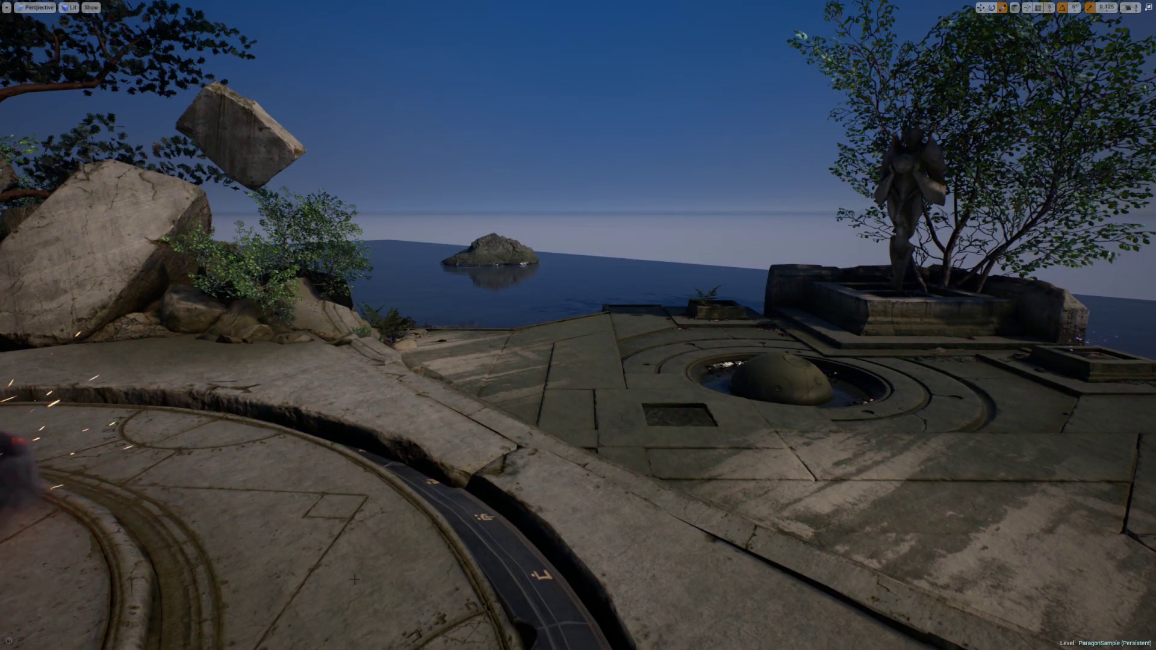
- Switch to Chrome and review the Explosions for Games Vol: II page, including render passes, asset contents and individual explosion previews
key(super)
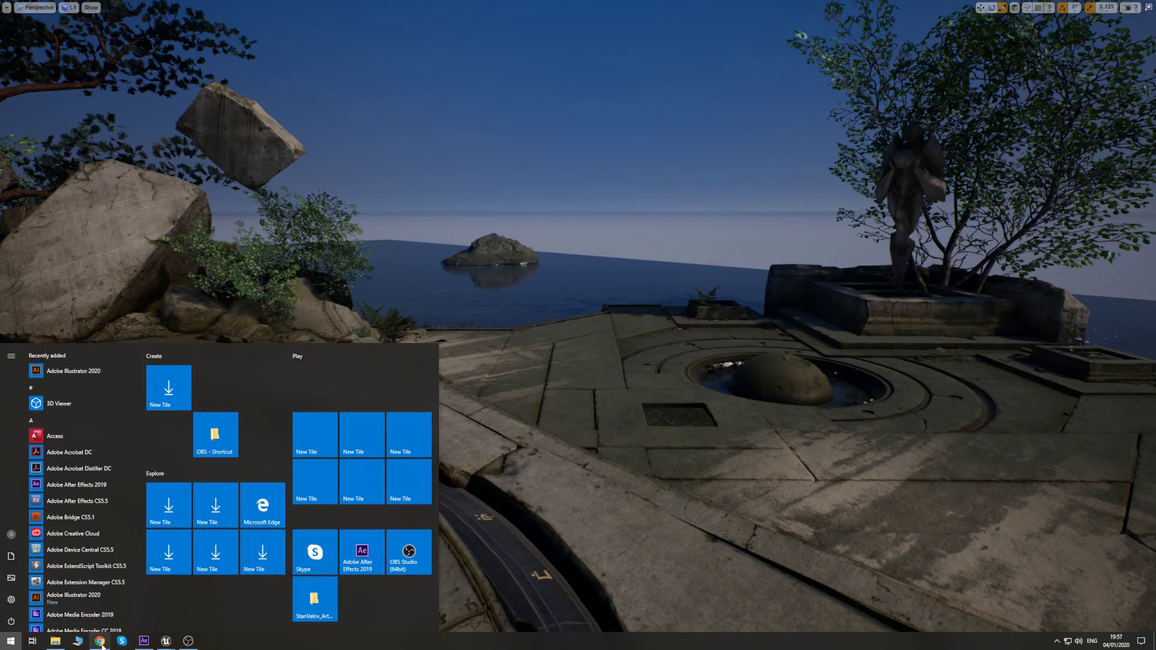
click(101, 641)
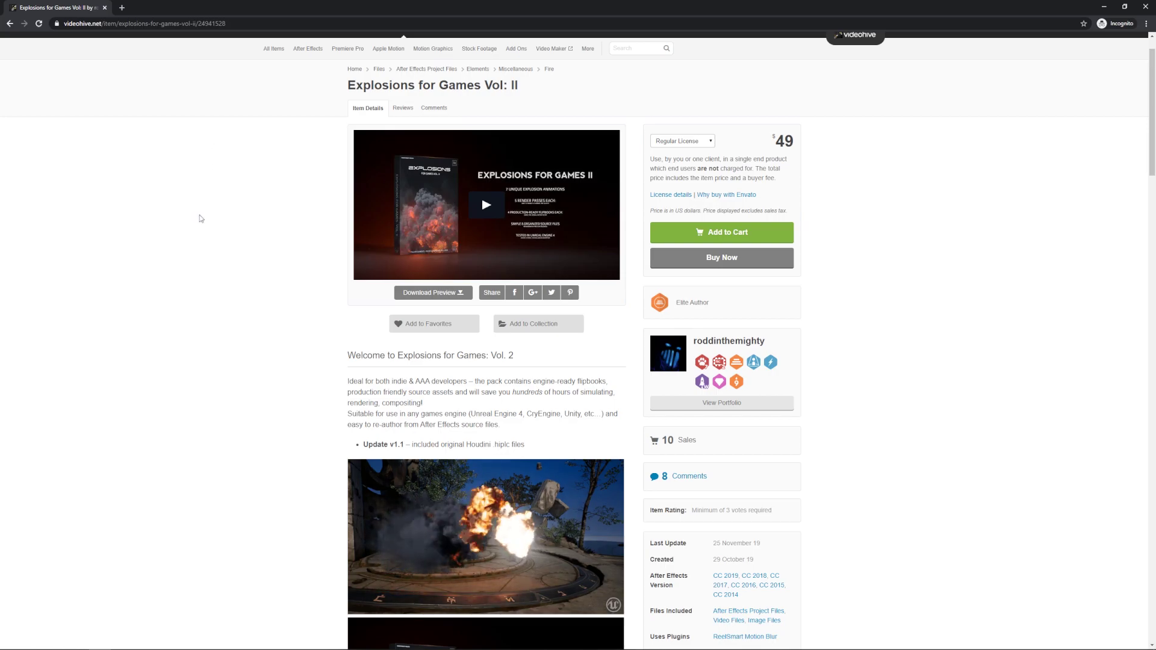
scroll(205, 231, down, 2)
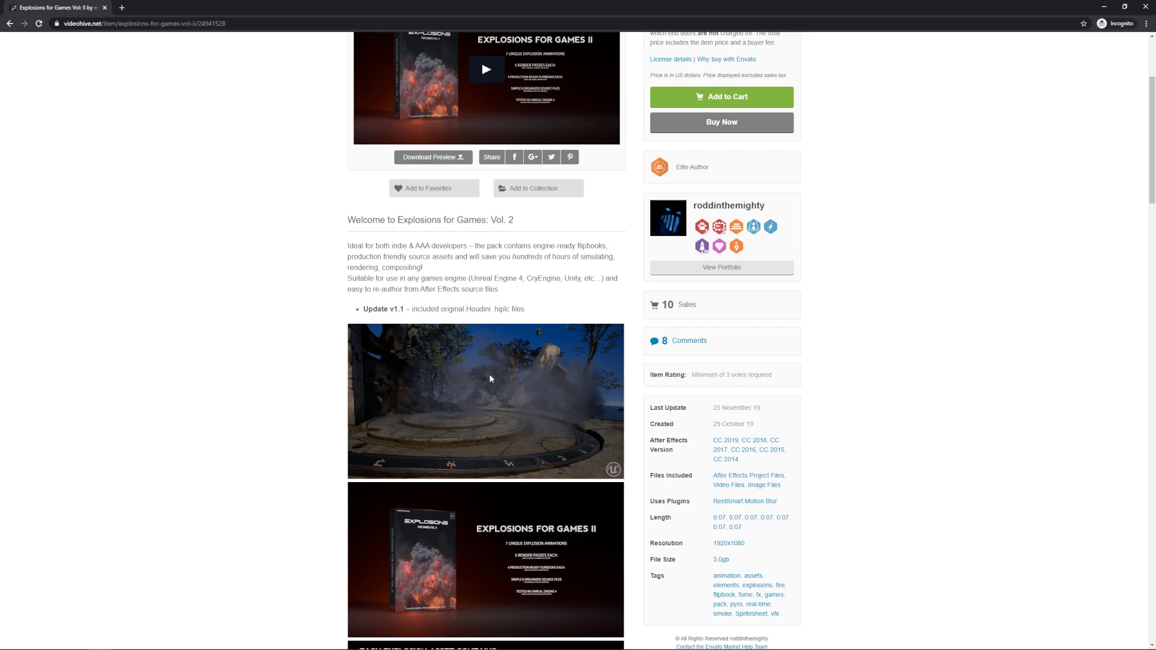
scroll(262, 229, down, 5)
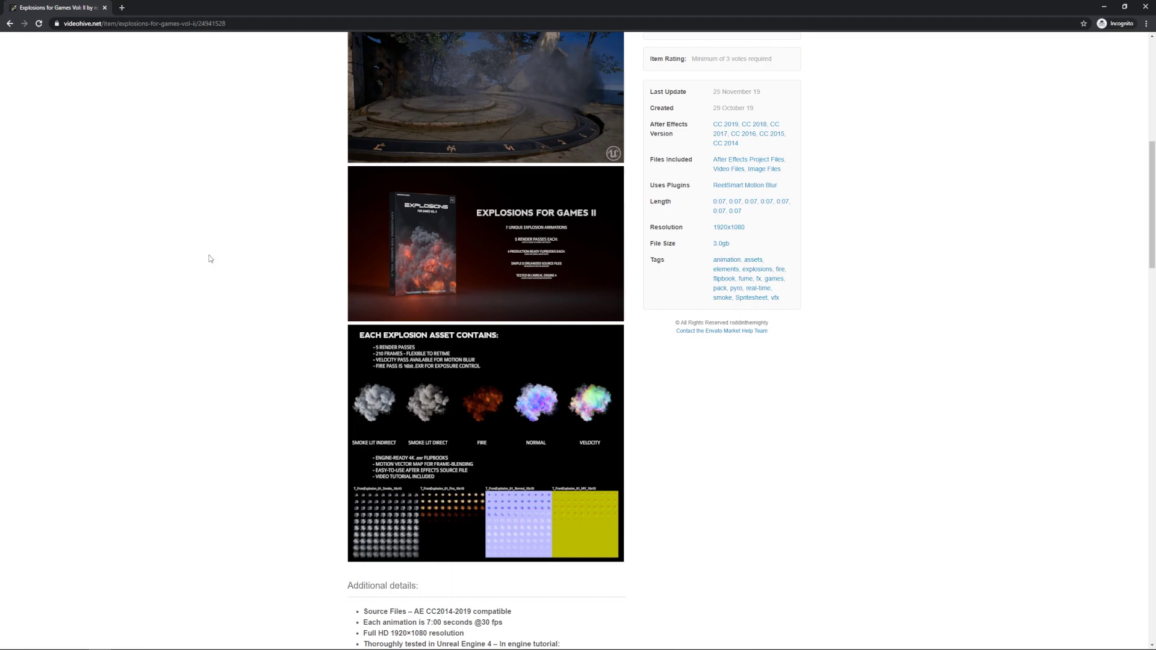
scroll(209, 258, down, 1)
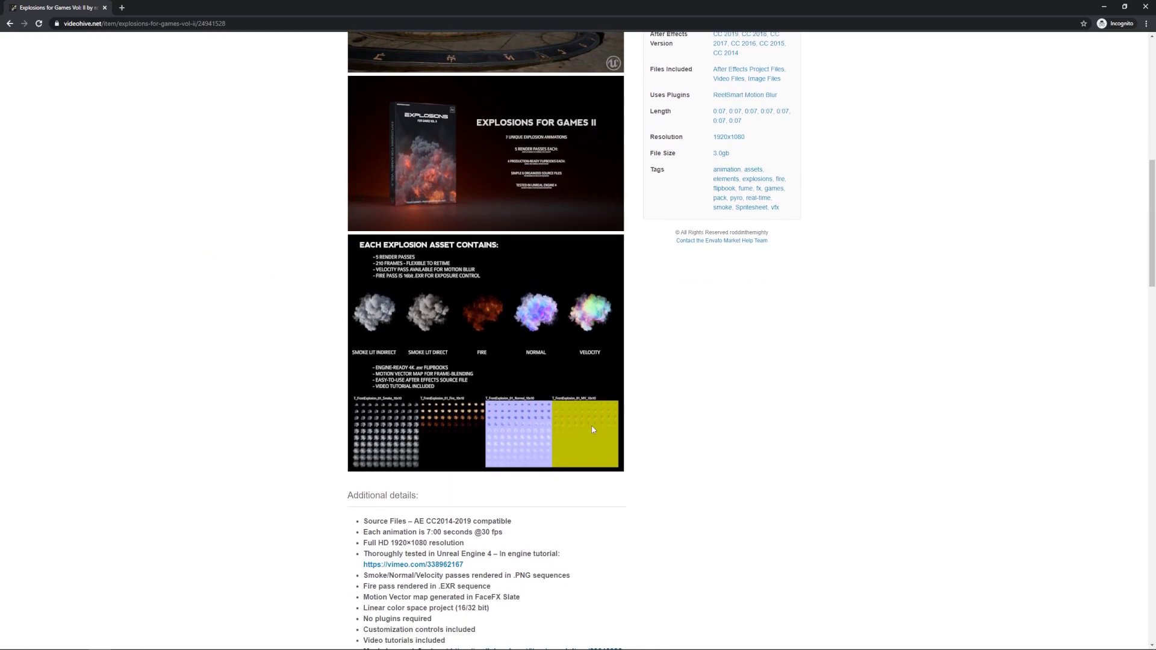
scroll(629, 329, up, 4)
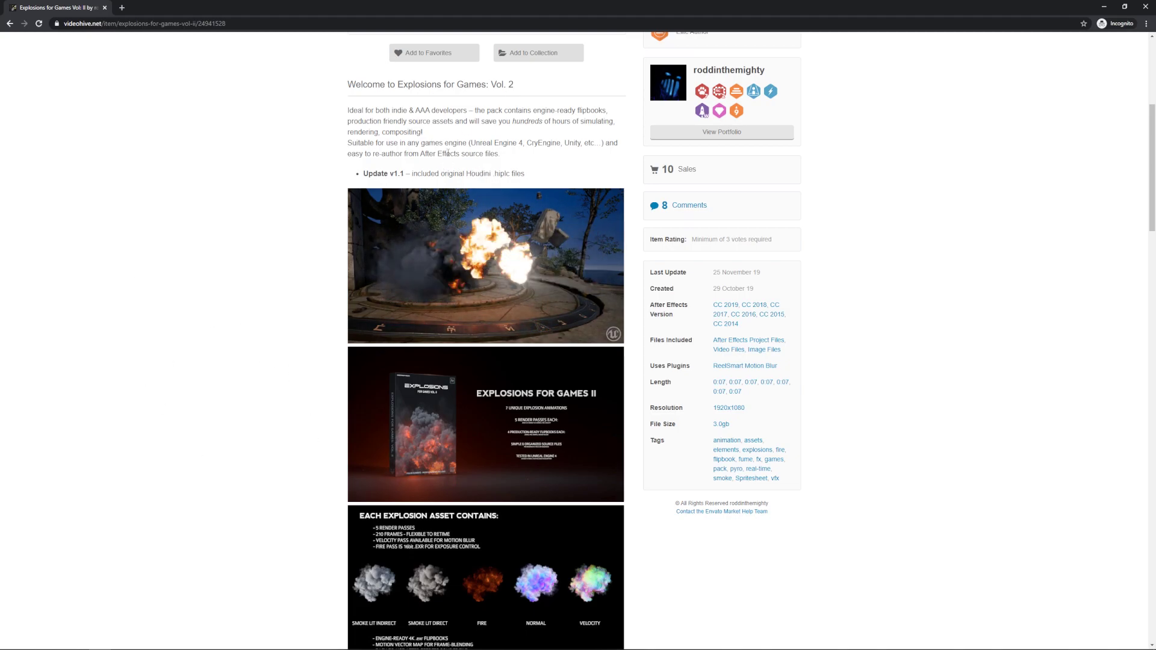
scroll(244, 211, down, 13)
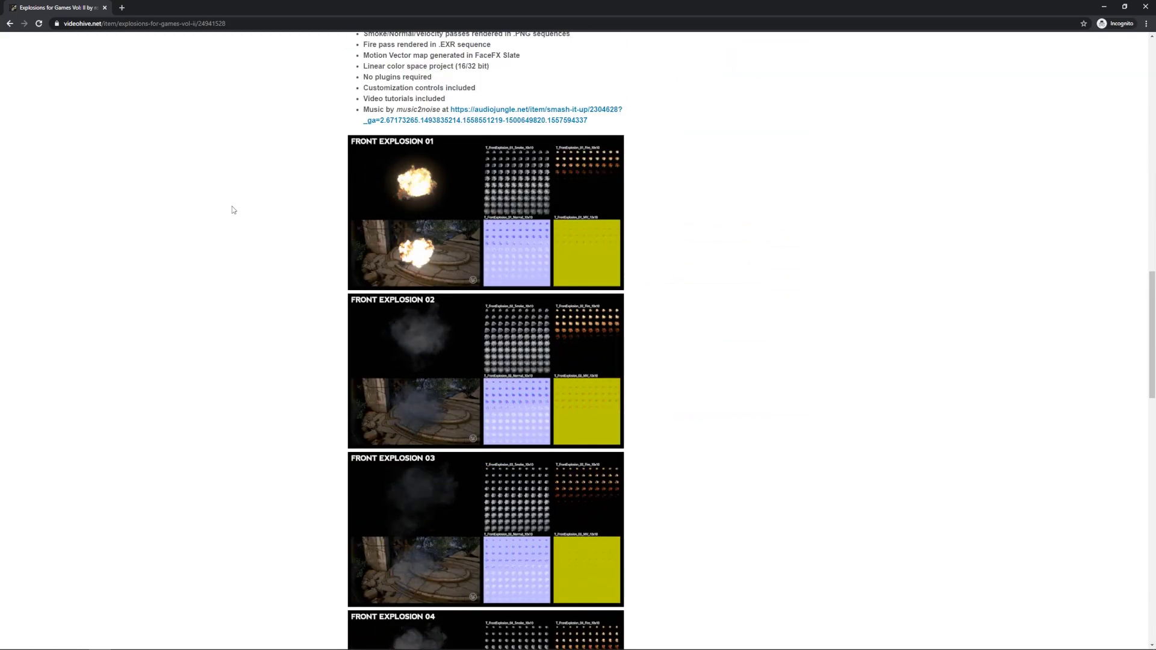
scroll(238, 210, down, 7)
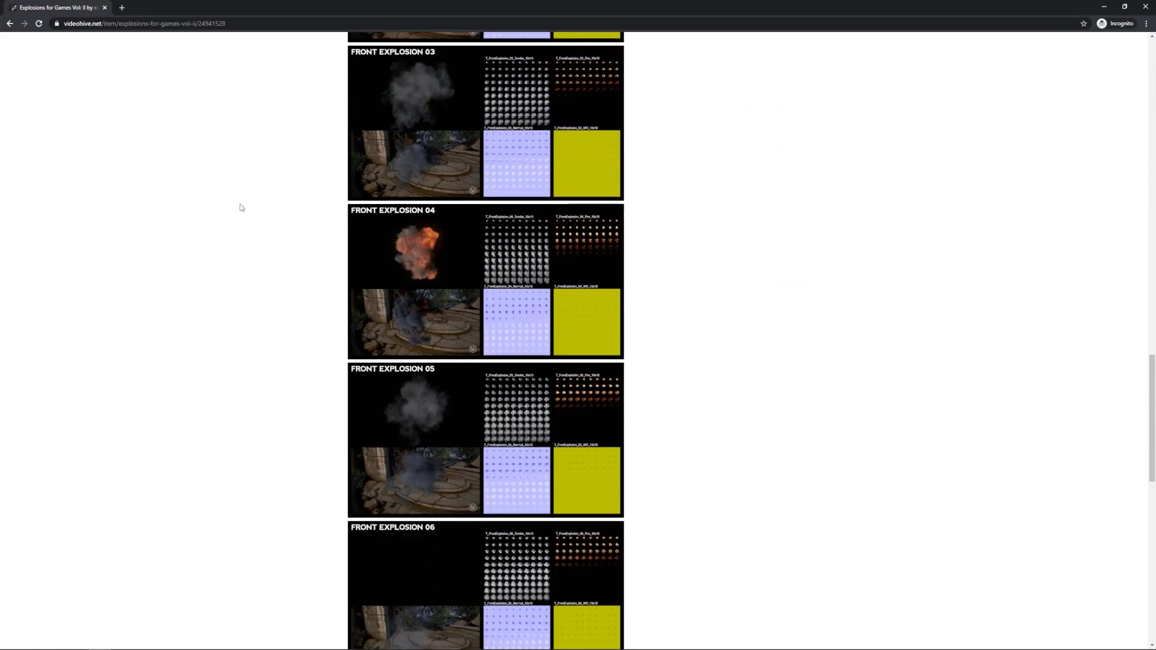
scroll(241, 206, up, 20)
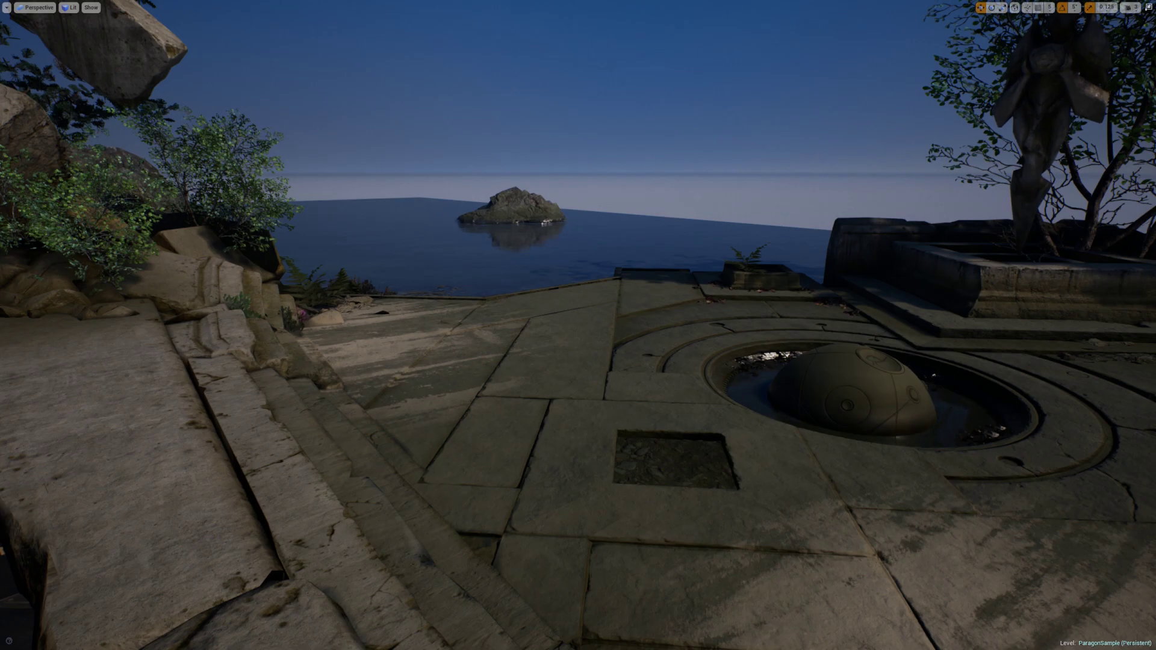
- Place the P_ExplosionTut particle system on the stone floor beside the square pit, raise it slightly, and preview it in game view
key(F11)
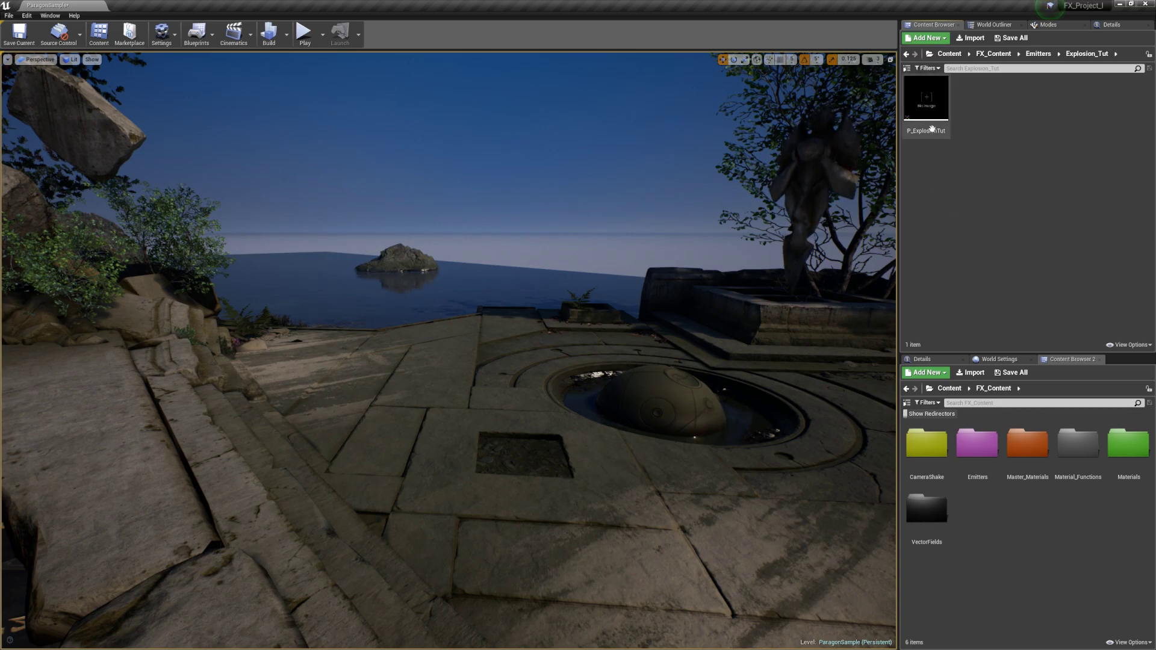
drag(925, 131, 439, 505)
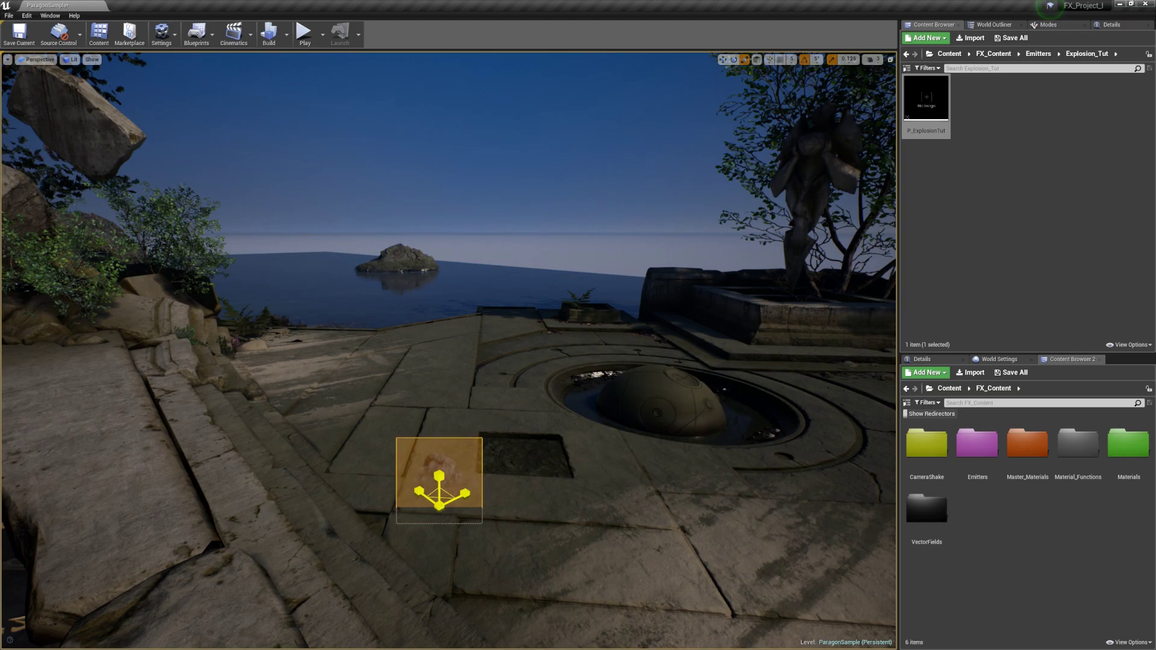
key(r)
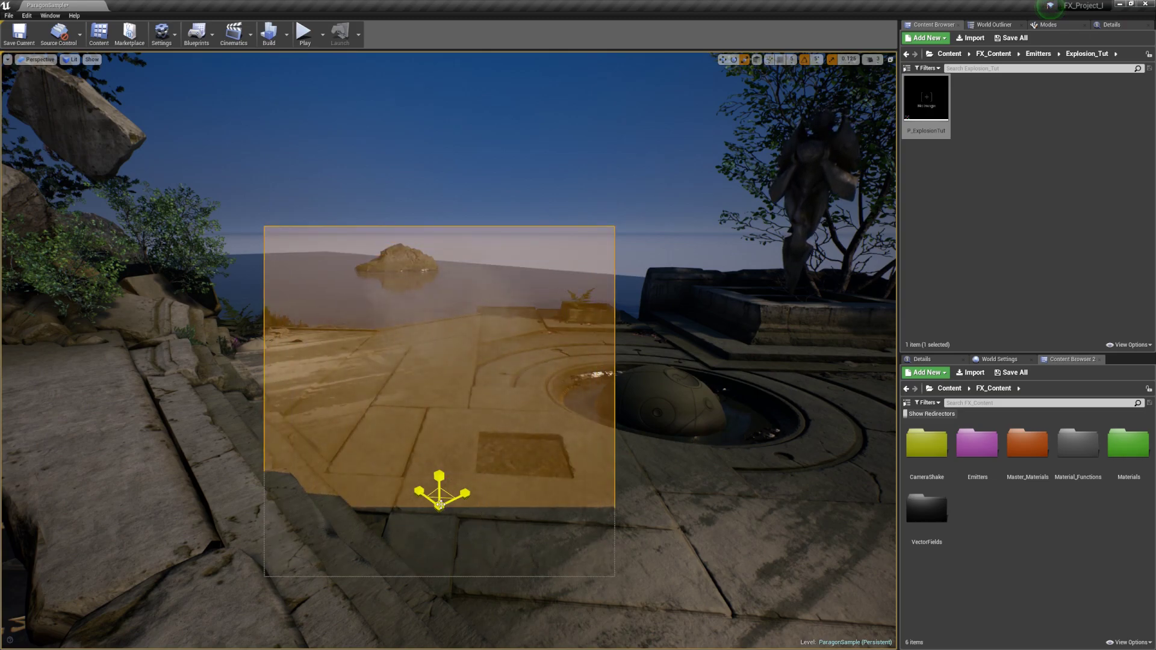
key(w)
drag(439, 481, 439, 438)
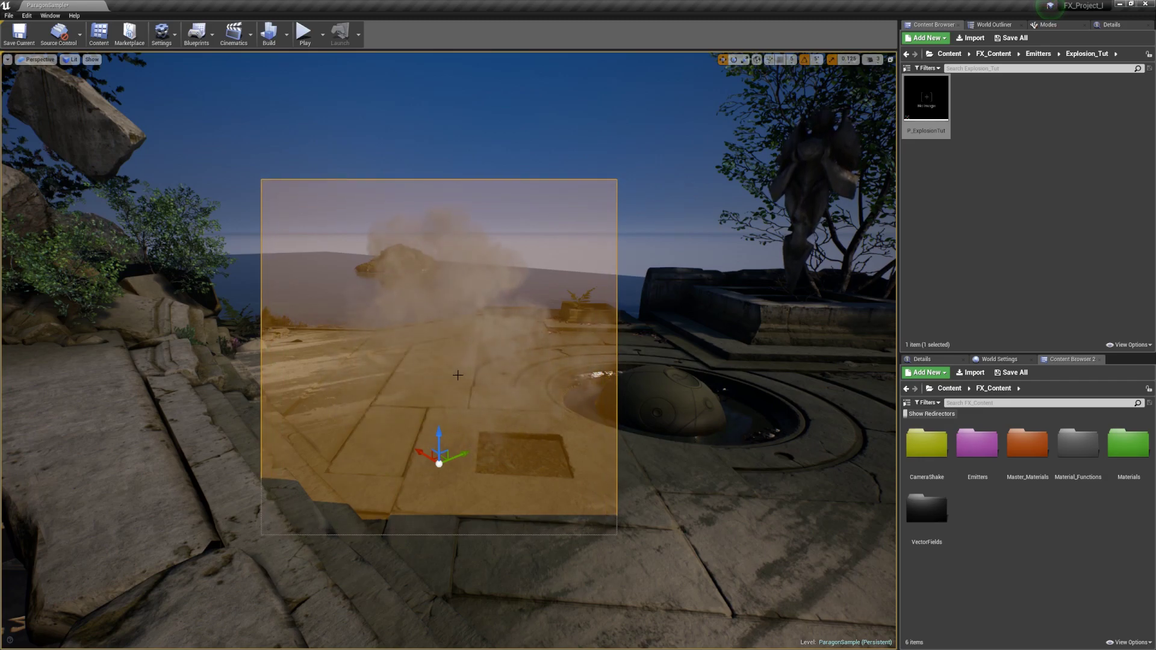
key(g)
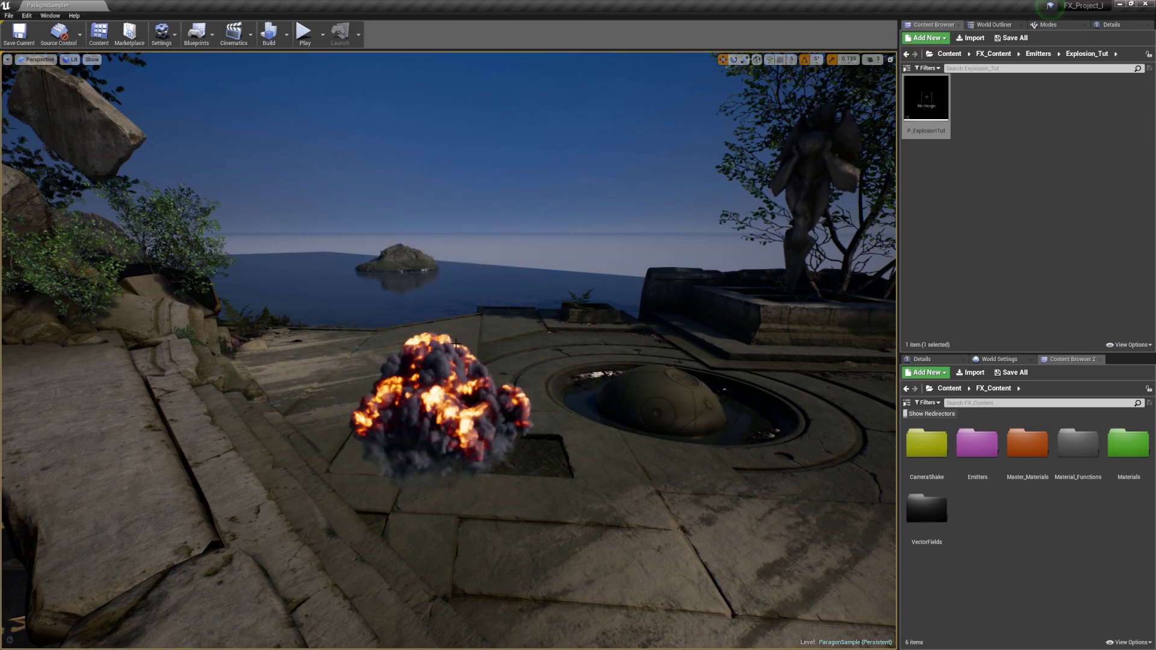
key(g)
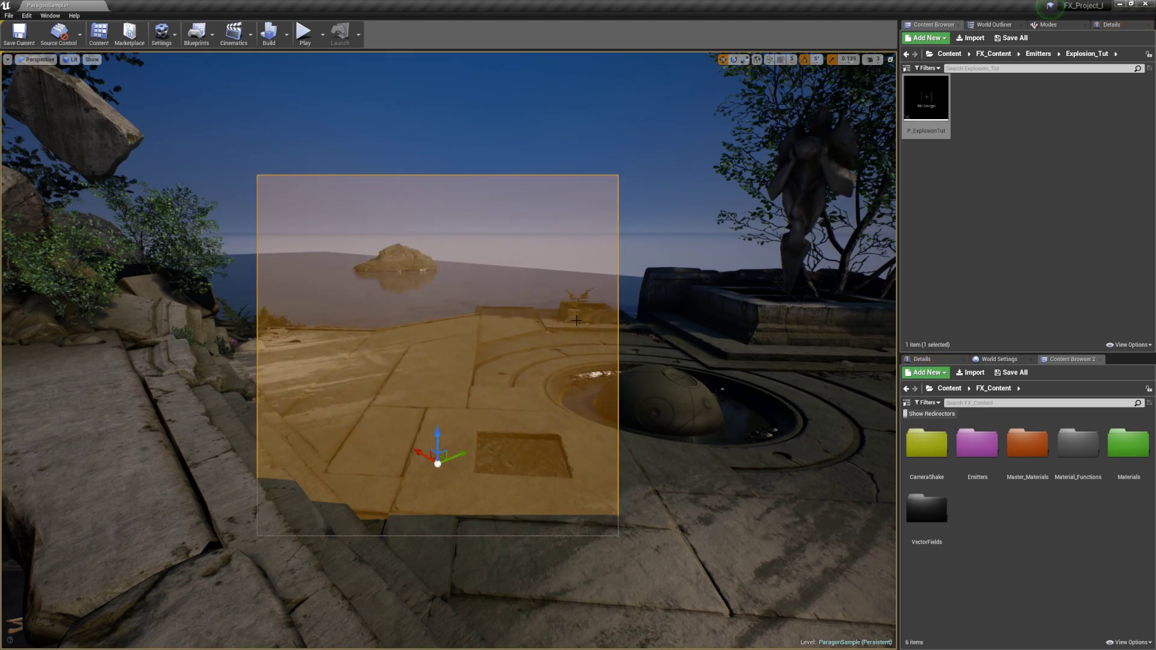
- Open the P_ExplosionTut particle system for editing
click(963, 200)
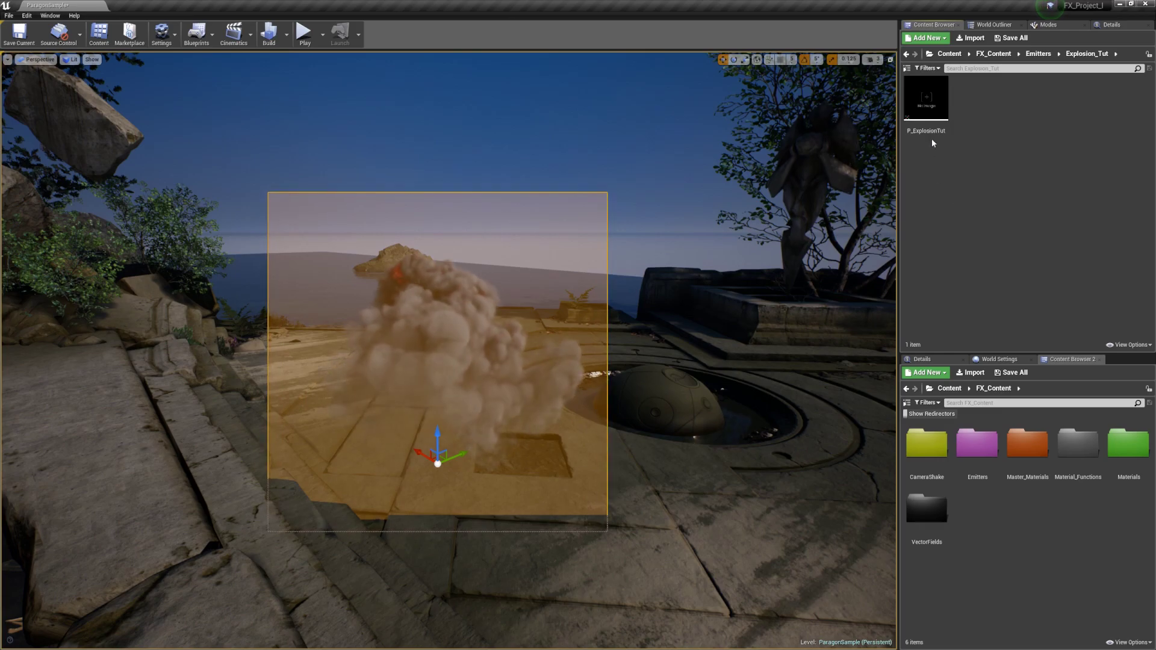
click(937, 121)
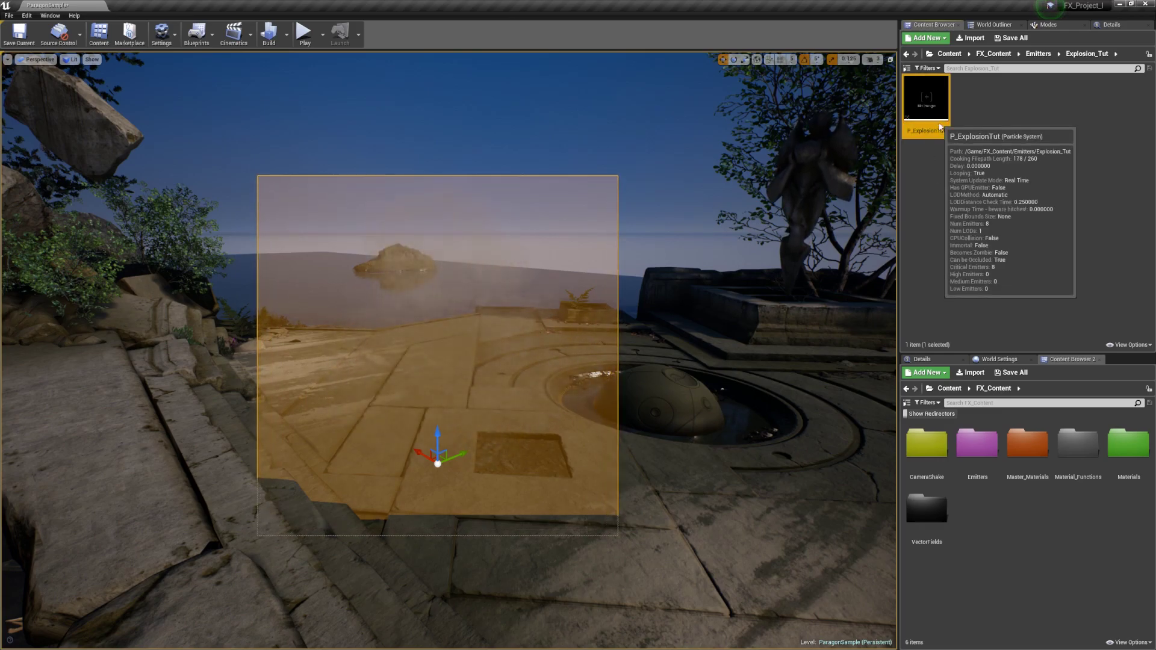
double_click(937, 121)
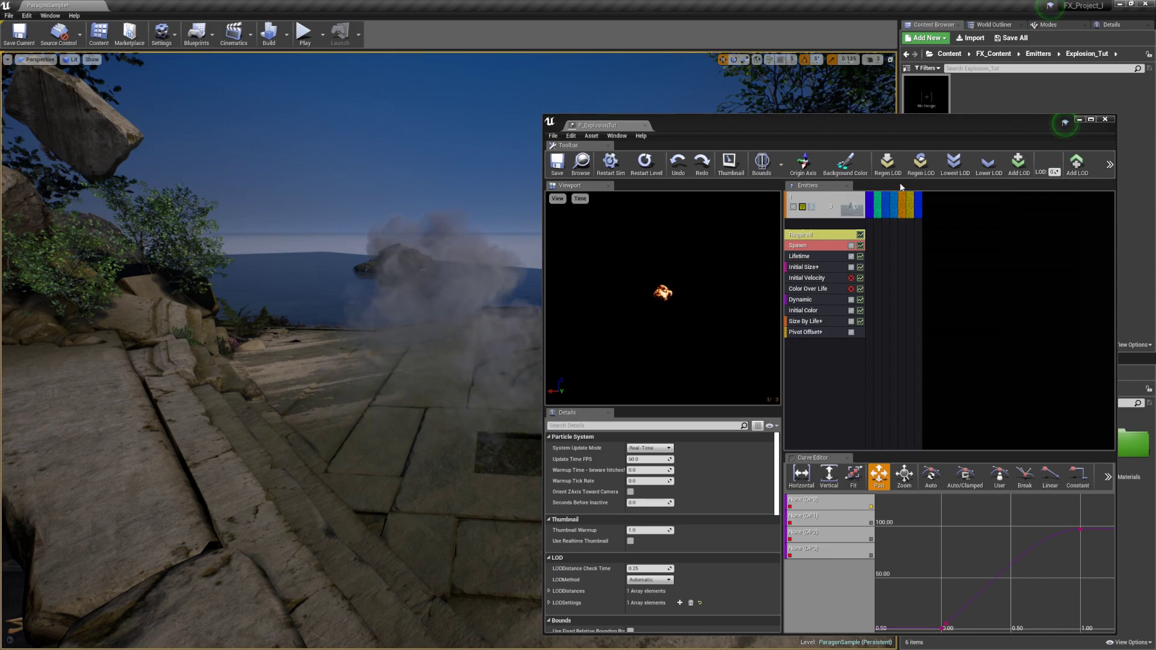
- On the first Dynamic parameter curve, lower the second key to about 26 and raise the first key to about 15
click(807, 300)
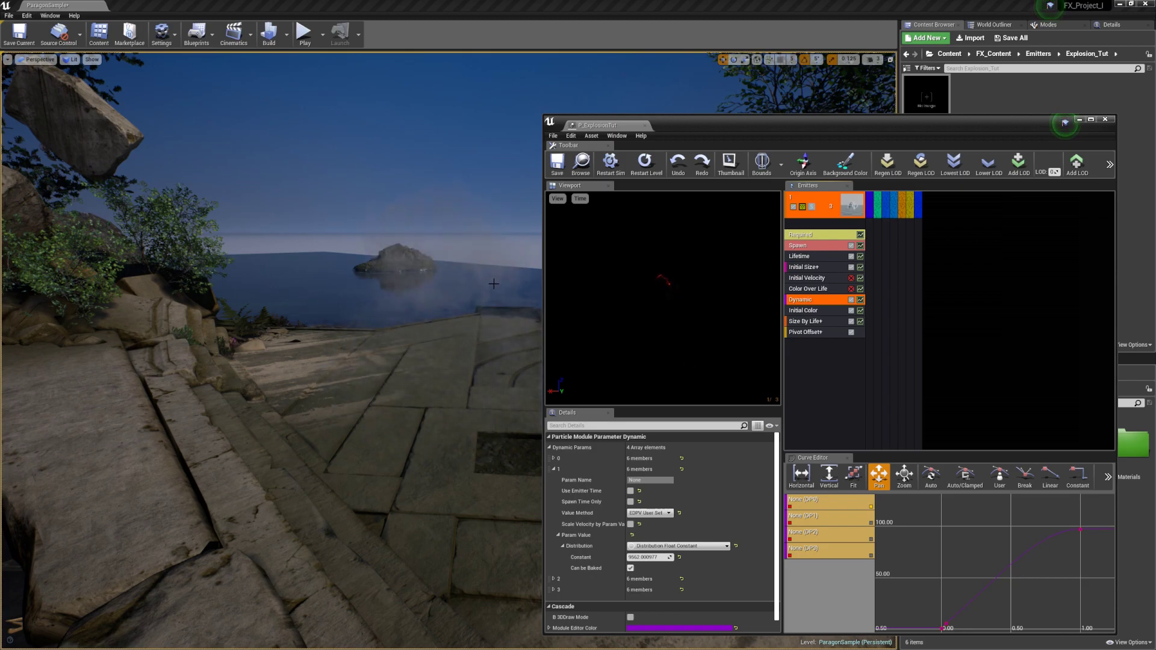
click(853, 476)
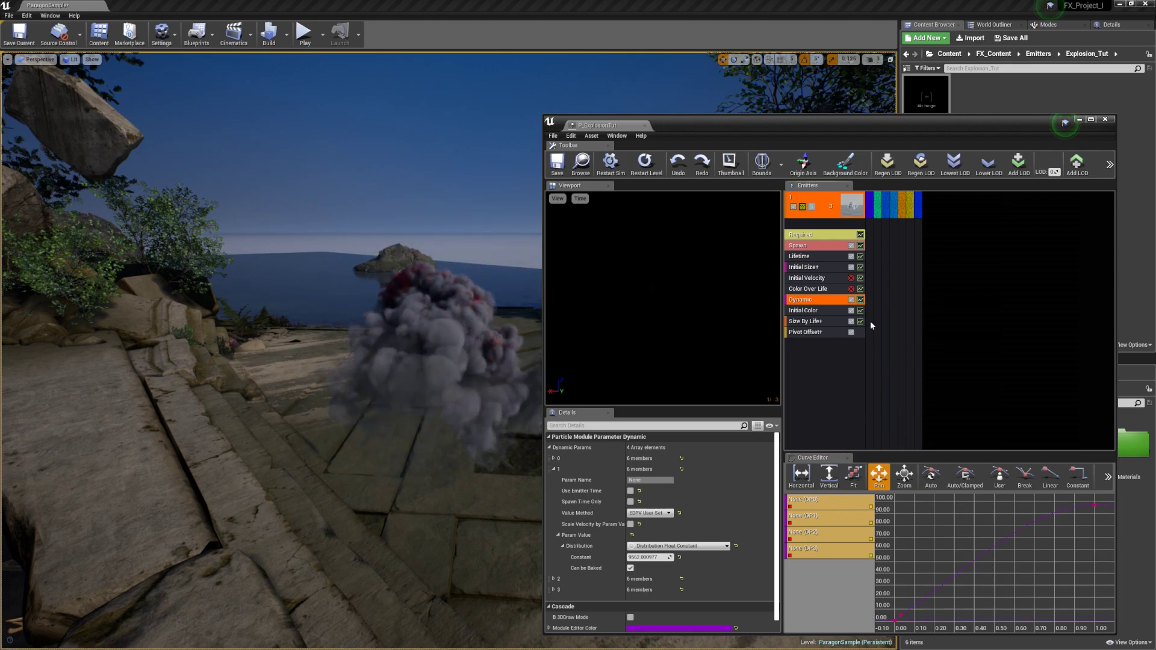
click(903, 610)
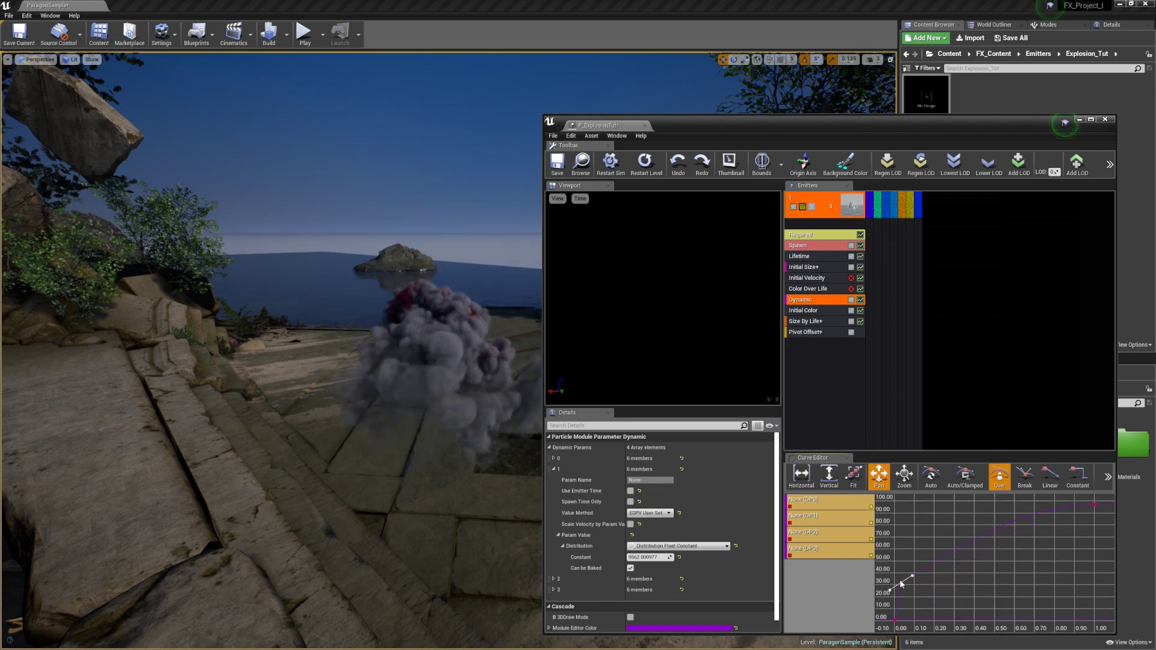
click(990, 337)
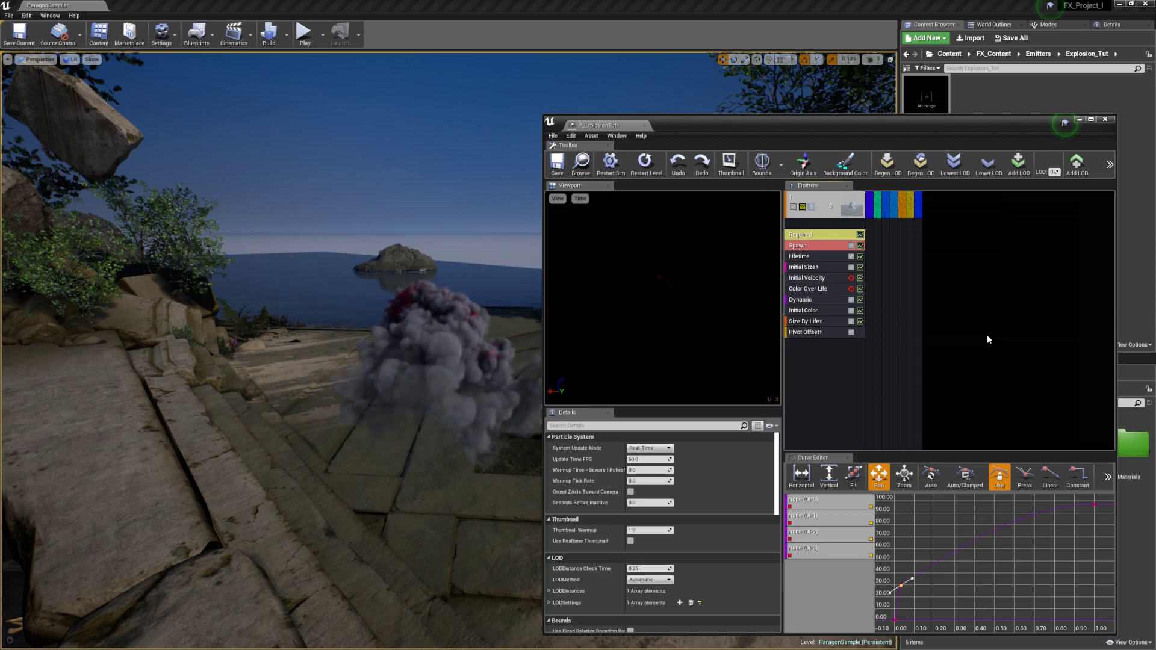
click(976, 613)
ctrl+drag(902, 587, 903, 593)
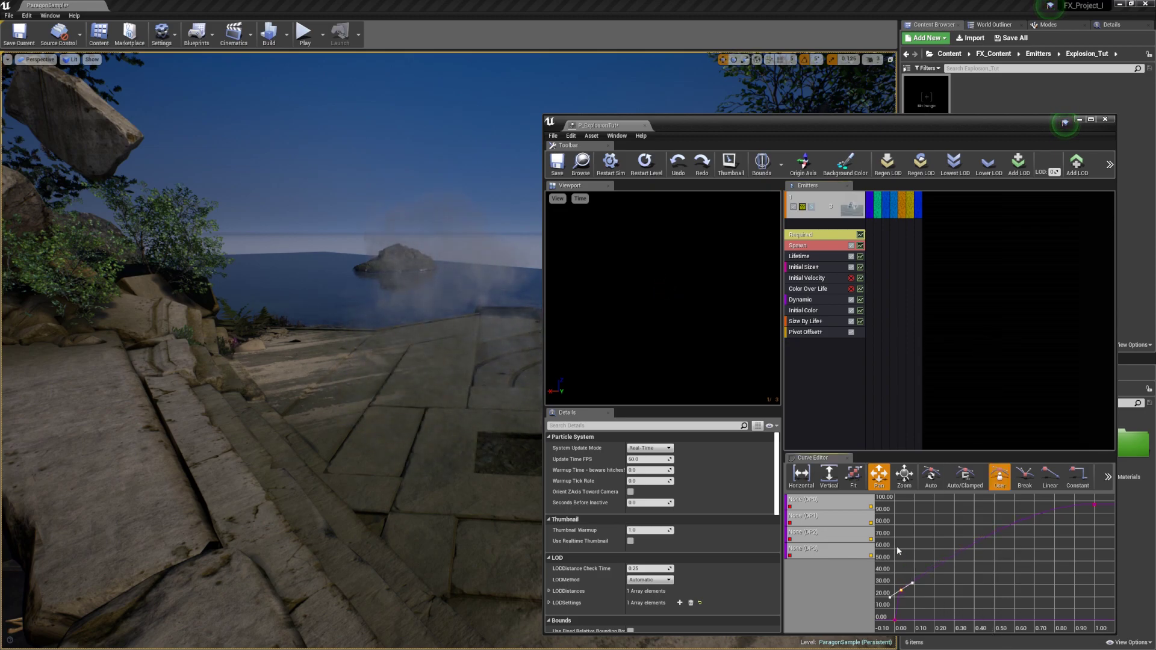
click(897, 551)
click(895, 620)
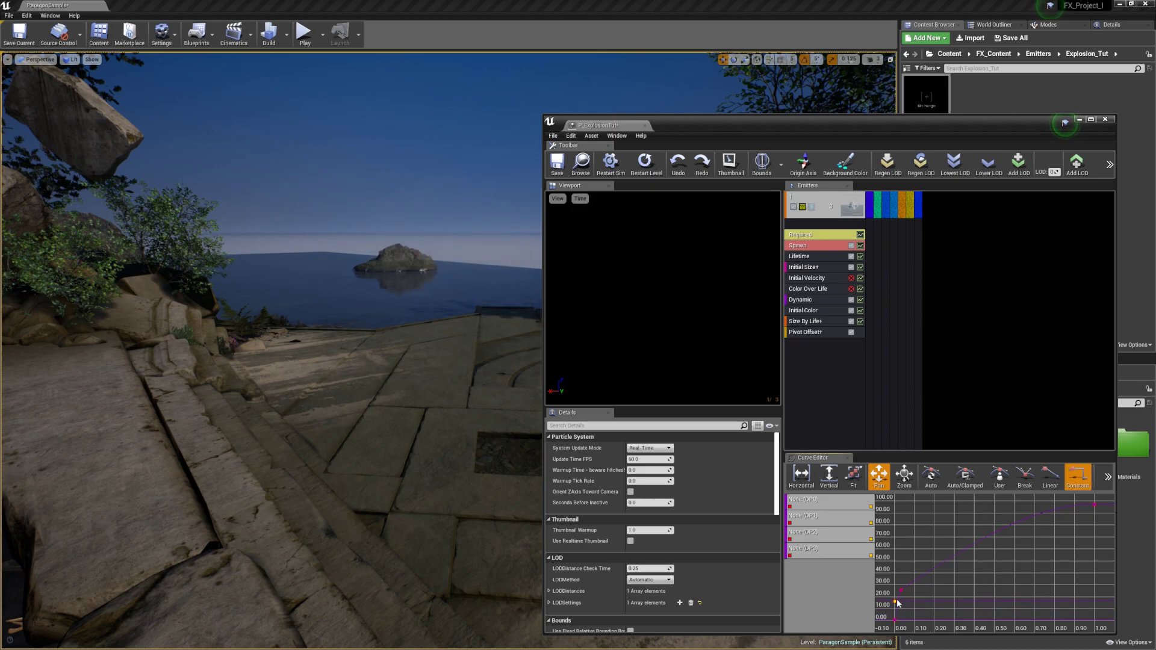
key(ctrl+z)
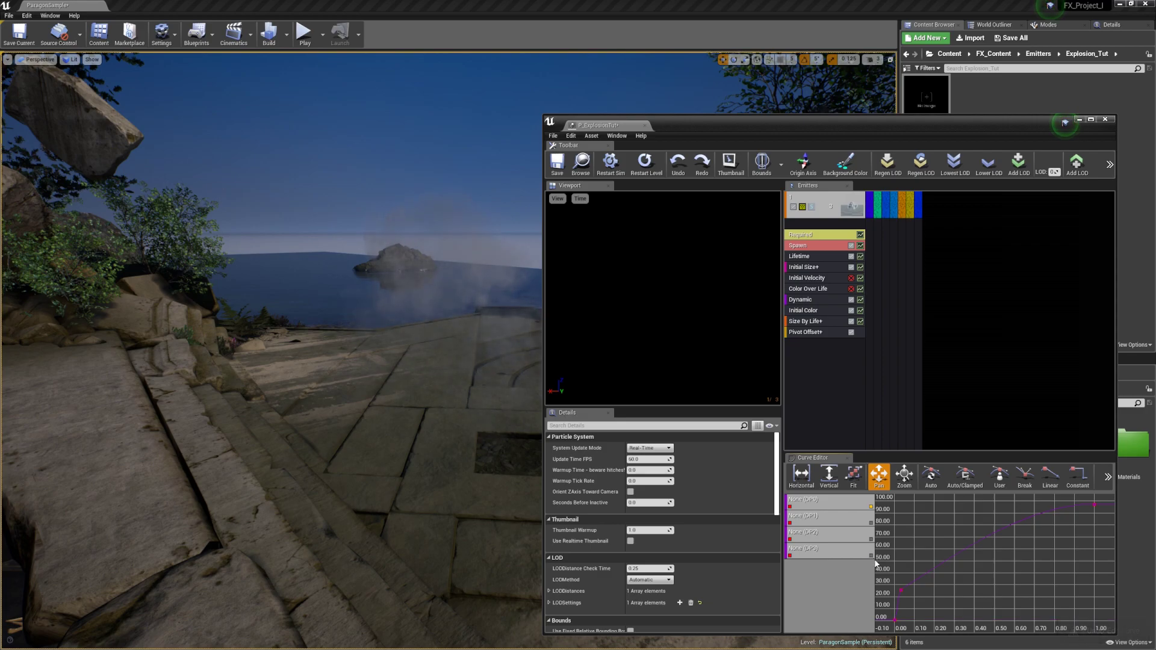
ctrl+drag(895, 621, 893, 609)
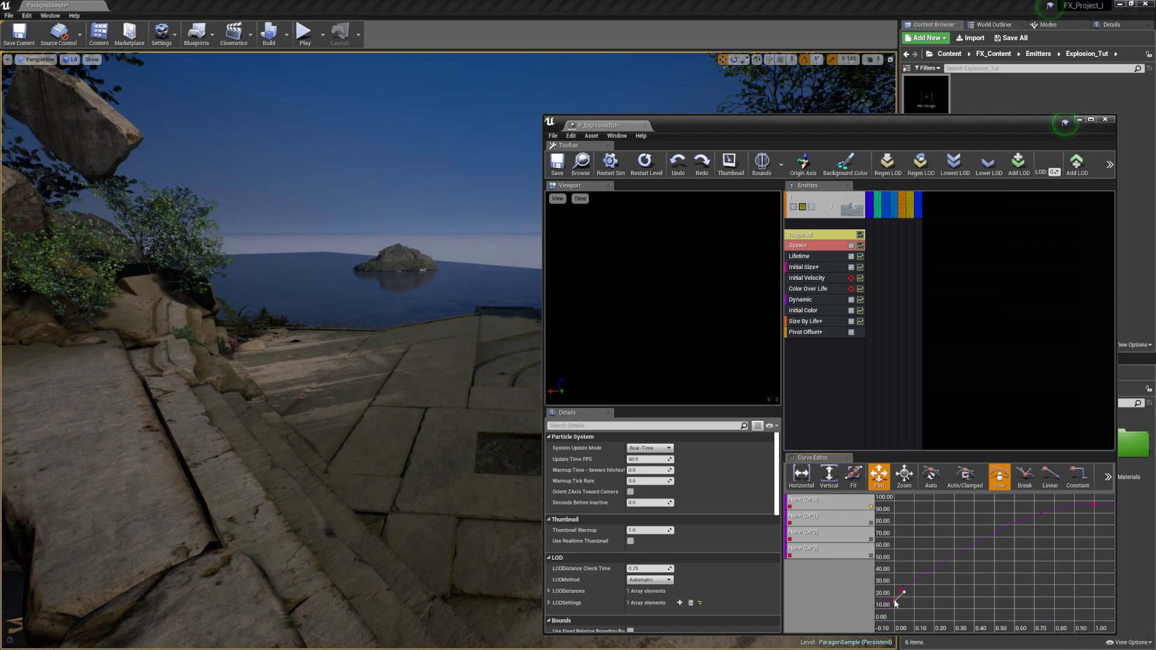
- Graph the Size By Life multiplier curve and raise its first key to about 0.65
click(827, 323)
click(860, 321)
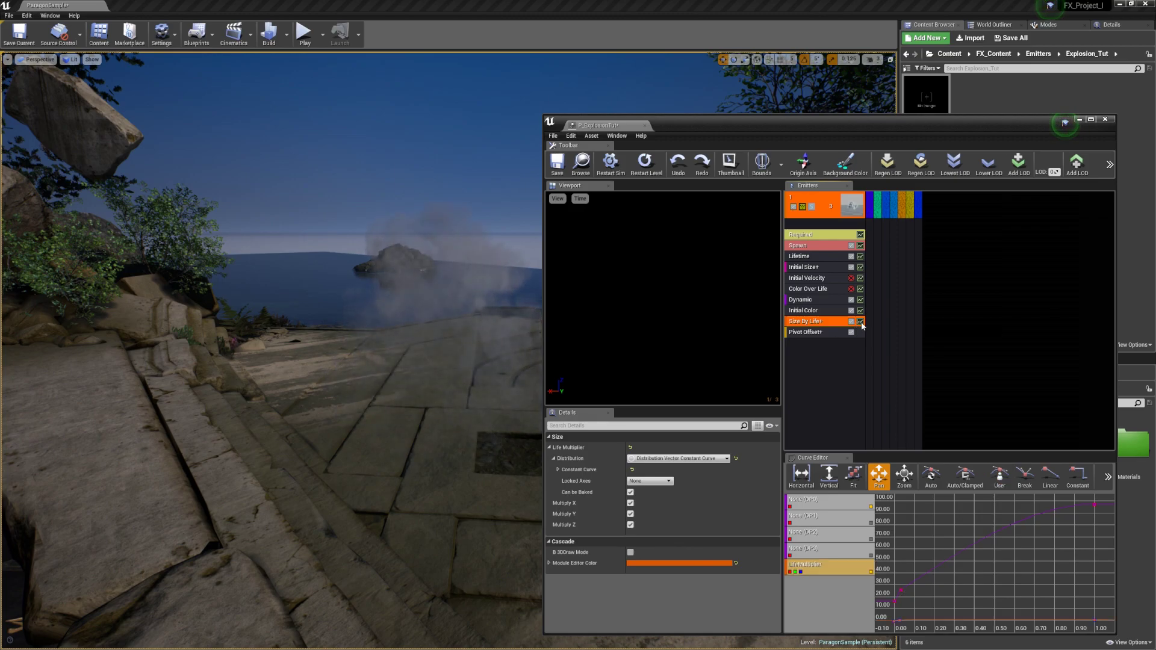
click(853, 474)
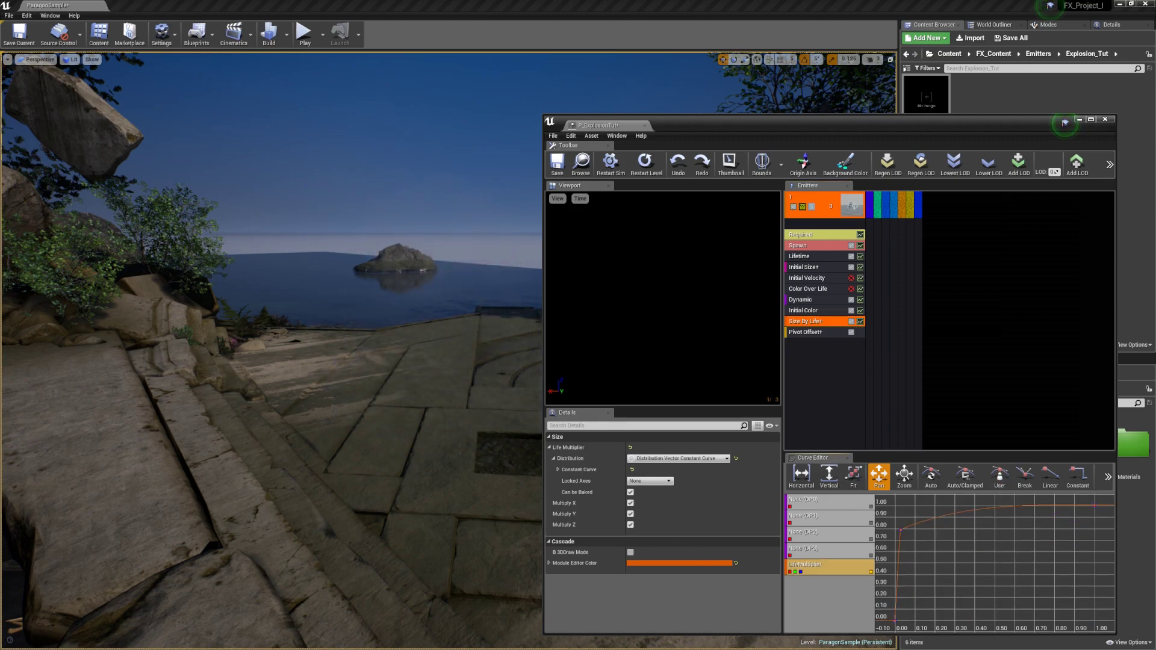
drag(896, 626, 898, 544)
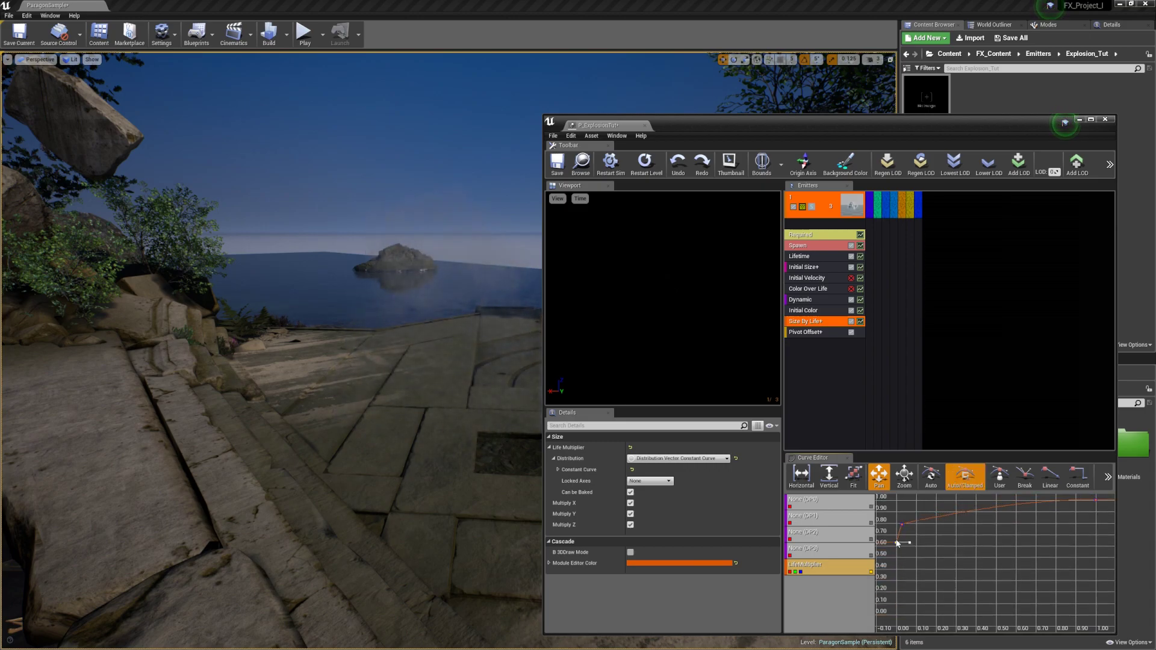
click(954, 350)
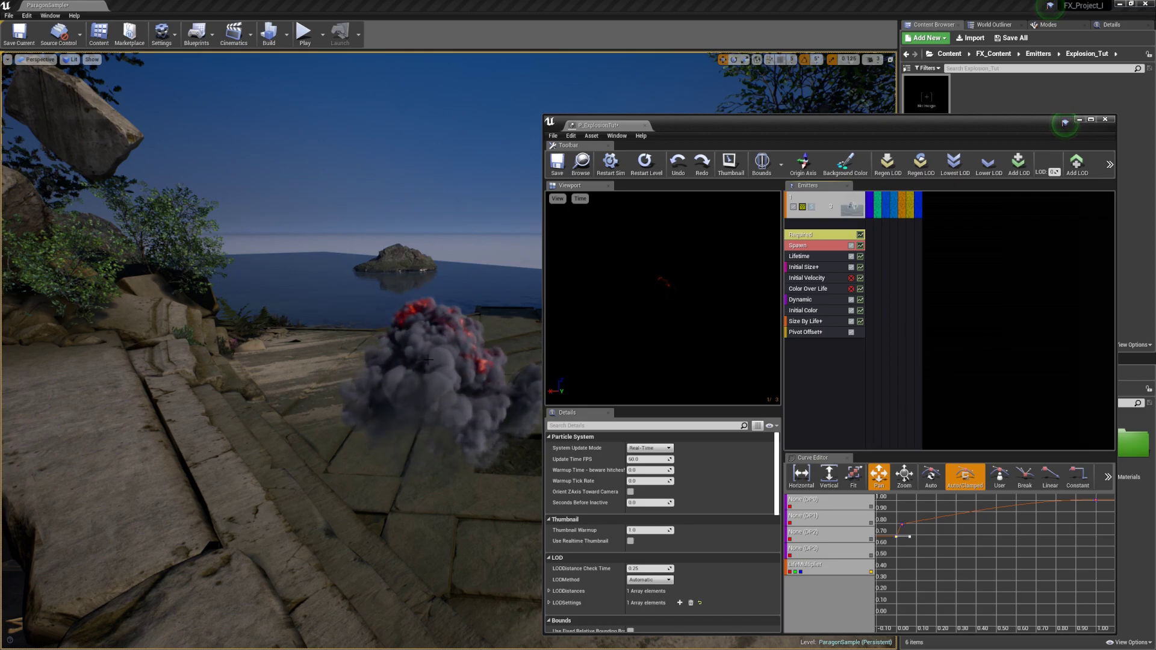
- Set the first key of the first Dynamic parameter curve to about 5 and hide that curve
click(805, 300)
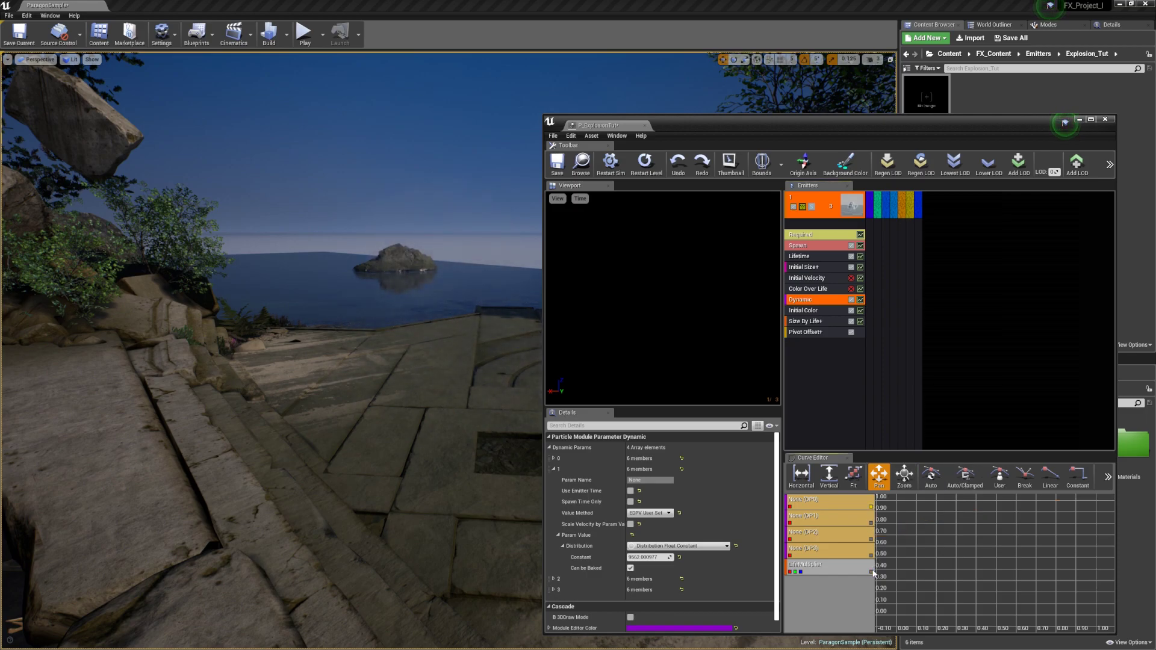
click(938, 375)
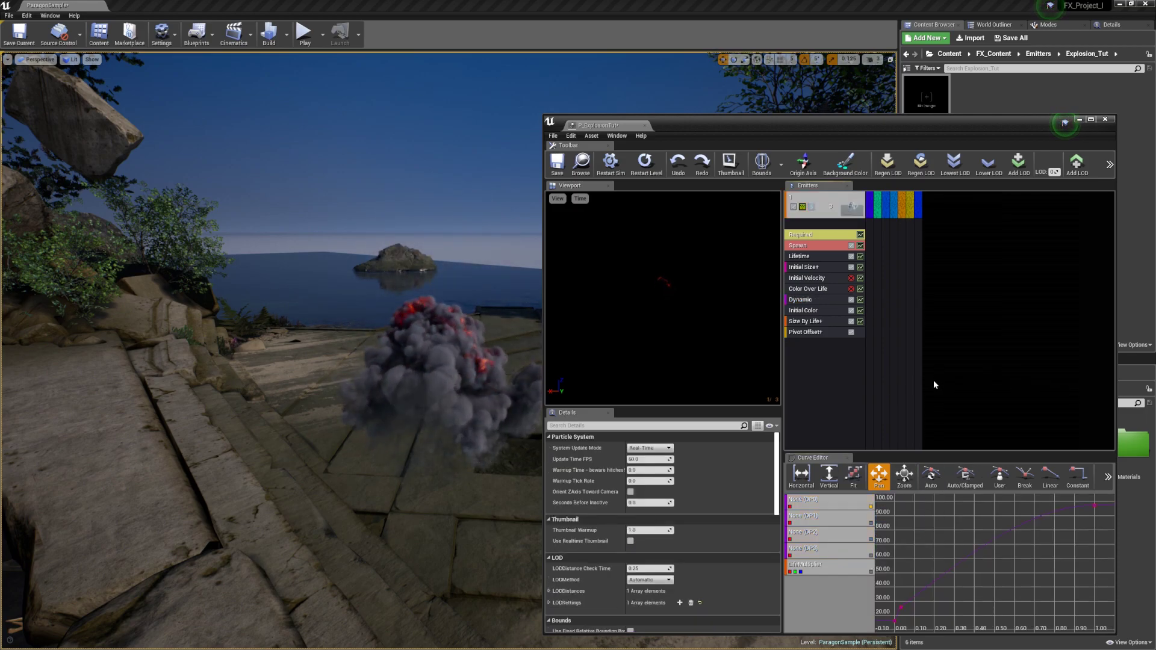
mouse_move(924, 603)
mouse_down()
mouse_move(919, 551)
mouse_move(940, 581)
mouse_move(921, 580)
mouse_move(924, 593)
mouse_up()
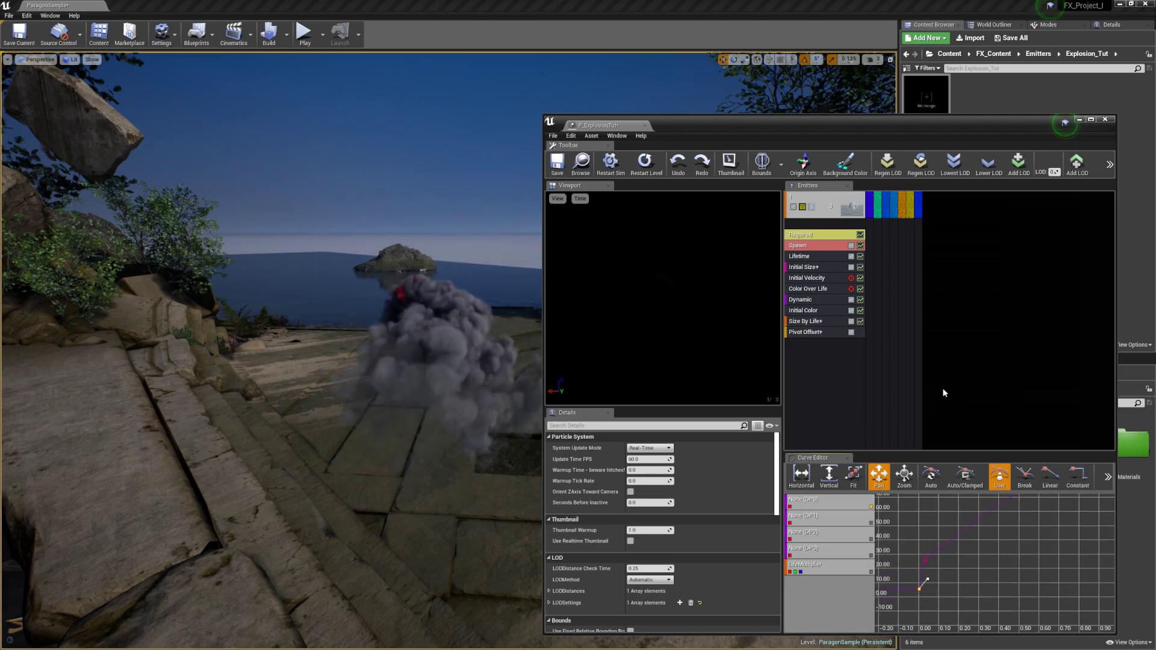
click(952, 569)
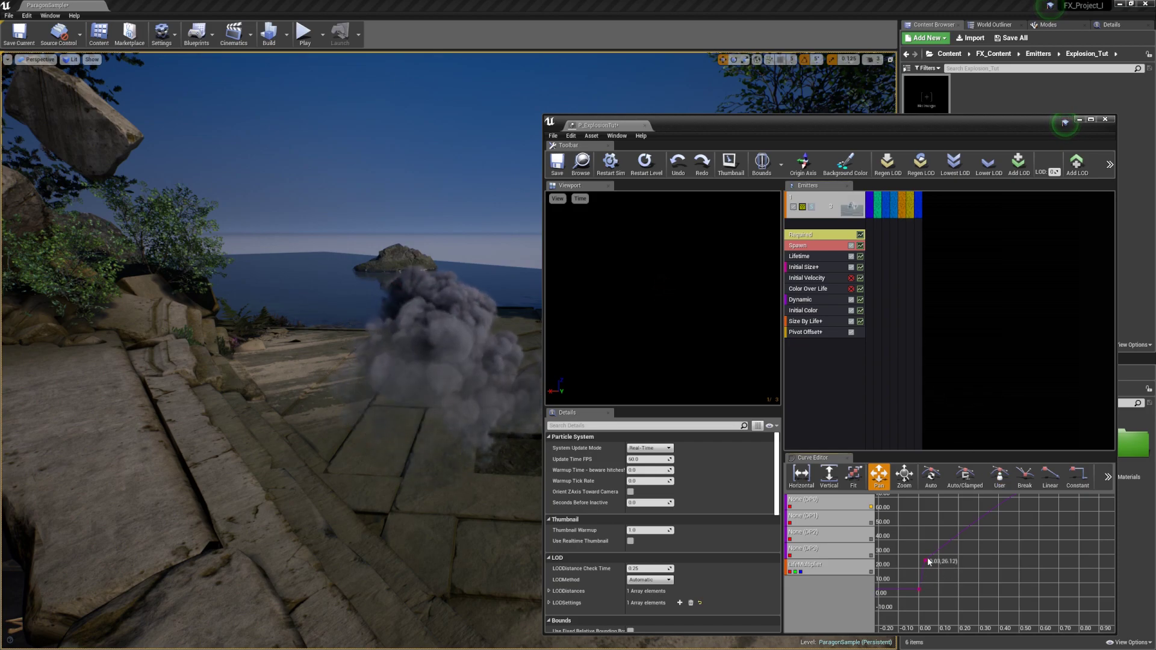
click(872, 507)
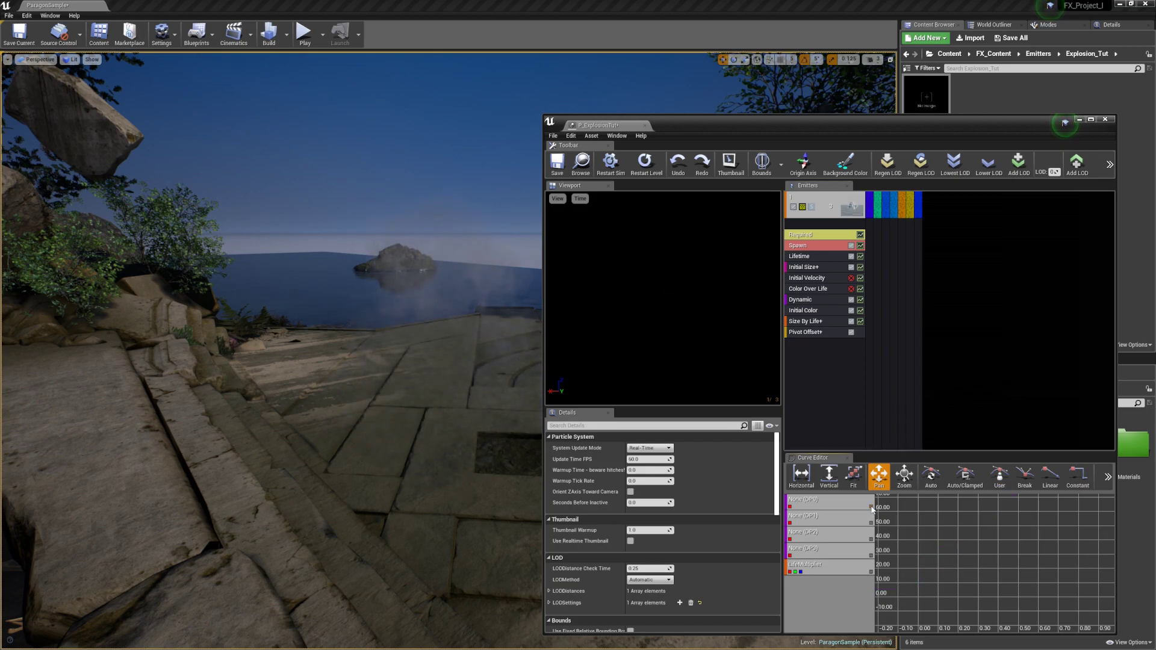
- Adjust the constant of the second Dynamic parameter and raise the first key of the first Dynamic curve to about 10
click(804, 299)
drag(649, 557, 678, 557)
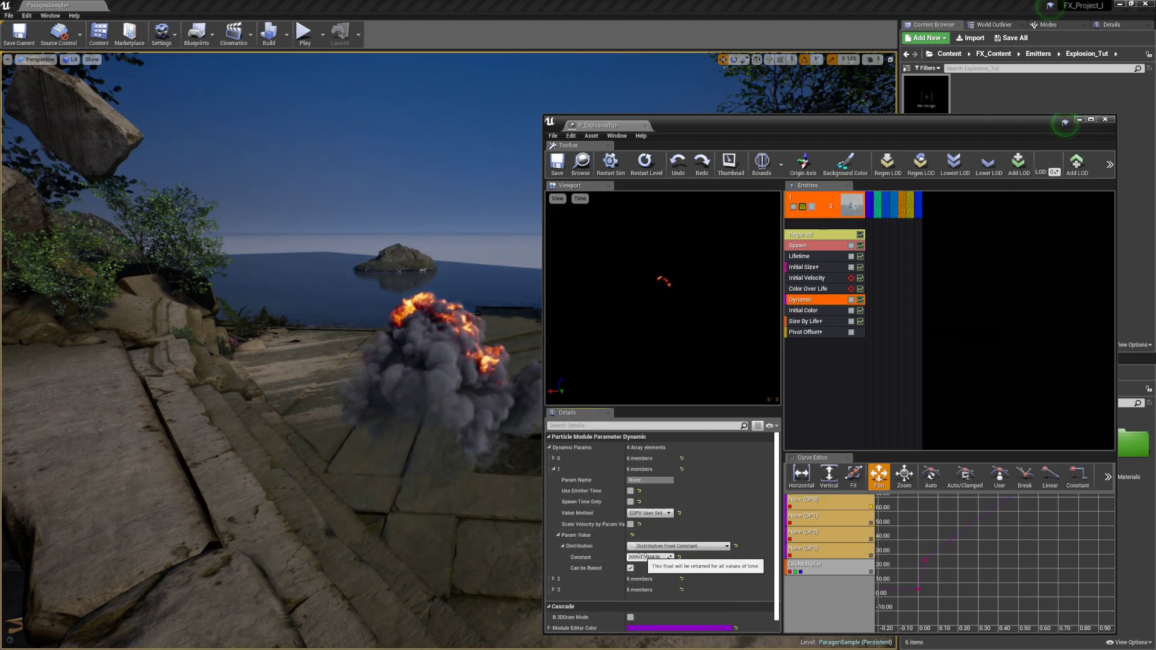
click(929, 376)
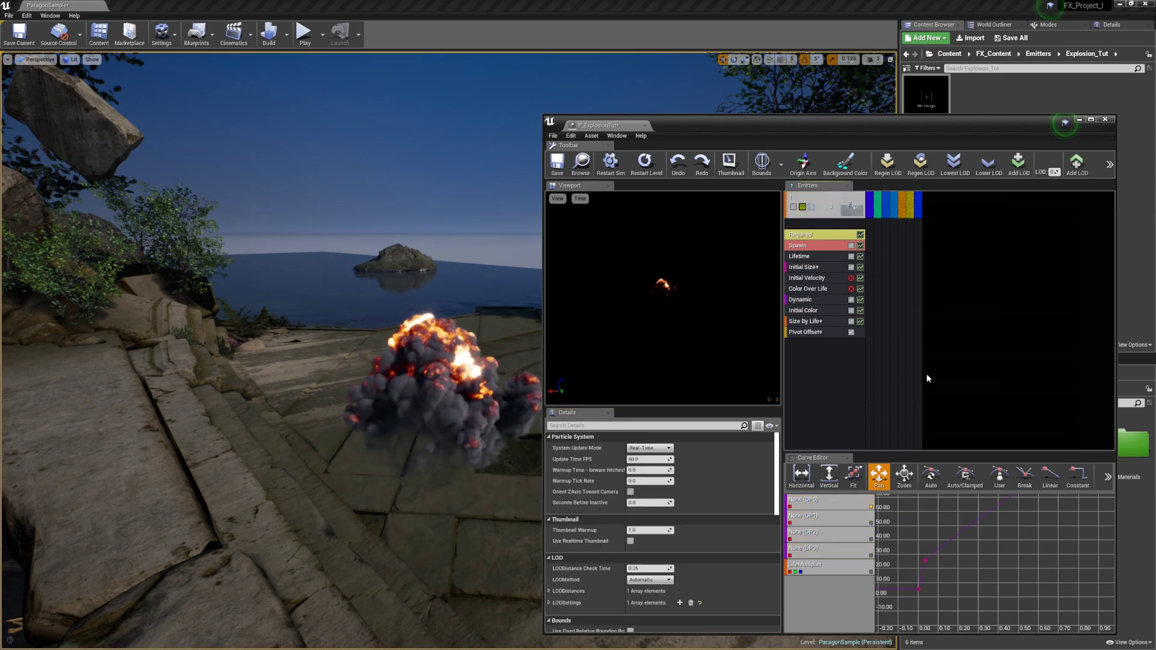
drag(919, 589, 920, 580)
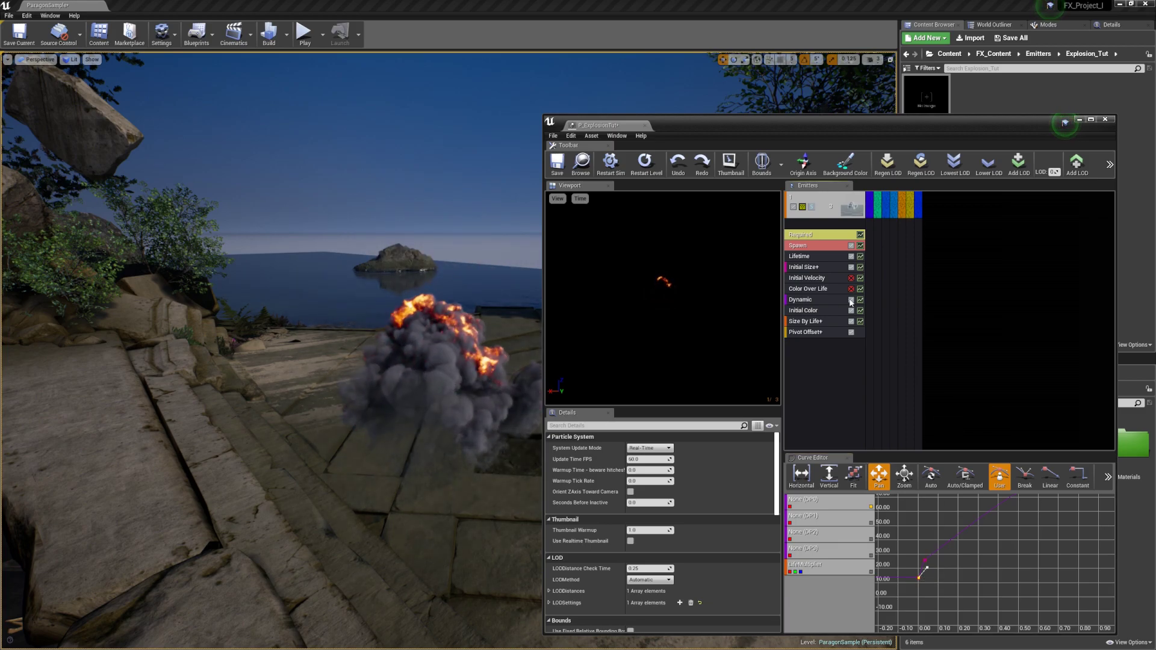
- Set the emitter's Lifetime distribution to a minimum of 2.4 and a maximum of 2.7
click(810, 255)
click(641, 472)
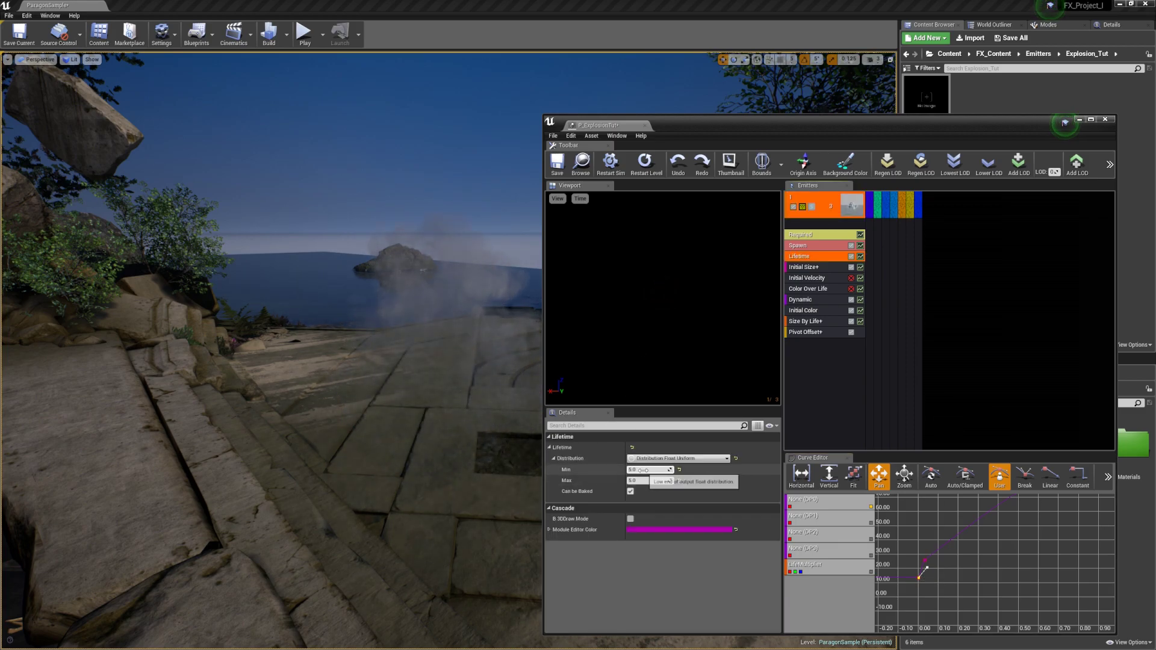
text(2.4)
key(Tab)
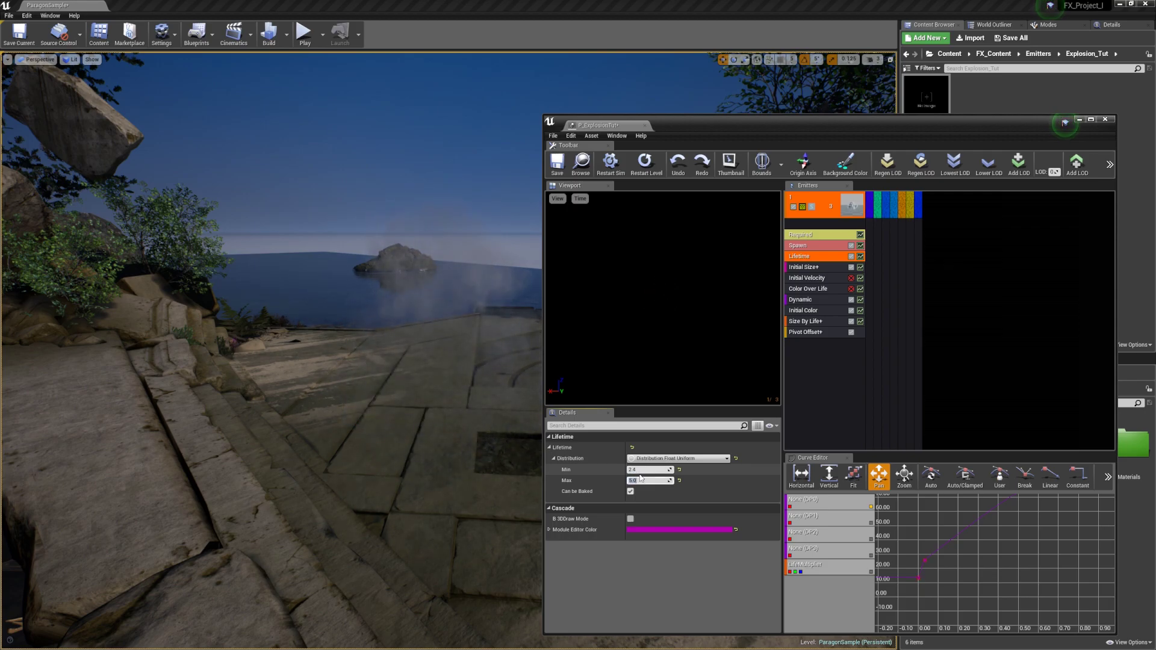
text(2)
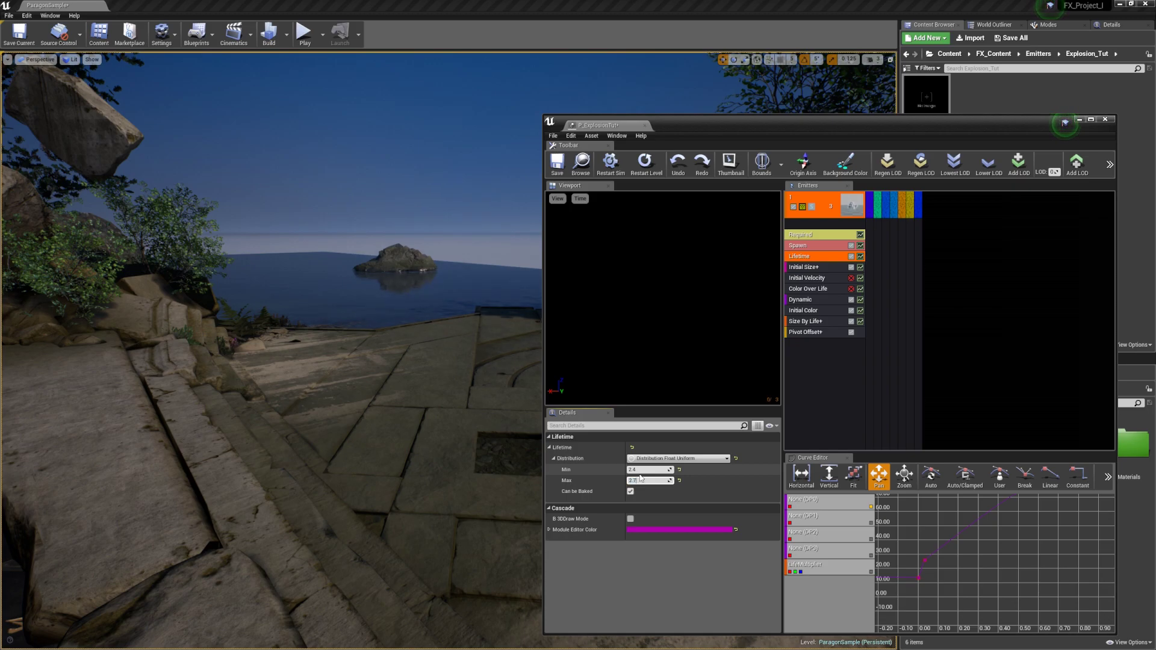
text(.7)
key(Return)
click(1040, 251)
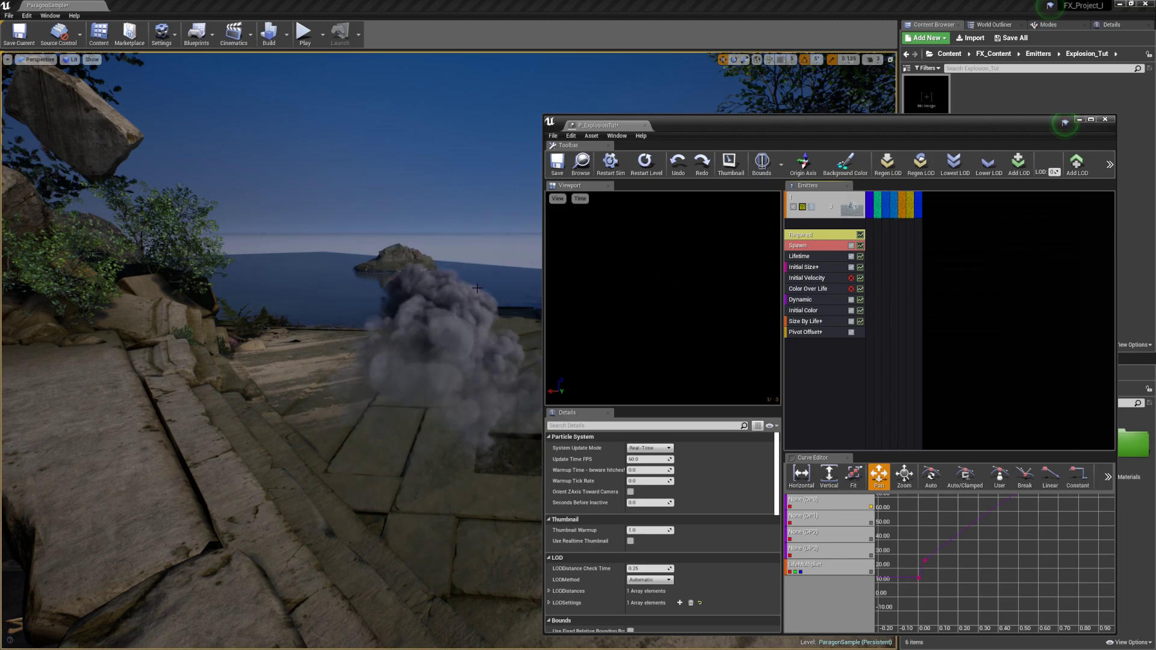
- Save the P_ExplosionTut particle system
right_drag(330, 295, 356, 303)
key(e)
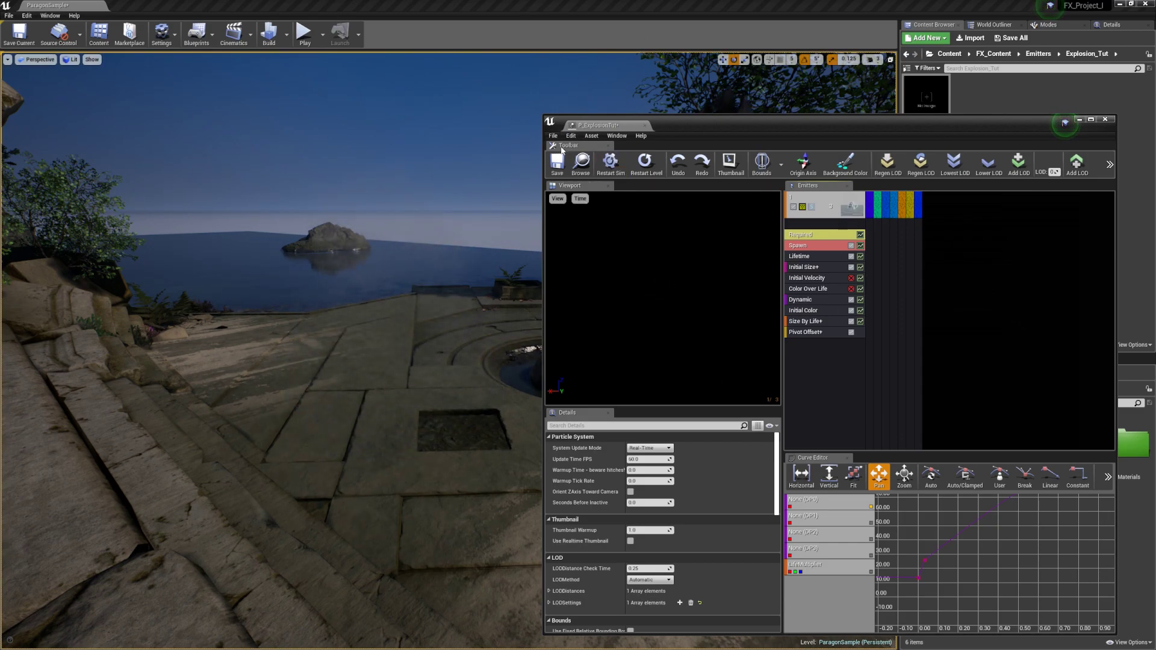
click(555, 165)
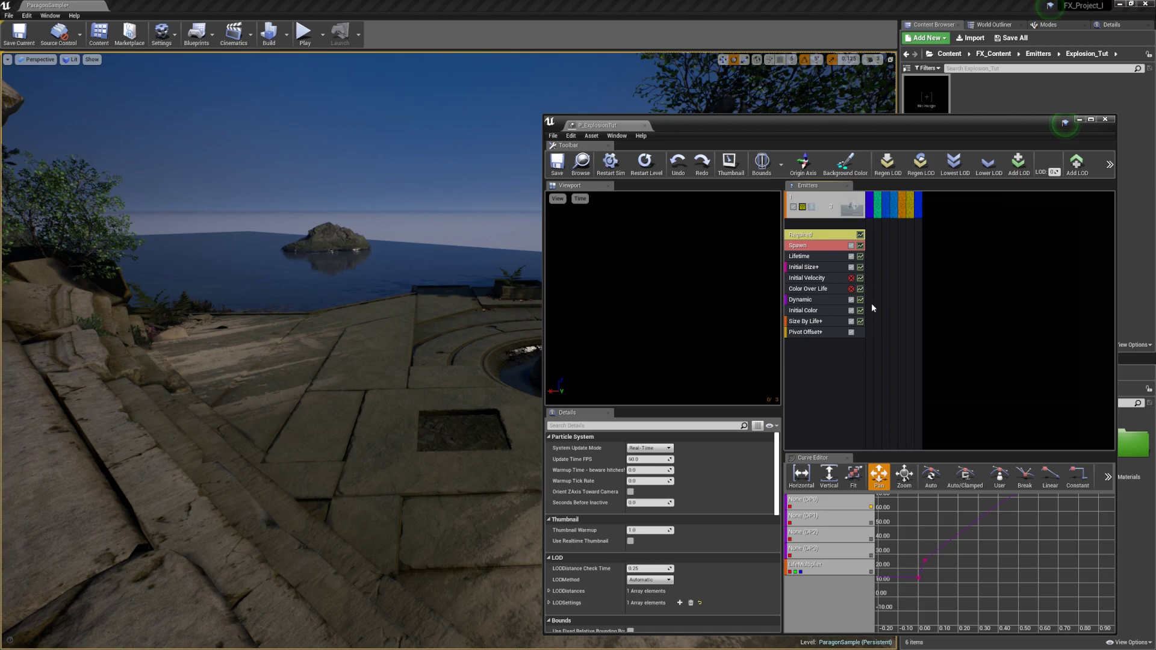
click(920, 283)
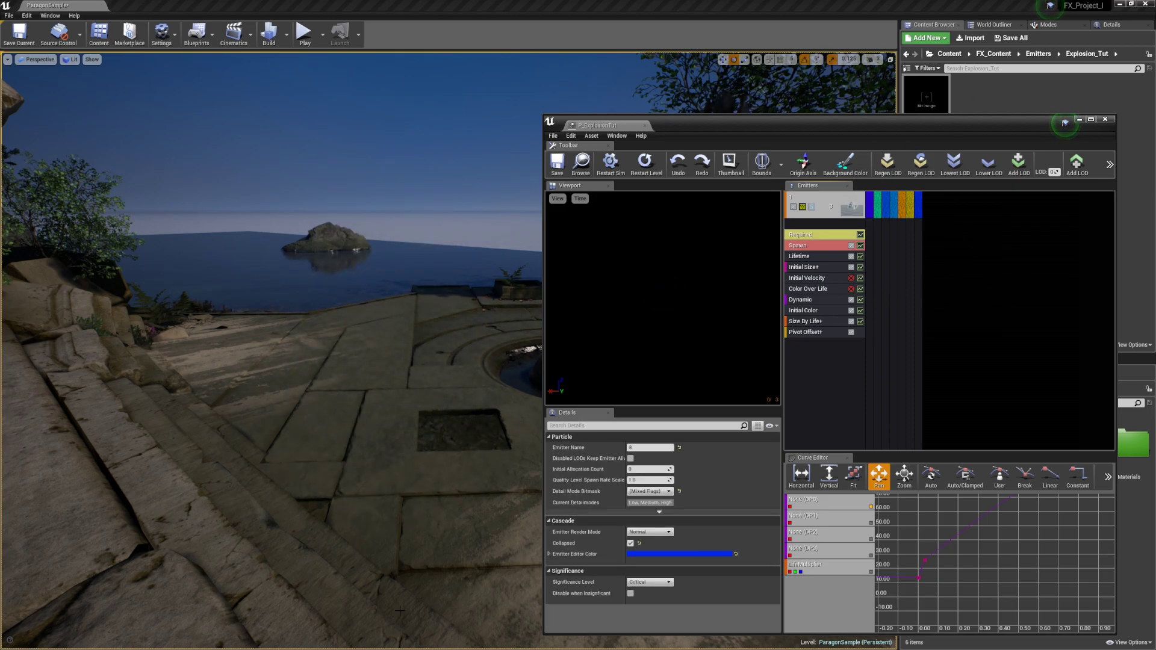
click(962, 257)
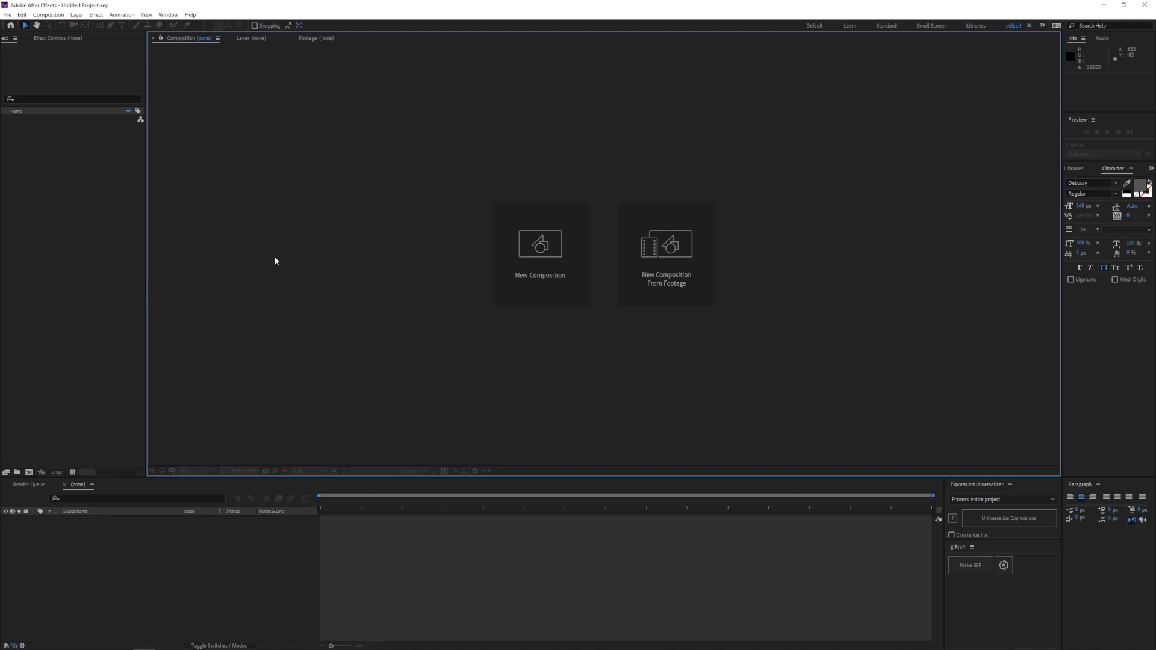
- Switch to After Effects and create a new composition with a width of 256 px
click(76, 79)
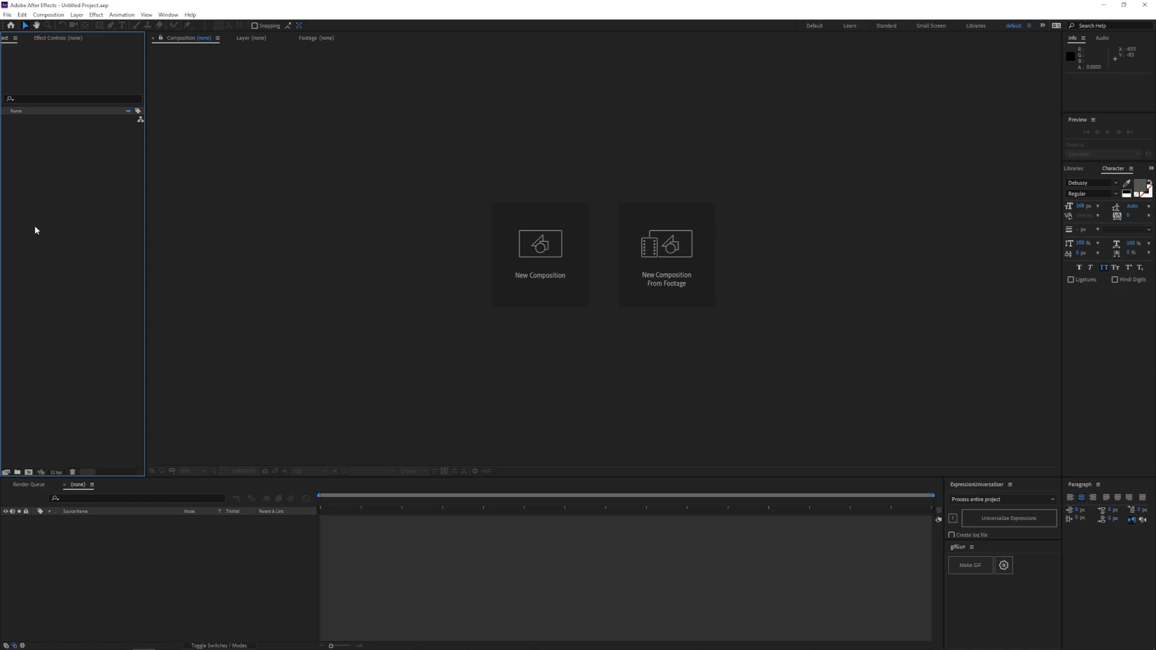
right_click(36, 243)
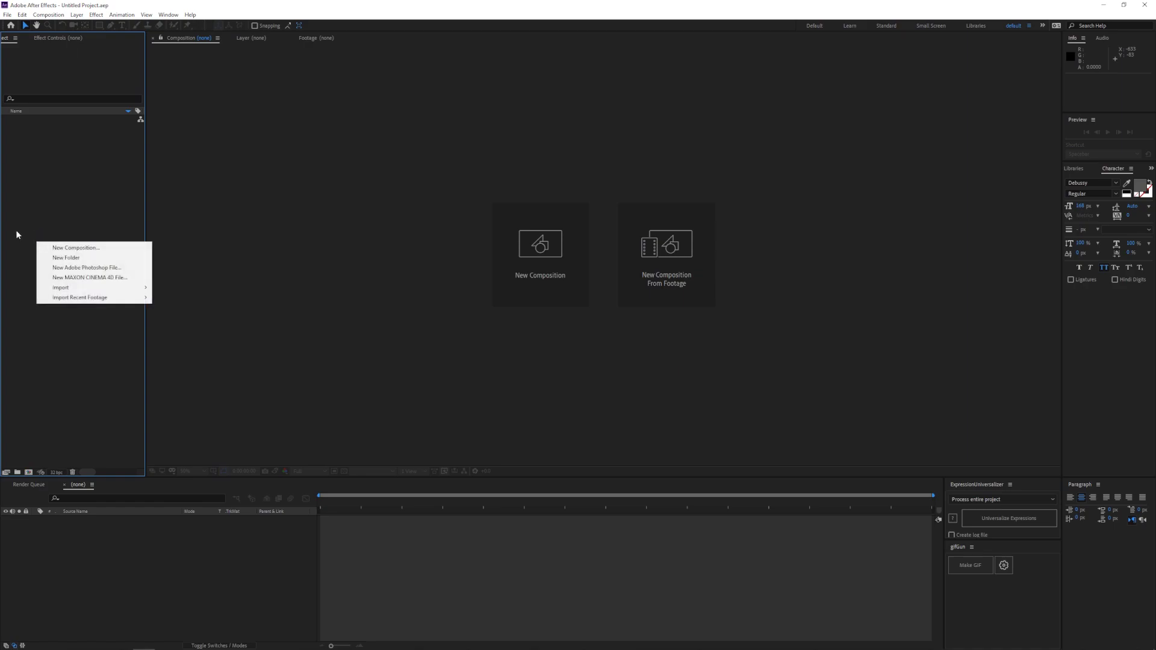
click(84, 248)
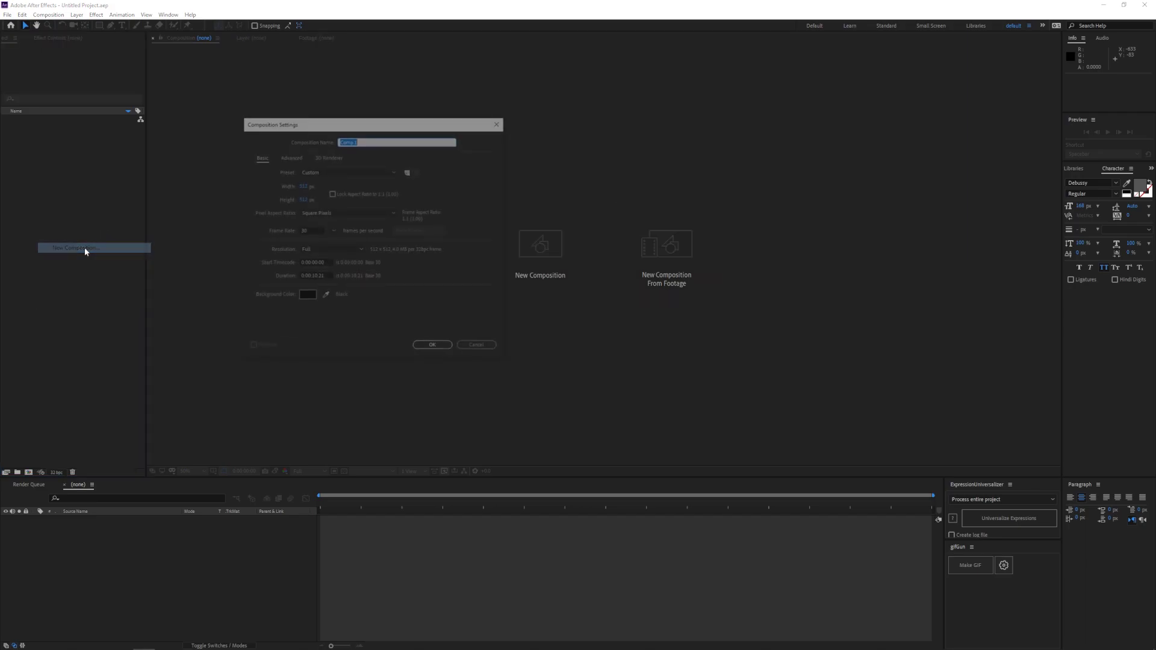
click(304, 187)
text(256)
click(427, 349)
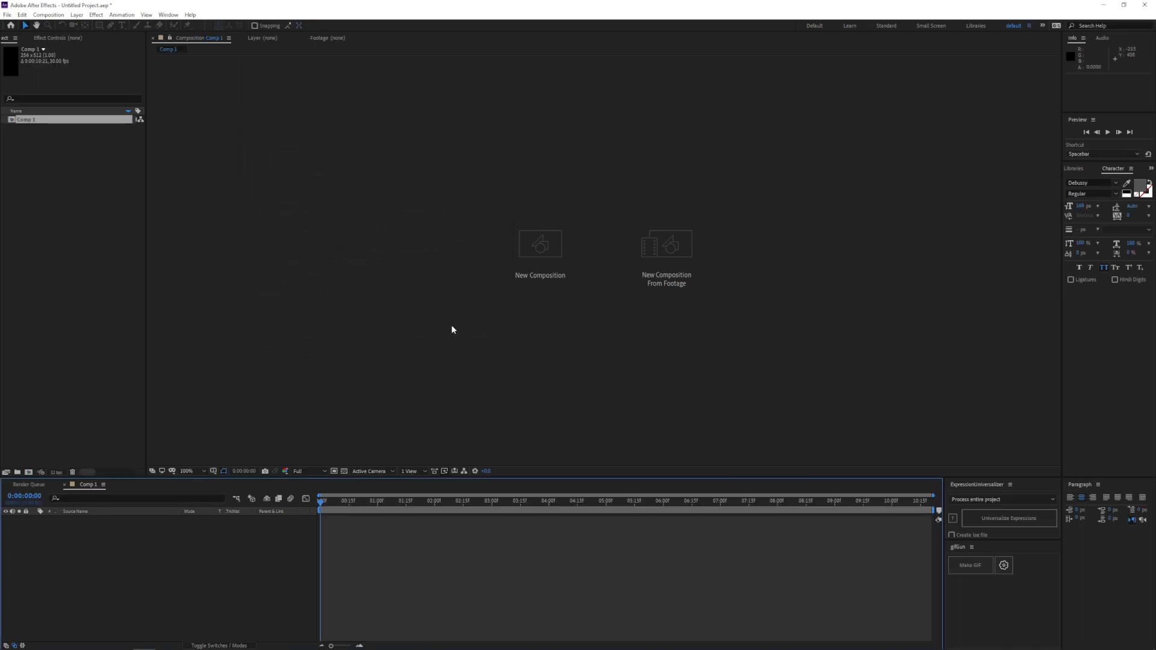
- Rename the new composition as T_Explosion_ThinSpark
right_click(50, 120)
click(91, 261)
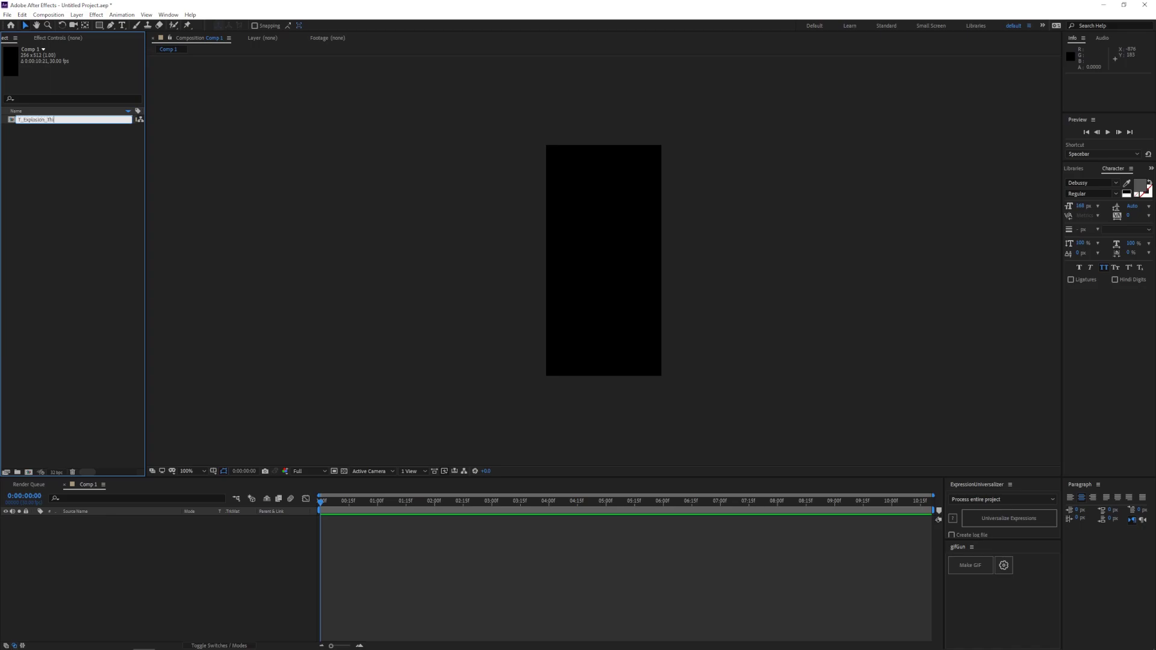
text(T_Explosion_ThinSpark)
key(Return)
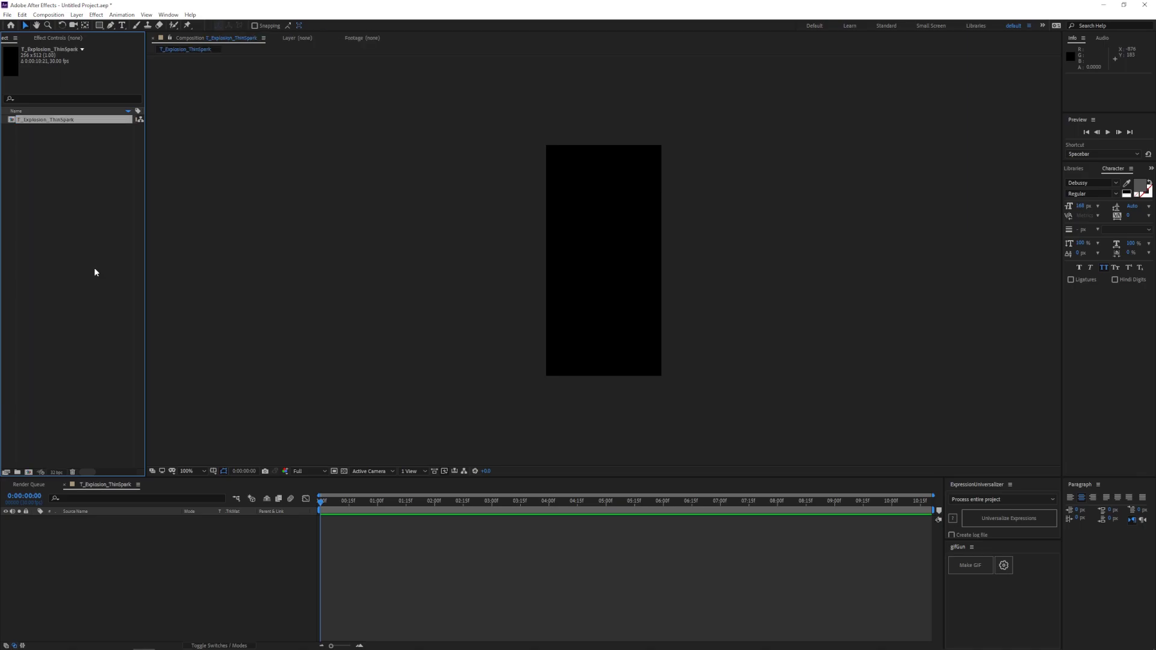
- Add a white solid the size of the composition and mask it with an ellipse that fills the layer
right_click(105, 534)
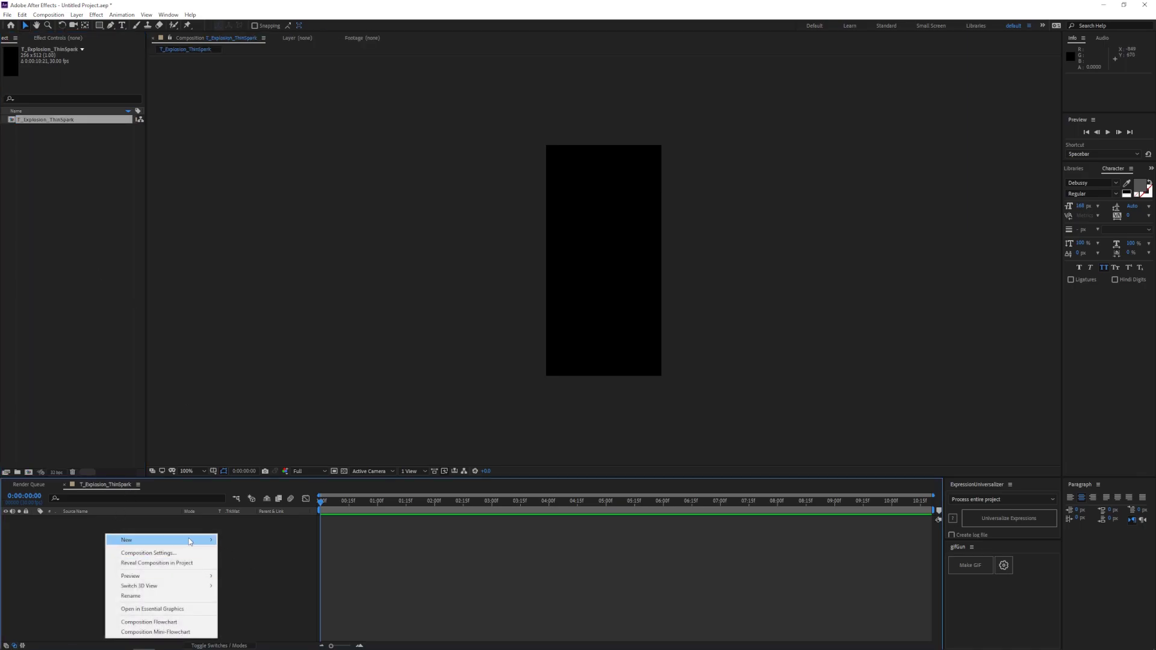
mouse_move(188, 542)
click(251, 564)
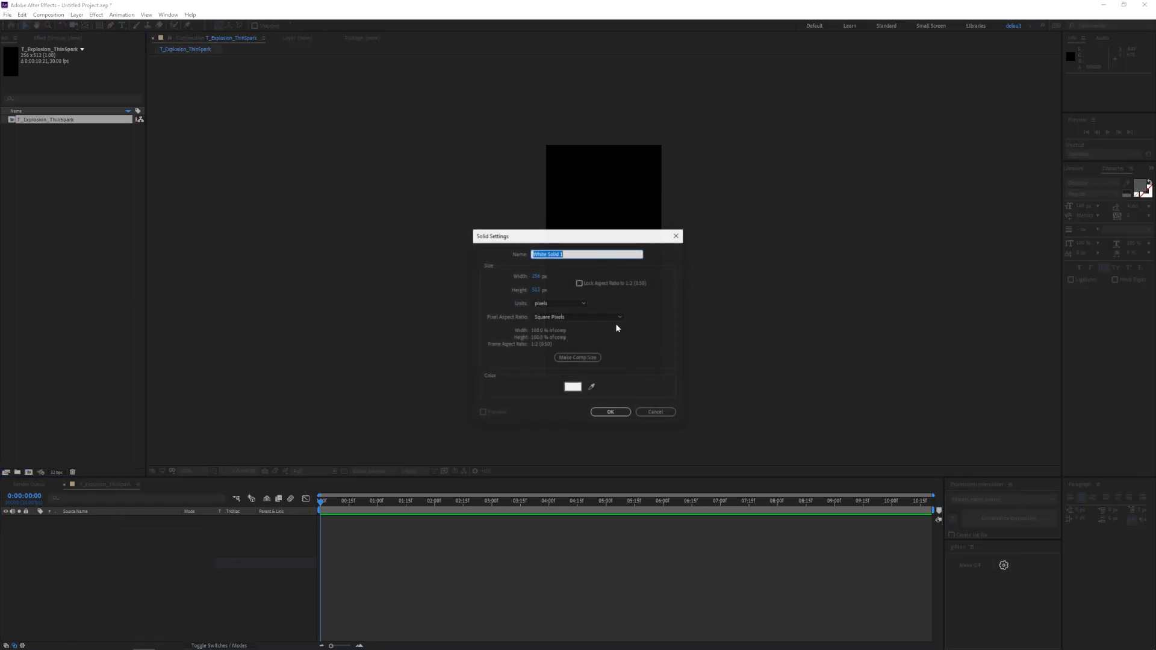
click(609, 412)
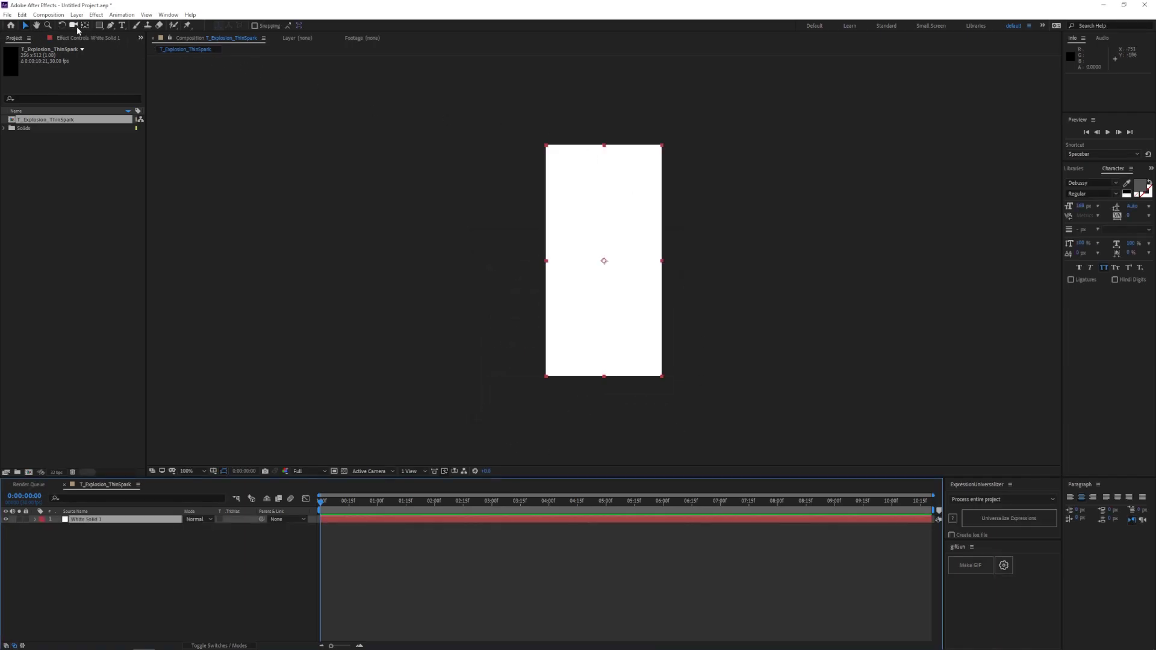
drag(100, 26, 126, 46)
double_click(99, 26)
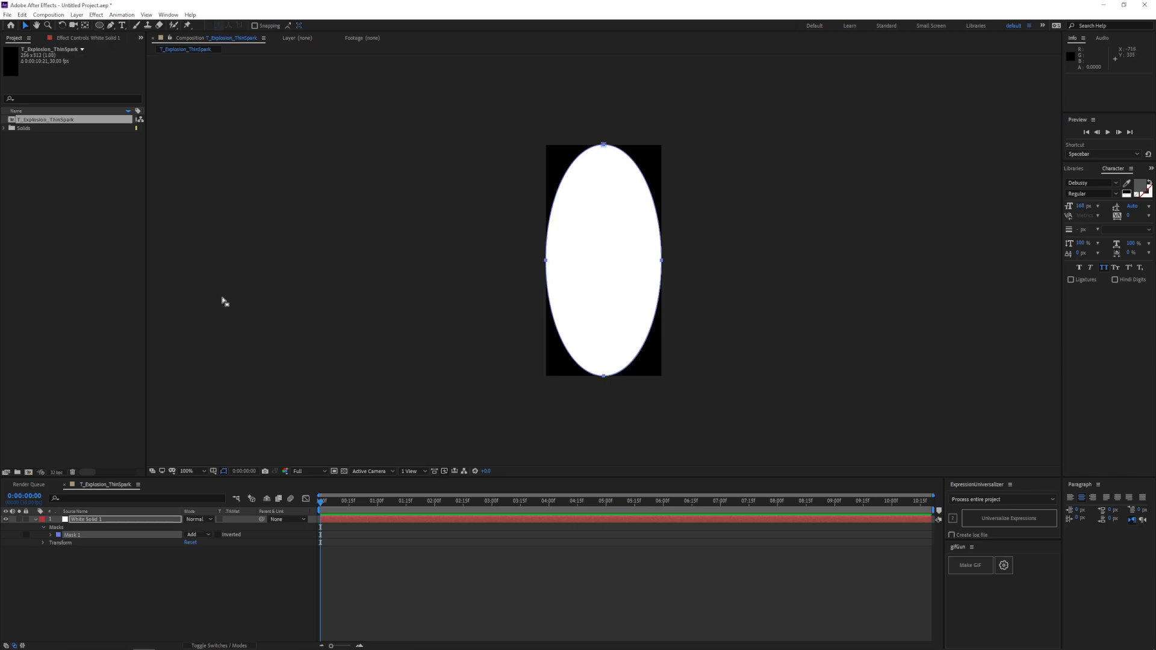
- Reveal the ellipse mask's properties and reduce its Mask Expansion to about -98 pixels
key(m)
key(m)
key(m)
key(m)
key(m)
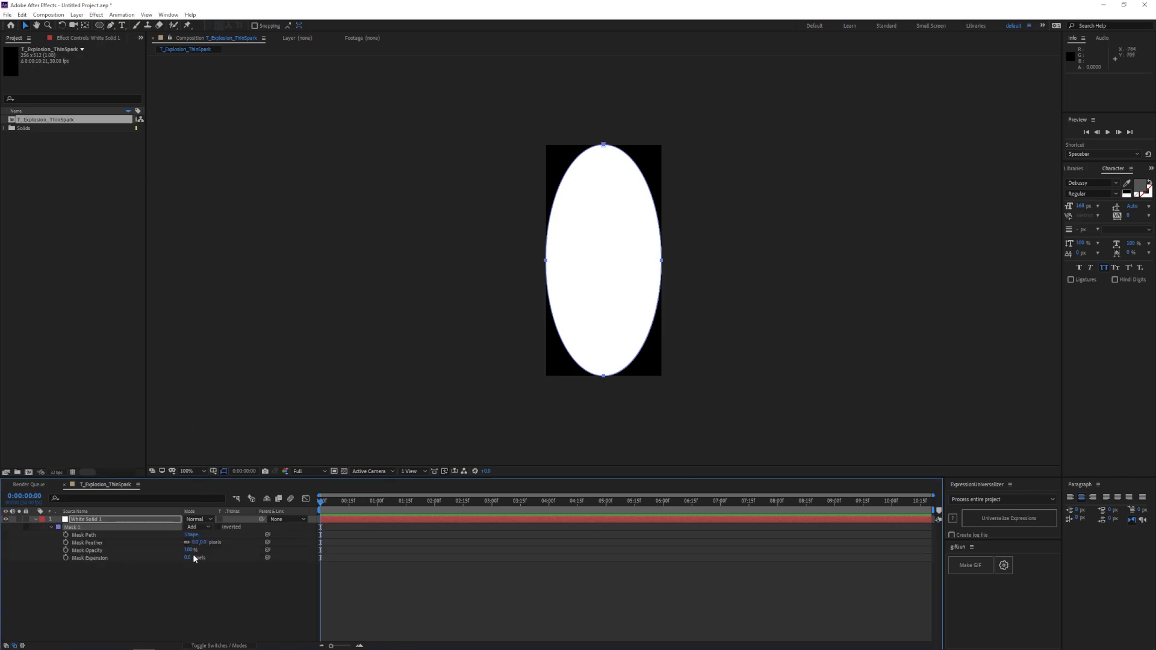
drag(186, 558, 141, 559)
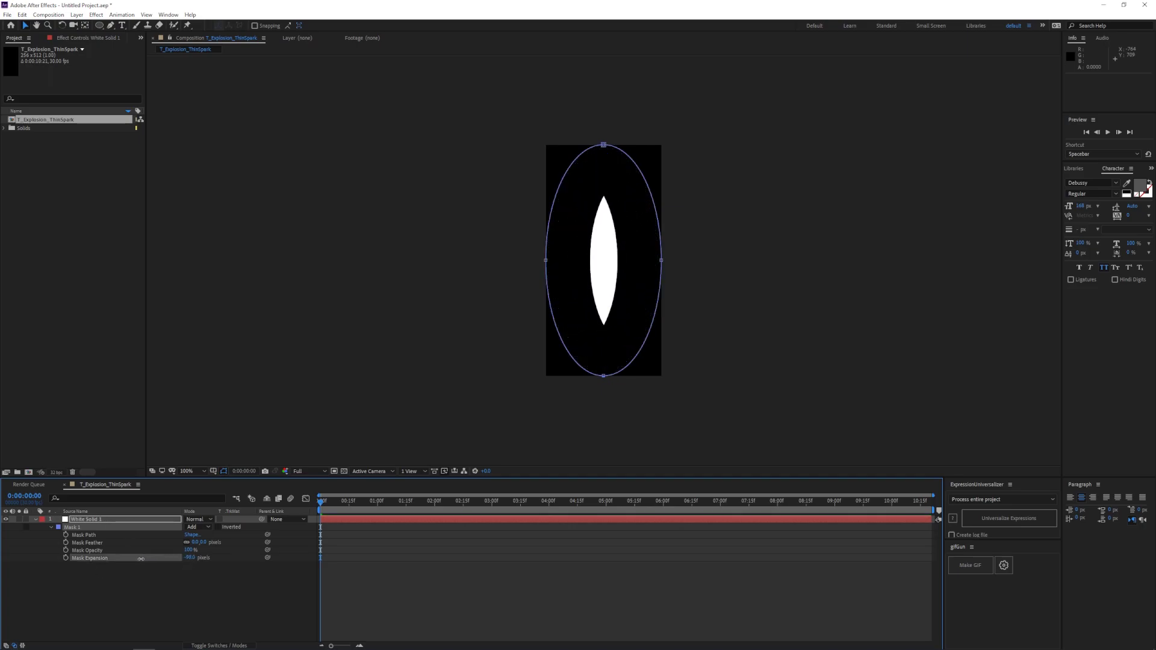
- Apply a Camera Lens Blur to the white solid with a blur radius of about 59
click(124, 520)
click(73, 38)
right_click(38, 103)
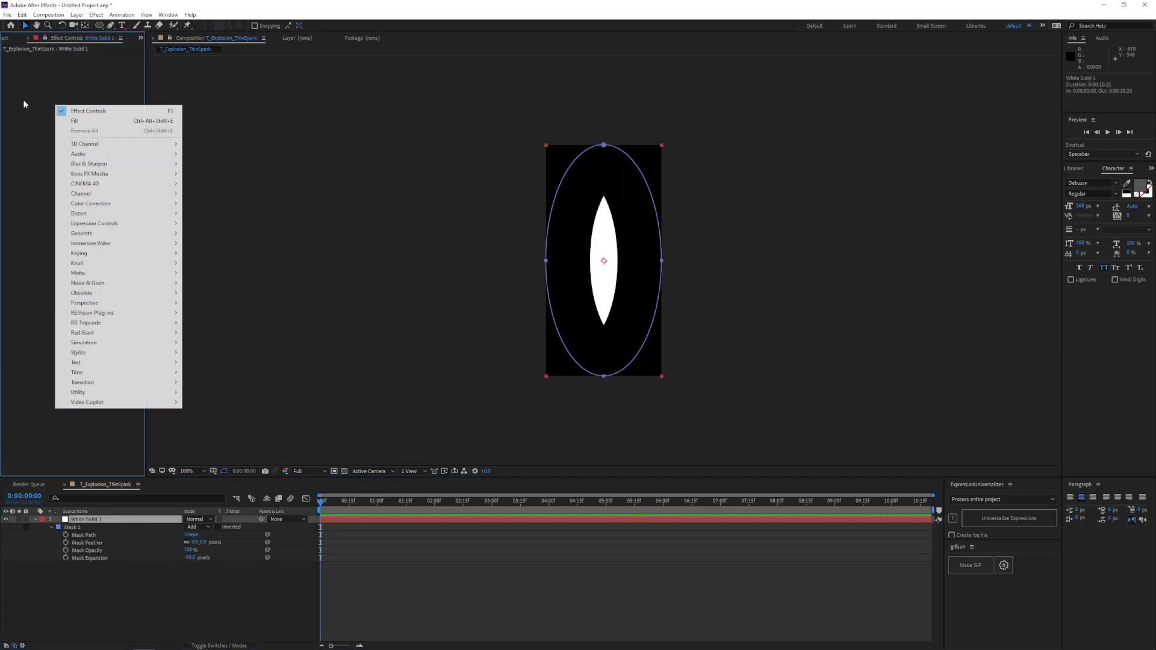
mouse_move(99, 164)
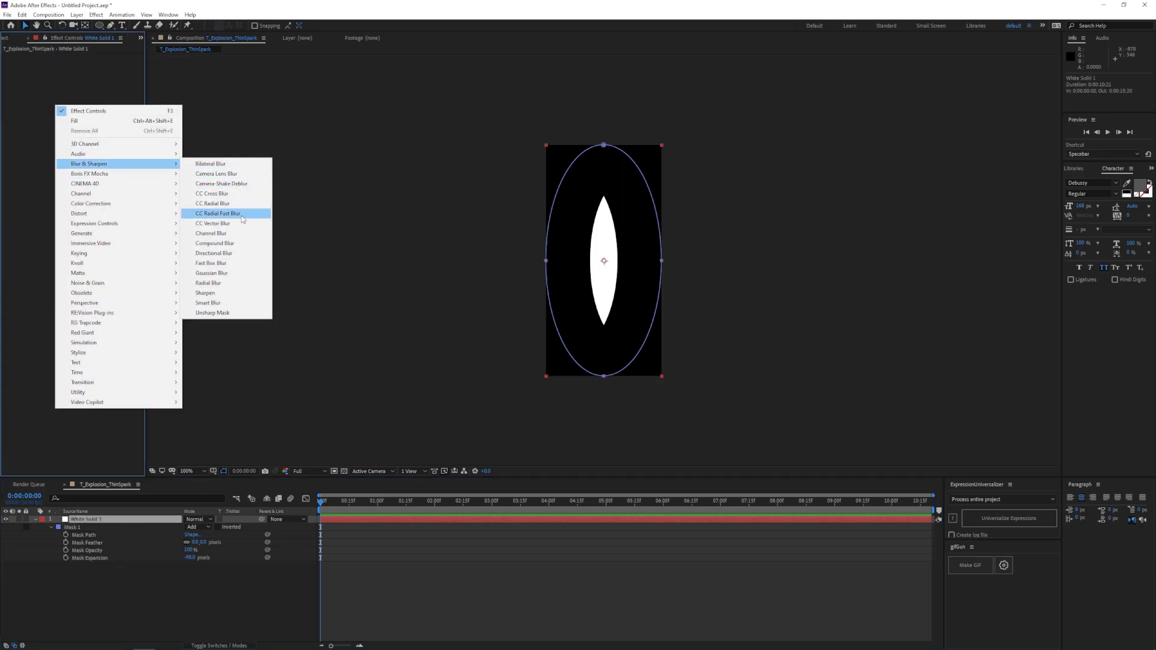
click(216, 174)
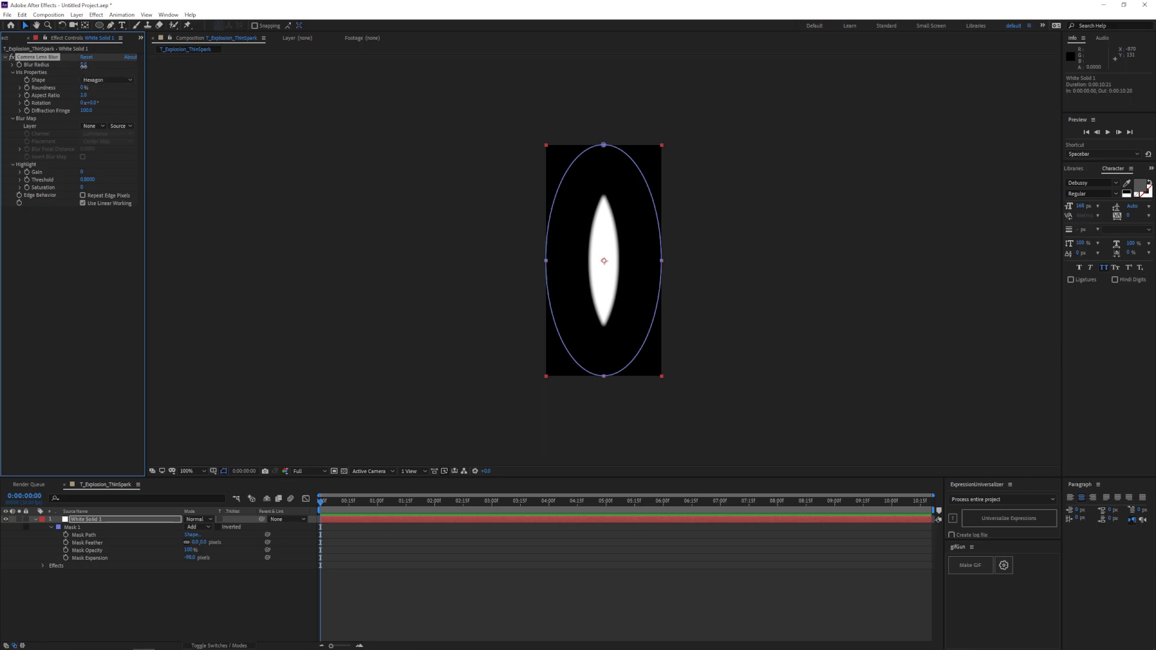
drag(83, 66, 103, 62)
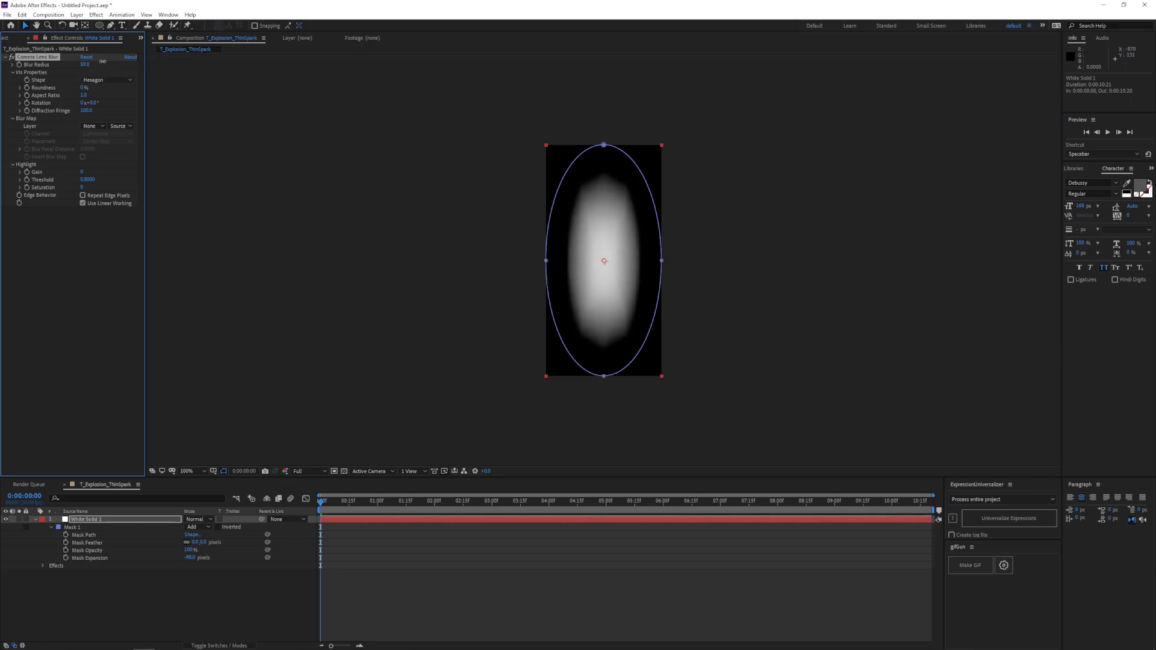
click(100, 271)
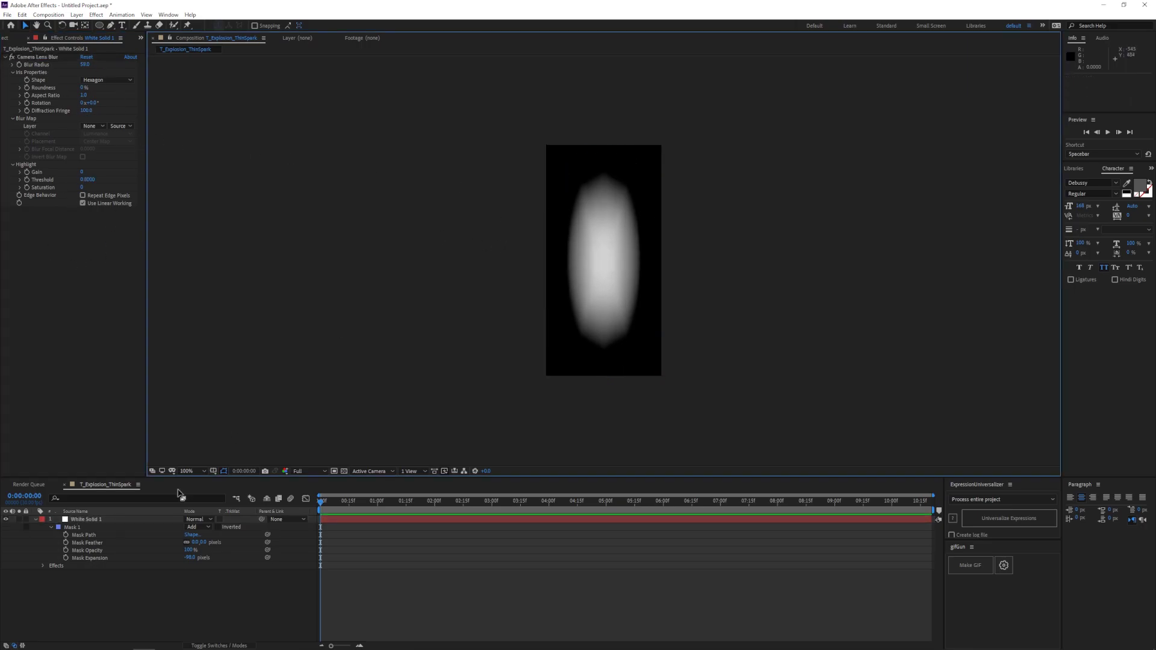
- Duplicate the blurred white solid layer
click(102, 519)
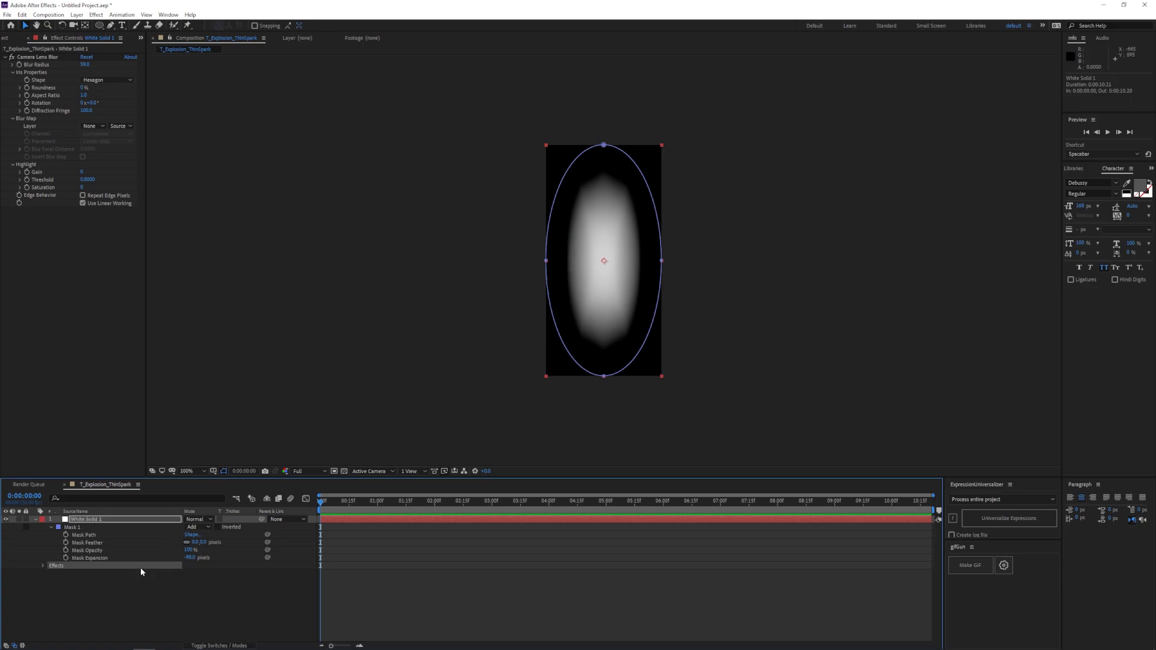
click(99, 595)
click(99, 521)
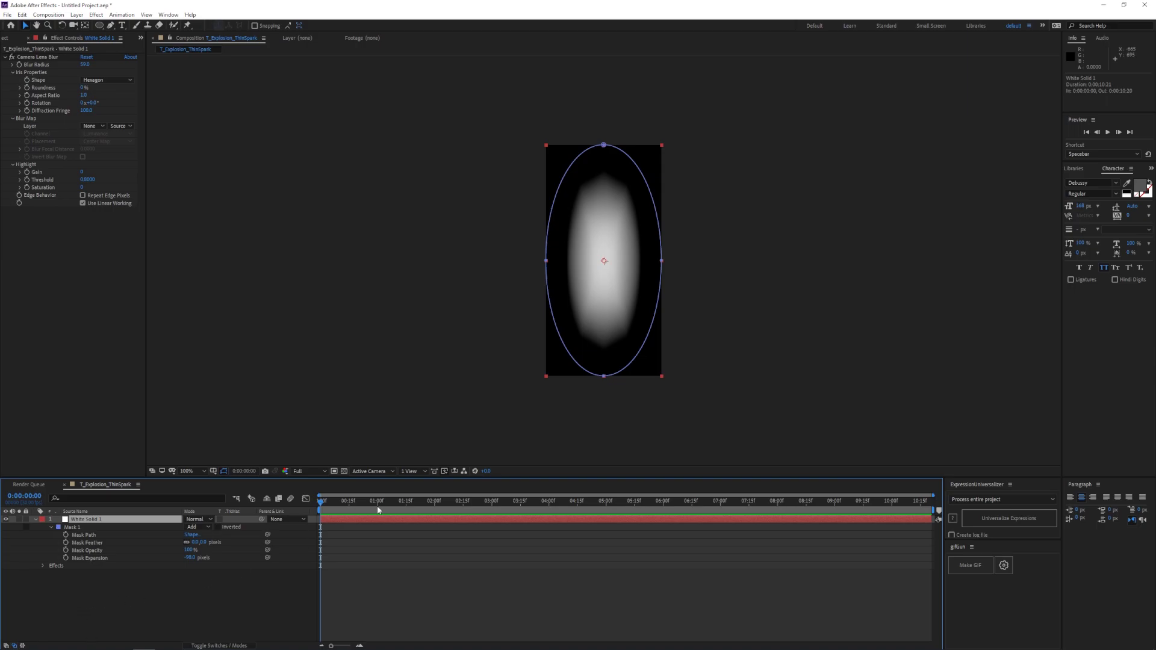
click(89, 592)
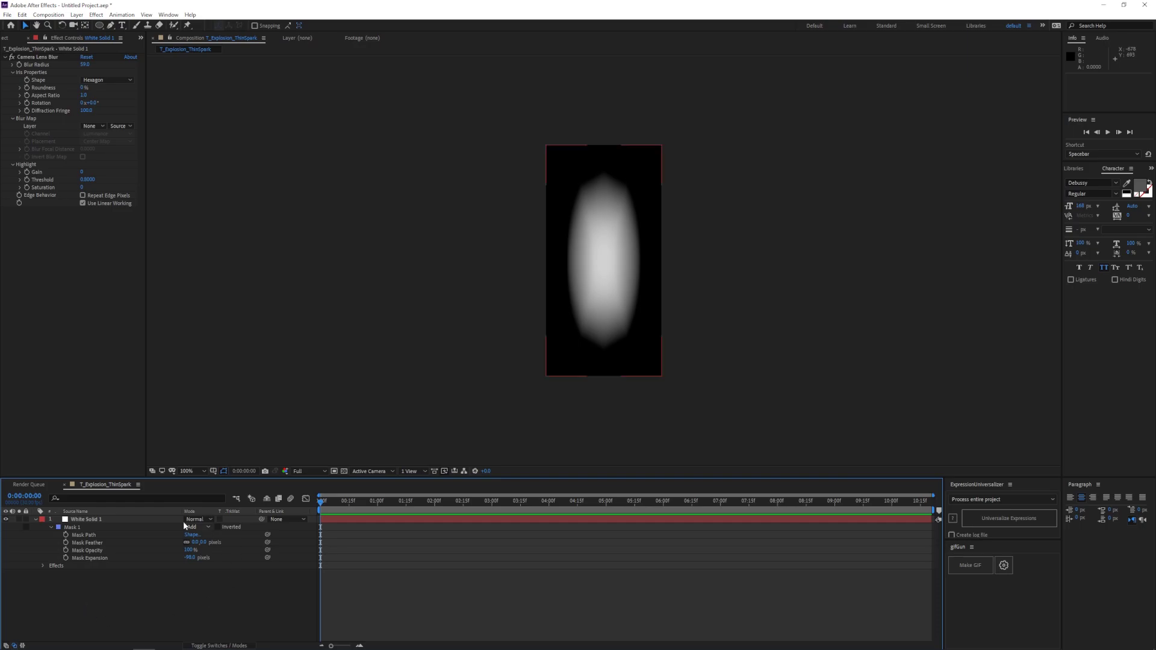
click(99, 519)
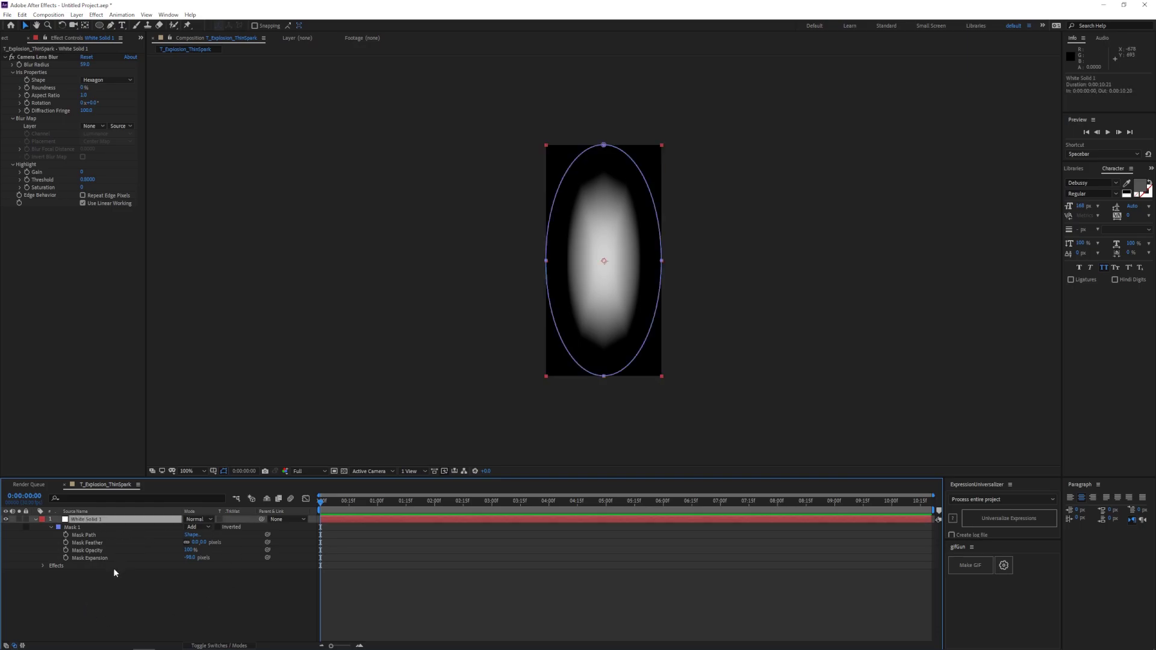
key(ctrl+d)
- Apply a Fast Box Blur to the duplicated solid with a blur radius of about 20
right_click(49, 290)
click(17, 273)
right_click(46, 294)
mouse_move(95, 353)
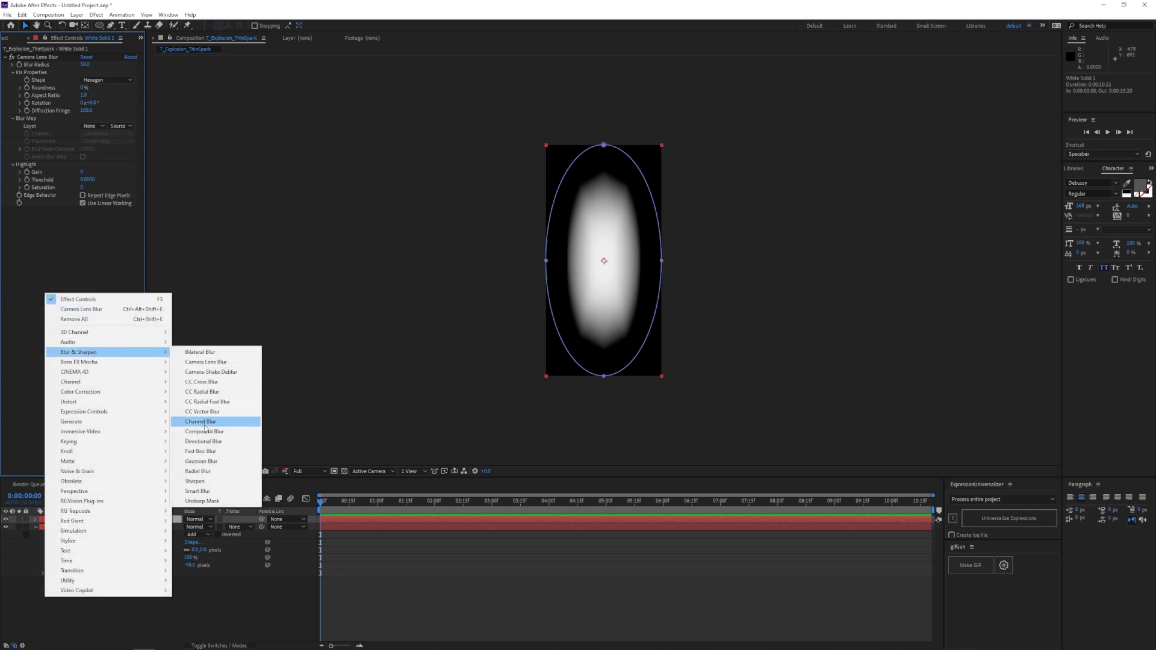
click(207, 452)
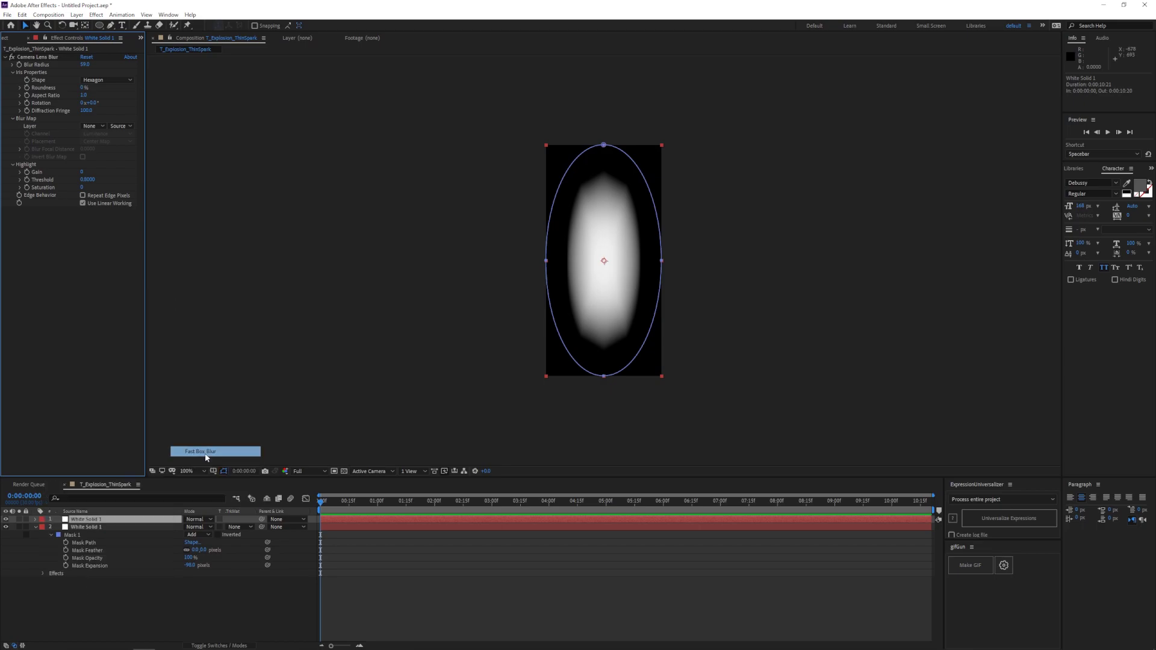
drag(84, 219, 94, 218)
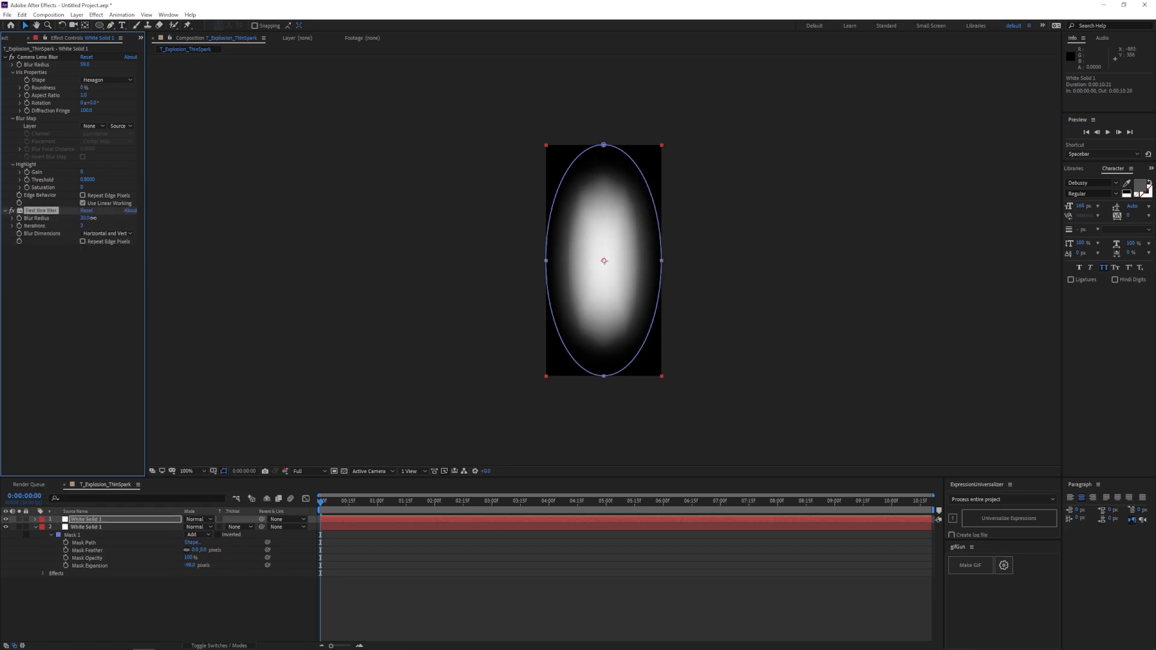
- Reveal the duplicated white solid's opacity and reduce it to about 14%
click(103, 598)
click(102, 519)
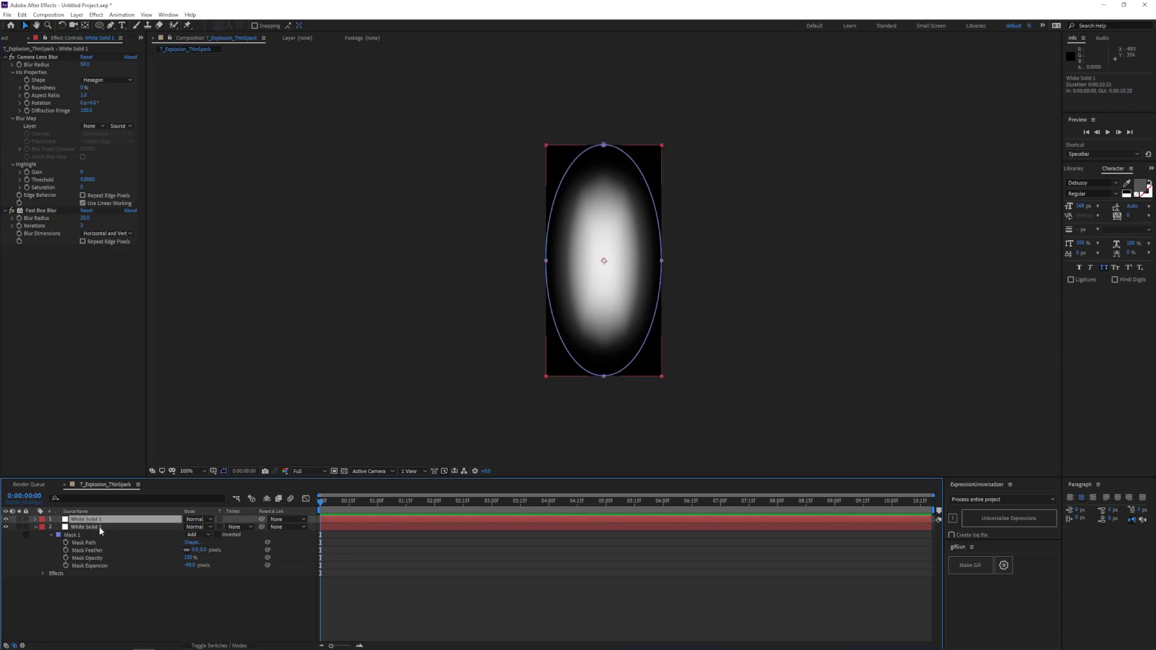
key(t)
drag(173, 527, 150, 528)
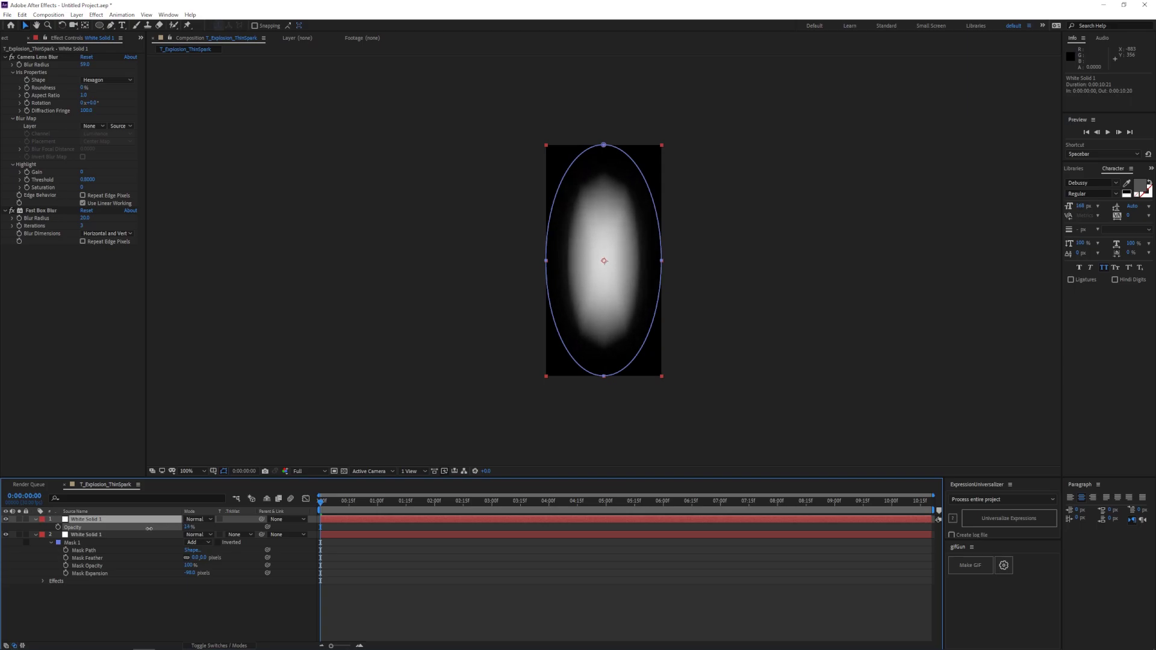
- Review the project's color depth and working space settings, keeping them as they are
click(99, 398)
click(5, 40)
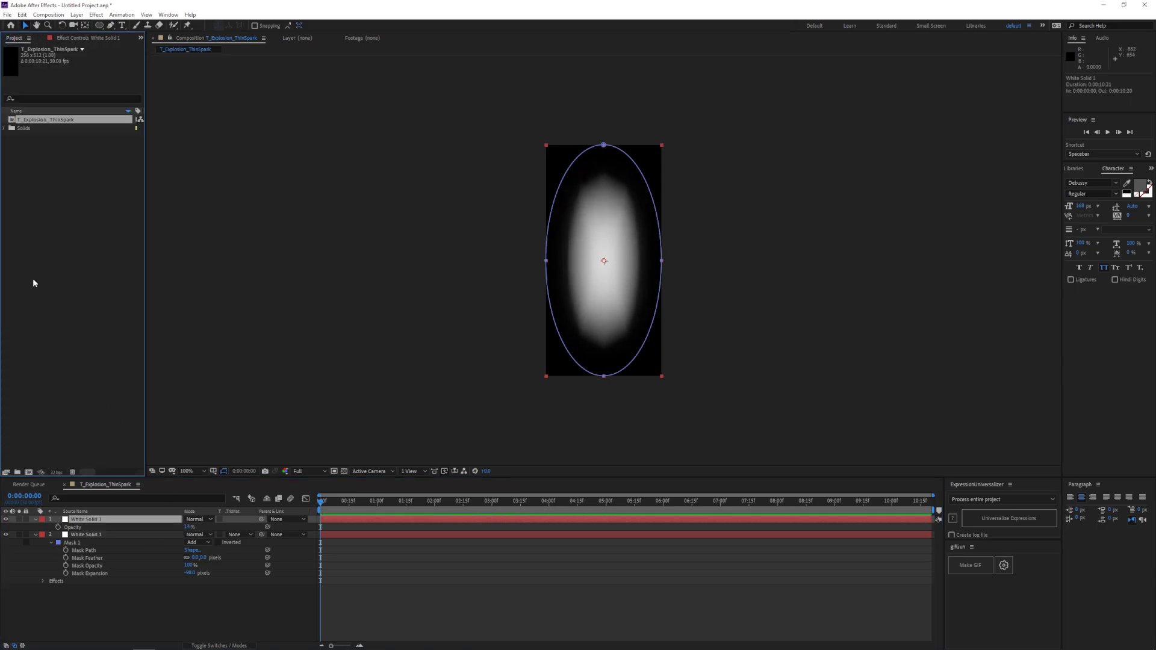
click(55, 471)
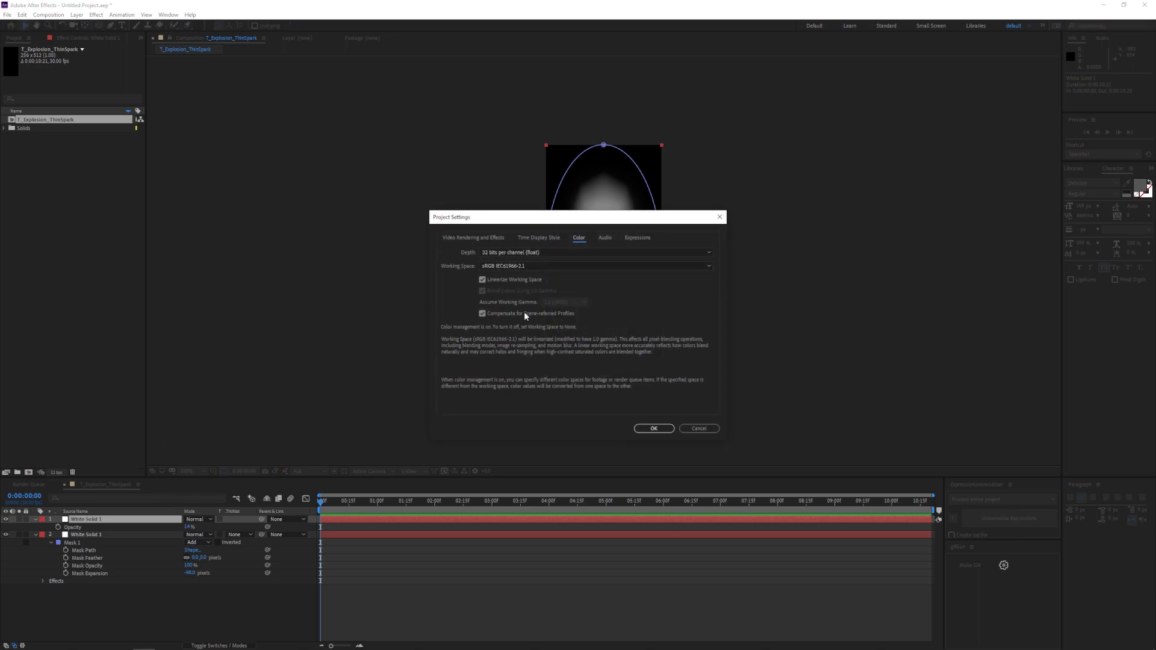
click(651, 428)
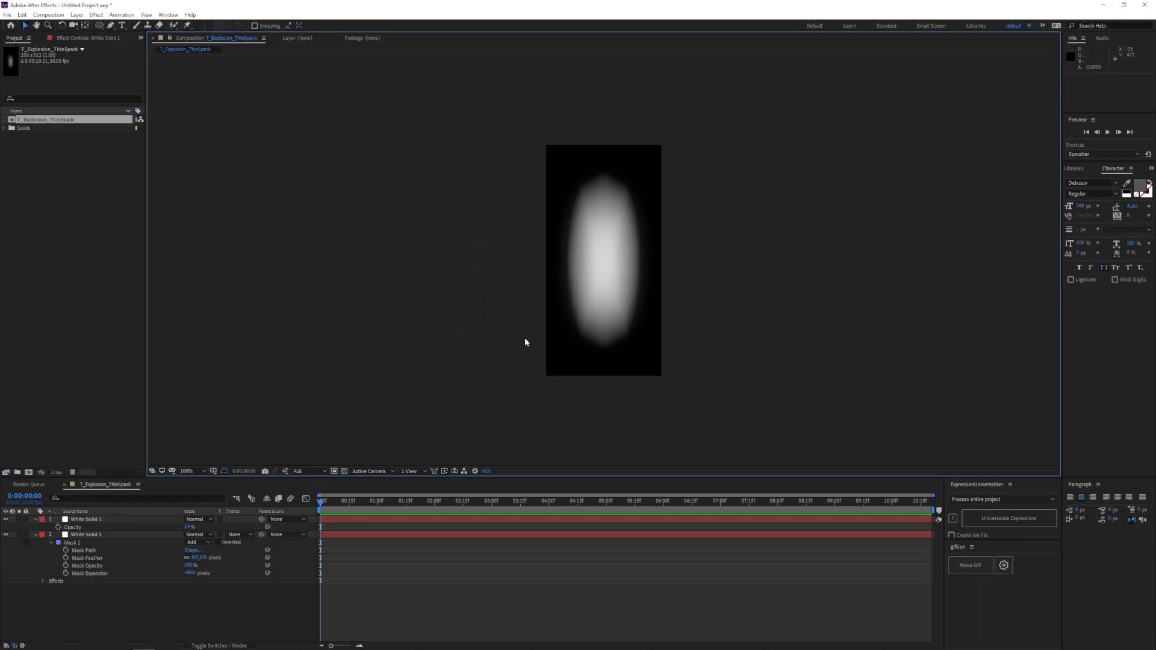
- Fine-tune the duplicated white solid's opacity to about 22%
click(129, 522)
drag(188, 527, 191, 527)
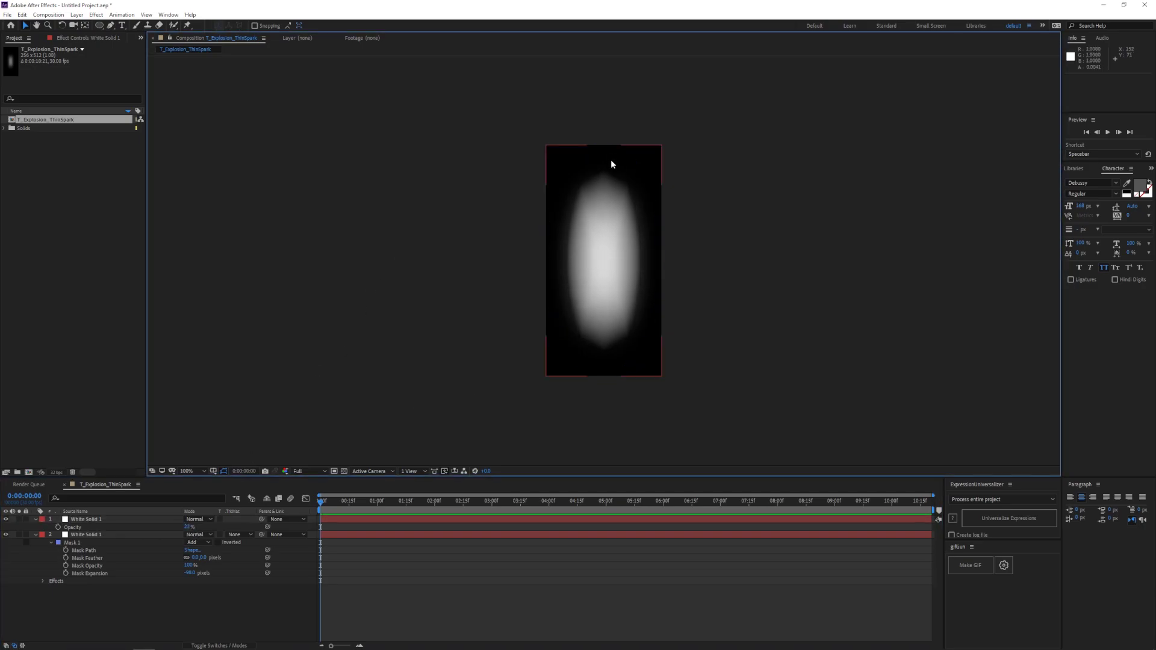
click(359, 220)
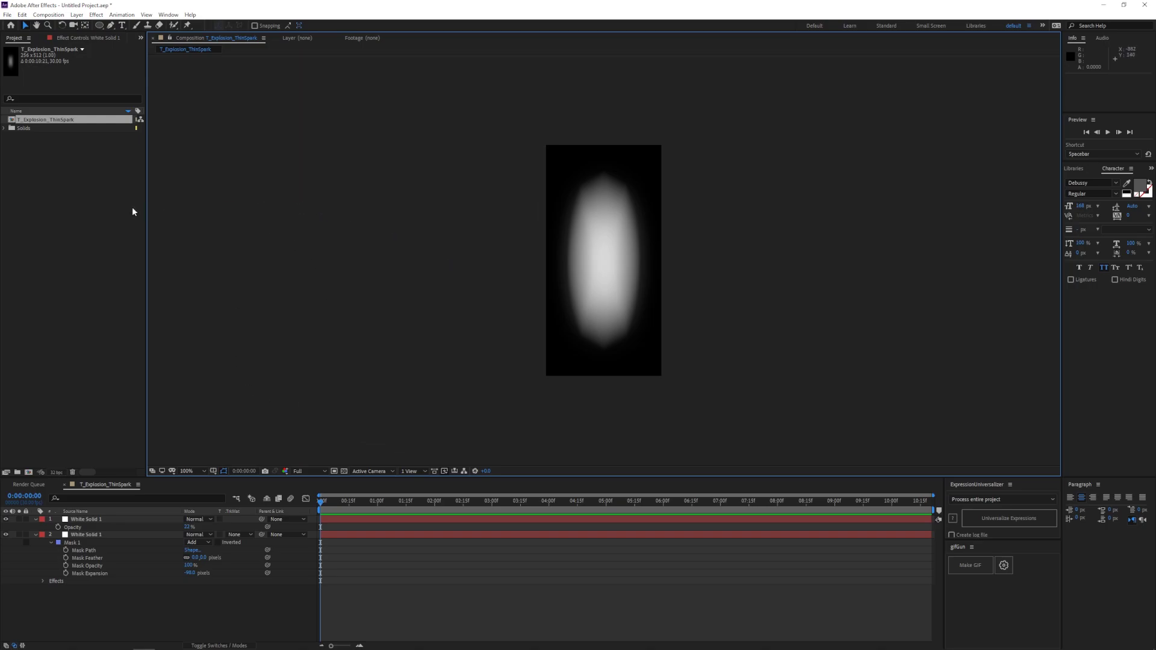
- Create a new 512 x 512 pixel composition named T_CircleMask
click(53, 177)
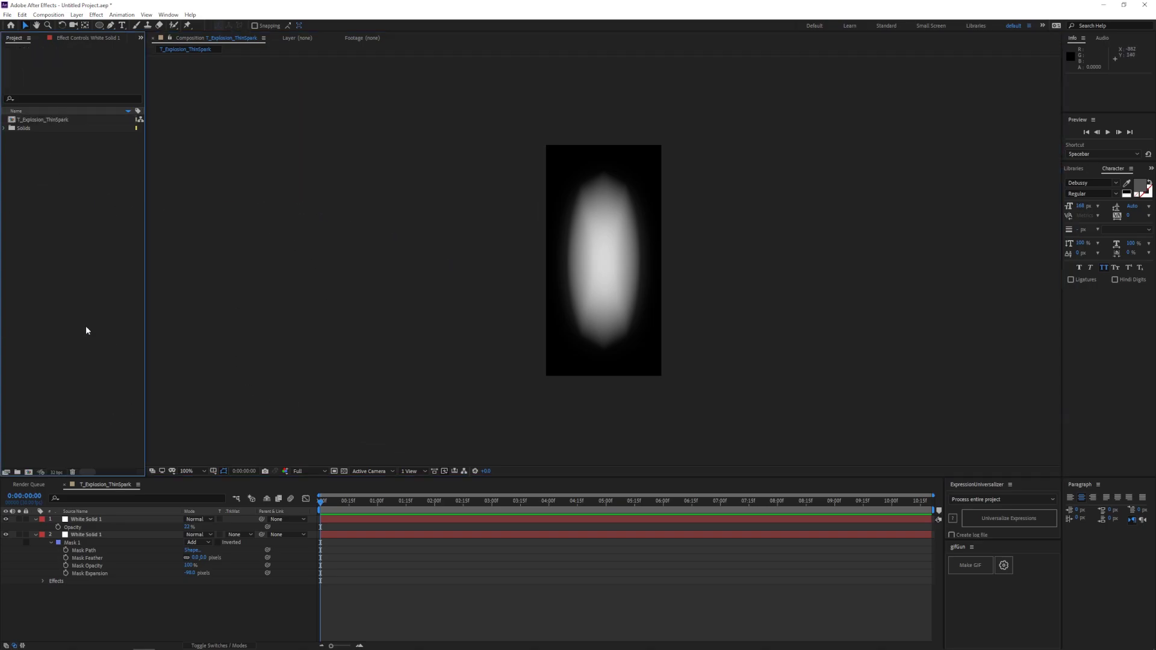
right_click(24, 209)
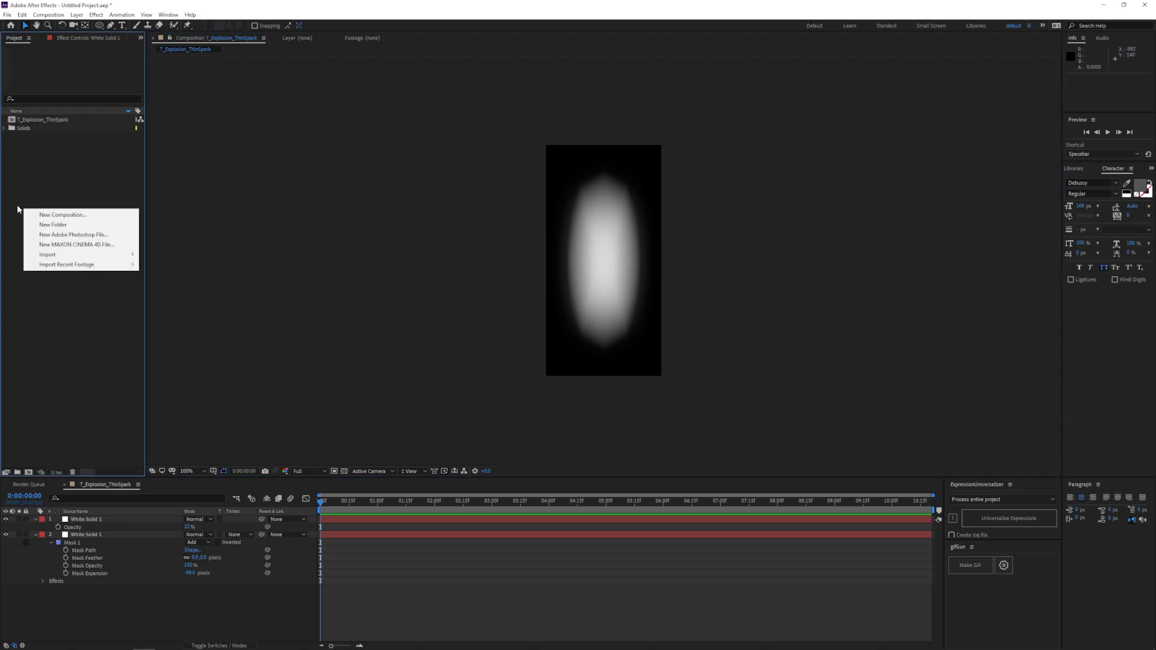
click(65, 215)
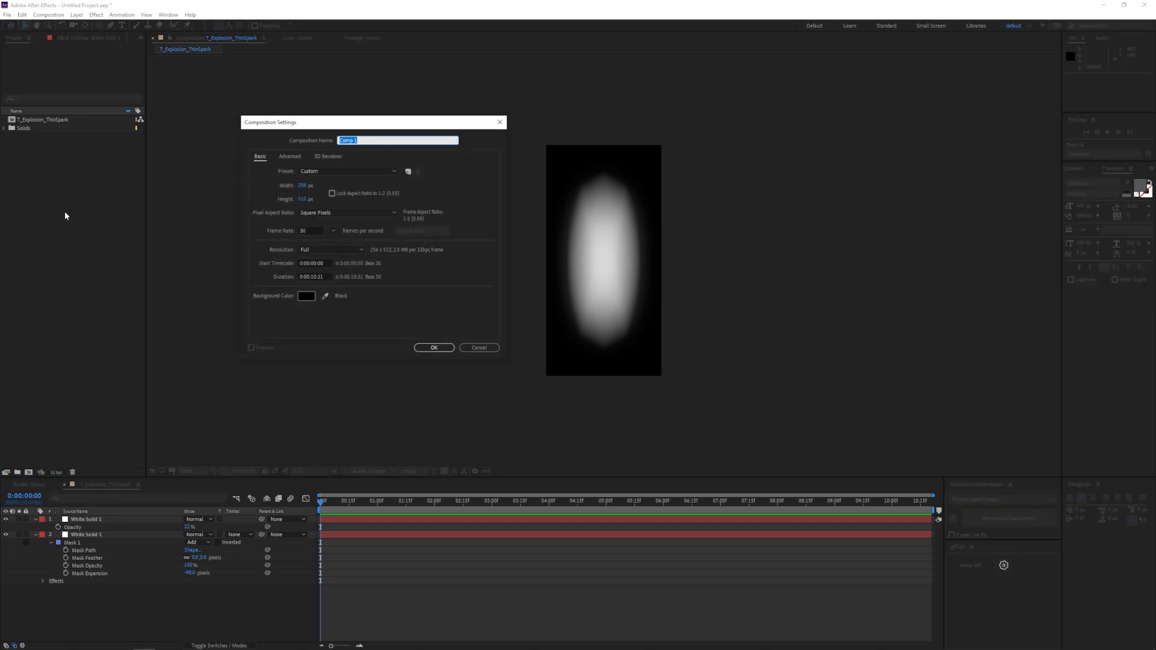
click(302, 186)
text(512)
key(Tab)
click(342, 141)
key(ctrl+a)
text(T_CircleMask)
key(Return)
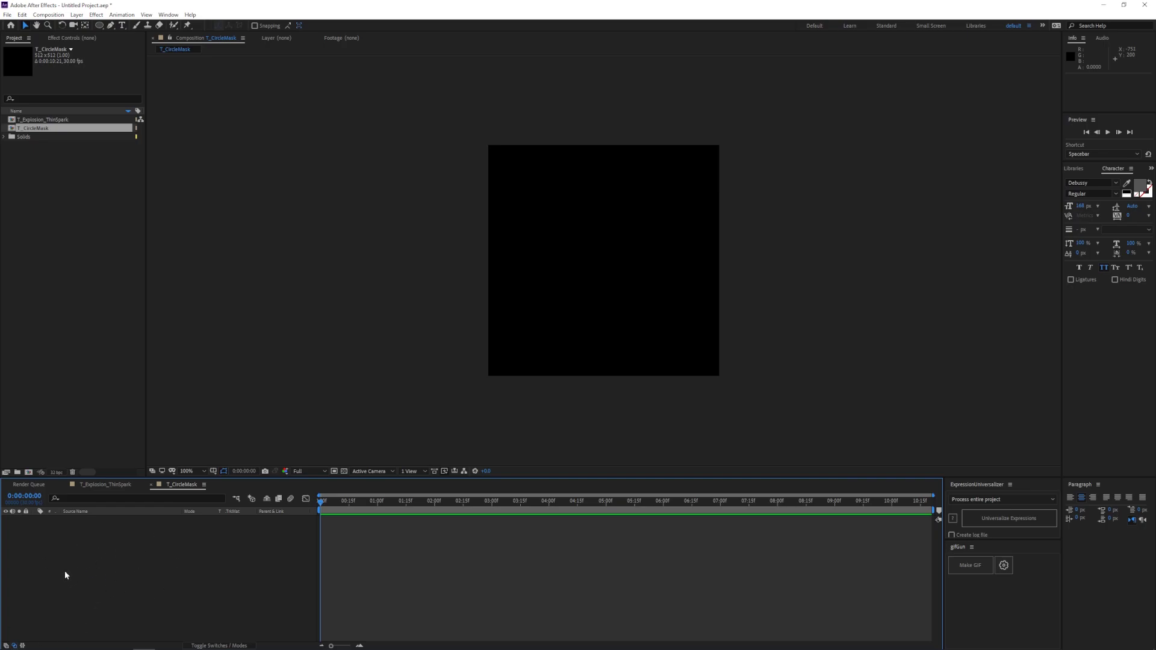
- Add a white 512 x 512 pixel solid layer to the T_CircleMask composition
right_click(77, 554)
mouse_move(130, 456)
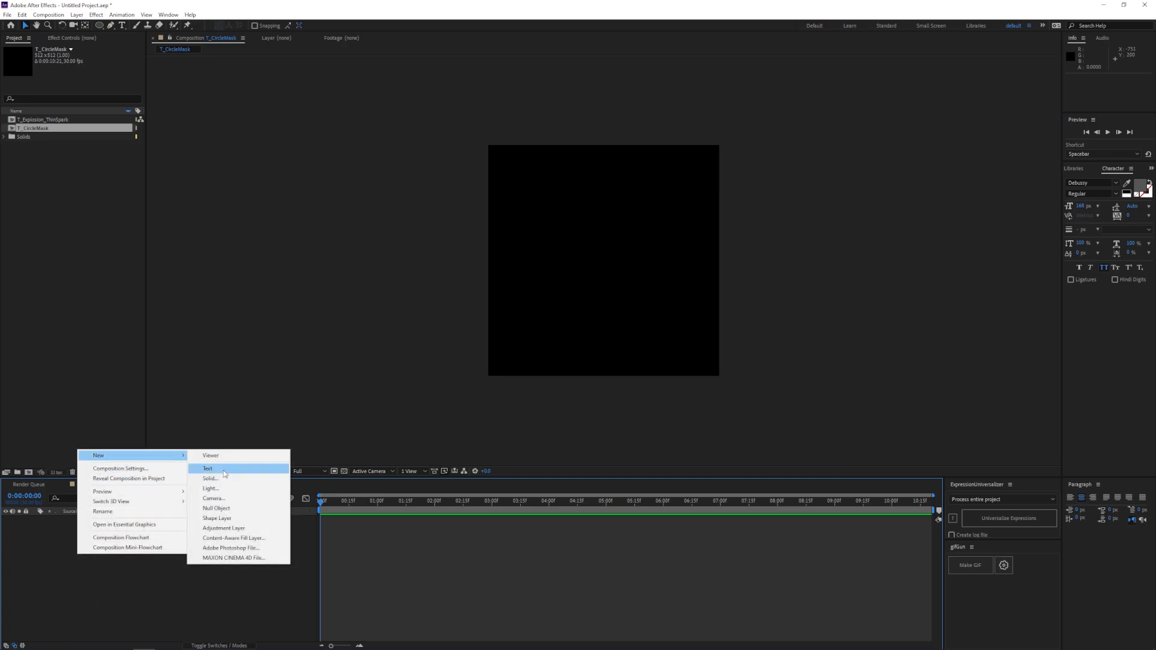
click(227, 476)
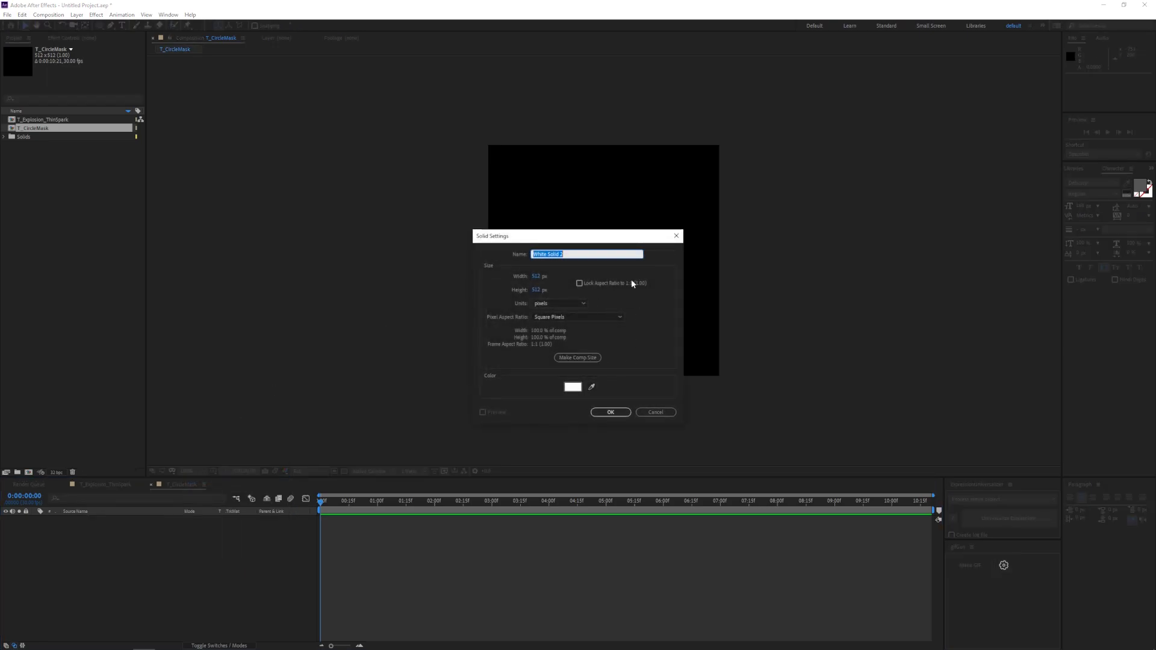
click(612, 413)
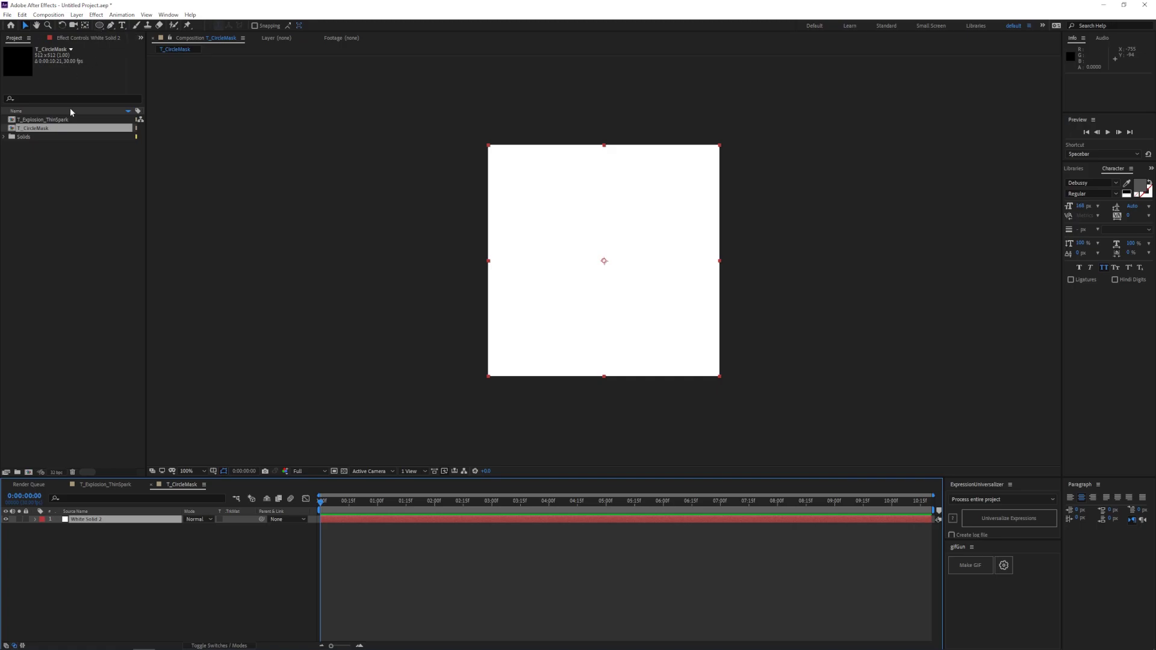
- Rename the T_CircleMask composition to T_Explosion_CircleMask
click(40, 176)
click(34, 131)
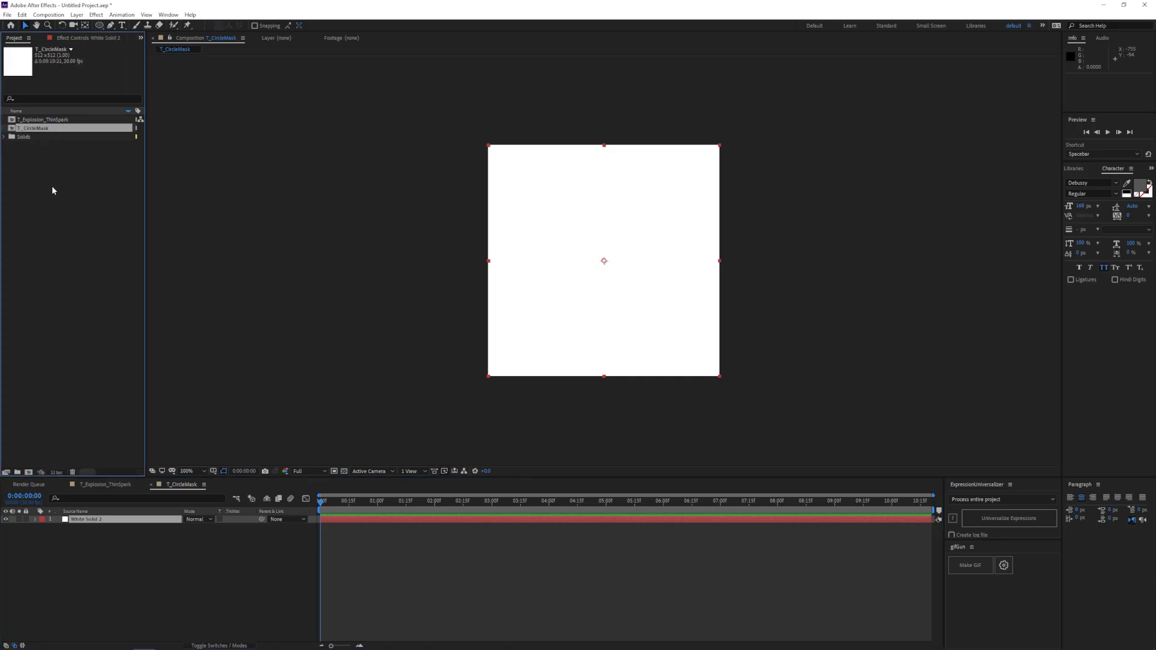
right_click(23, 129)
click(47, 274)
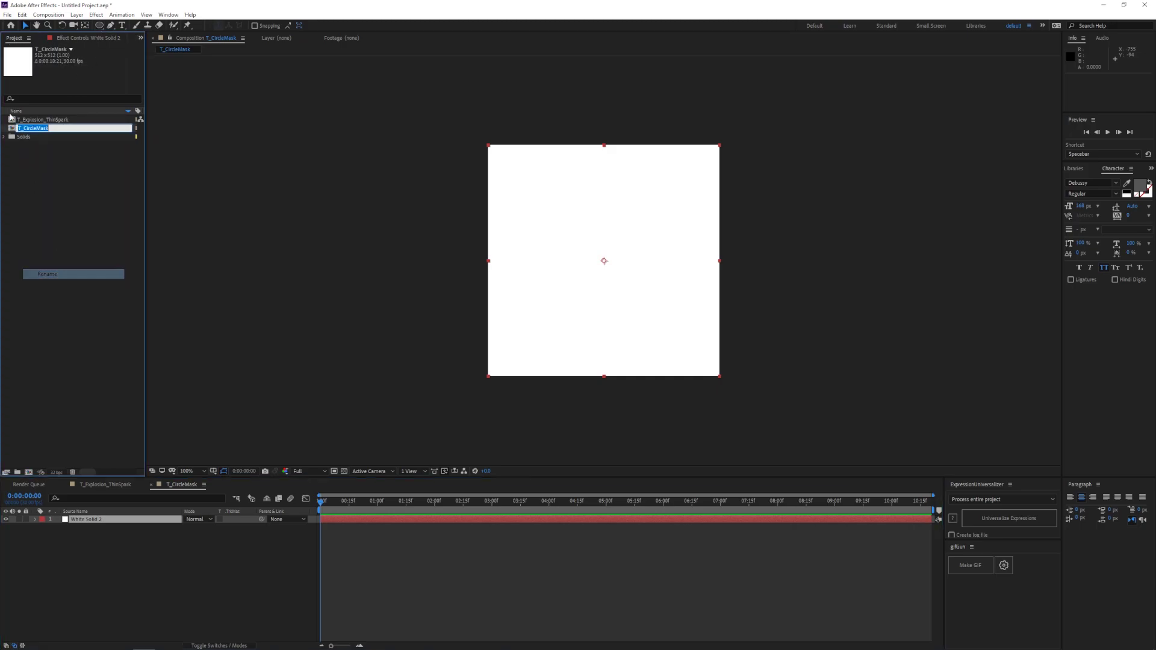
key(Home)
text(_Explosion)
key(Return)
click(112, 282)
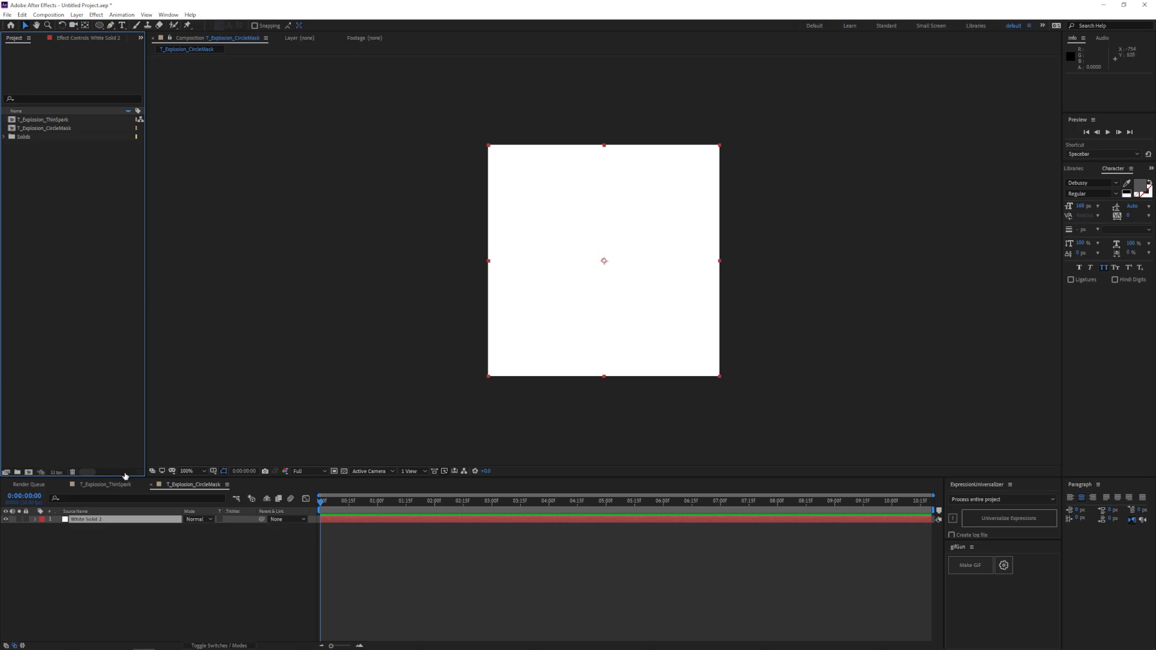
- Add a circular mask filling the white solid and reveal all of its mask properties
click(100, 523)
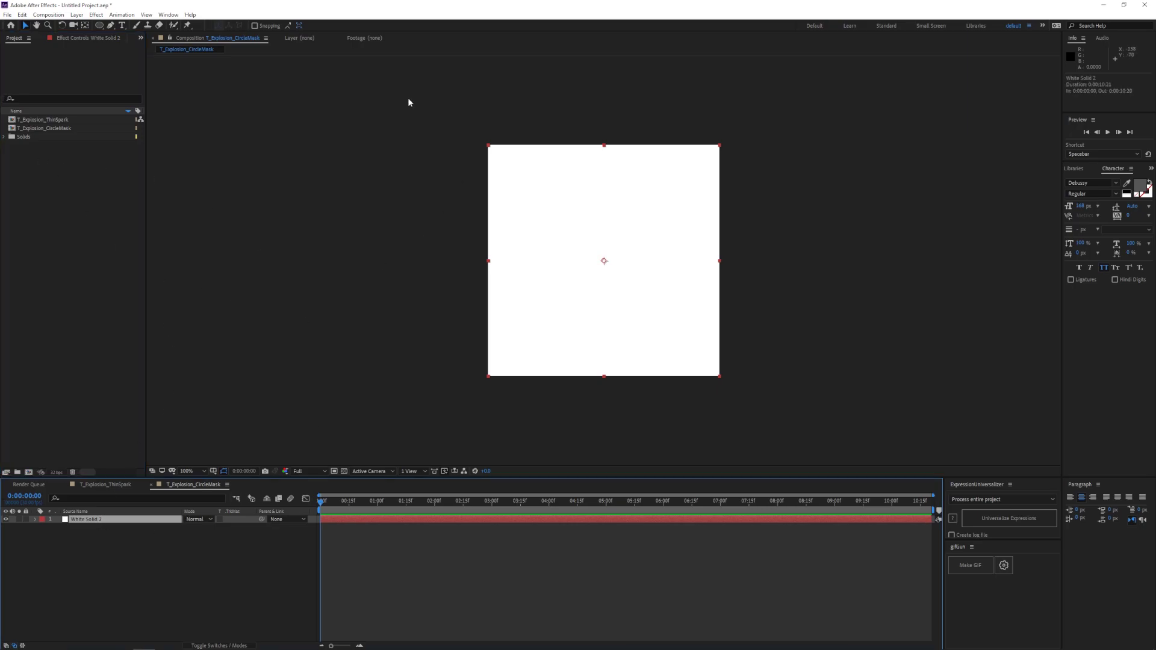
double_click(99, 26)
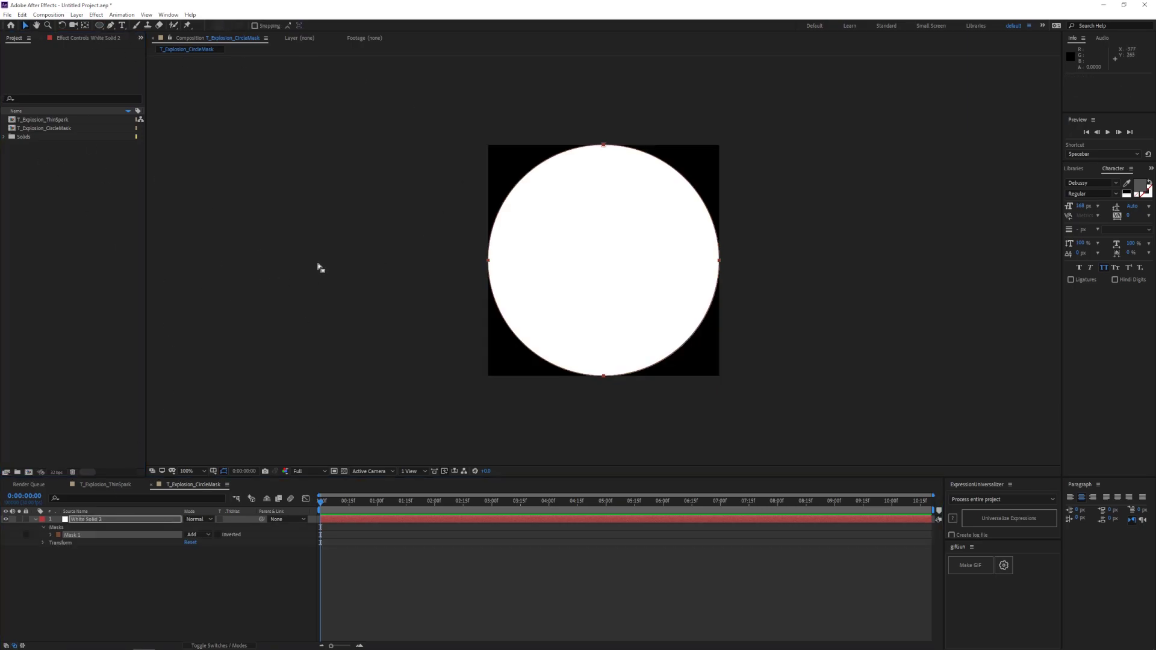
key(m)
key(m)
key(m)
key(m)
- Soften the circular mask with a Mask Feather of about 138 pixels and a Mask Expansion of about -131 pixels
drag(188, 559, 231, 532)
click(291, 319)
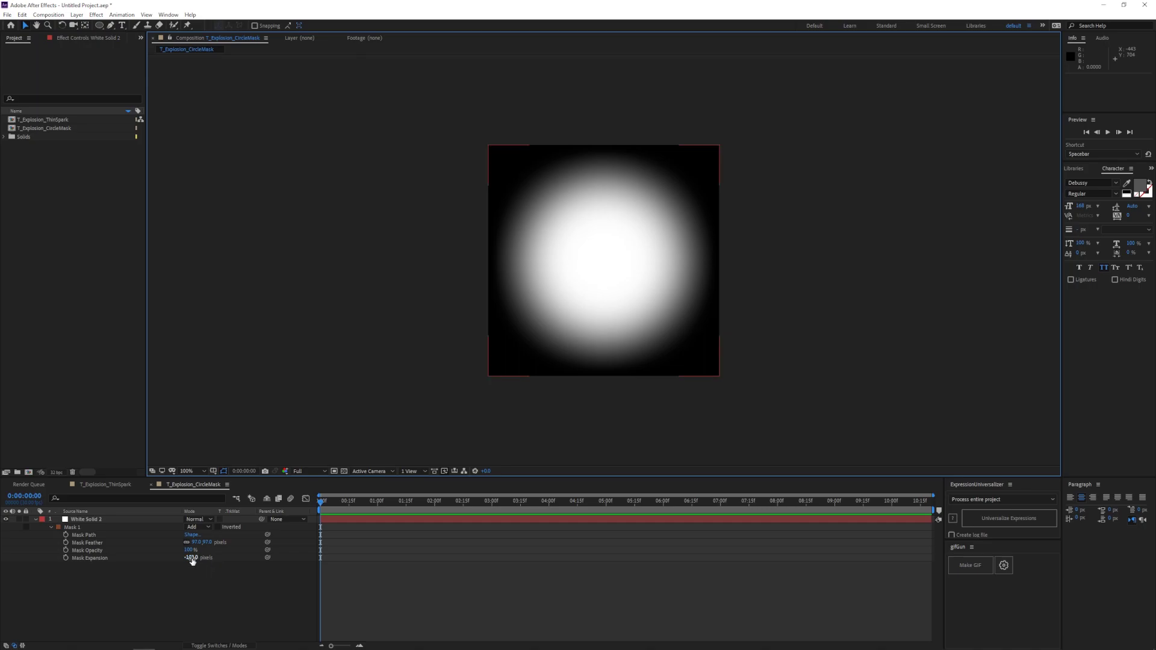
drag(188, 558, 212, 541)
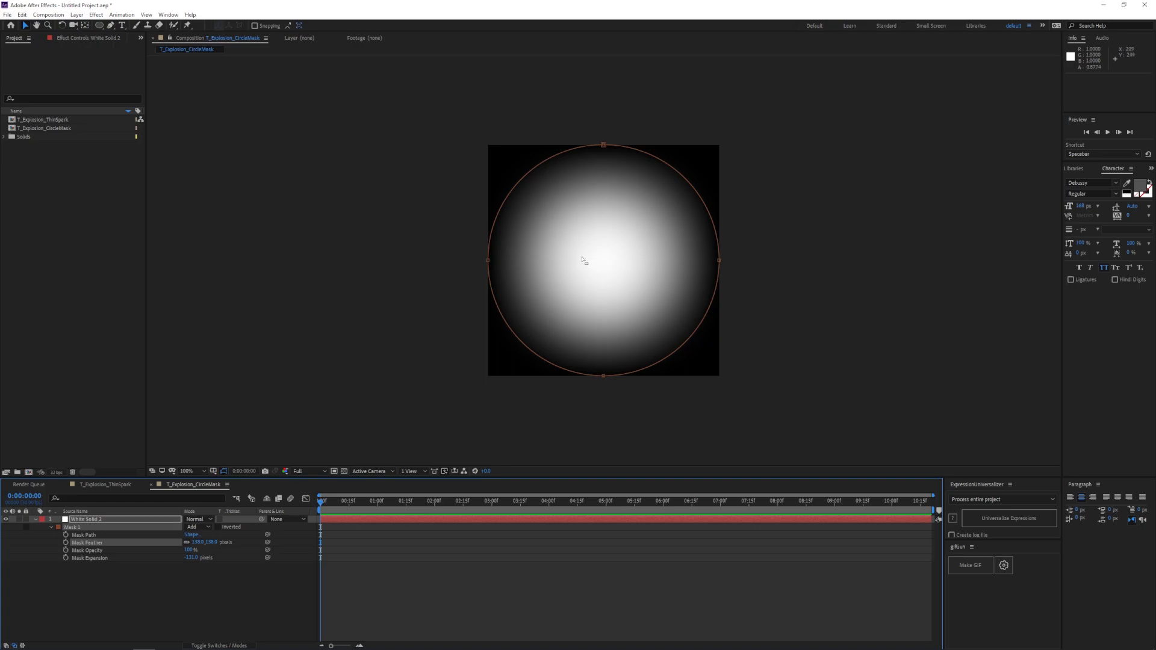
click(399, 243)
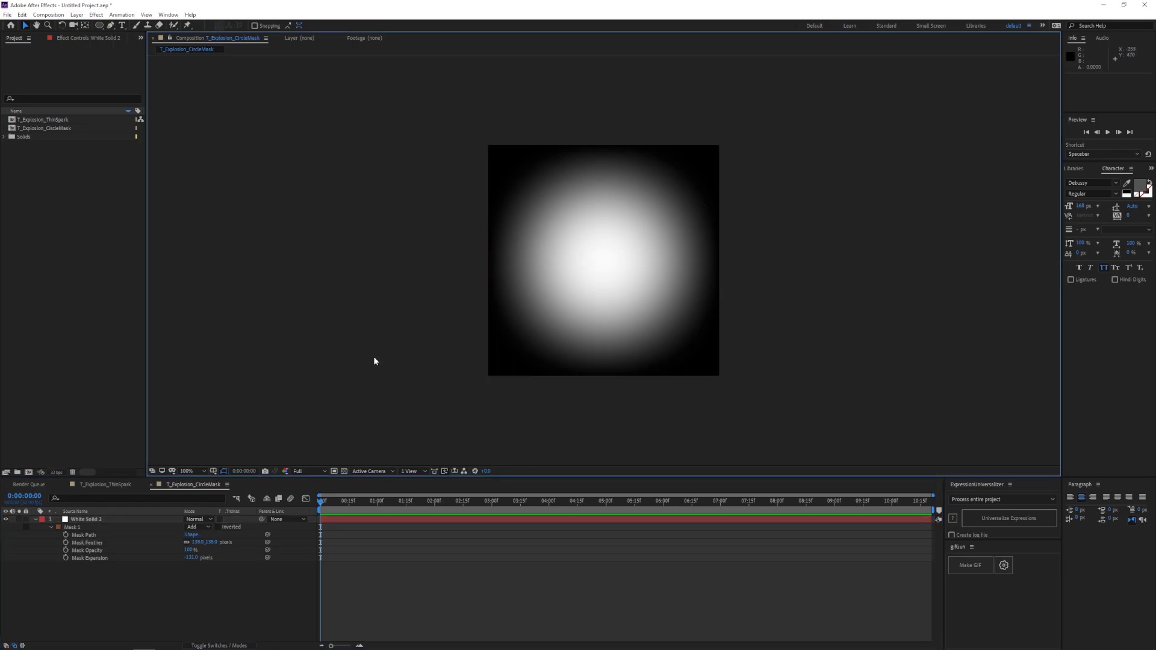
- Open the T_Explosion_ThinSpark composition and add it to the render queue
click(56, 186)
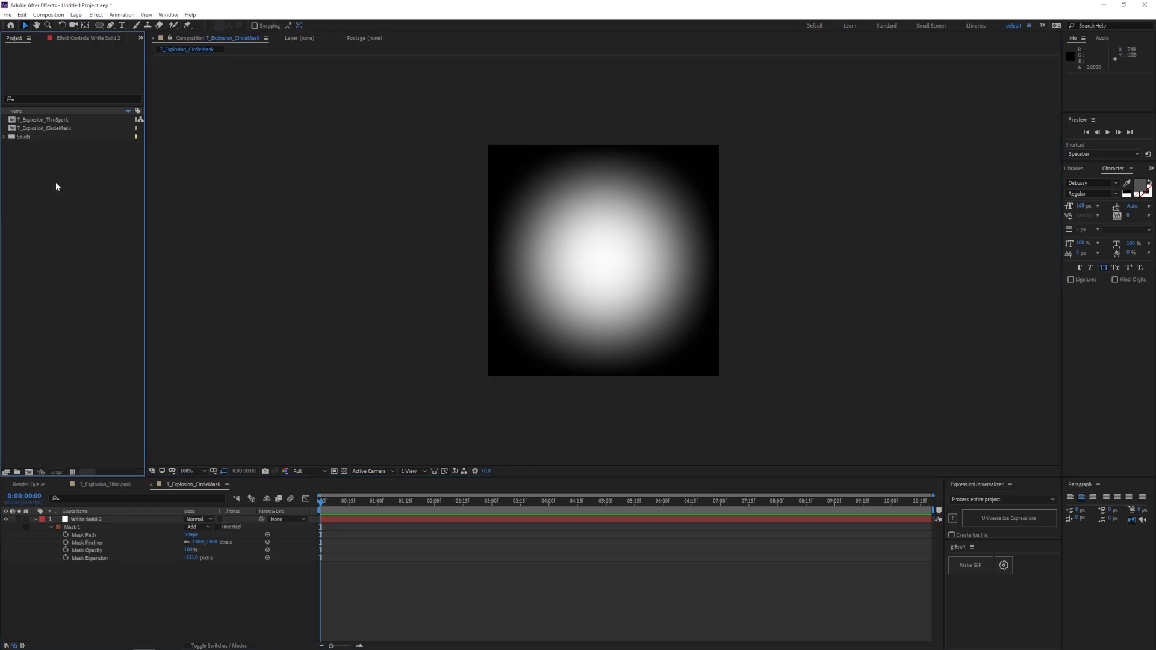
click(41, 122)
click(49, 159)
double_click(38, 119)
click(296, 315)
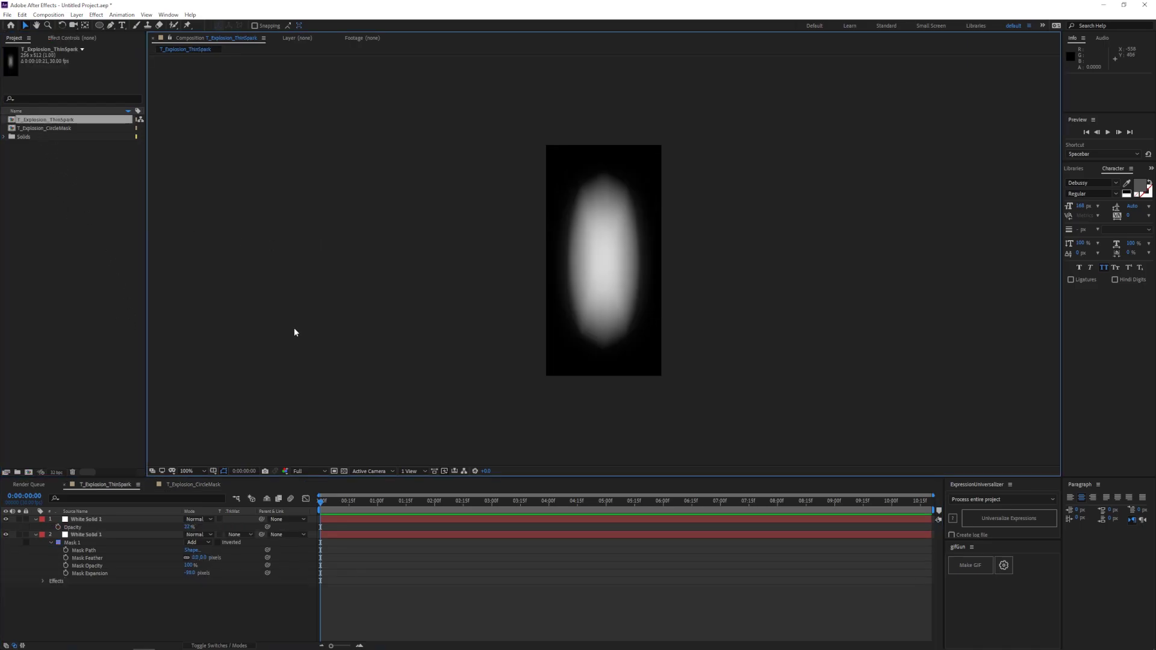
key(ctrl+m)
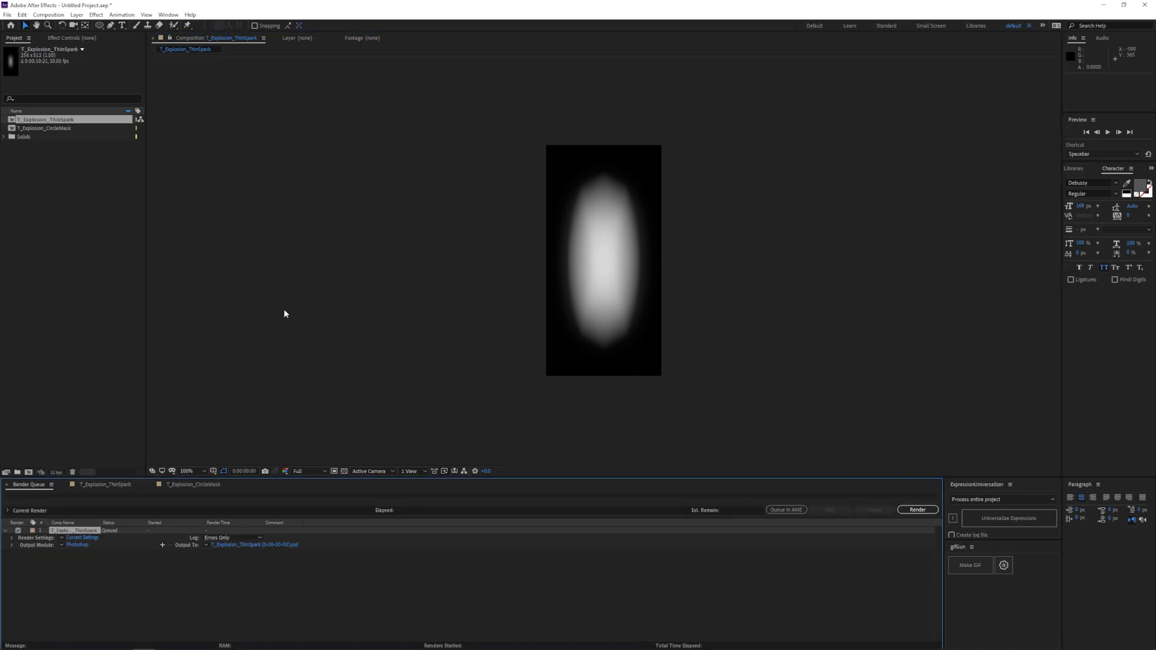
- Set the ThinSpark render's output module to OpenEXR Sequence with RGB channels
click(78, 545)
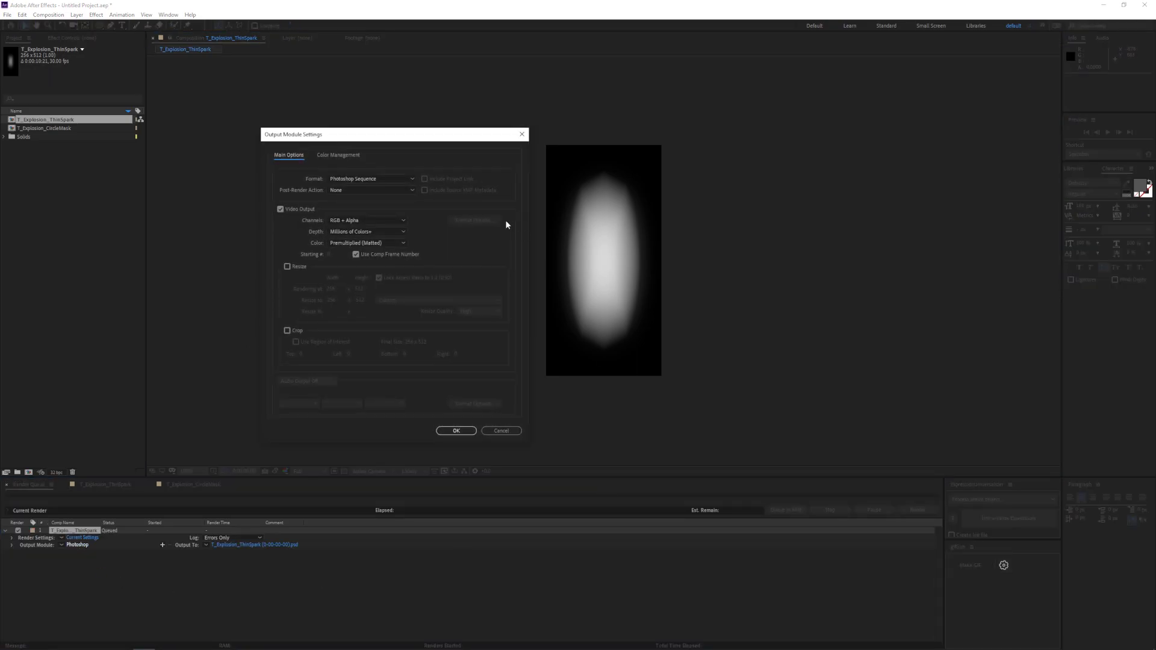
click(382, 180)
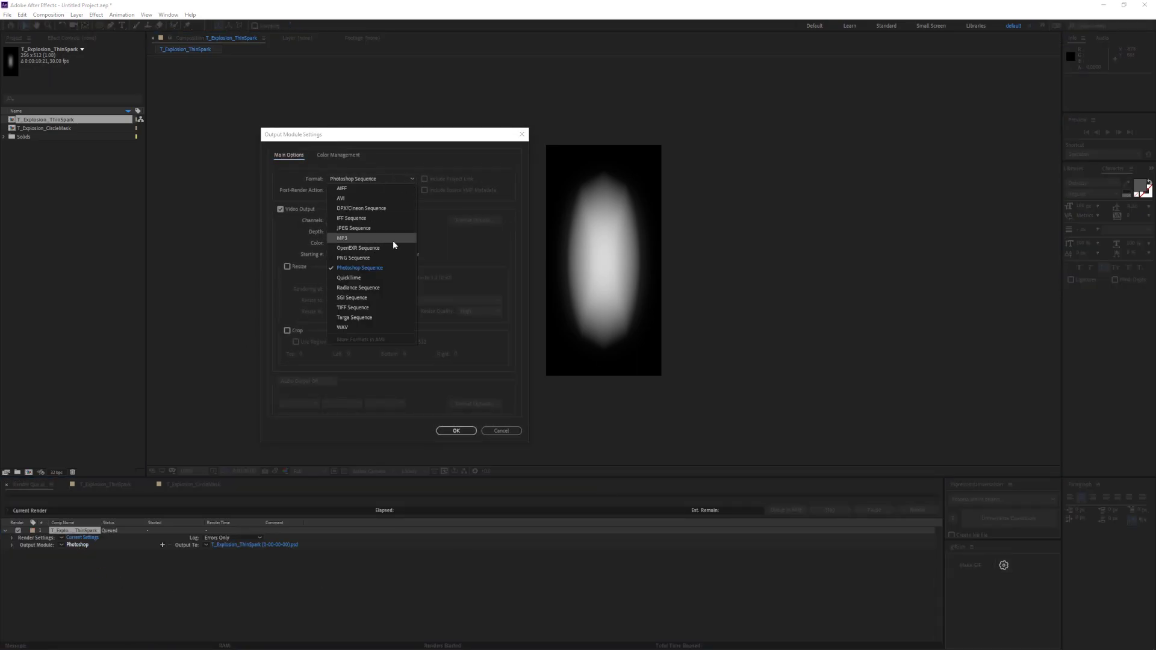
click(373, 248)
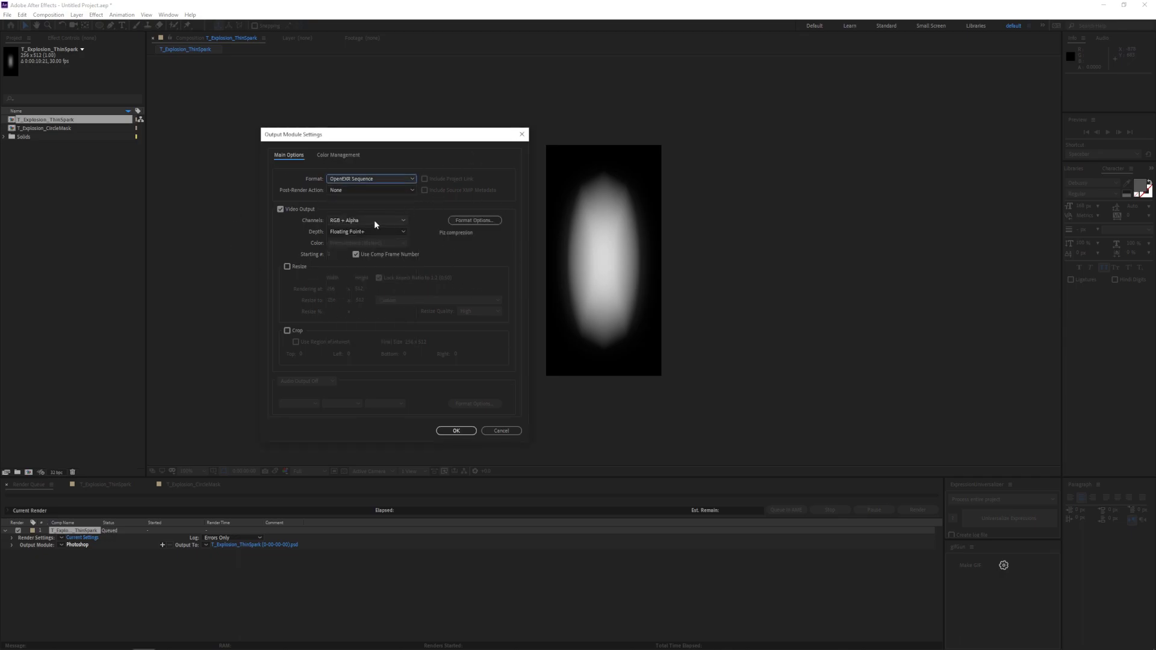
click(353, 222)
click(350, 233)
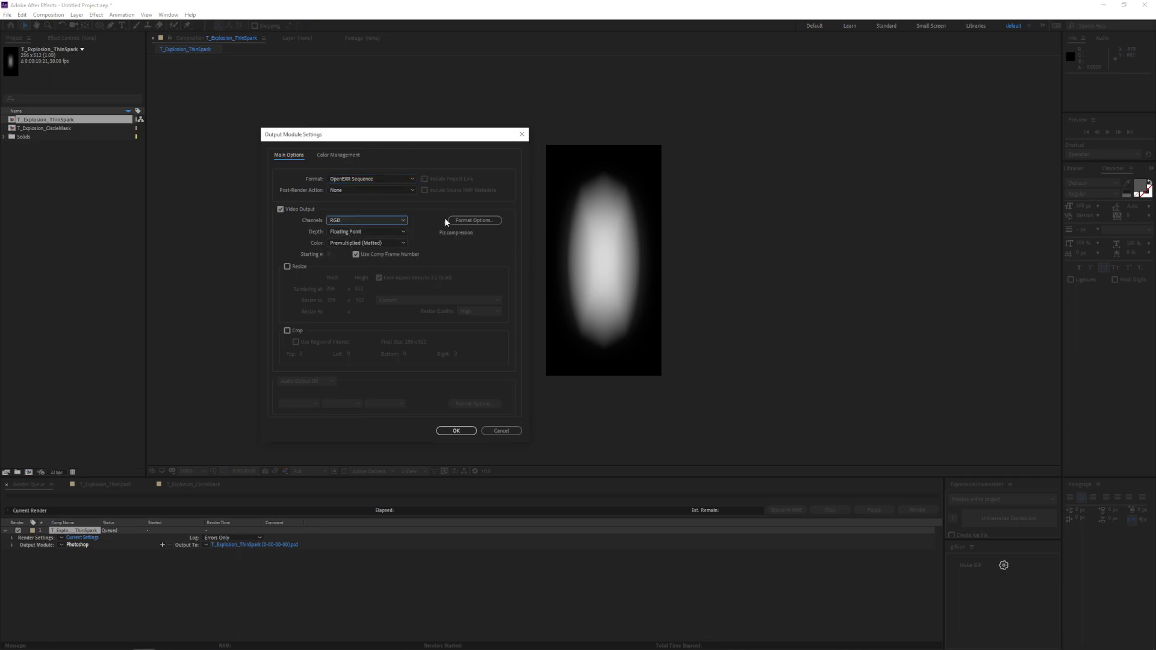
click(468, 431)
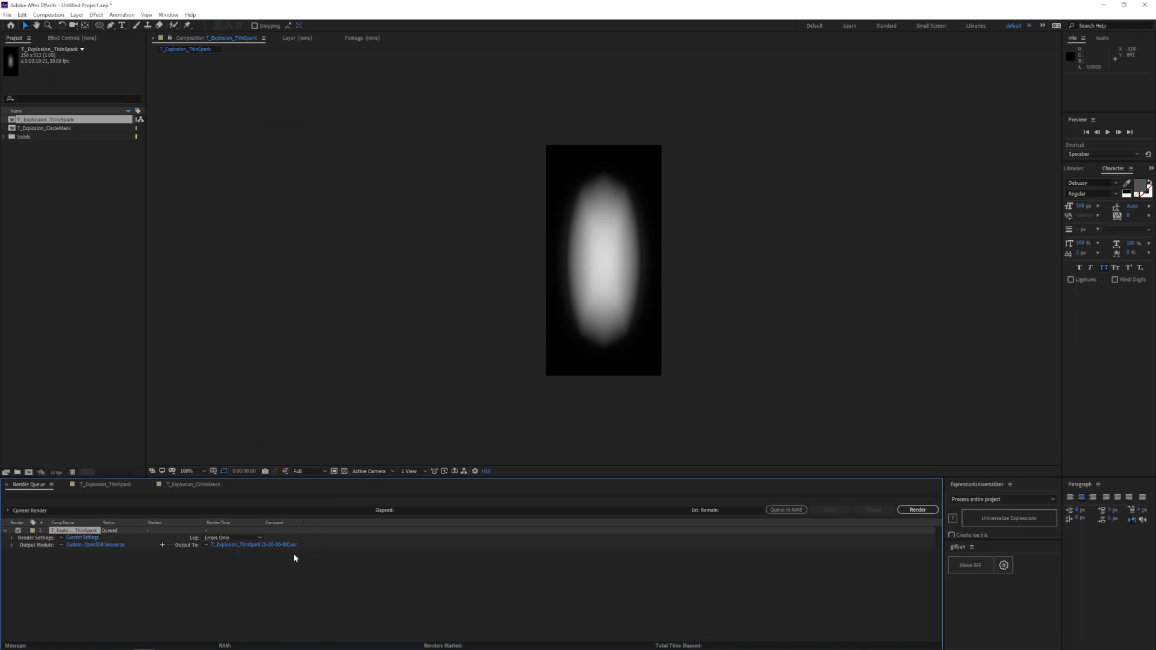
- Set the ThinSpark render's output to the Explosions4Games2_ParticleTut folder as T_Explosion_ThinSpark, without the timecode suffix in the file name
click(281, 545)
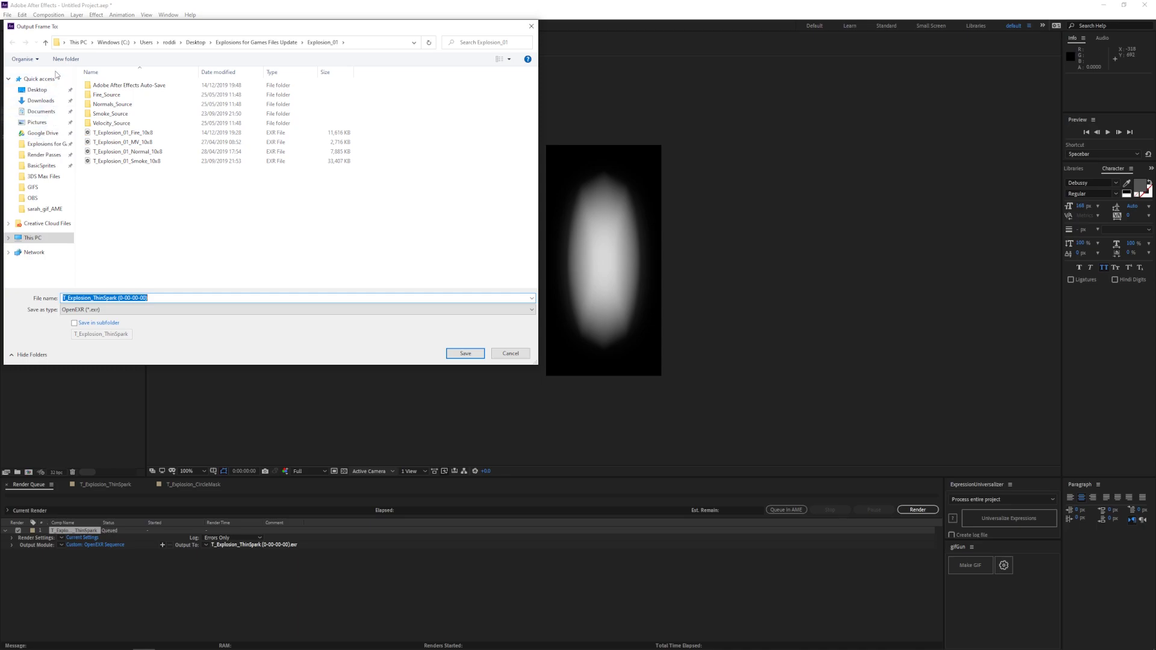
click(52, 145)
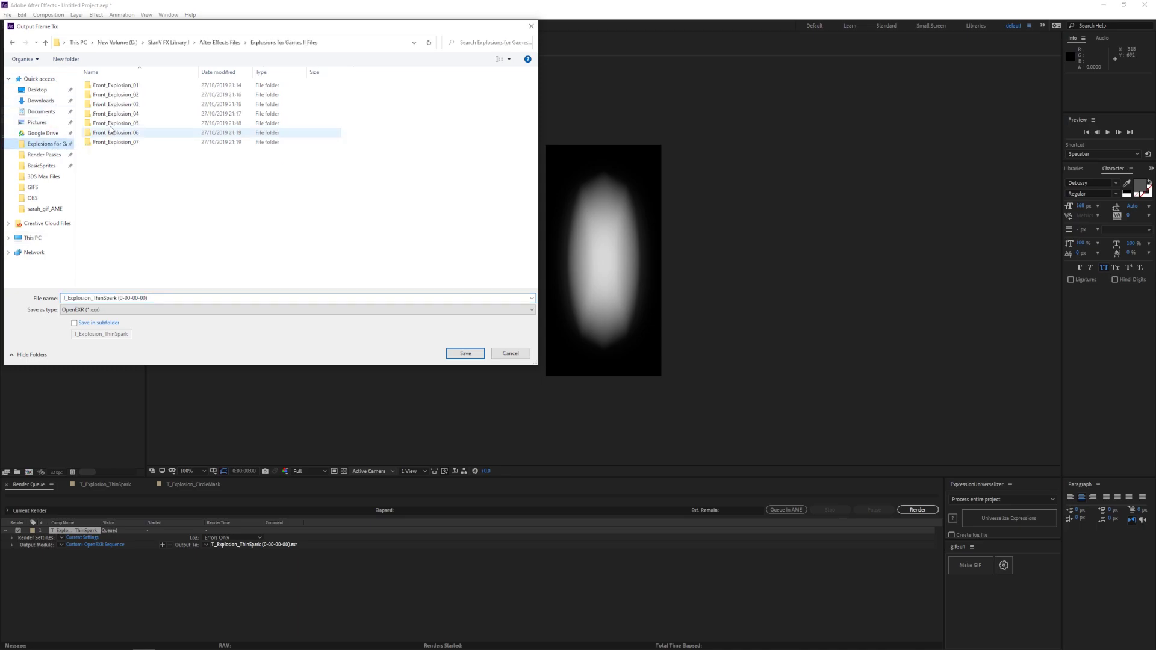
click(218, 43)
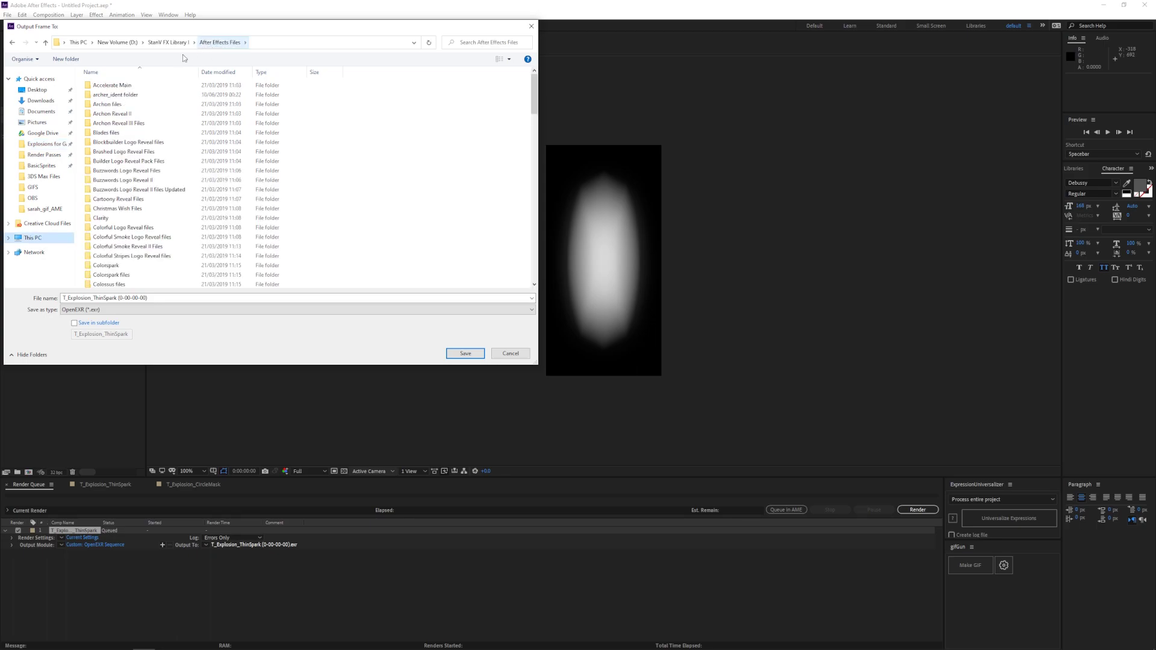
scroll(154, 175, down, 7)
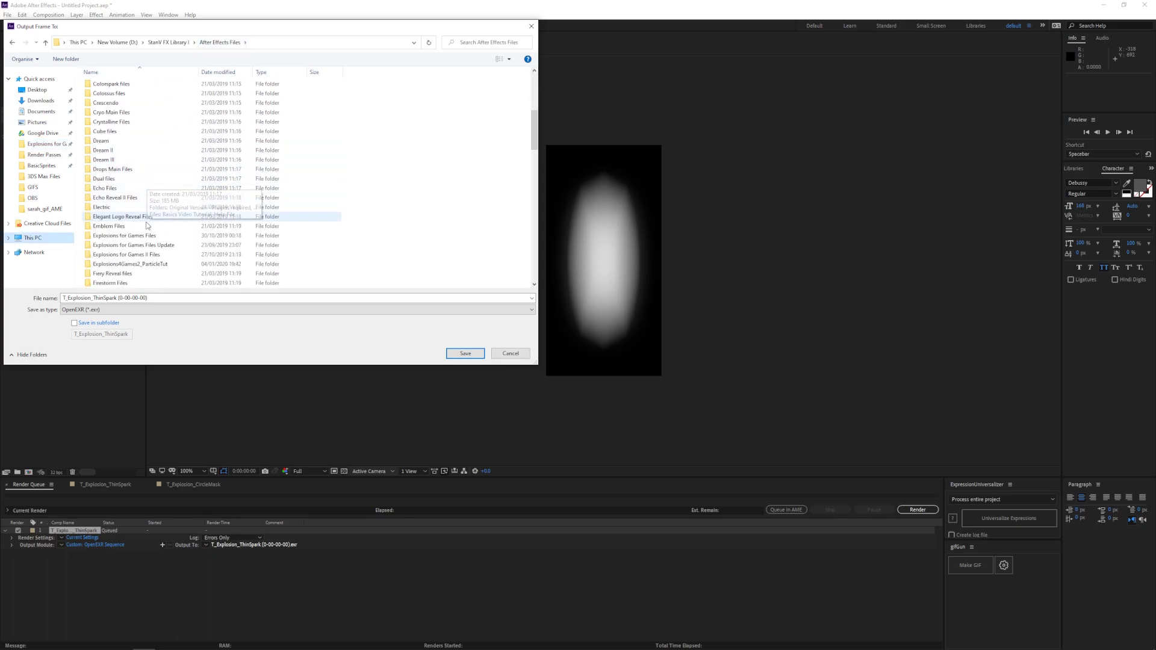
double_click(154, 266)
click(180, 300)
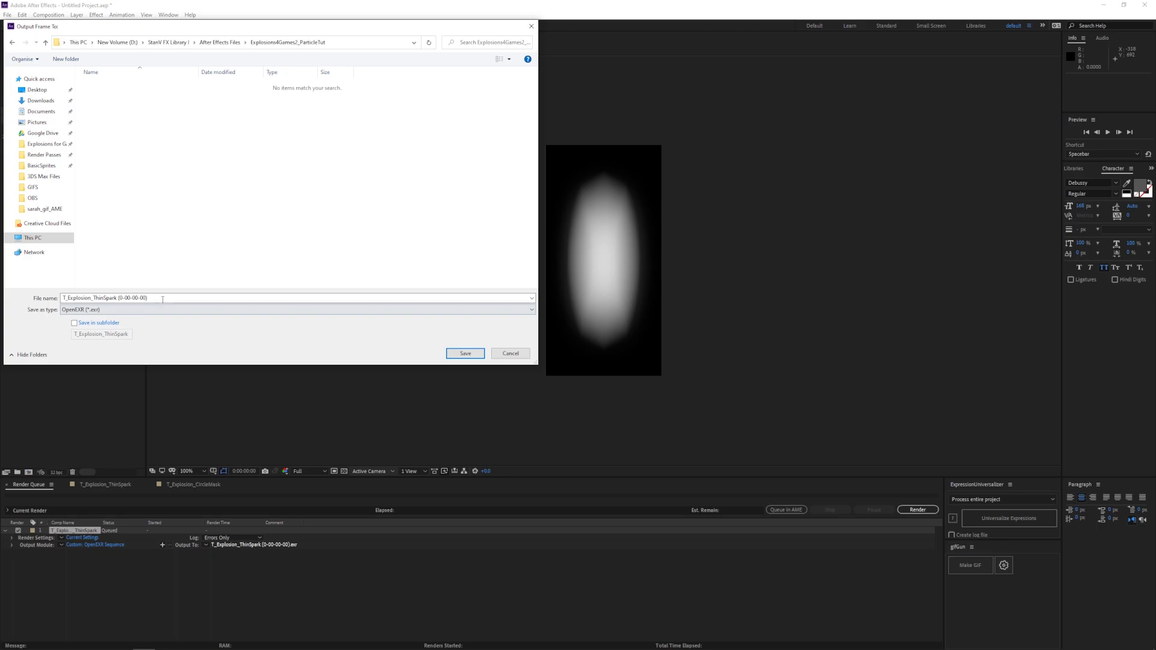
drag(180, 299, 117, 299)
click(466, 353)
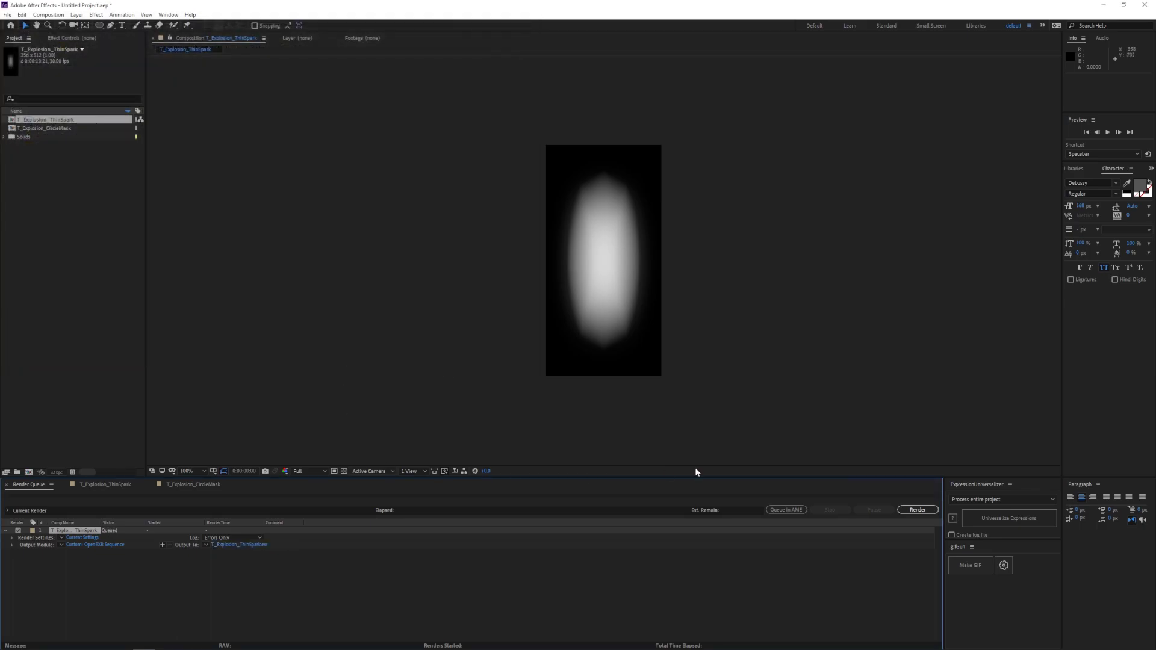
- Add the T_Explosion_CircleMask composition to the render queue and set its output module to OpenEXR Sequence with RGB channels
double_click(48, 129)
key(ctrl+m)
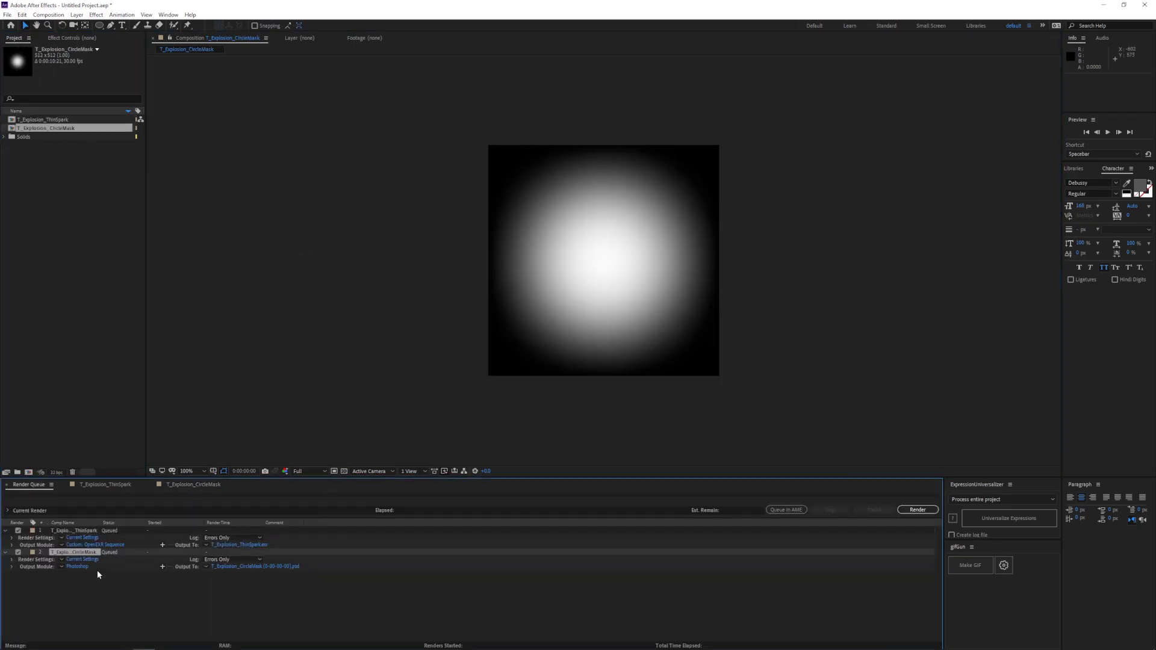
click(77, 567)
click(363, 177)
click(361, 237)
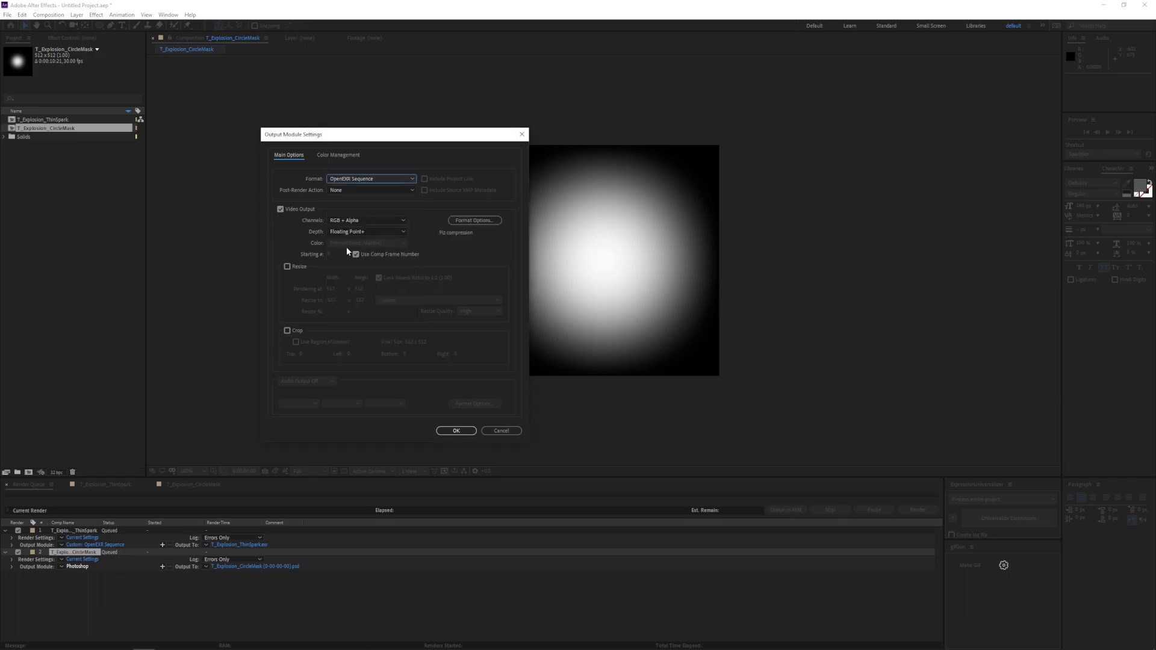
click(371, 221)
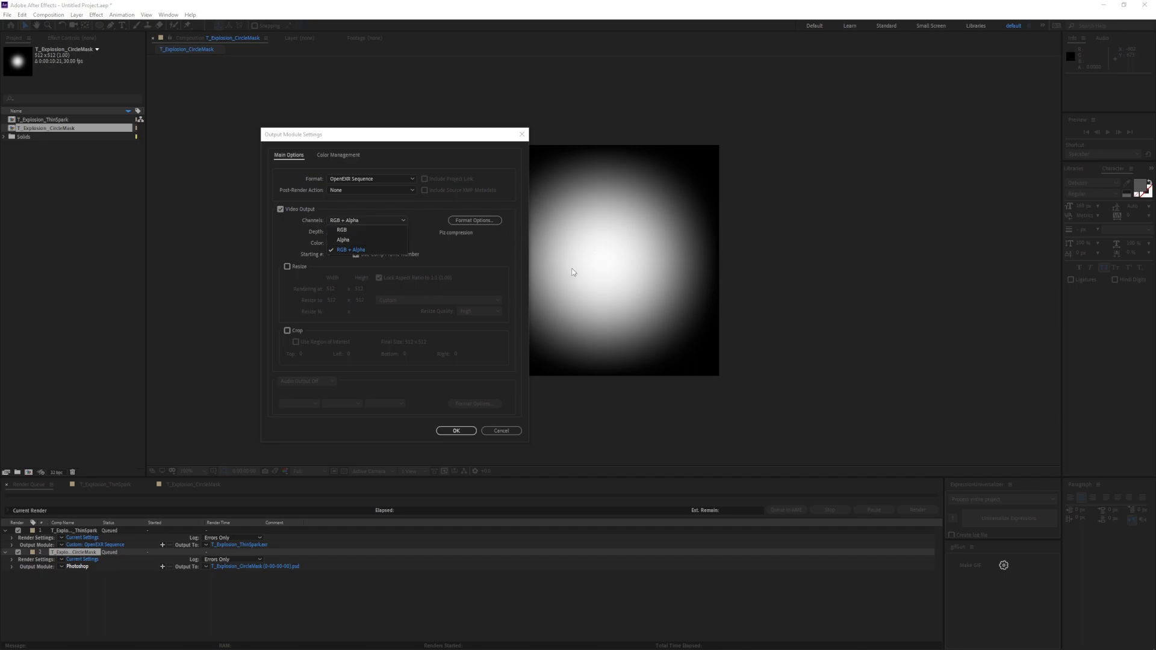
click(355, 232)
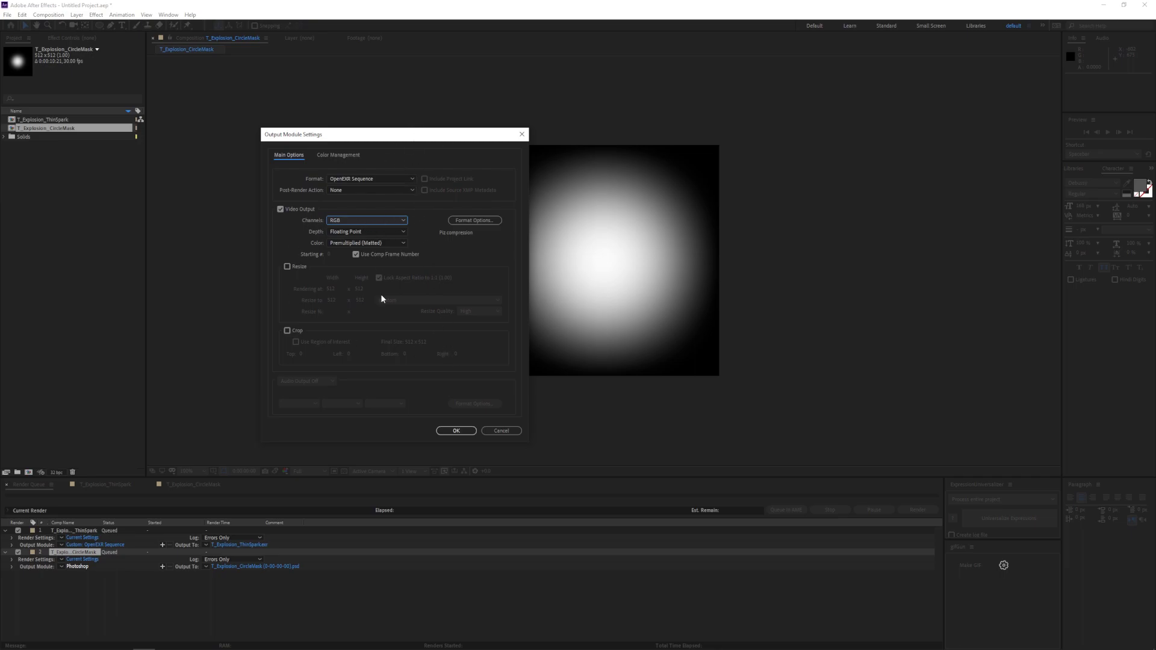
click(456, 431)
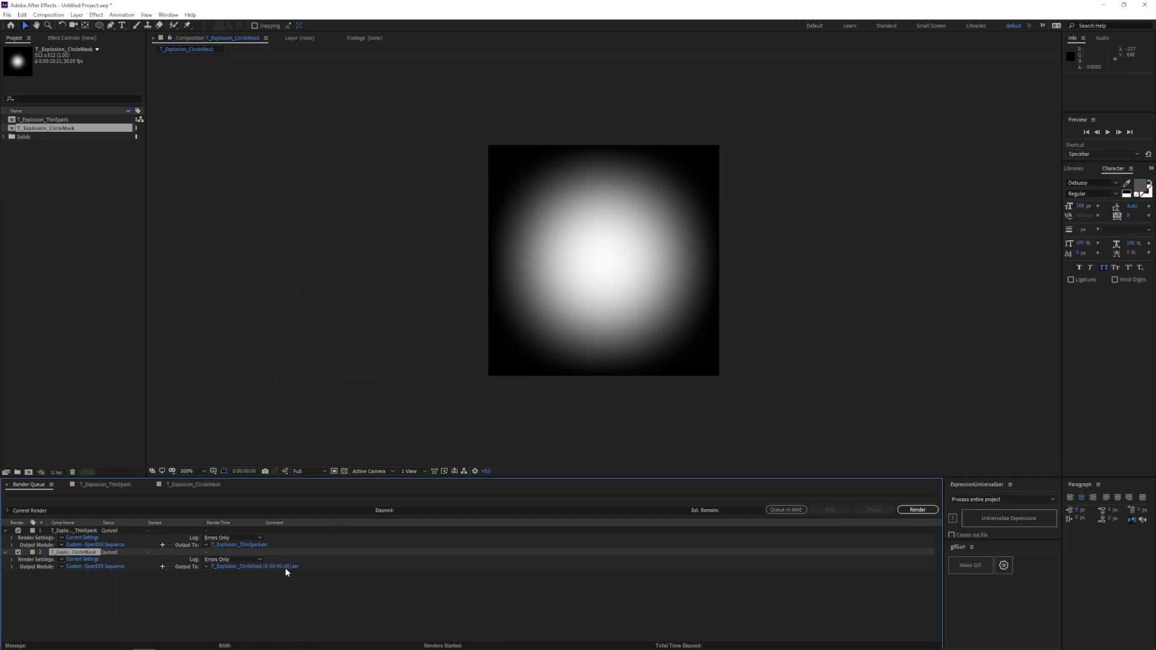
- Name the CircleMask output T_Explosion_CircleMask without the timecode suffix and render both queued compositions
click(281, 567)
drag(156, 301, 121, 300)
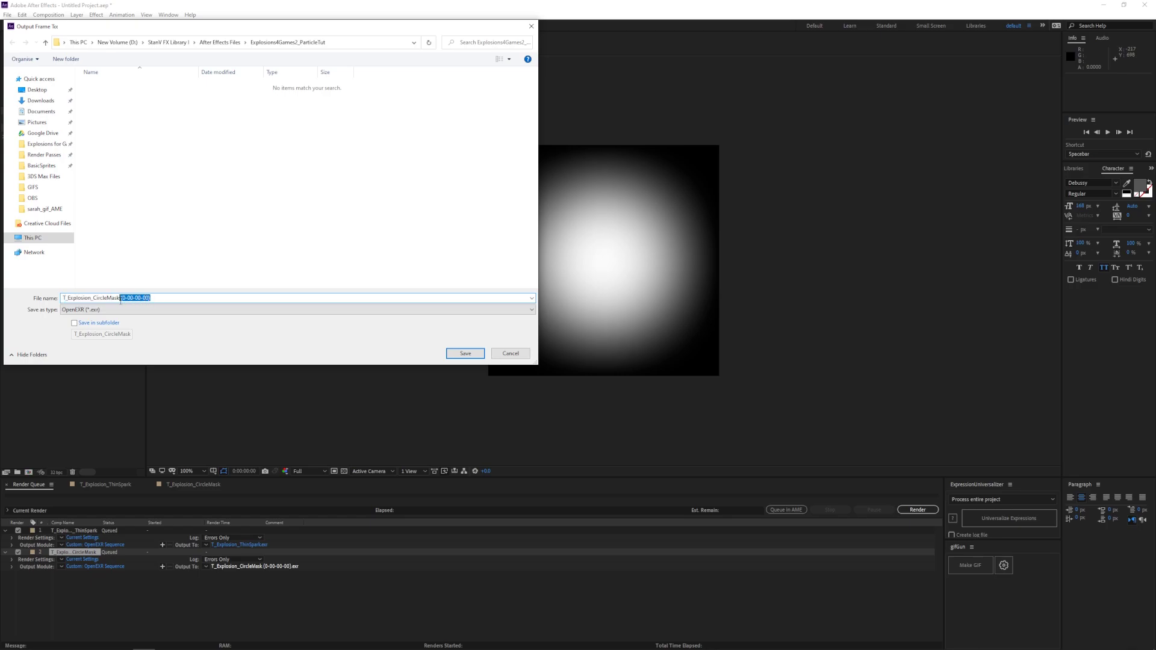
key(BackSpace)
click(466, 354)
click(918, 510)
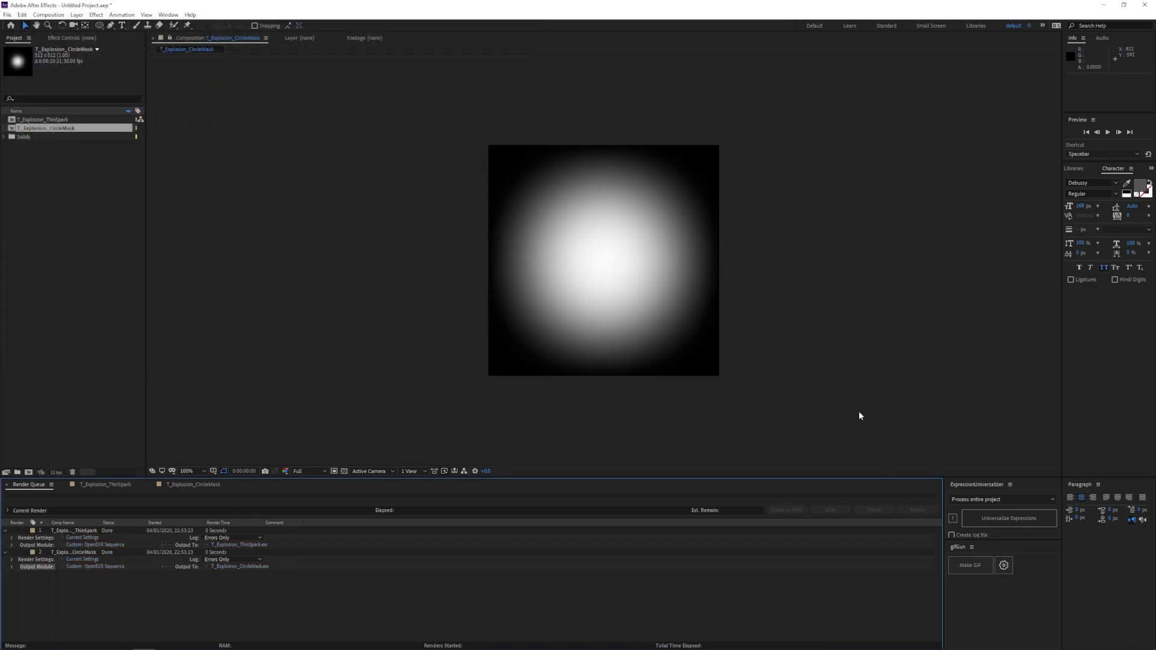
click(346, 333)
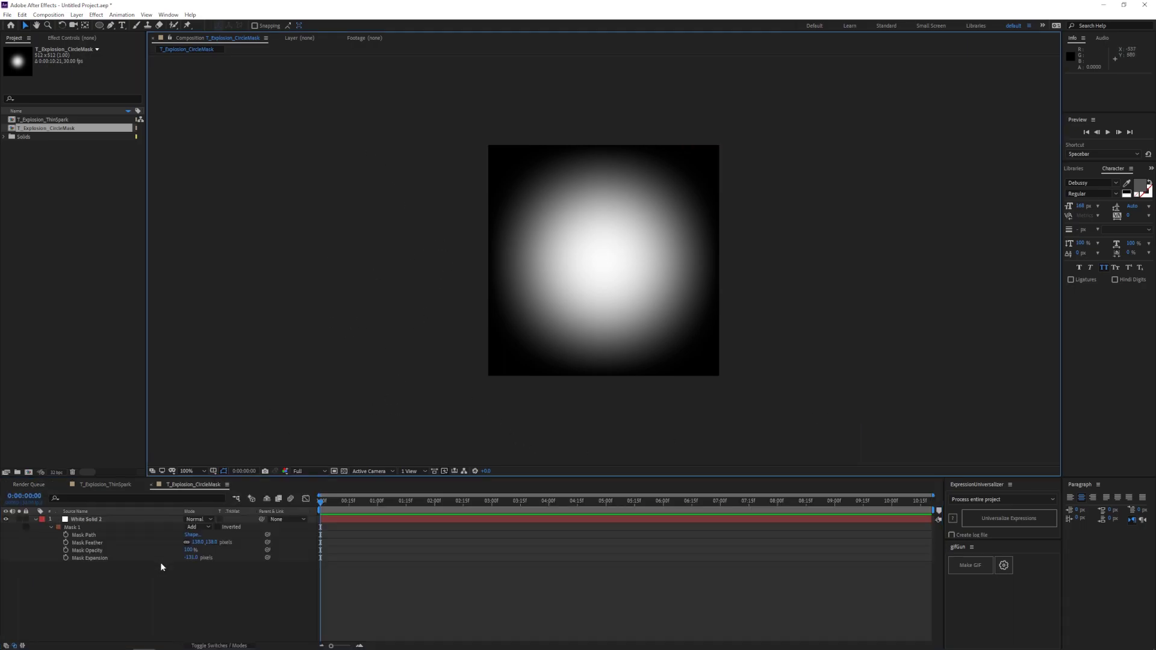
- Import the two rendered EXR files from the Explosions4Games2_ParticleTut folder in File Explorer into Unreal Engine's Explosion_Tut folder
mouse_move(148, 649)
click(55, 642)
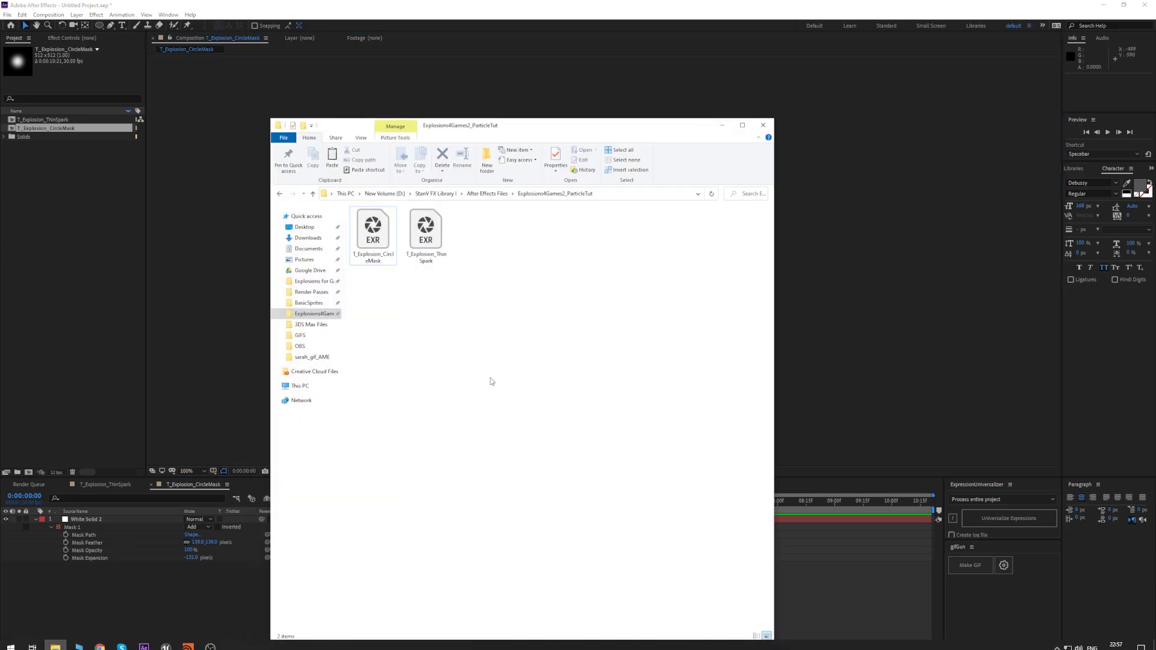
click(426, 246)
click(377, 258)
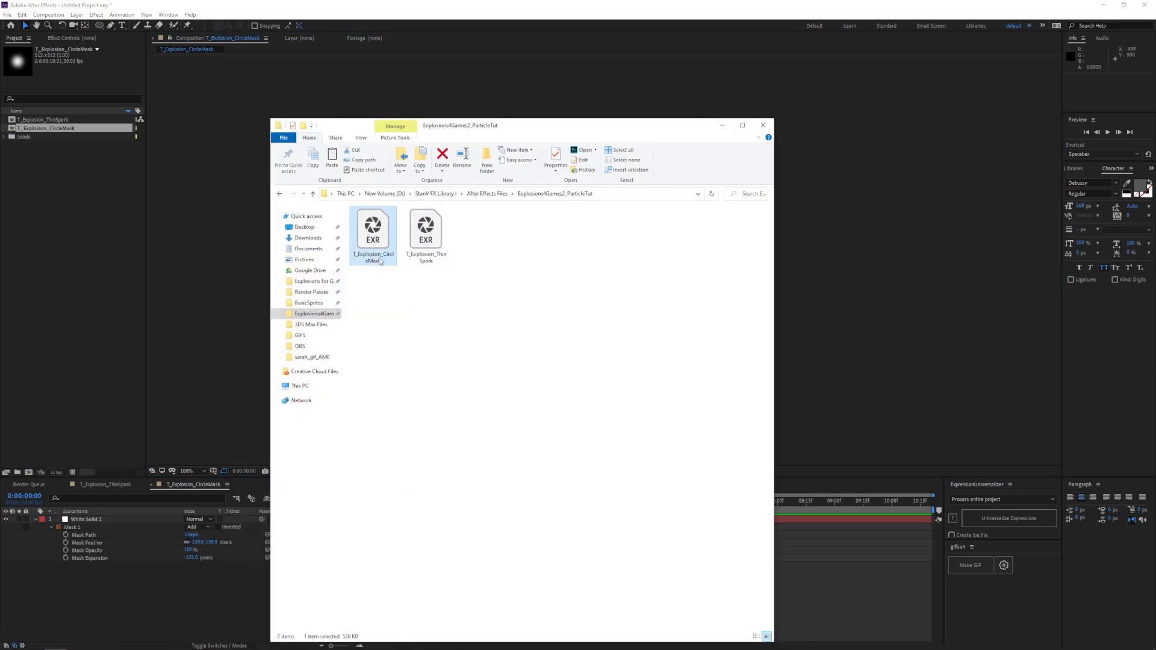
drag(494, 232, 385, 293)
drag(376, 253, 163, 632)
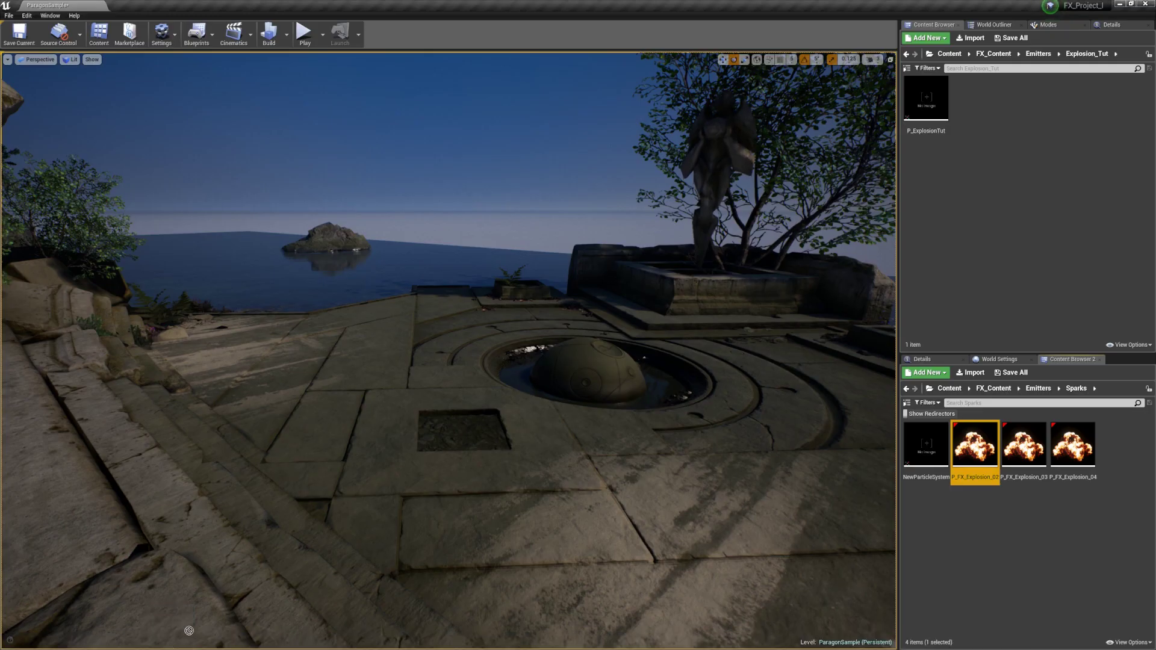
drag(986, 215, 984, 214)
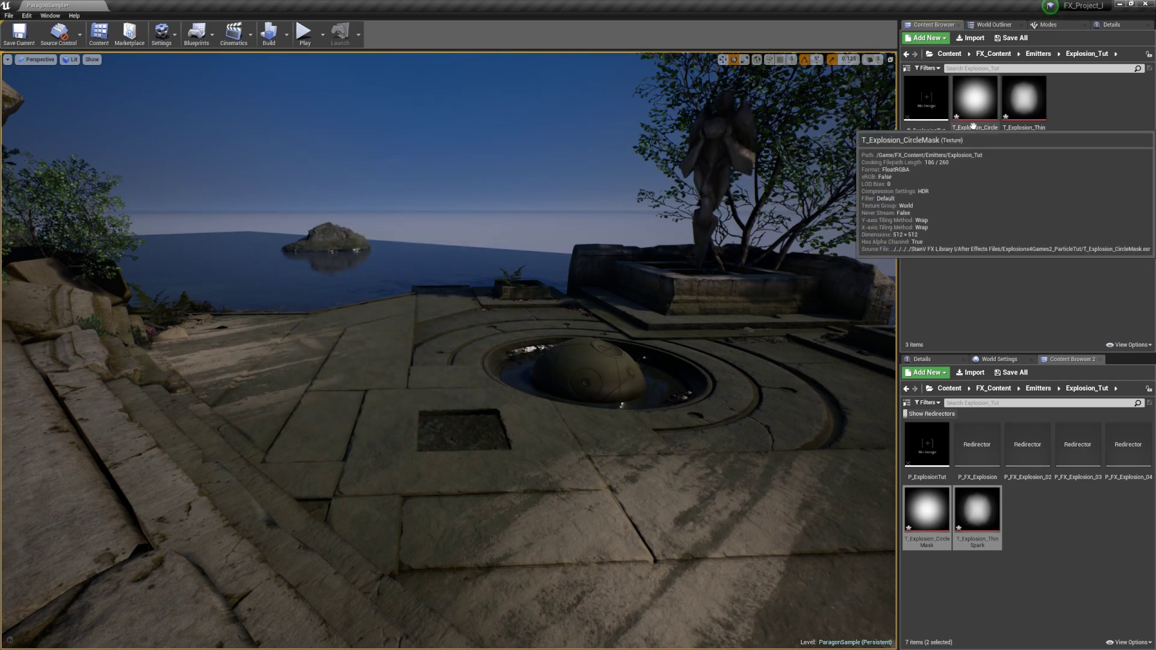
- Set the T_Explosion_CircleMask texture's Maximum Texture Size to 256 and its Texture Group to Effects, and save it
double_click(973, 102)
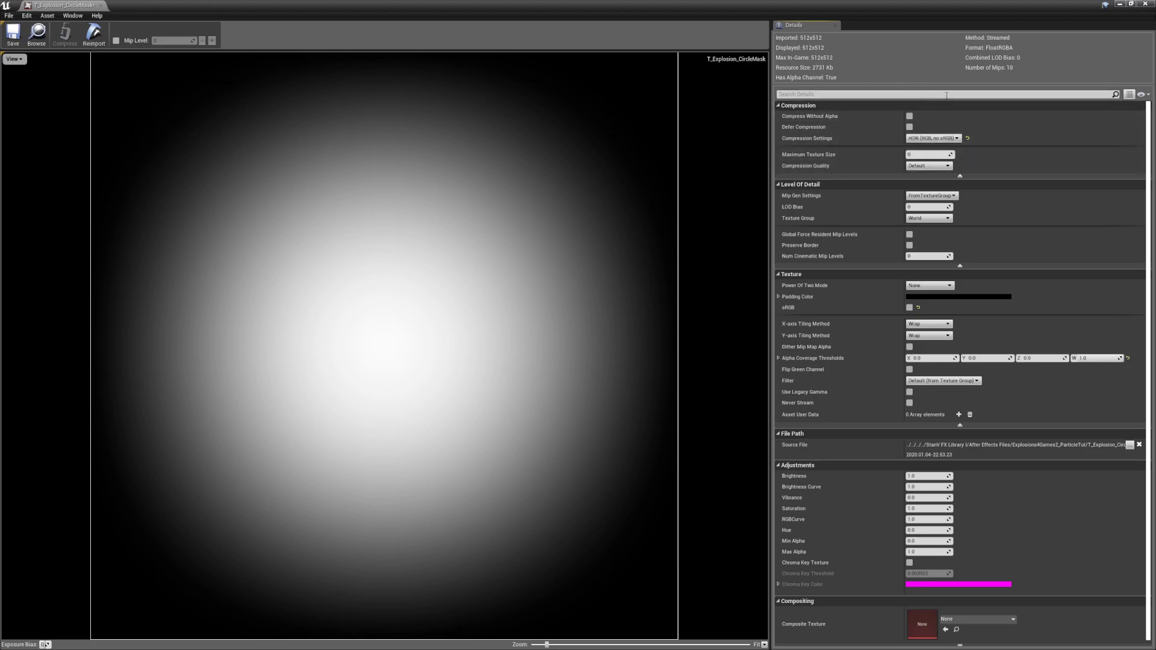
click(923, 154)
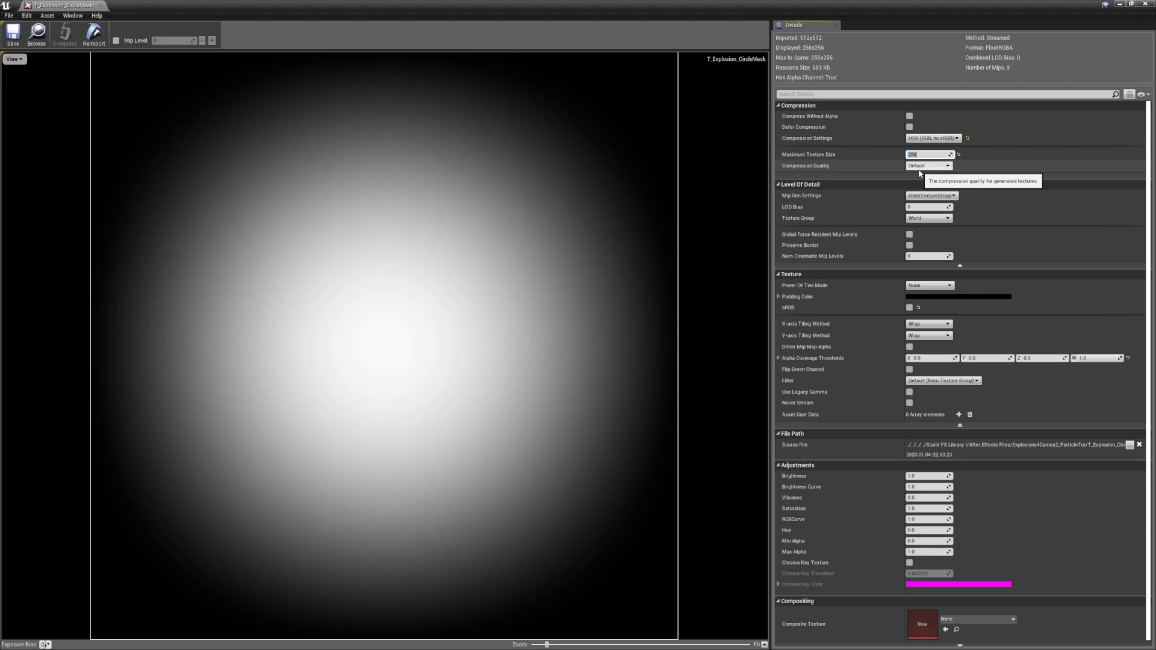
click(985, 167)
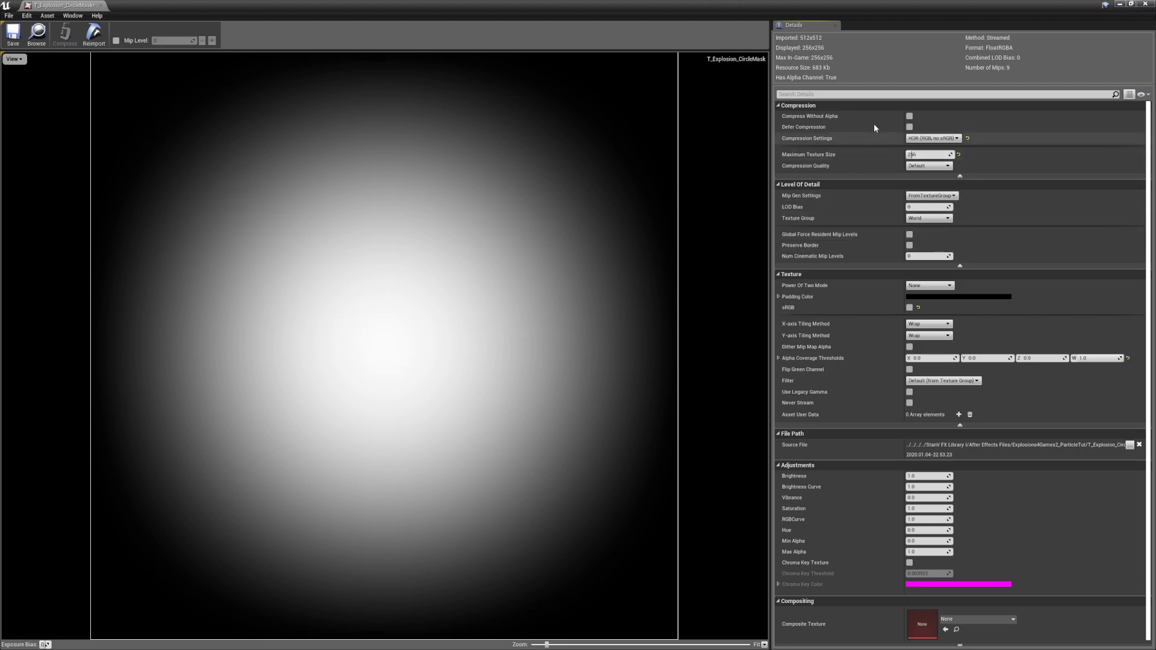
click(927, 218)
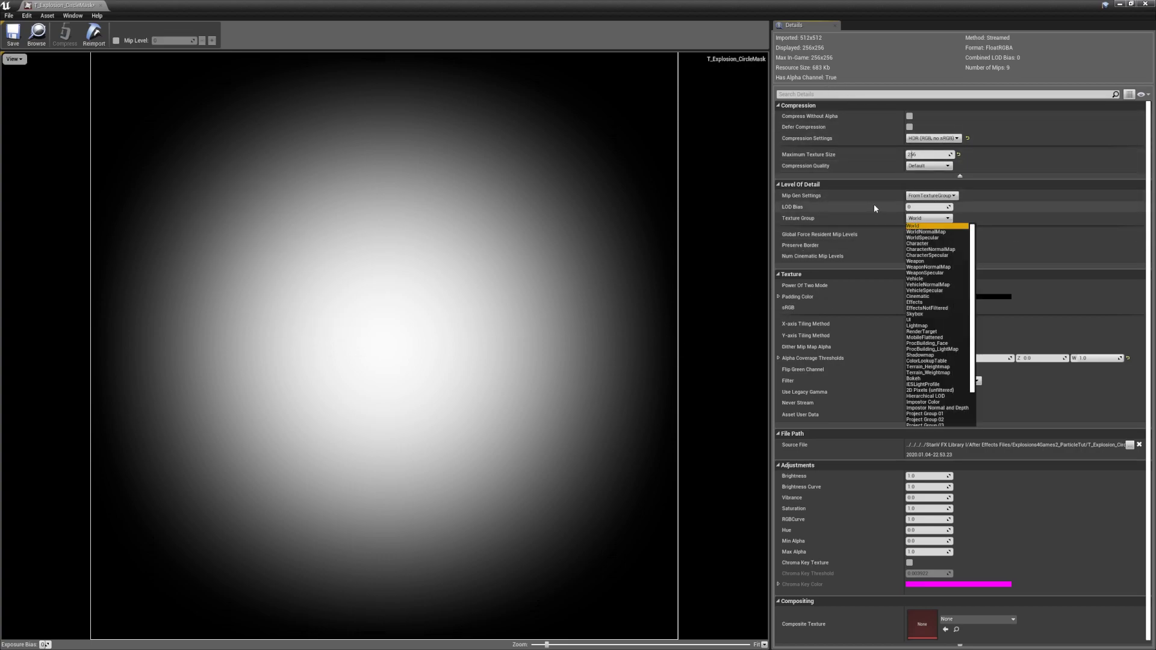
click(917, 302)
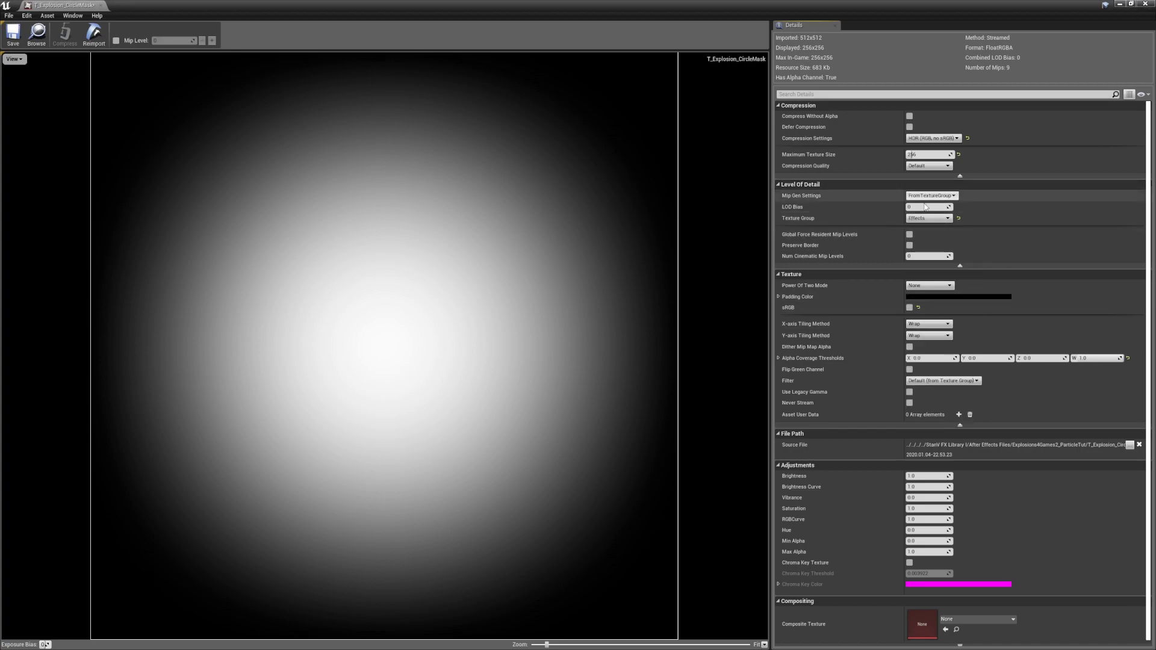
click(12, 41)
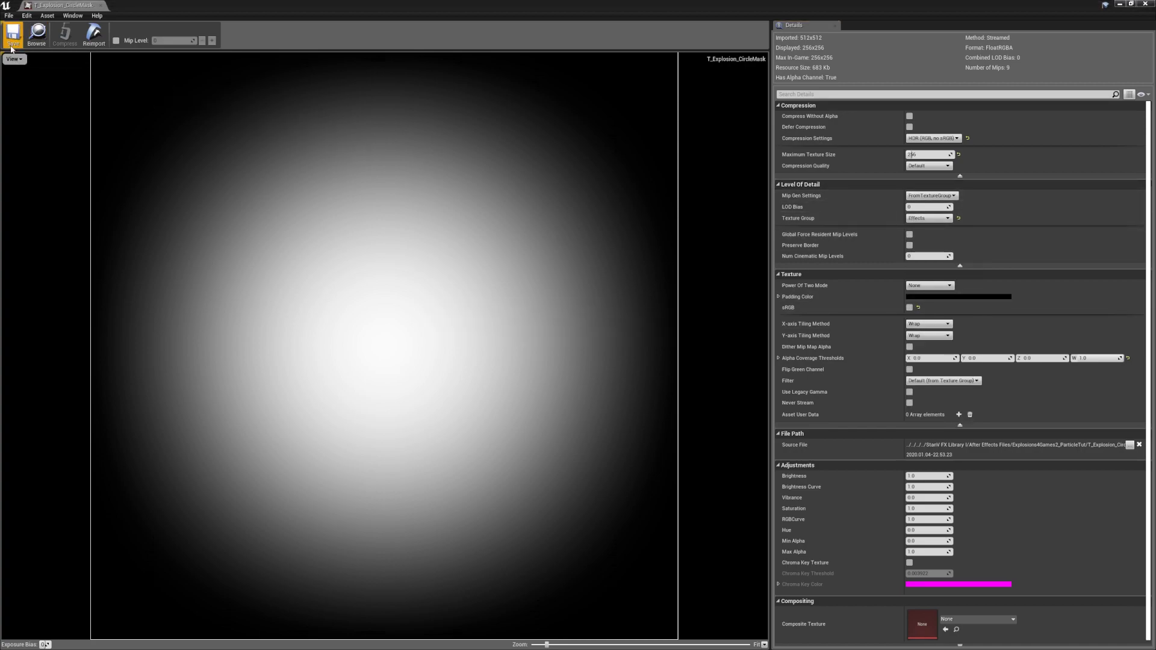
click(101, 6)
click(1007, 219)
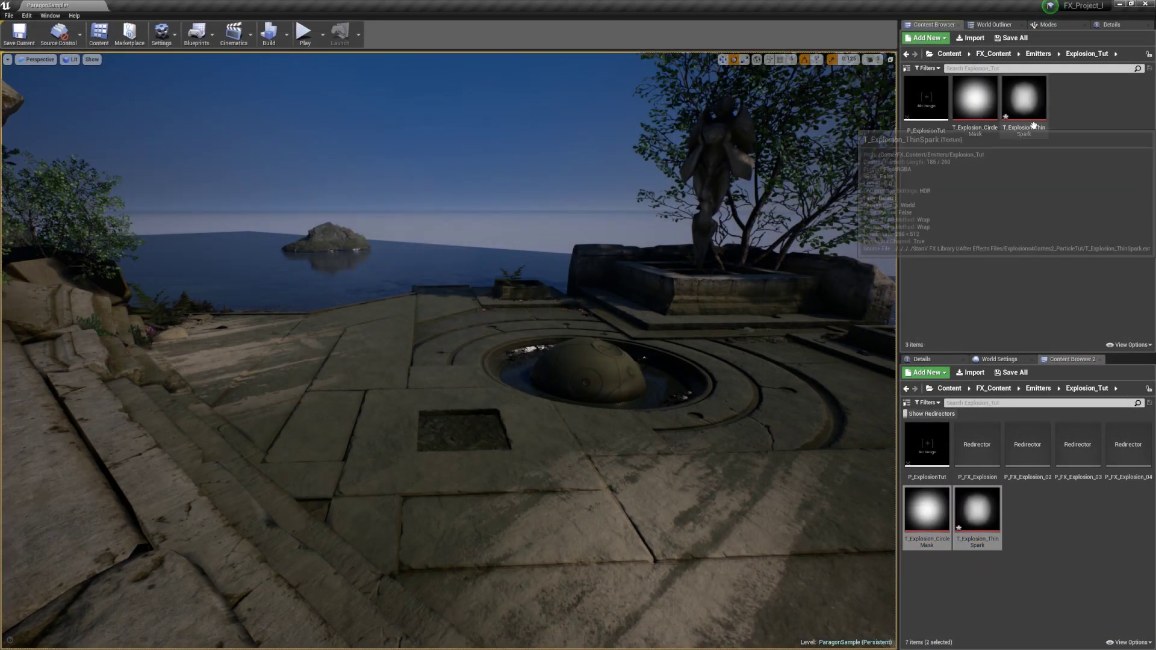
- Set the T_Explosion_ThinSpark texture's Maximum Texture Size to 256 and its Texture Group to Effects, saving the texture
double_click(1034, 123)
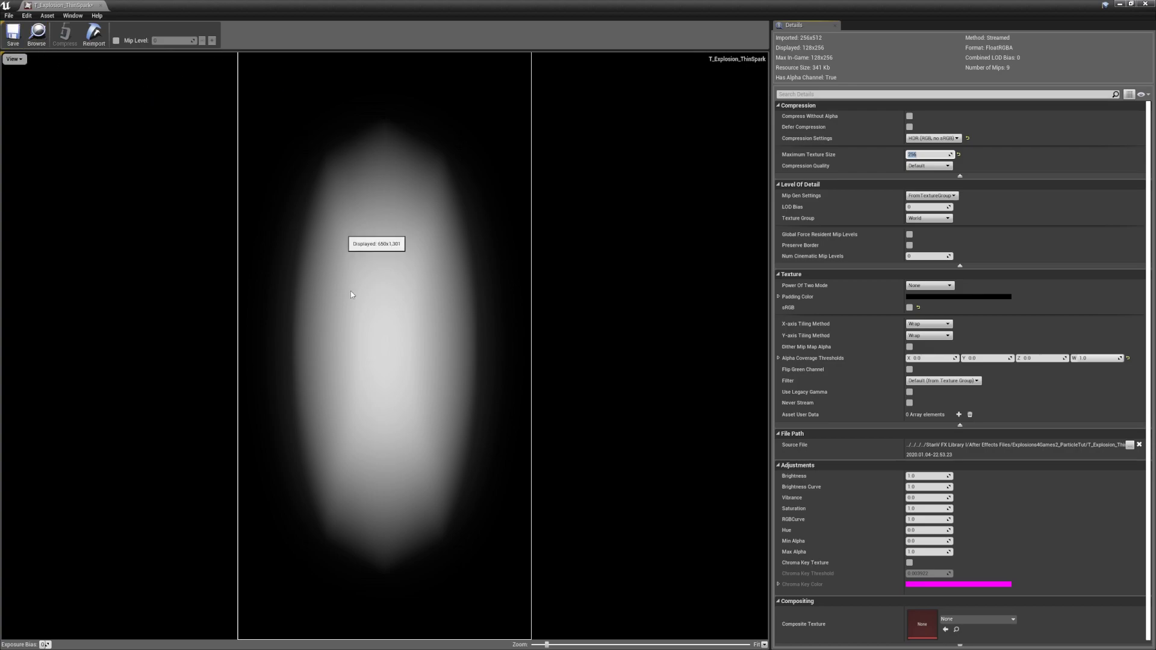
click(13, 36)
click(931, 219)
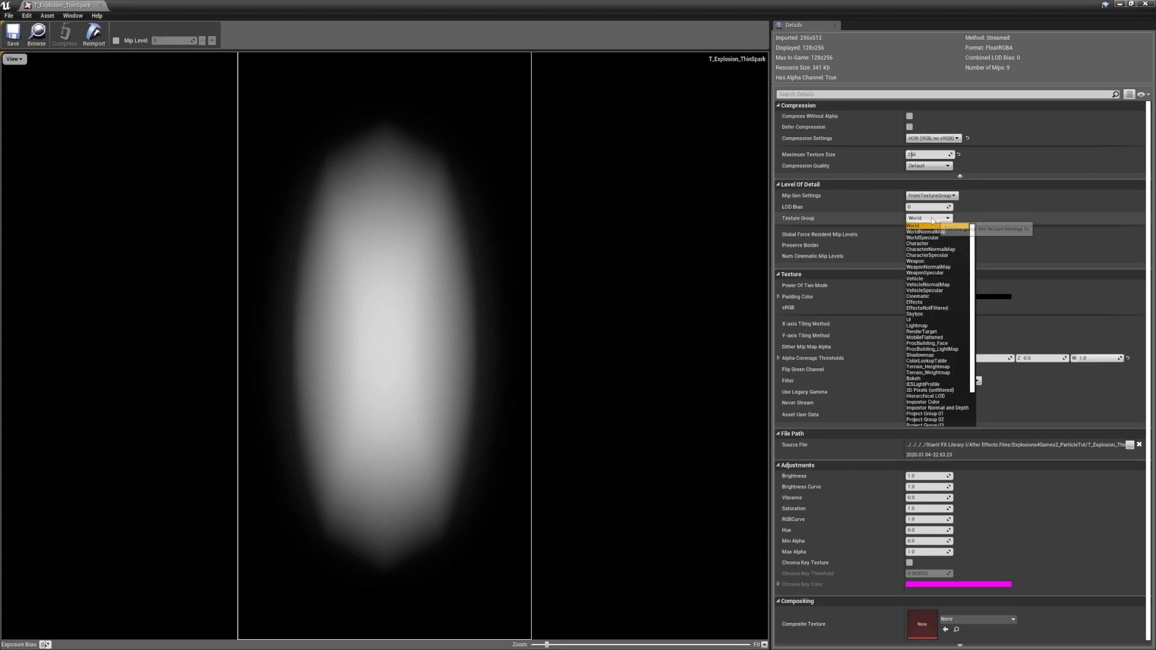
click(923, 304)
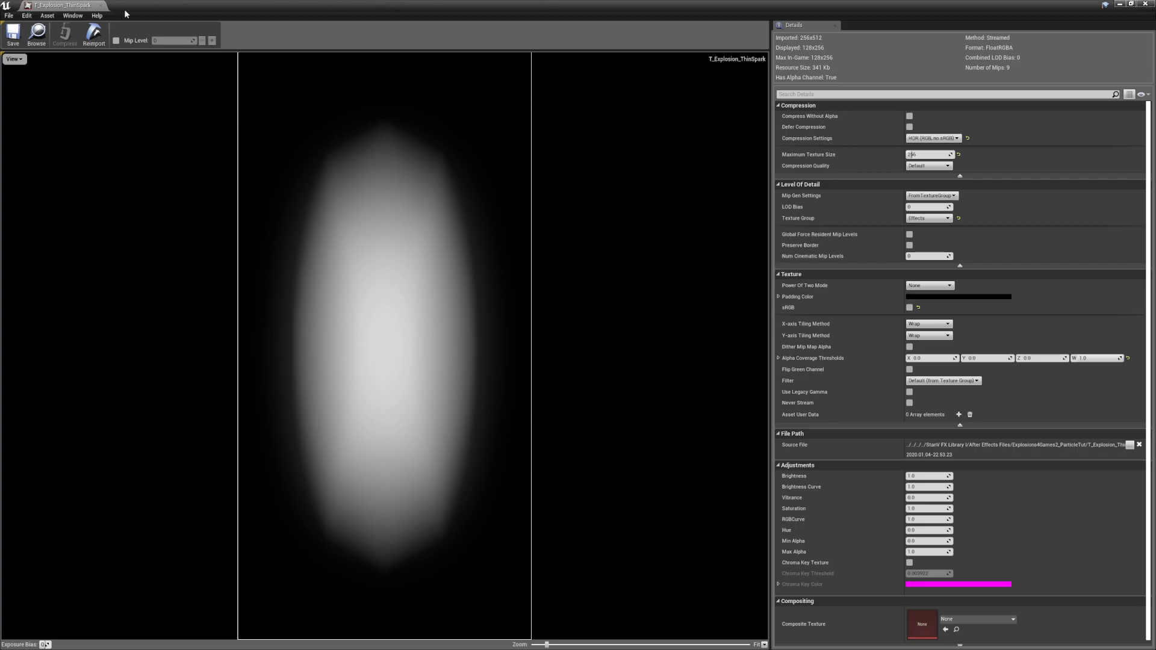
click(100, 6)
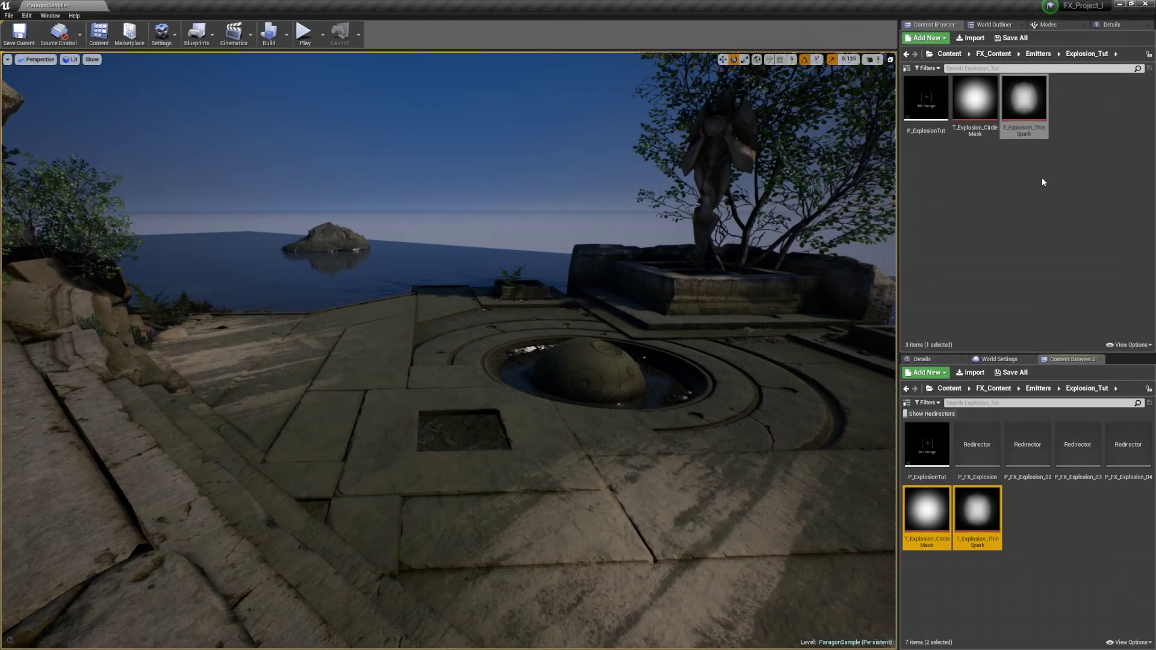
- Create a new material named M_Blackbody_Spark in the Explosion_Tut folder
right_click(955, 210)
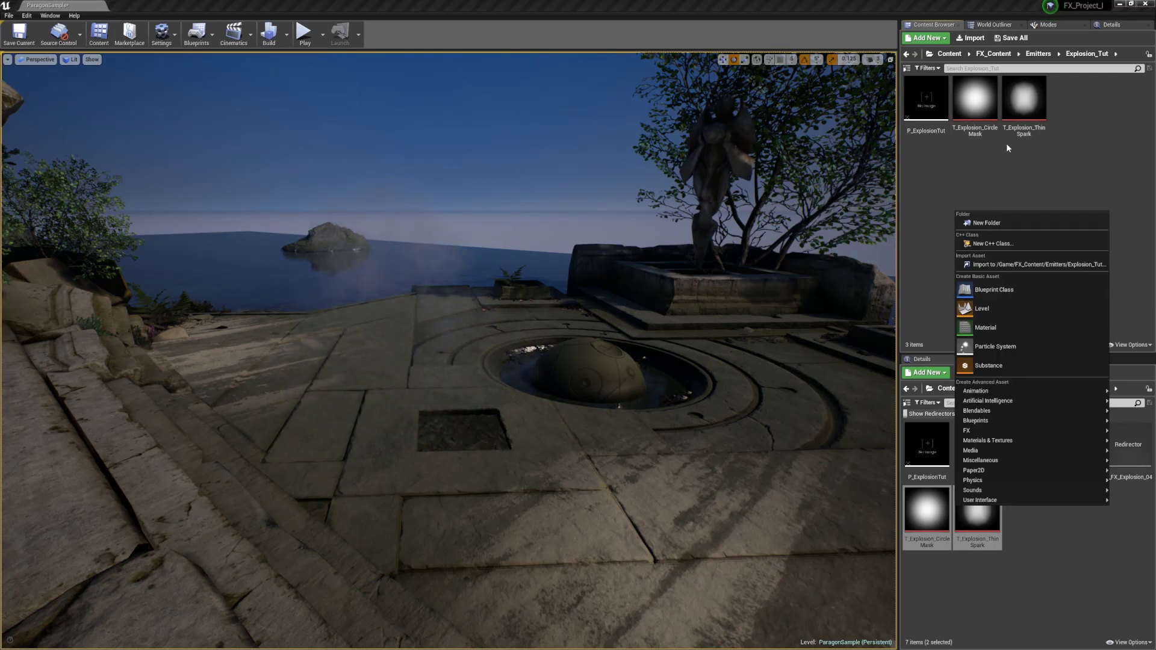
click(986, 327)
text(M_)
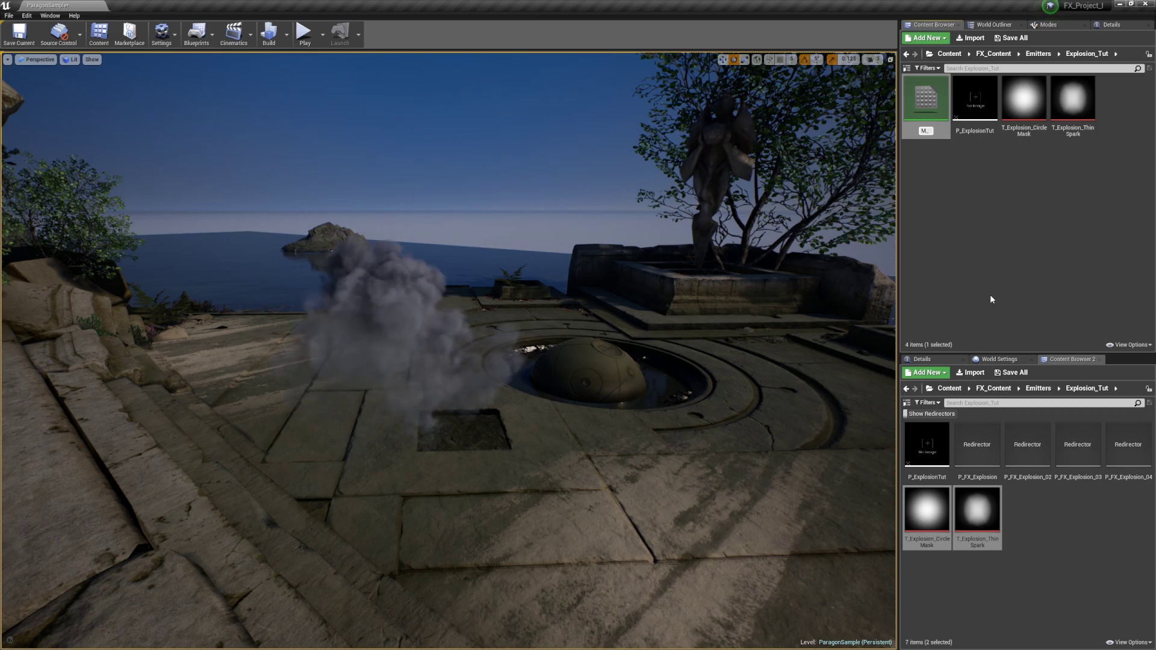
text(Bla)
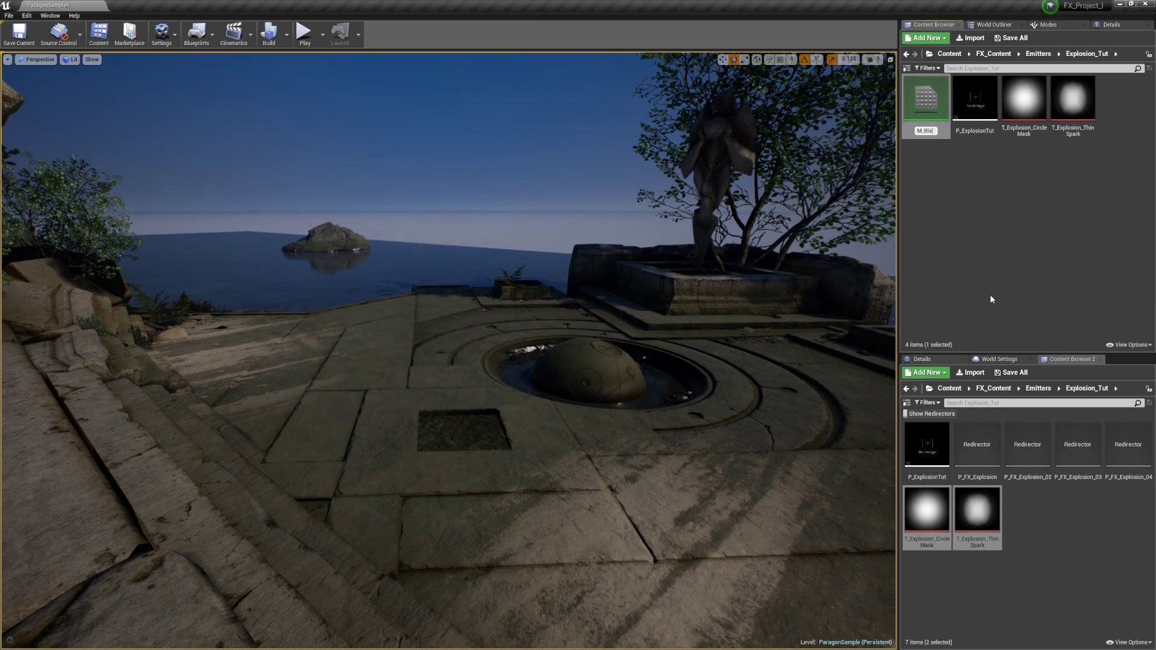
text(ckbody_Spark)
key(Return)
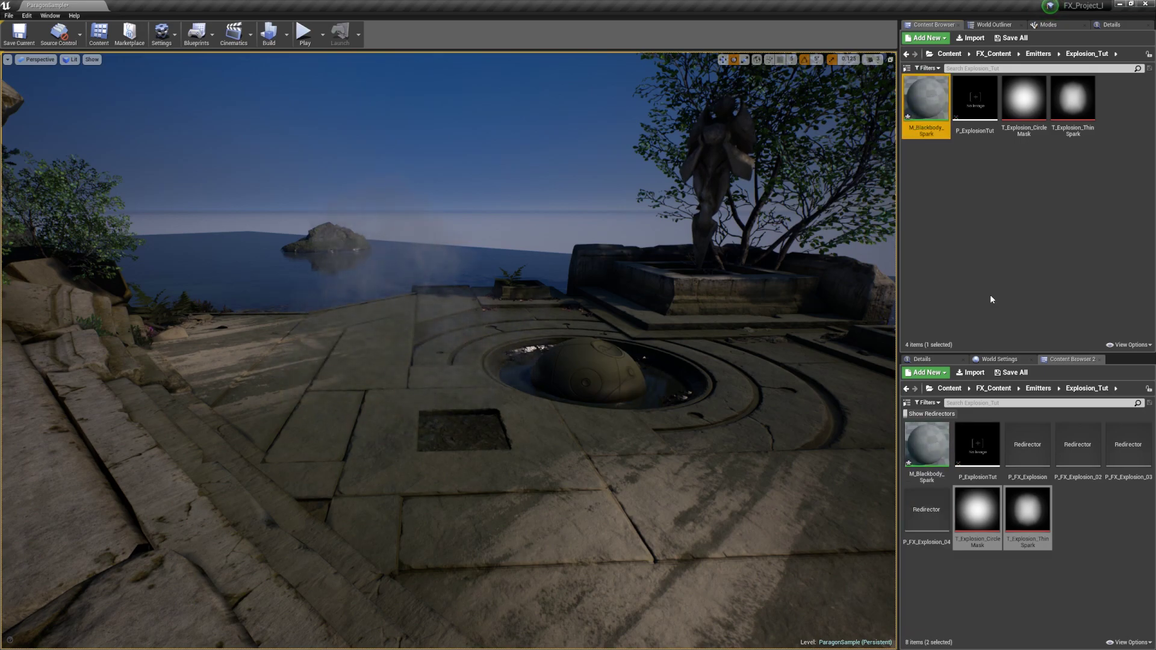
click(955, 277)
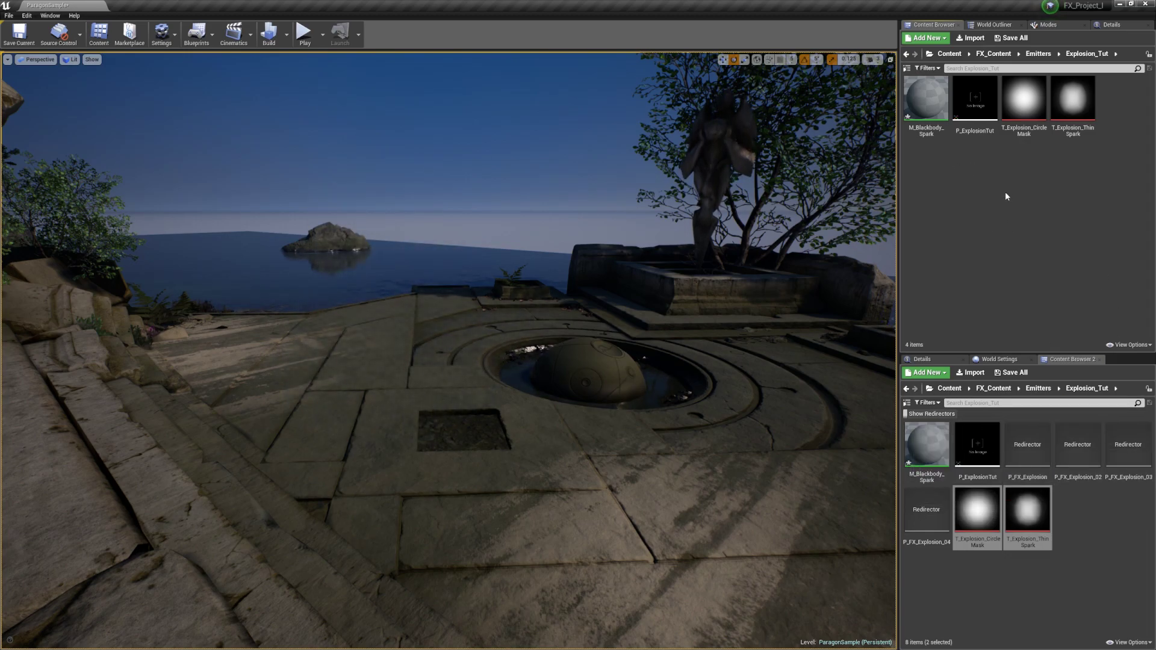
- Open the M_Blackbody_Spark material in a separate enlarged editor window, and show the Emitters folder in the second content browser
click(1038, 388)
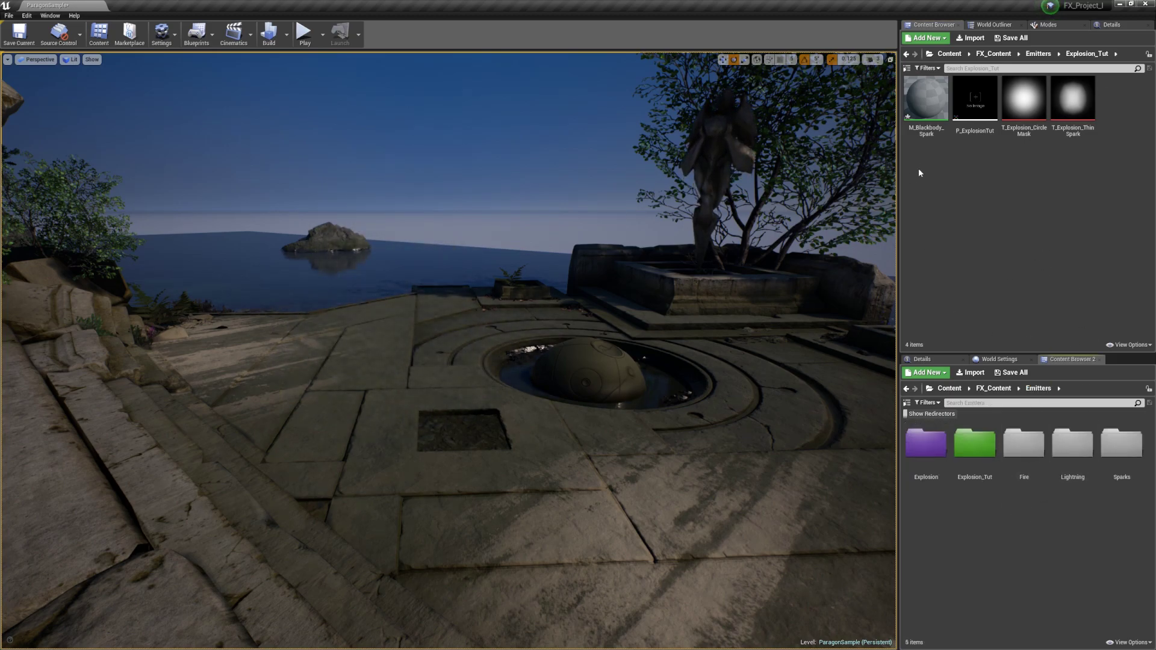
double_click(927, 97)
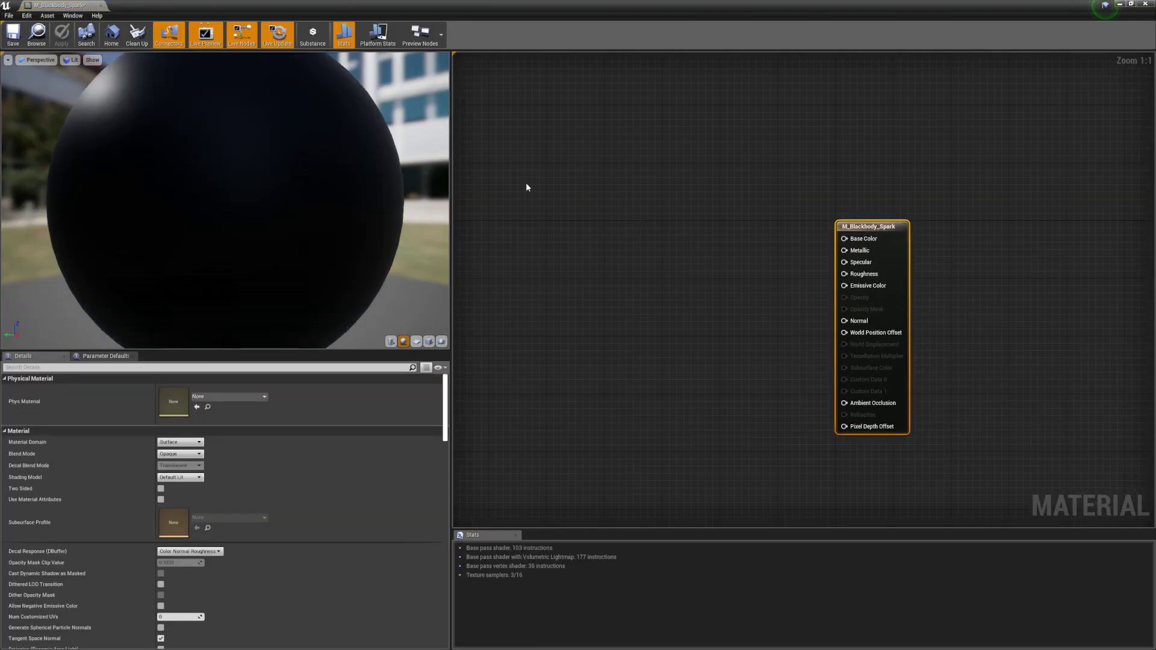
drag(67, 5, 348, 121)
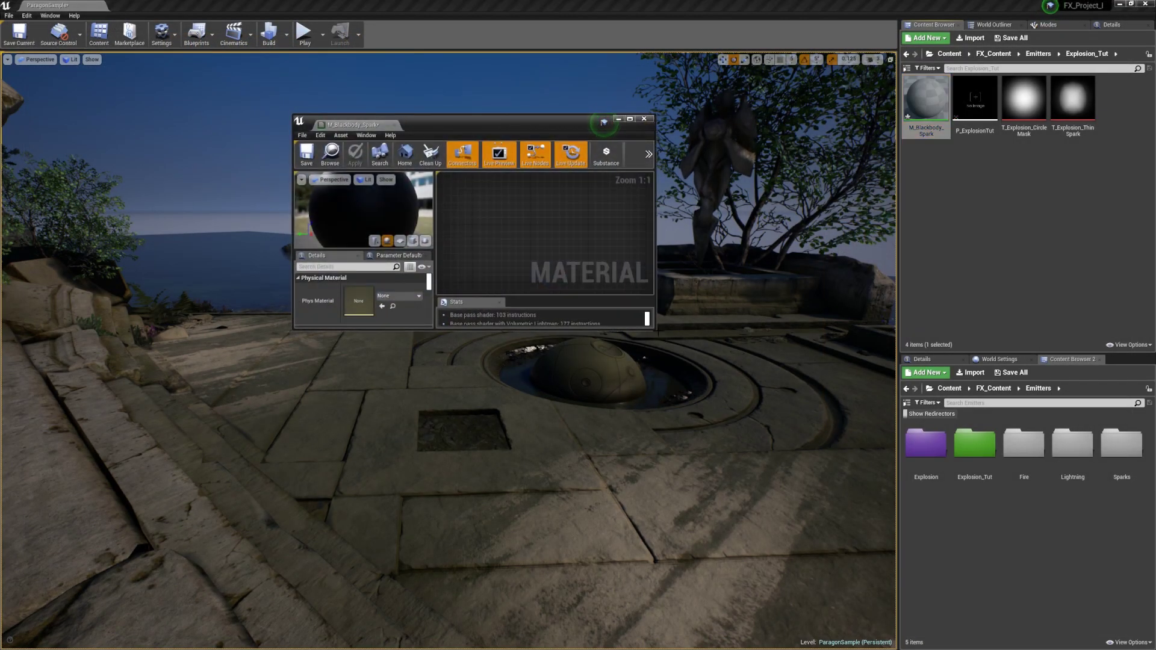
drag(654, 329, 856, 612)
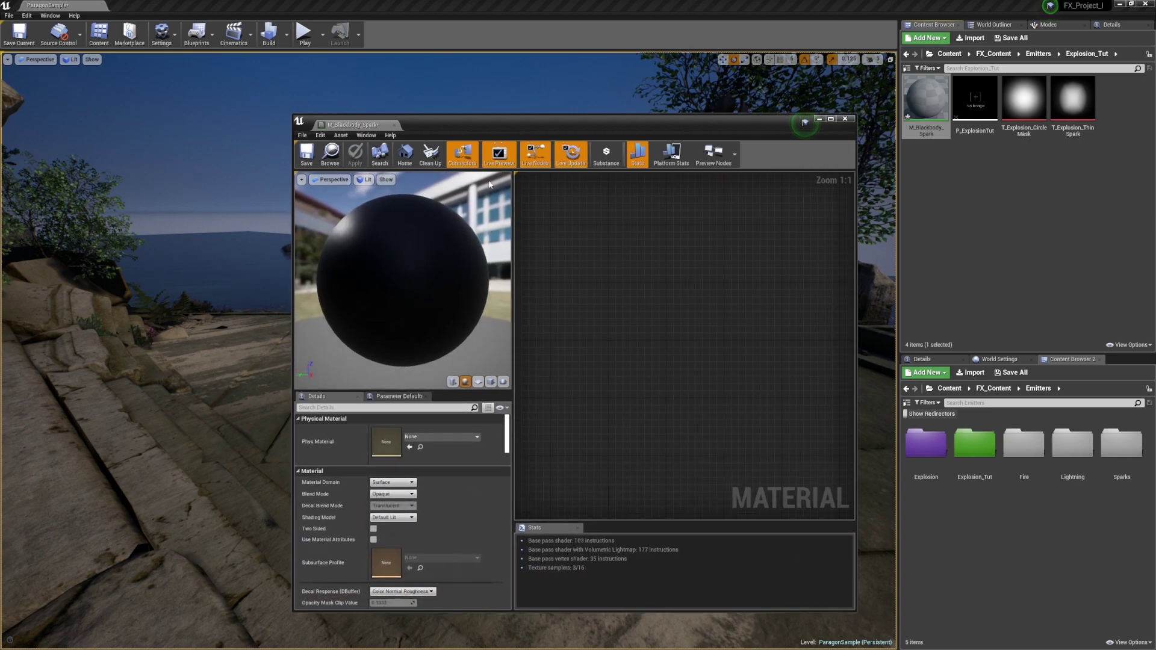
key(Home)
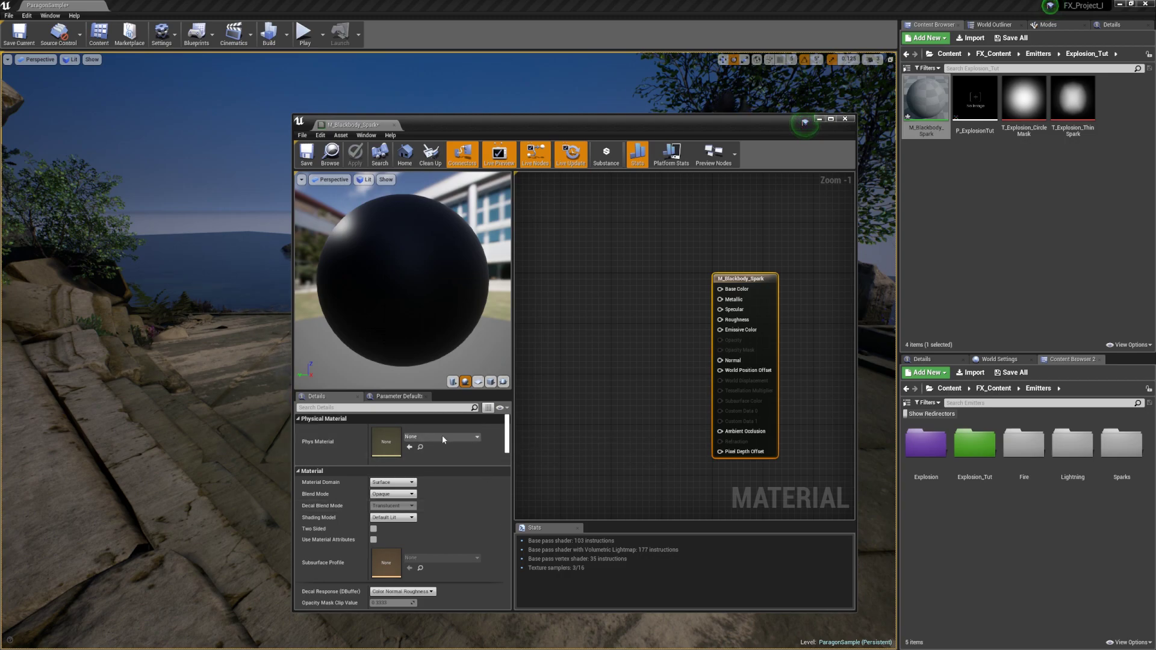
- Set the material's Blend Mode to AlphaComposite (Premultiplied Alpha) and its Shading Model to Unlit, and save it
click(413, 494)
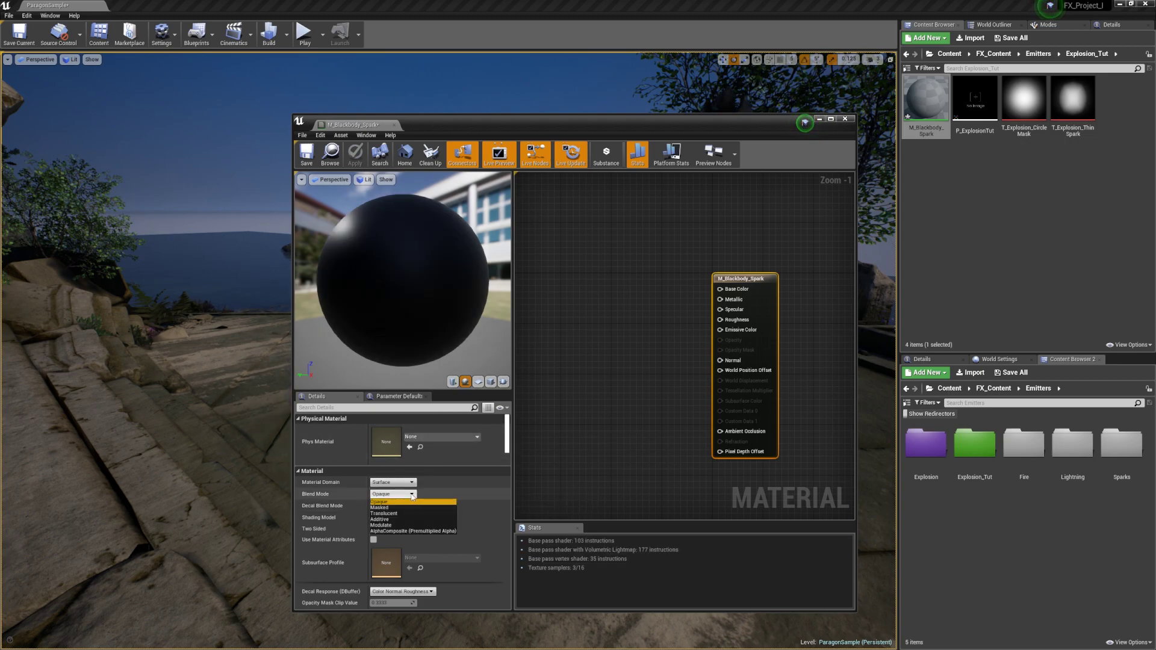
click(409, 539)
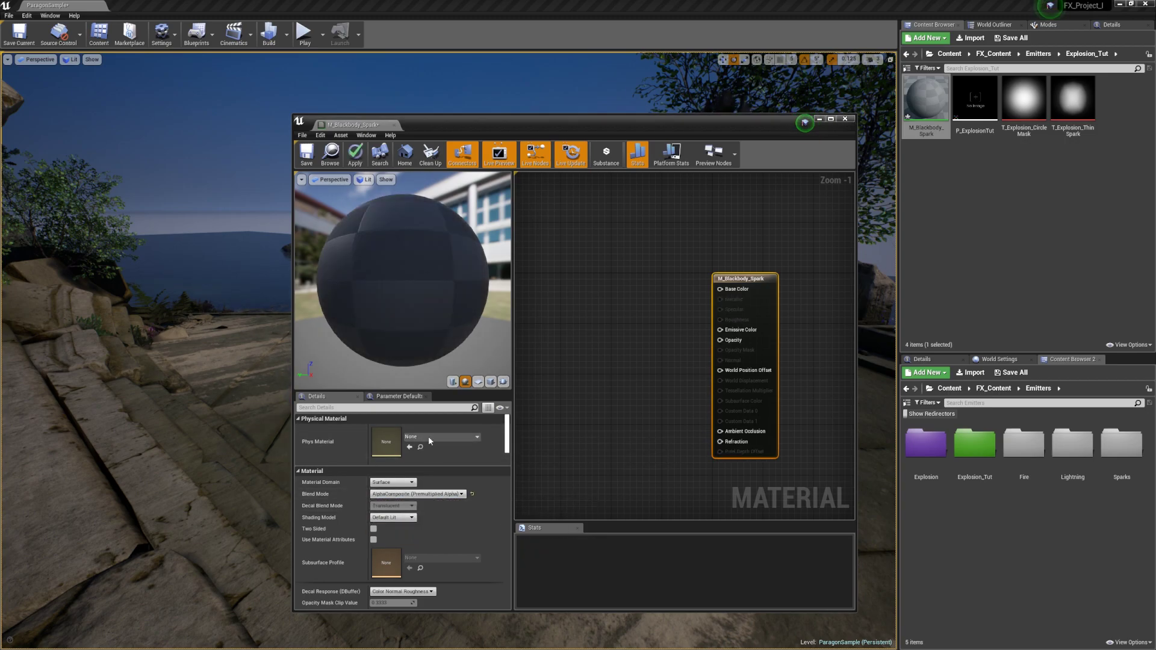
click(412, 518)
click(376, 526)
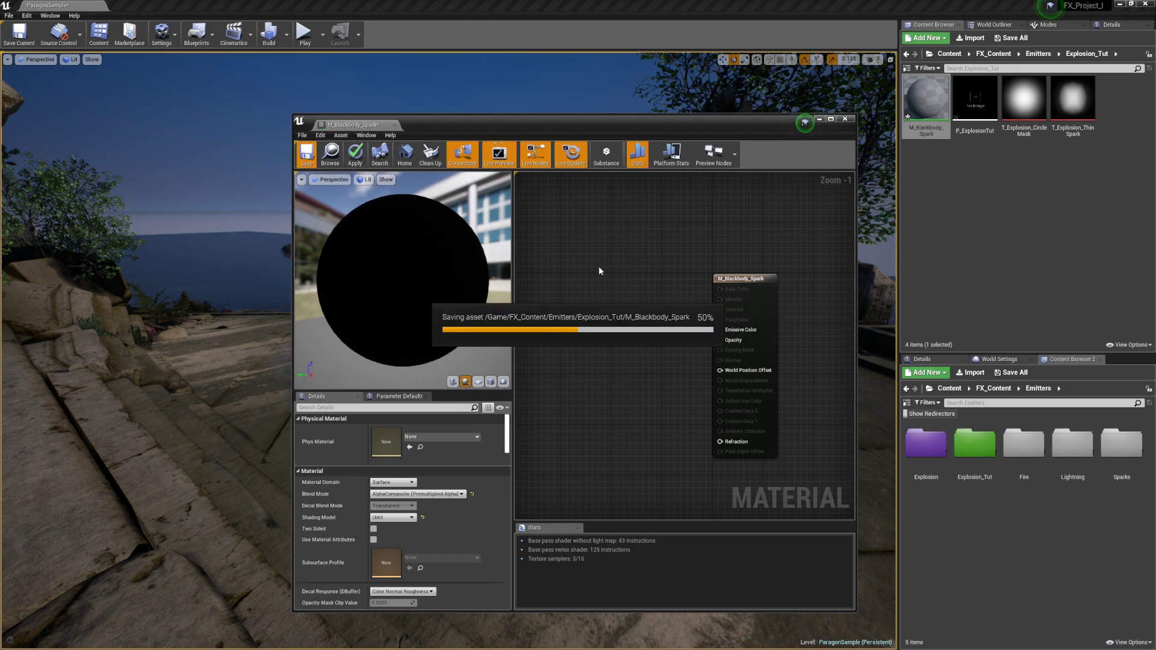
- Add a Texture Sample node in the empty graph area before the material output node
right_drag(575, 285, 630, 265)
right_drag(570, 294, 632, 299)
click(576, 321)
click(545, 334)
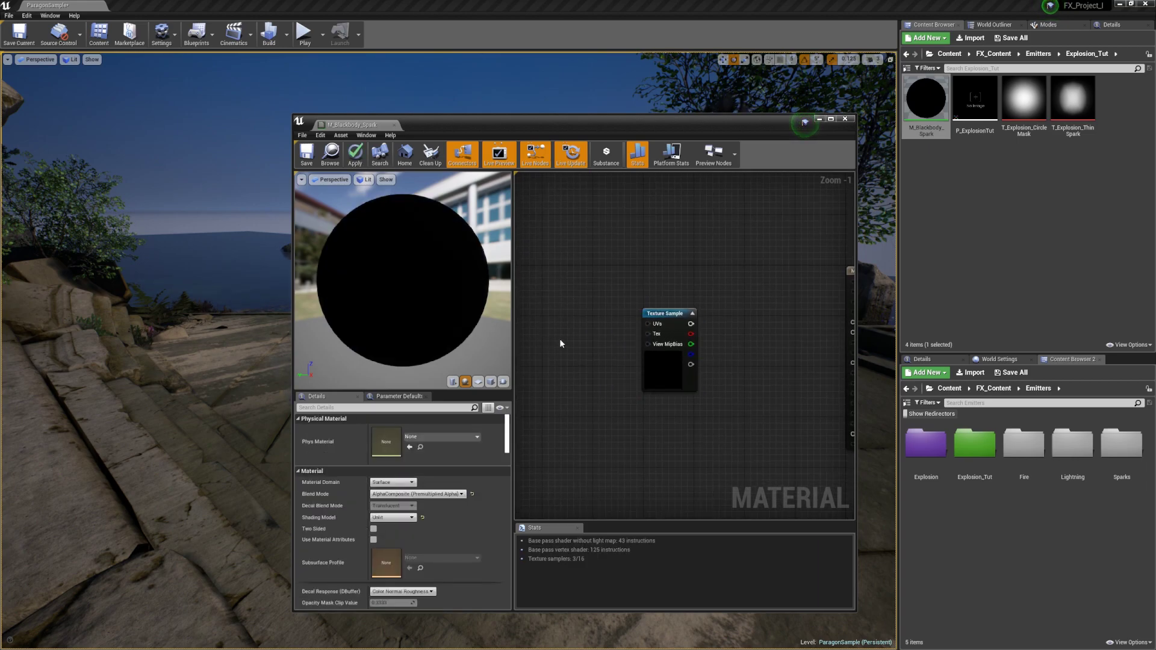
click(643, 319)
right_click(643, 315)
click(561, 345)
- Add a TextureObjectParameter node named Mask beside the Texture Sample and assign it to the group 1. Basic Properties
right_click(546, 333)
text(texture)
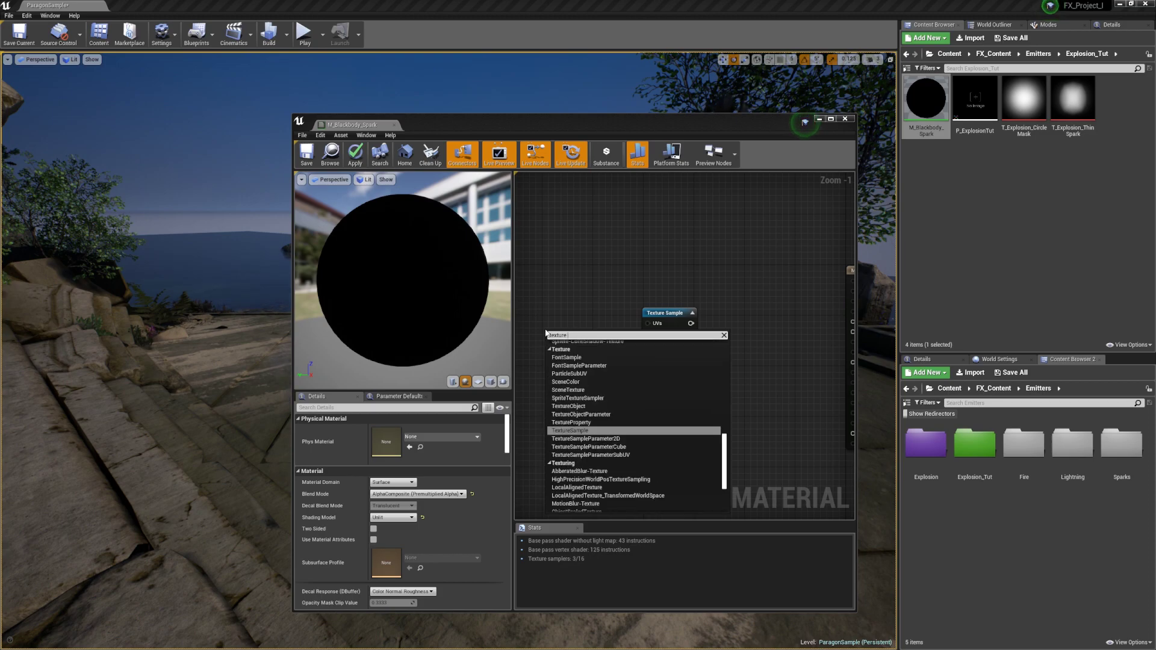
text(object)
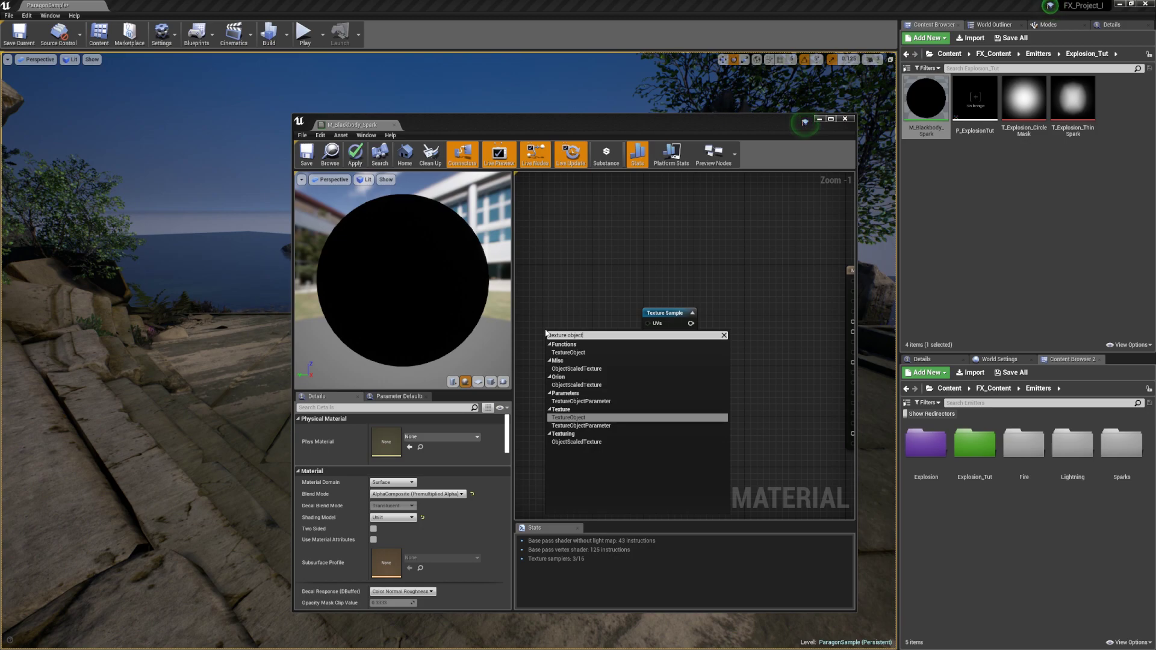
key(Down)
key(Return)
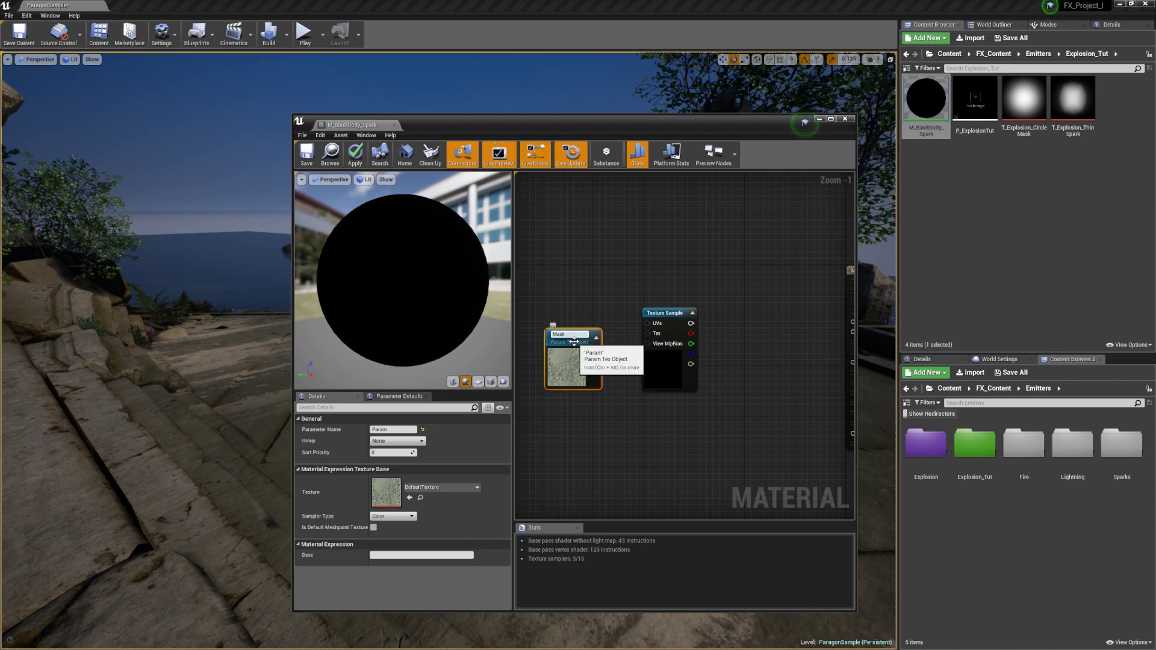
click(405, 440)
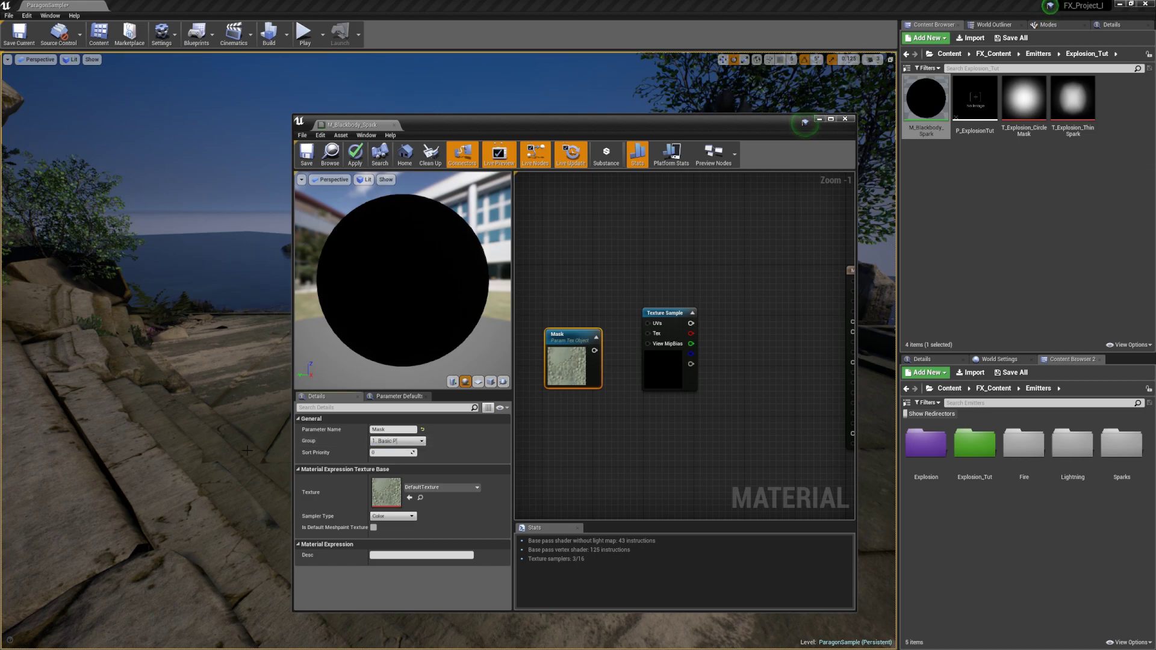
text(1. Basic Properties)
key(Return)
- Assign the T_Explosion_ThinSpark texture to the Mask parameter with the Linear Color sampler type
click(1072, 99)
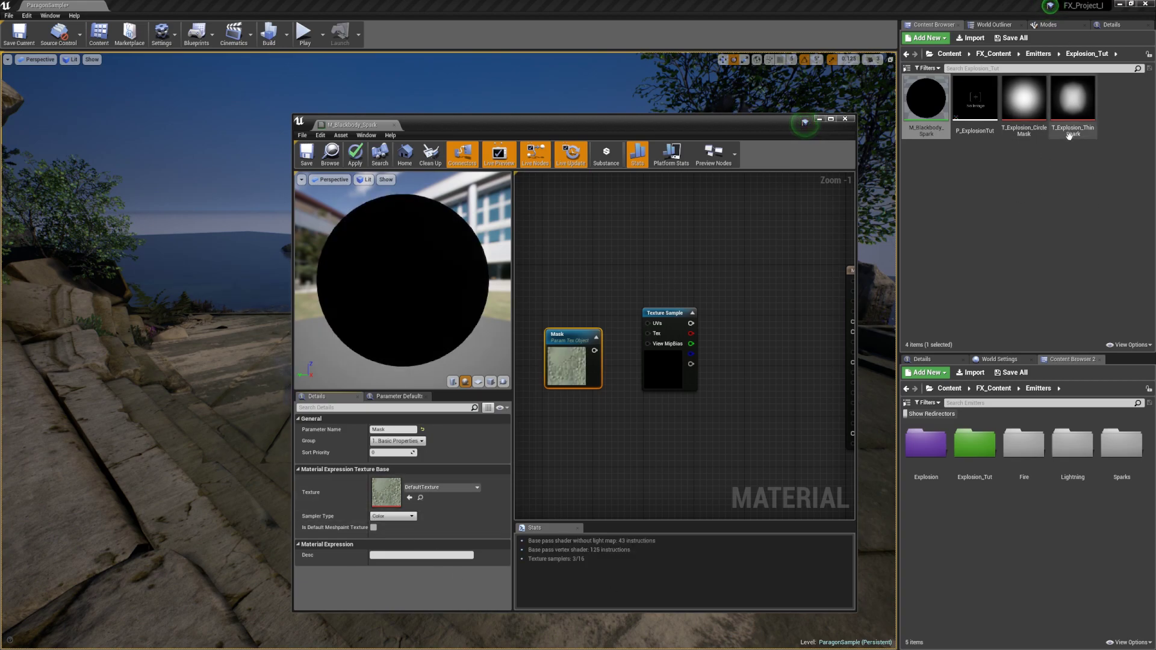
drag(1073, 100, 385, 490)
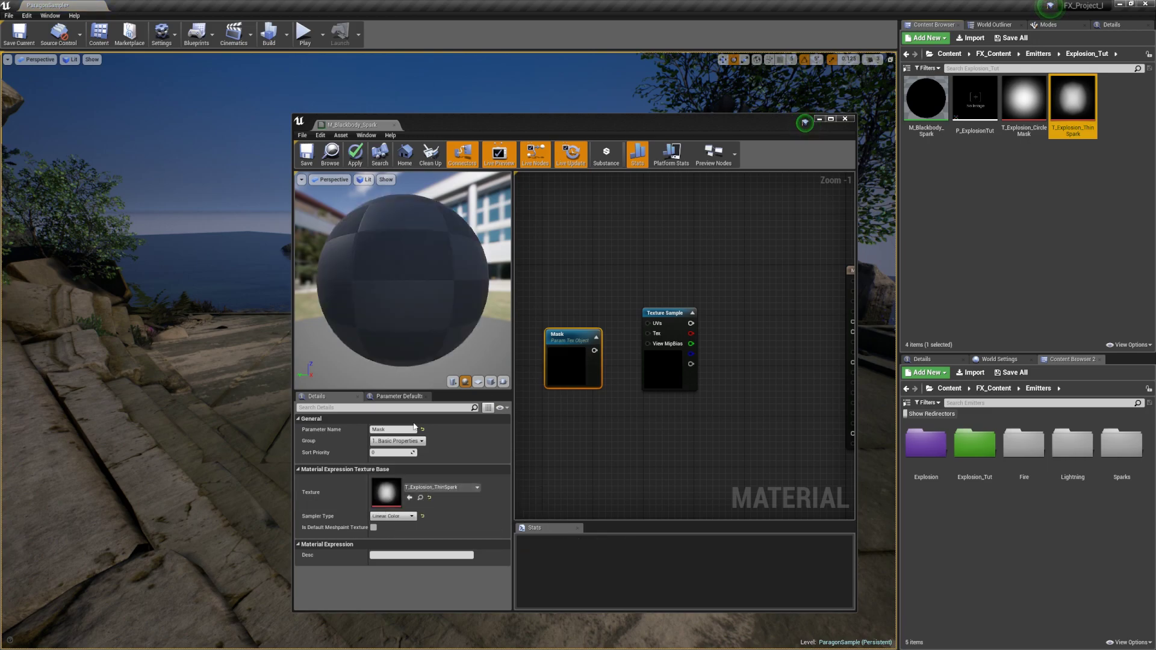
click(414, 516)
click(398, 557)
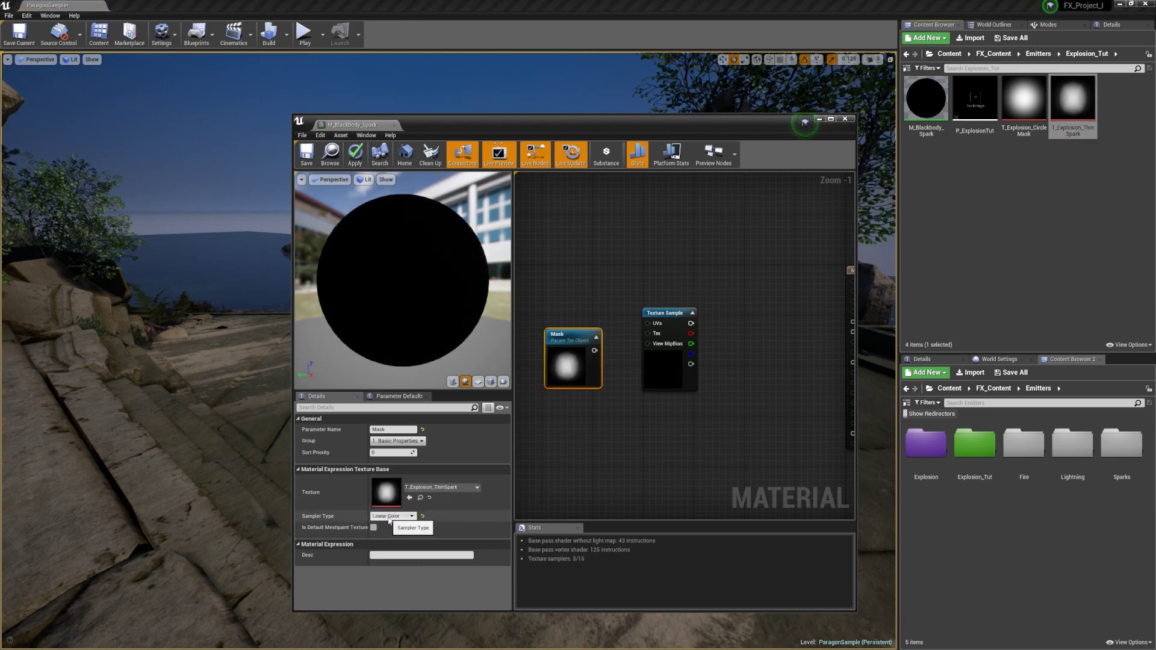
- Connect the Mask parameter to the Texture Sample's Tex input
drag(576, 337, 639, 321)
click(593, 355)
click(645, 296)
- Add a Particle Color node and place it above the Texture Sample
right_drag(656, 253, 590, 268)
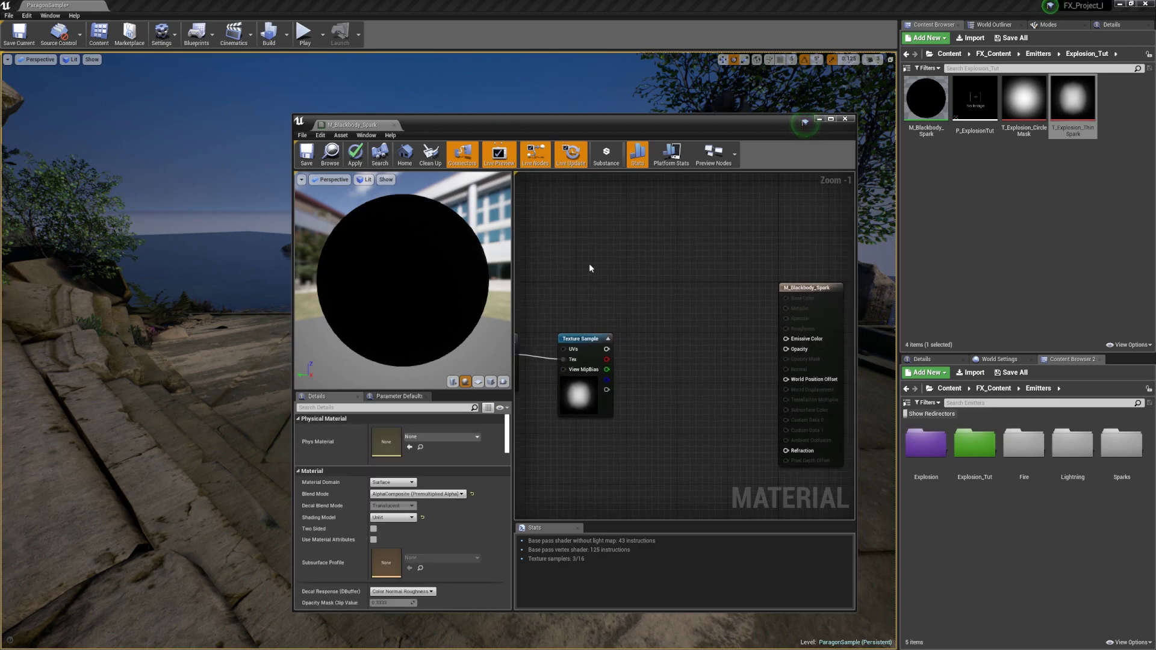
right_click(591, 264)
text(particle colo)
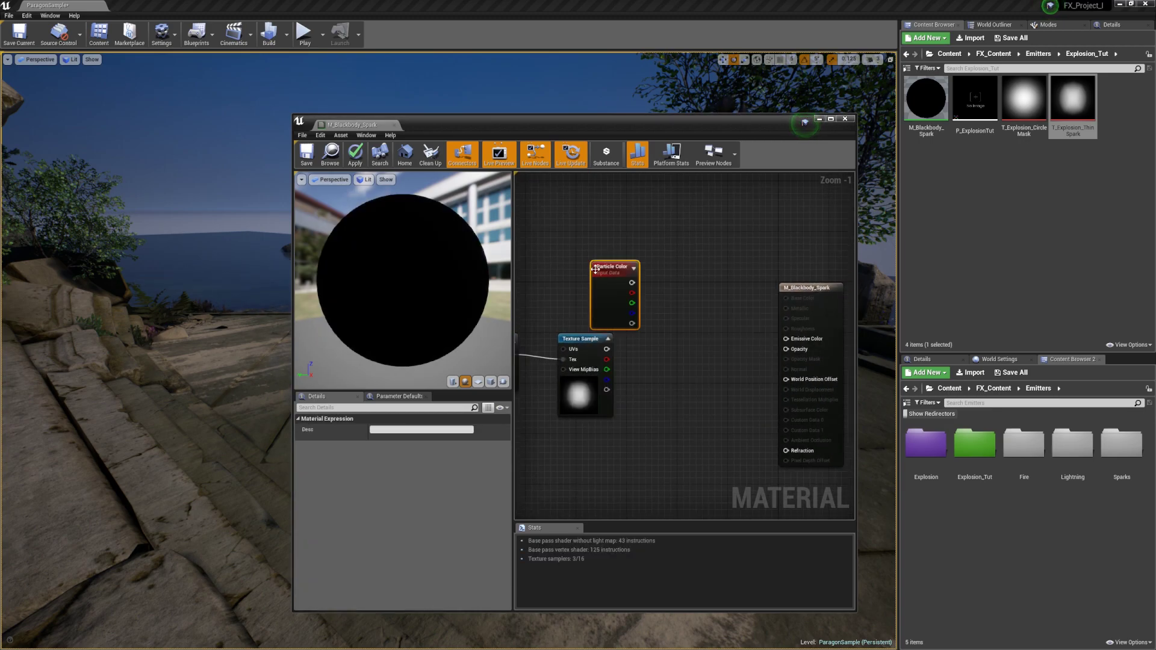
drag(592, 263, 582, 253)
click(519, 402)
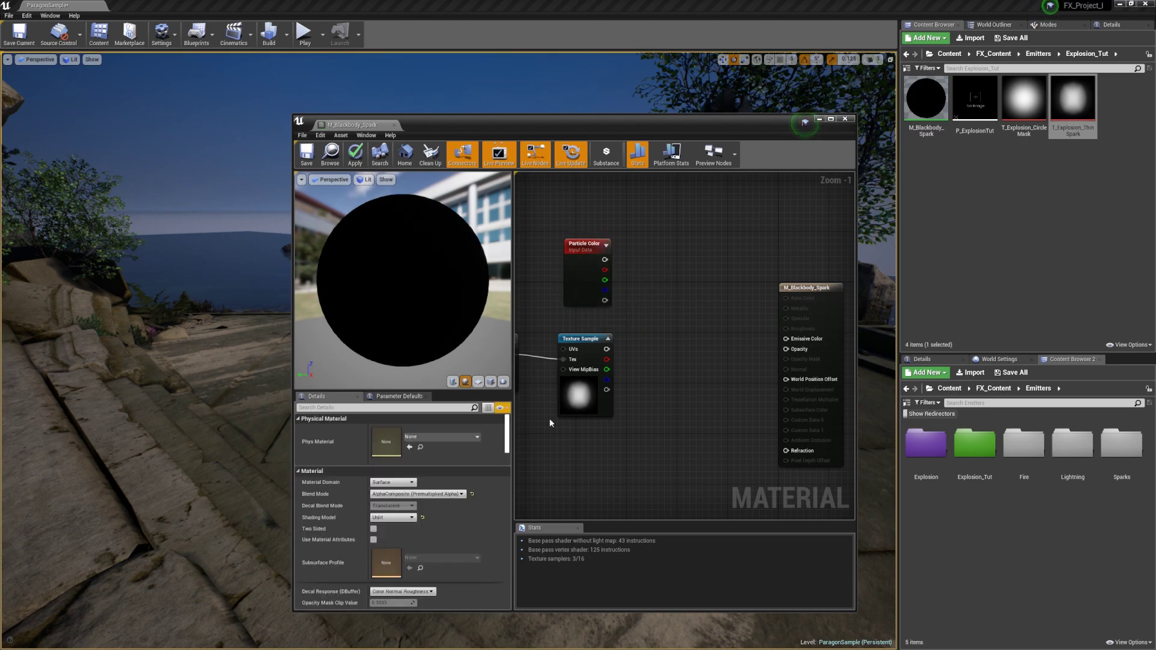
click(581, 248)
click(554, 325)
- Add a Multiply node that multiplies the Particle Color's RGB output (A) by the Texture Sample's RGB output (B)
right_drag(656, 242, 703, 241)
drag(717, 268, 551, 374)
drag(636, 290, 736, 295)
click(845, 502)
click(724, 277)
drag(622, 355, 696, 282)
click(715, 276)
click(711, 281)
right_drag(720, 282, 759, 240)
click(667, 263)
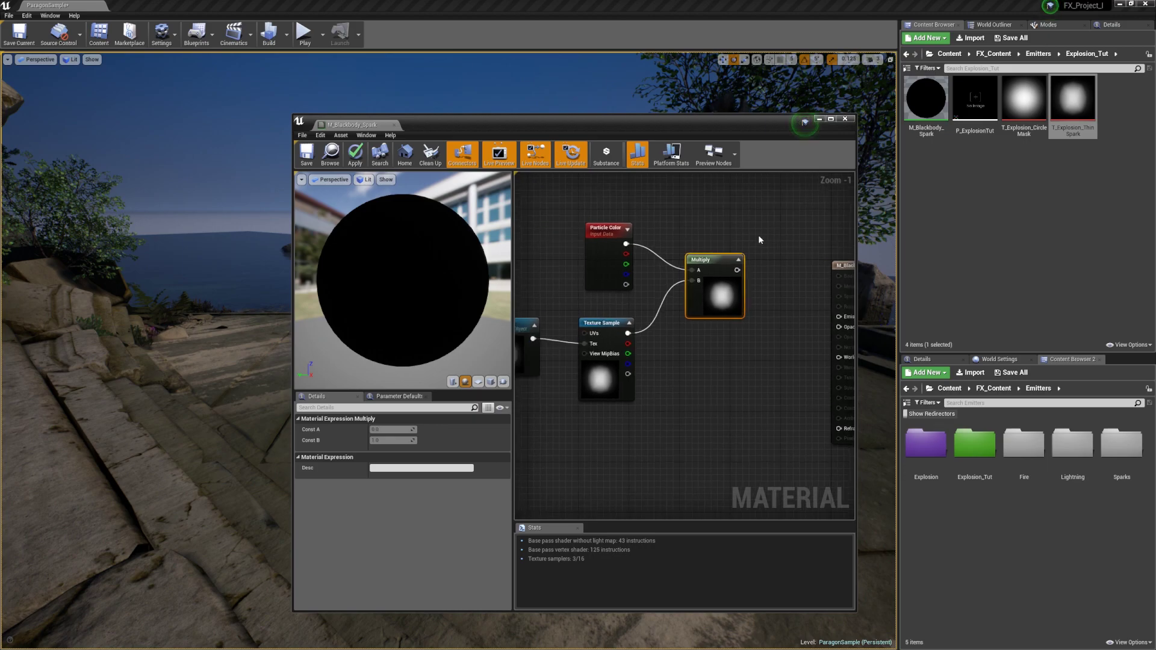
- Add a second Multiply node below the first, combining the Particle Color's alpha (A) with the Texture Sample's RGB output (B)
click(698, 333)
key(m)
click(703, 352)
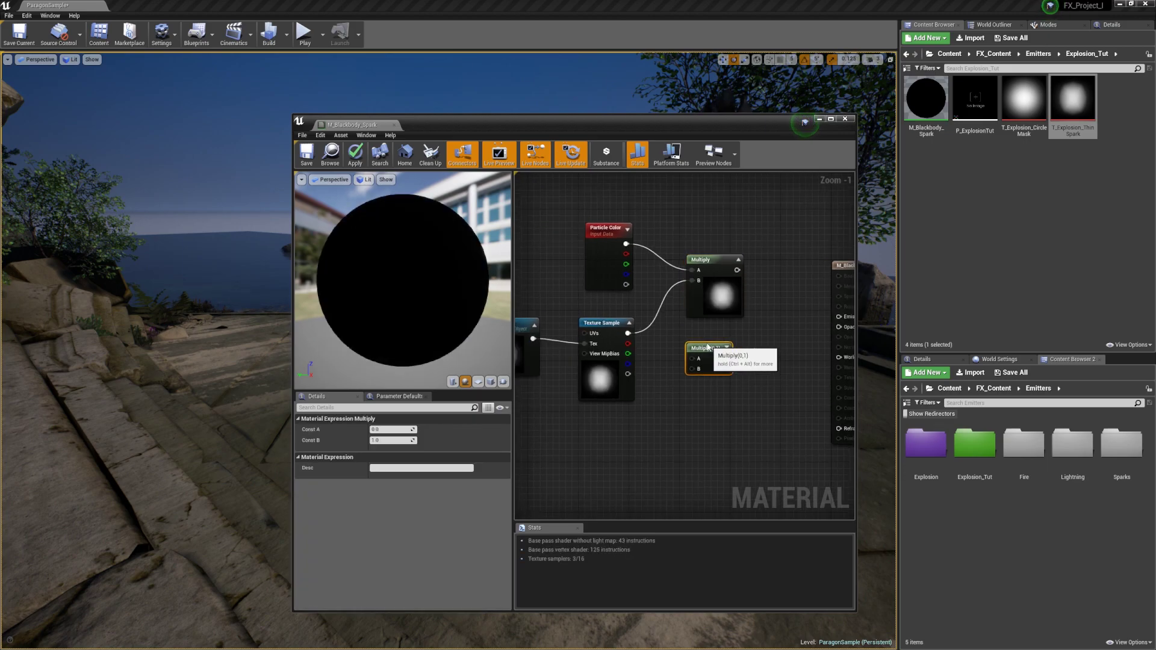
drag(626, 285, 692, 352)
drag(629, 335, 692, 363)
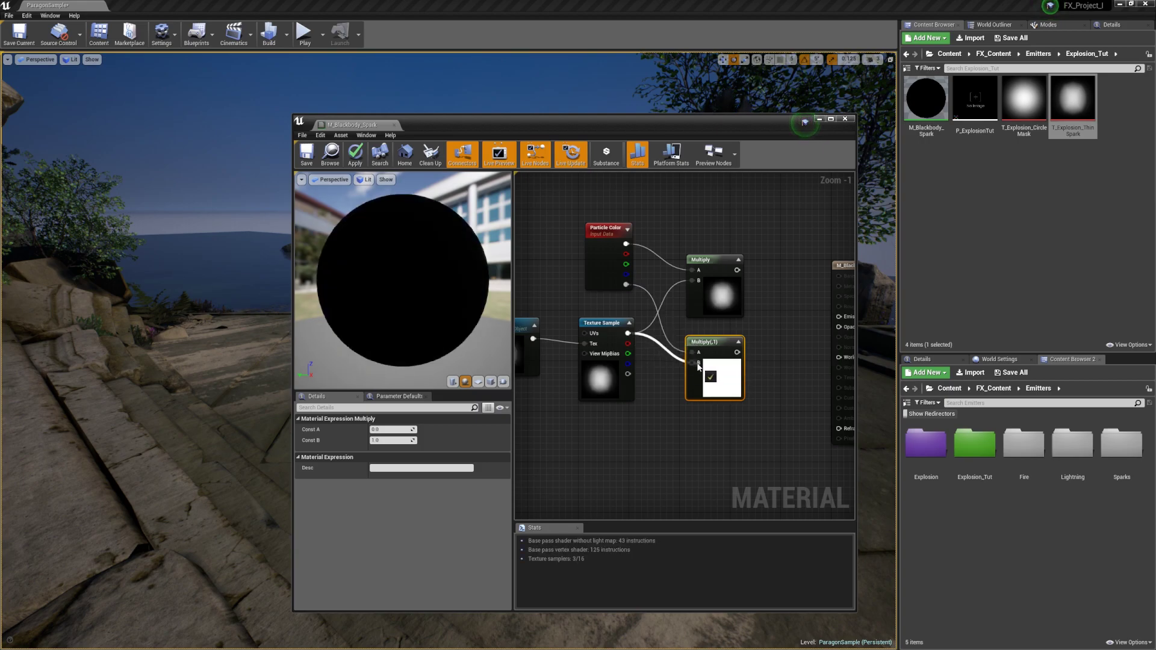
click(763, 323)
- Move the connected Particle Color, texture and Multiply nodes farther from the material output node to make room between them
right_drag(763, 324, 696, 323)
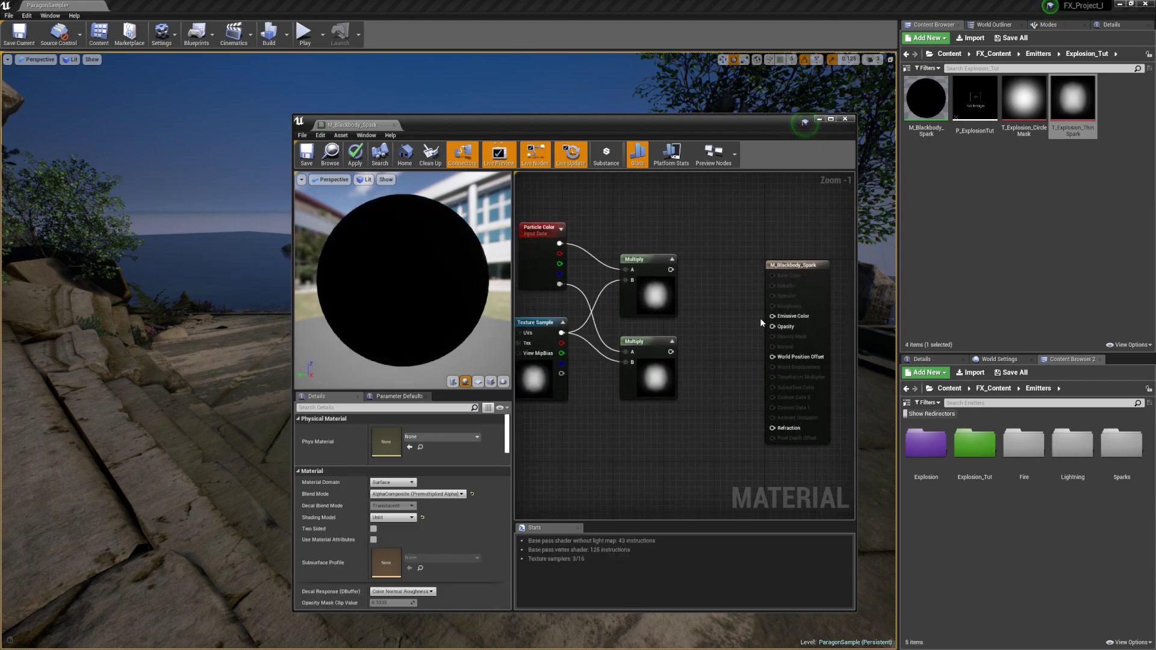
right_drag(700, 271, 742, 282)
right_drag(710, 243, 749, 245)
drag(769, 231, 554, 361)
drag(748, 274, 680, 290)
click(728, 250)
- Add a BlackBody node between the Multiply nodes and the material output node
right_drag(728, 251, 653, 248)
right_click(654, 249)
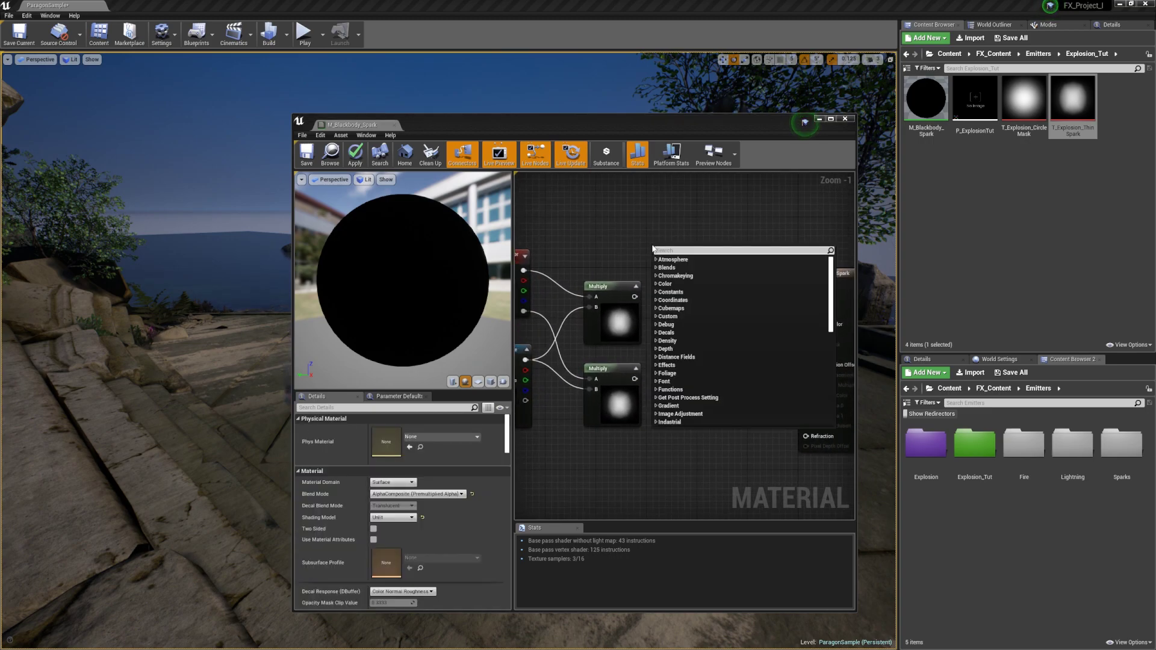
text(blackbody)
key(Return)
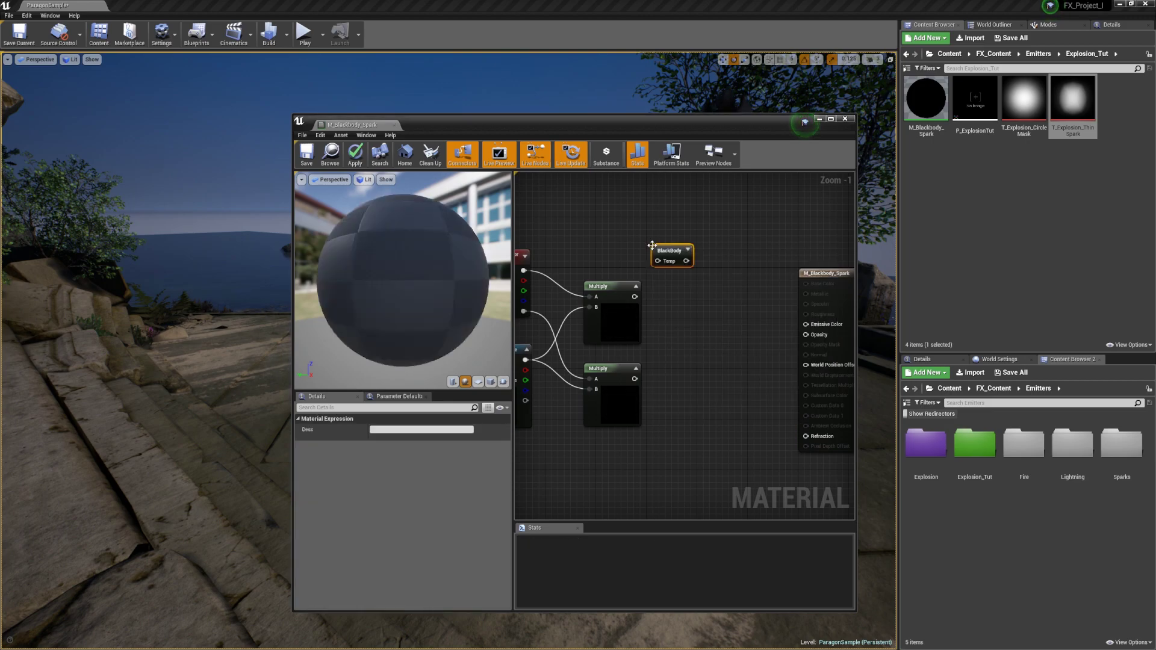
drag(672, 245, 730, 236)
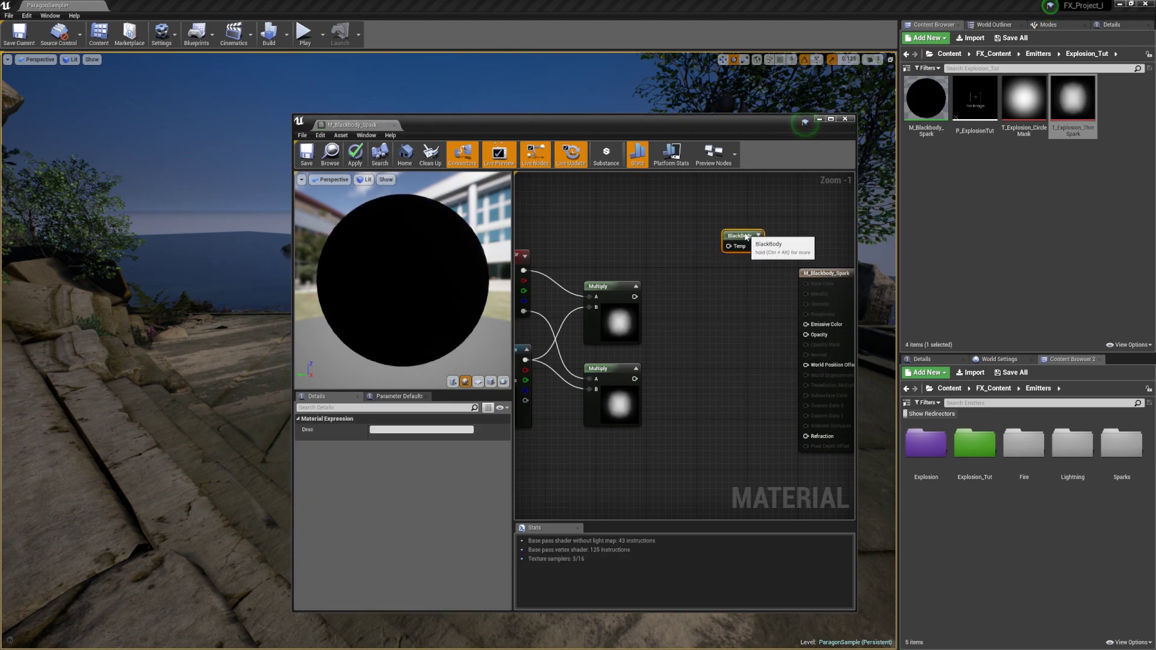
click(625, 243)
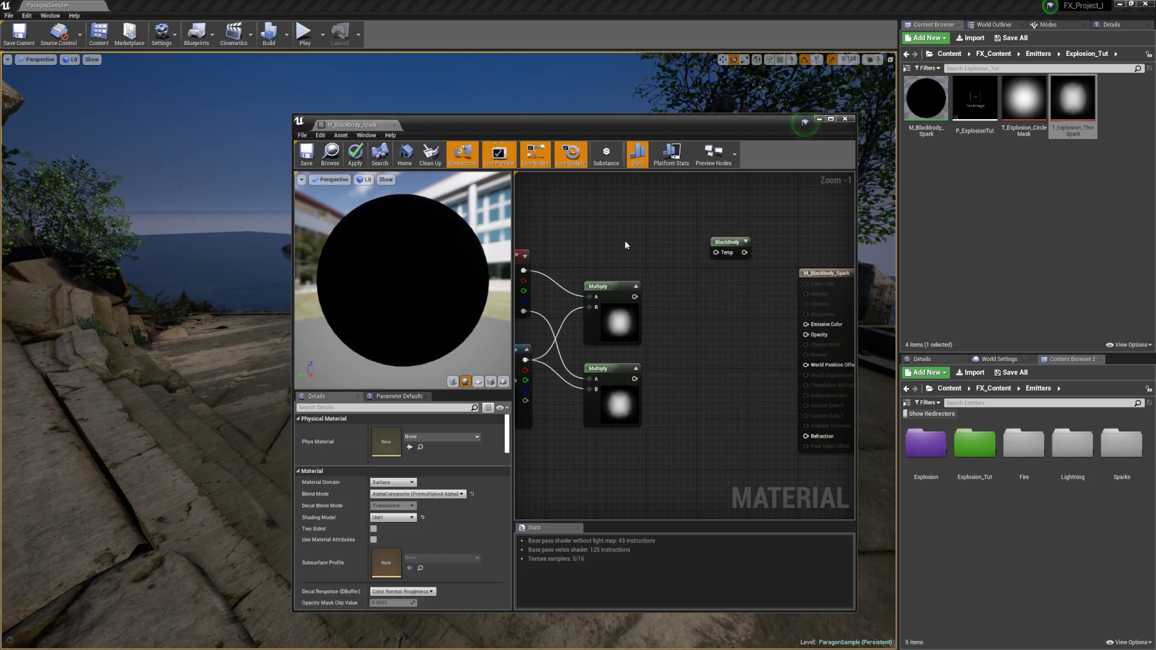
click(663, 251)
drag(671, 261, 670, 259)
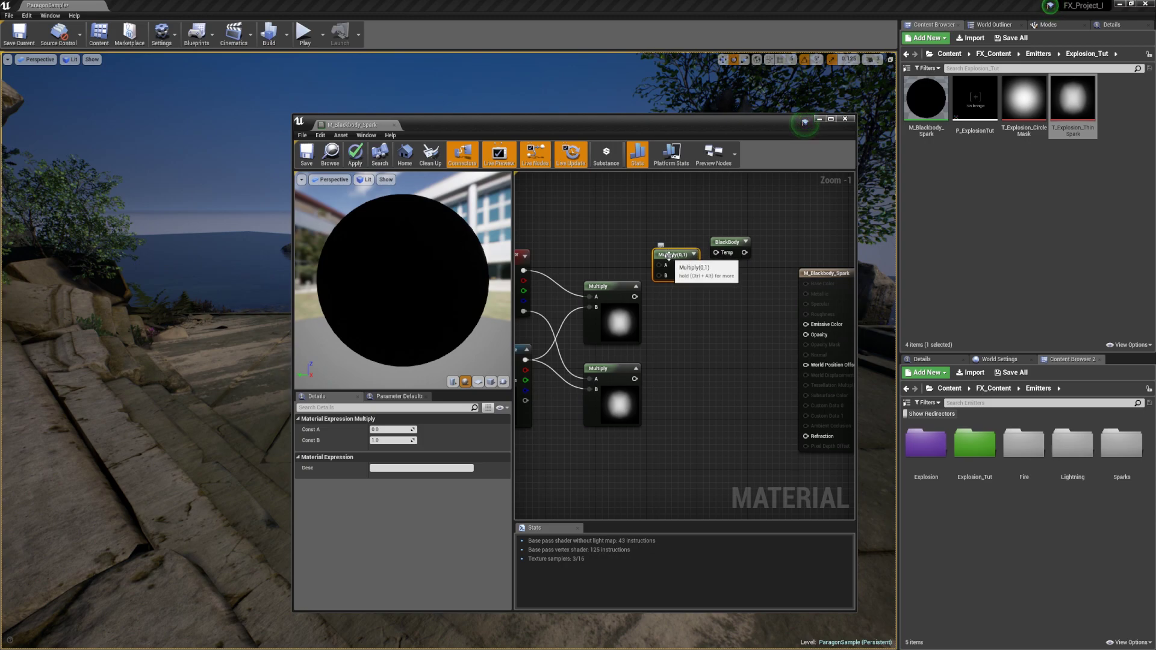
key(Delete)
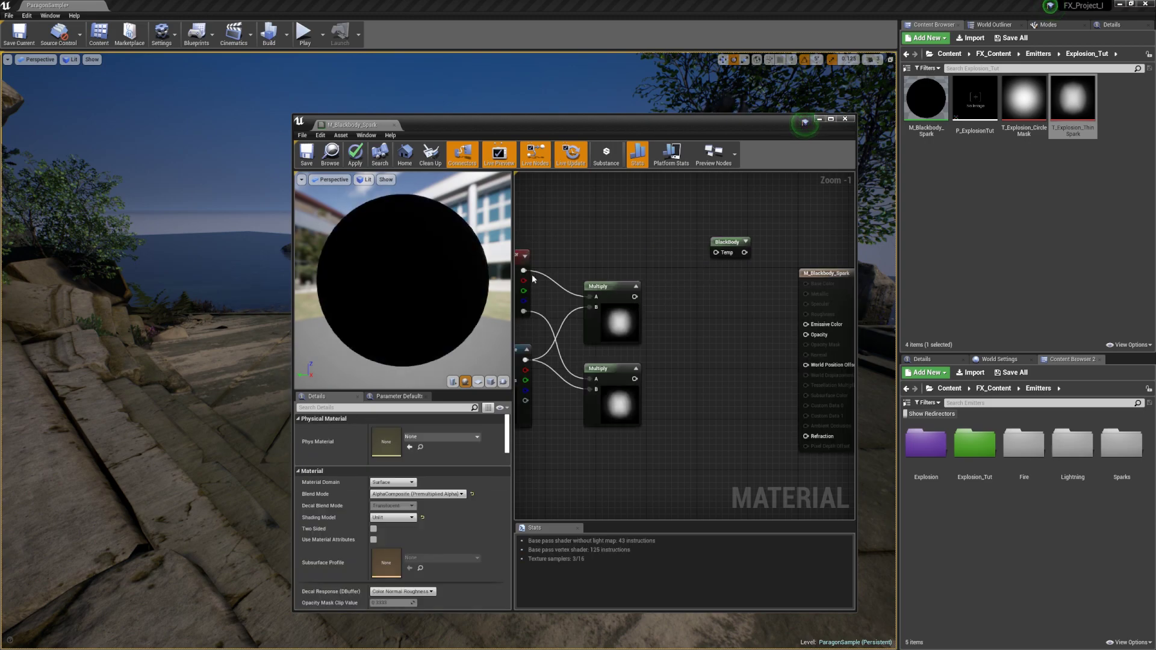
- Route the upper Multiply through the BlackBody's Temp input into Emissive Color, and connect the lower Multiply to Opacity
drag(727, 242, 709, 286)
click(662, 301)
drag(635, 296, 810, 326)
drag(701, 287, 693, 285)
click(659, 251)
right_drag(658, 251, 620, 265)
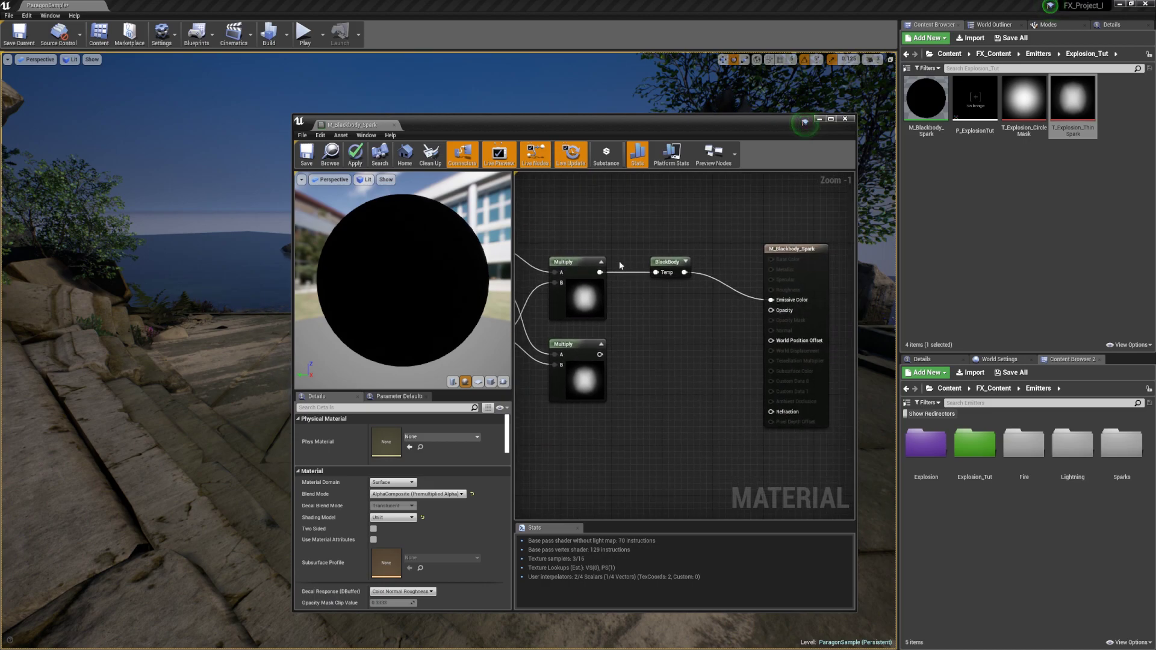
drag(601, 354, 771, 310)
right_drag(646, 347, 666, 349)
- Preview the material on a plane, and apply and save the M_Blackbody_Spark changes
click(478, 381)
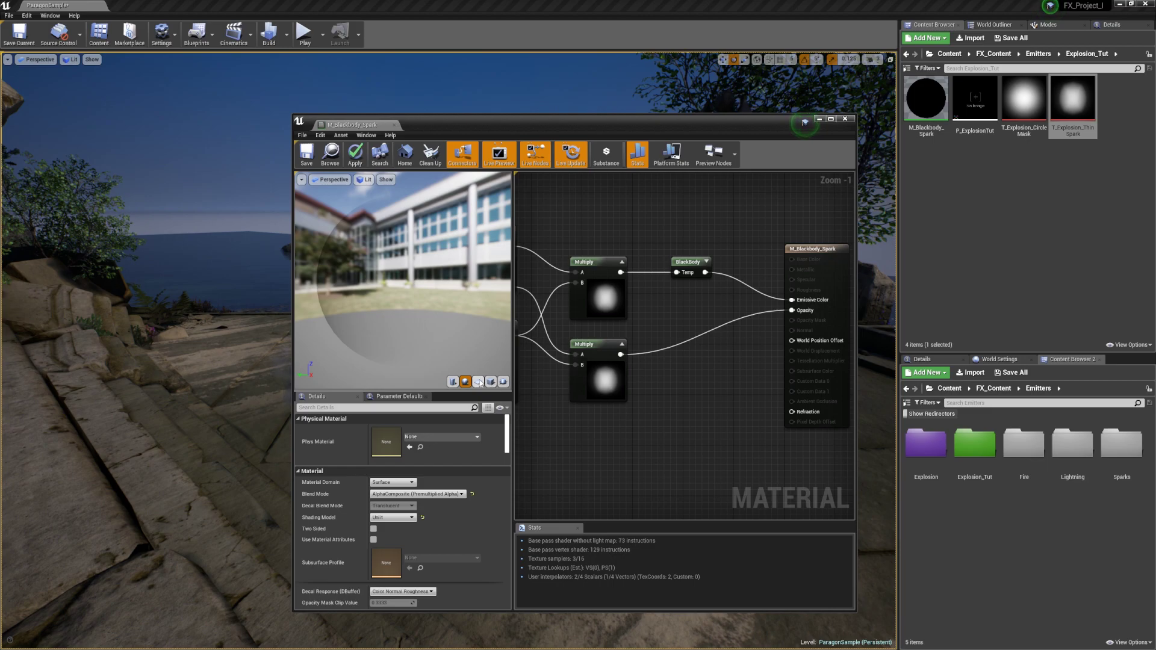
drag(389, 246, 470, 257)
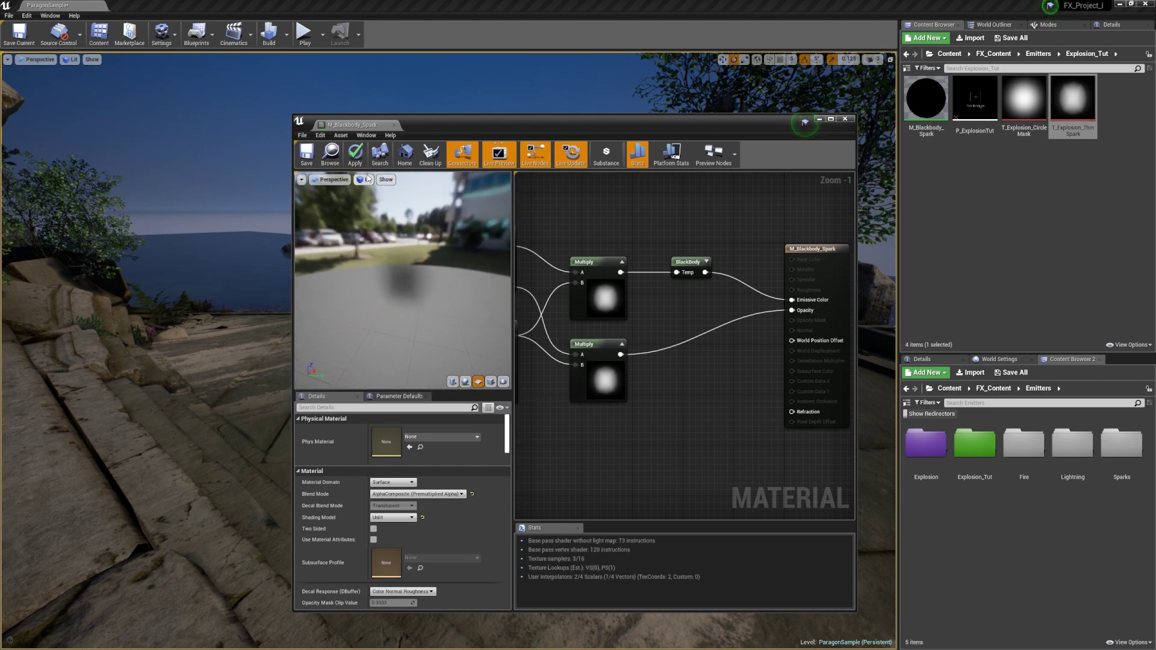
click(356, 154)
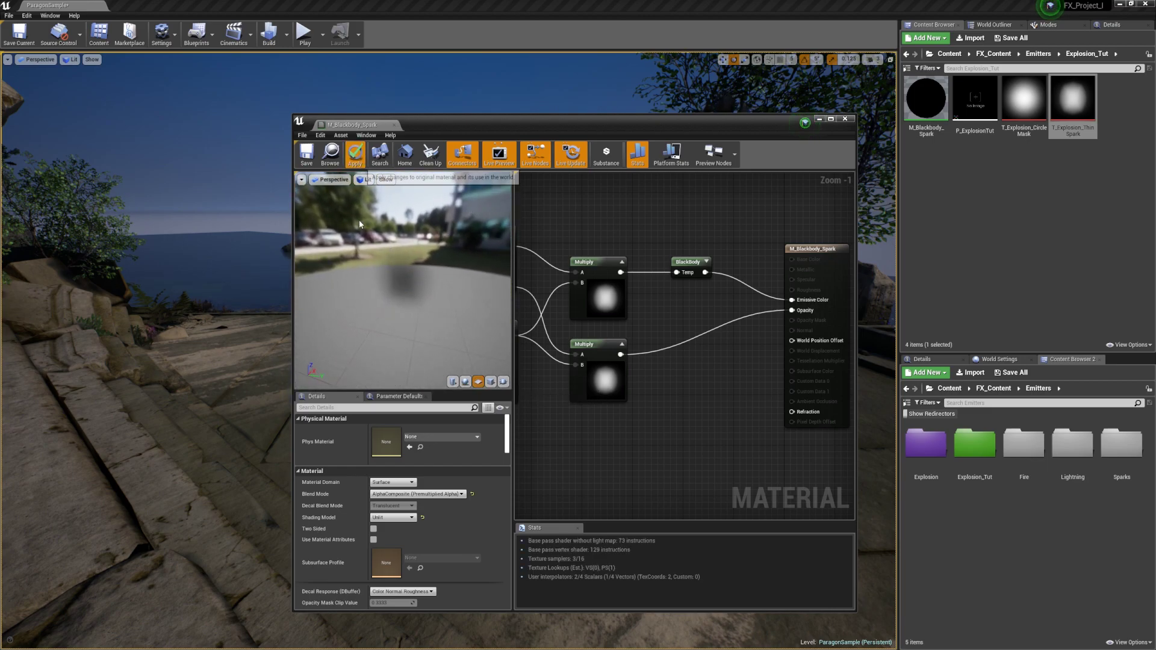
click(307, 158)
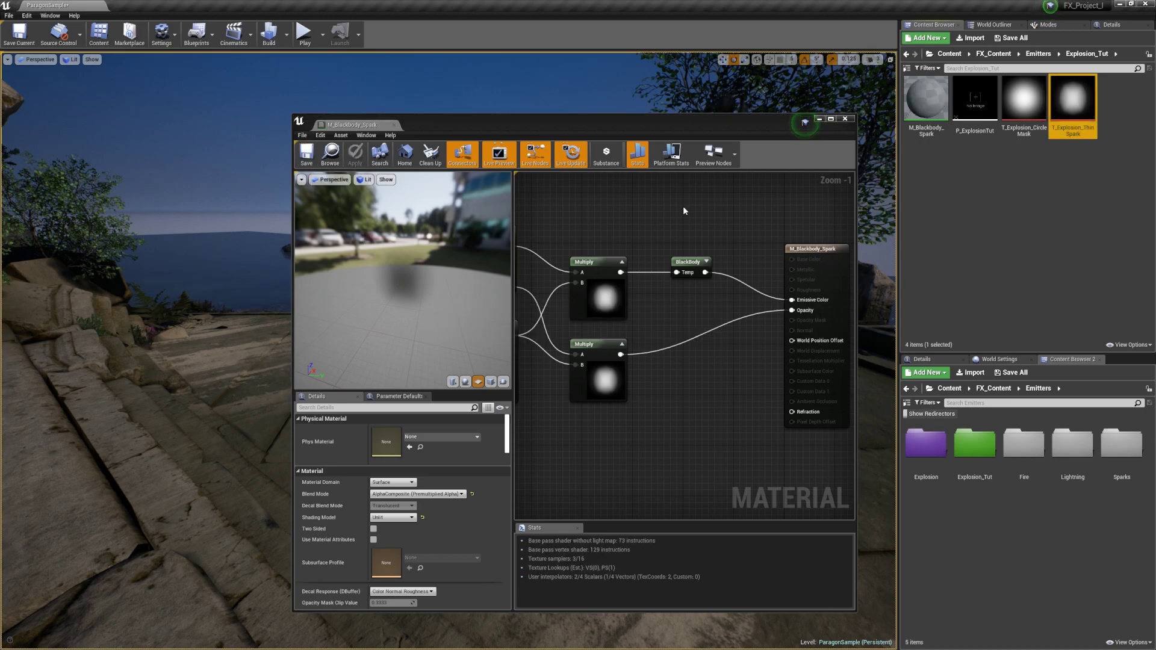
click(1042, 182)
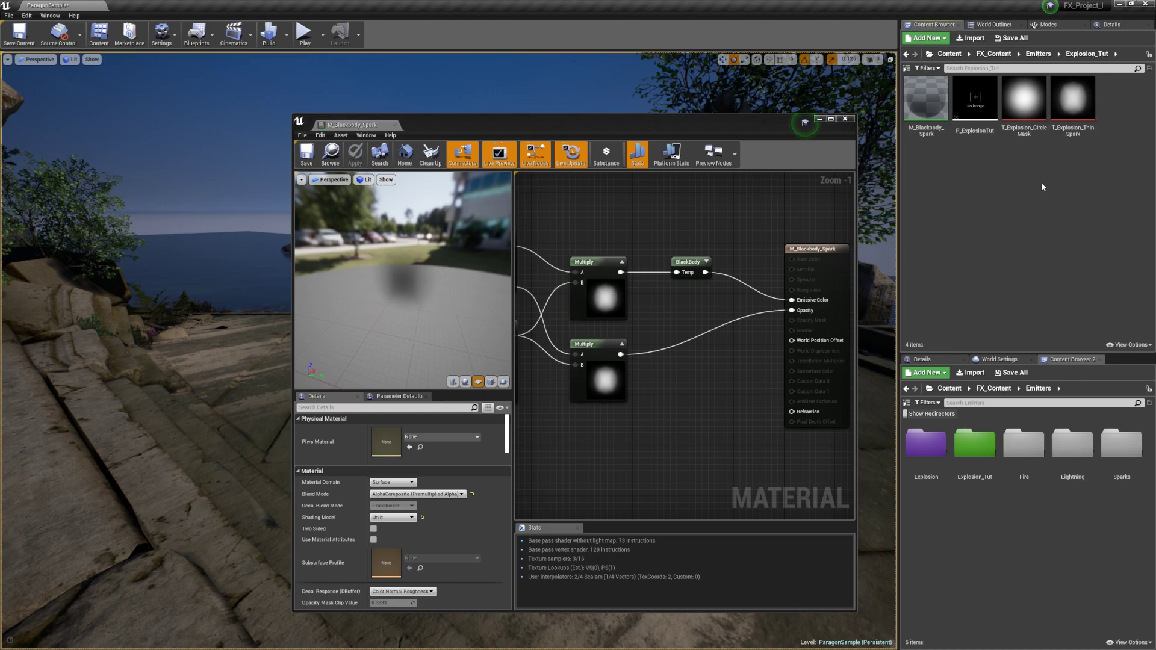
- Create a material instance from M_Blackbody_Spark, keep the name M_Blackbody_Spark_Inst, and save it
right_click(926, 111)
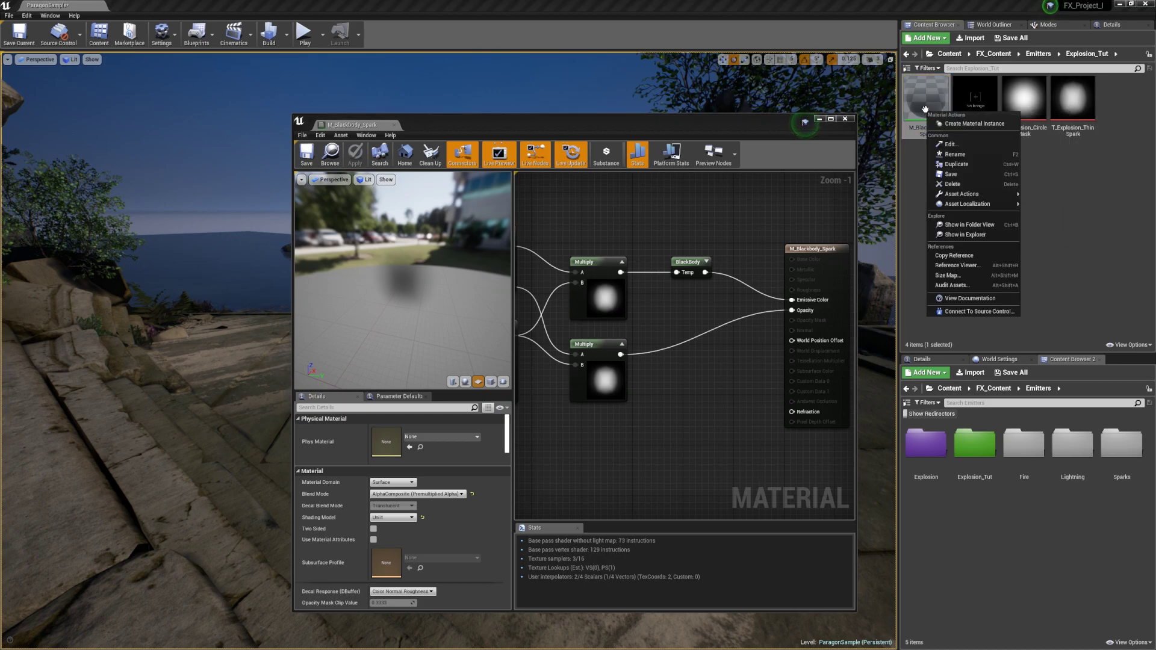
click(971, 124)
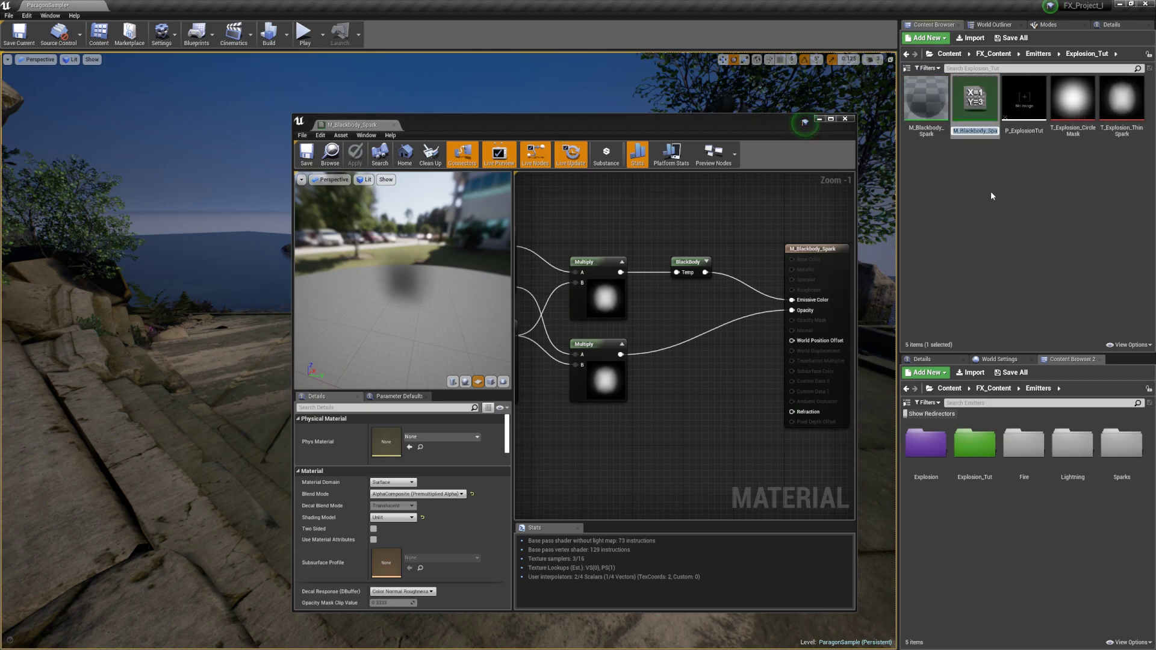
click(992, 179)
click(968, 111)
right_click(970, 122)
click(1001, 196)
click(969, 191)
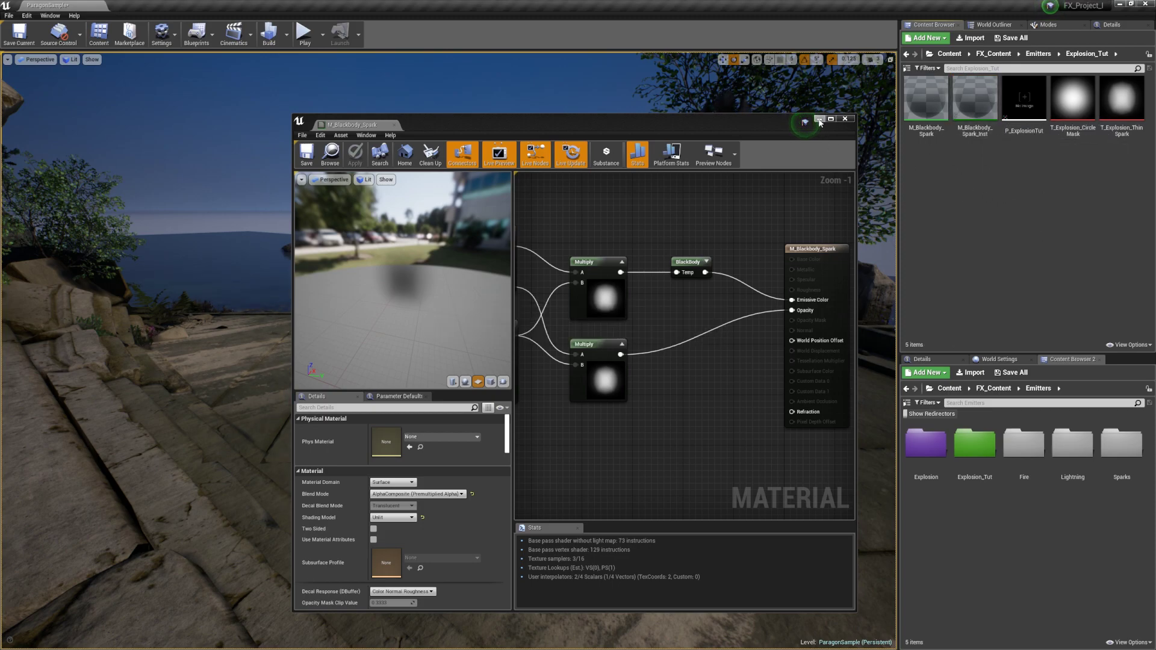
- Open the P_ExplosionTut particle system and add a new sprite emitter beside the existing ones
double_click(1025, 114)
right_click(692, 219)
click(735, 224)
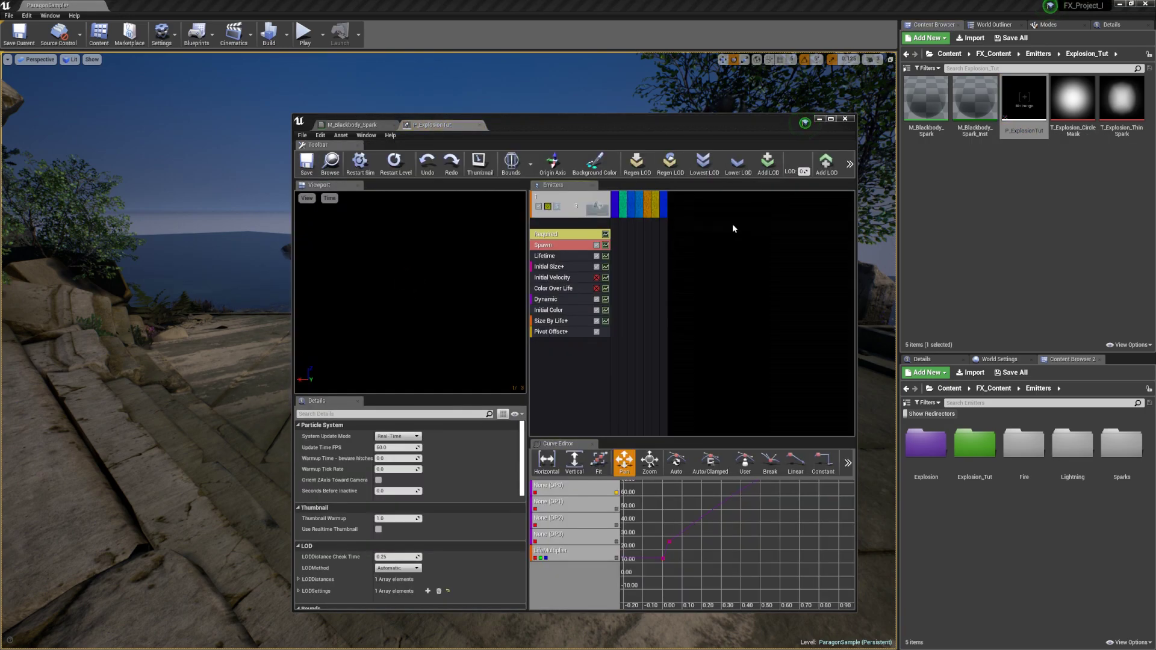
click(711, 222)
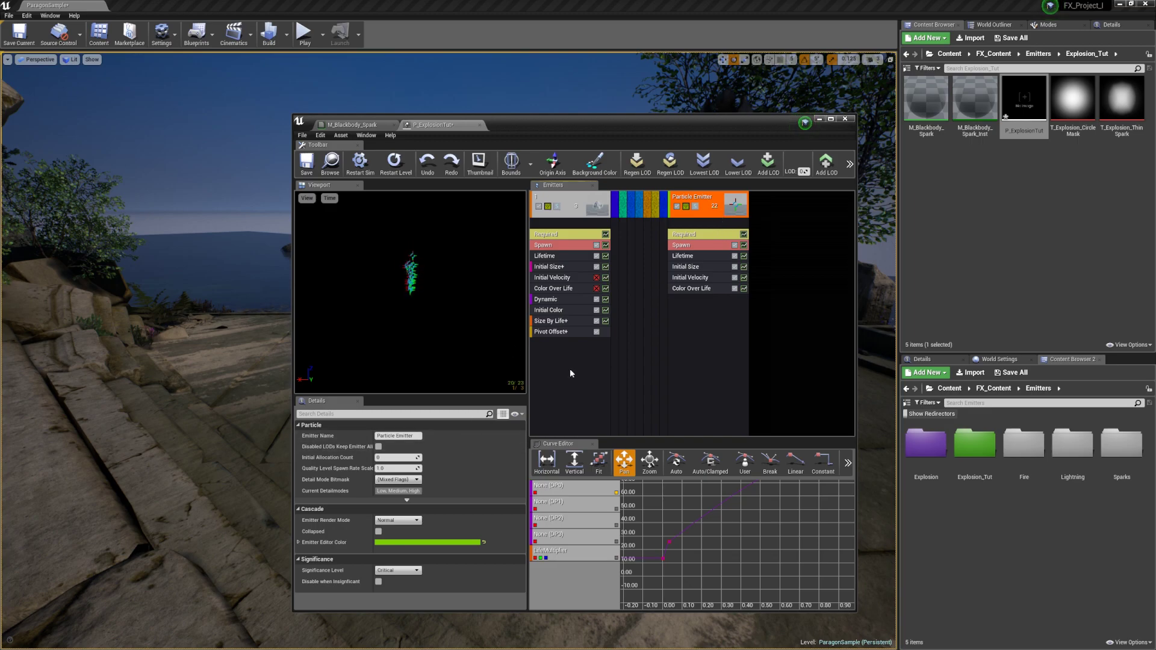
- Assign M_Blackbody_Spark_Inst as the new emitter's required material and solo that emitter
click(723, 233)
drag(975, 99, 395, 449)
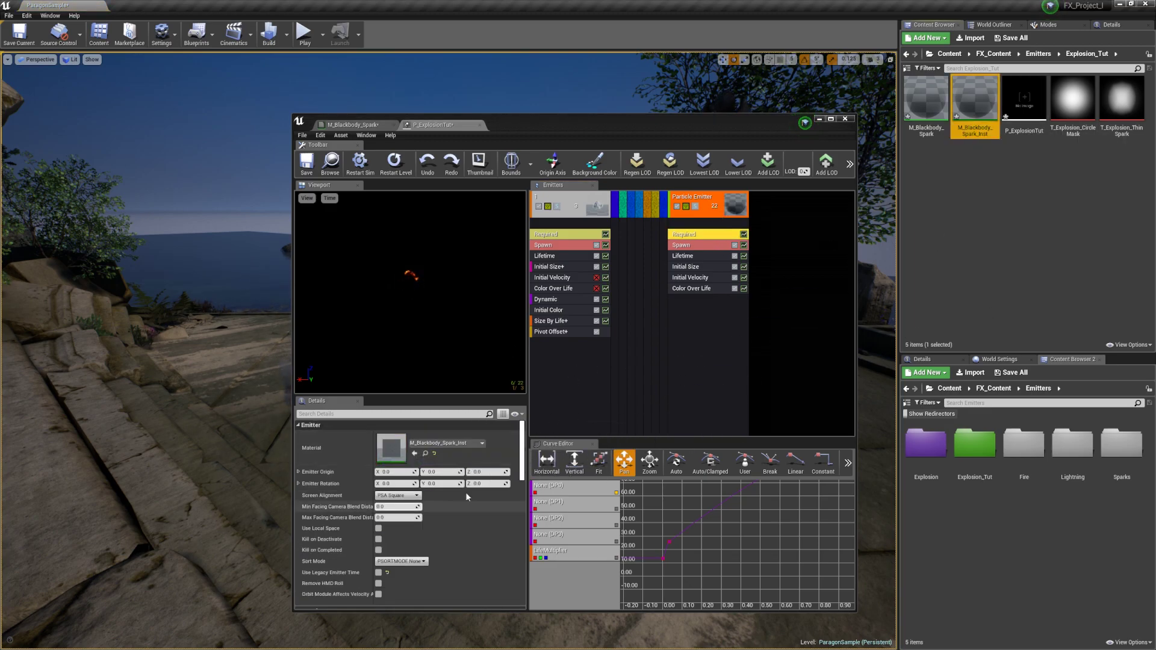
click(696, 206)
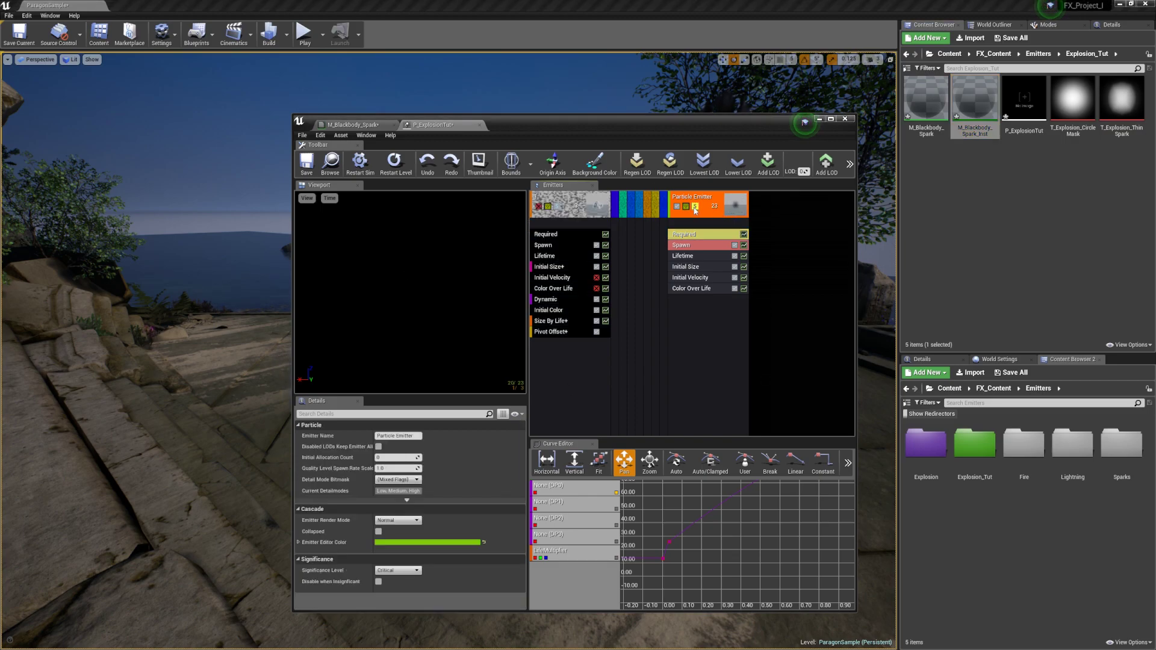
- Replace the new emitter's Color Over Life module with an Initial Color module
click(686, 289)
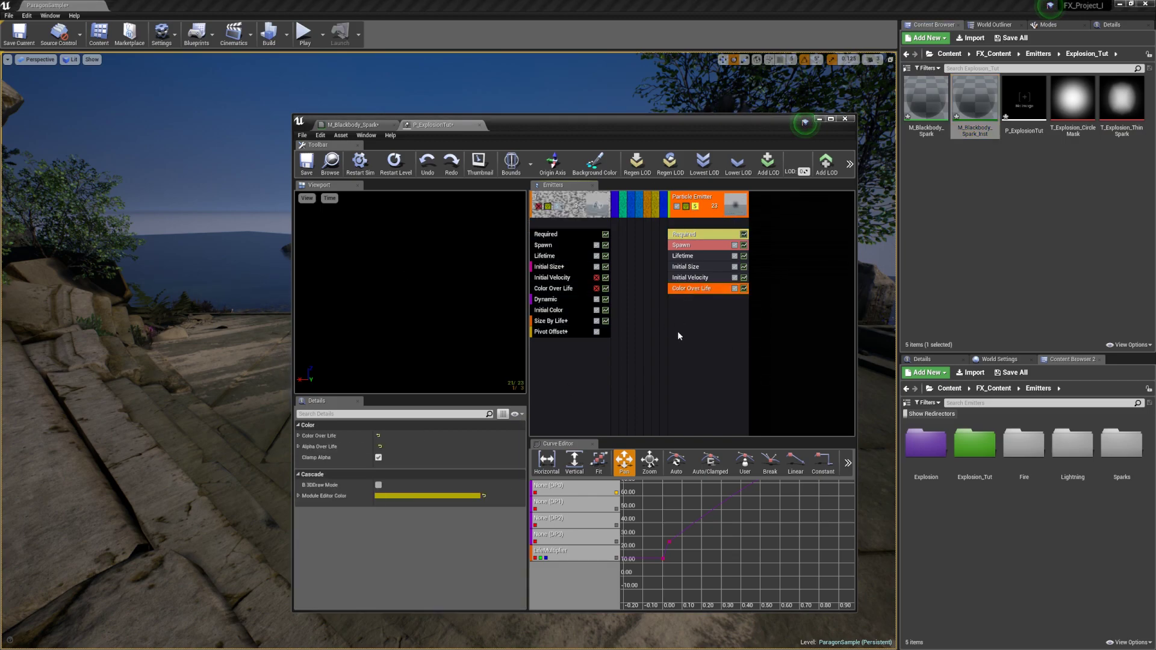
key(Delete)
right_click(677, 297)
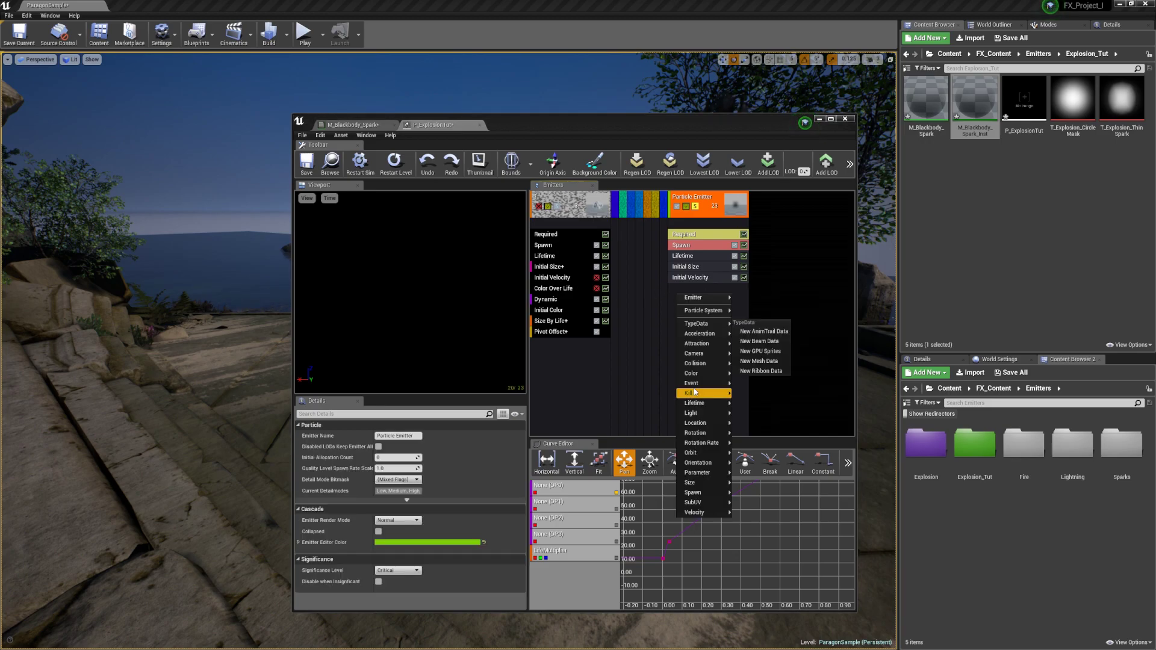
mouse_move(710, 374)
click(765, 374)
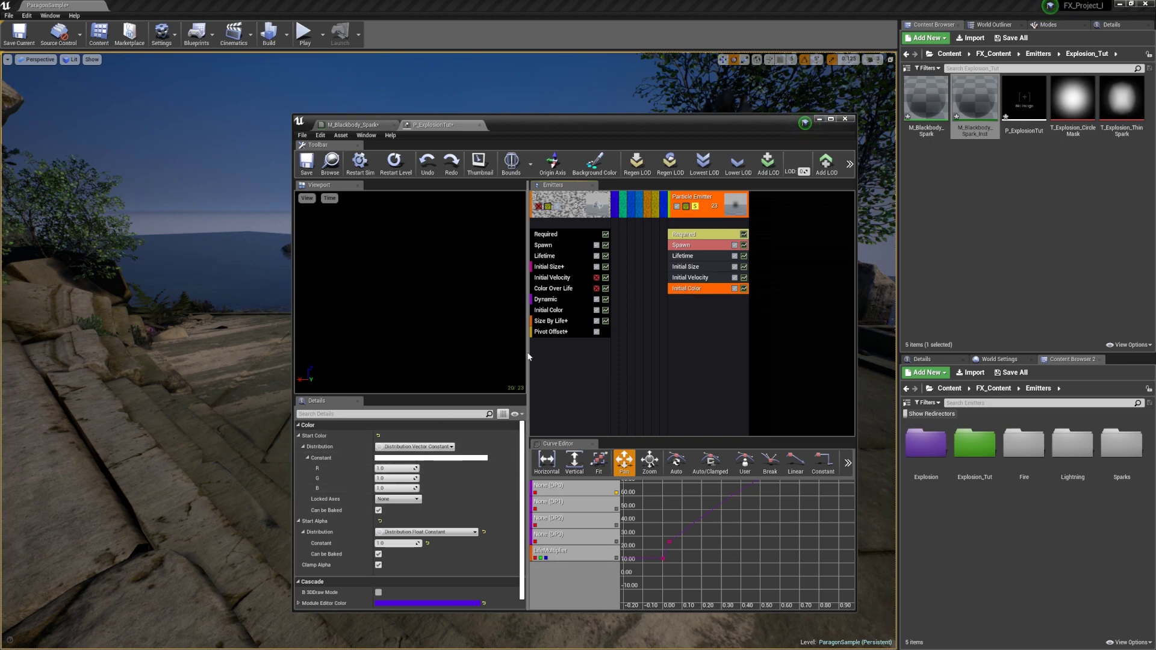
- Set the Initial Color module's constant Start Color to 4500 for R, G and B, turn off solo, and save
click(392, 478)
text(4500)
key(Tab)
text(4500)
key(Return)
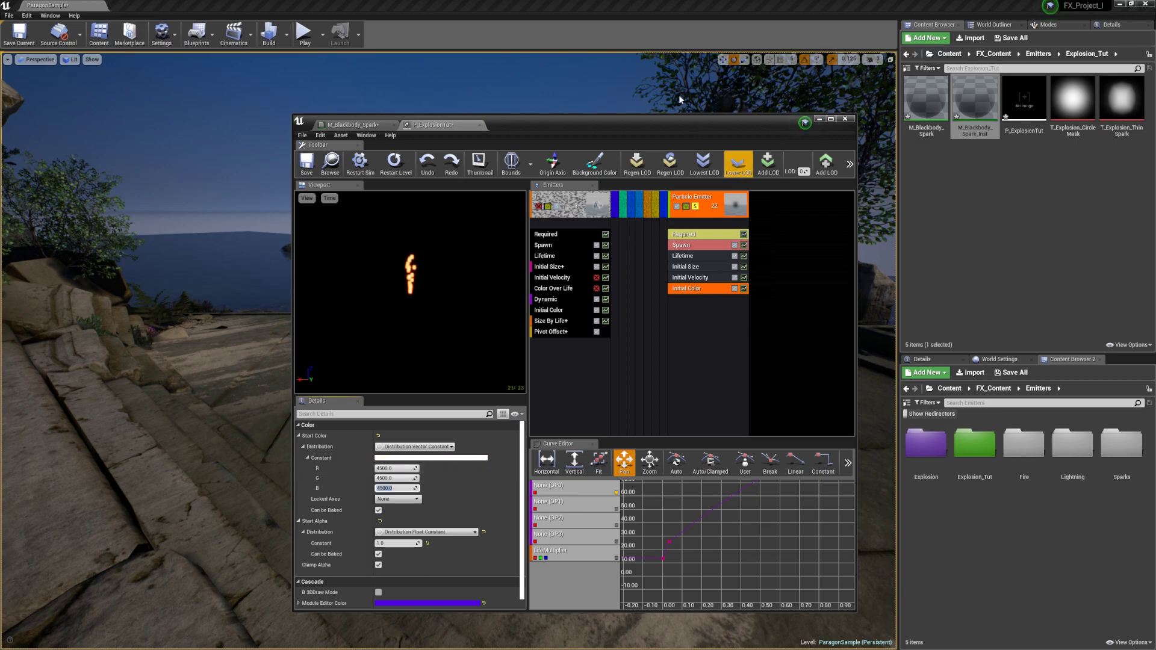
click(720, 325)
click(304, 173)
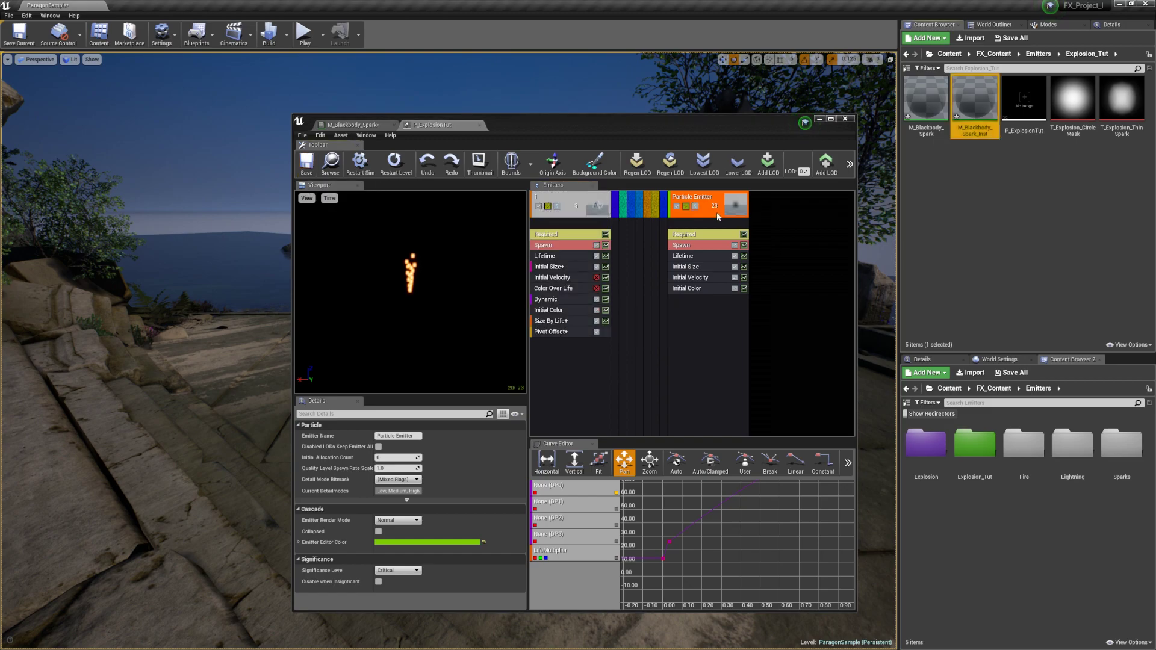
- Rename the new particle emitter as sparks
right_click(702, 200)
click(692, 197)
click(398, 435)
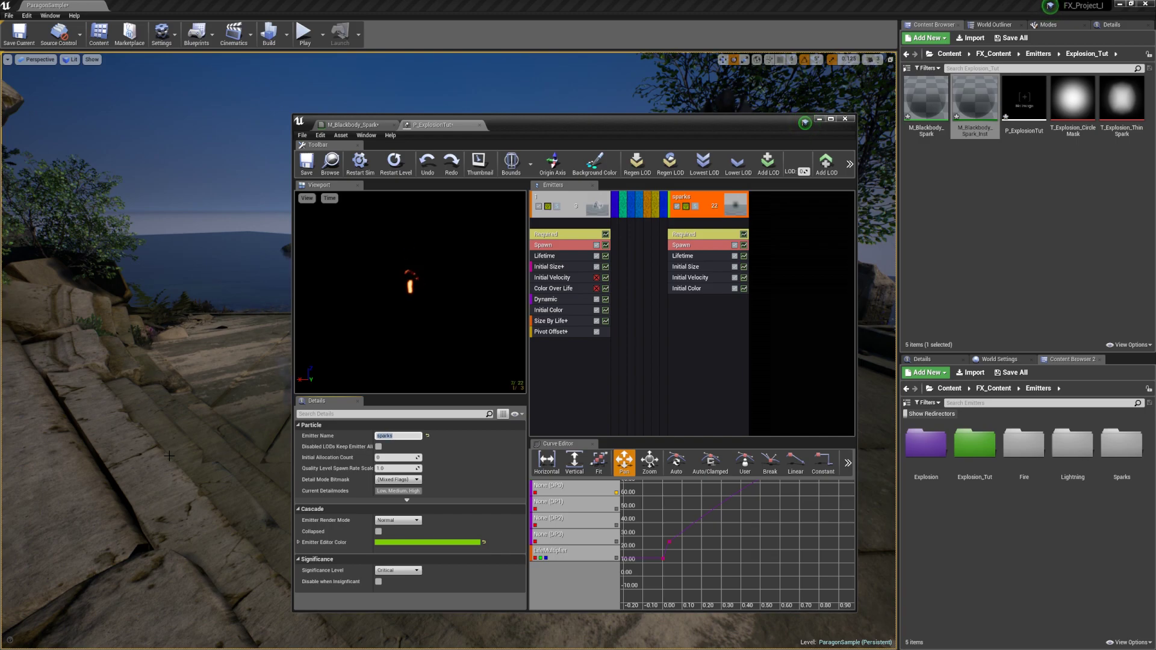
- Add GPU Sprites type data to the sparks emitter
right_click(687, 224)
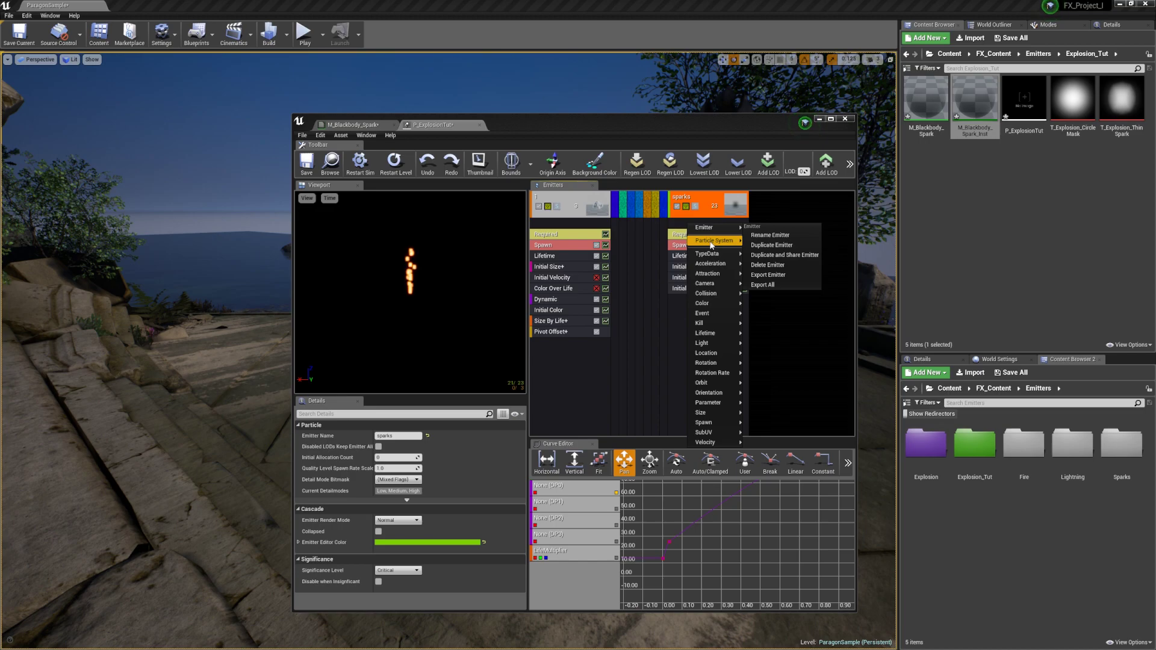
mouse_move(711, 245)
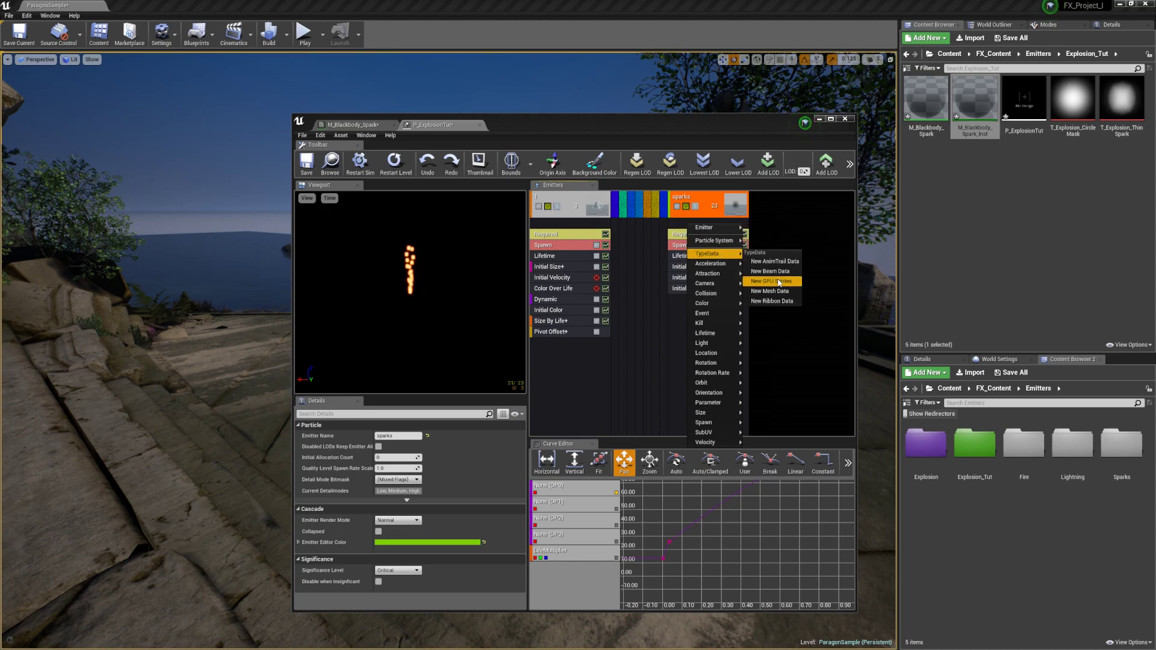
click(778, 282)
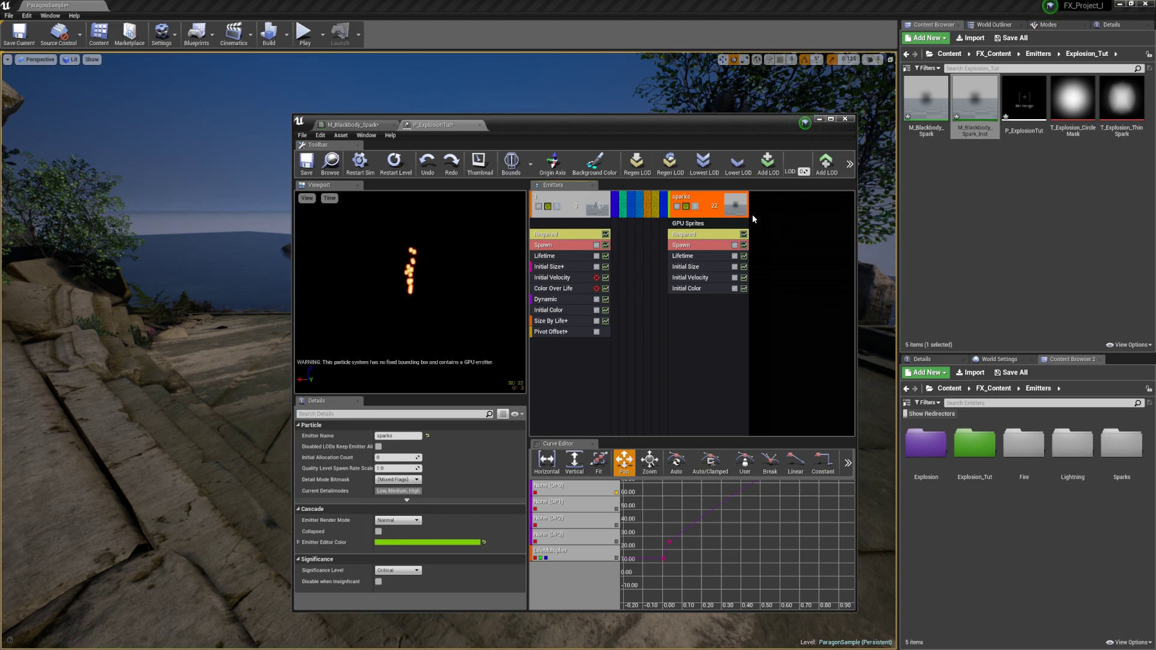
- Enable the particle system's fixed relative bounding box and move the editor window off the explosion in the level
click(776, 229)
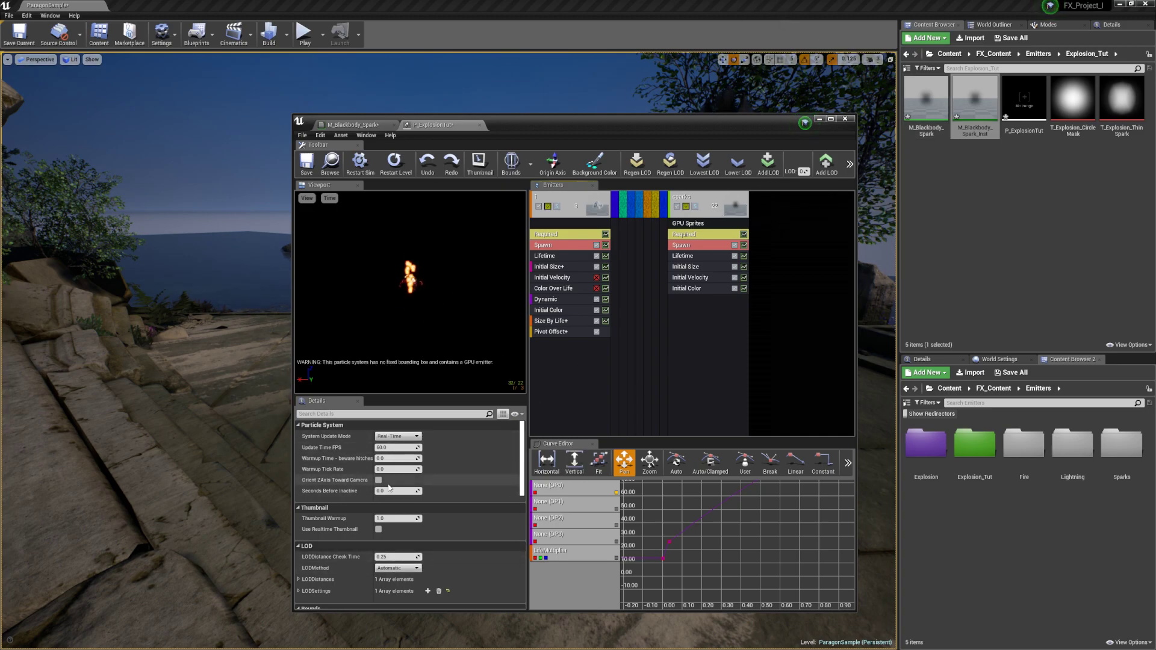
scroll(423, 504, down, 4)
scroll(422, 503, down, 2)
click(379, 461)
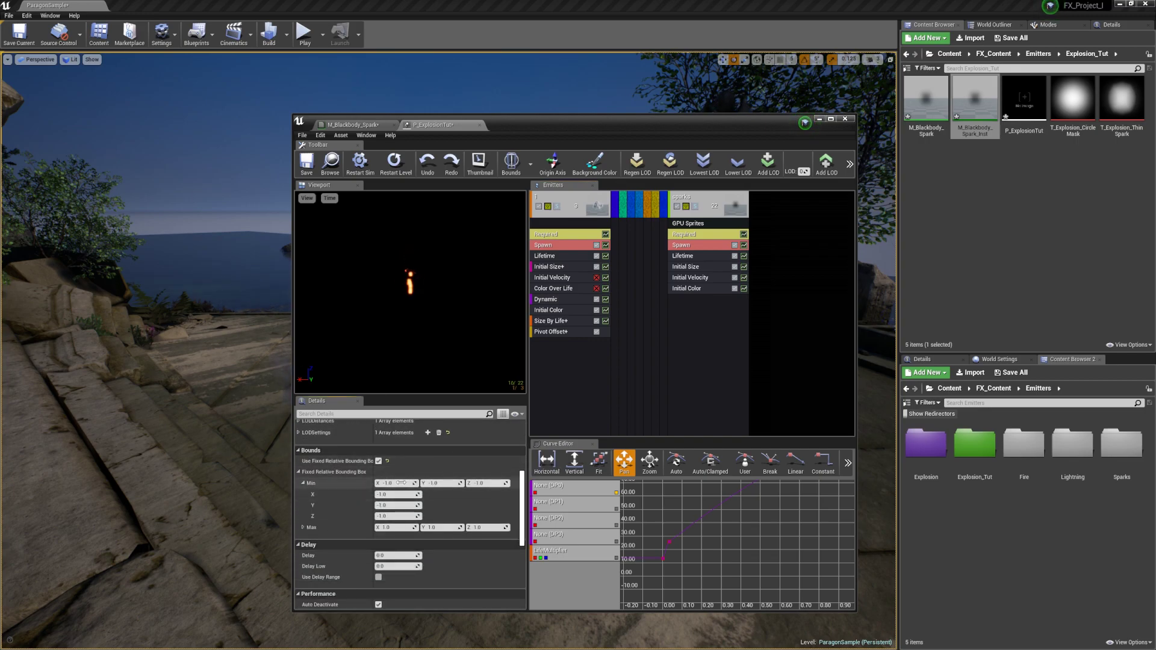
drag(519, 126, 707, 68)
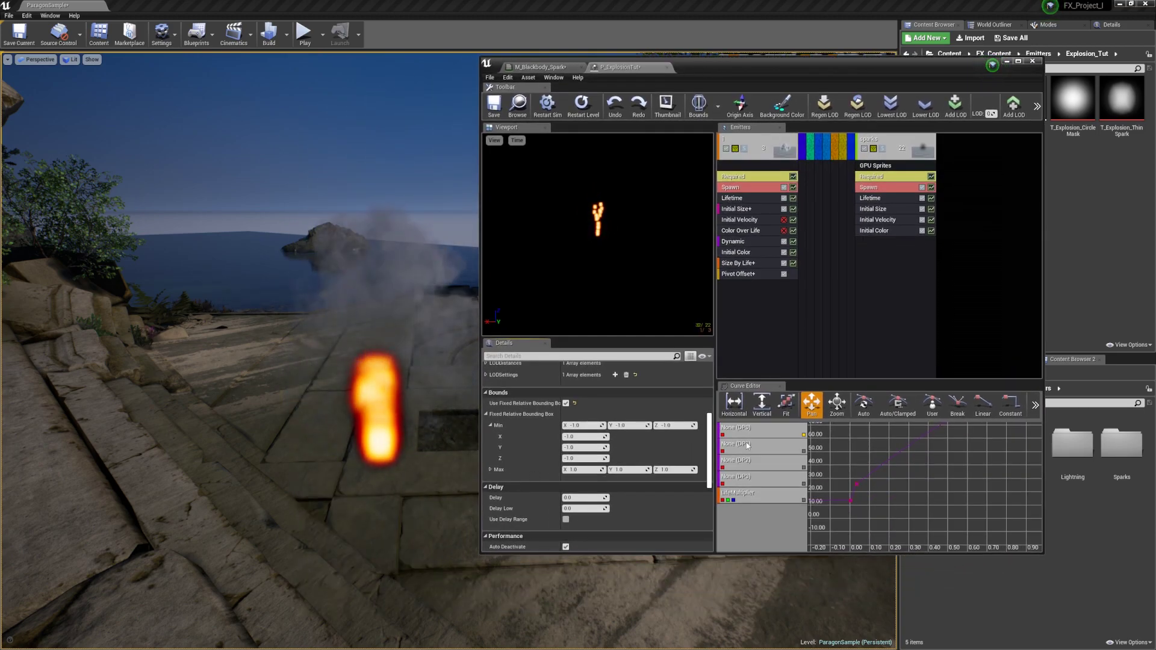
- Set the fixed bounding box minimum to X -500, Y -500 and Z -100
click(583, 426)
text(-500)
key(Tab)
text(-500)
key(Tab)
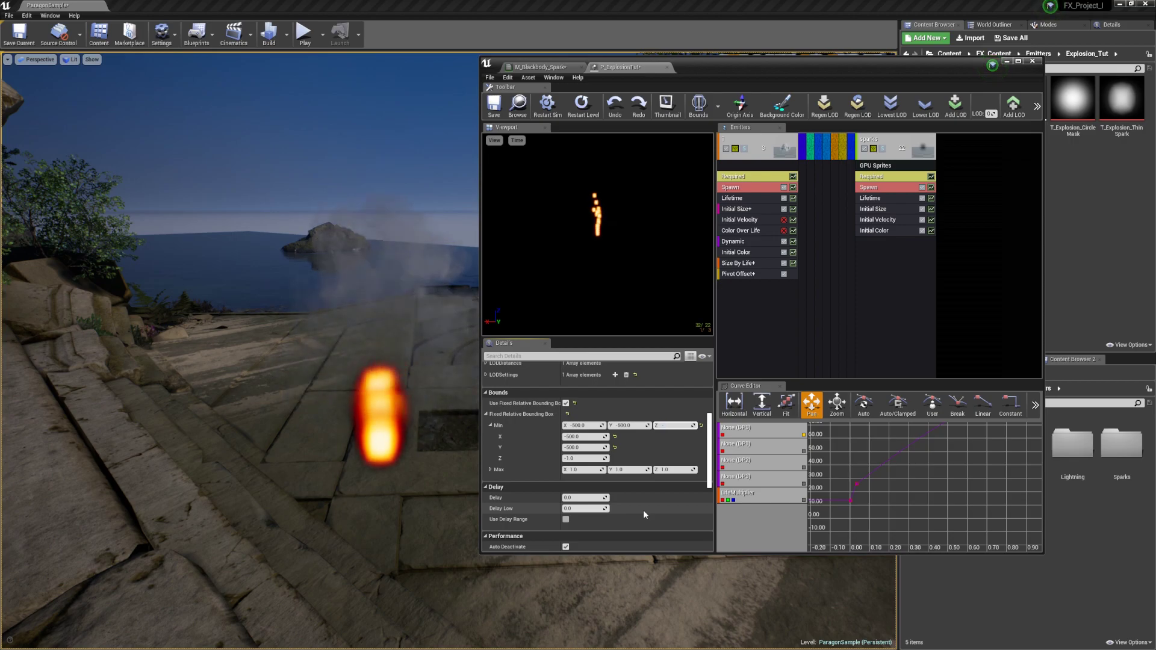
text(-100)
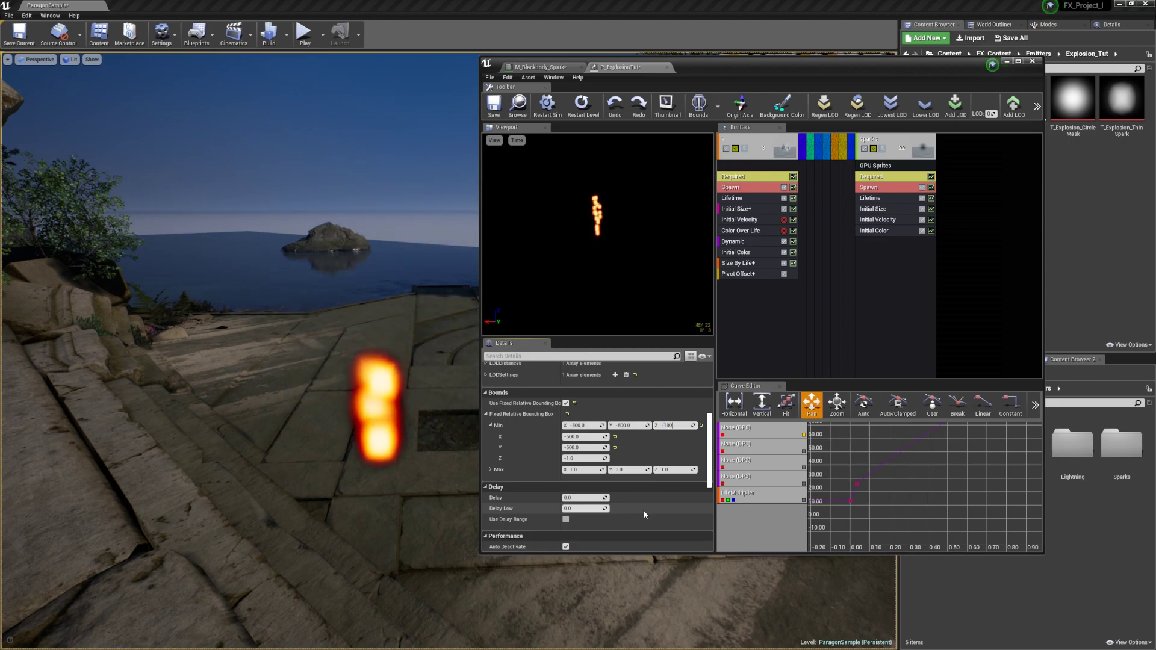
key(Tab)
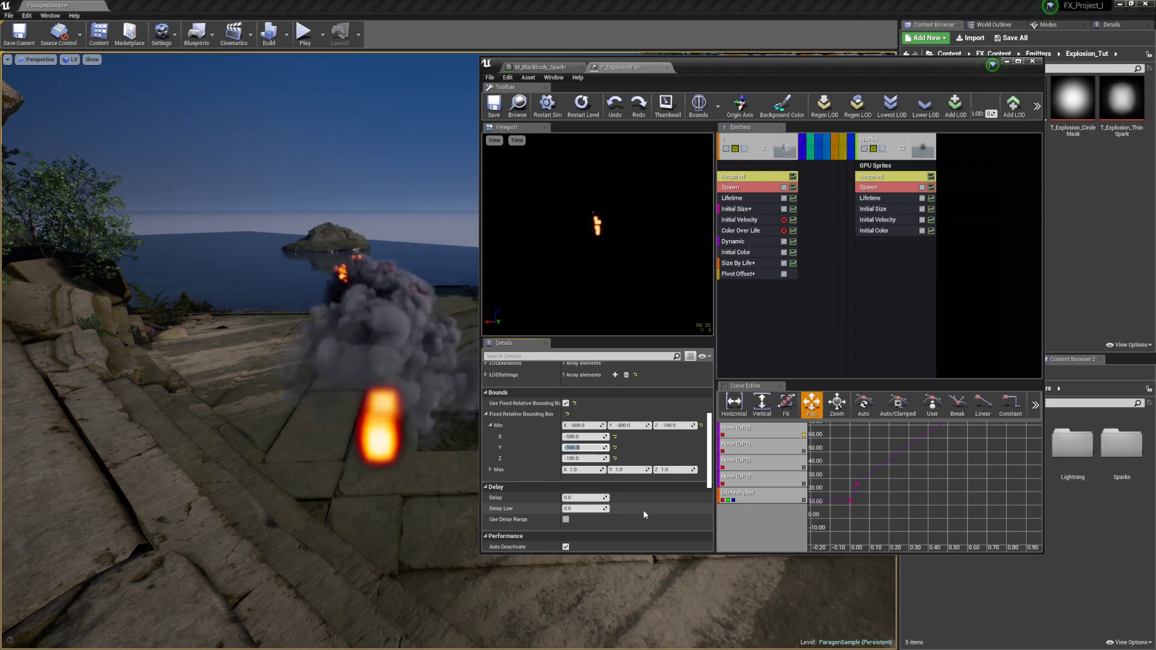
- Set the fixed bounding box maximum to 500 on X, Y and Z
text(500)
key(Tab)
text(500)
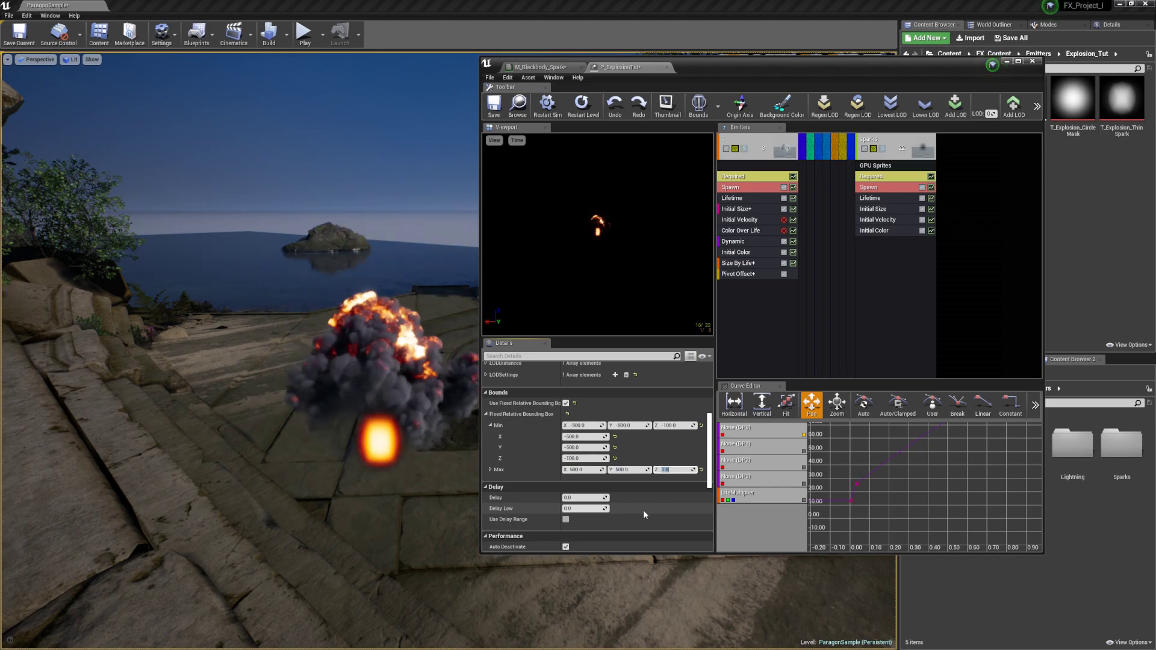
key(Tab)
text(500)
key(Return)
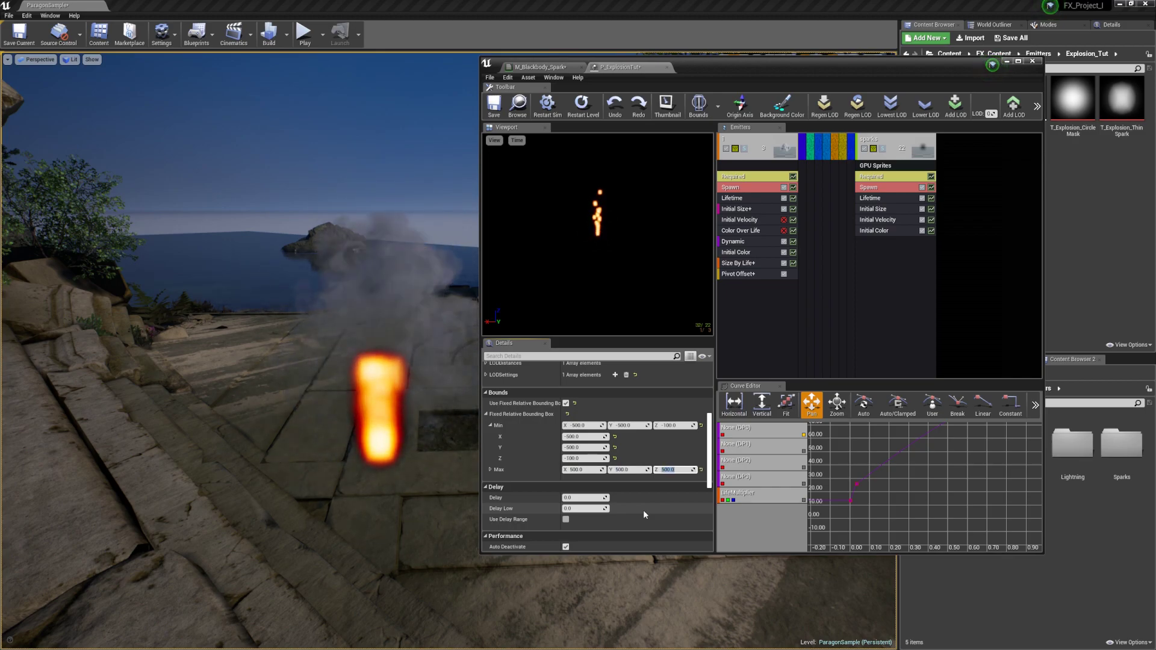
- Show the Bounds display in the level viewport to inspect the effect's bounding box, and hide it again
click(92, 61)
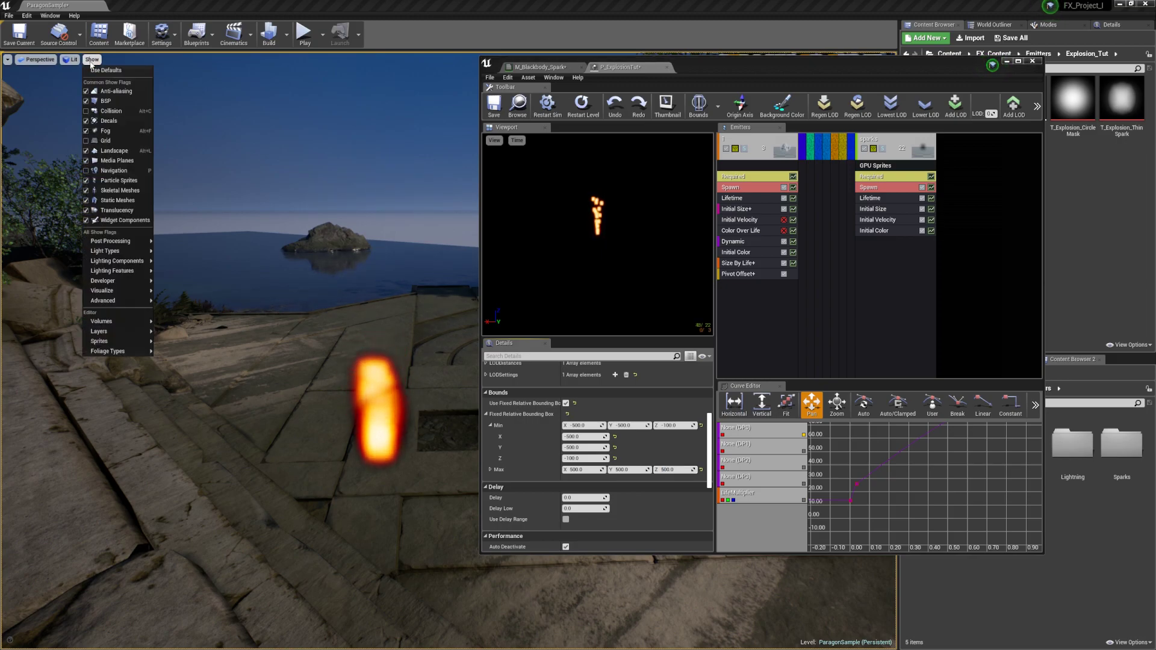
click(73, 60)
click(74, 60)
click(92, 60)
click(92, 60)
mouse_move(143, 253)
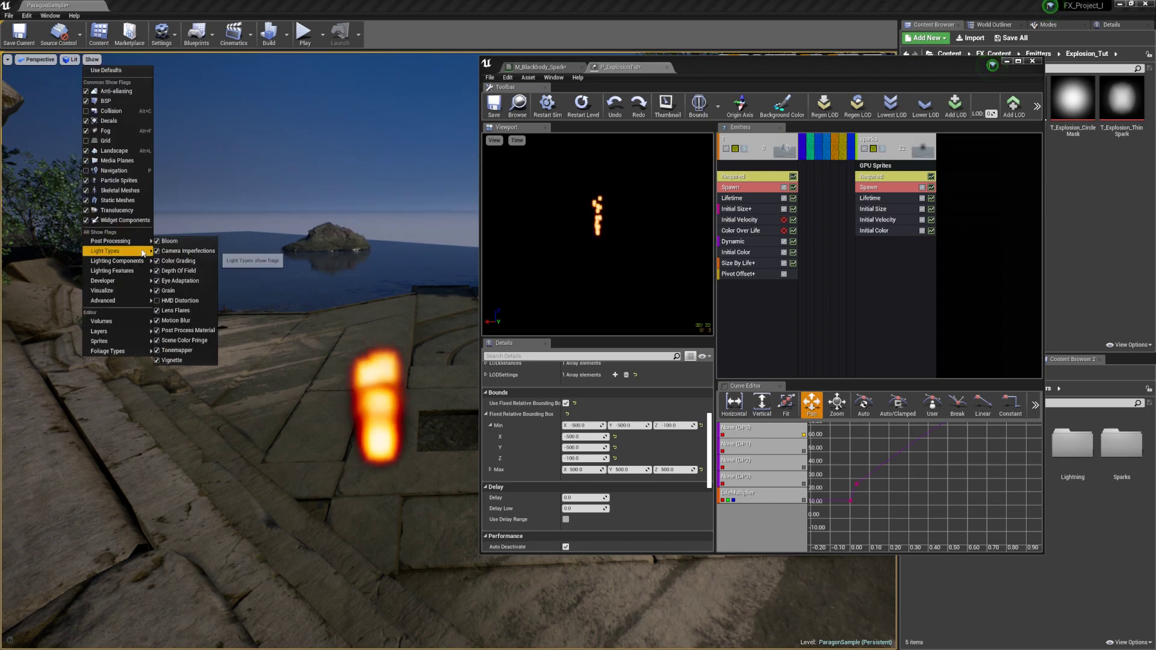
mouse_move(142, 303)
click(182, 306)
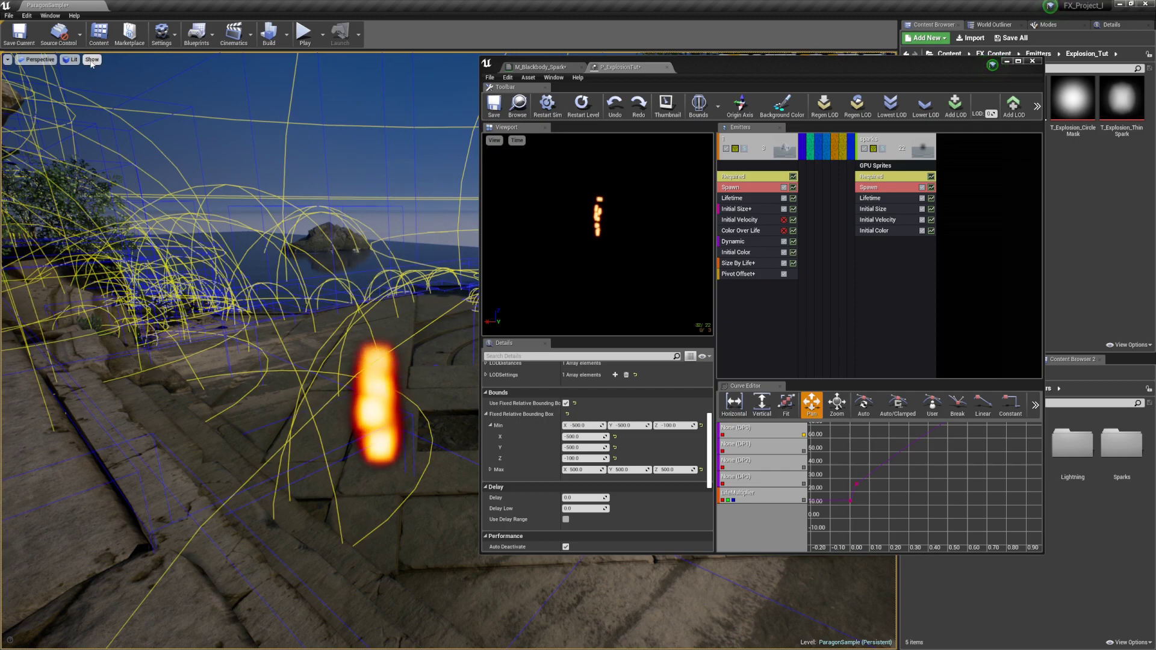
click(92, 60)
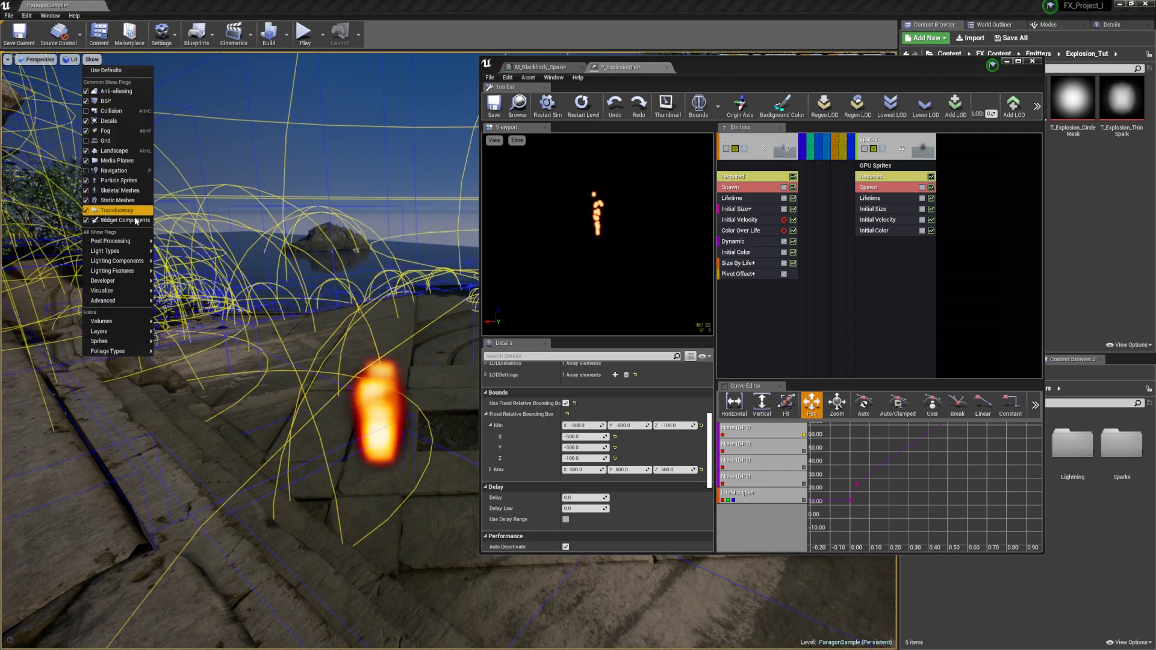
mouse_move(123, 302)
click(171, 307)
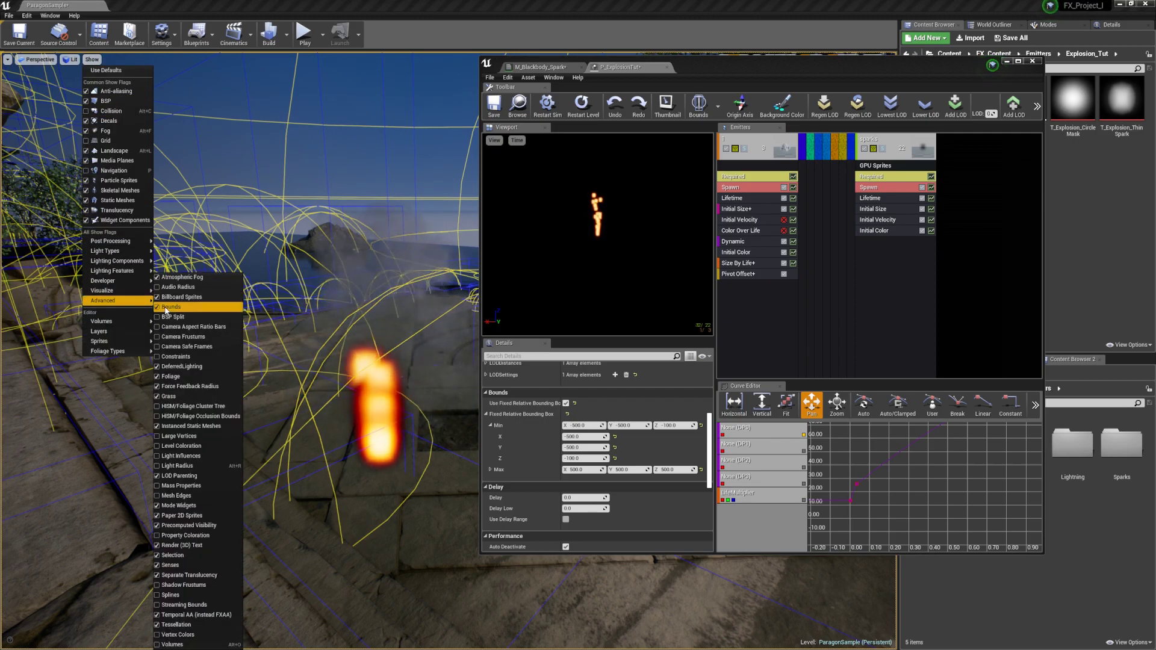
- Save the P_ExplosionTut particle system with its new bounds
click(901, 306)
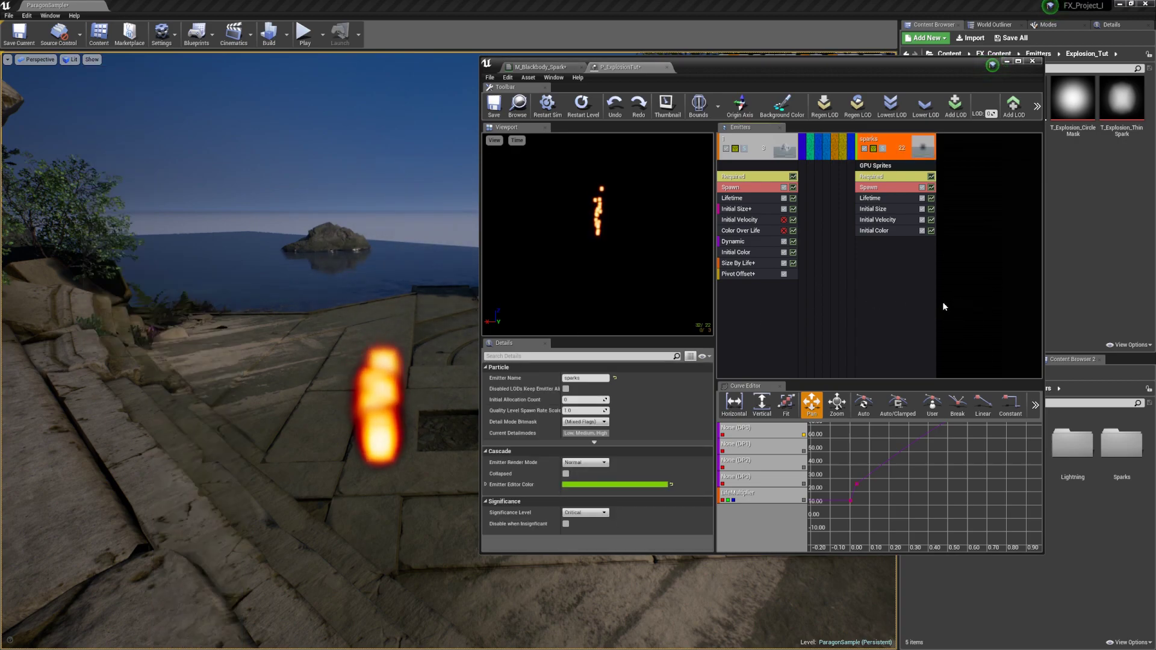
click(494, 104)
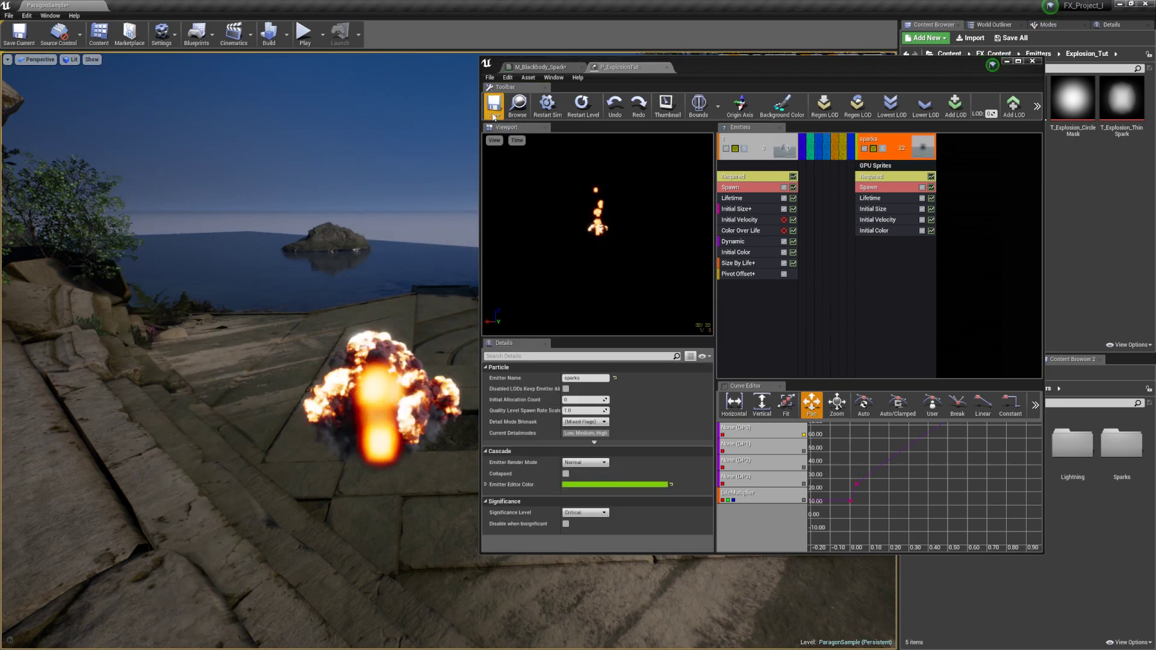
click(913, 267)
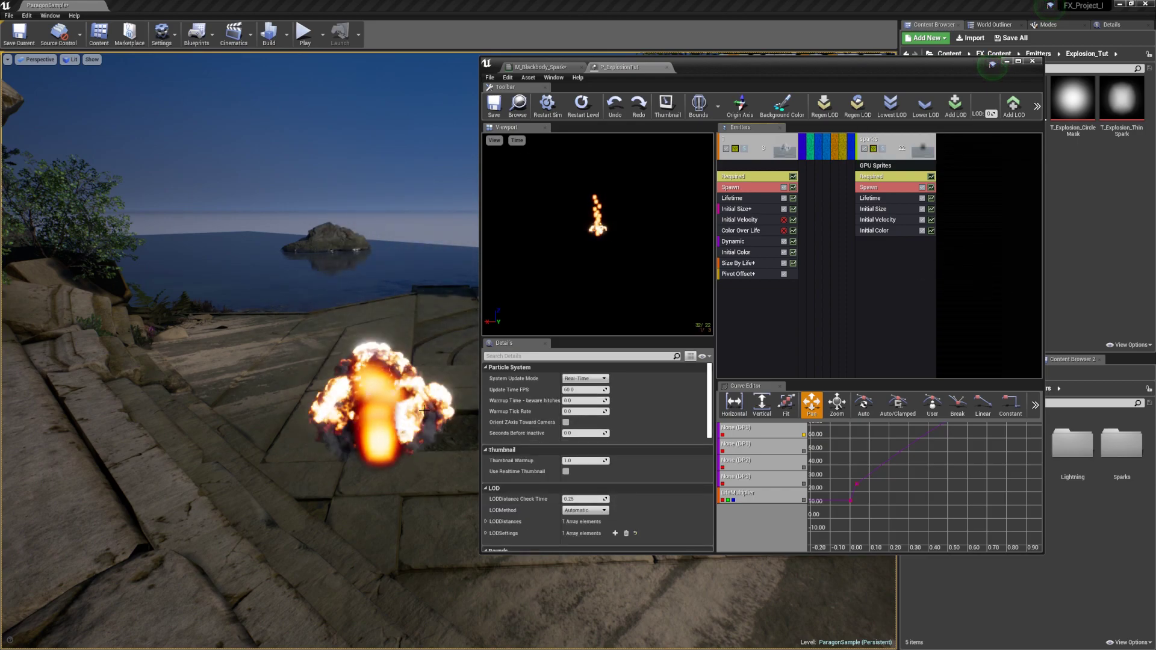
- Add a Velocity Cone module to the sparks emitter and delete its Initial Velocity module
click(887, 240)
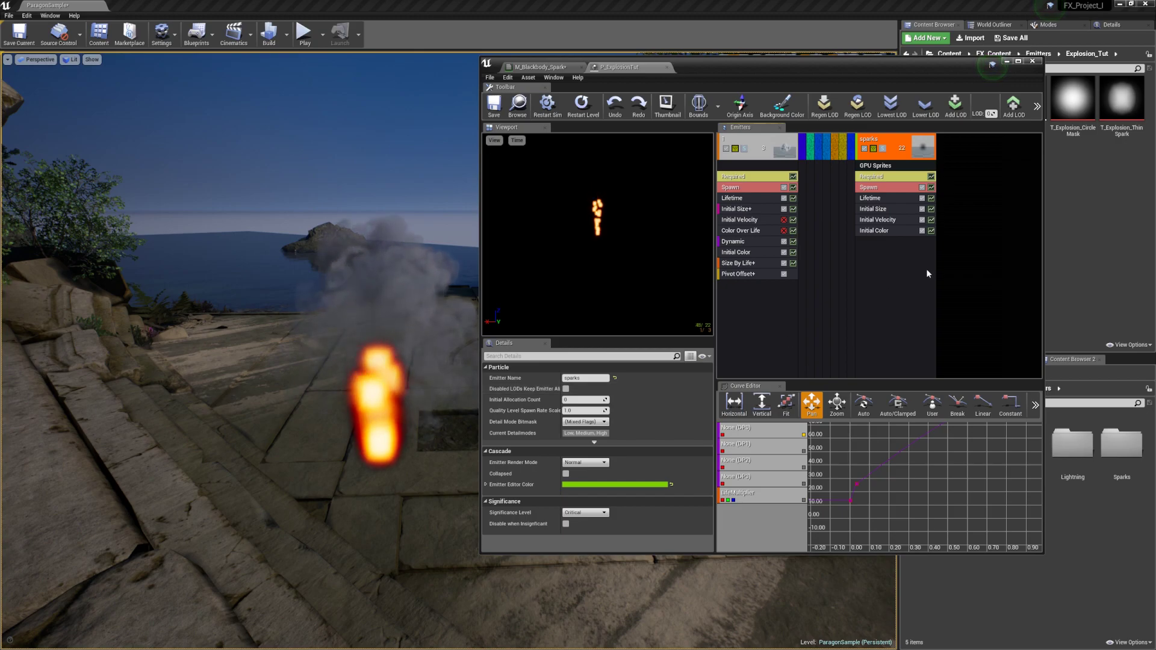
right_click(876, 244)
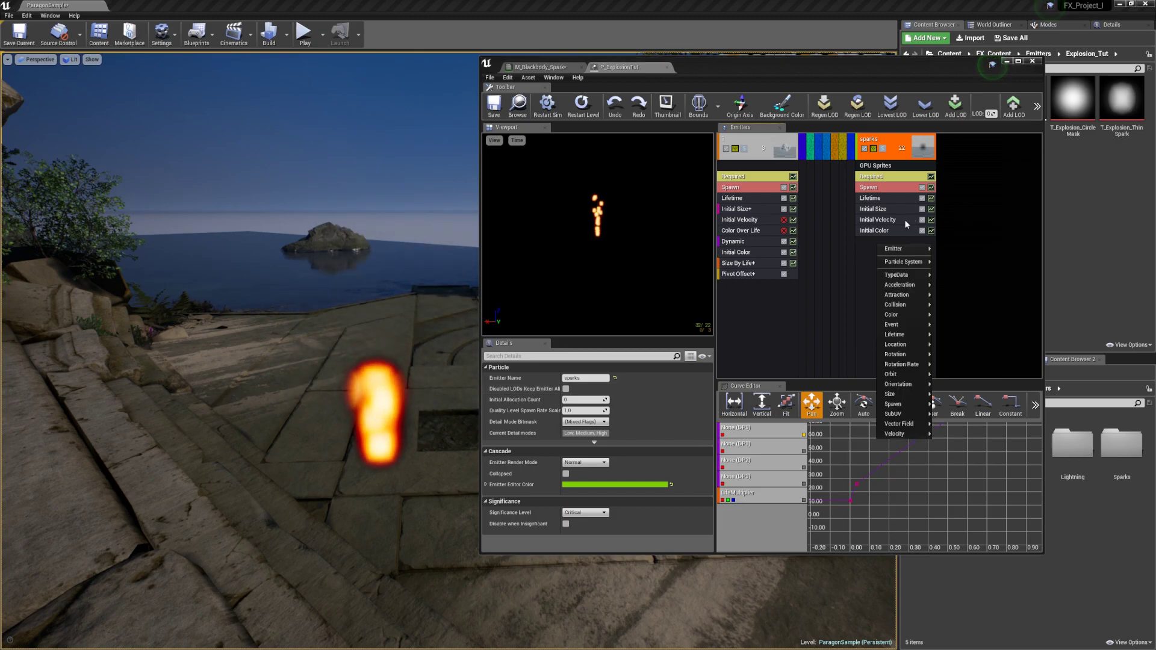
mouse_move(903, 434)
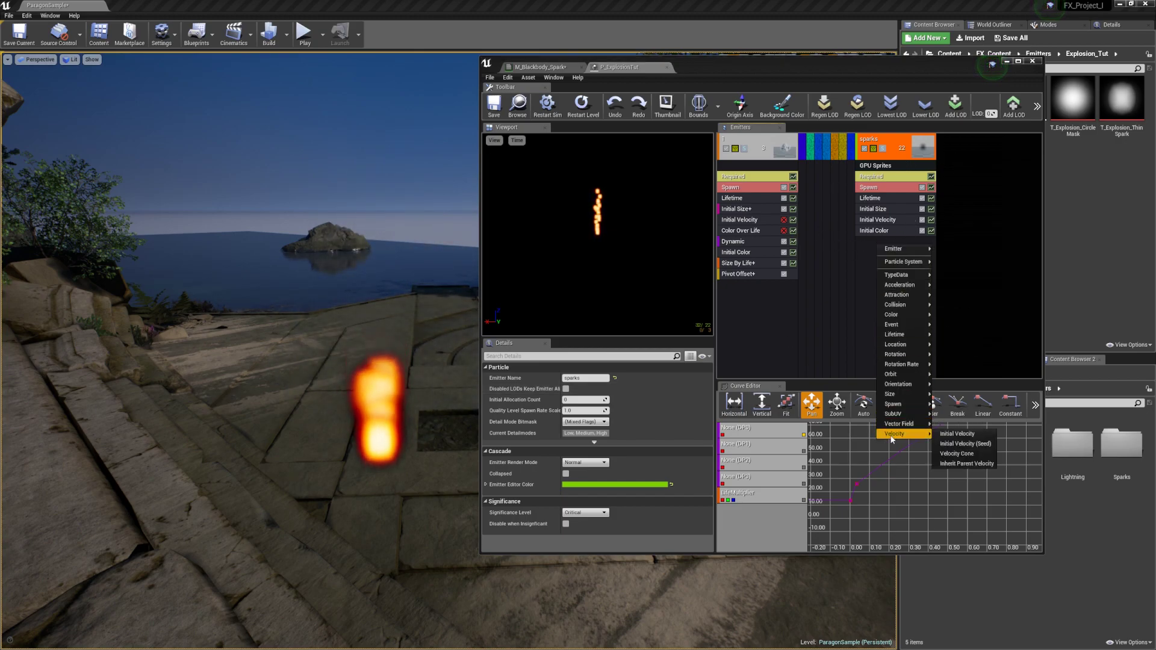
click(962, 455)
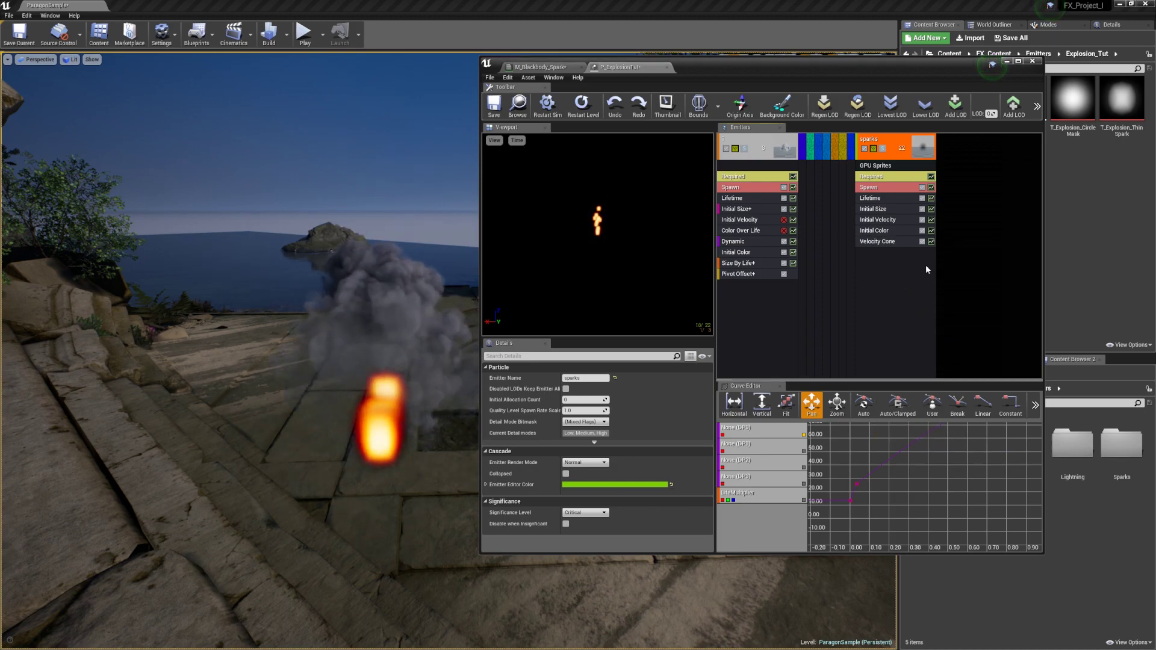
click(889, 243)
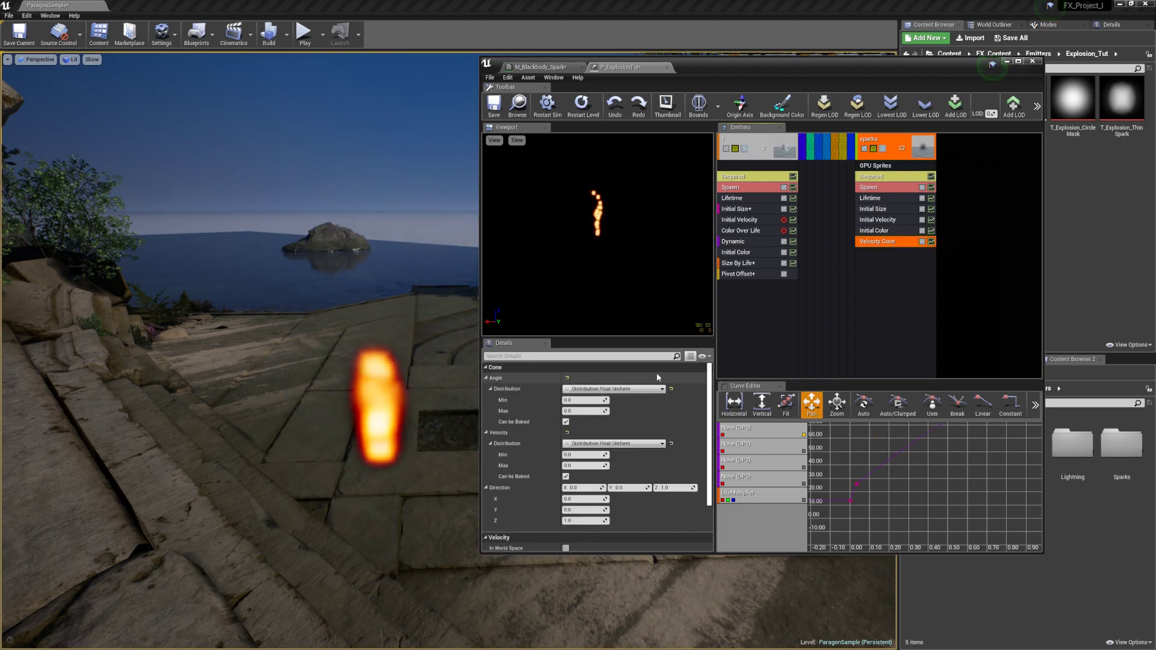
click(886, 220)
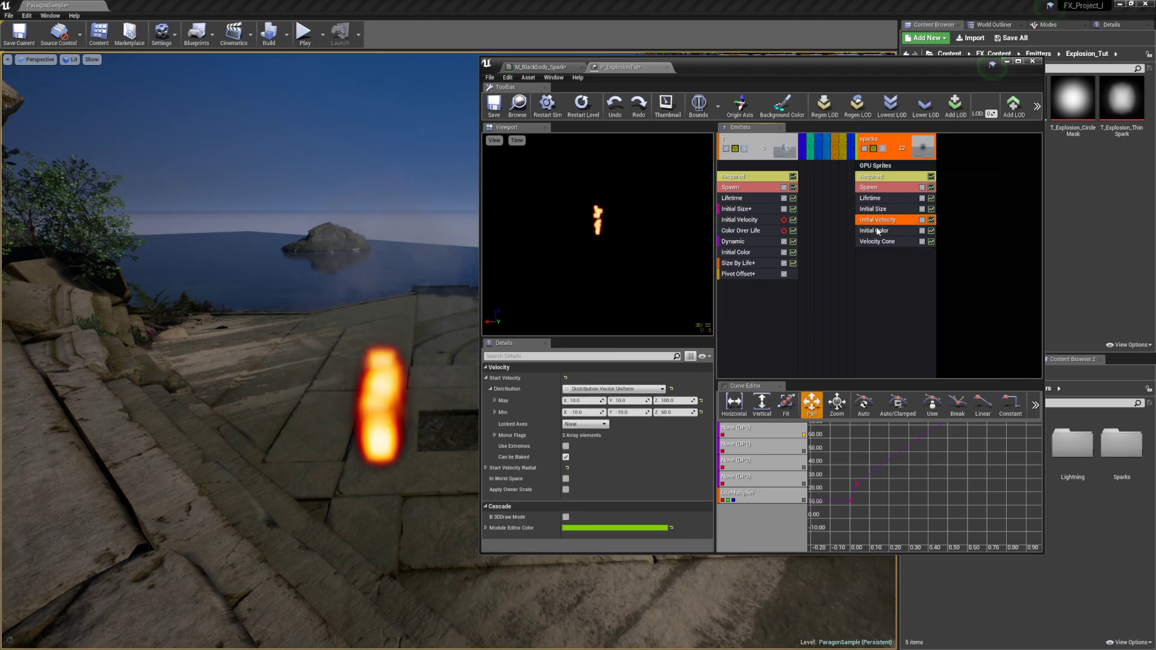
key(Delete)
- Set the Velocity Cone's angle distribution to a minimum of 0.1 and a maximum of 0.25
click(882, 230)
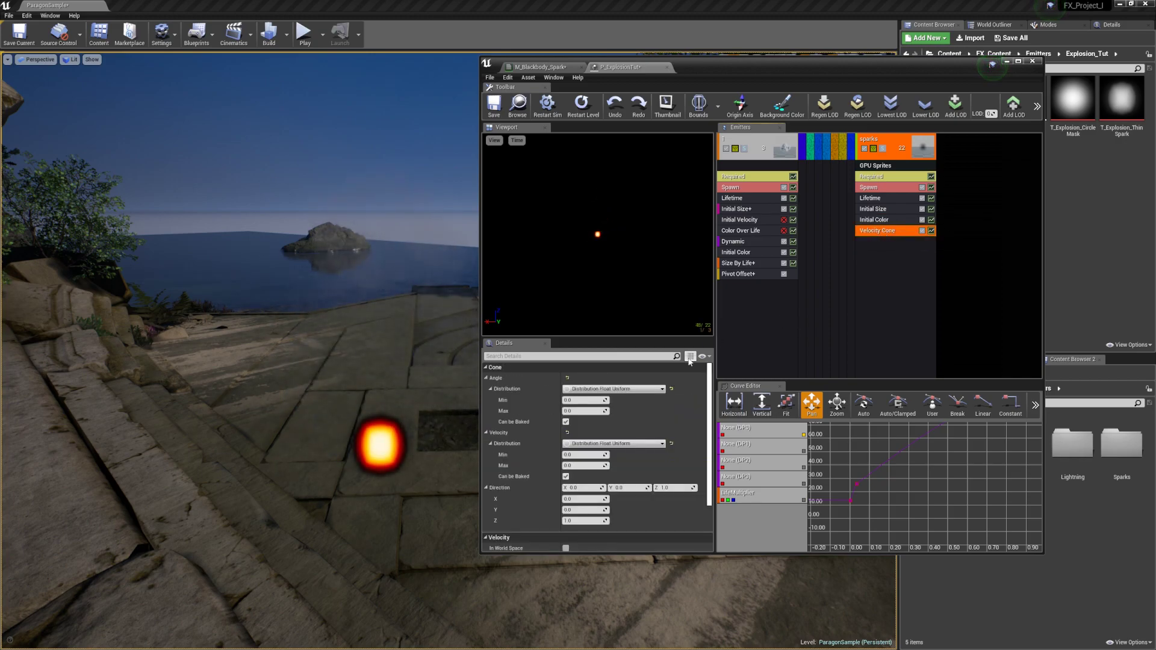
click(581, 401)
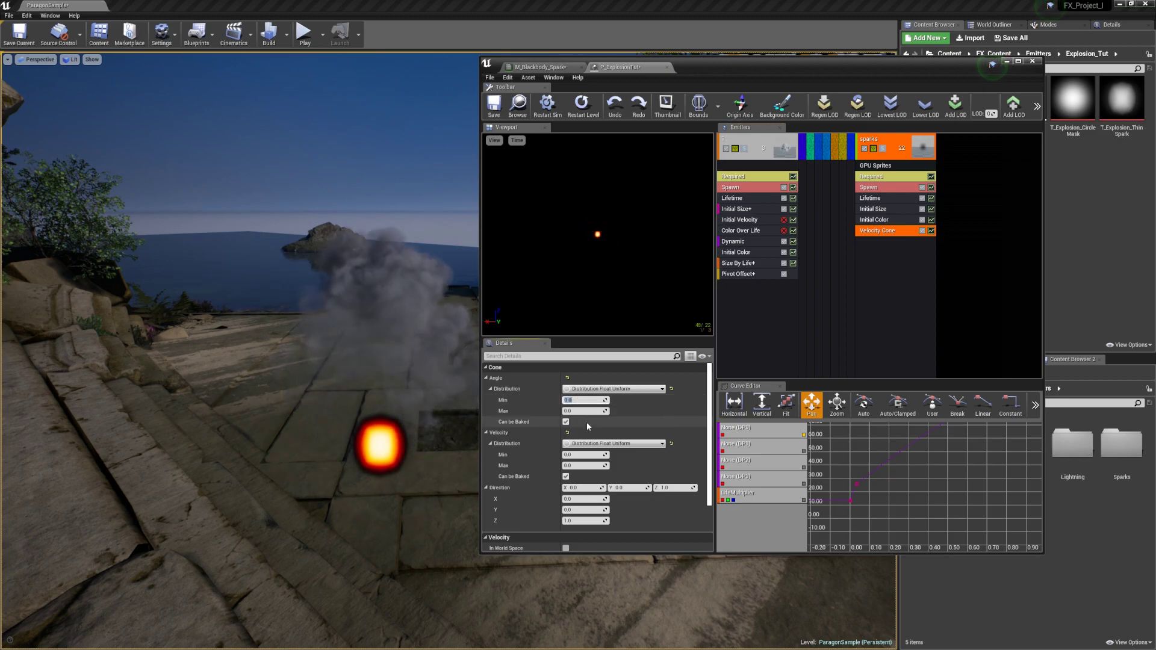
text(0.1)
key(Tab)
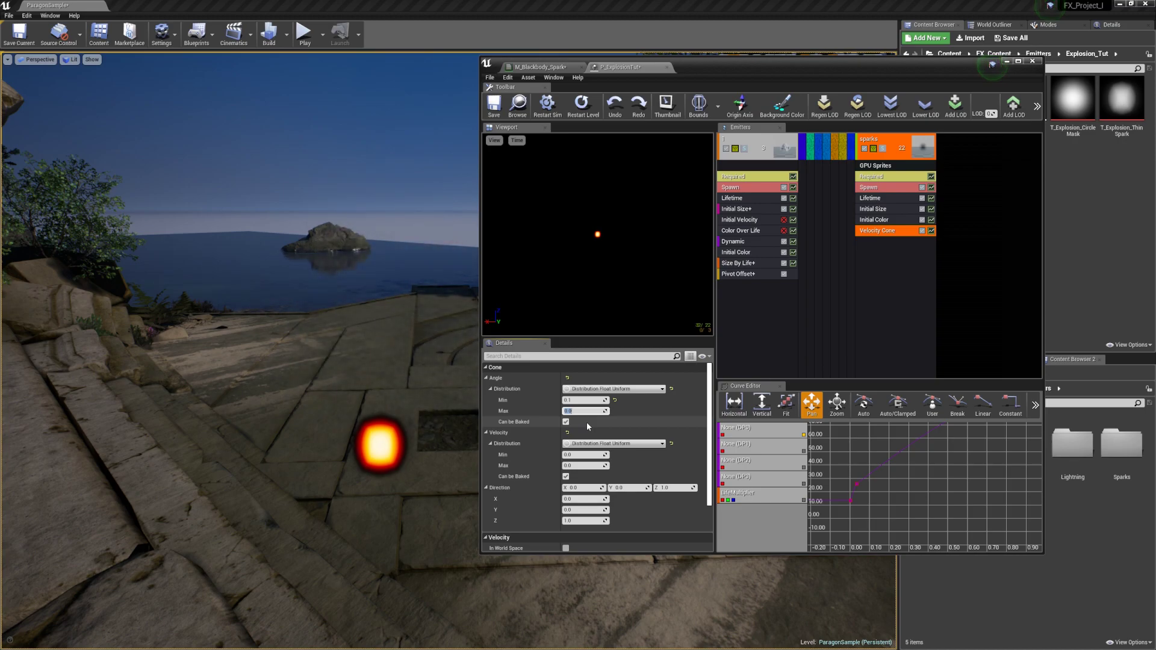
text(.2)
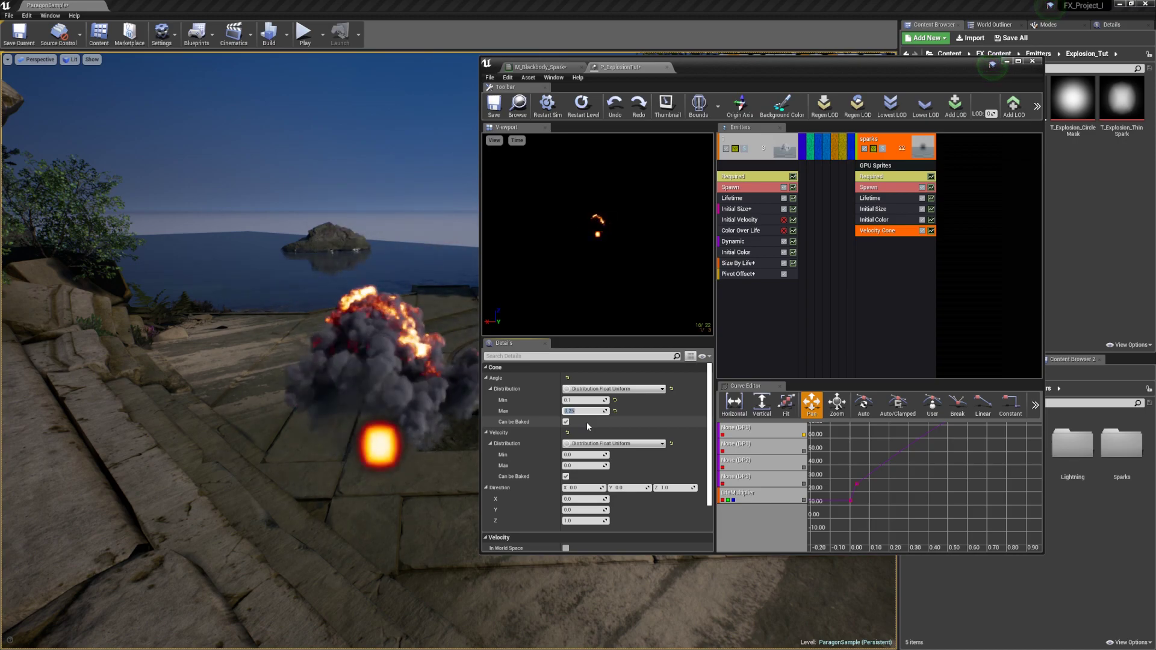
text(5)
key(Return)
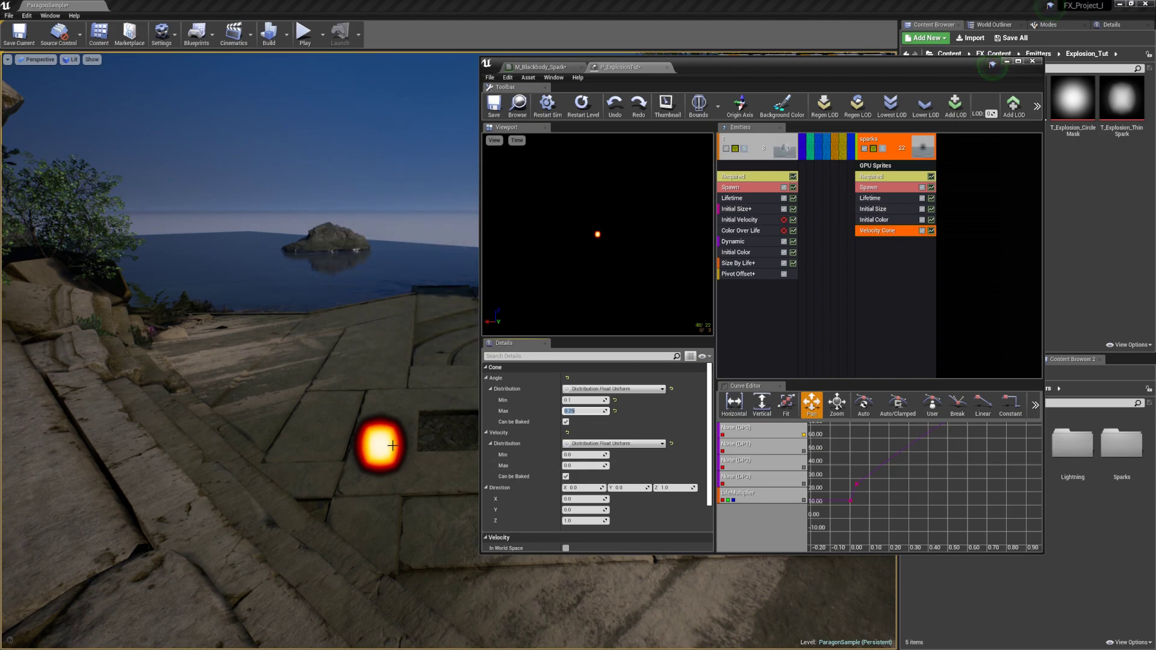
- Set the Velocity Cone's velocity distribution to a minimum of 65 and a maximum of 125
click(588, 466)
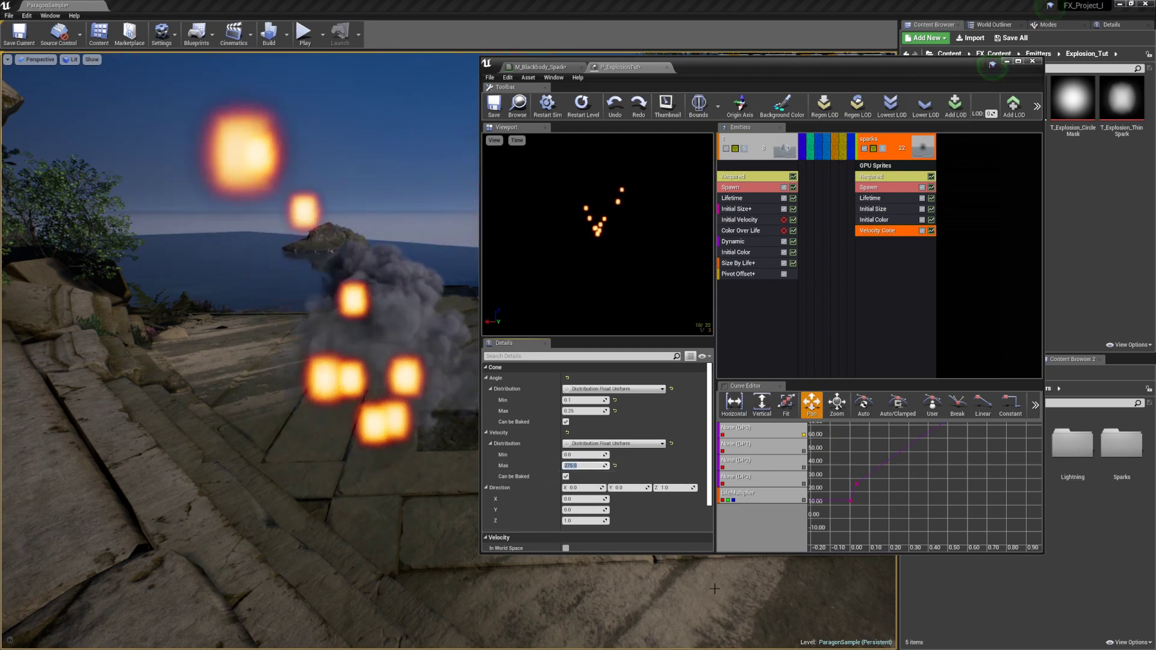
text(125)
click(587, 455)
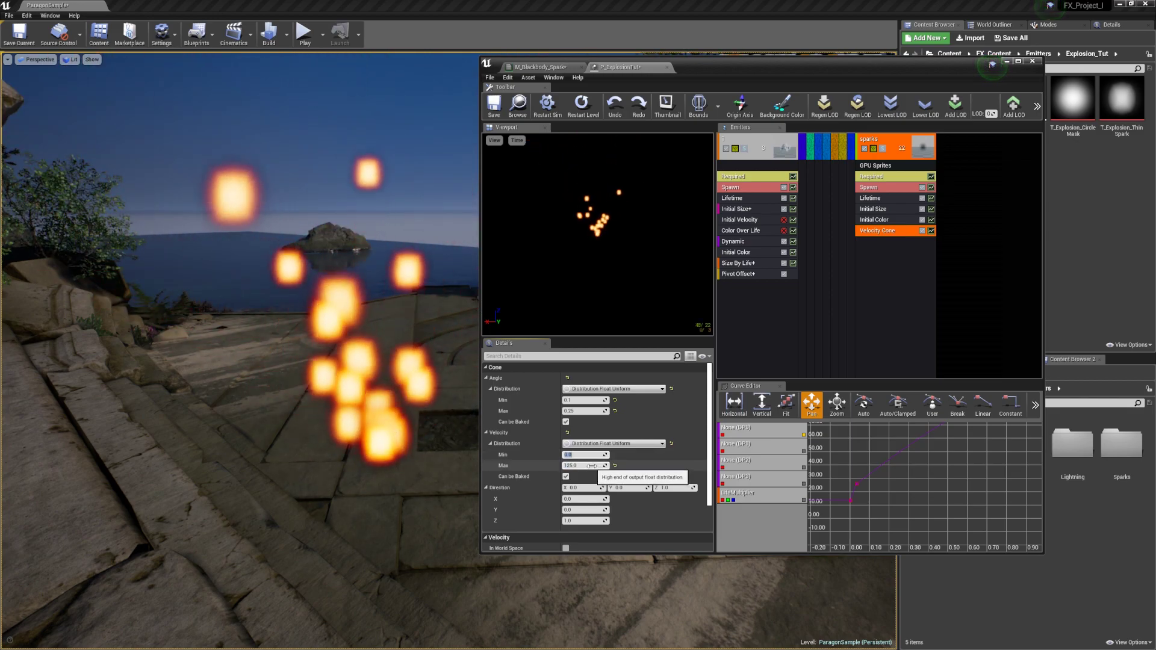
text(65)
key(Tab)
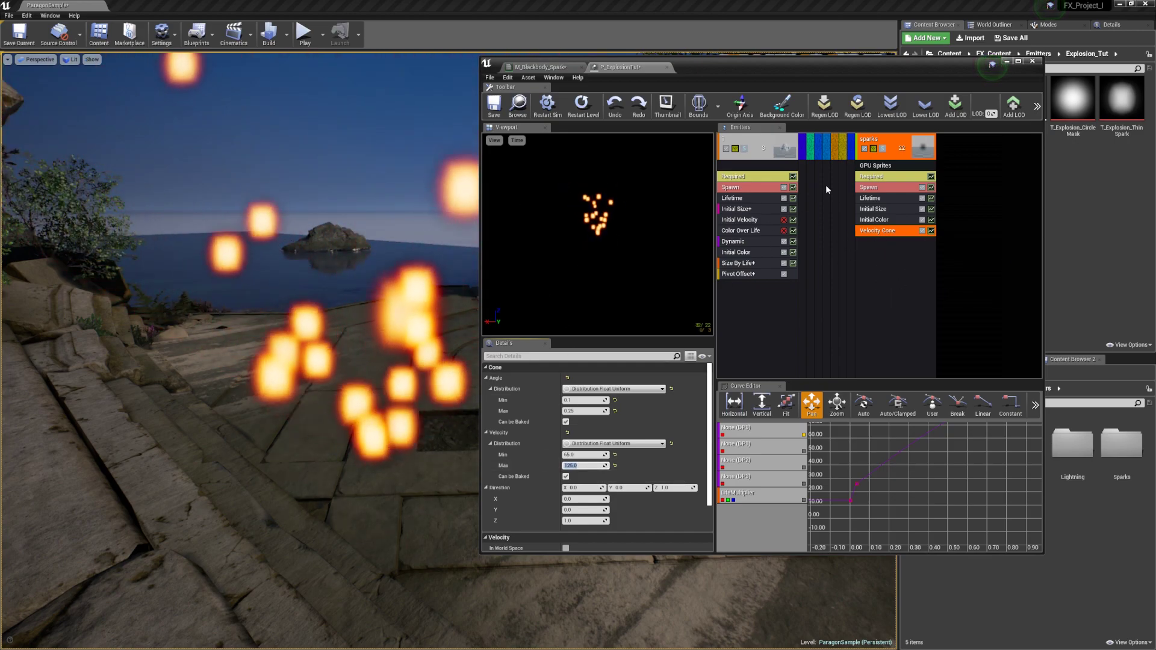
- Set the sparks emitter's screen alignment to PSA Velocity in its Required module
click(883, 177)
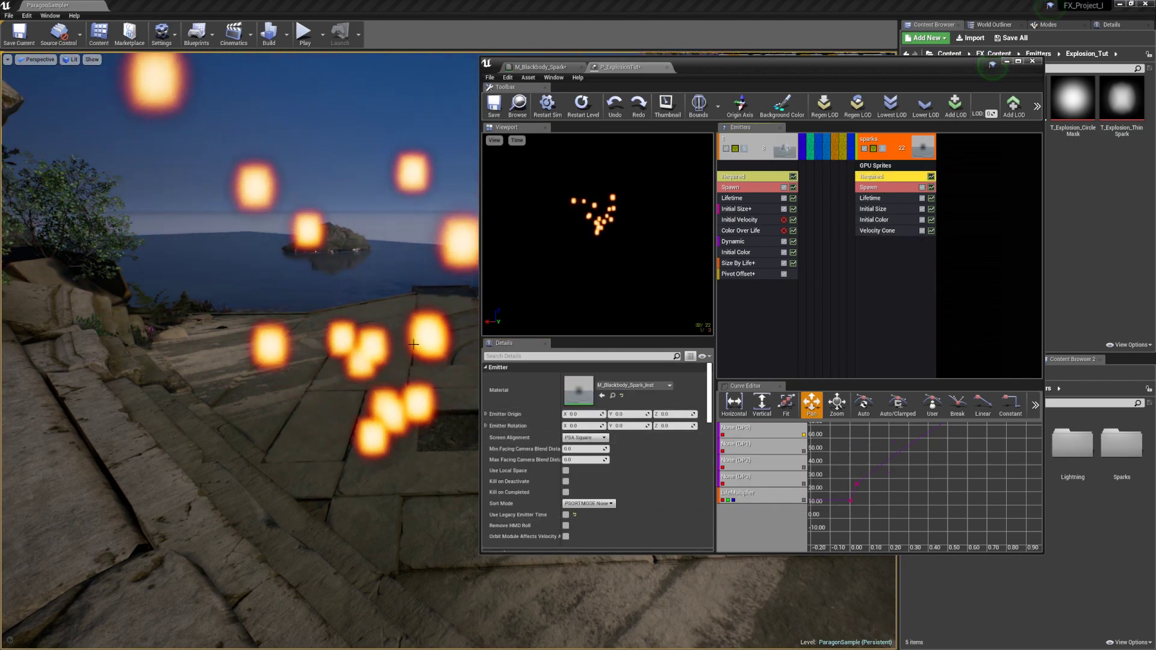
click(585, 438)
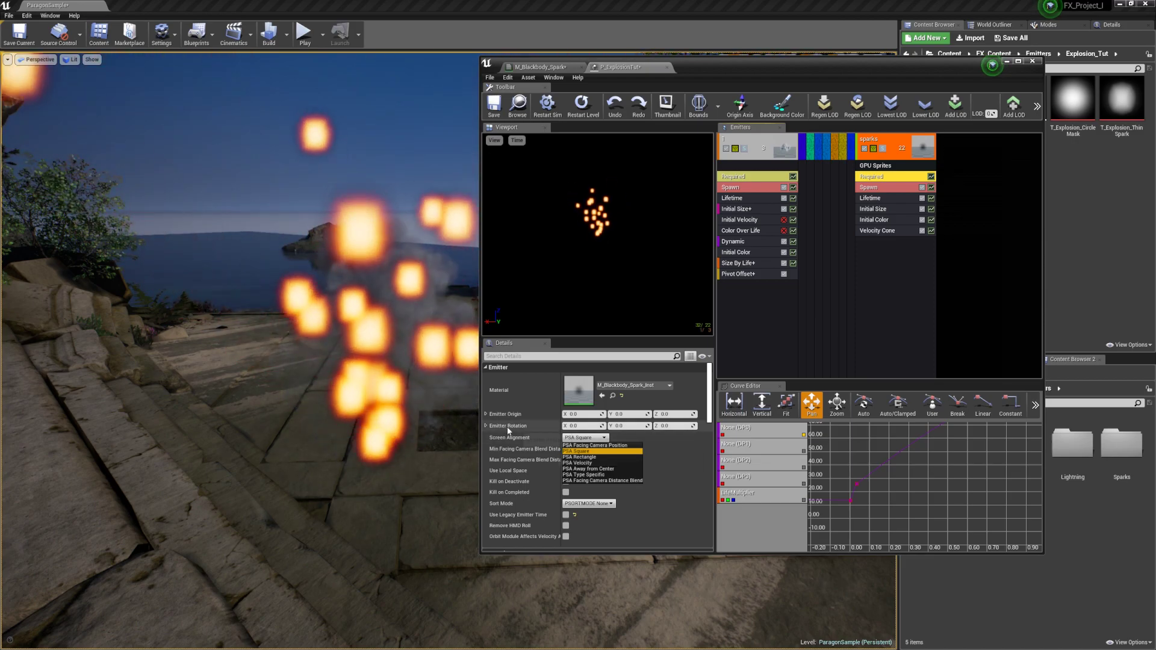
click(579, 462)
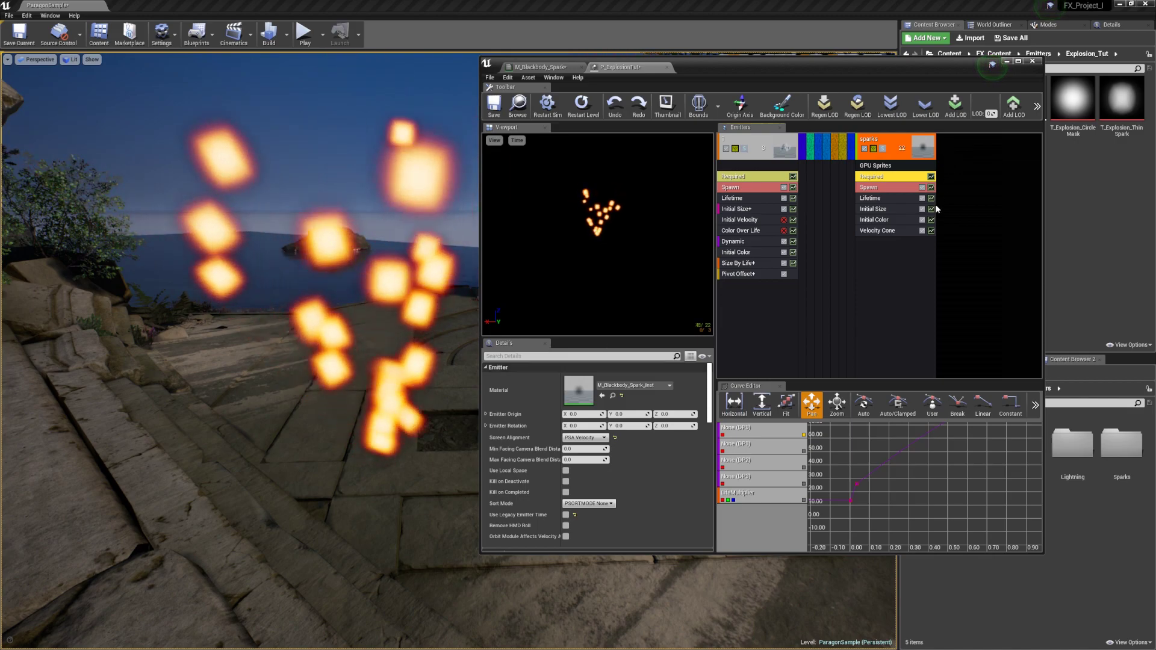
- Set the sparks' Initial Size on X to a maximum of 2 and a minimum of 1
click(905, 255)
click(880, 209)
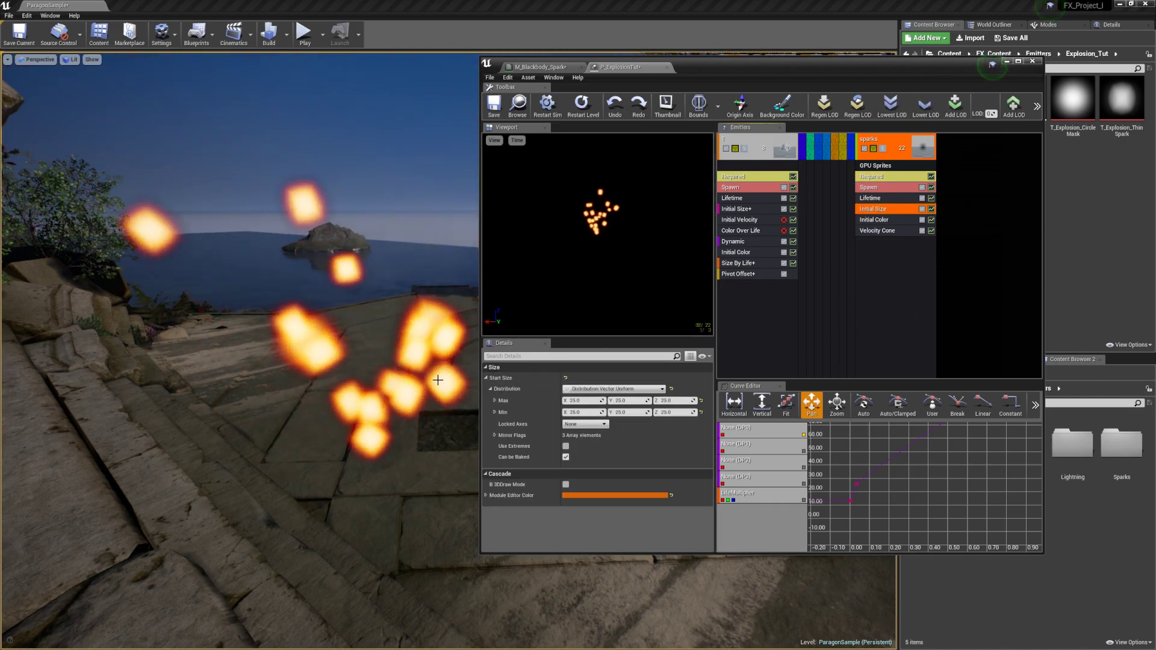
click(582, 401)
text(2)
click(584, 413)
text(1)
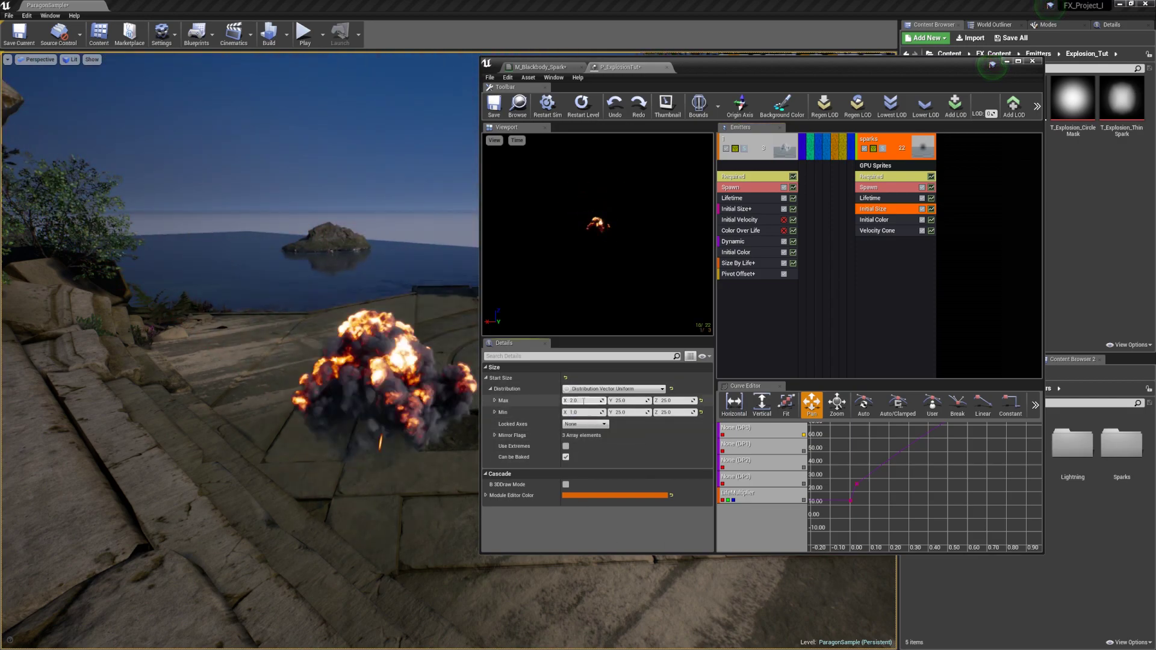
- Set the sparks' Initial Size on Y to a maximum of 14 and a minimum of 3
click(583, 401)
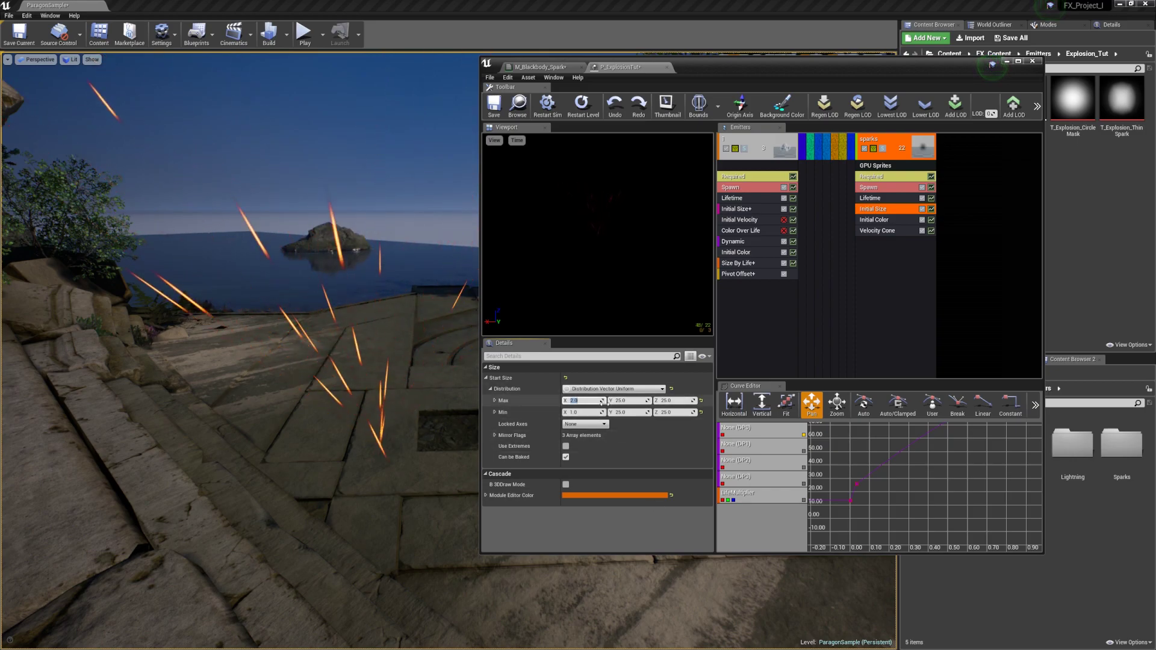
click(623, 413)
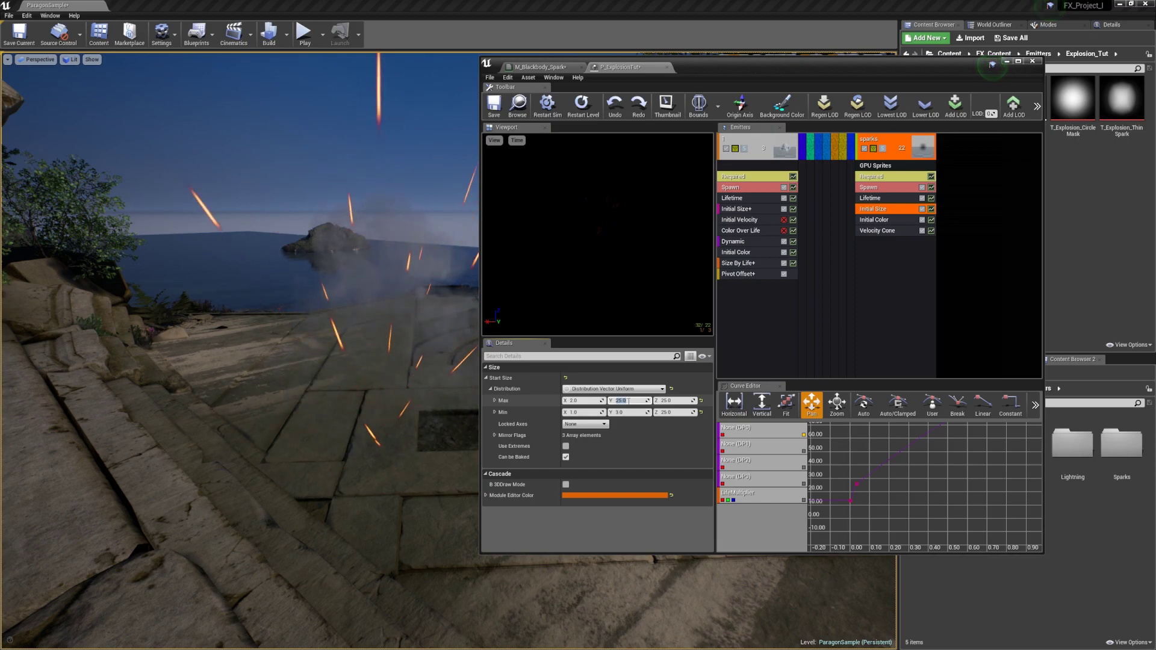
text(14)
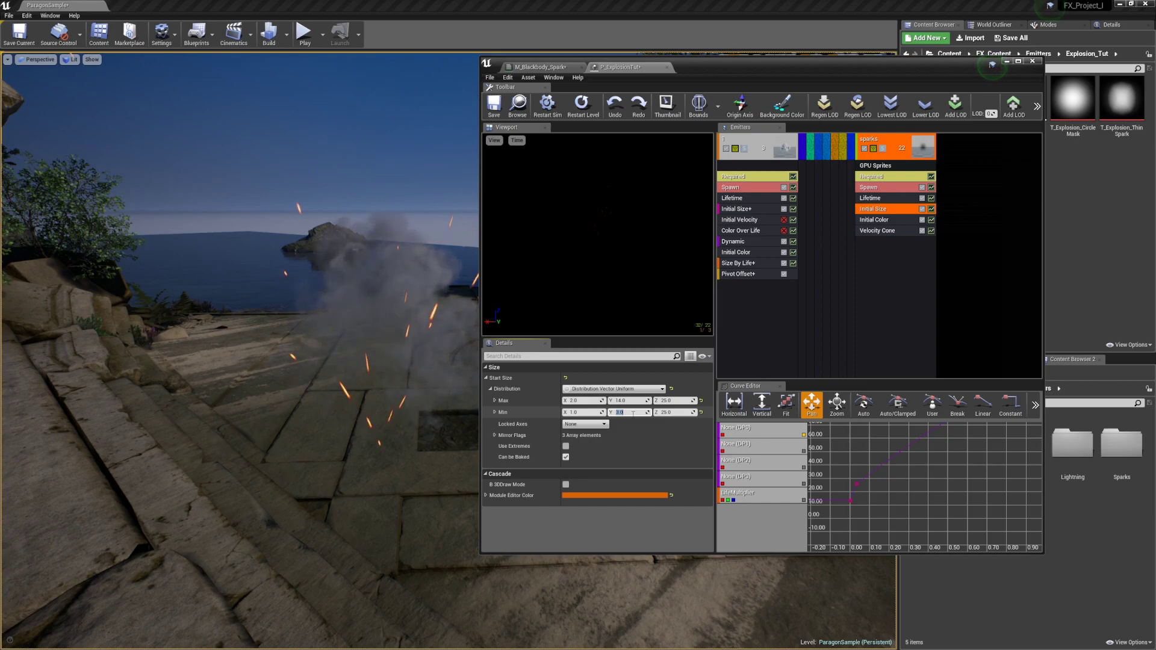
click(874, 269)
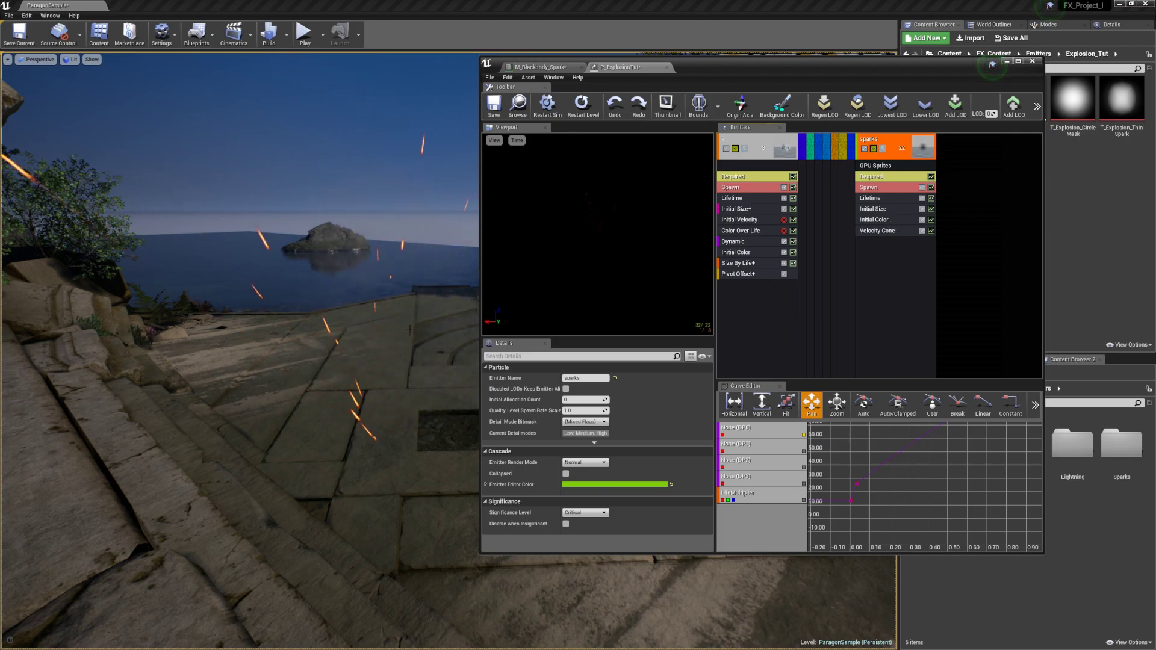
- Set the Start Alpha constant in the sparks' Initial Color module to 0.3
click(899, 223)
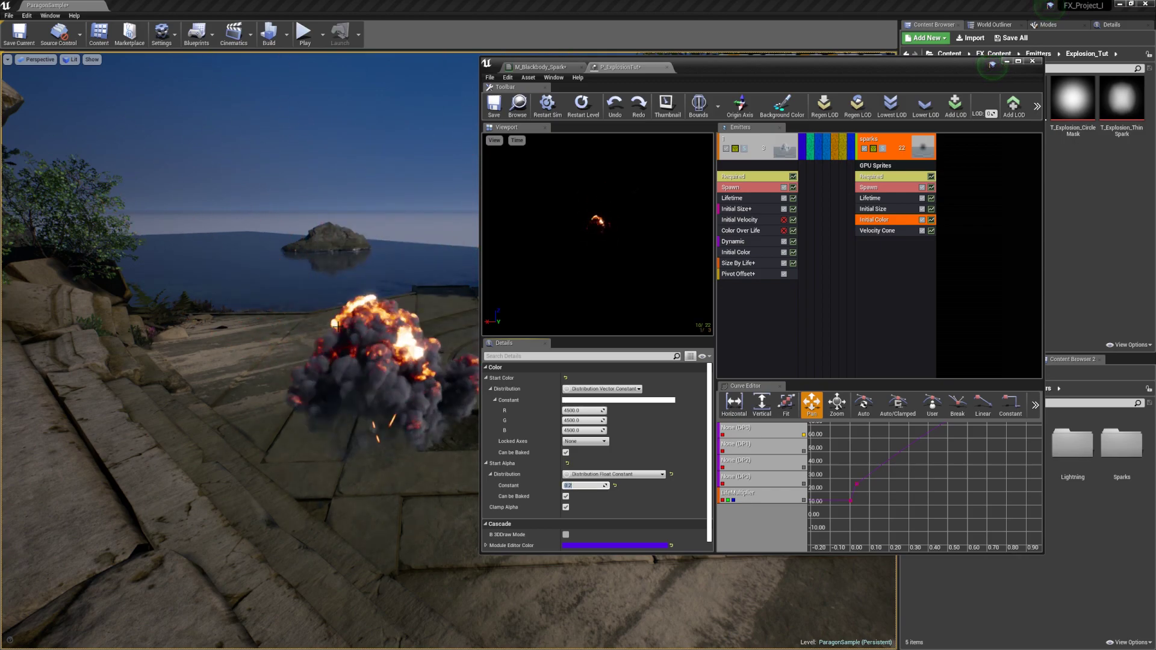
text(0.3)
key(Return)
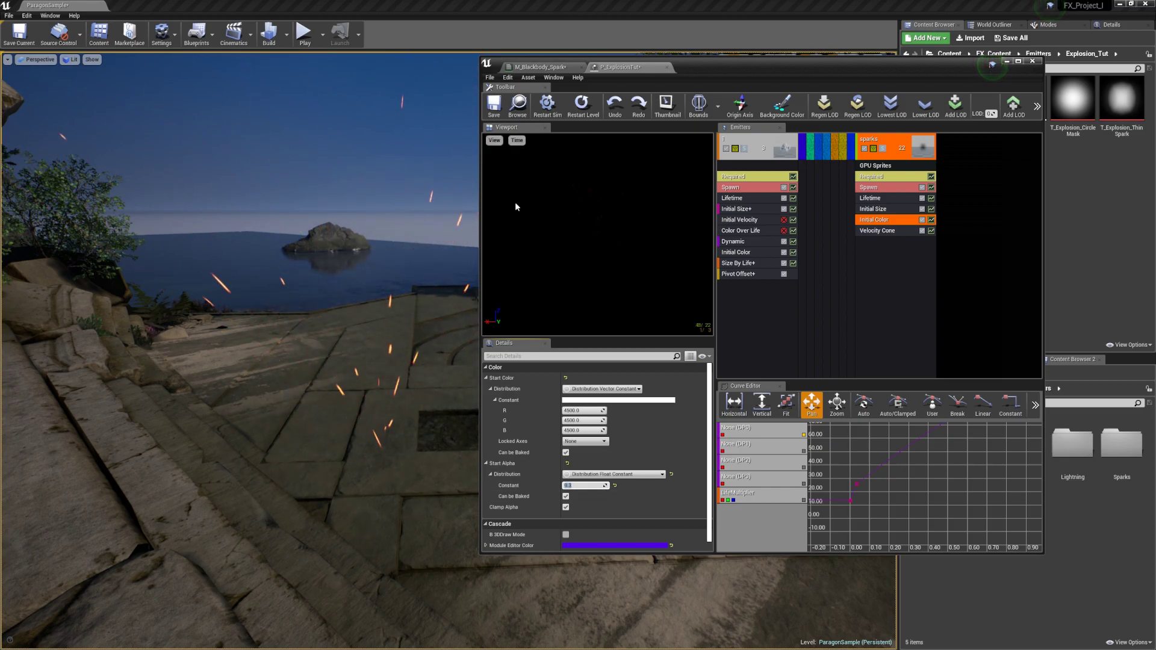
- Add a Scale Color / Life module to the sparks emitter
click(887, 248)
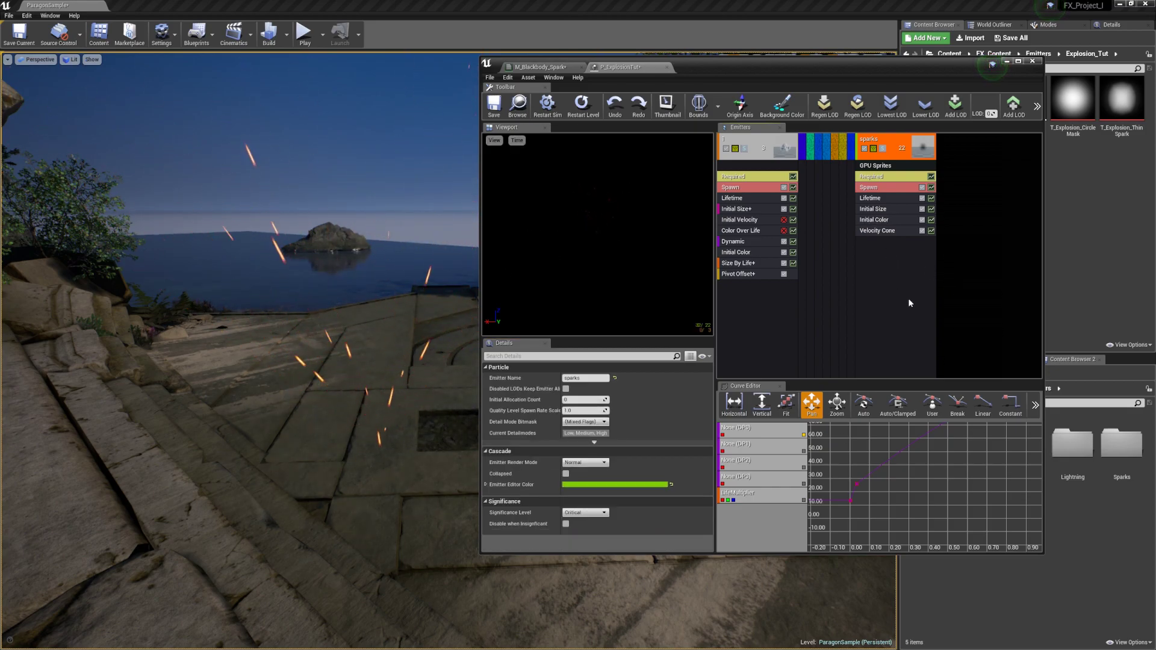
right_click(869, 247)
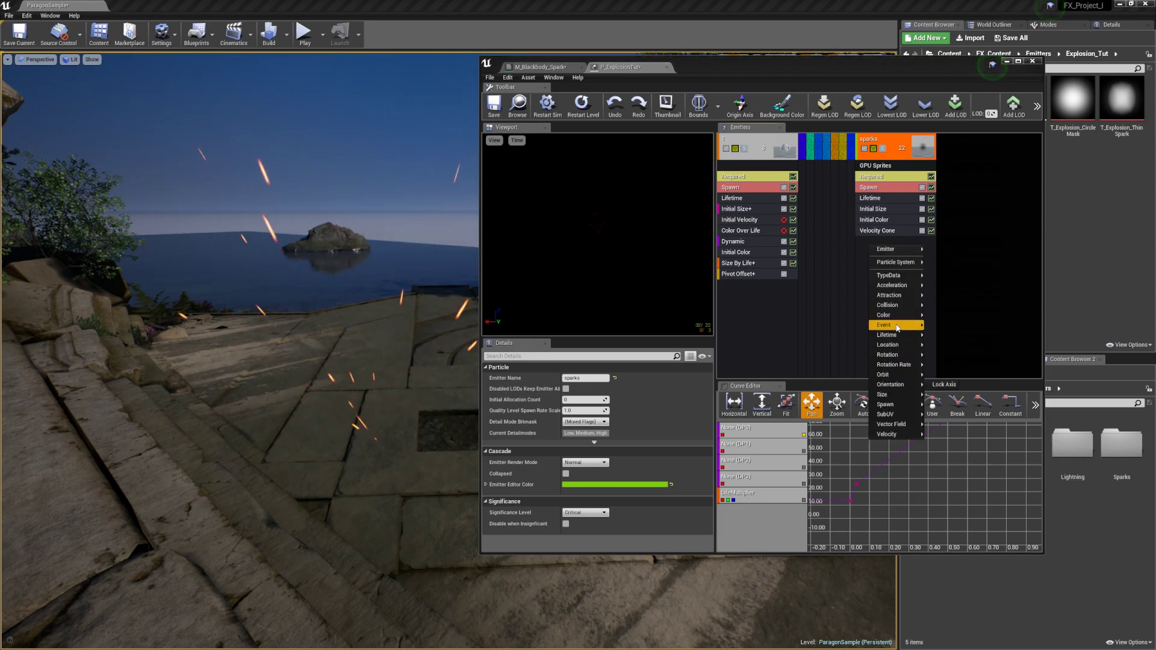
mouse_move(897, 318)
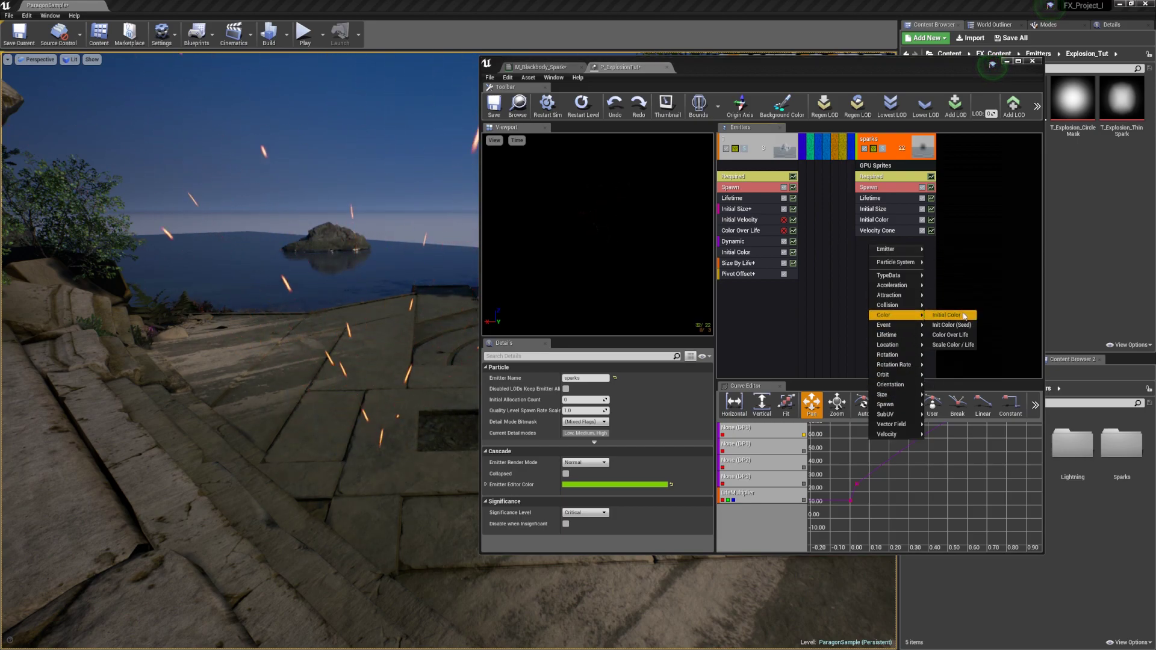
click(953, 344)
- Send the Scale Color / Life curves to the curve editor and leave only the ColorScaleOverLife curve displayed
click(916, 242)
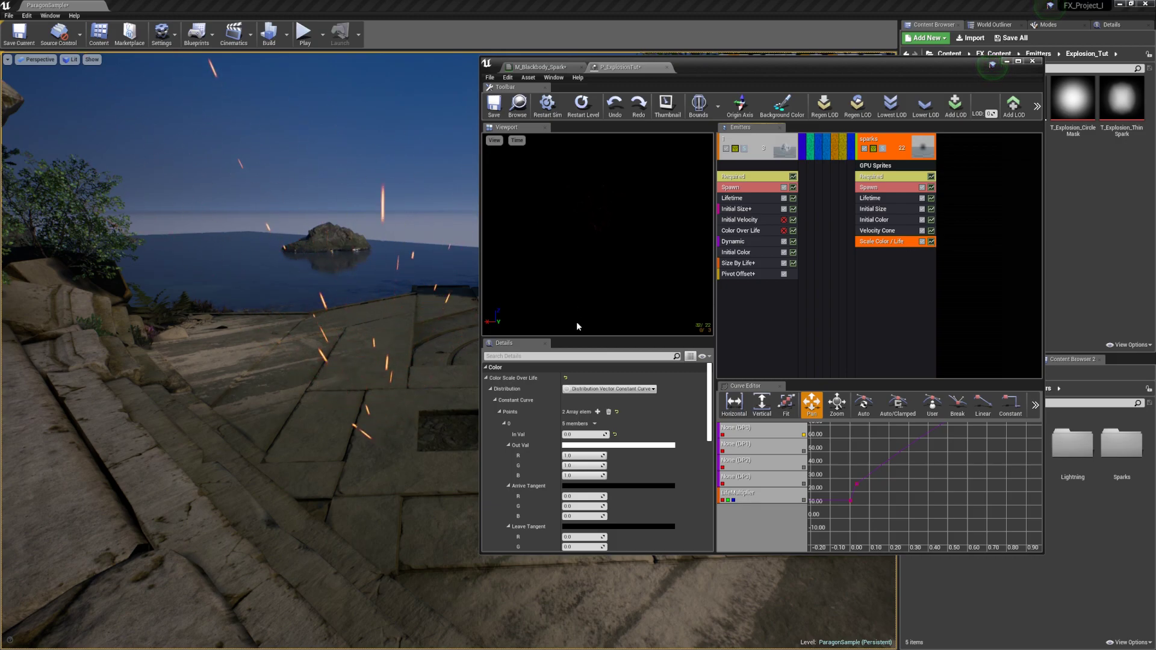
click(922, 241)
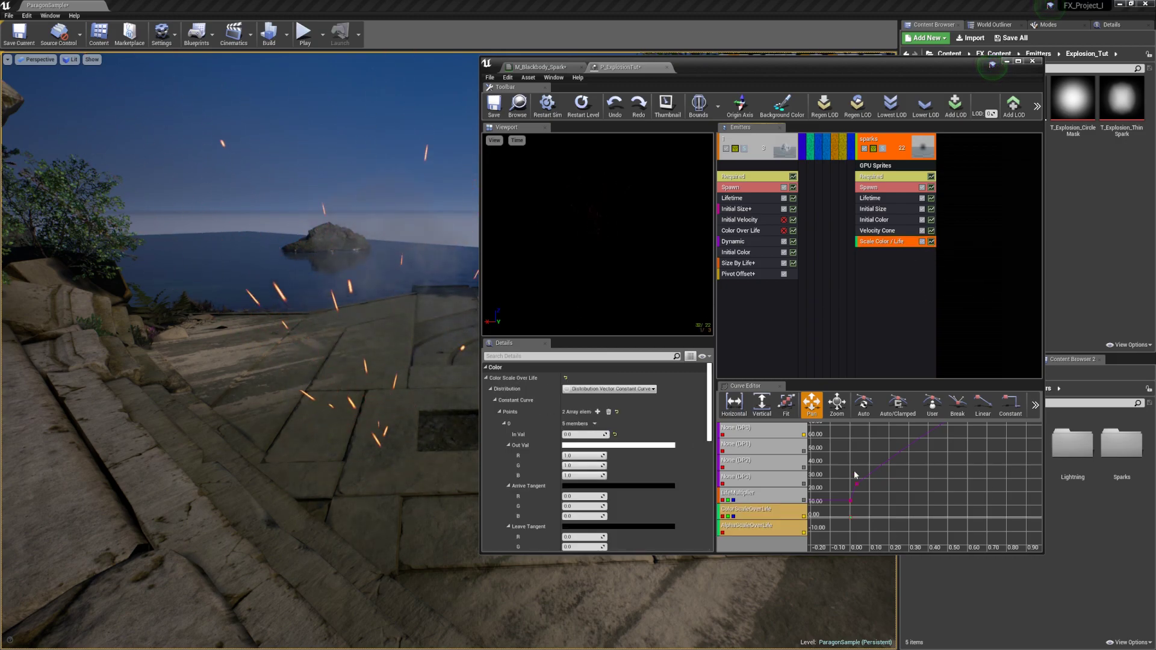
click(804, 435)
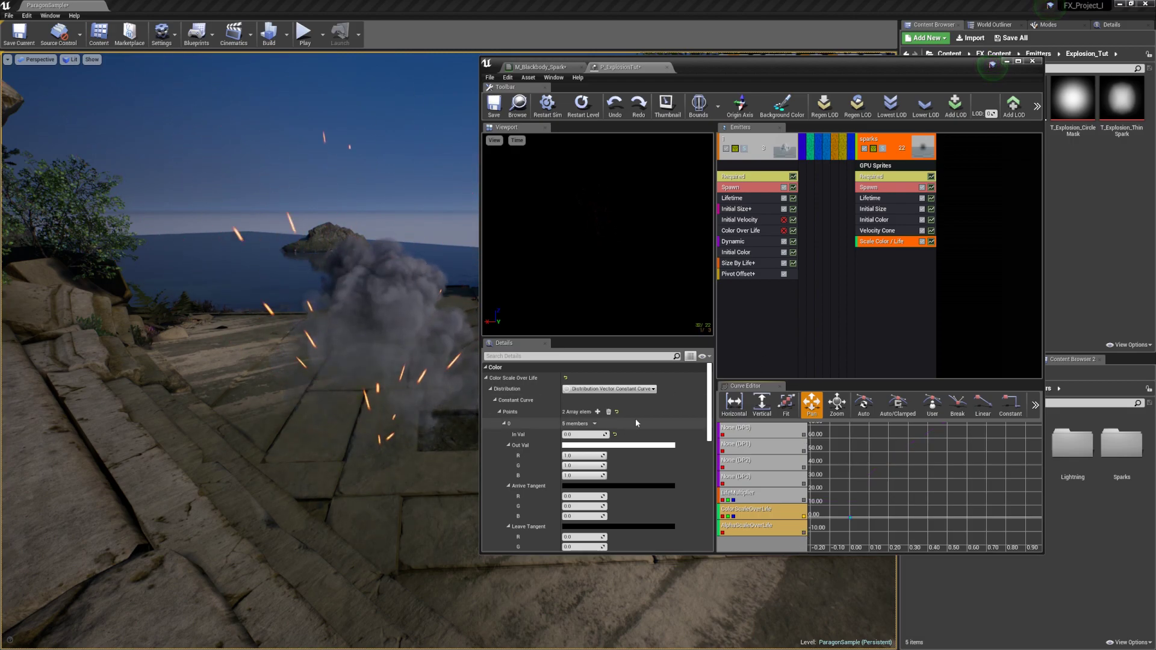
- Add a key at about 0.15 on the ColorScaleOverLife curve and fit the curve to the graph
scroll(625, 407, down, 4)
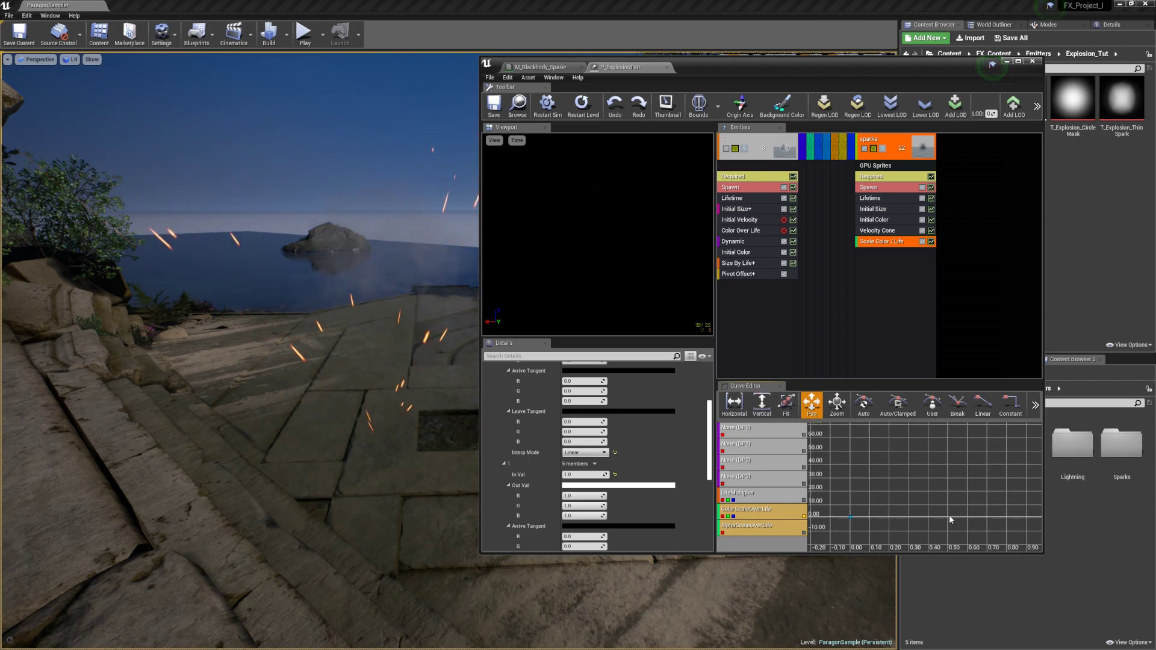
scroll(997, 504, down, 2)
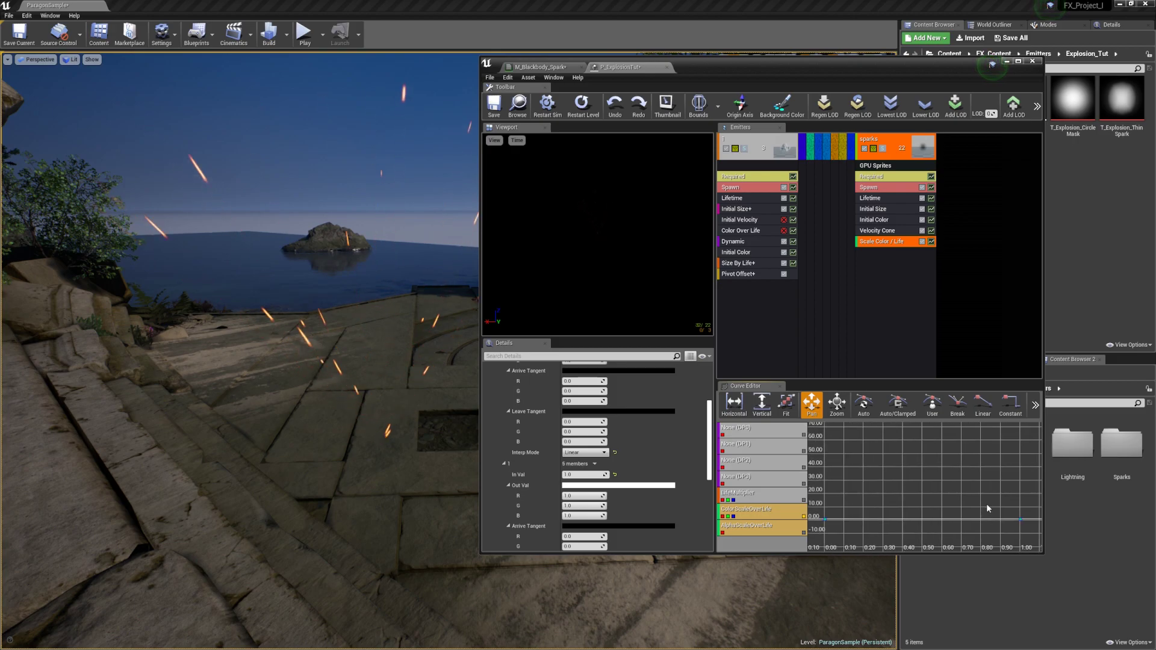
ctrl+click(877, 518)
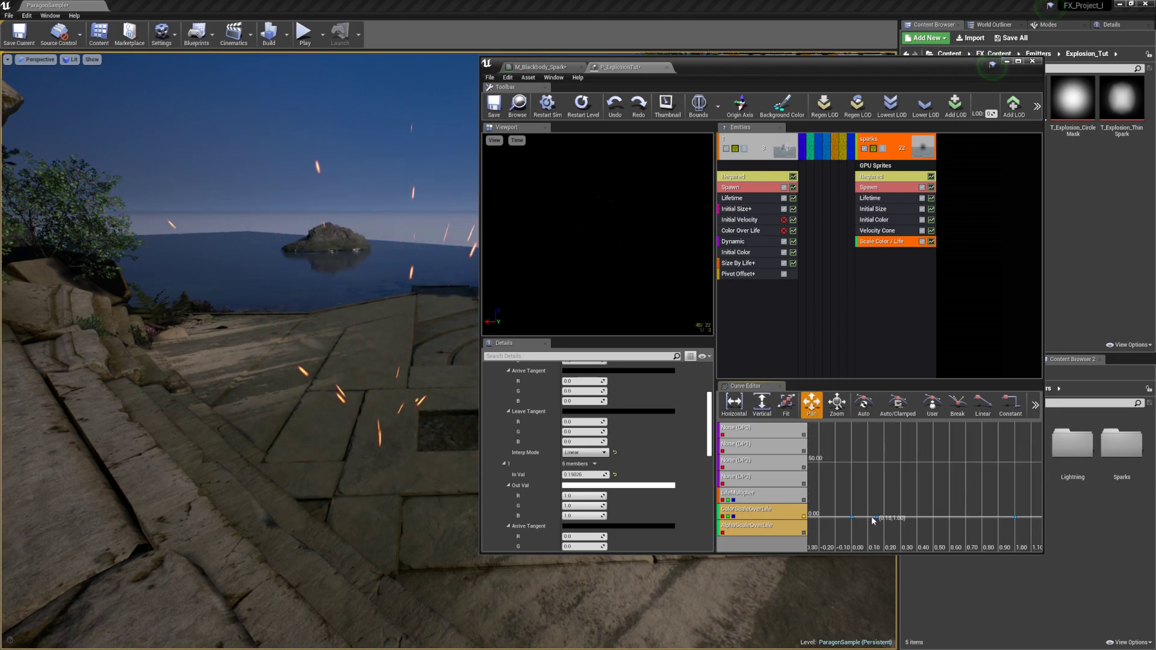
click(786, 402)
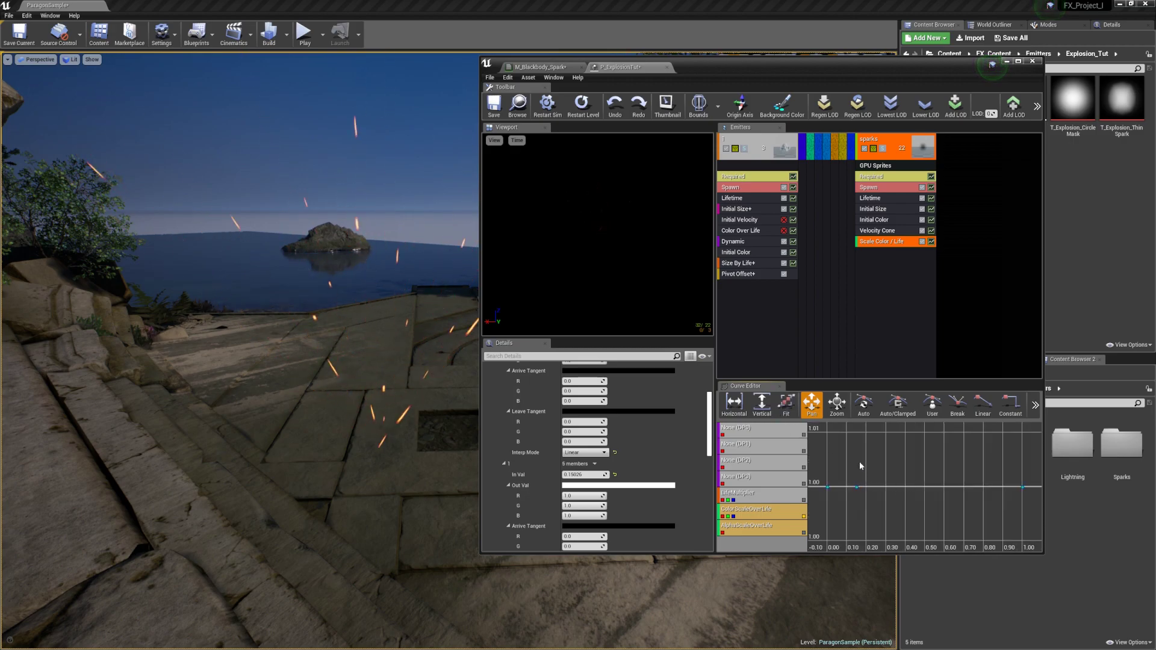
- Lower the first key of the ColorScaleOverLife curve to 0 and fit the graph horizontally and vertically
scroll(843, 479, down, 3)
click(849, 472)
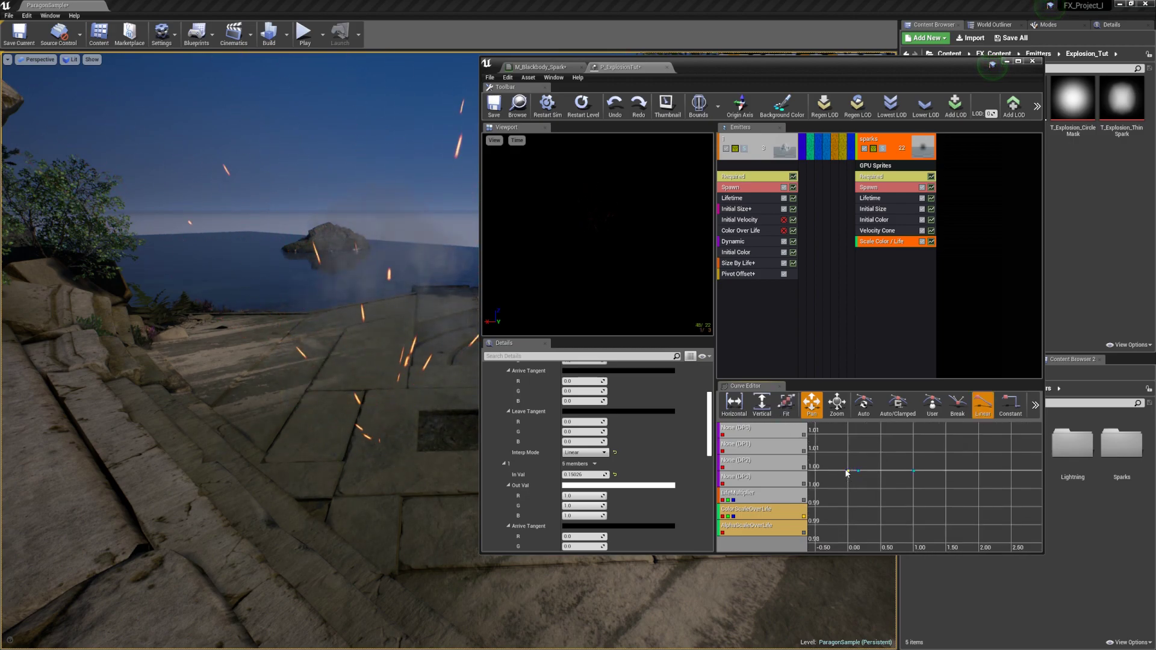
click(850, 476)
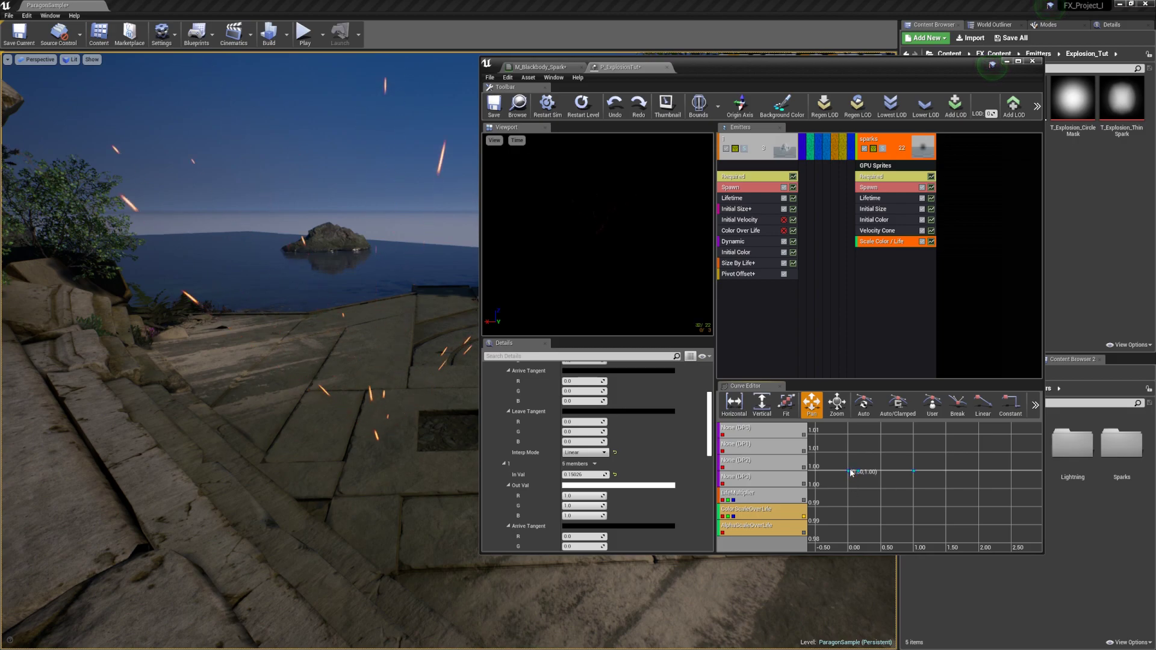
drag(850, 473, 897, 444)
scroll(880, 522, down, 8)
scroll(899, 473, down, 3)
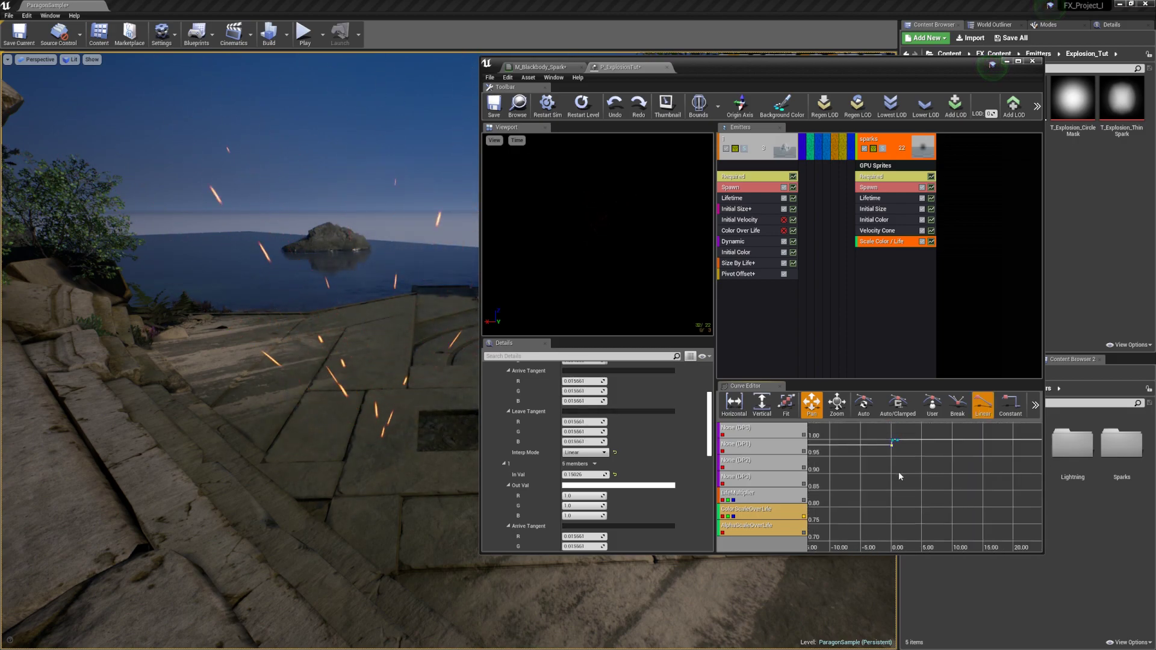
click(895, 461)
scroll(895, 461, down, 4)
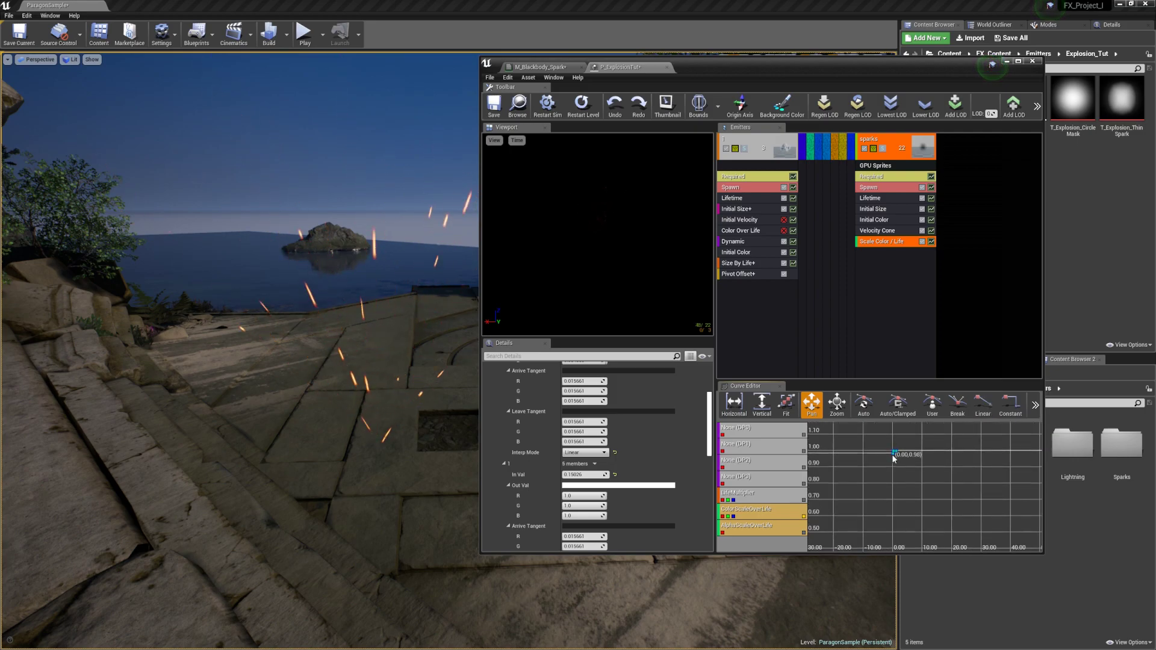
ctrl+drag(893, 455, 909, 531)
scroll(925, 523, down, 4)
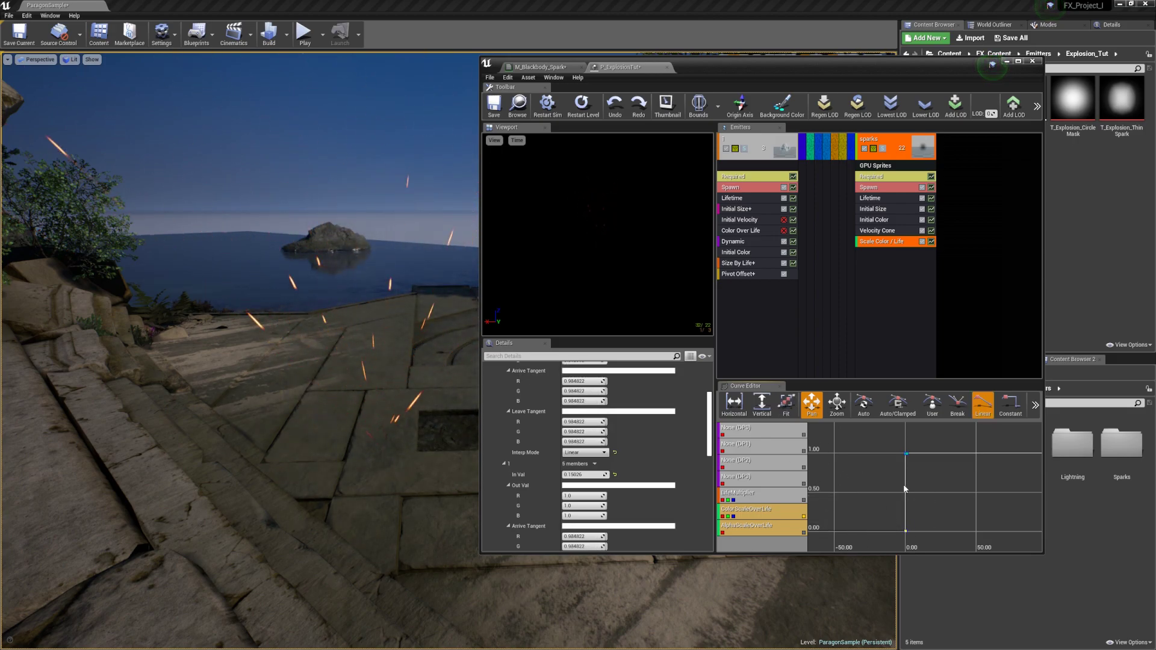
click(880, 493)
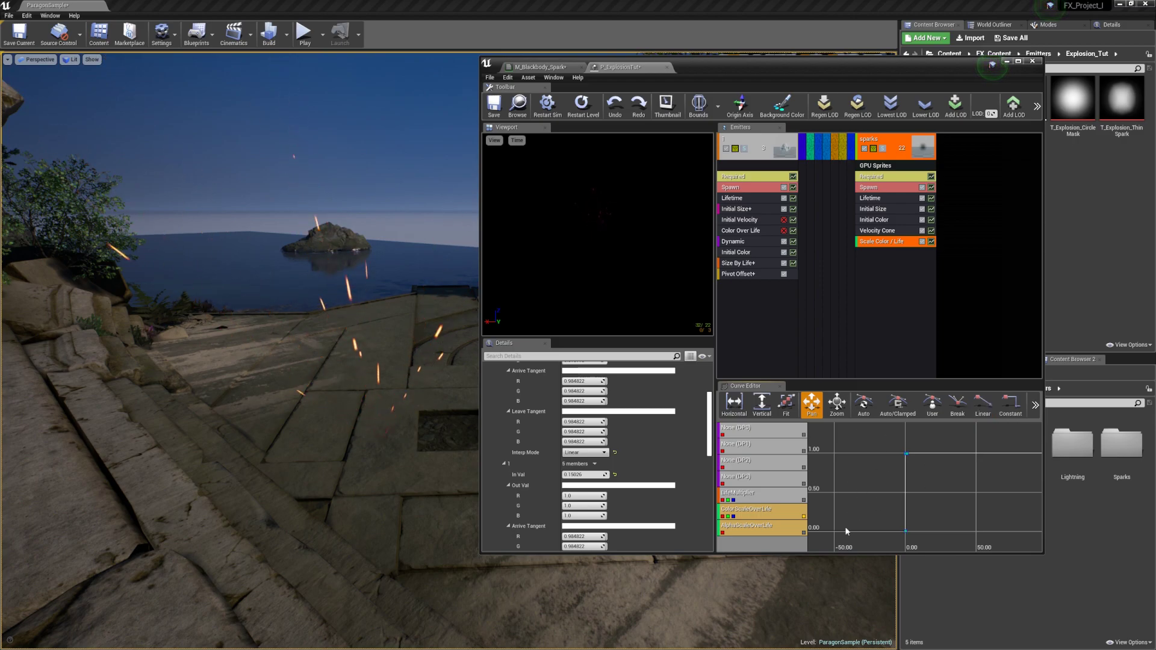
click(736, 405)
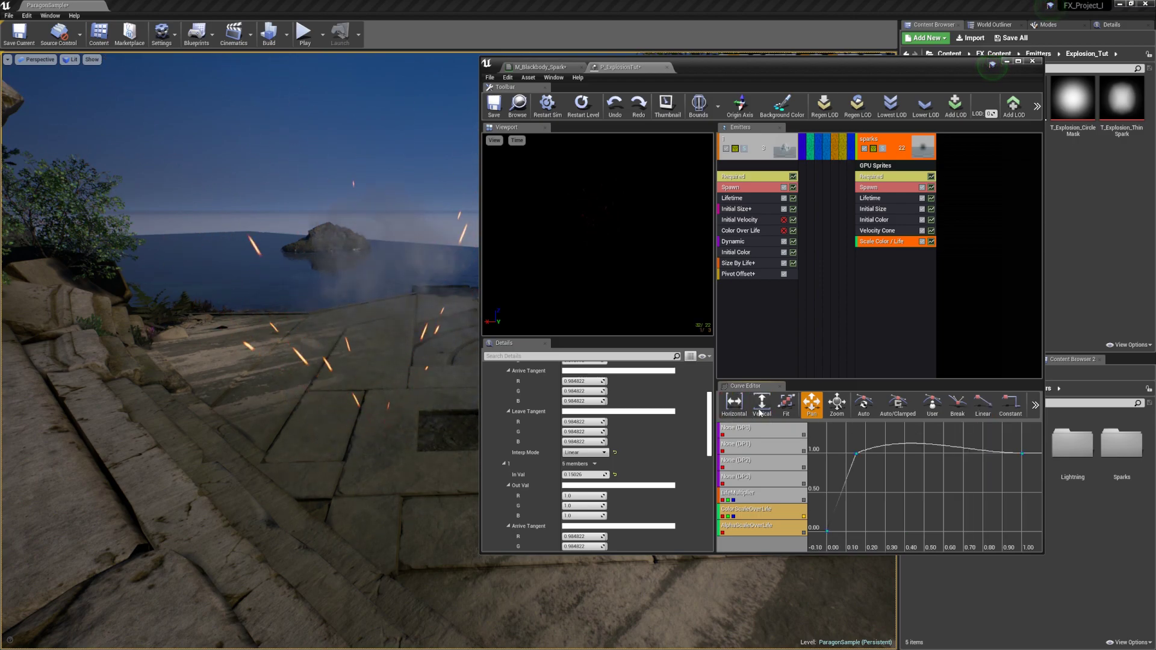
click(759, 412)
- Drop the ColorScaleOverLife curve's end key to 0 and shift its peak key almost to the start of life
drag(1023, 435, 1025, 545)
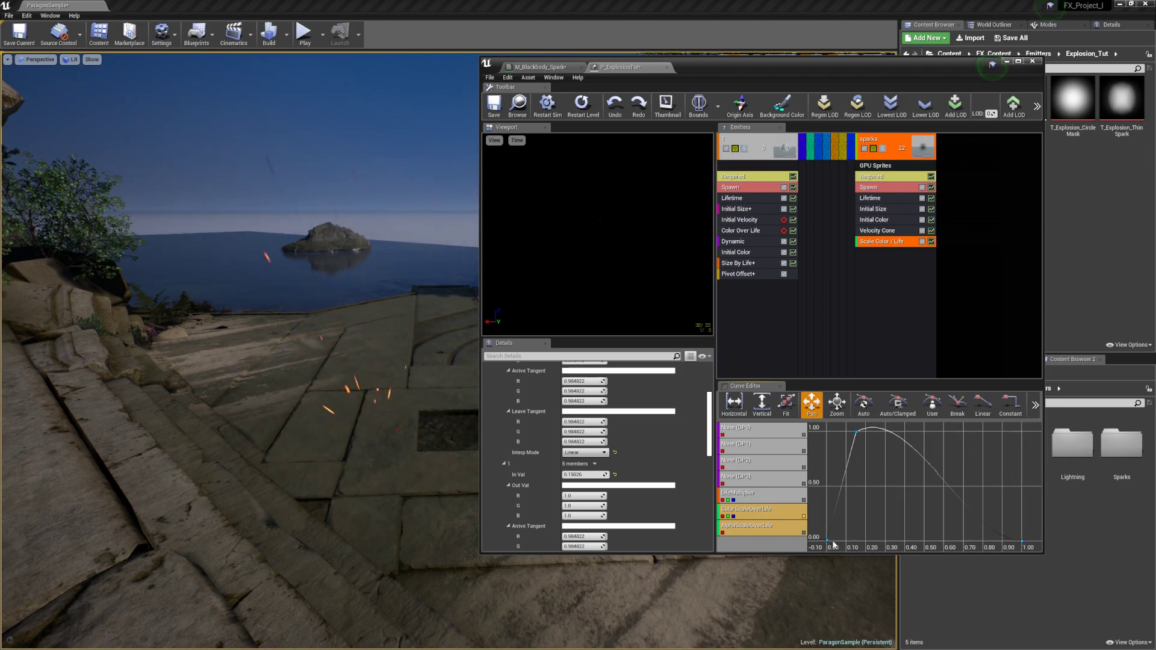
drag(856, 431, 826, 435)
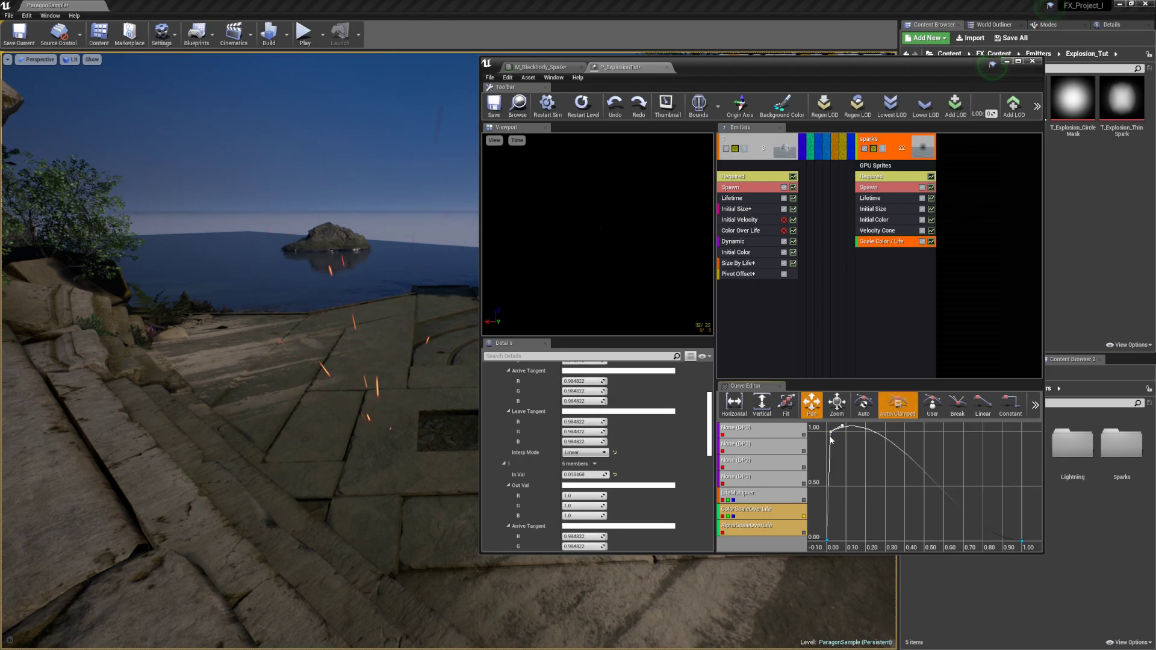
click(924, 306)
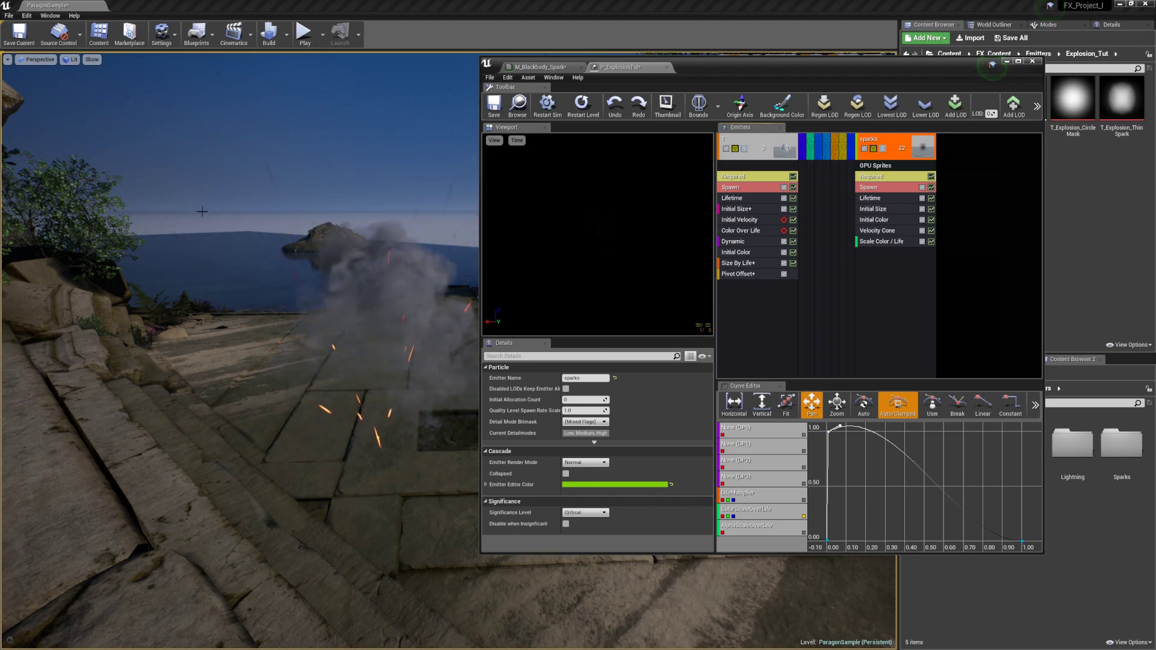
- Display only the AlphaScaleOverLife curve and set the Alpha Scale Over Life distribution to Distribution Float Constant Curve
click(937, 502)
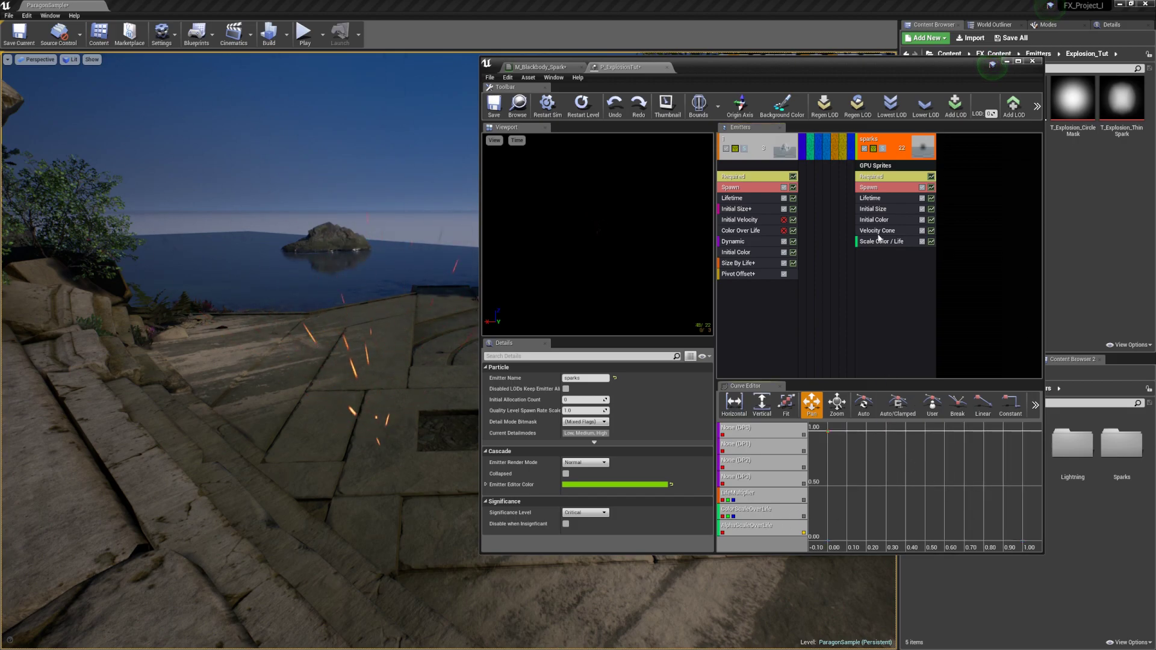
click(878, 240)
scroll(671, 436, down, 10)
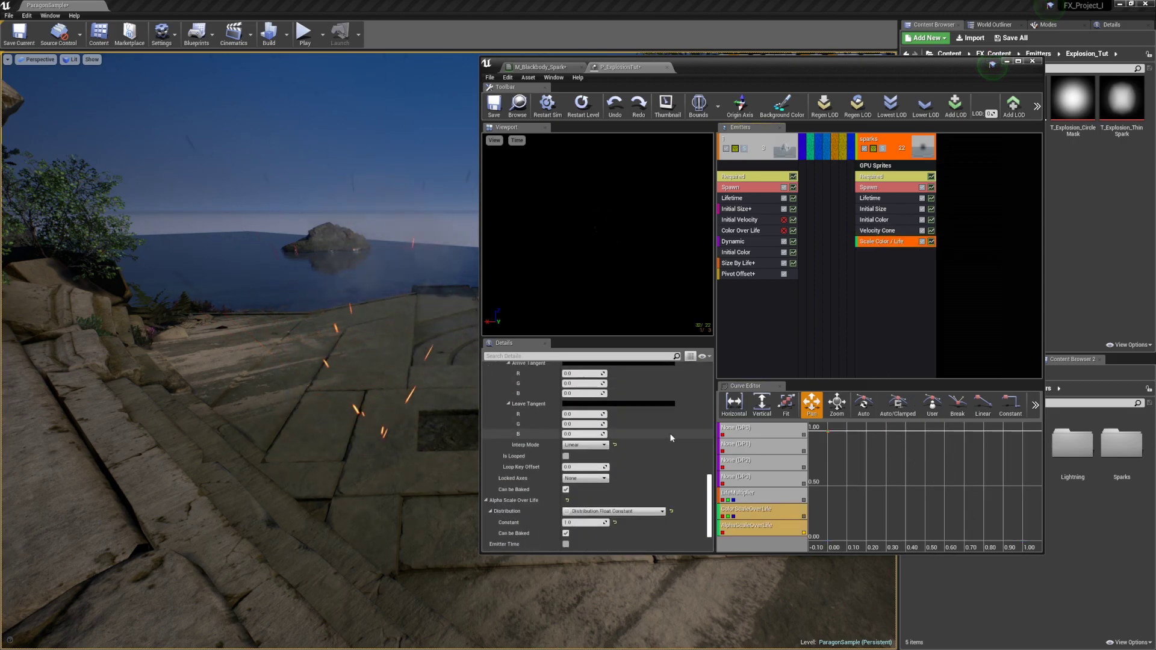
click(650, 468)
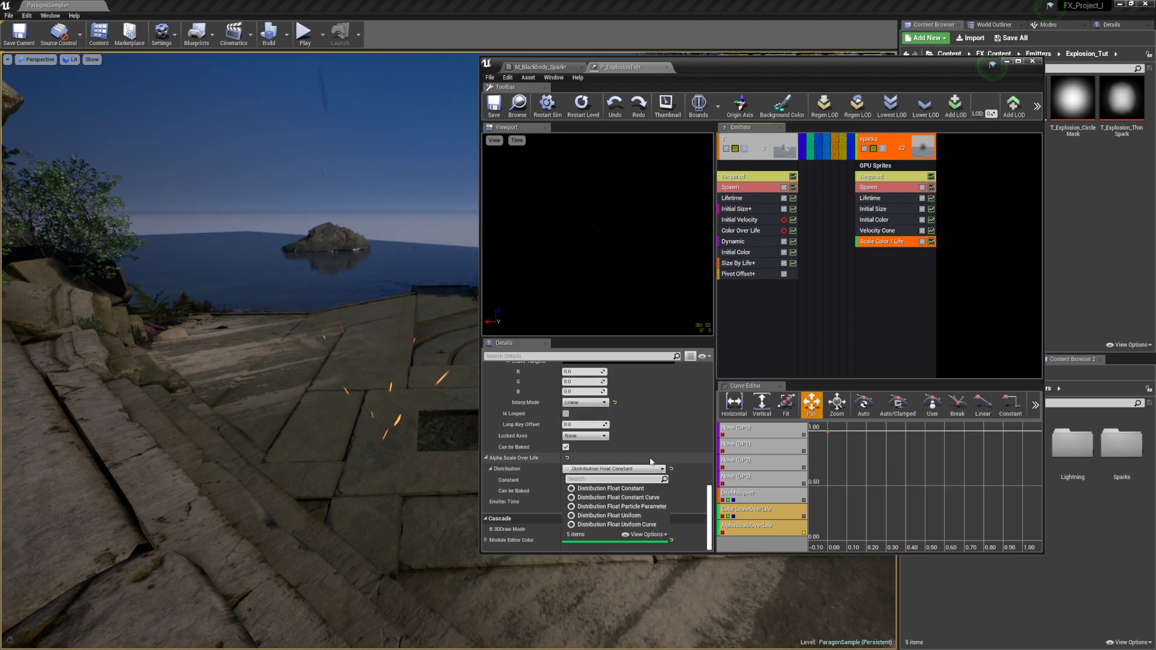
click(620, 497)
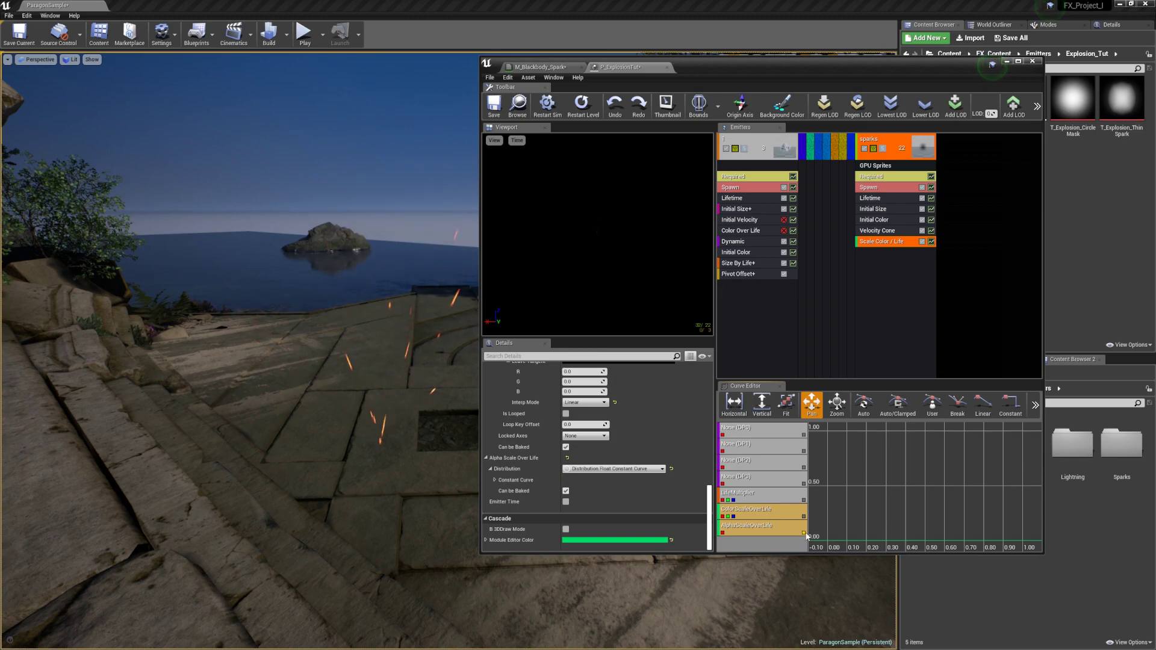
- Shape the AlphaScaleOverLife curve with keys rising from 0 to 1 almost immediately and falling to 0 at time 1
ctrl+click(828, 542)
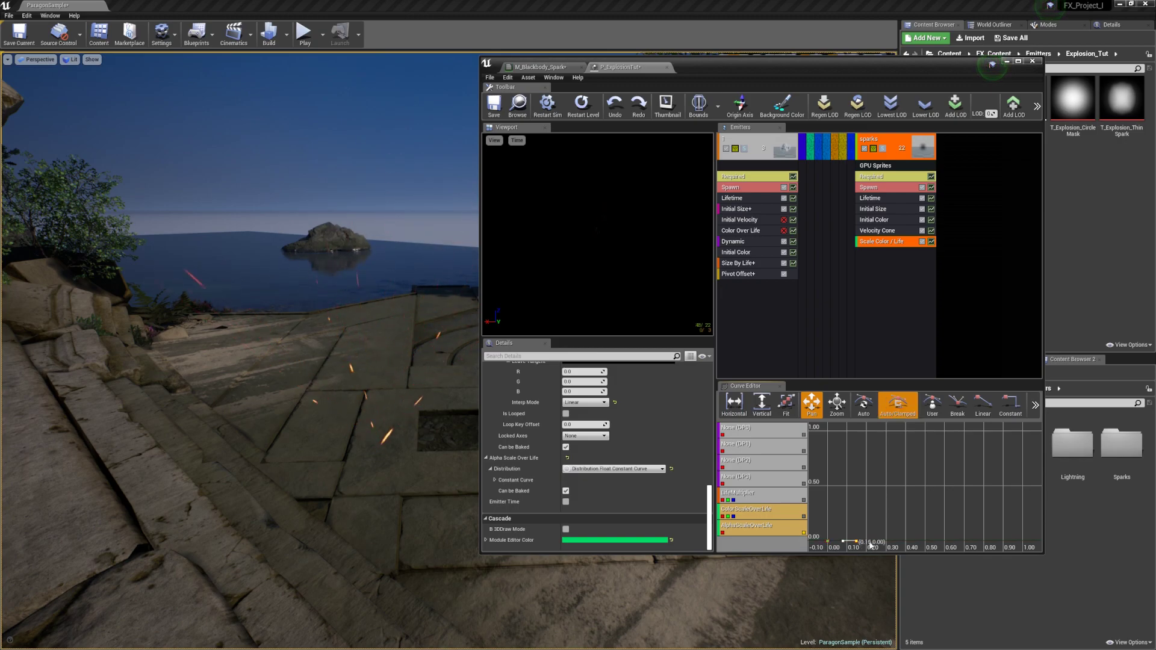
drag(850, 541, 839, 432)
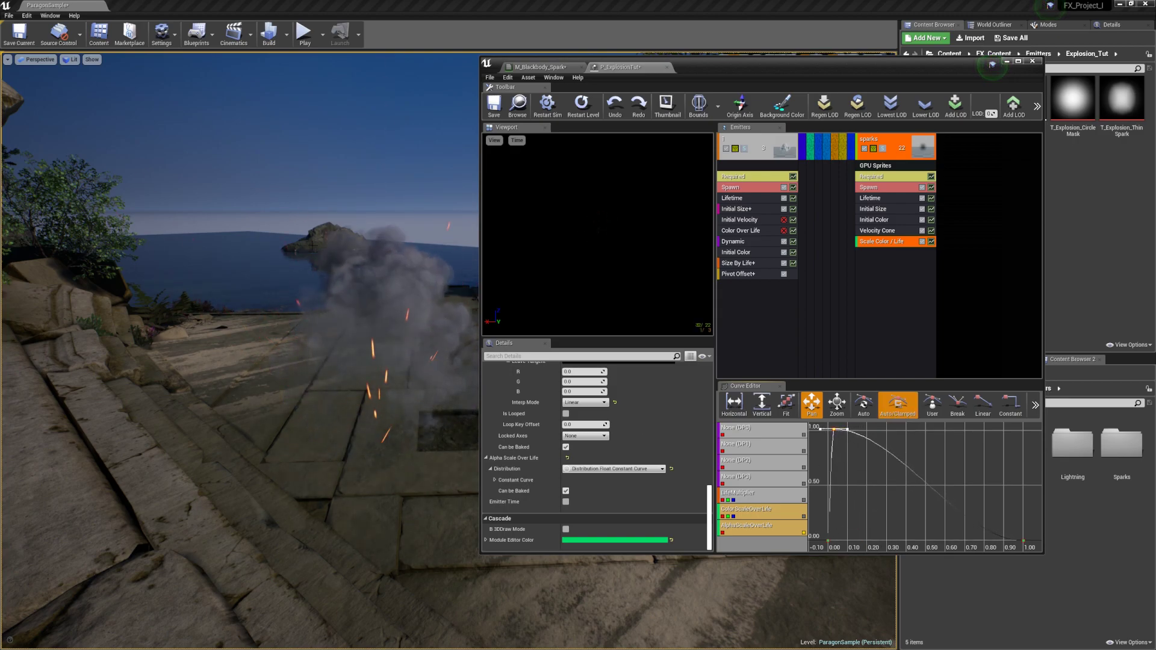
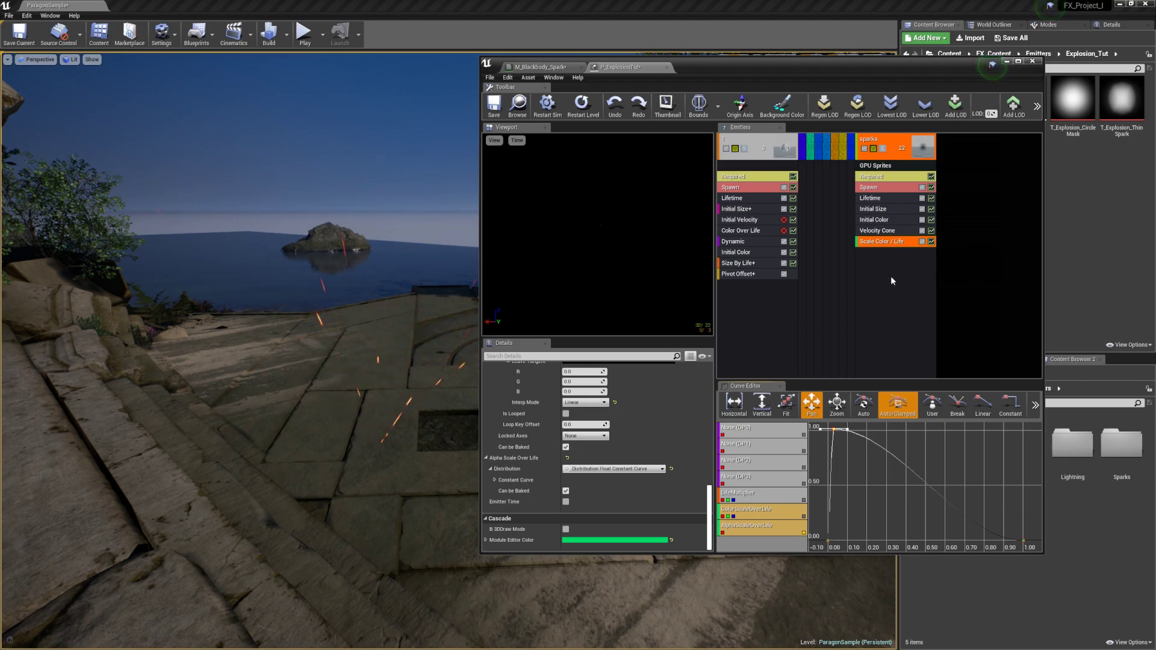
click(873, 268)
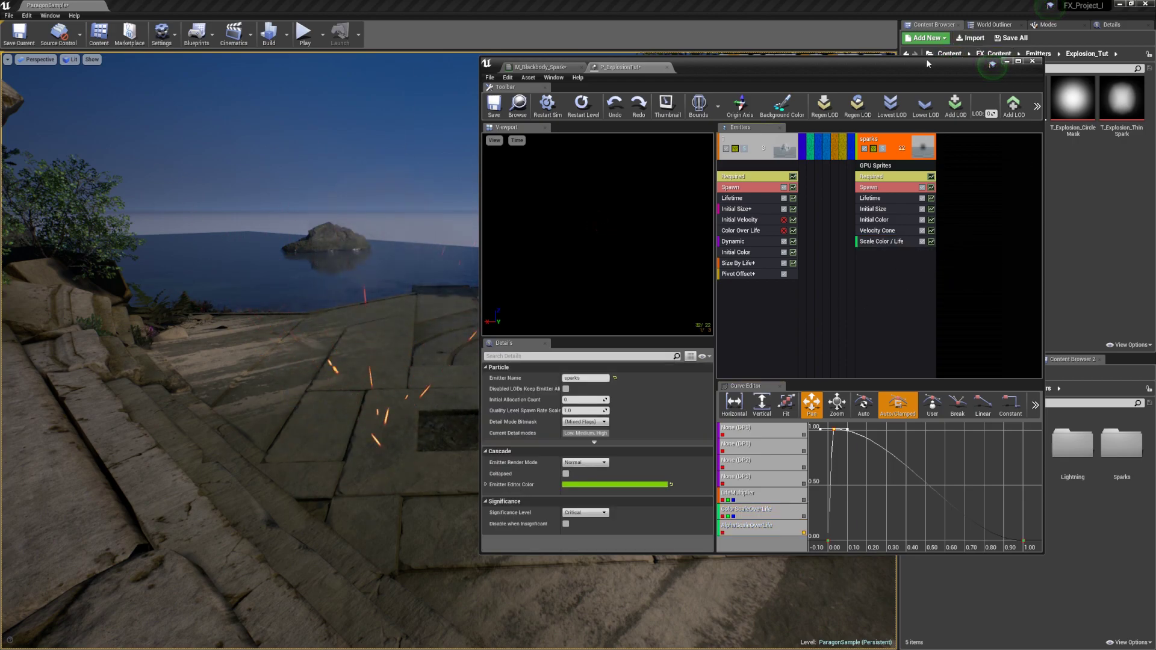
- Try a much higher constant spawn rate of about 221 in the sparks' Spawn module
click(878, 188)
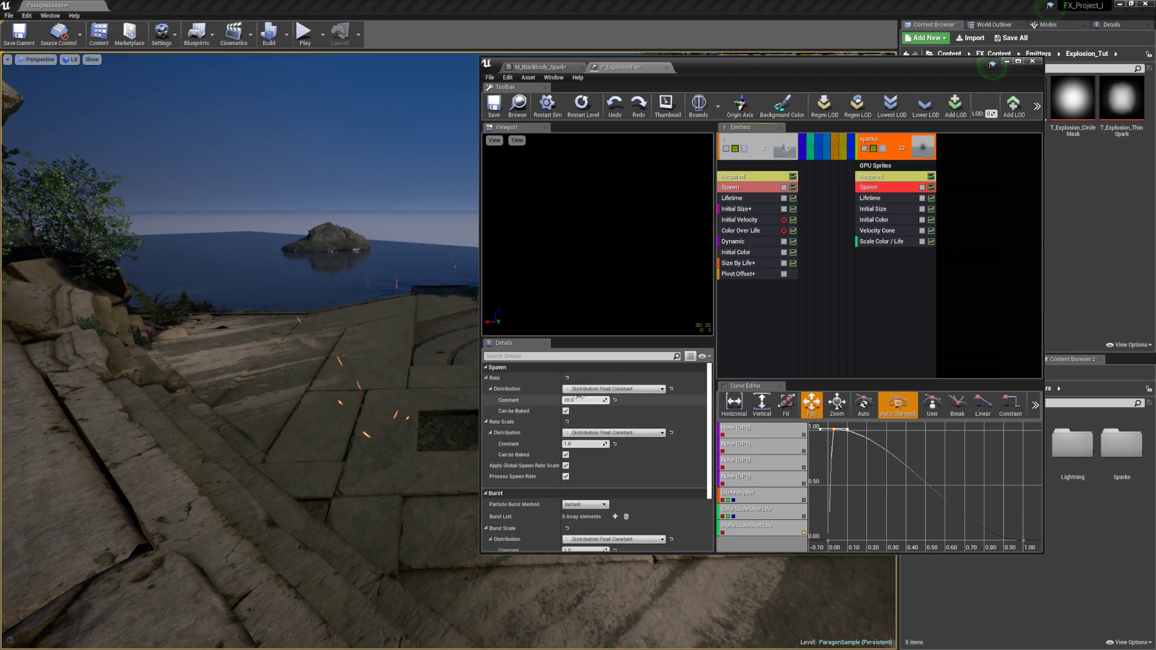
drag(573, 400, 596, 400)
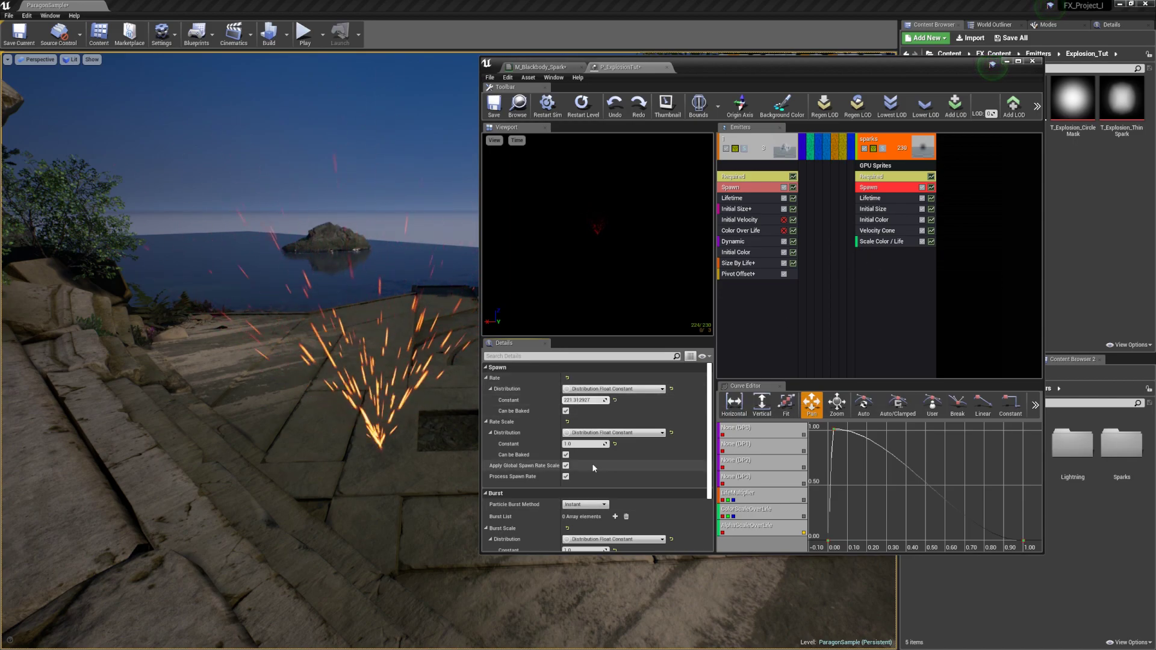
scroll(594, 466, down, 2)
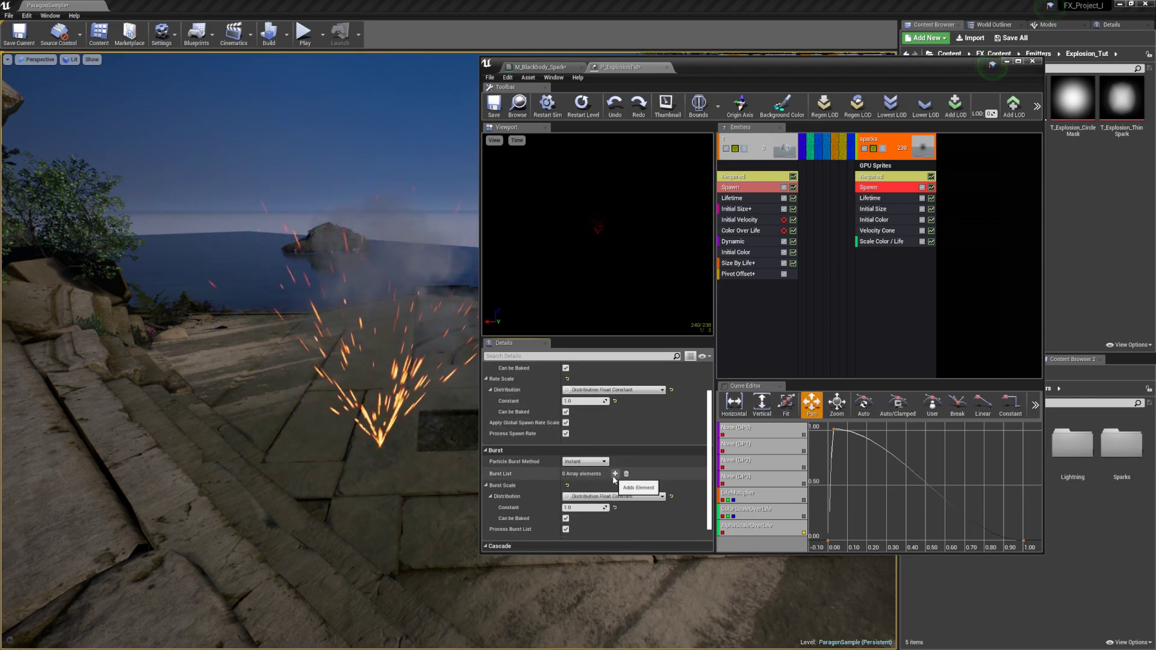
- Add one element to the sparks' Burst List and set the constant spawn rate to 0
scroll(616, 482, up, 2)
click(615, 516)
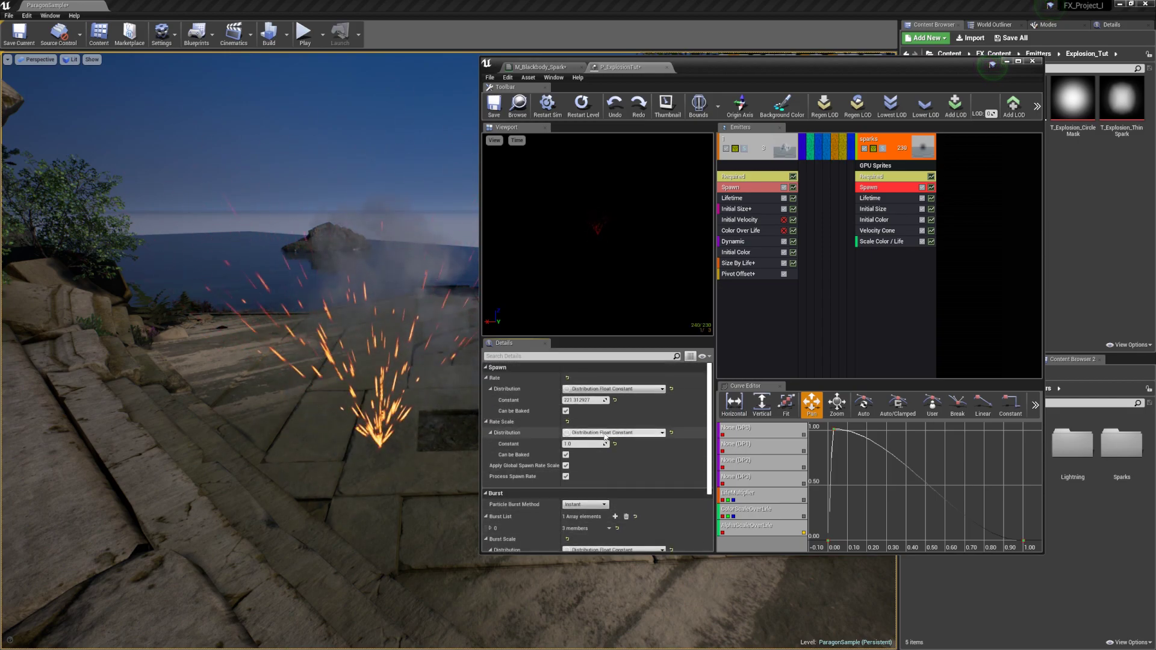
click(582, 400)
text(0)
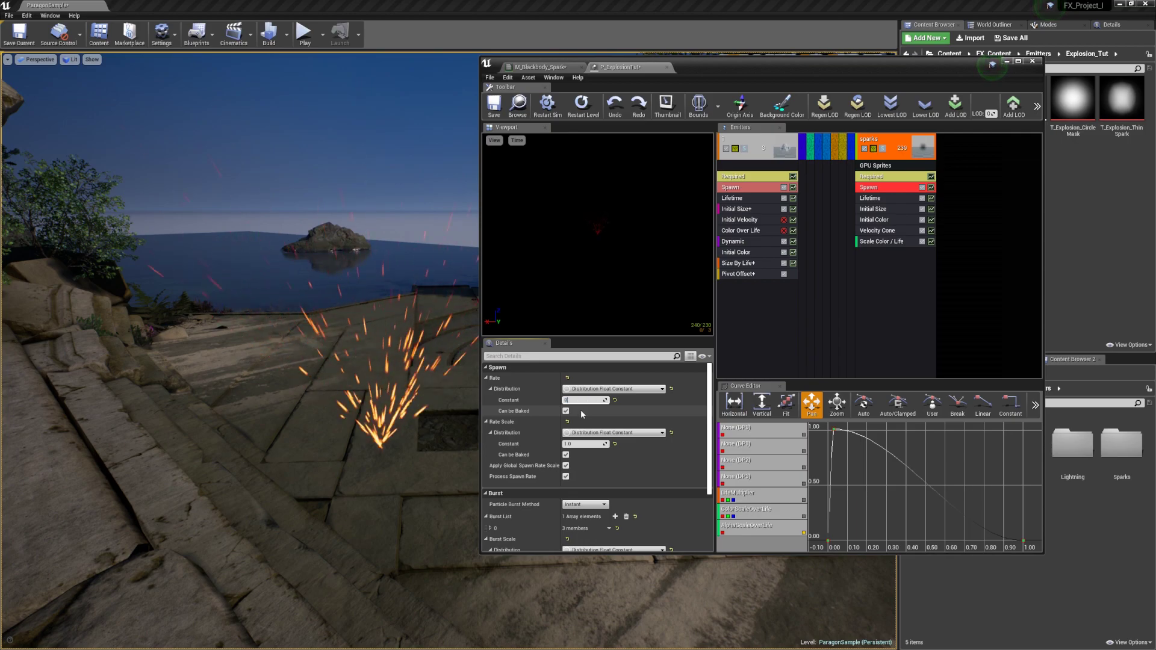
key(Return)
- Set the Count of the sparks' burst entry to 355
scroll(582, 415, down, 2)
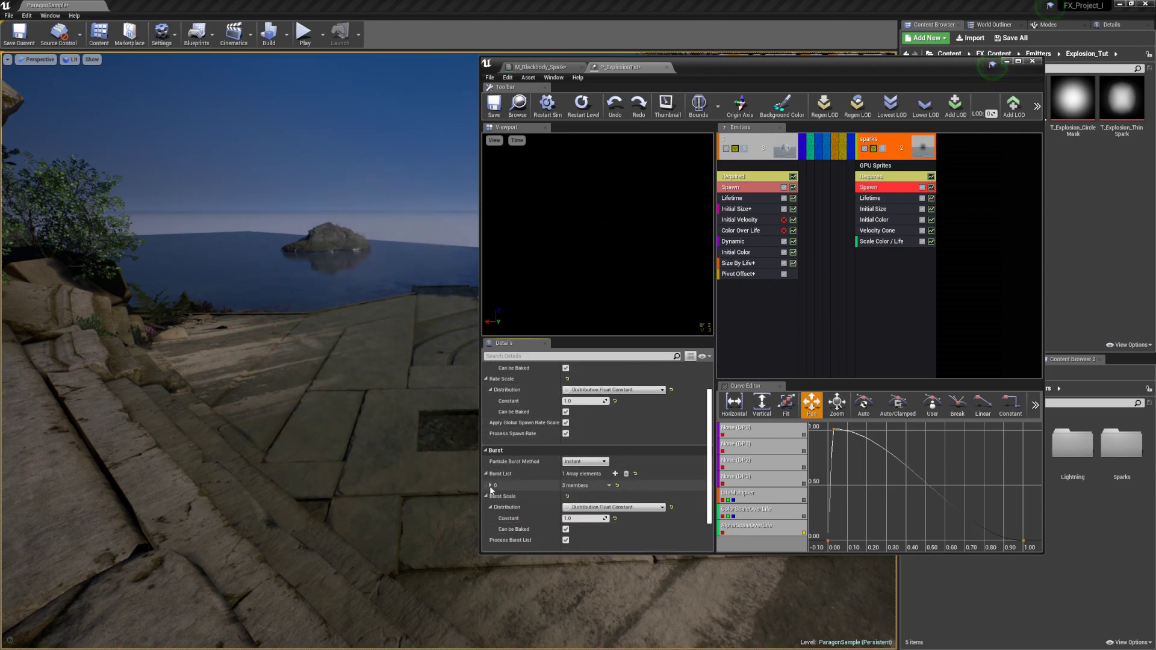
click(490, 486)
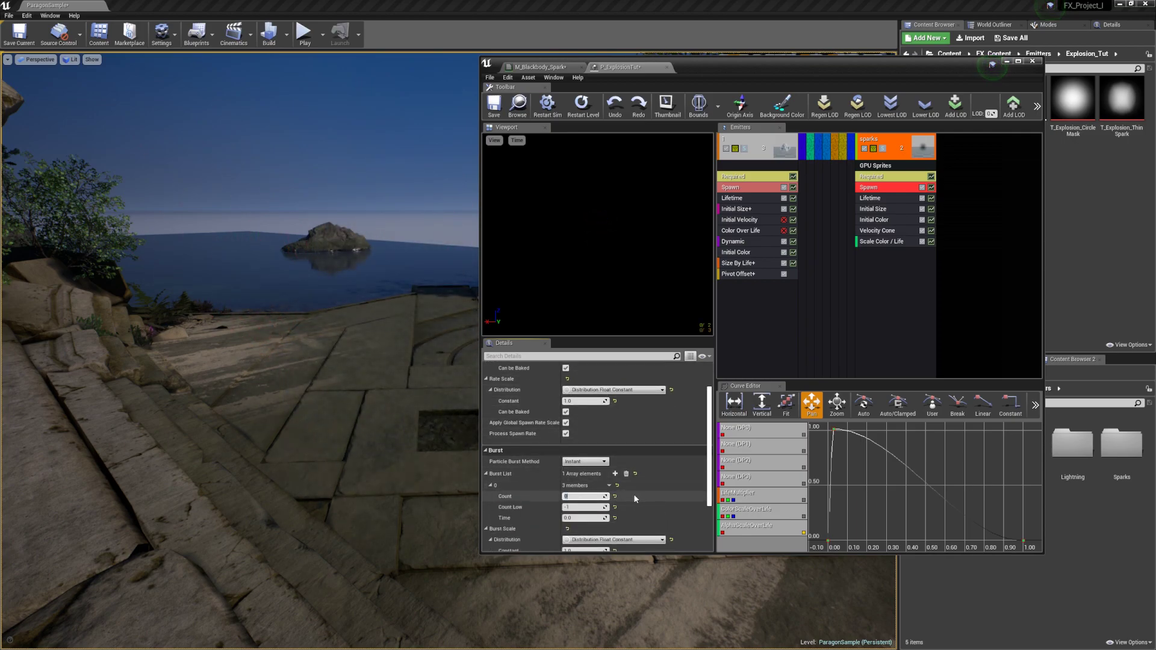
text(355)
key(Return)
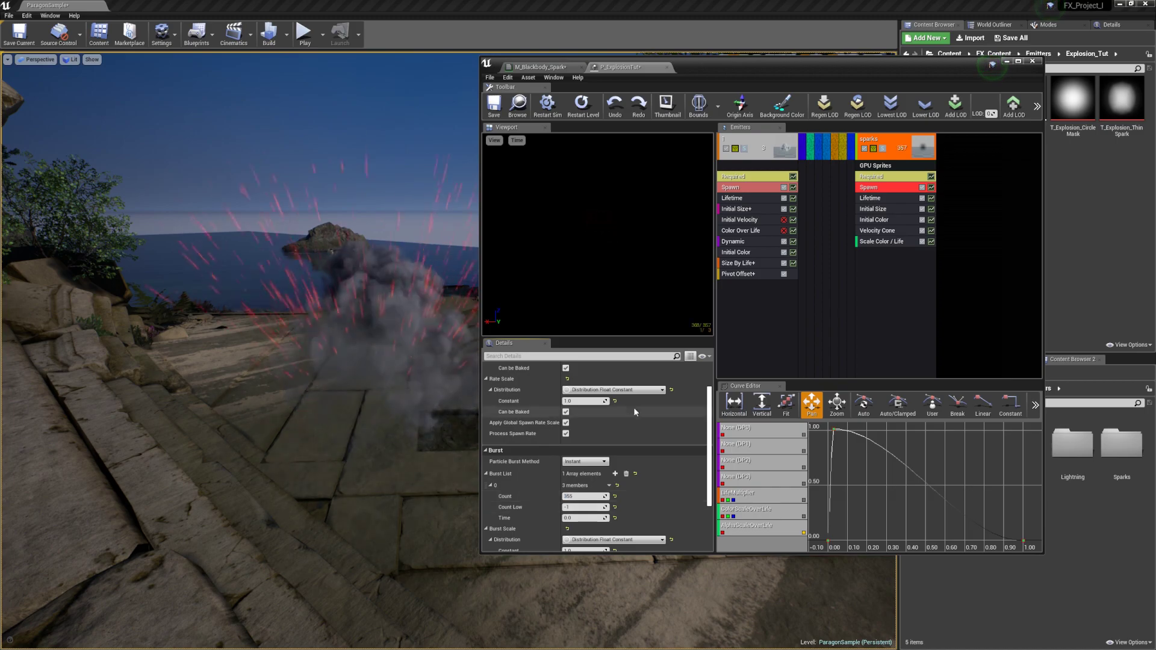
click(895, 312)
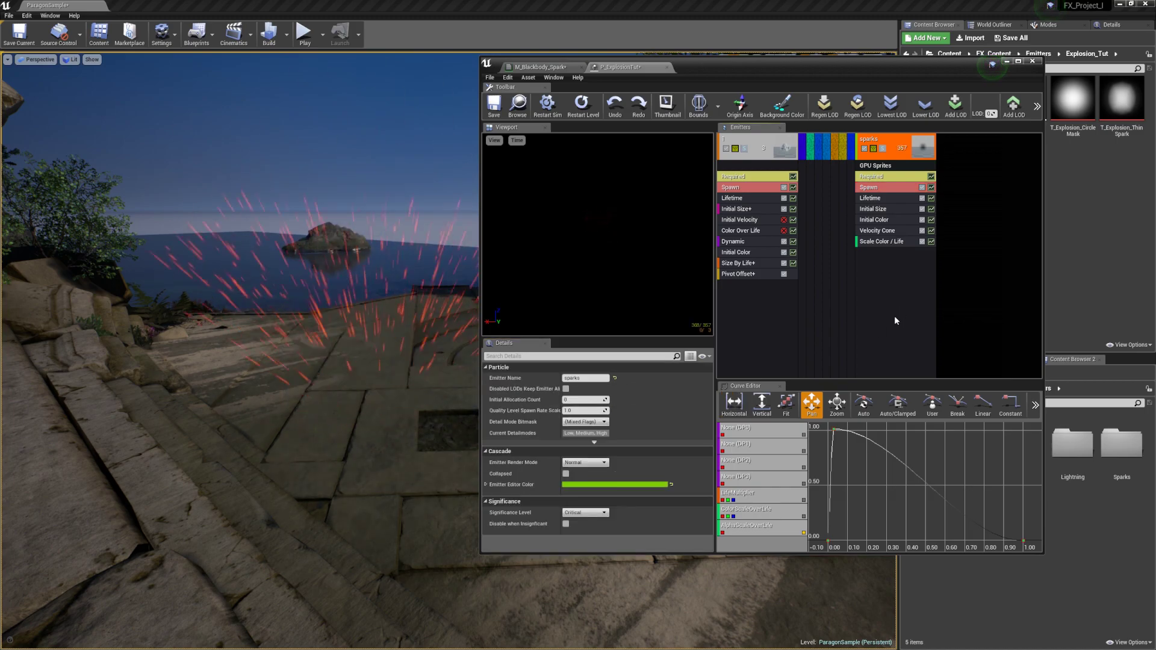
- Check the neighbouring smoke emitter's duration and set the Emitter Duration in the sparks' Required module to 5
click(753, 176)
scroll(620, 474, down, 5)
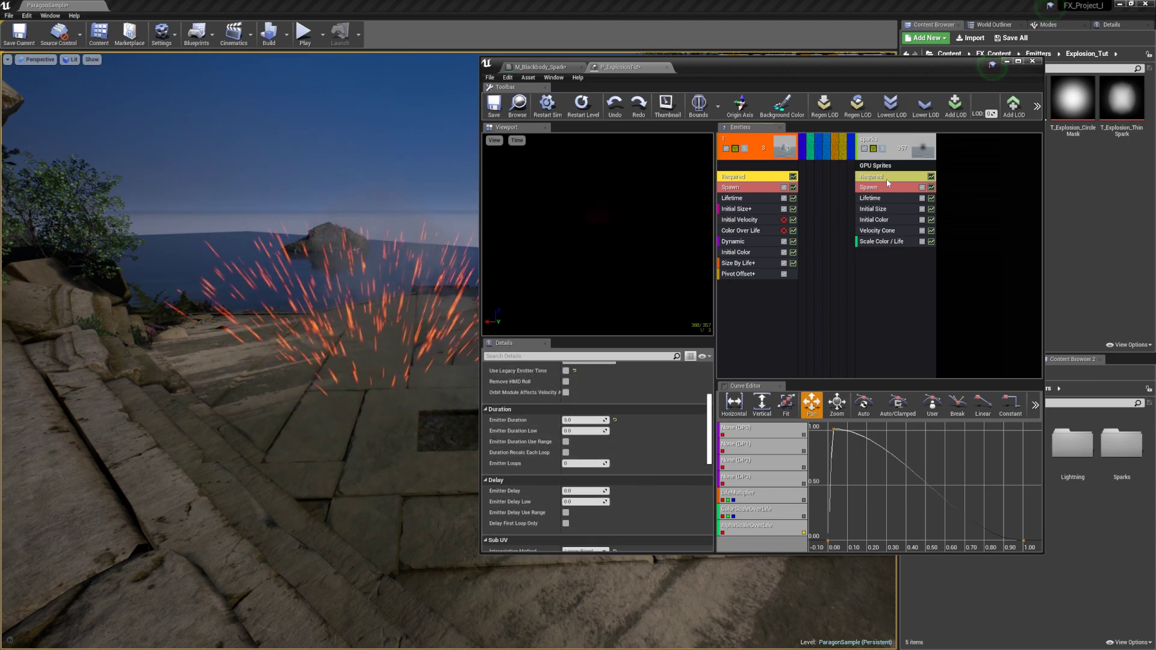
click(918, 311)
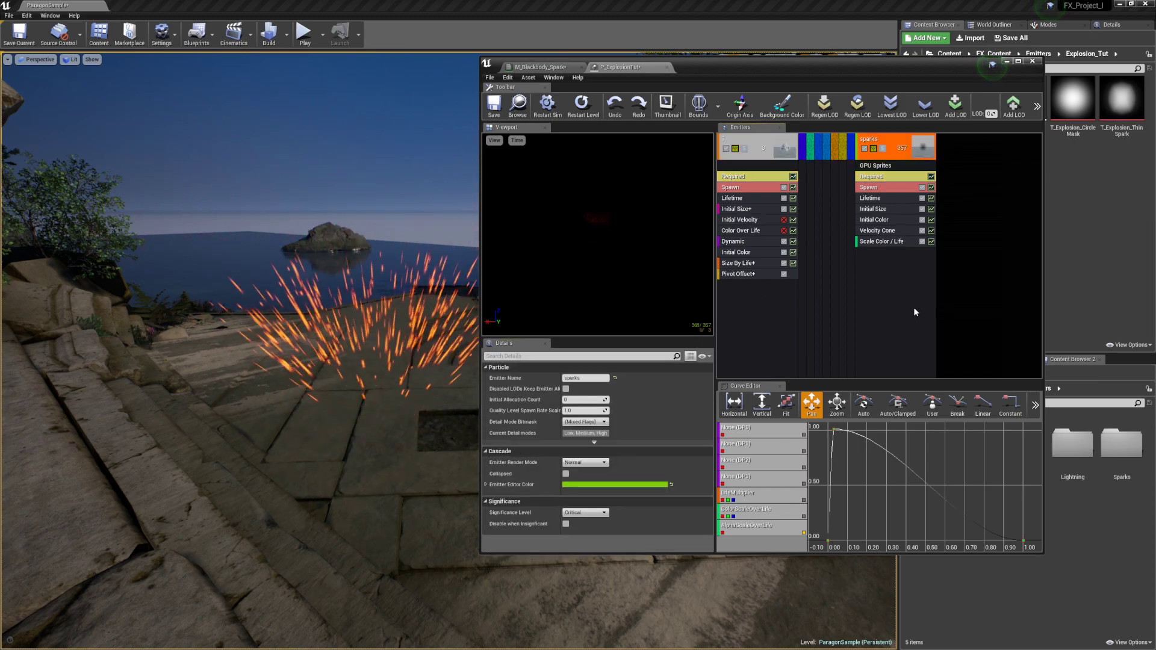
click(864, 176)
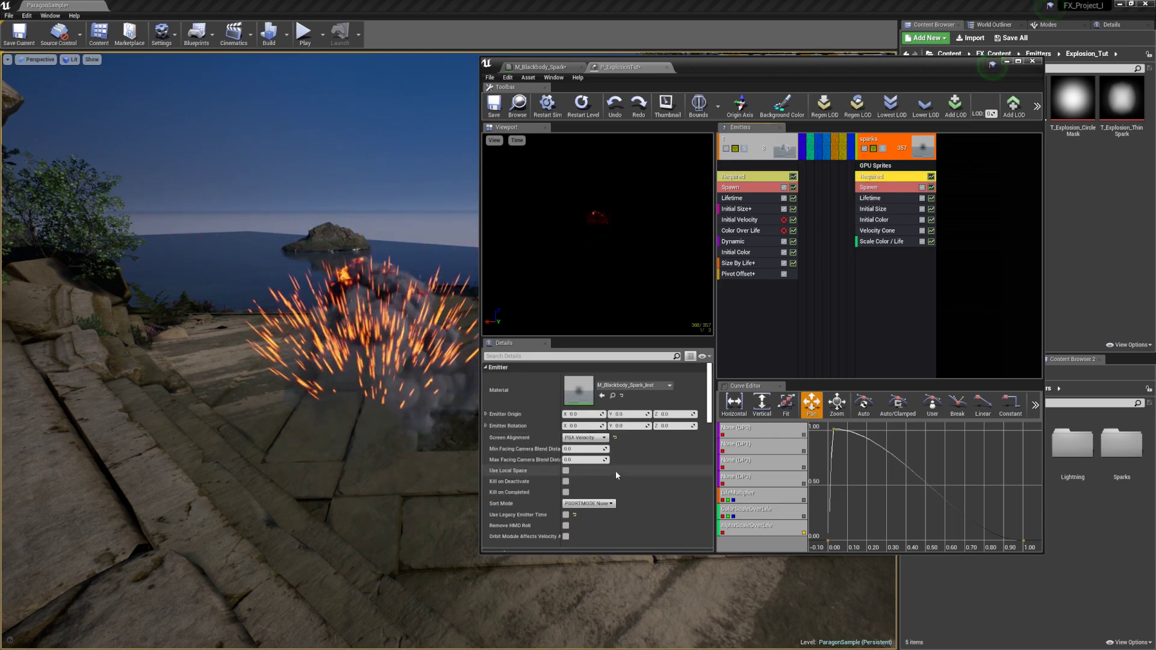
scroll(616, 472, down, 5)
click(583, 405)
text(5)
key(Return)
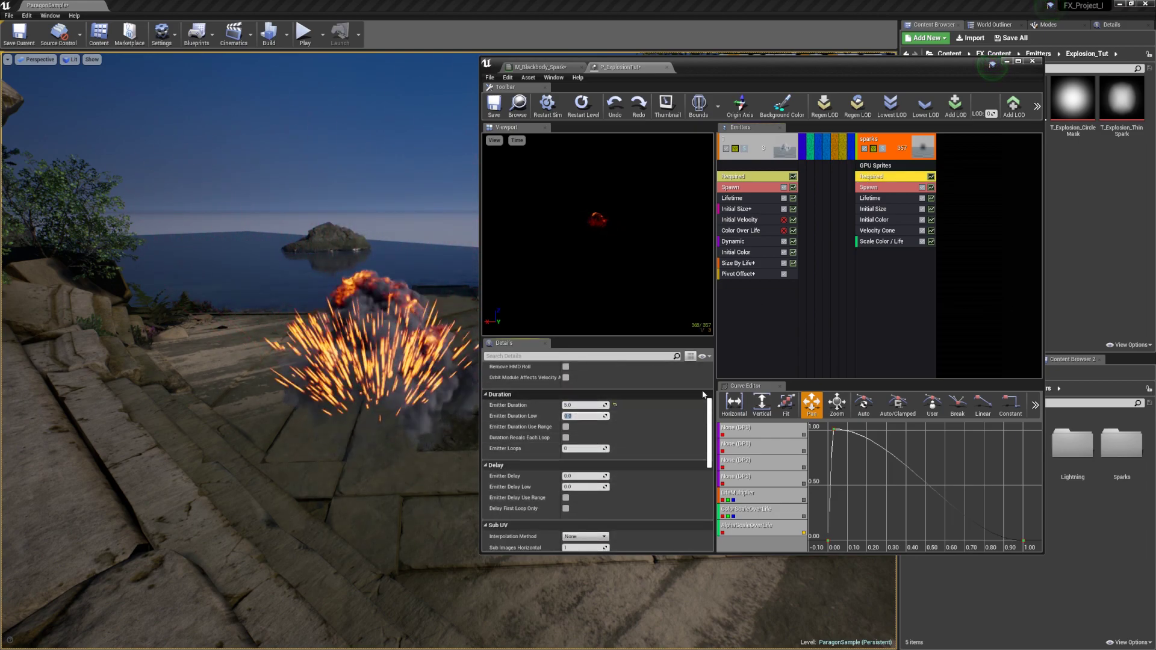
click(962, 280)
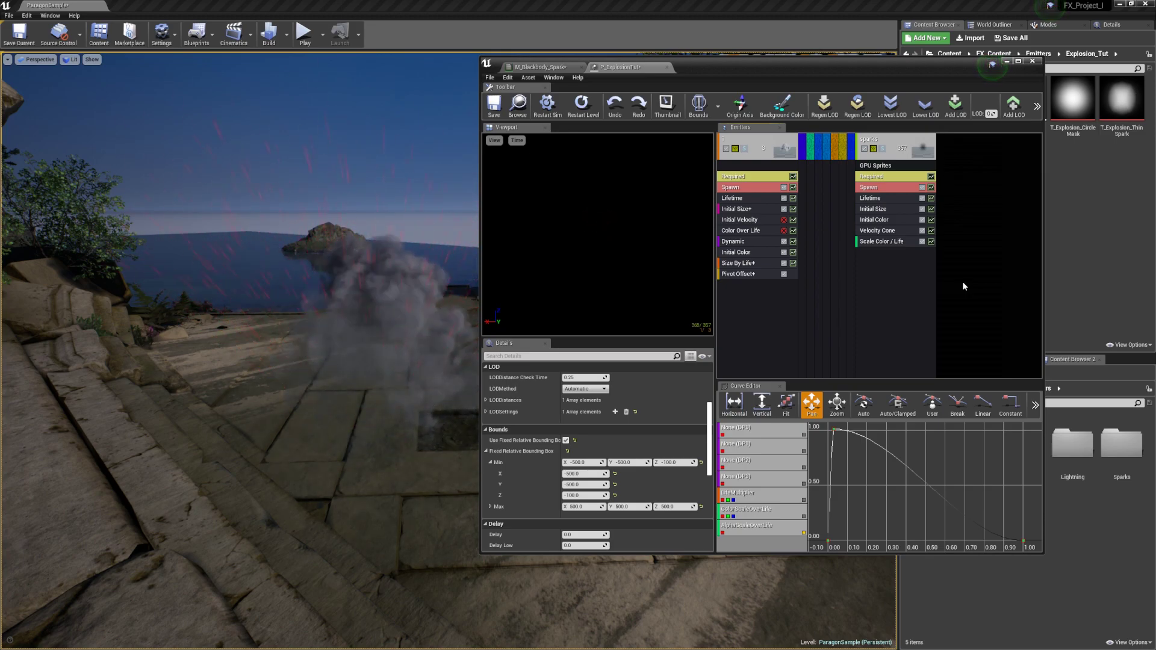
- Add a Const Acceleration module to the sparks emitter
click(865, 252)
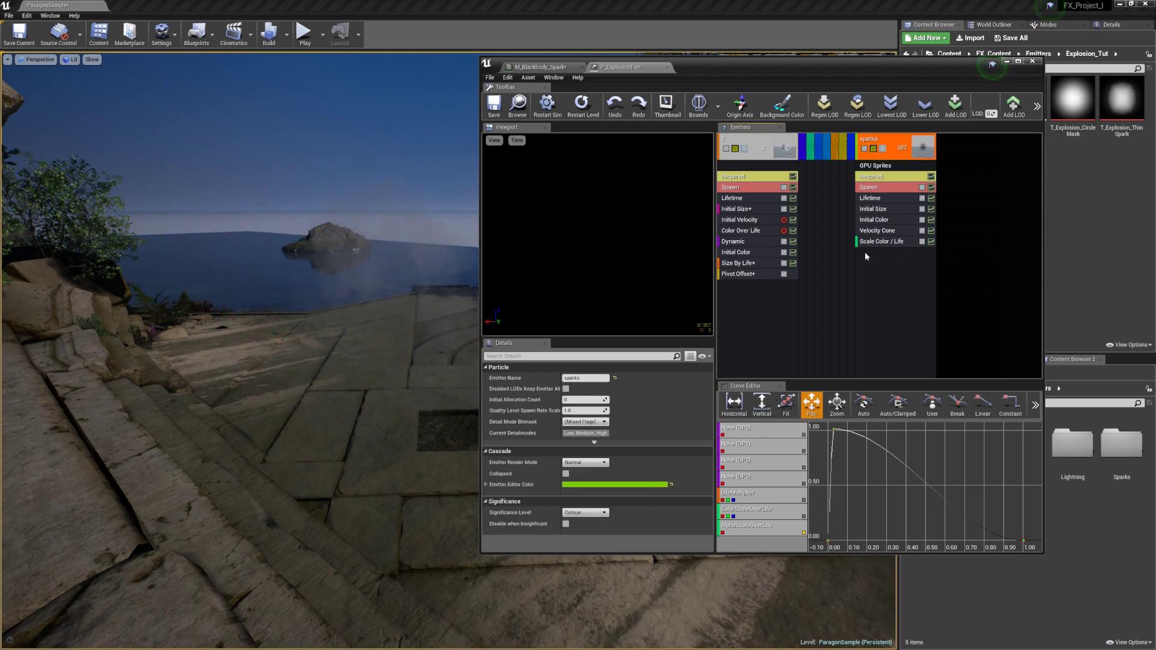
right_click(865, 251)
mouse_move(912, 287)
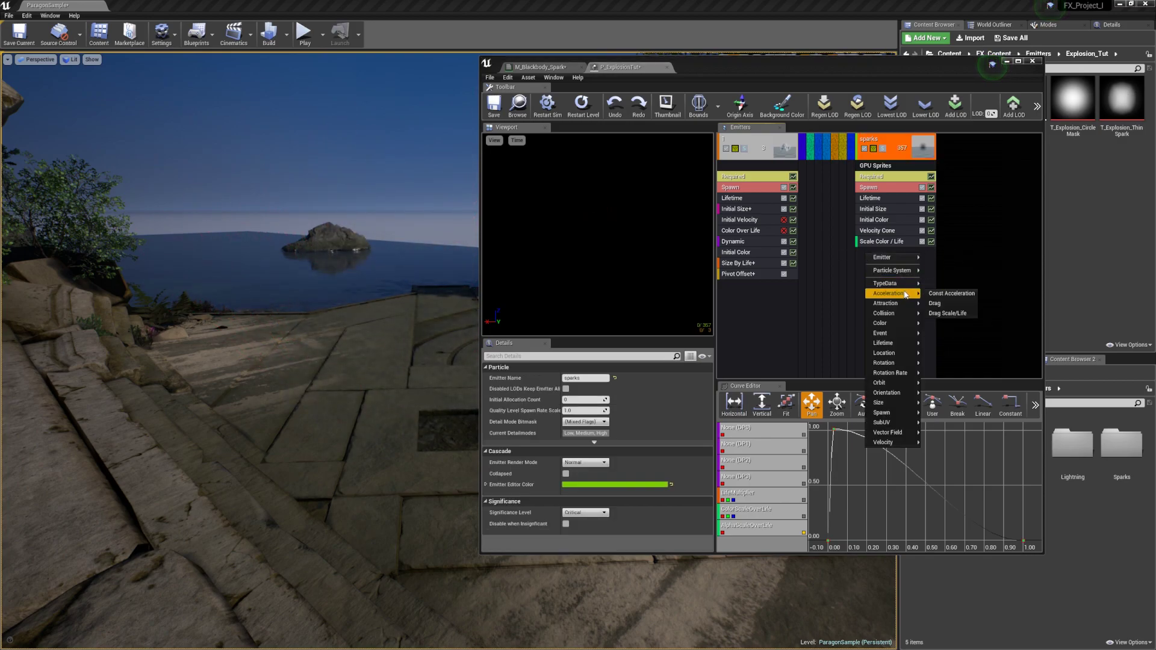
click(946, 295)
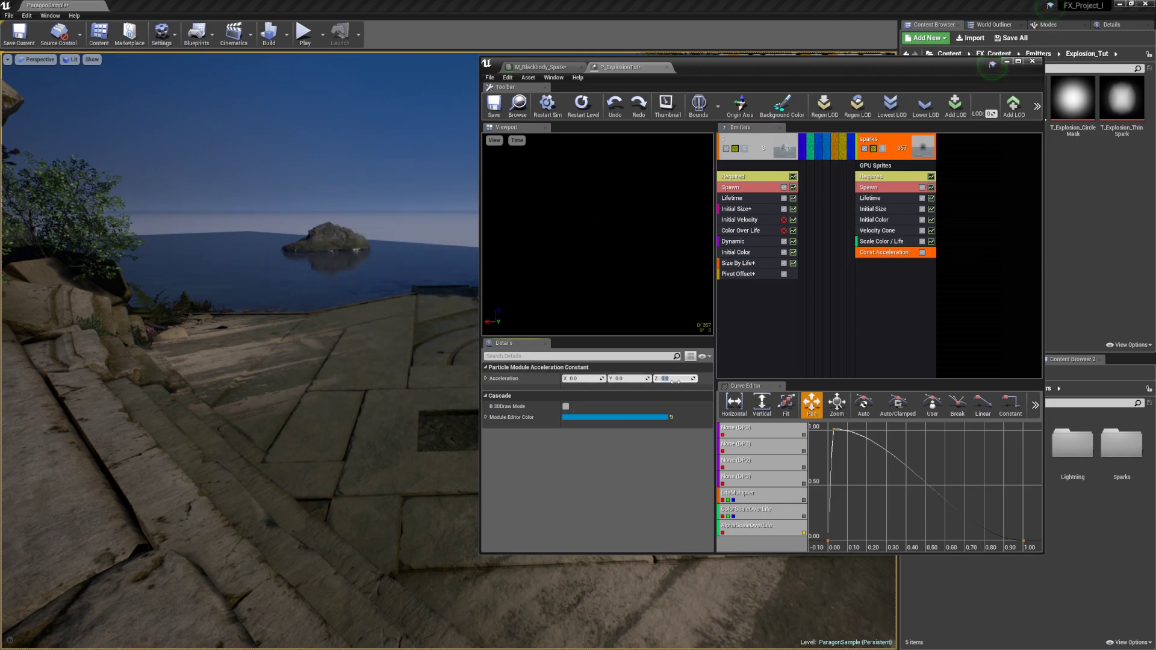
- Set the Z acceleration in the sparks emitter's Const Acceleration module and preview the resulting spark motion
key(Return)
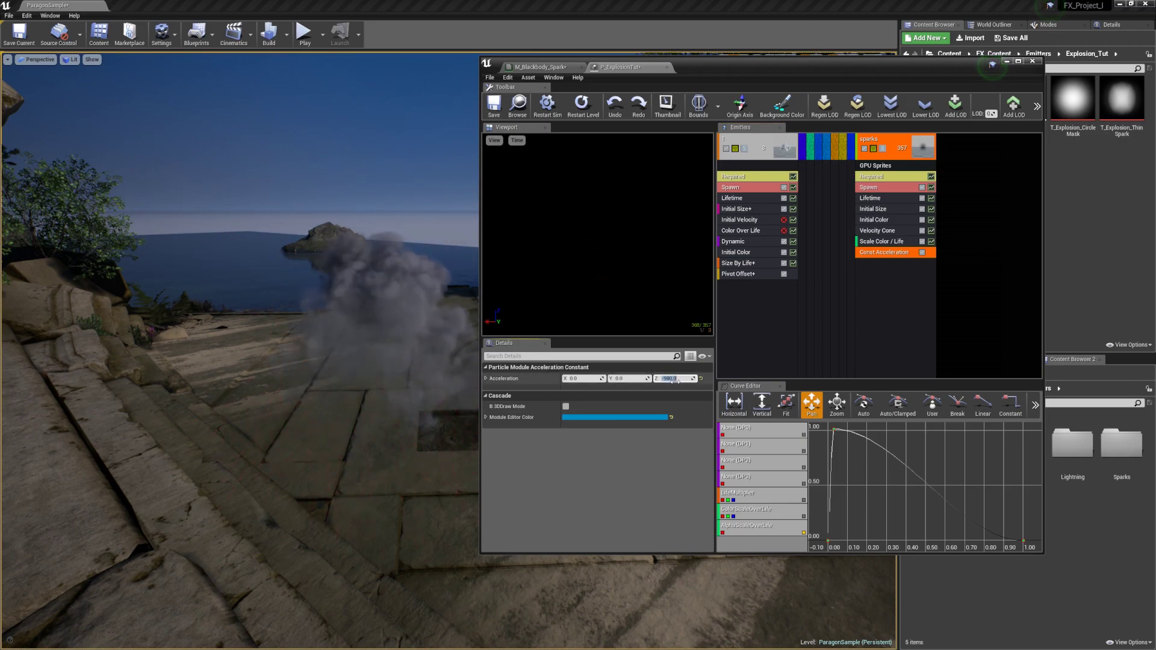
click(913, 270)
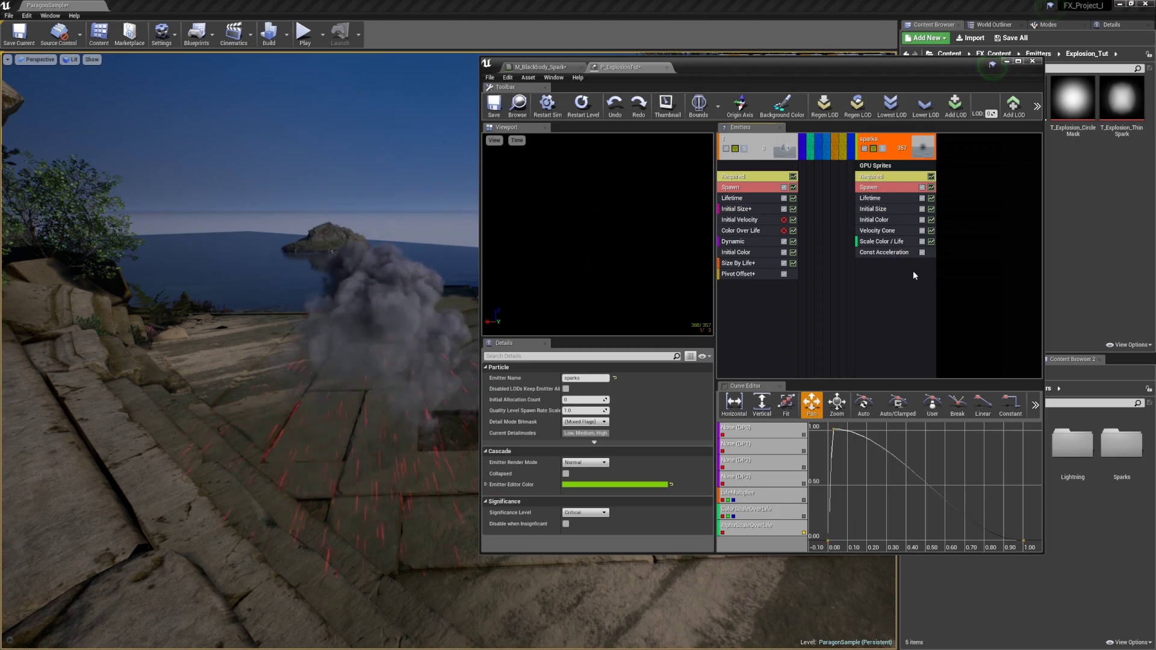
click(1006, 279)
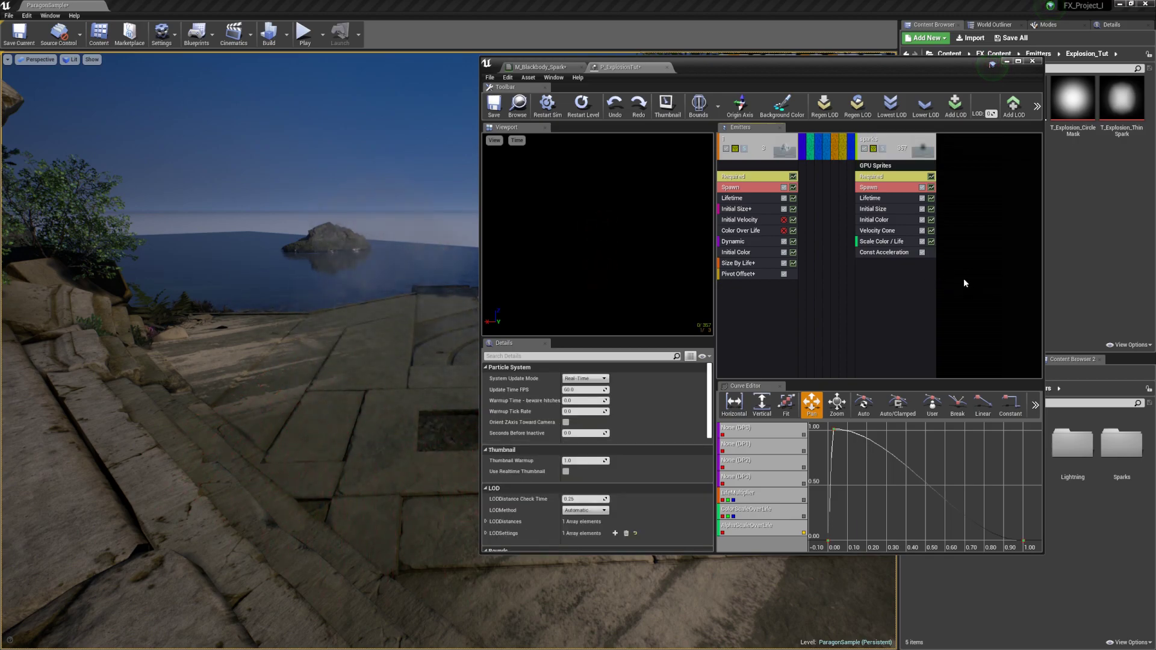
- Bring up the Size module choices for the sparks emitter
click(926, 277)
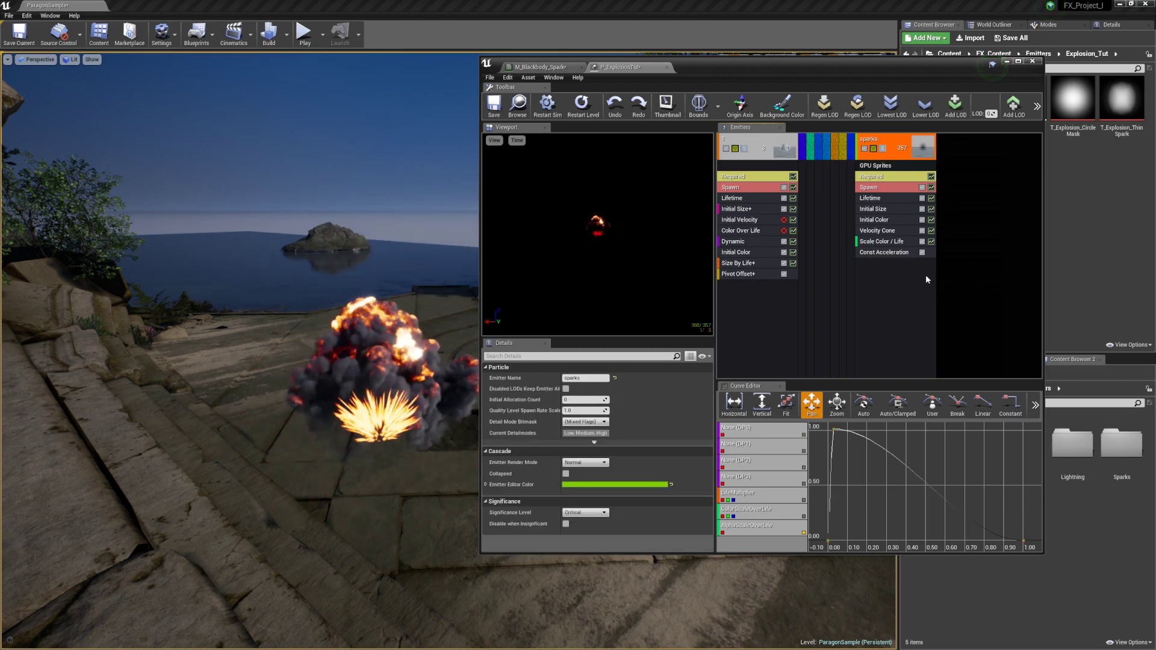
right_click(869, 264)
mouse_move(895, 308)
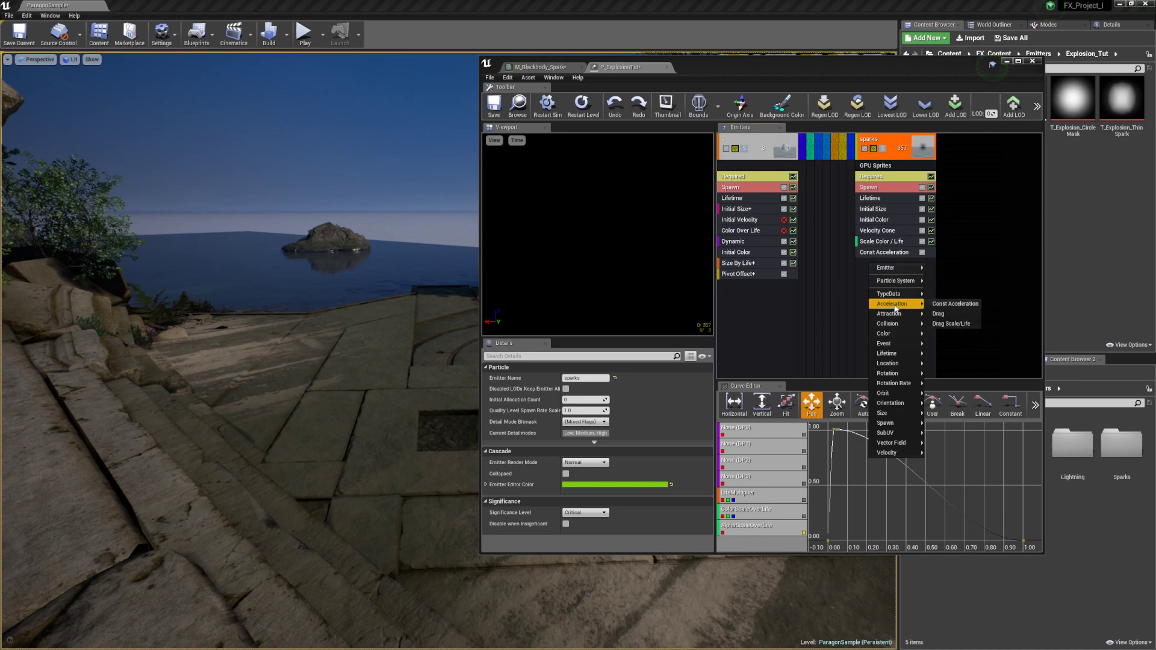
mouse_move(900, 413)
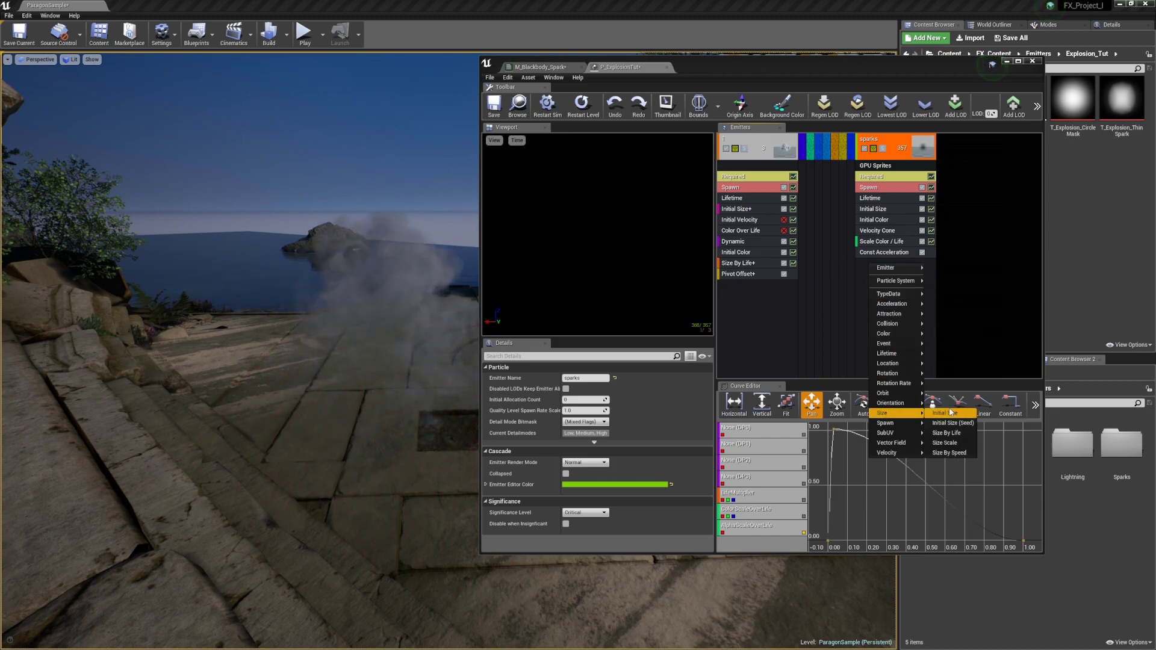
- Add a Size Scale module to the sparks emitter using Distribution Vector Uniform with a maximum of 1.0 on X, Y and Z
click(955, 444)
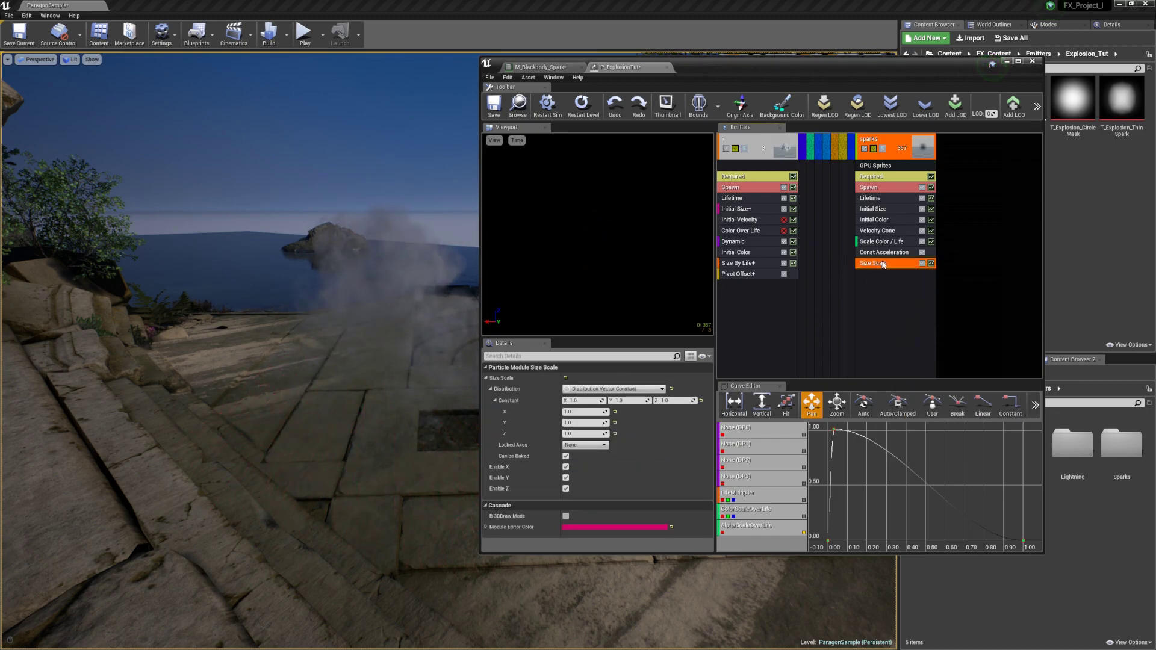
click(614, 389)
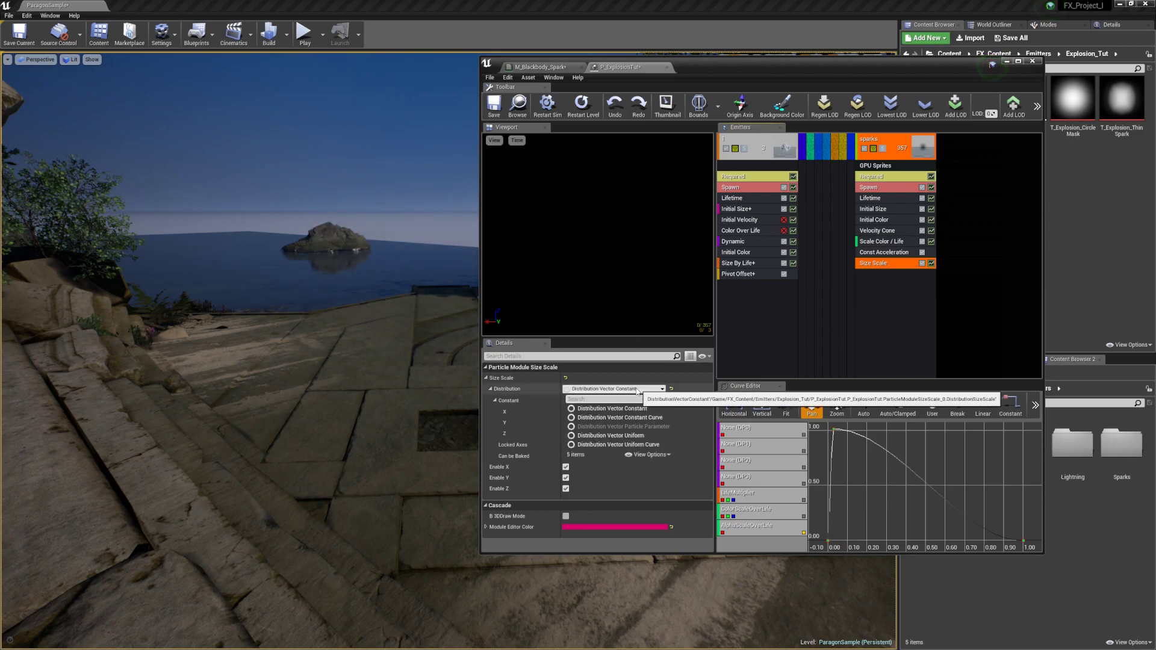
click(637, 436)
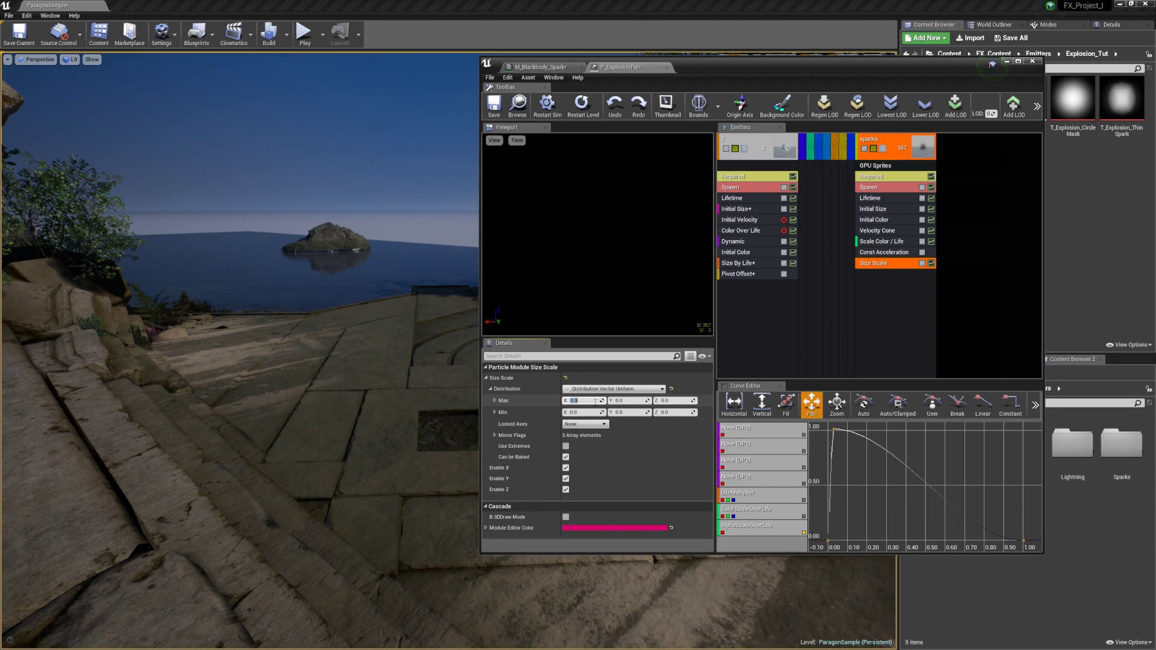
key(Tab)
text(1)
key(Tab)
text(1)
key(Tab)
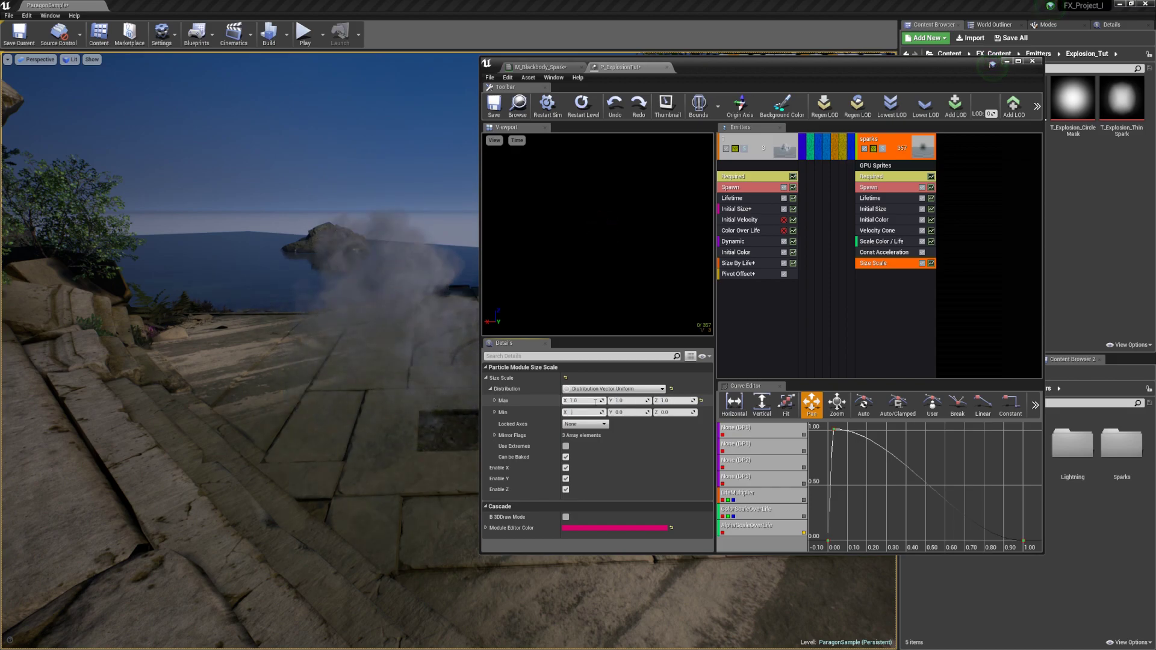
- Set the Size Scale minimum to 0.25 on all three axes
text(0.25)
key(Tab)
text(2)
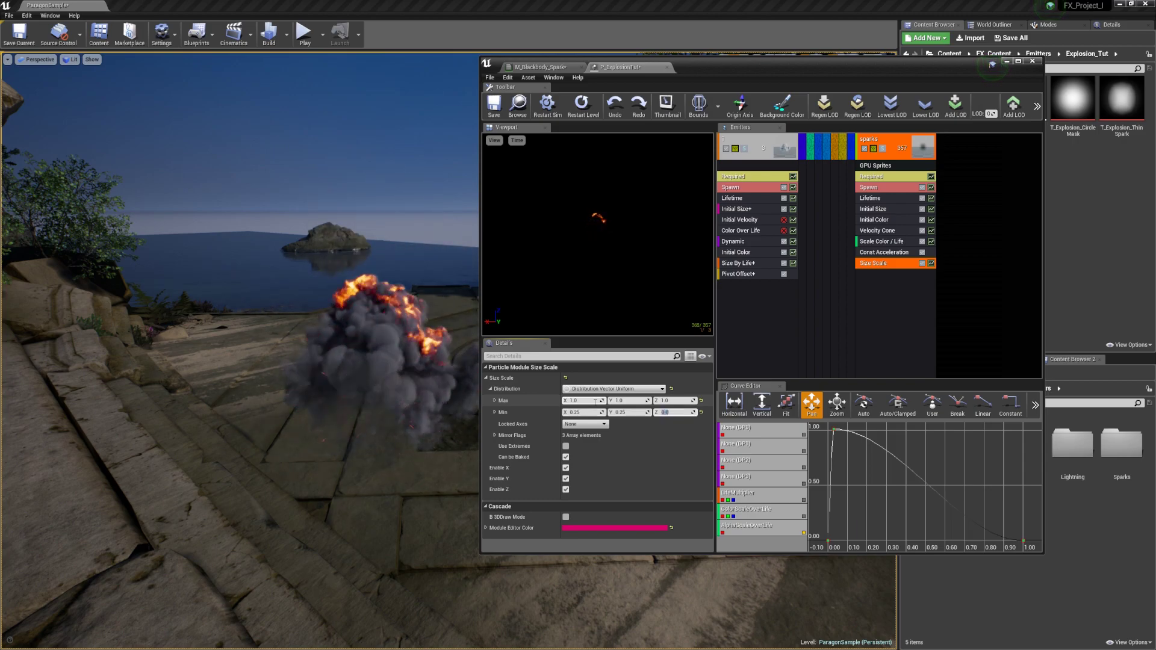
click(949, 286)
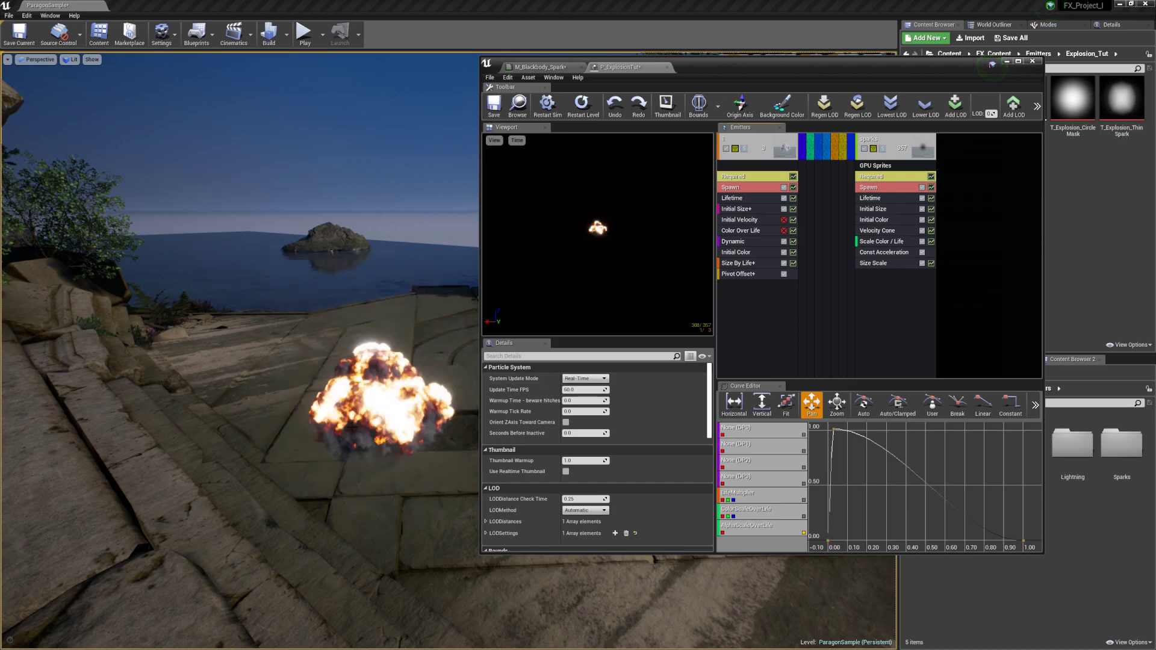
- Set the sparks emitter's Size Scale minimum to 0.5 on X, Y and Z
click(880, 263)
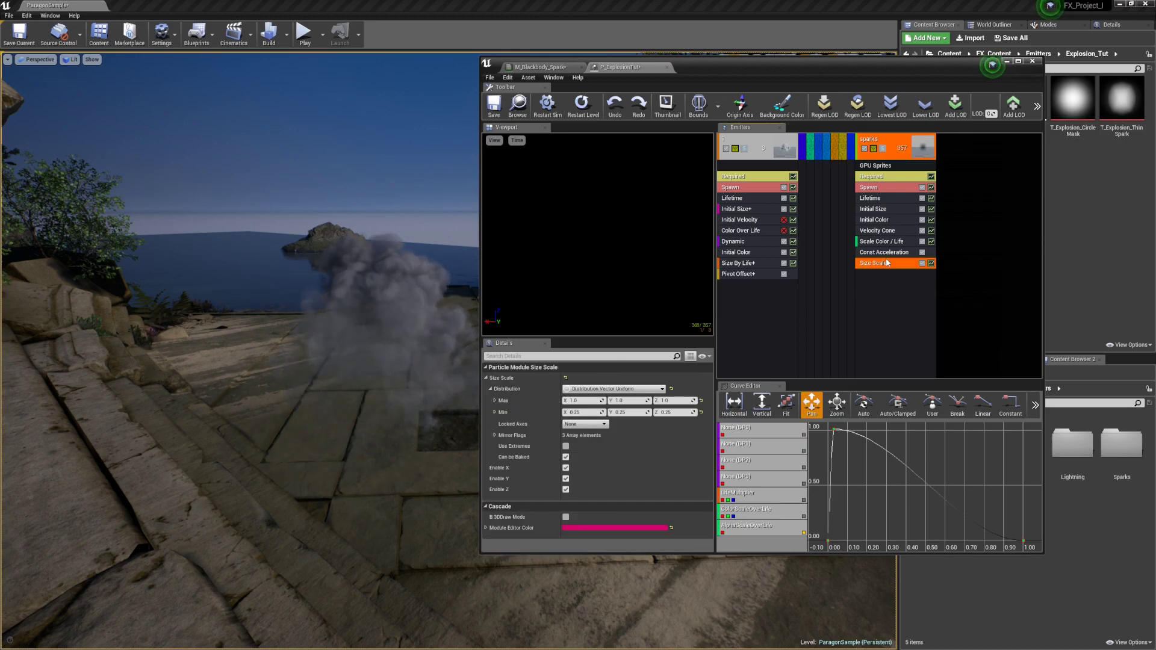
click(583, 412)
text(0.5)
key(Tab)
text(0.5)
key(Tab)
text(0.5)
key(Return)
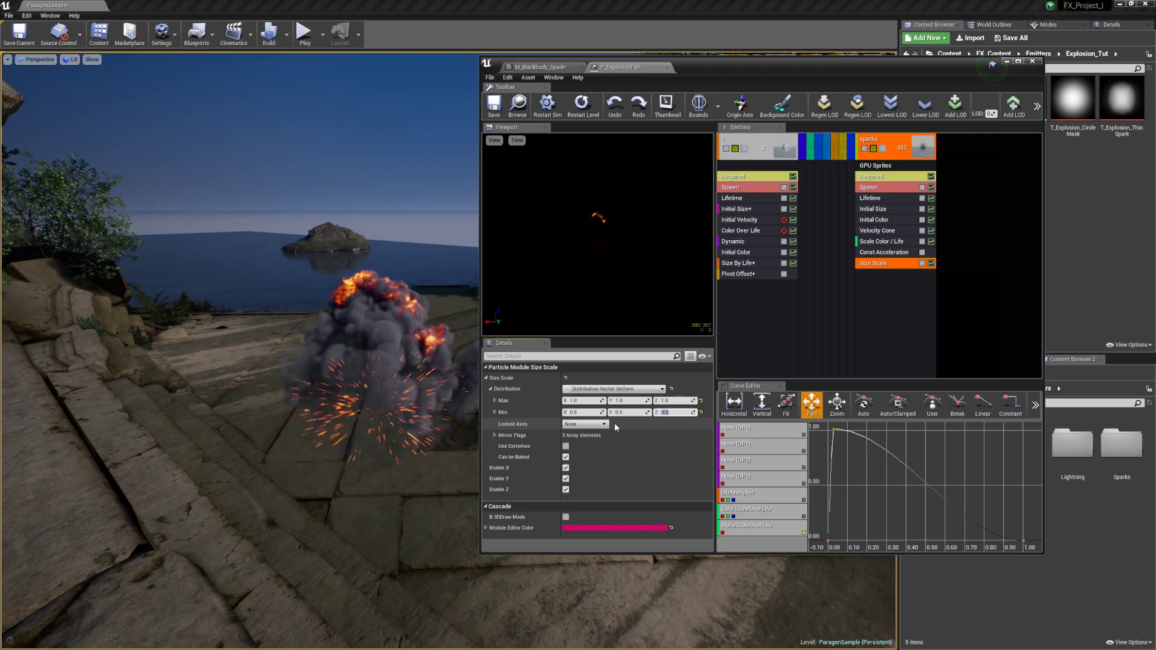
- Add a Drag module to the sparks emitter and set its drag coefficient to Distribution Float Uniform
click(874, 285)
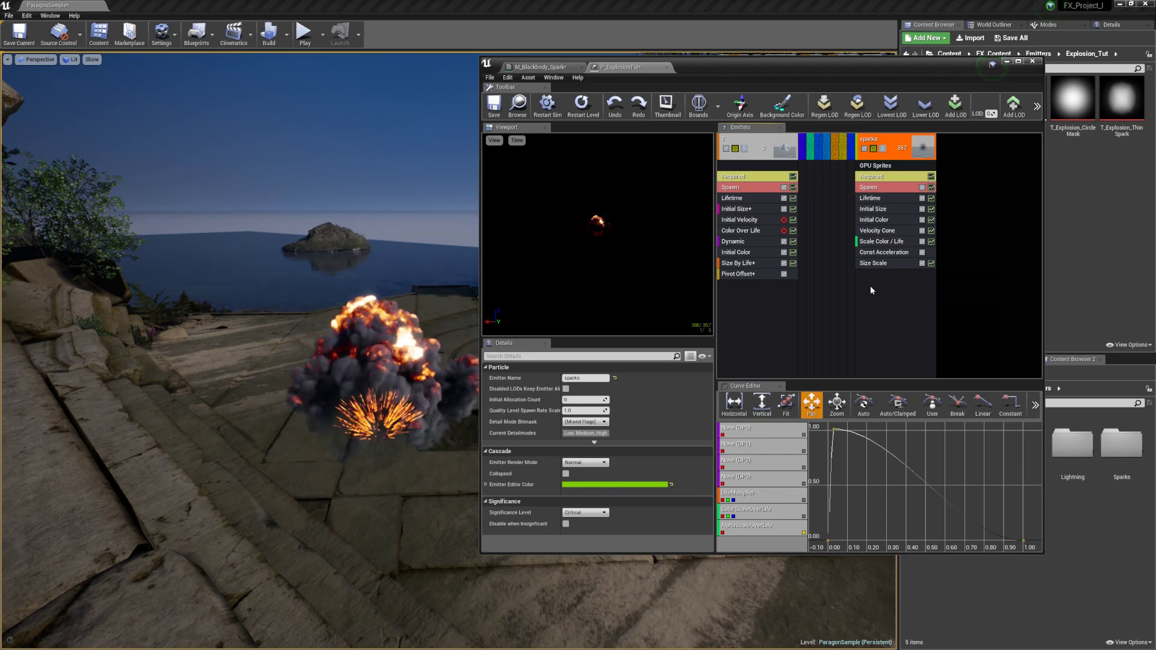
right_click(872, 276)
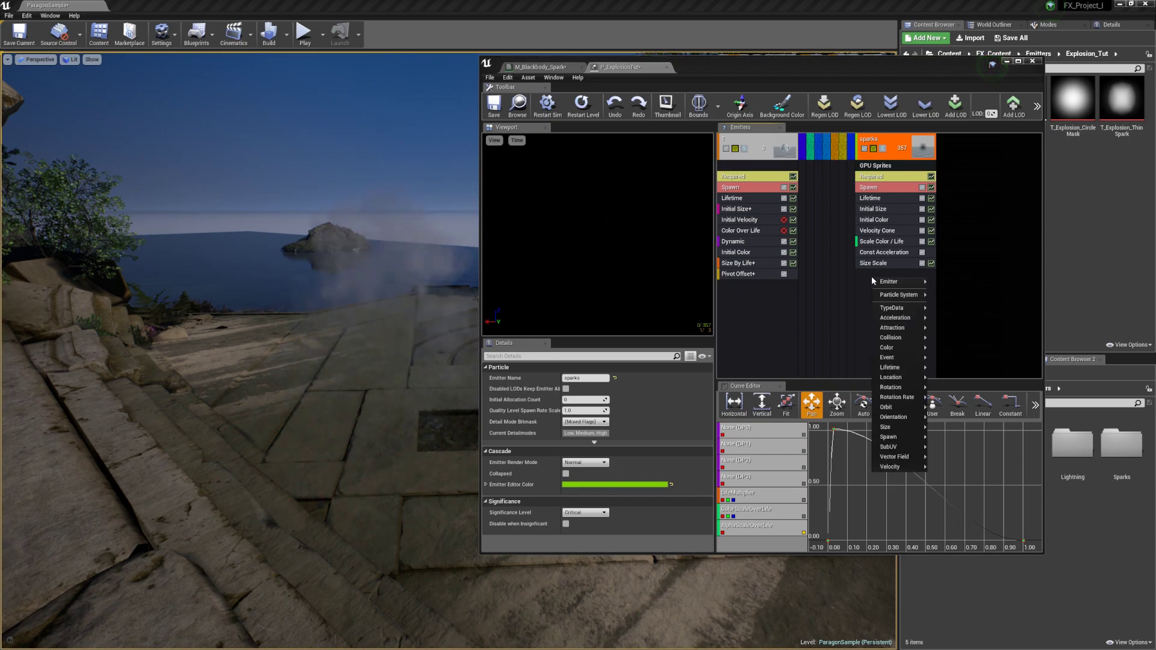
mouse_move(884, 372)
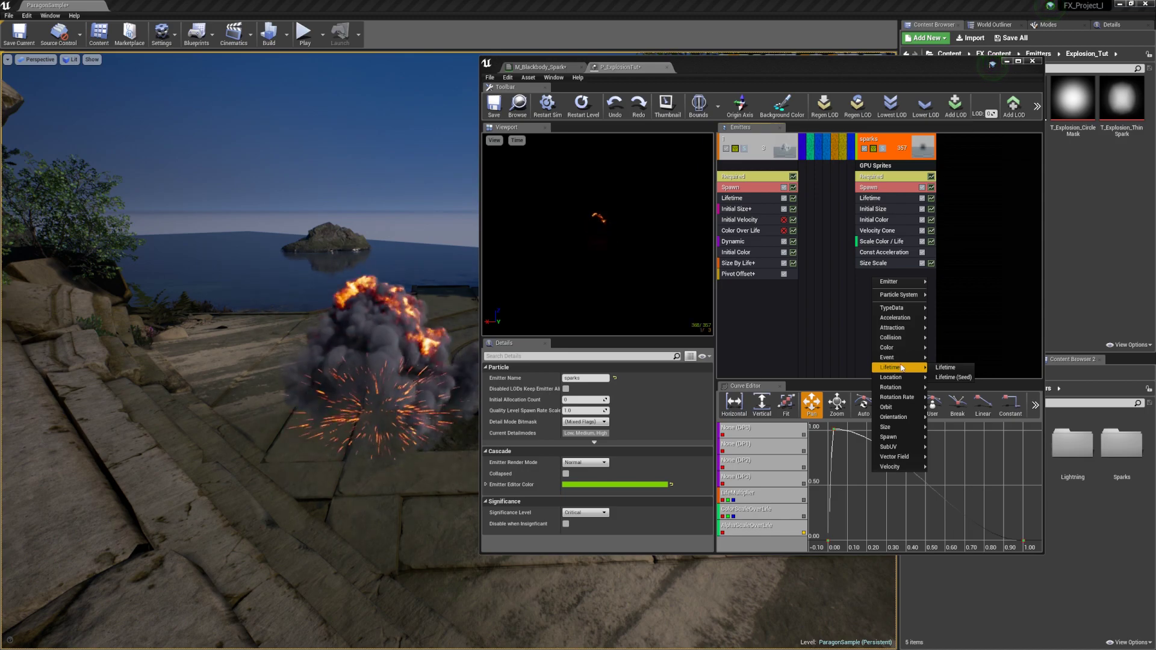
mouse_move(896, 439)
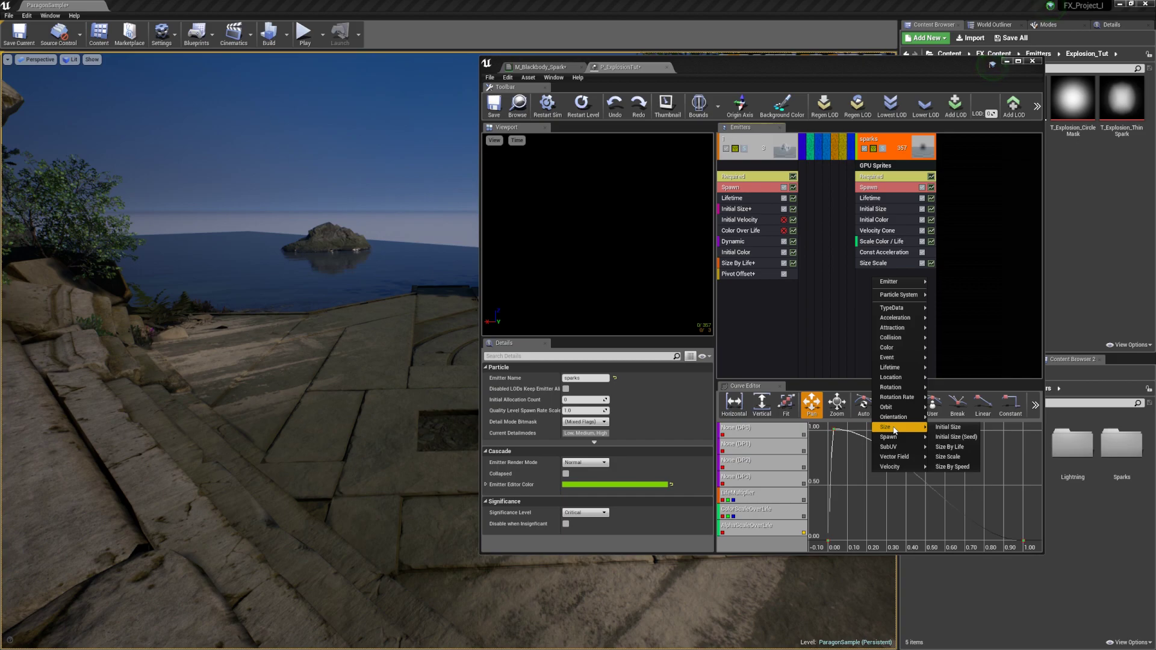
mouse_move(890, 466)
click(954, 328)
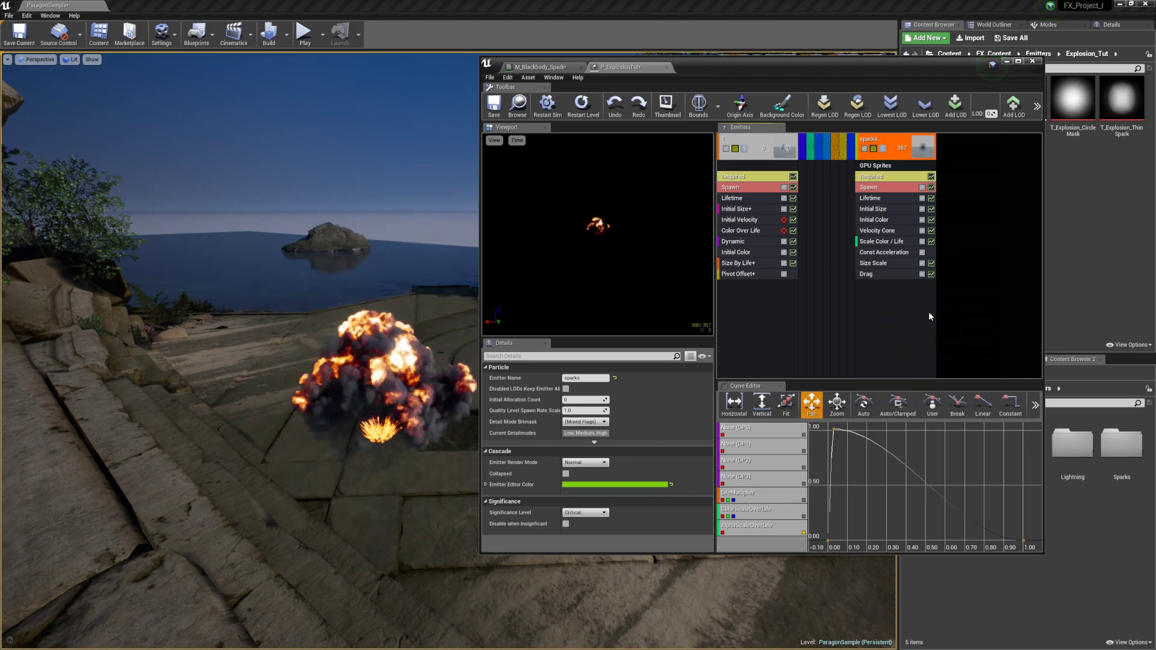
click(867, 274)
click(614, 389)
click(609, 435)
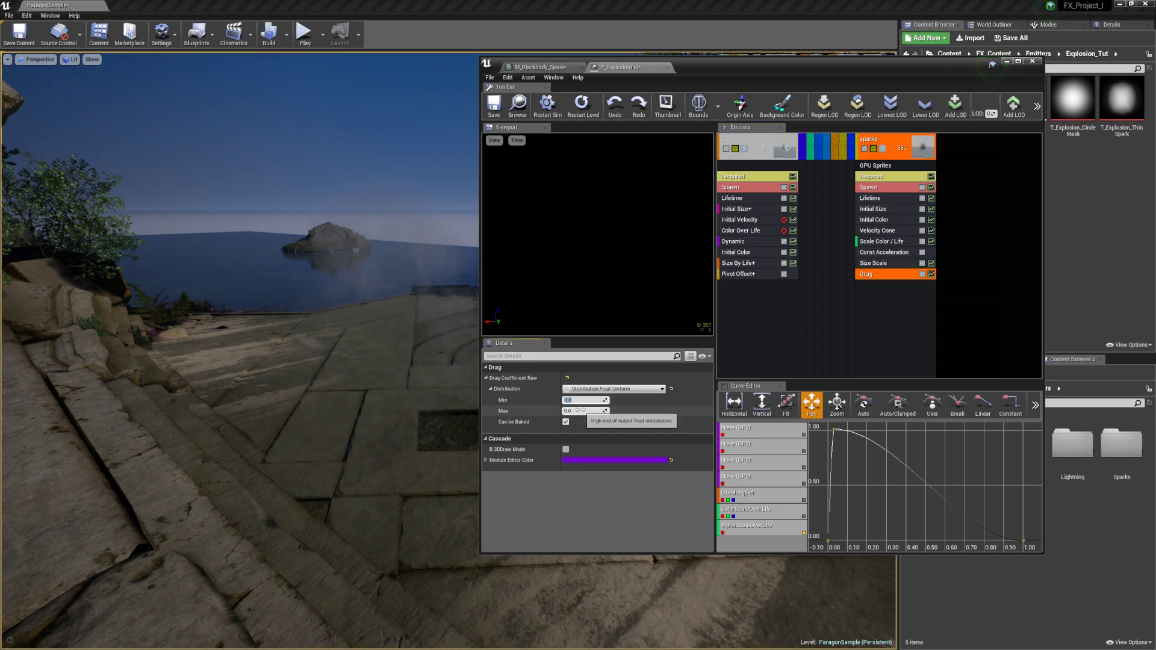
- Set the drag coefficient range to a minimum of 2 and a maximum of 3
text(2)
click(580, 411)
text(3)
- Set the sparks emitter's drag coefficient to a minimum of 3 and a maximum of 6
click(576, 400)
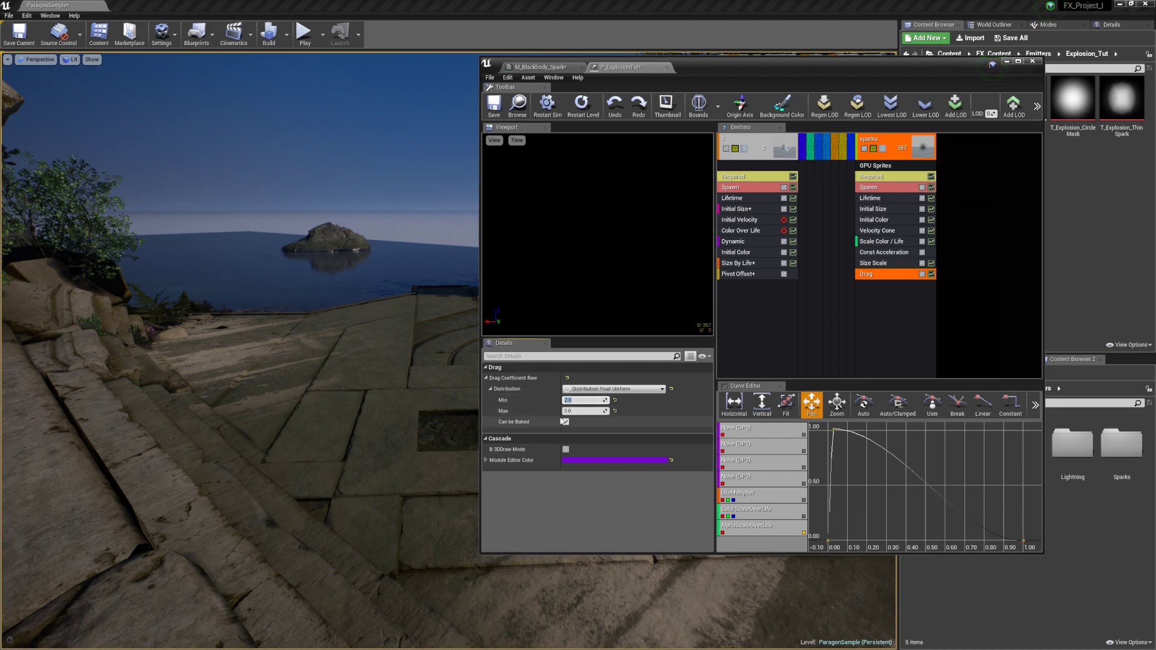
text(3)
click(580, 410)
text(6)
click(578, 400)
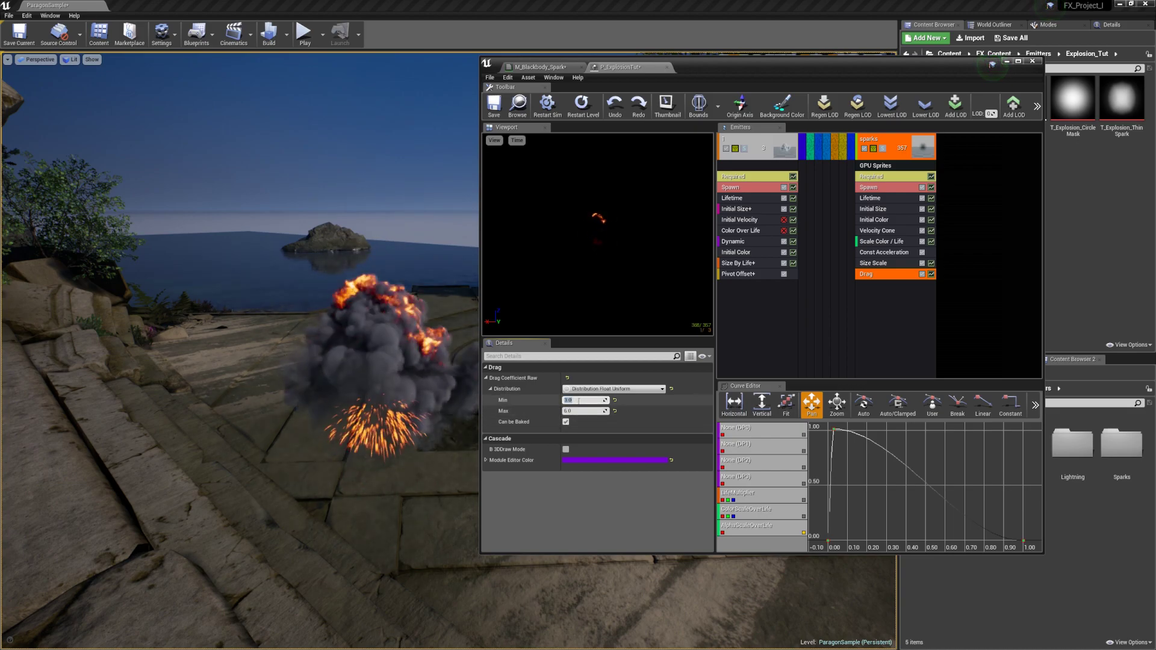
click(903, 293)
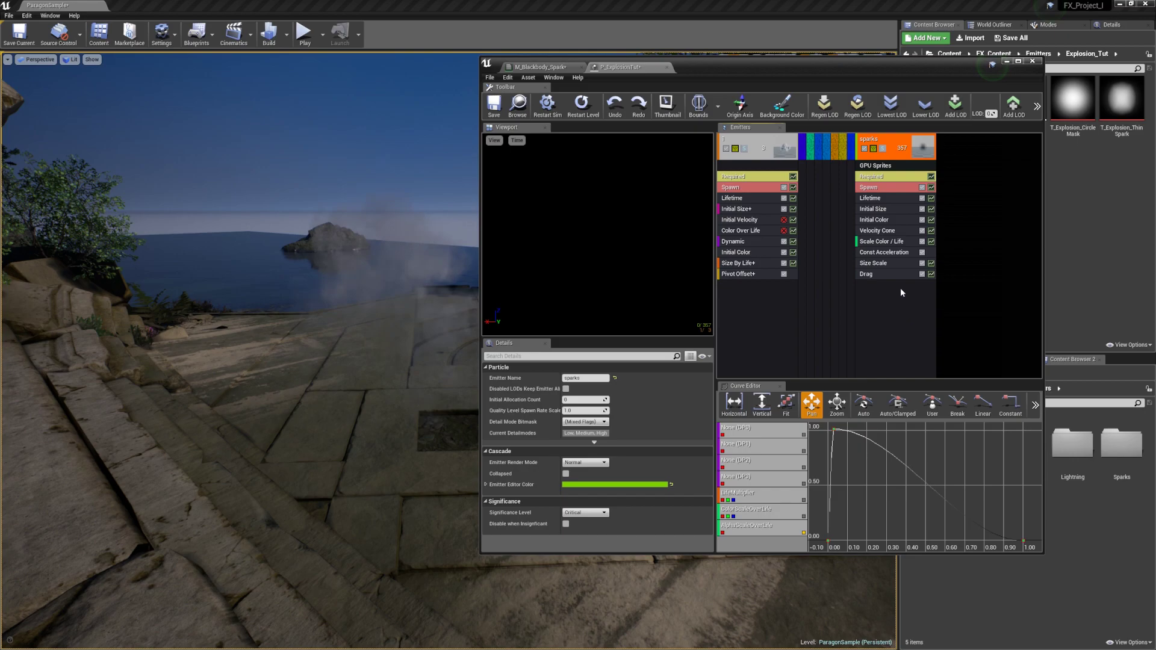
- Set the Velocity Cone's maximum velocity to 555 in the sparks emitter
click(876, 232)
click(582, 465)
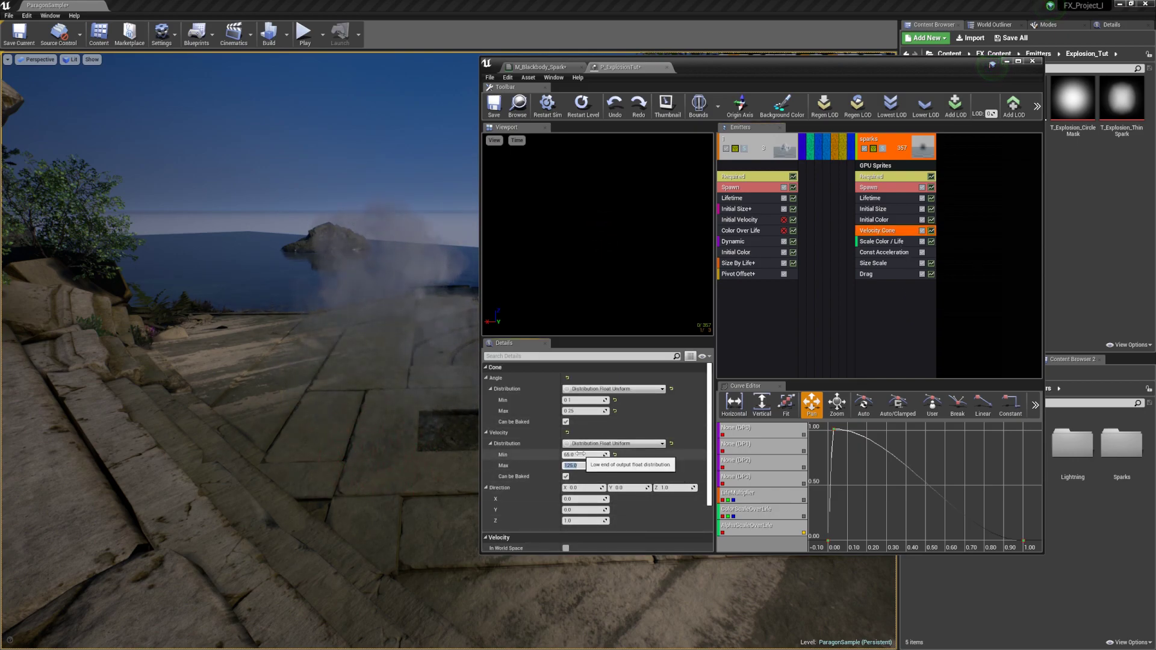
text(555)
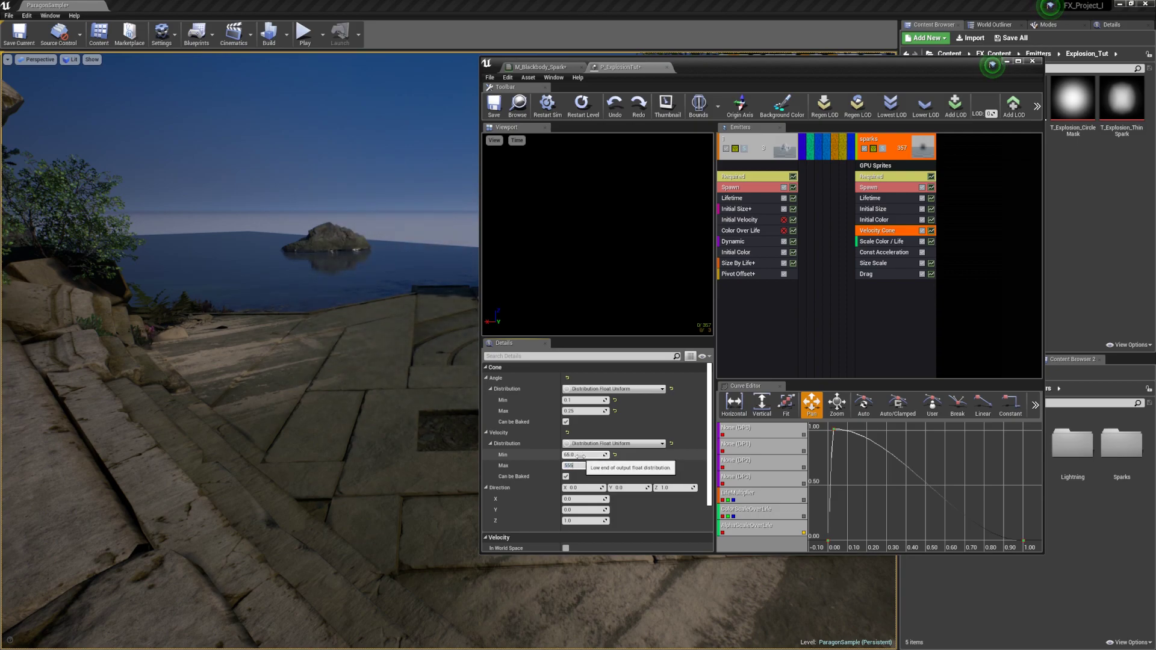
click(580, 456)
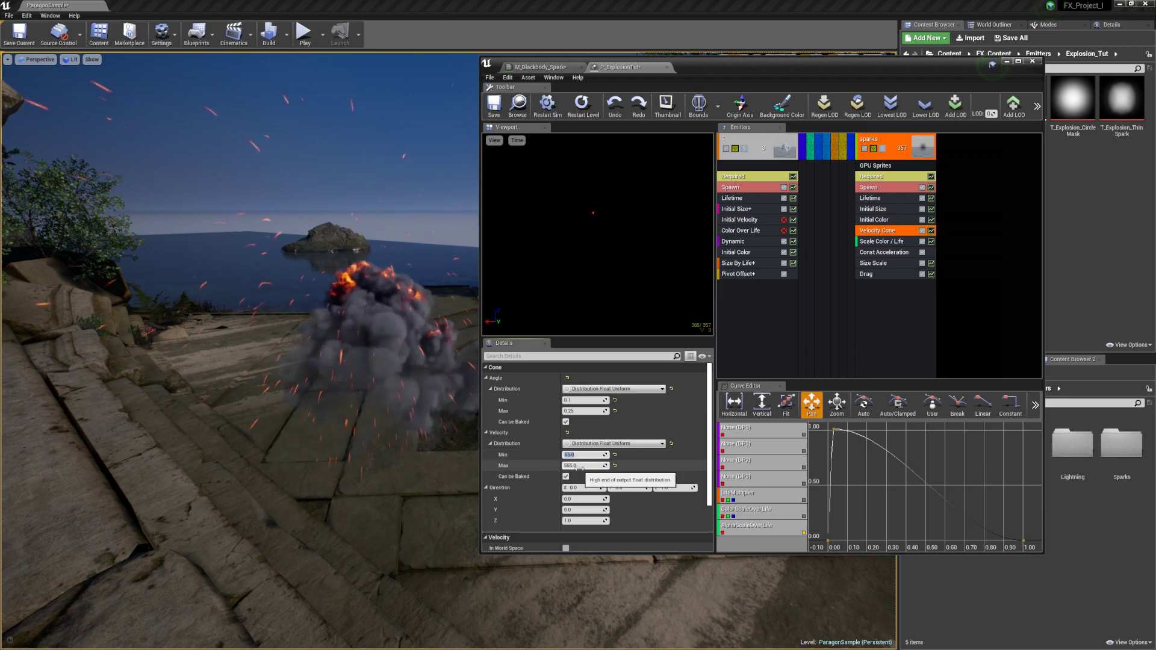
- Reduce the Velocity Cone's maximum velocity to 355
key(Tab)
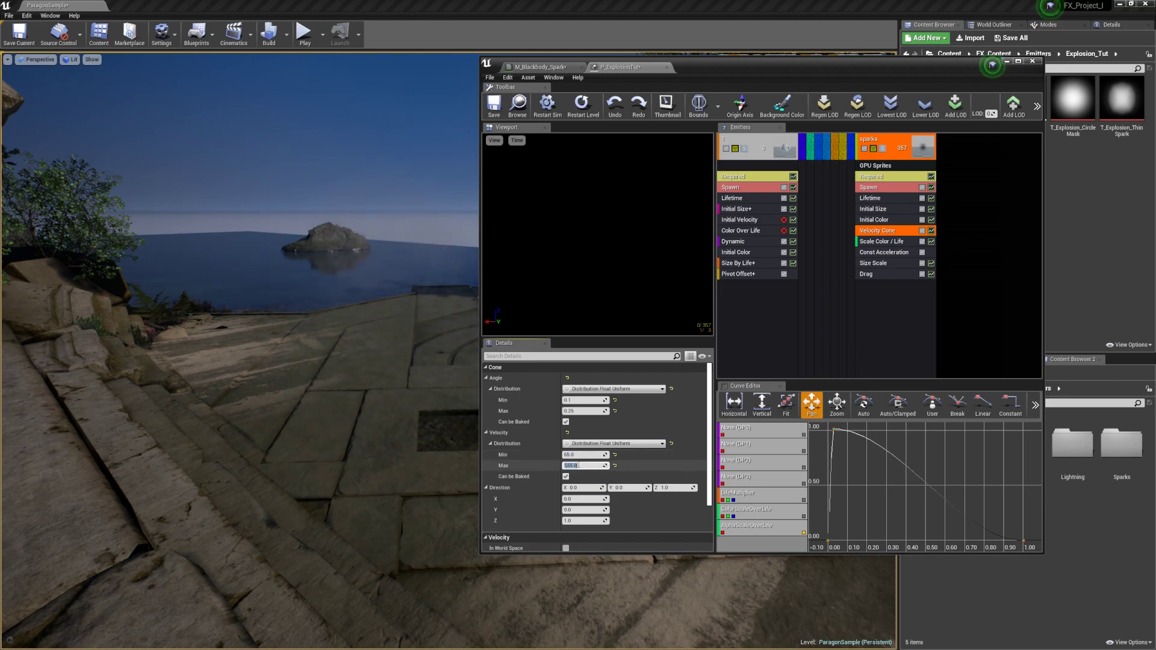
text(355)
click(577, 456)
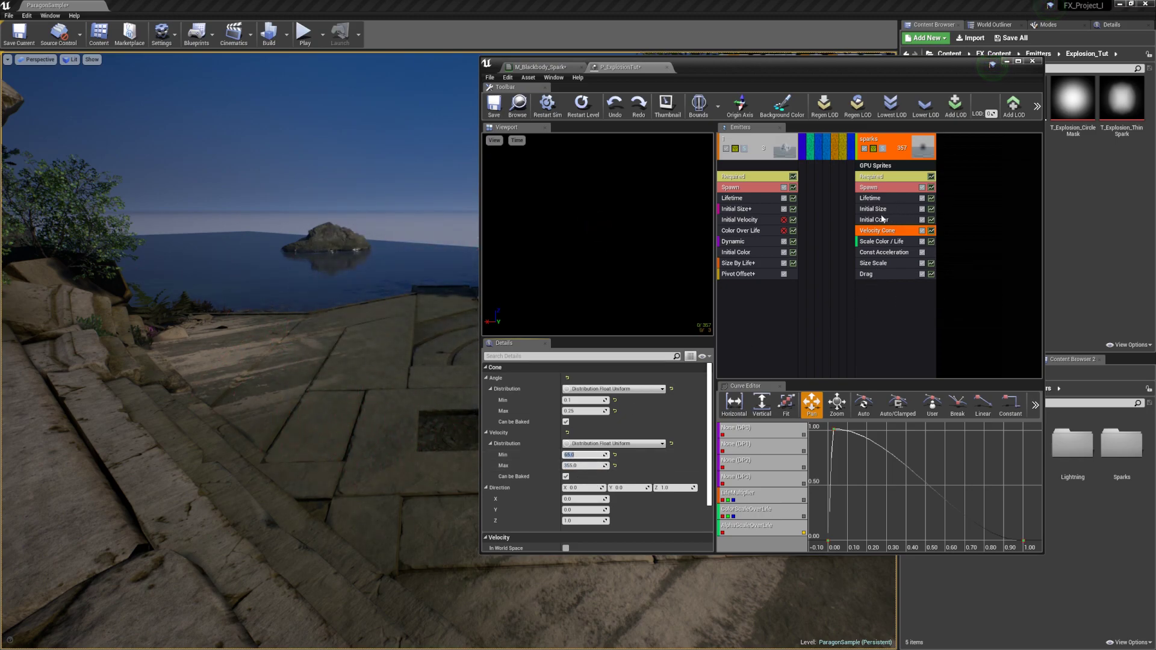
click(583, 411)
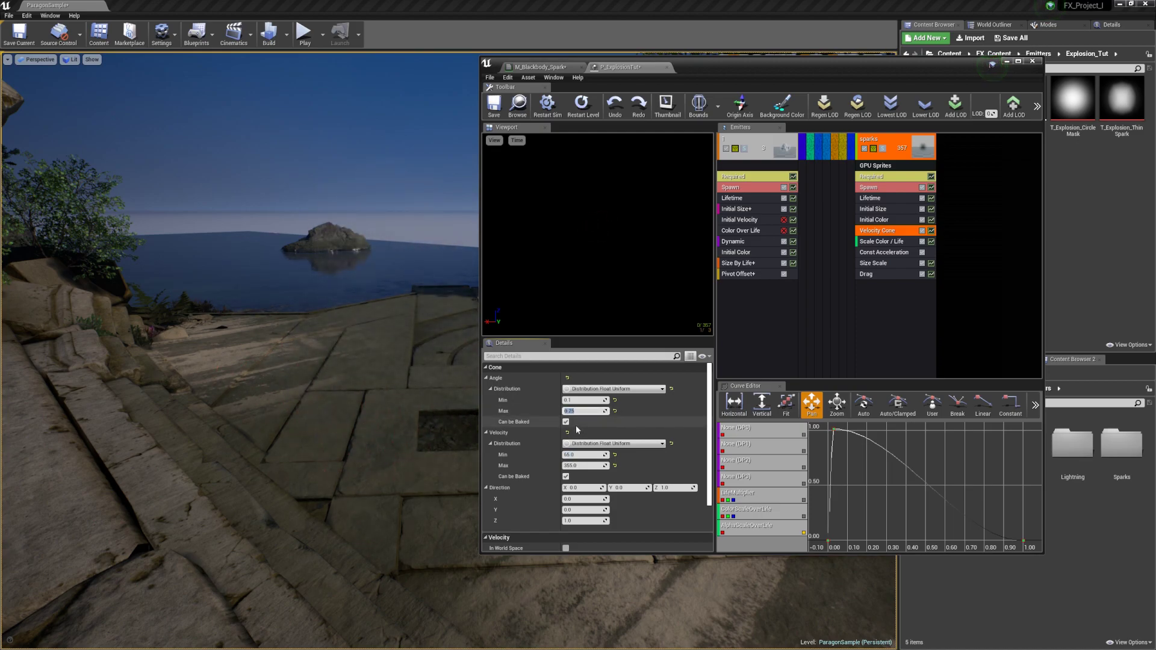
- Move the sparks emitter to the first place in the emitter order
right_drag(418, 426, 382, 398)
click(873, 323)
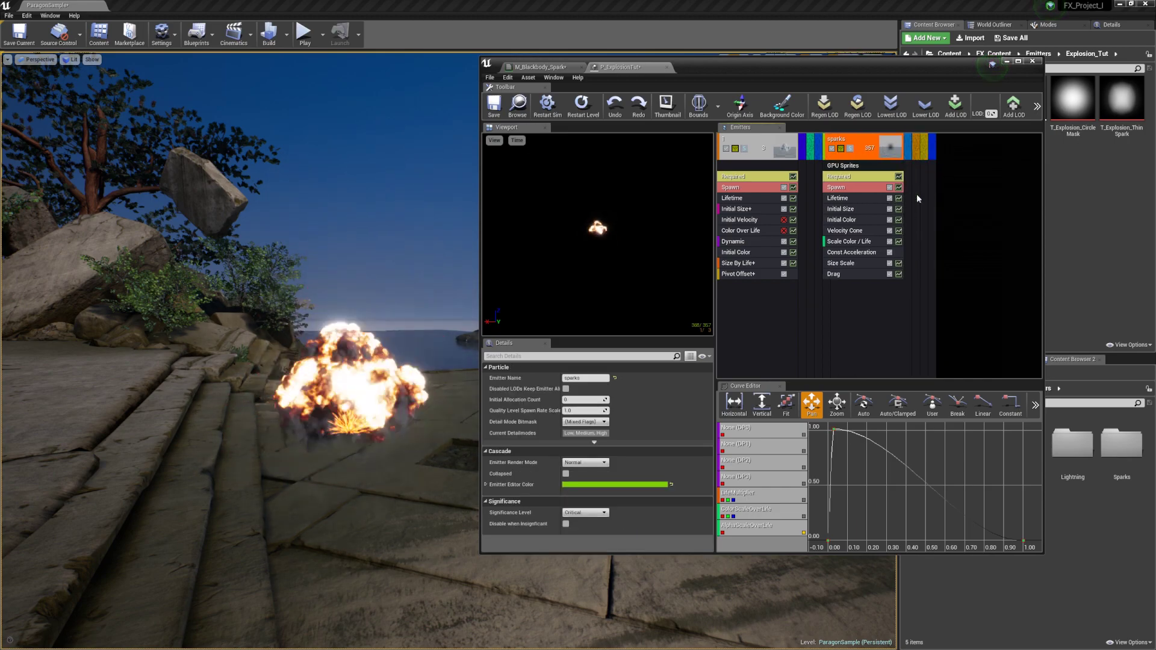
key(Left)
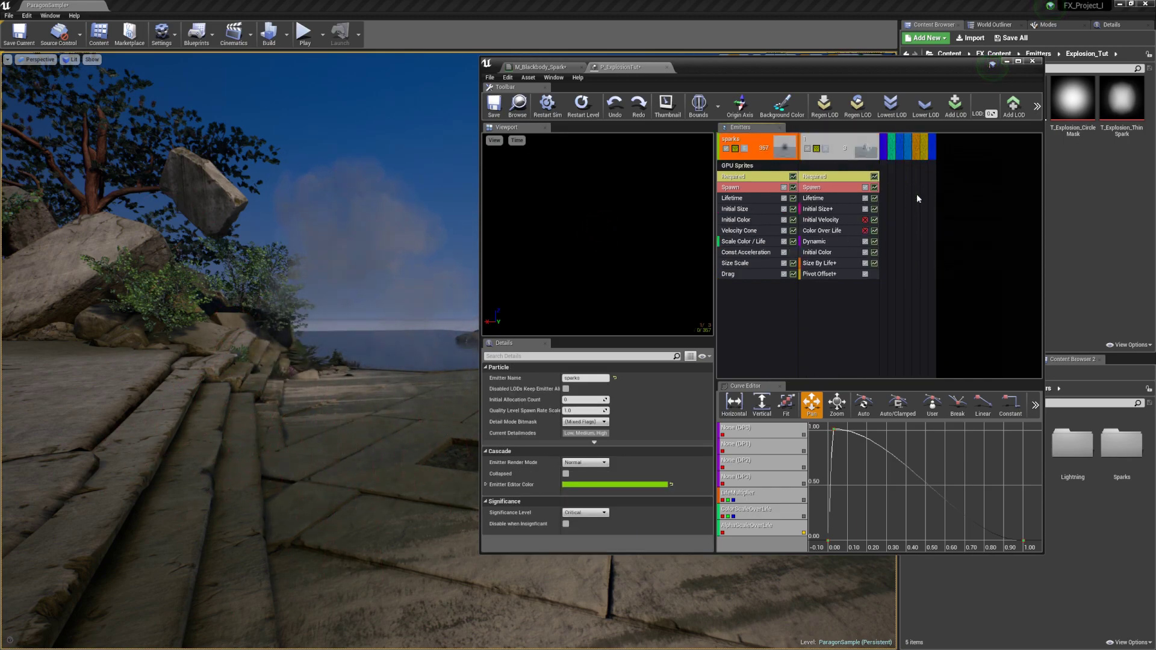
click(963, 205)
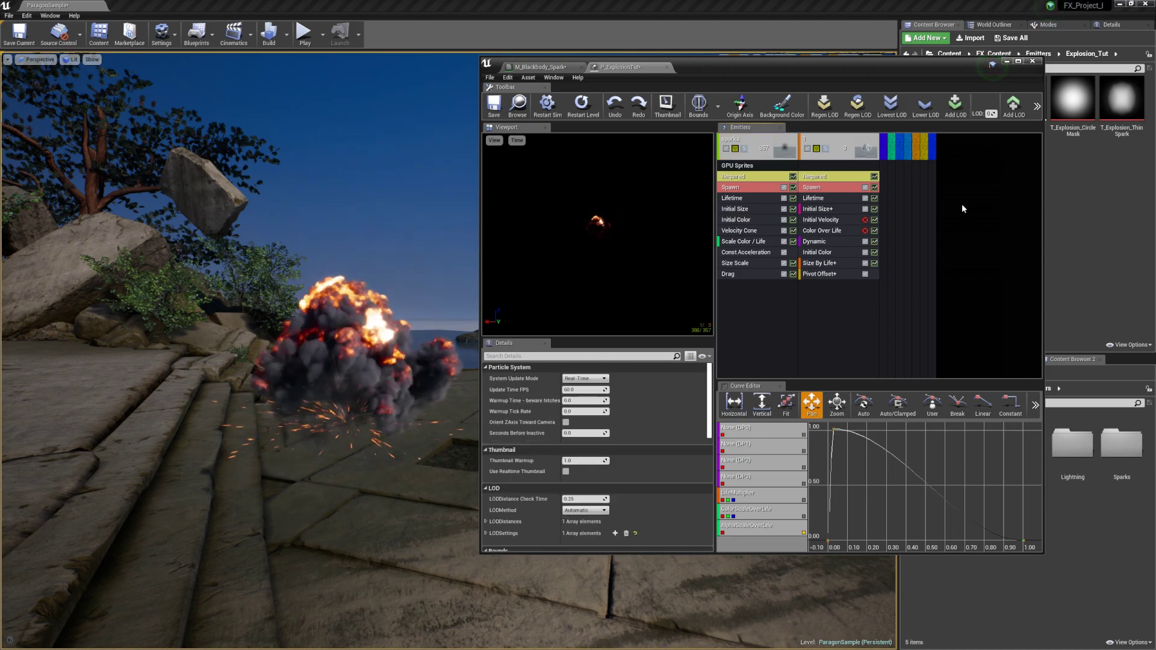
- Replay the explosion and examine how the sparks draw against the smoke from several viewing angles
right_drag(337, 388, 485, 400)
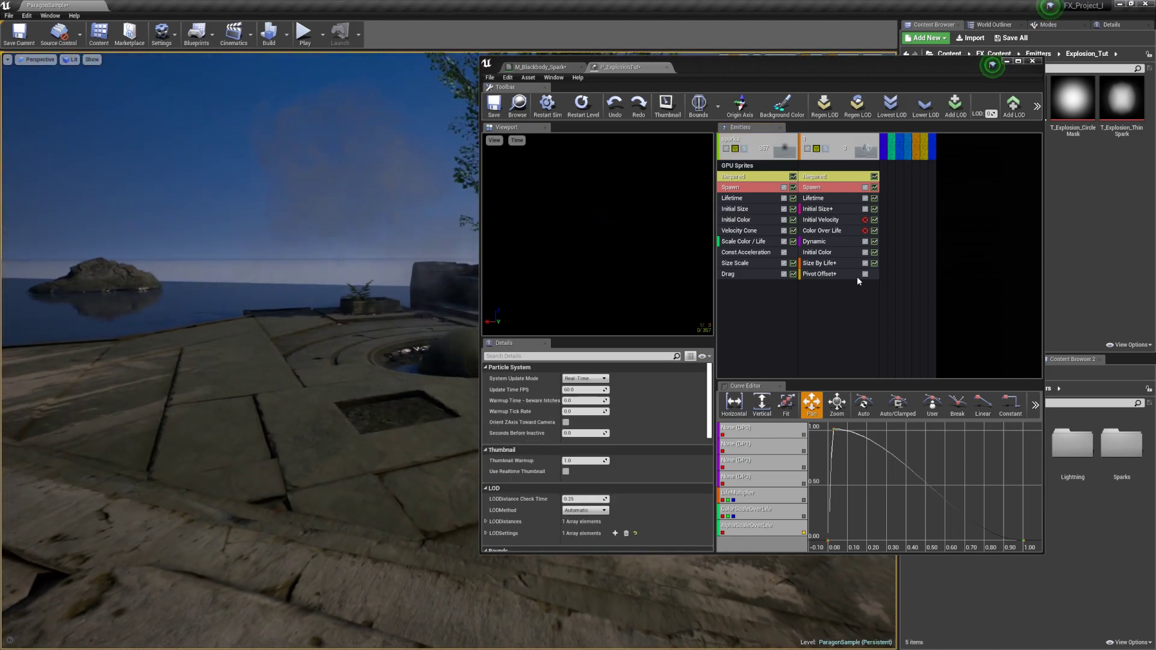
click(984, 273)
key(space)
right_drag(337, 386, 301, 385)
click(982, 245)
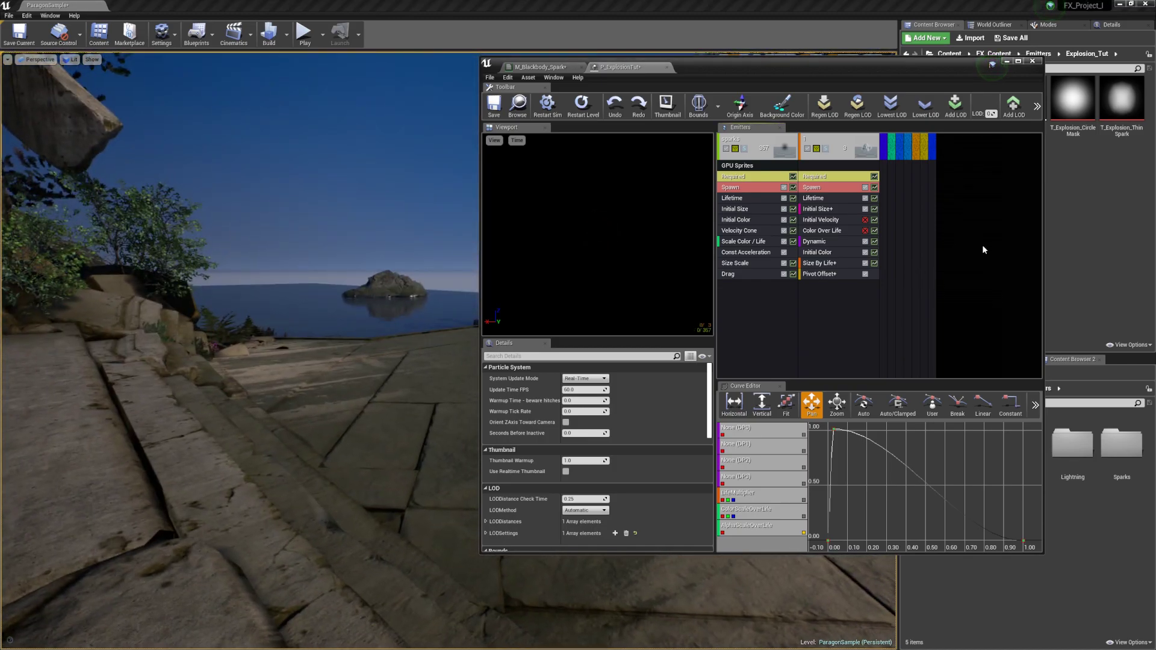
key(space)
right_drag(396, 424, 289, 423)
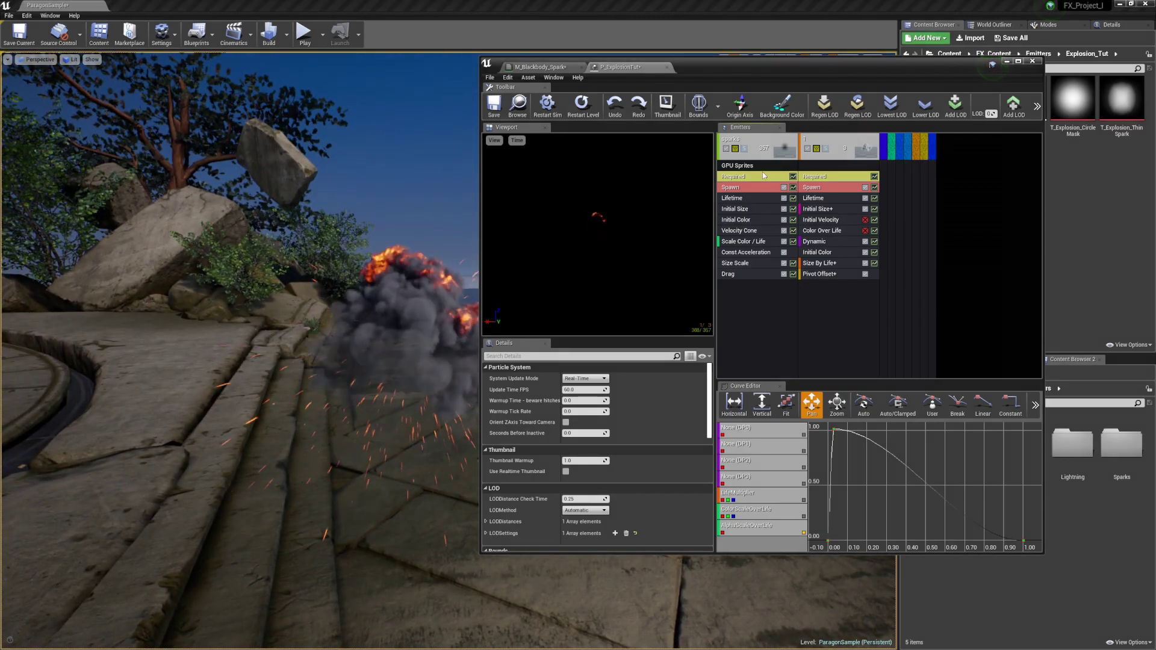
- Check the sort mode options in the sparks emitter's Required module
click(749, 144)
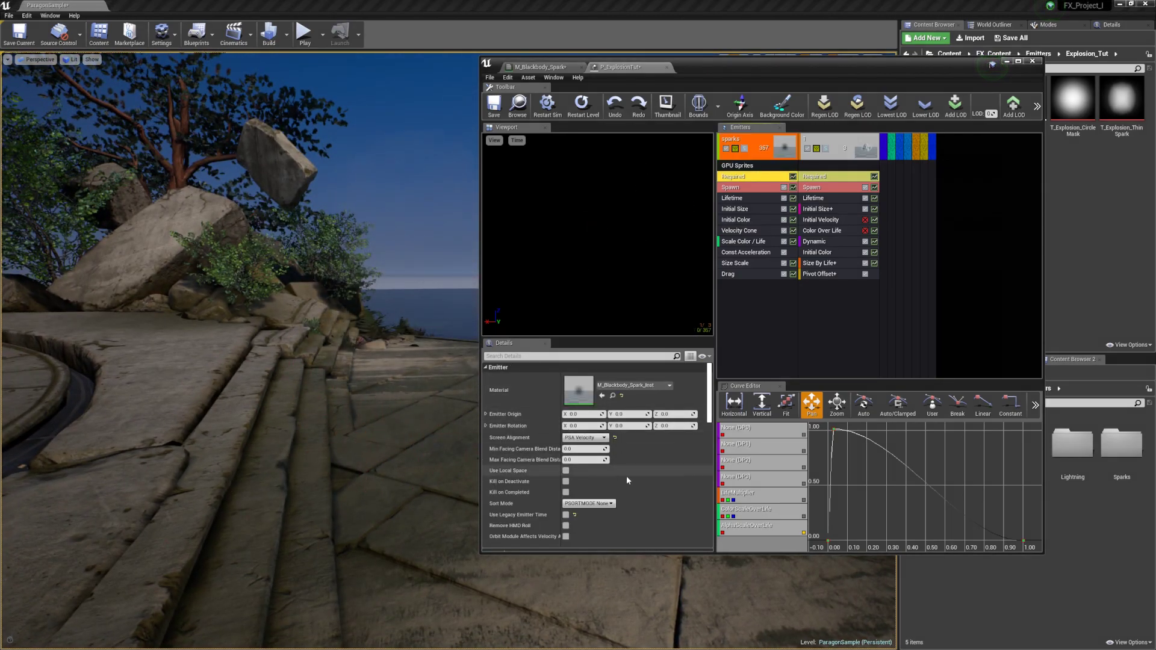
click(589, 503)
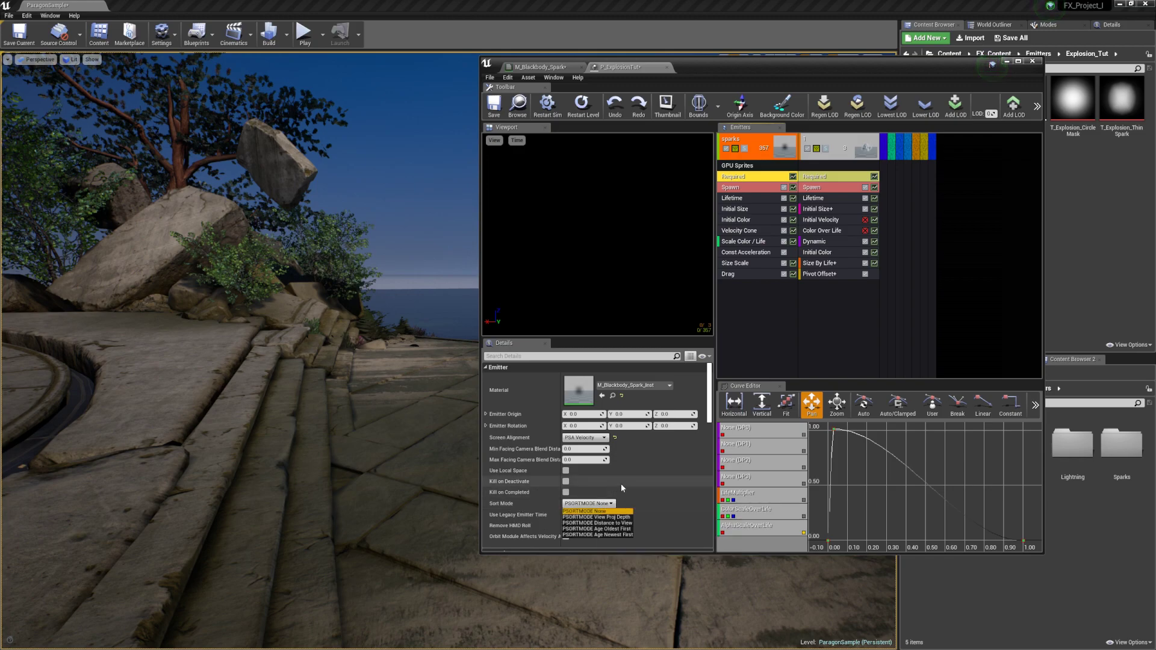
click(613, 526)
- Move the sparks emitter one place back, to second in the emitter order
click(773, 149)
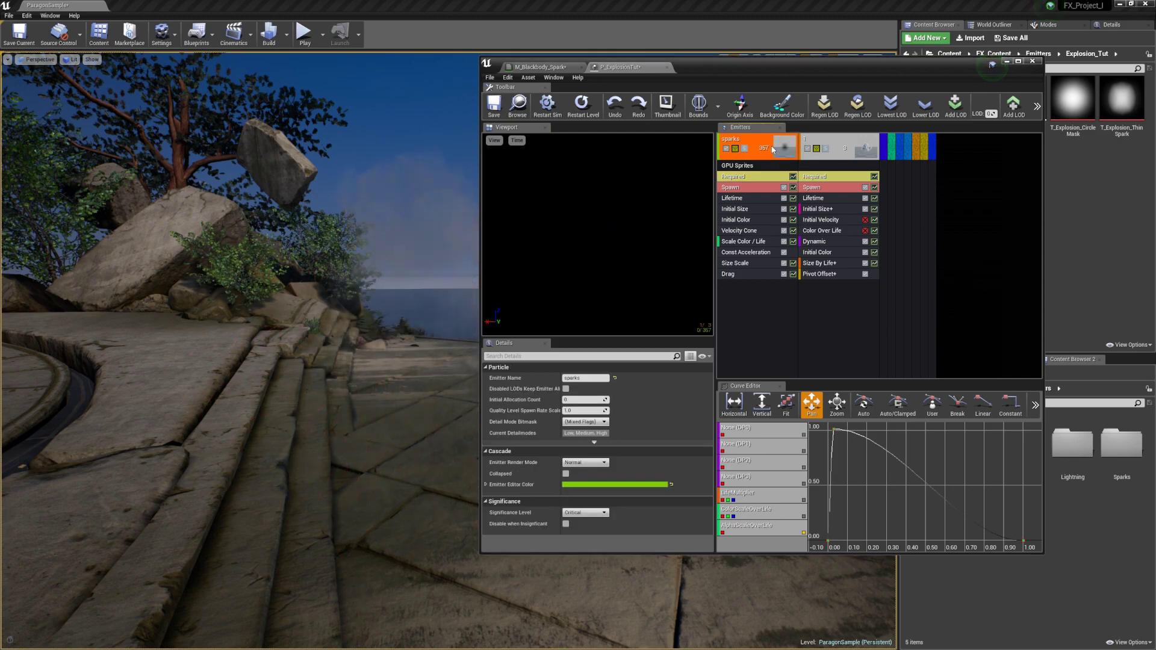
key(Right)
click(967, 225)
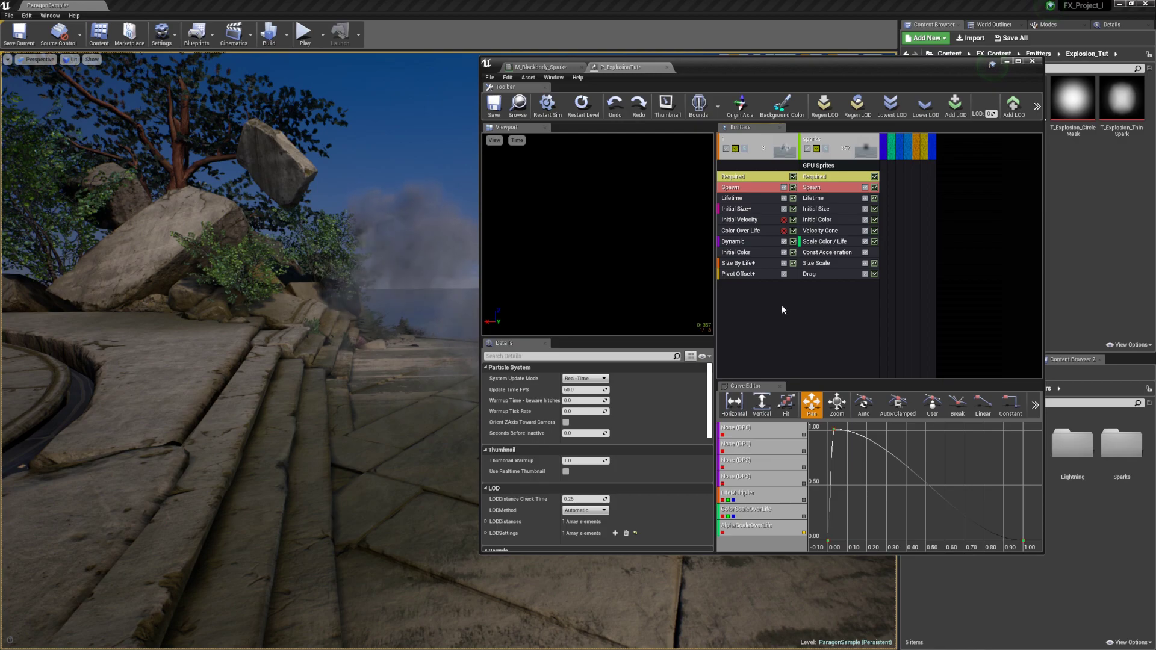
- Add a Size By Life module to the sparks emitter and show its curve in the curve editor
click(812, 297)
right_click(810, 294)
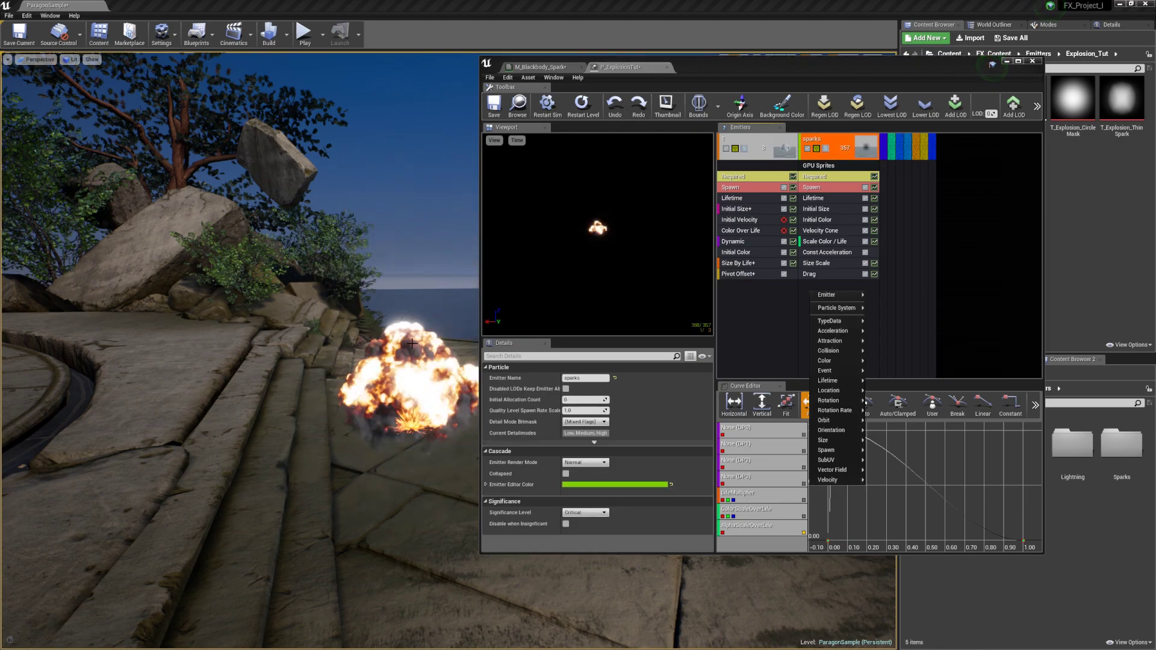
mouse_move(839, 295)
mouse_move(817, 320)
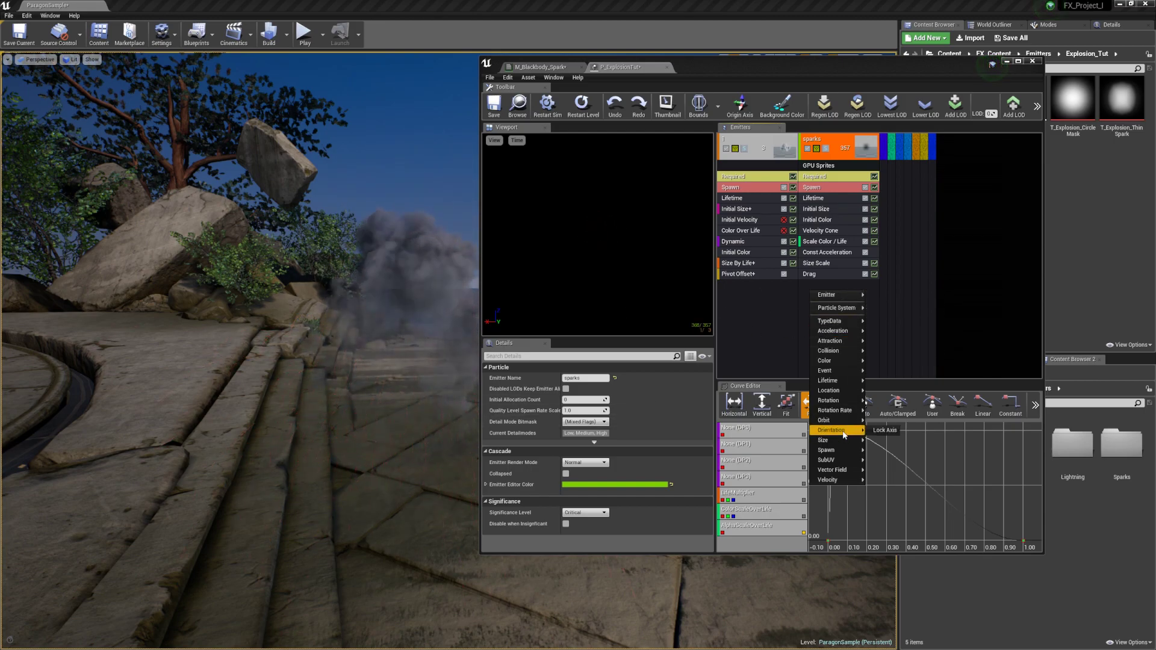
mouse_move(843, 440)
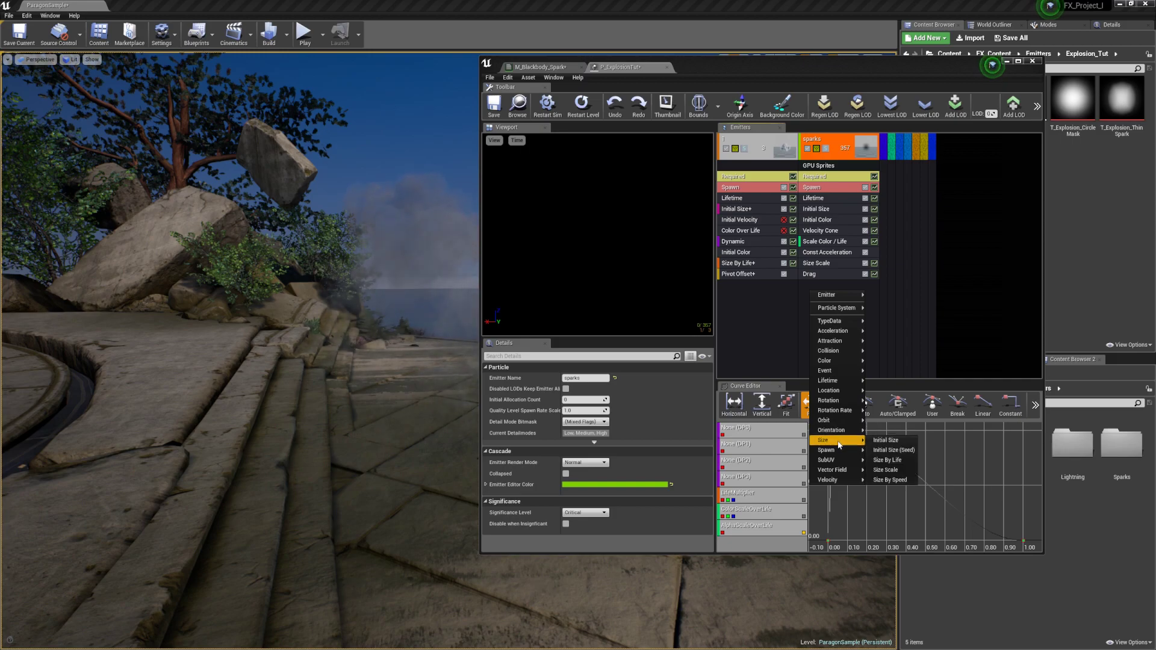
click(898, 460)
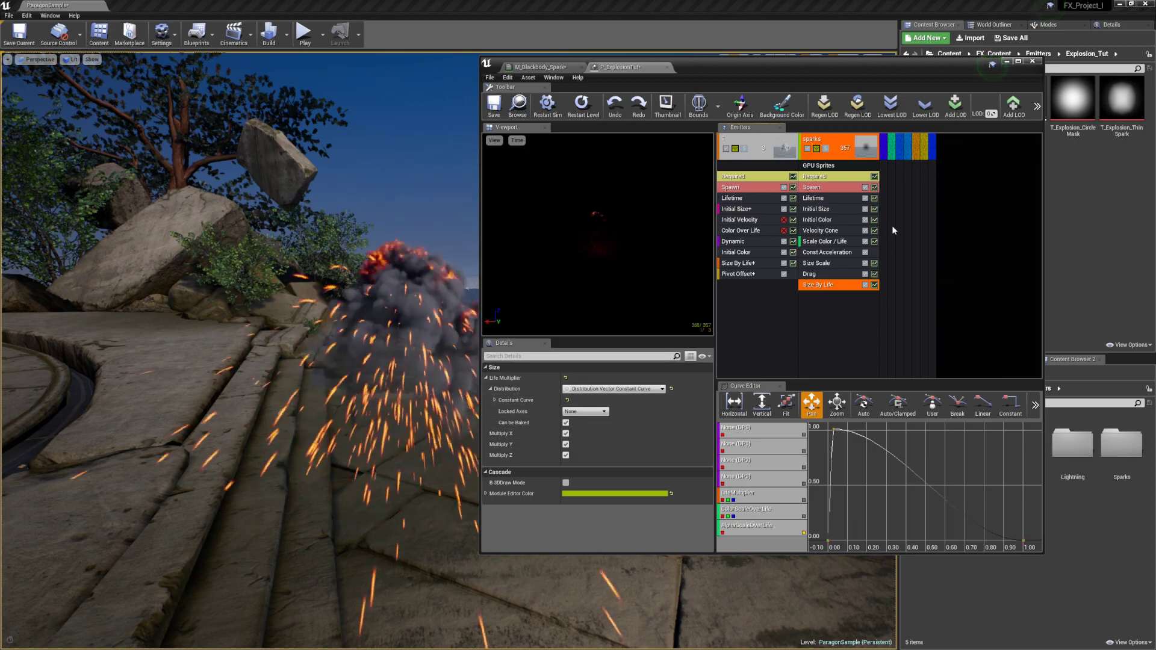
click(875, 285)
click(823, 285)
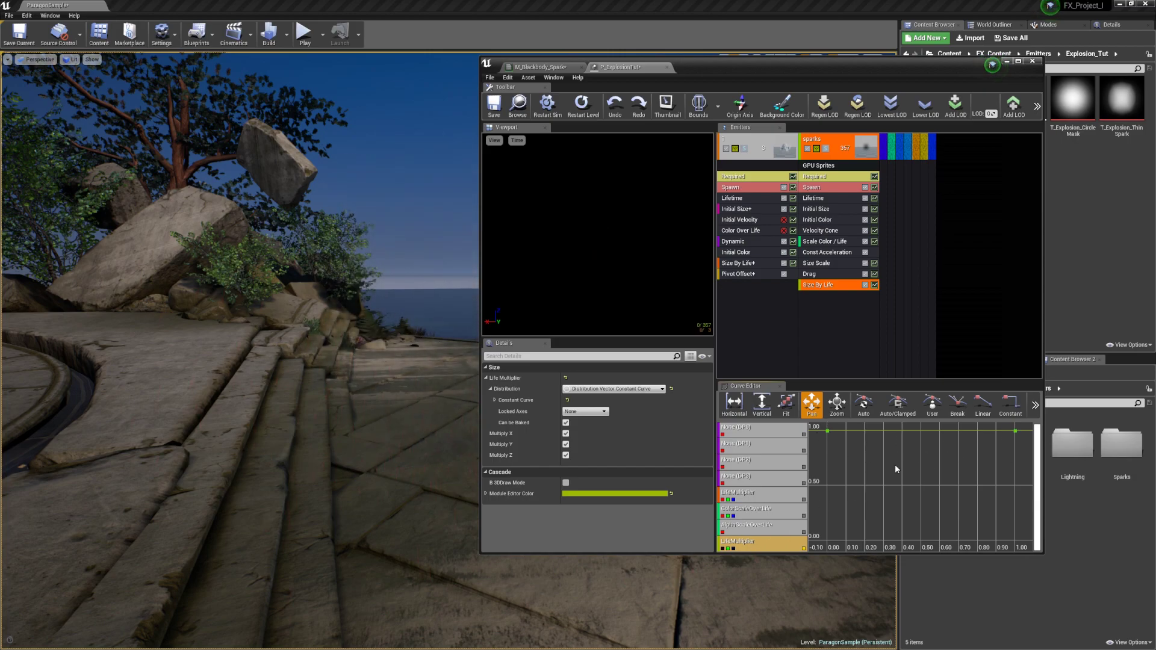
- Lower the Size By Life curve's end keys at time 1.00 to a value of 0 on all channels
click(1016, 433)
click(1014, 440)
click(1016, 434)
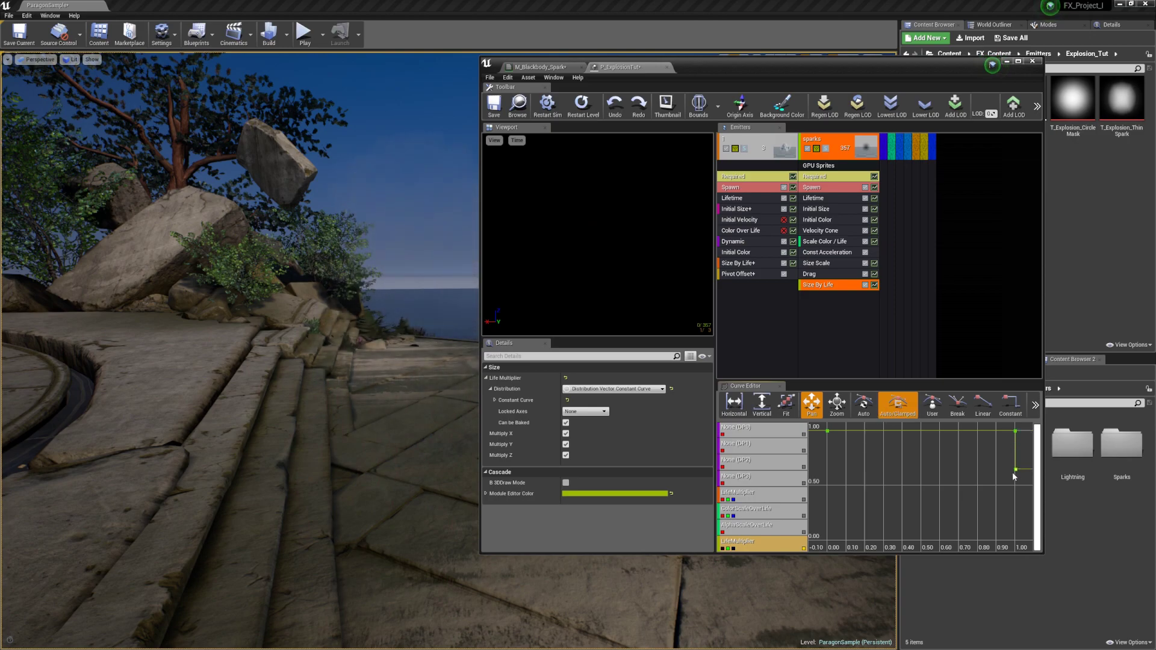
click(1000, 470)
key(ctrl+z)
drag(1015, 433, 1015, 505)
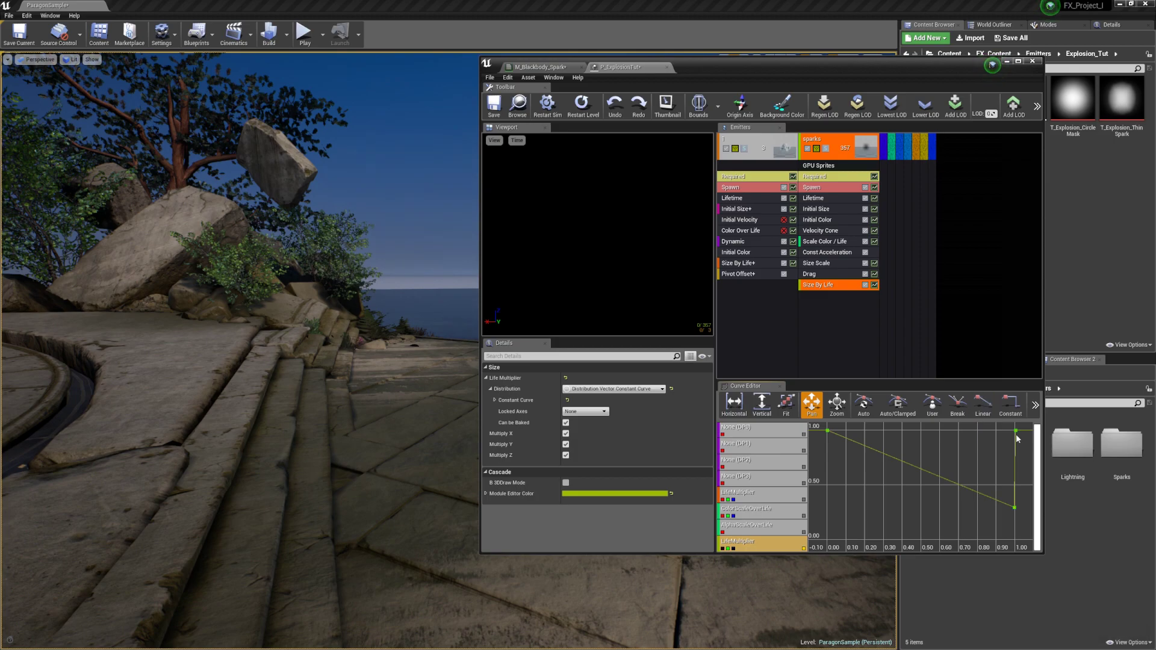
drag(1016, 435, 1017, 462)
mouse_move(1018, 531)
ctrl+mouse_down()
mouse_move(1019, 543)
mouse_move(1016, 519)
mouse_move(1017, 539)
ctrl+mouse_up()
click(1016, 512)
click(928, 481)
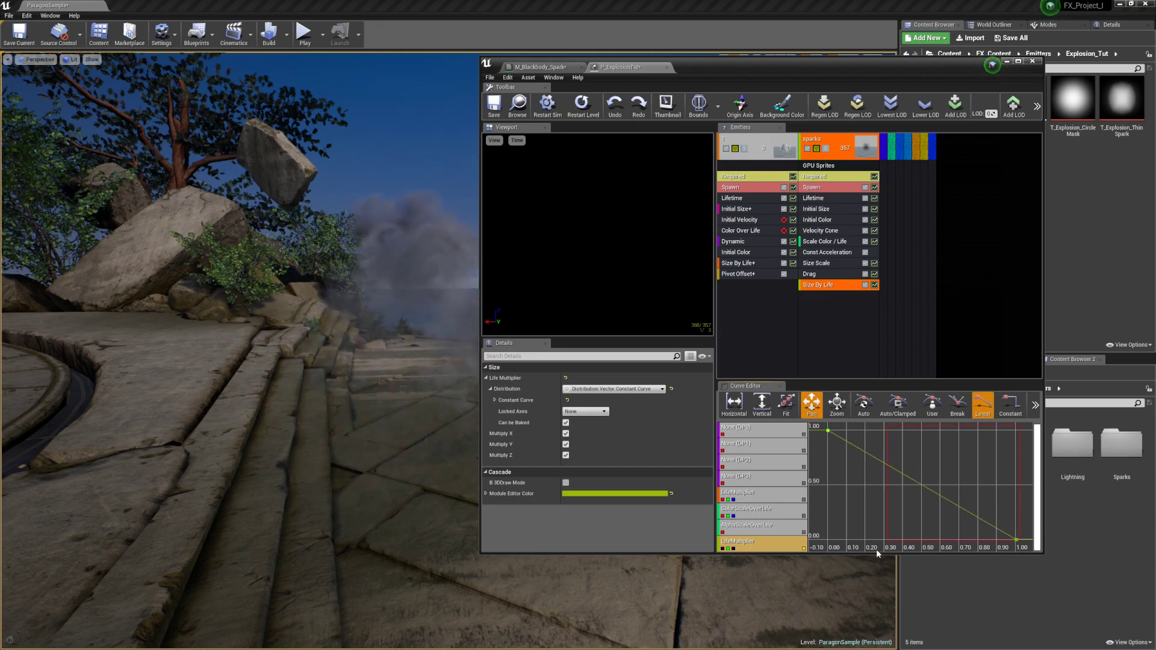
- Bend the Size By Life curve so it falls steeply at the start and flattens out towards the end
click(893, 426)
click(894, 411)
click(930, 453)
click(828, 431)
drag(842, 433, 841, 446)
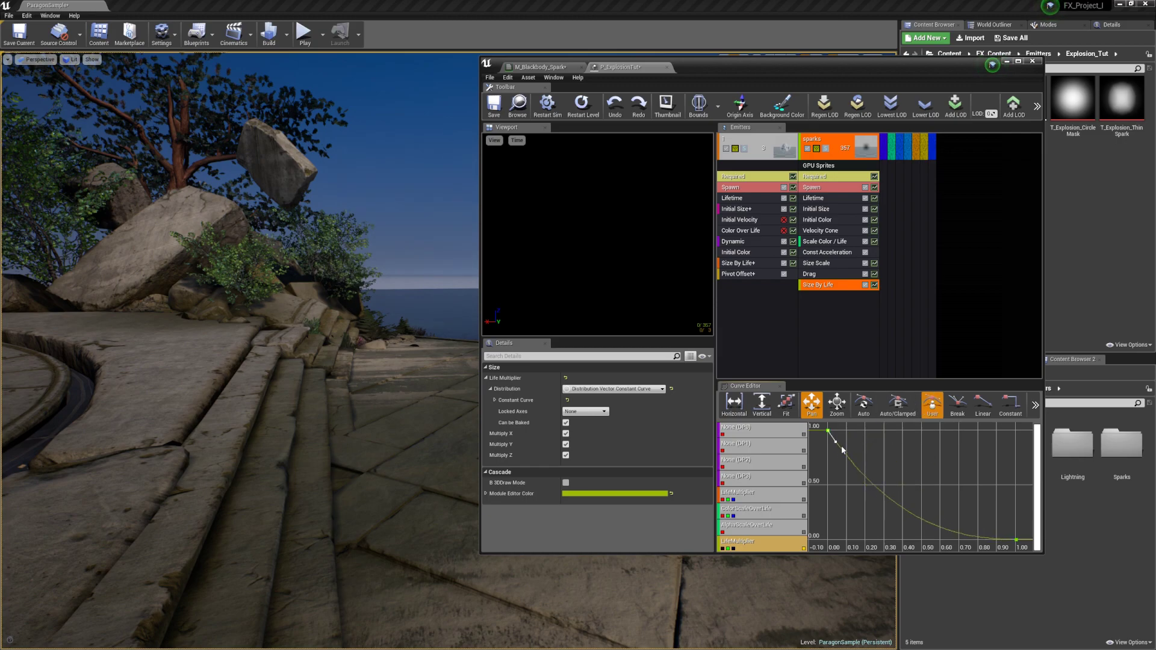
click(951, 305)
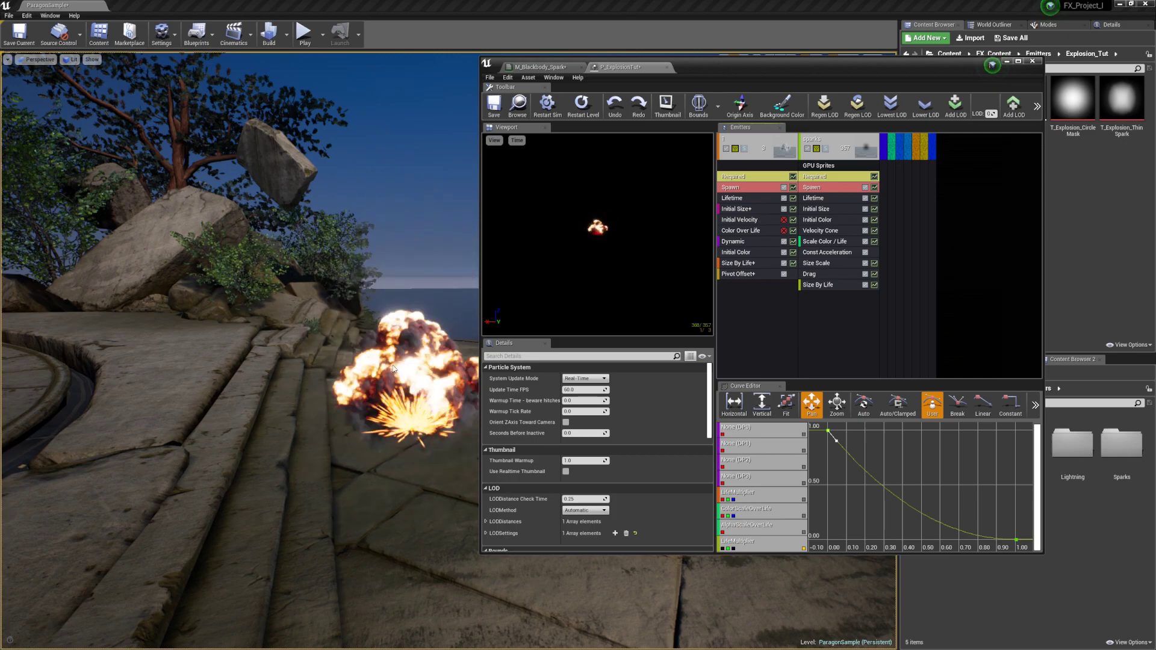
- Set the minimum angle of the sparks' Velocity Cone to 0.25 and replay the explosion from another viewing angle
click(815, 257)
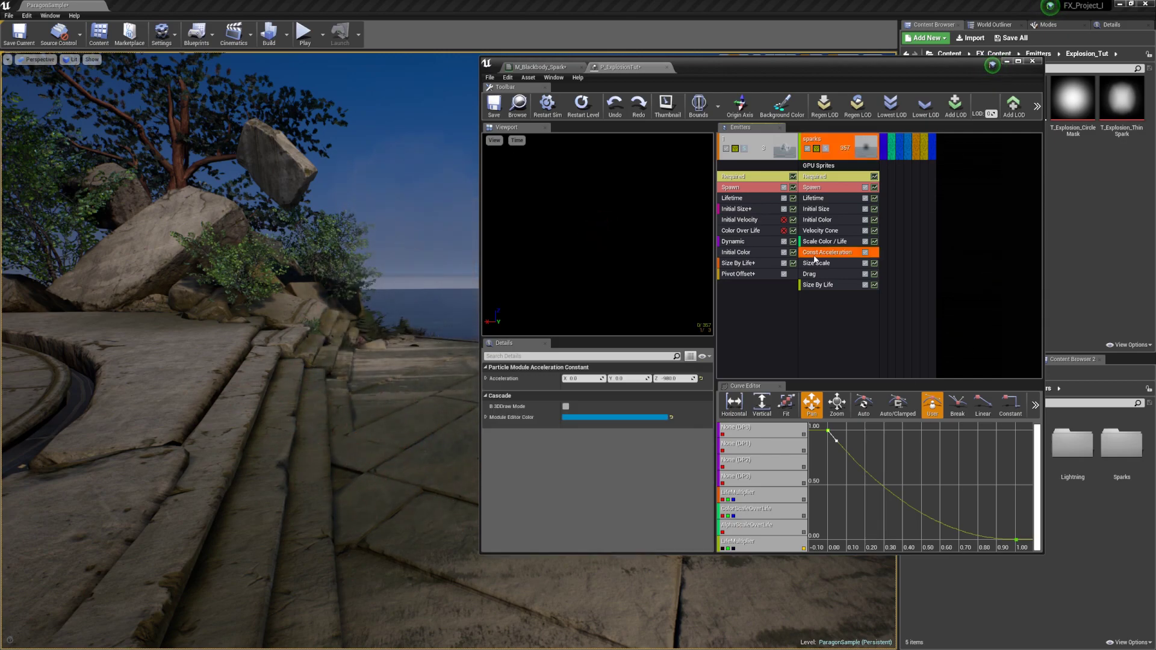
click(831, 312)
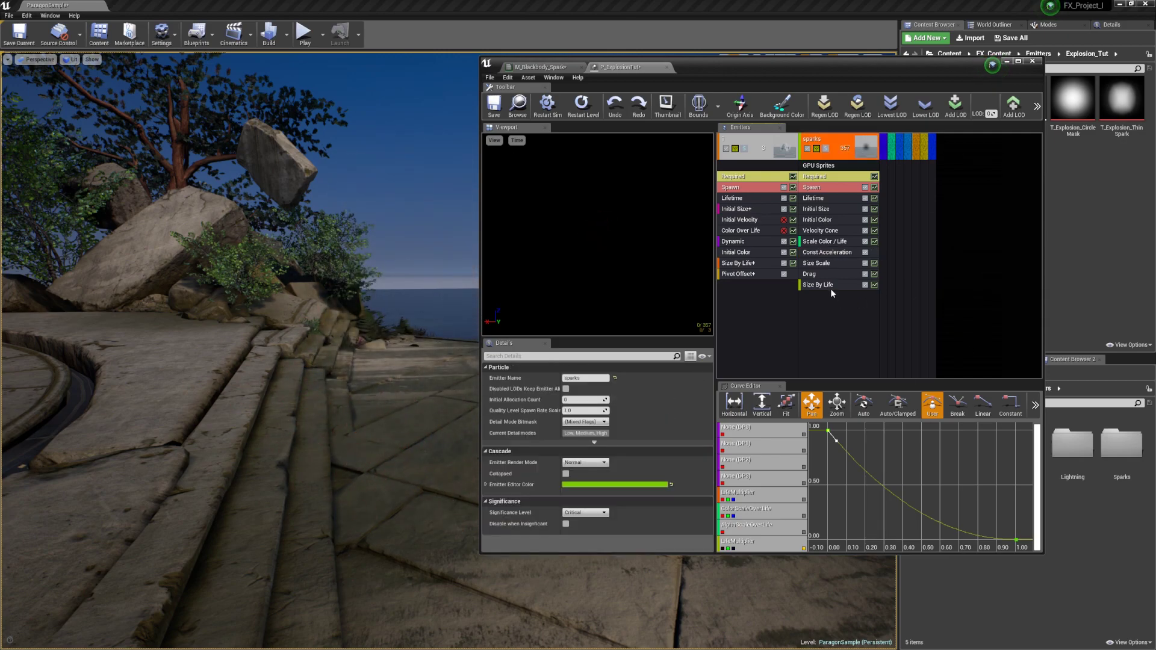
click(820, 230)
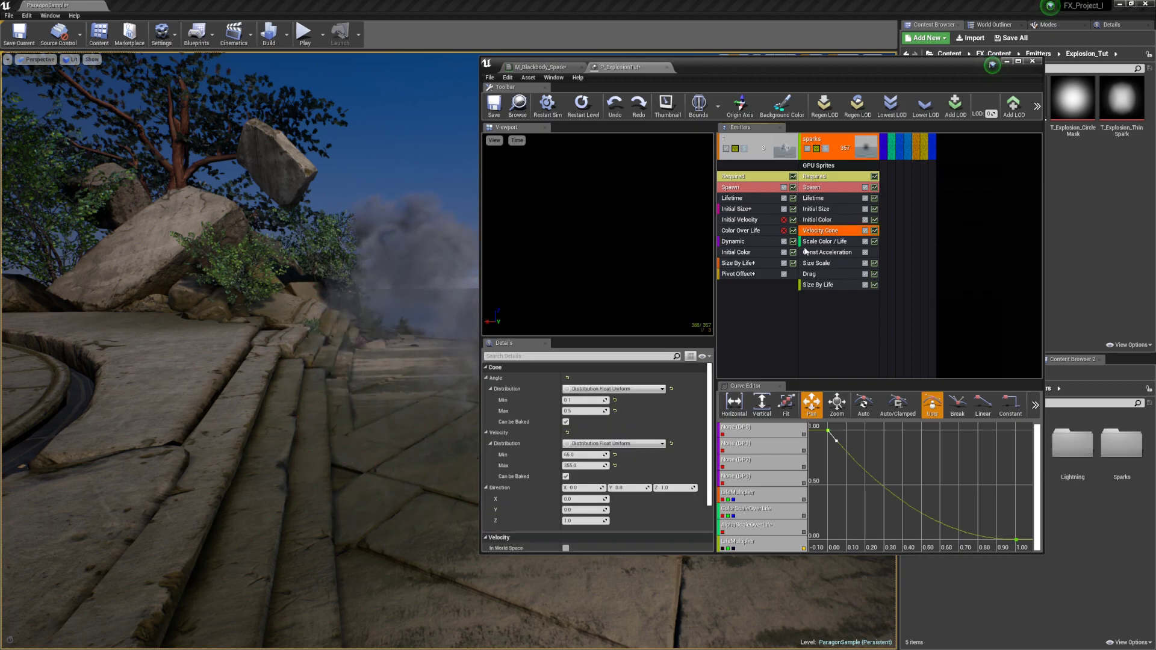
click(582, 401)
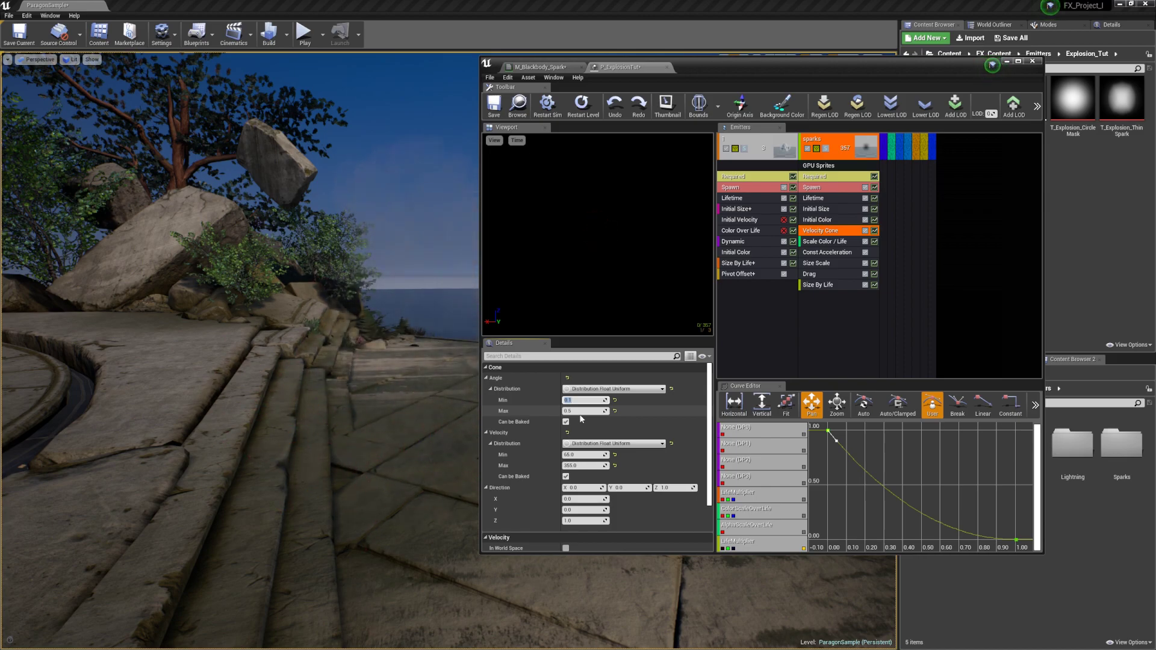
key(Return)
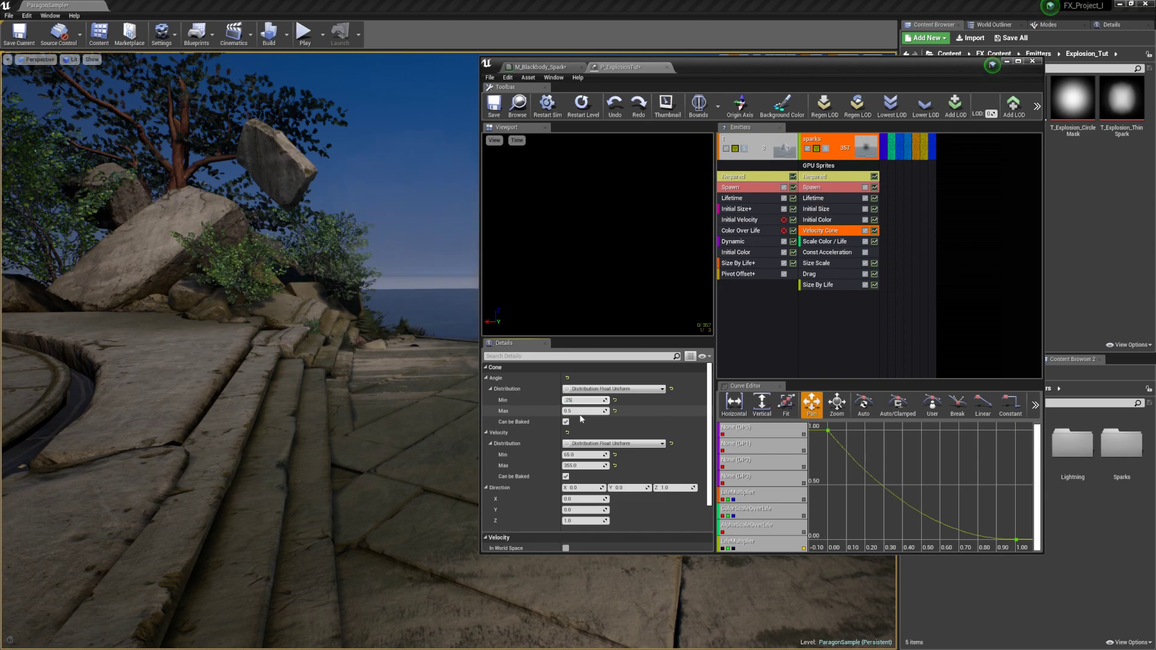
text(.25)
key(Return)
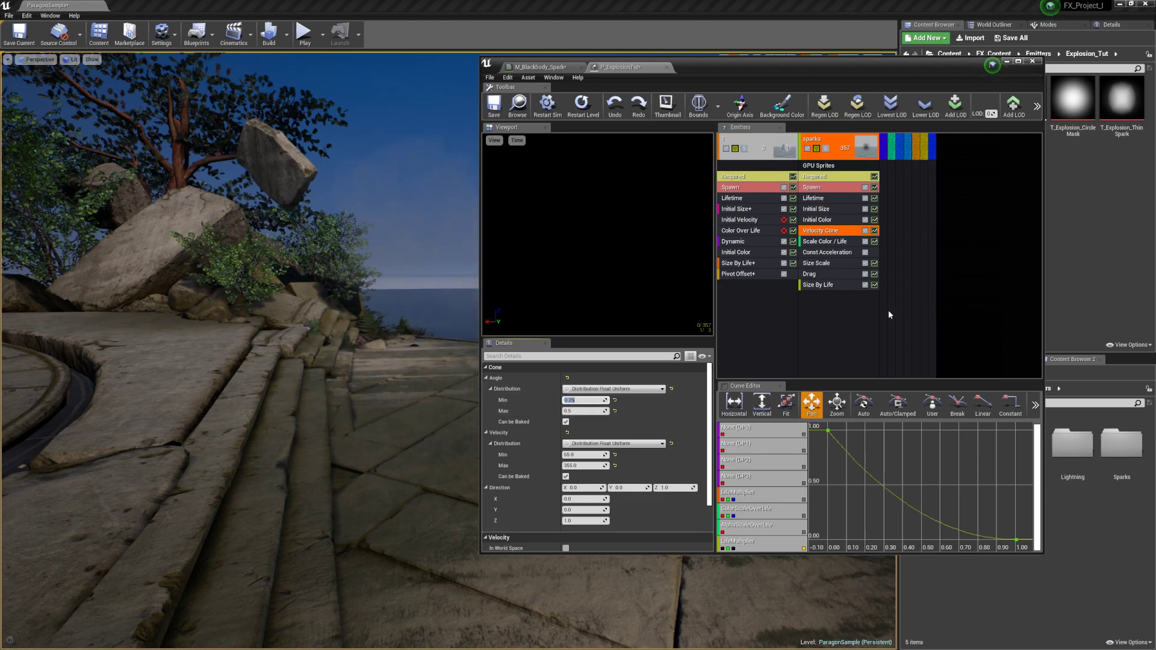
click(845, 307)
right_drag(385, 325, 482, 355)
click(837, 343)
key(space)
key(space)
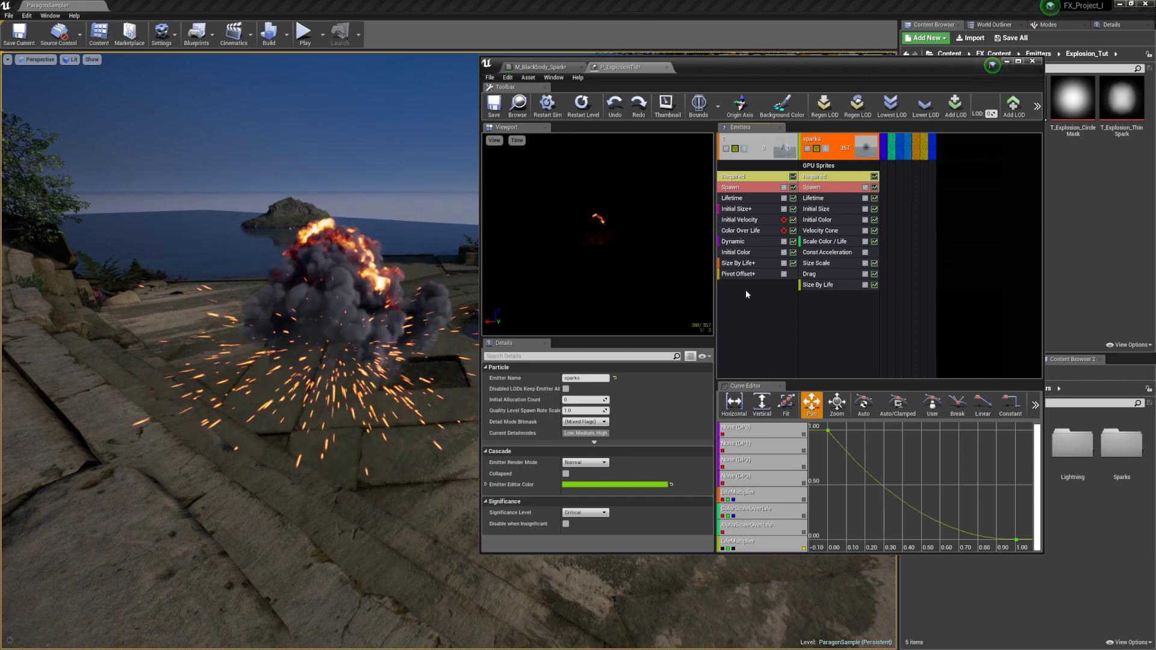
- Set the burst count in the sparks emitter's Spawn module to 75
click(829, 210)
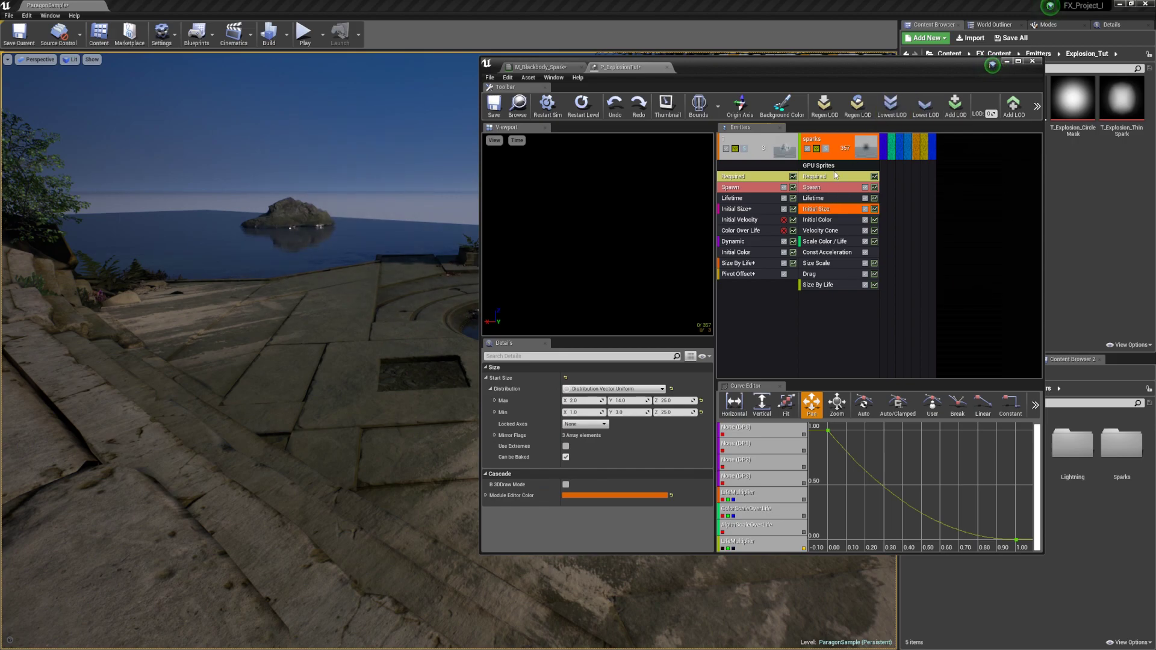
click(827, 188)
scroll(613, 450, down, 5)
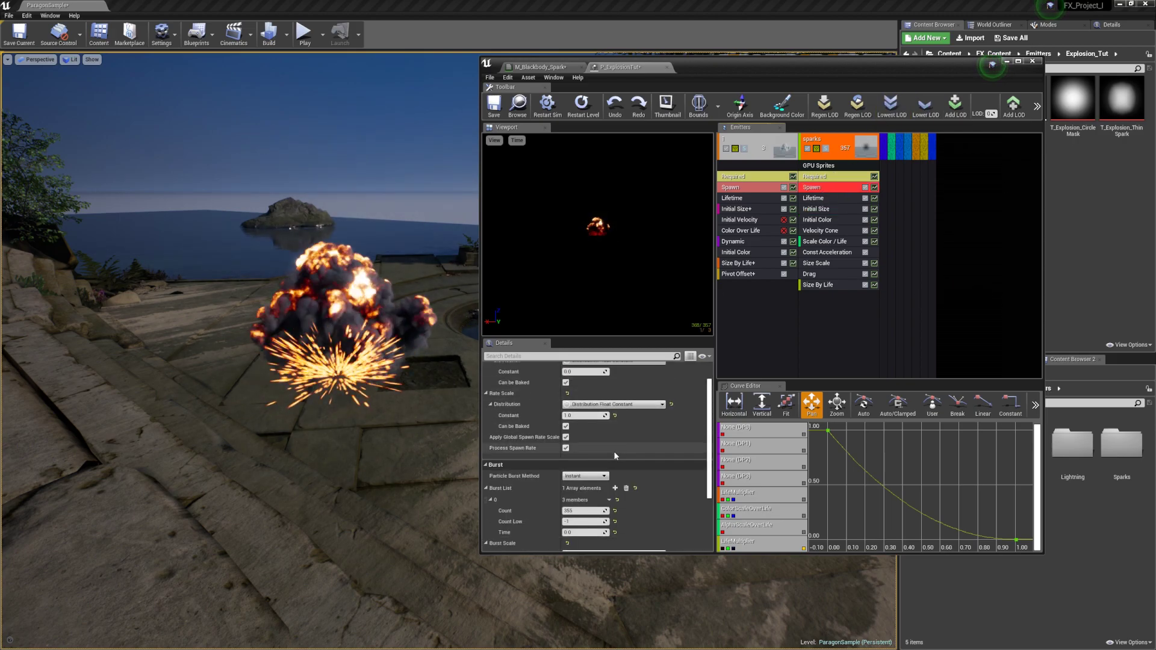
click(580, 512)
text(75)
click(588, 531)
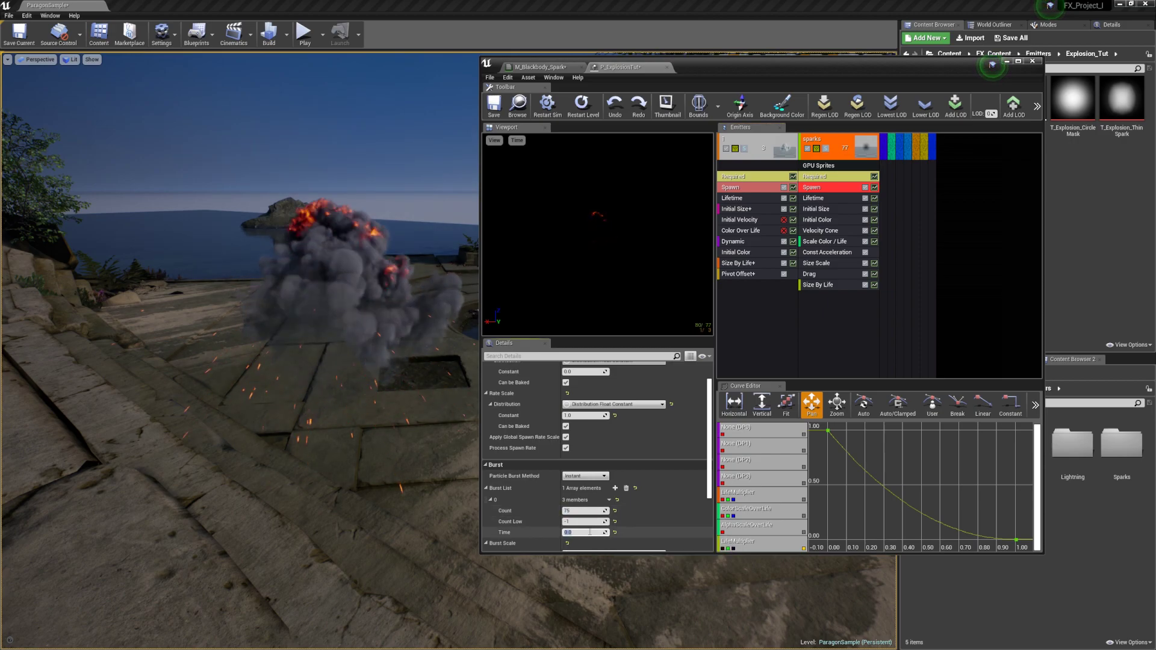
click(840, 305)
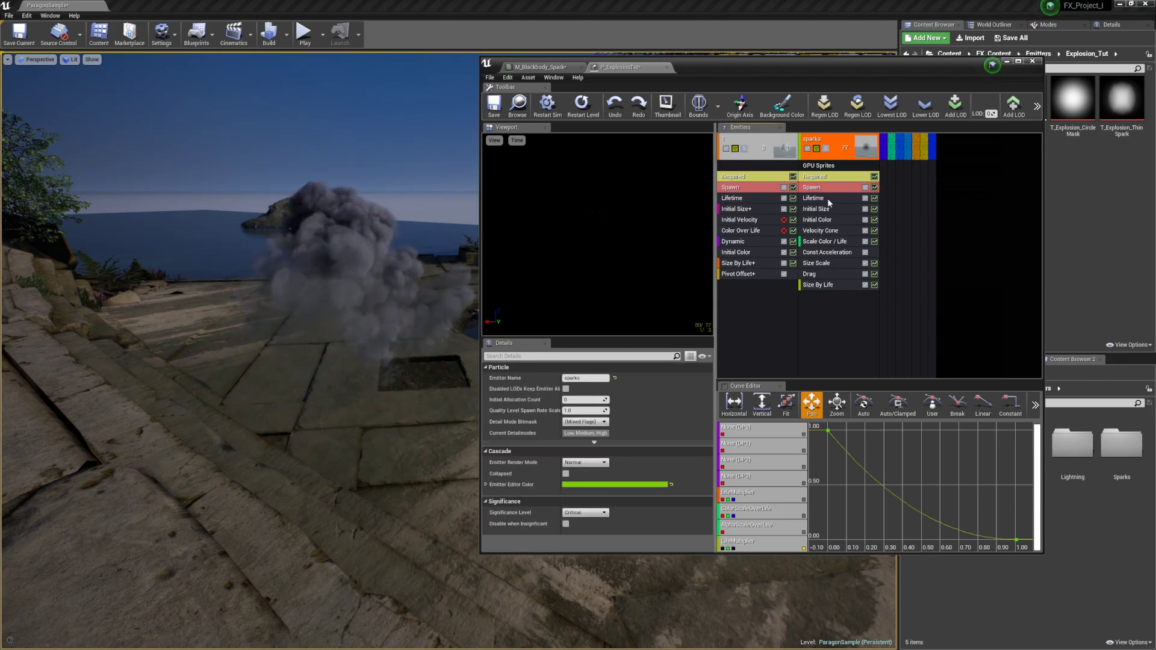
- Duplicate and share the sparks emitter
right_click(830, 145)
click(838, 143)
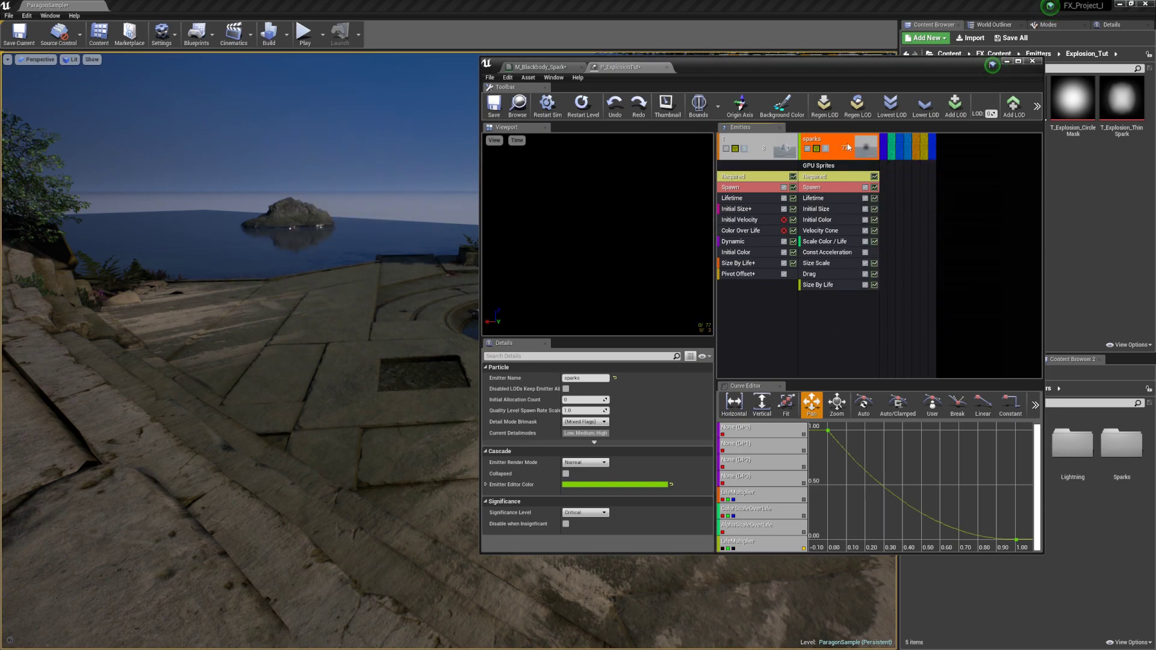
right_click(847, 140)
click(798, 141)
right_click(845, 141)
mouse_move(863, 145)
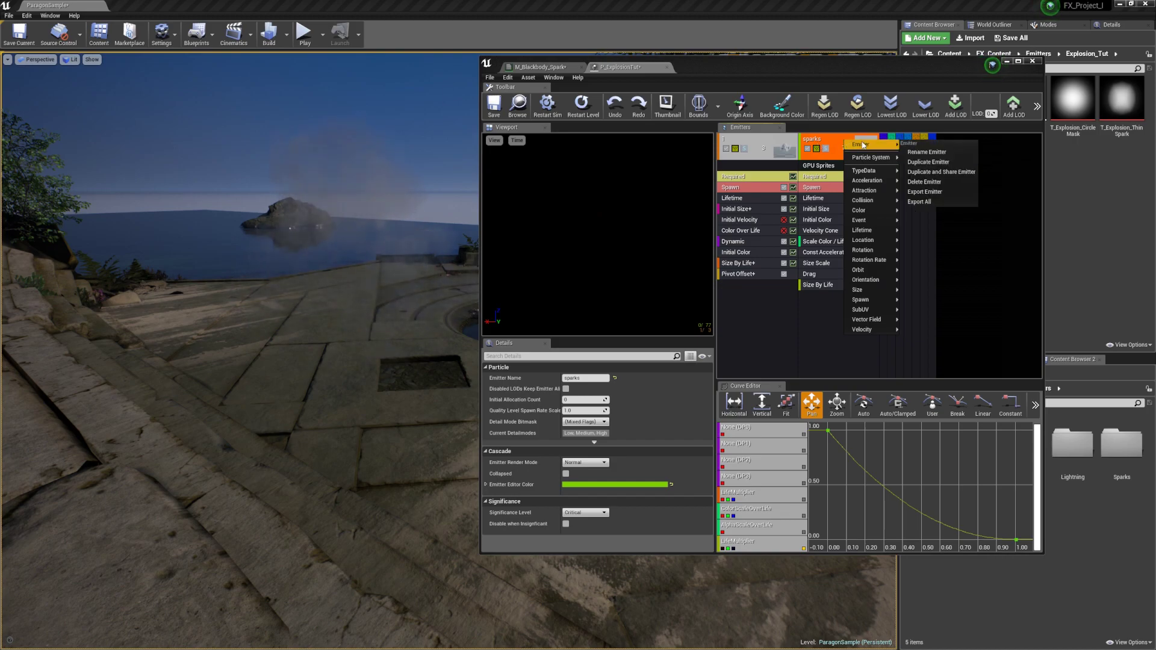
click(941, 172)
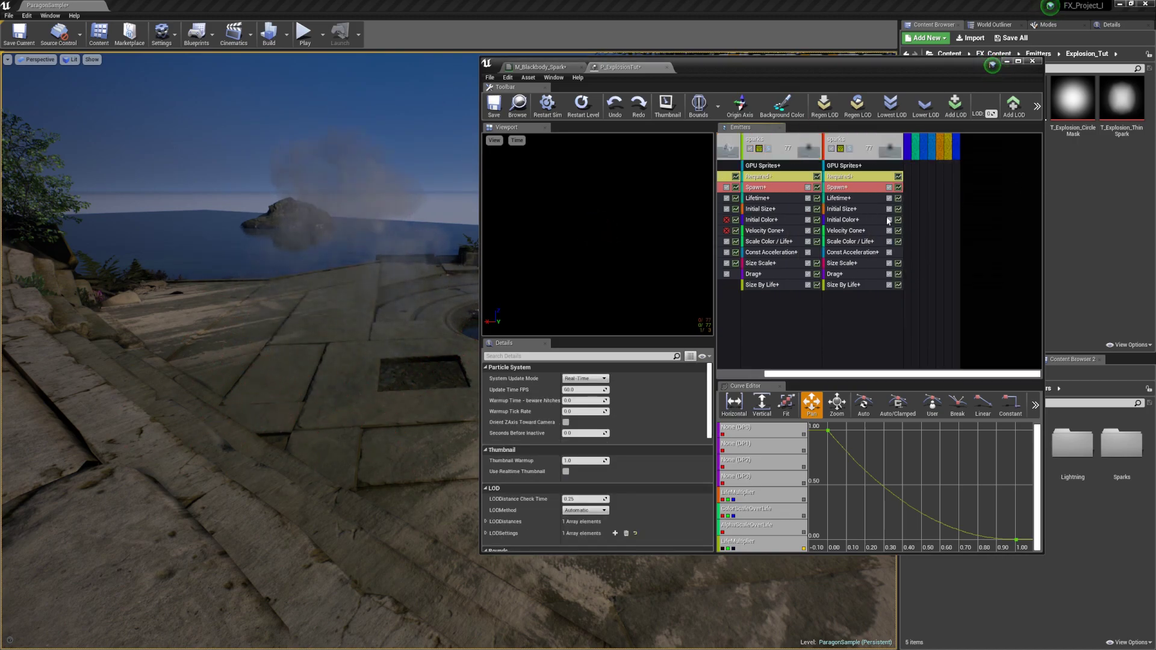
- Unshare the duplicated sparks emitter's Initial Size module and set its X size to 0.75 maximum and 0.25 minimum
click(834, 210)
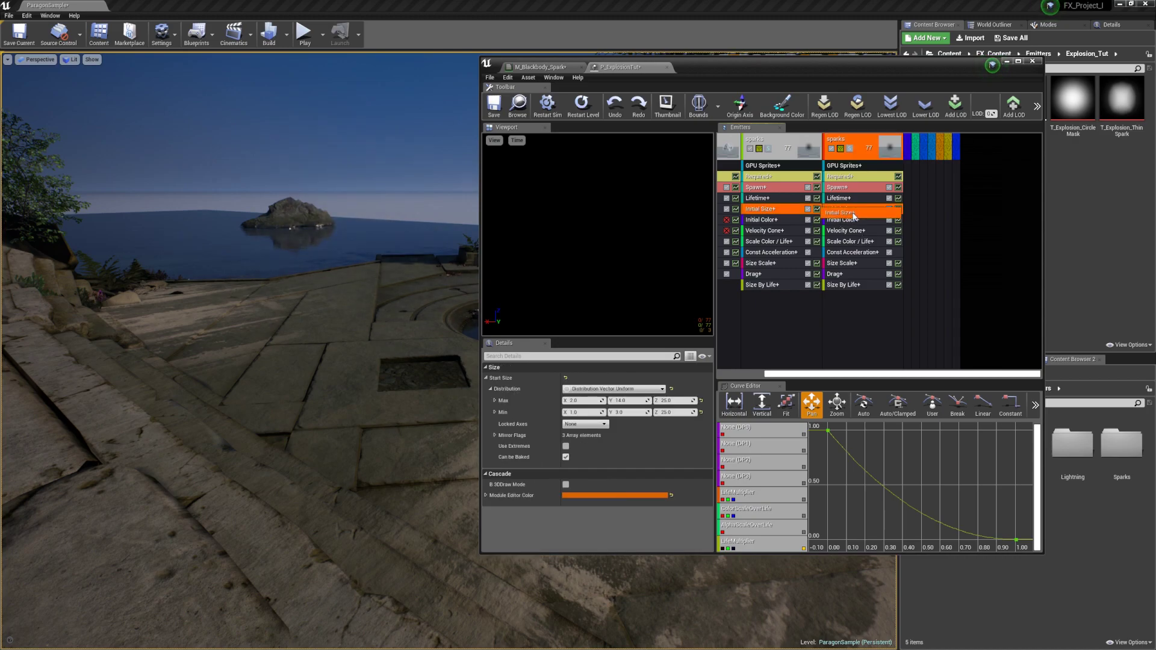
drag(853, 215, 851, 214)
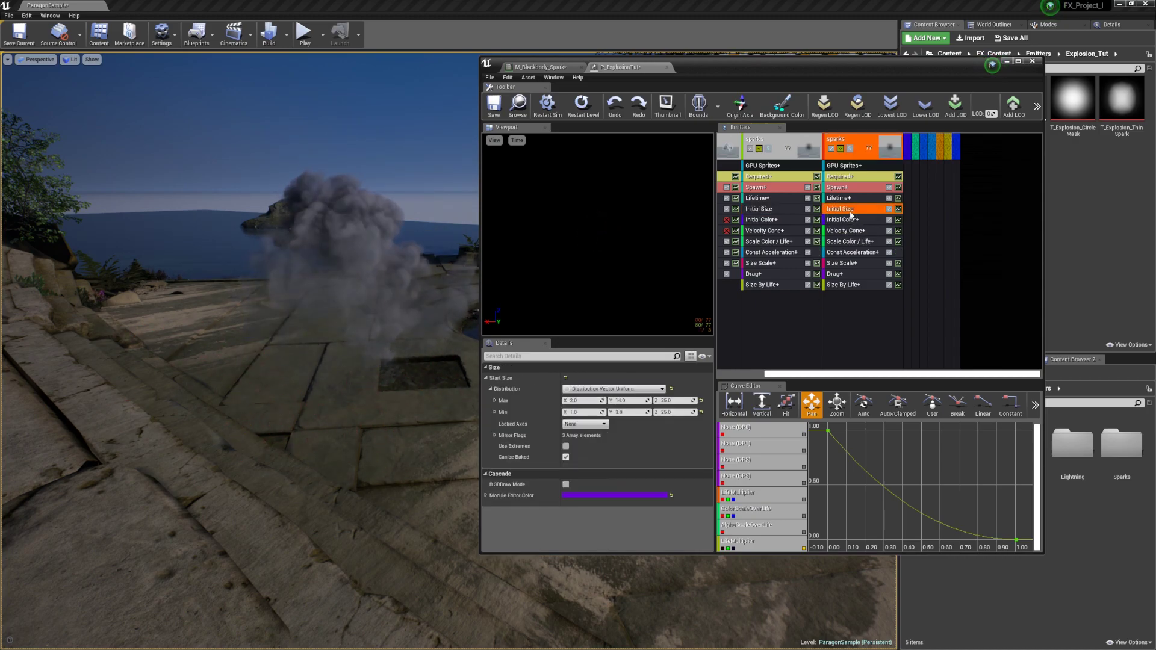
click(581, 401)
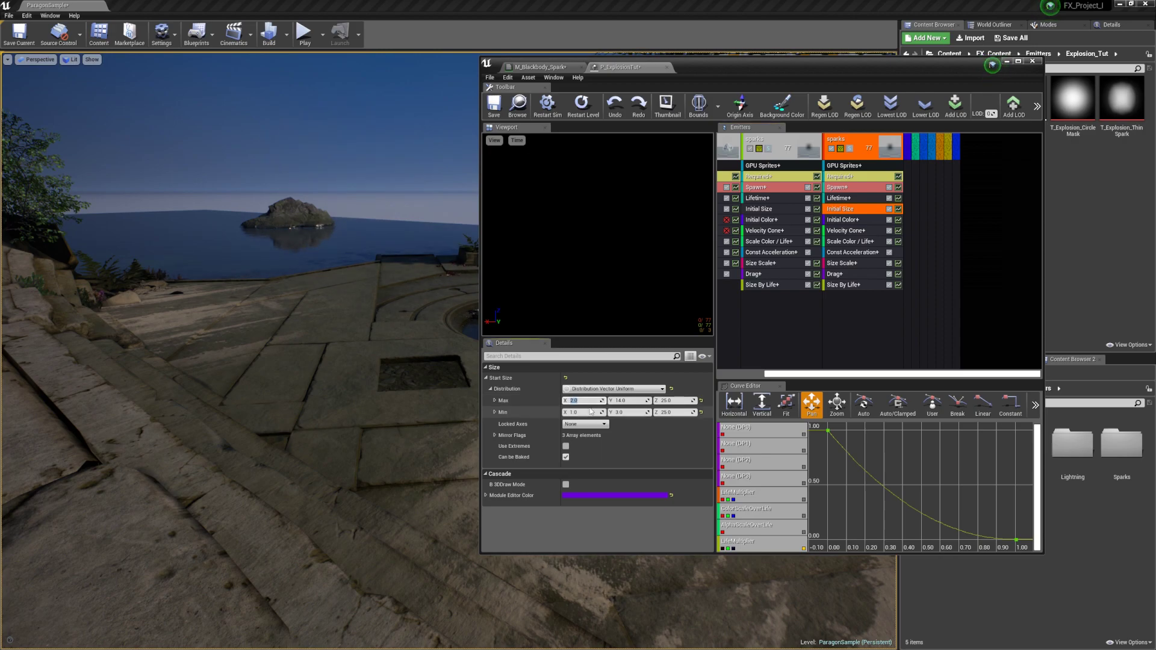
text(0.75)
key(Tab)
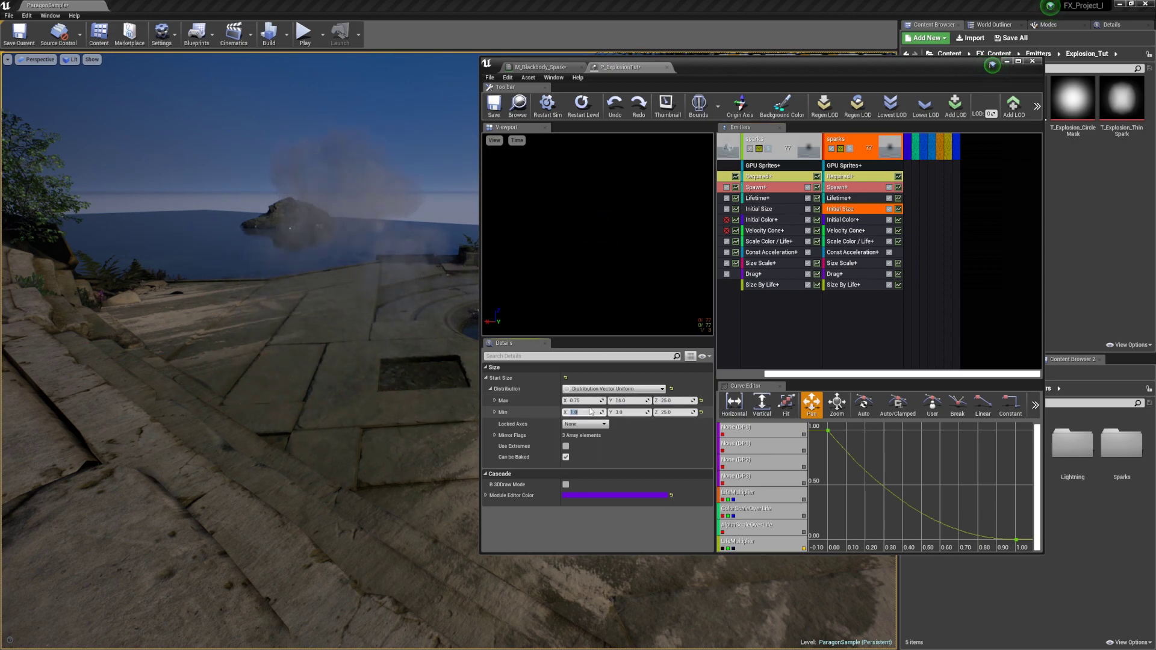
text(0.25)
key(Return)
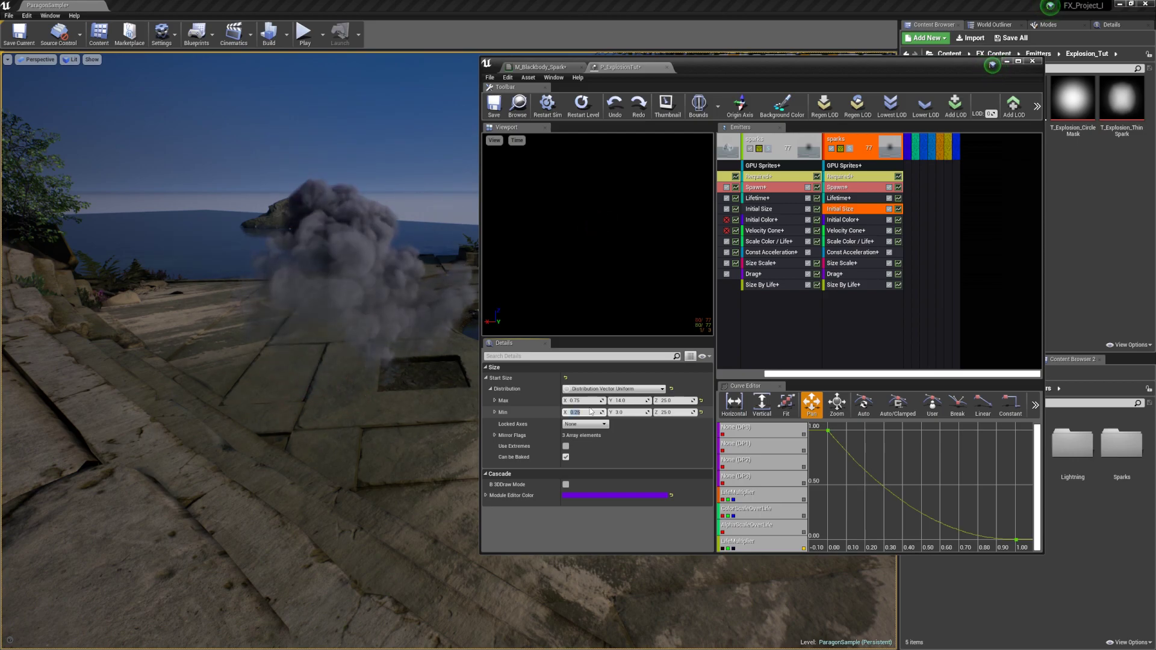
click(870, 336)
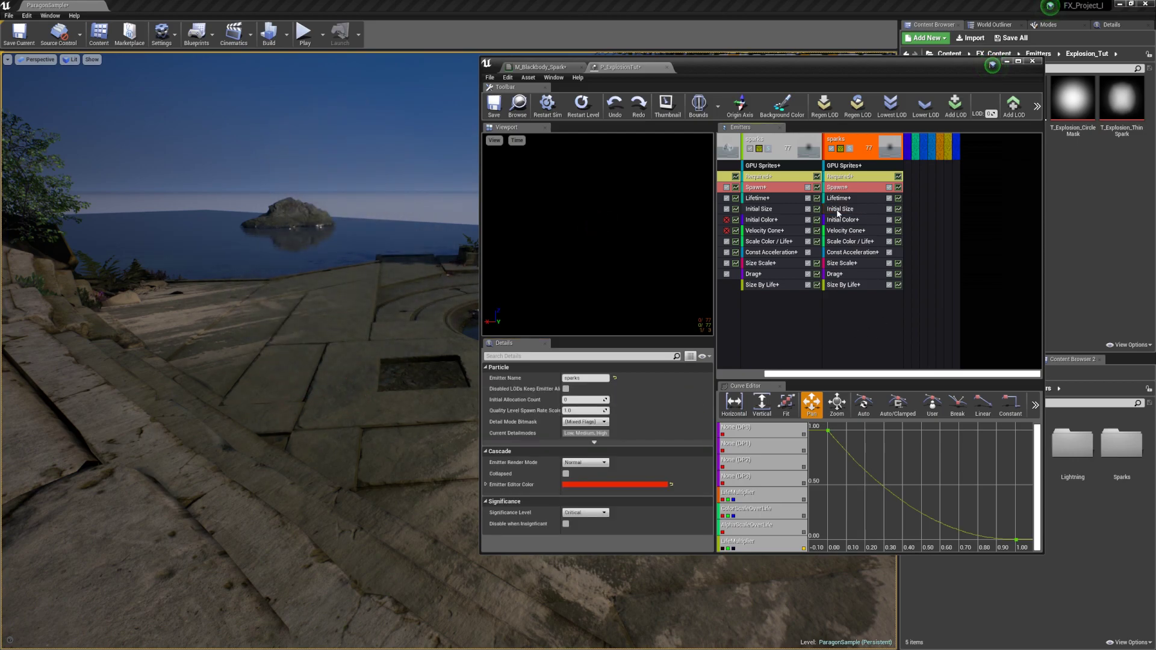
click(792, 209)
click(859, 313)
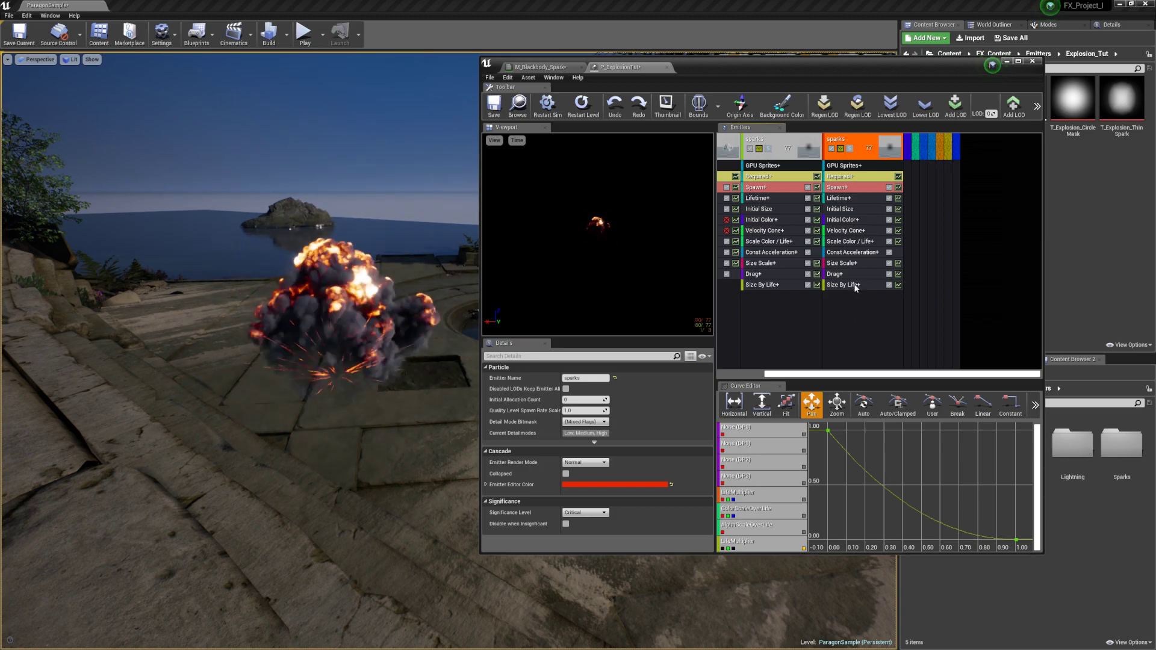
- Replace the shared Initial Color module in the duplicated sparks emitter with an unshared copy
click(851, 220)
ctrl+drag(851, 220, 853, 226)
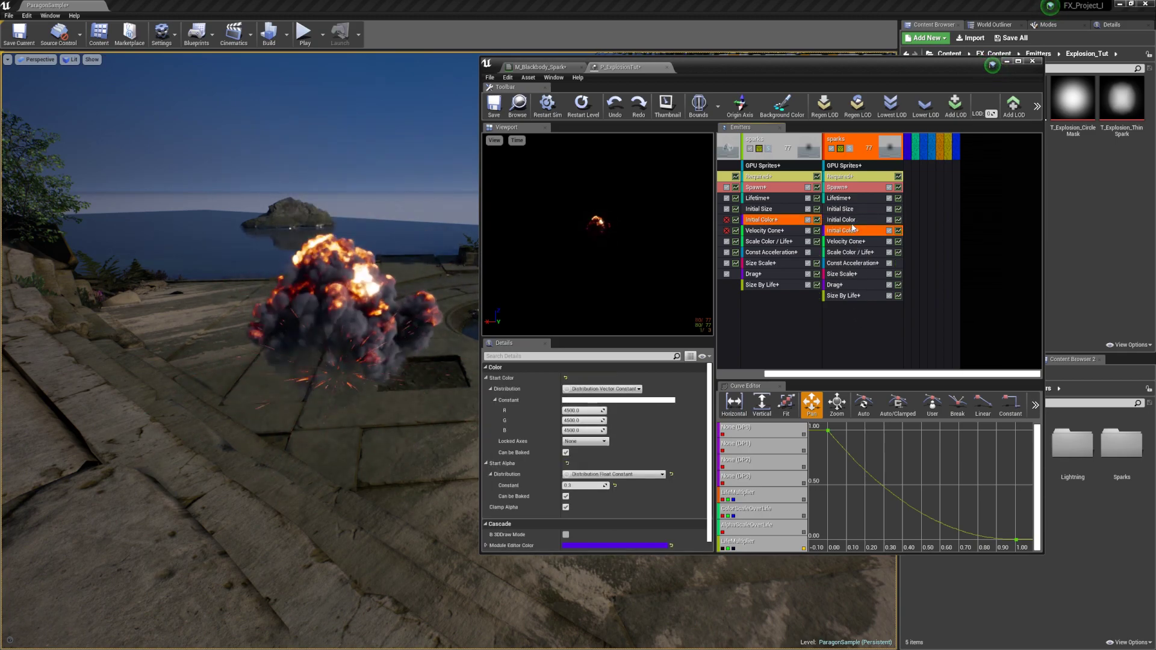
click(850, 221)
click(848, 230)
key(Delete)
- Set the duplicated sparks emitter's start color to 7500 for R, G and B
click(848, 221)
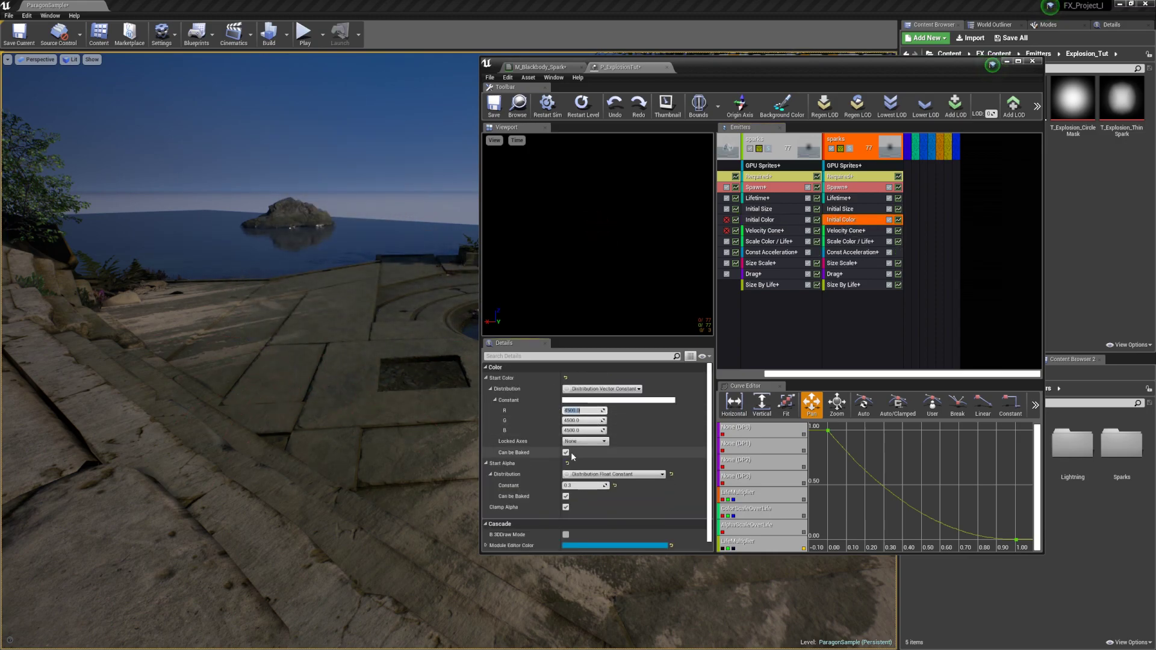
text(7500)
key(Tab)
text(7500)
key(Tab)
text(7500)
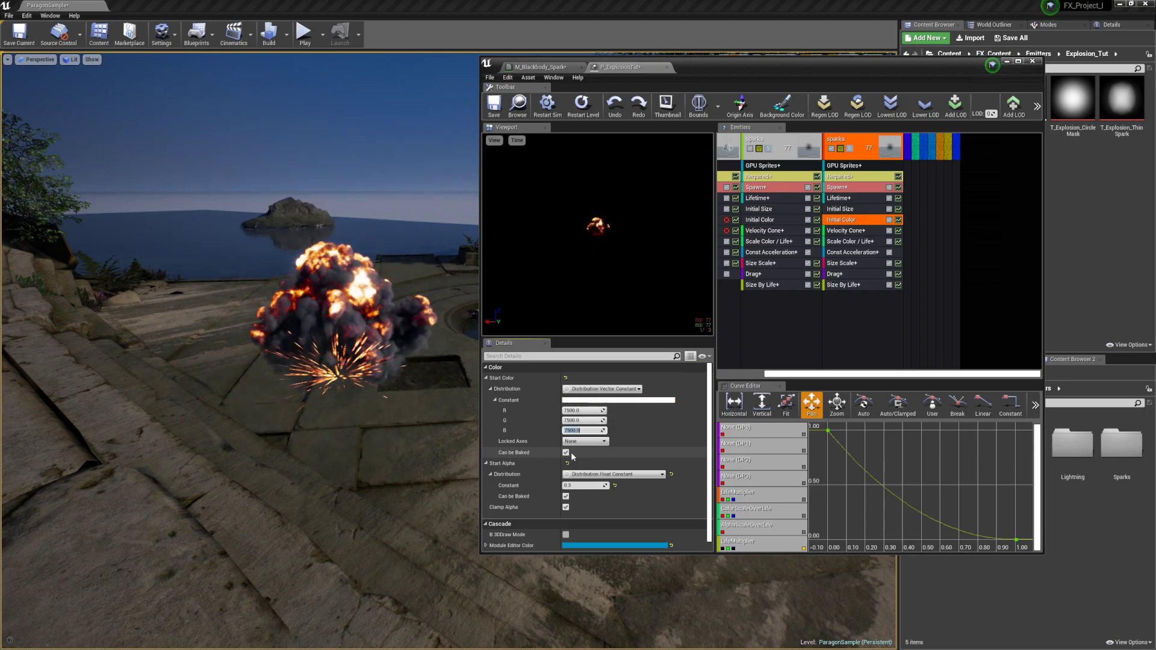
click(873, 313)
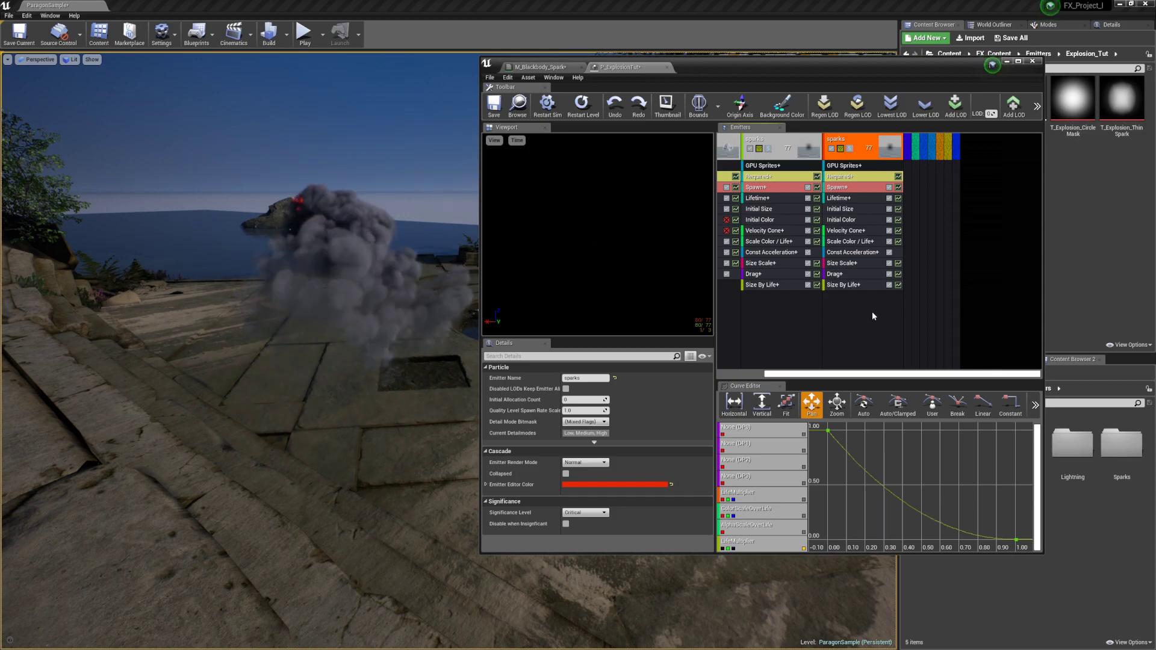
- Adjust the minimum and maximum velocity in the Velocity Cone module shared by the sparks emitters, and replay the explosion
right_drag(311, 402, 277, 391)
click(890, 328)
key(space)
key(space)
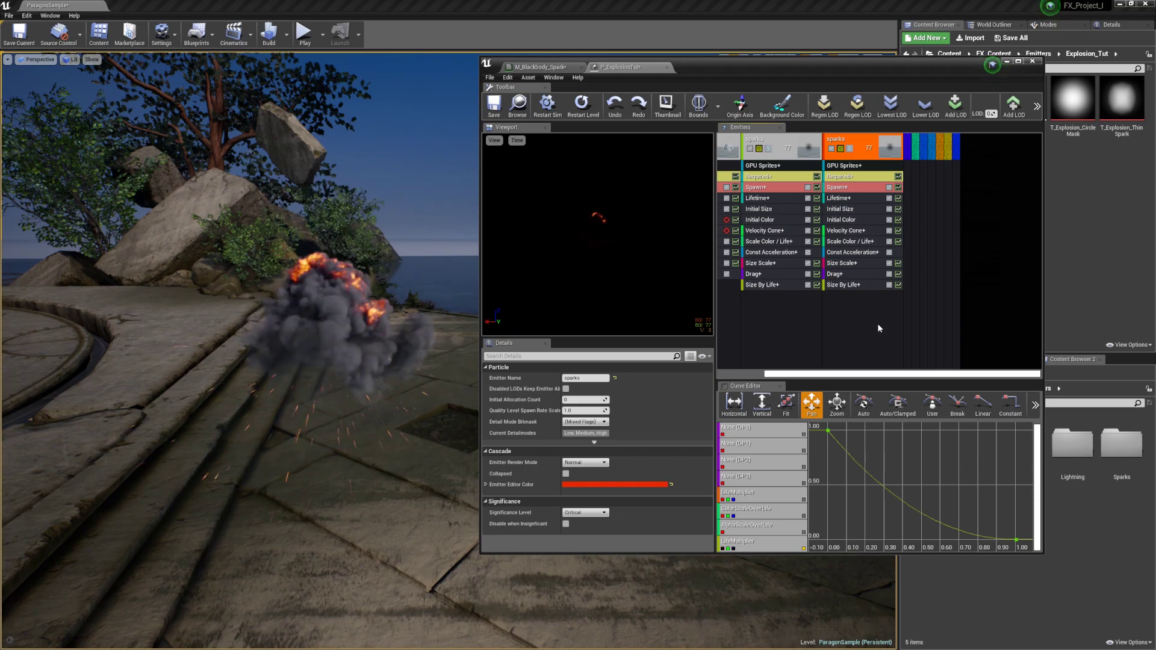
click(849, 230)
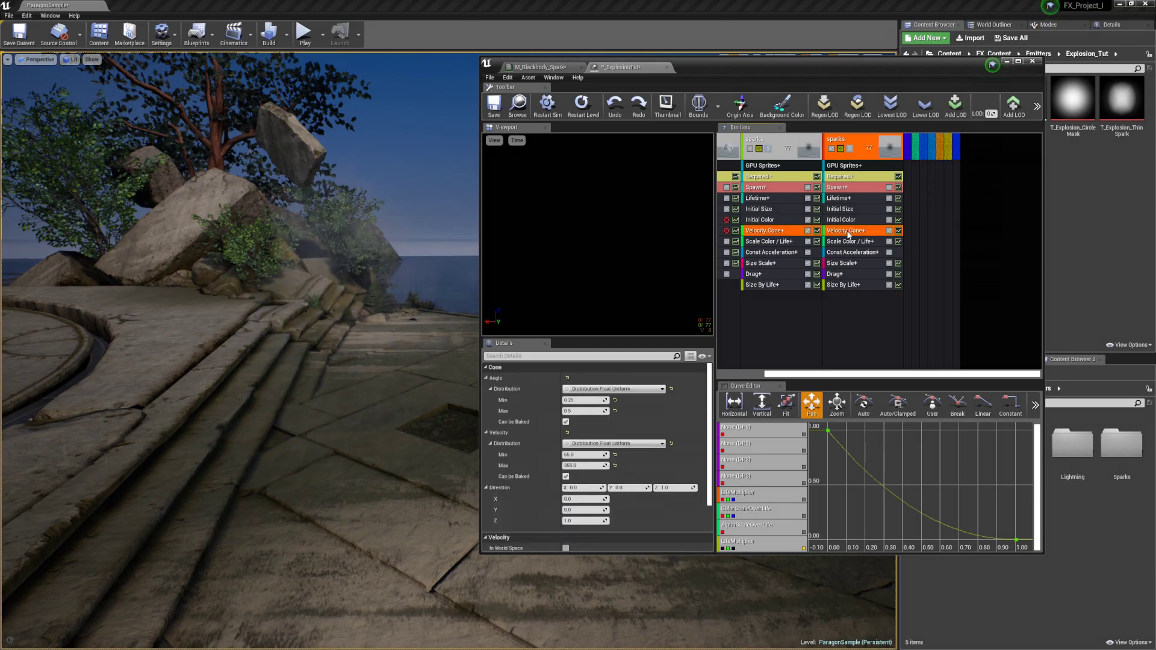
click(581, 454)
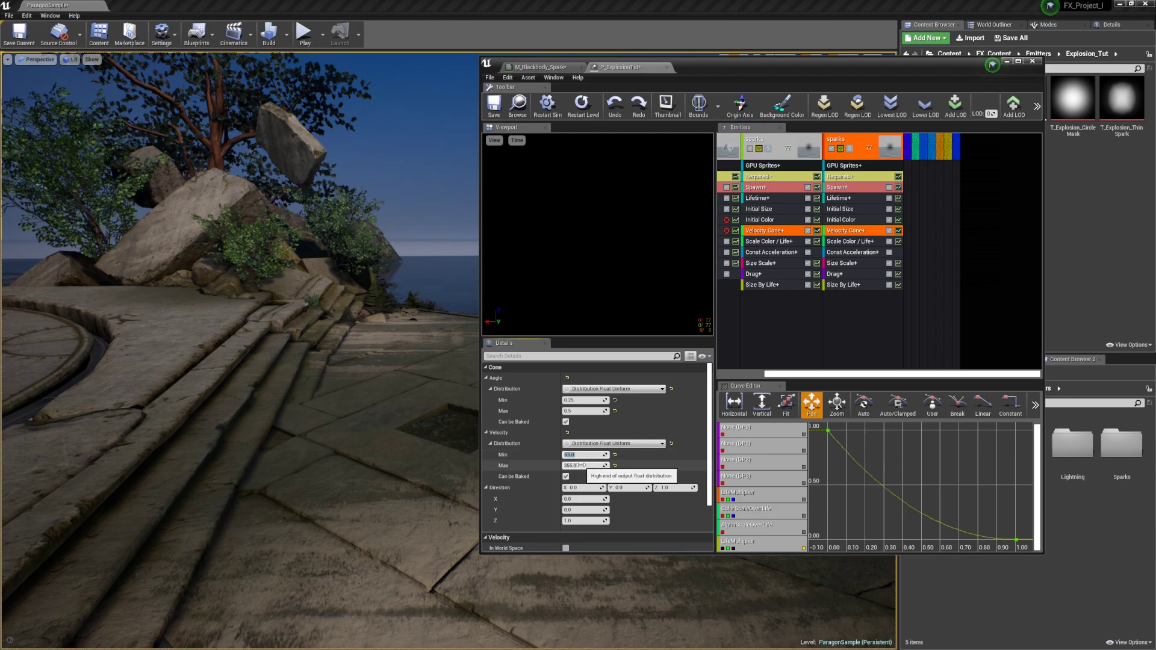
click(836, 317)
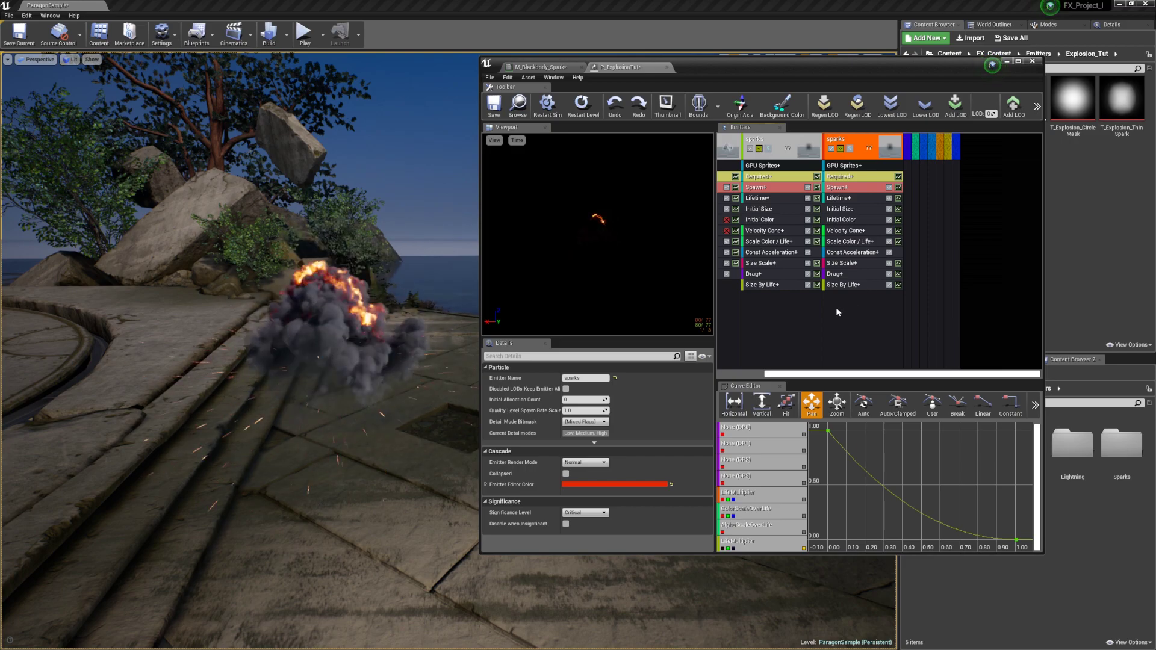
- Rename the thinner, brighter duplicate sparks emitter as tiny_sparks
click(579, 378)
click(567, 378)
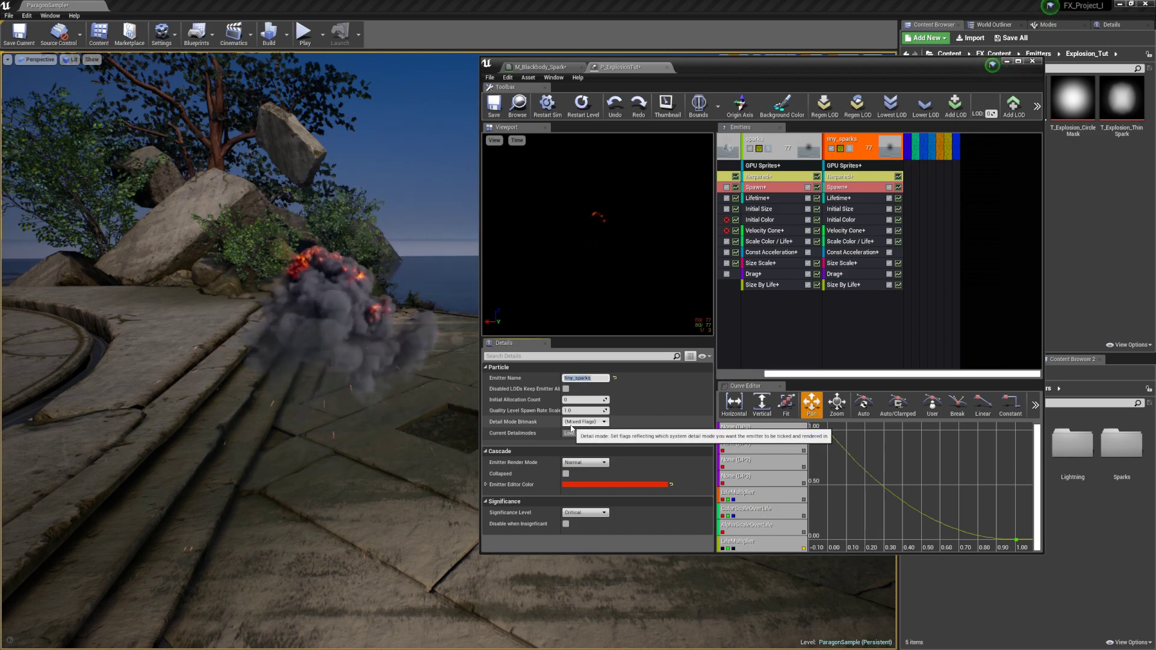
click(868, 324)
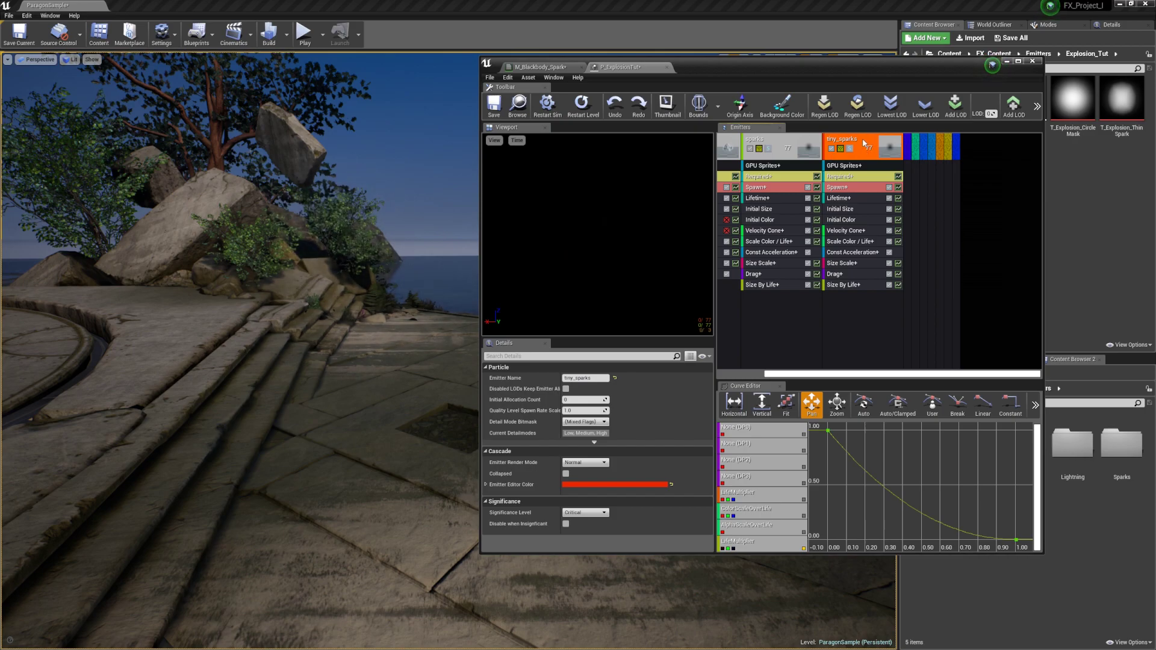
- Create another shared duplicate of the original sparks emitter
click(769, 143)
right_click(769, 143)
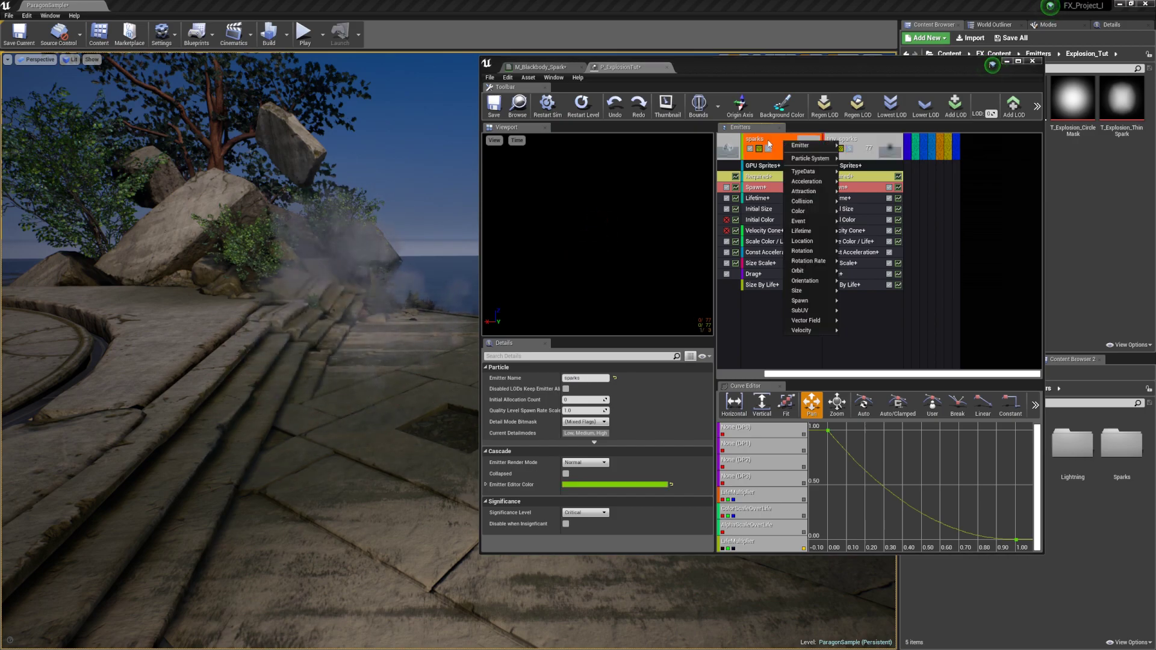
right_click(776, 139)
mouse_move(802, 146)
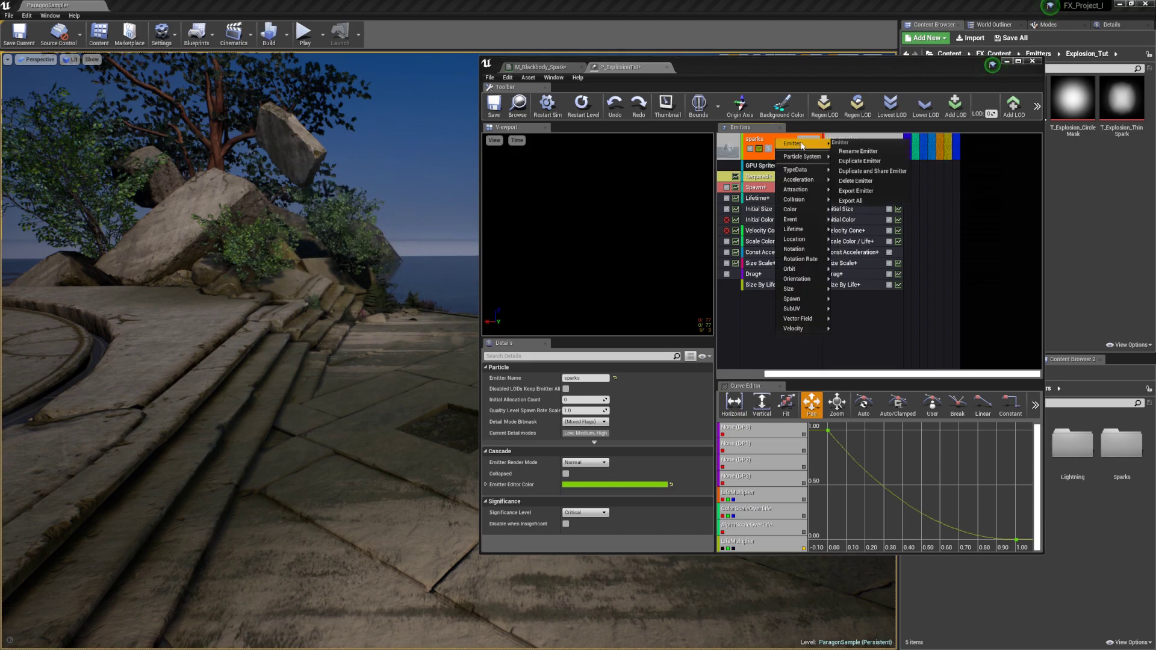
click(867, 162)
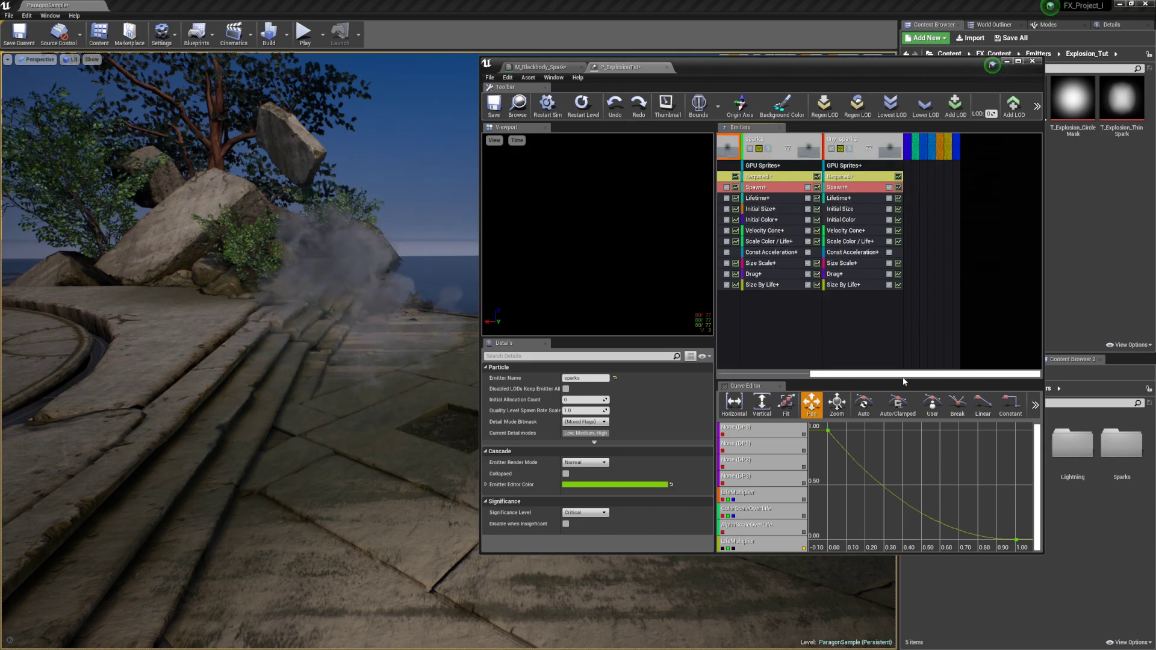
- Replace the shared Initial Size module in the new sparks duplicate with an unshared copy
drag(884, 378, 872, 378)
click(770, 209)
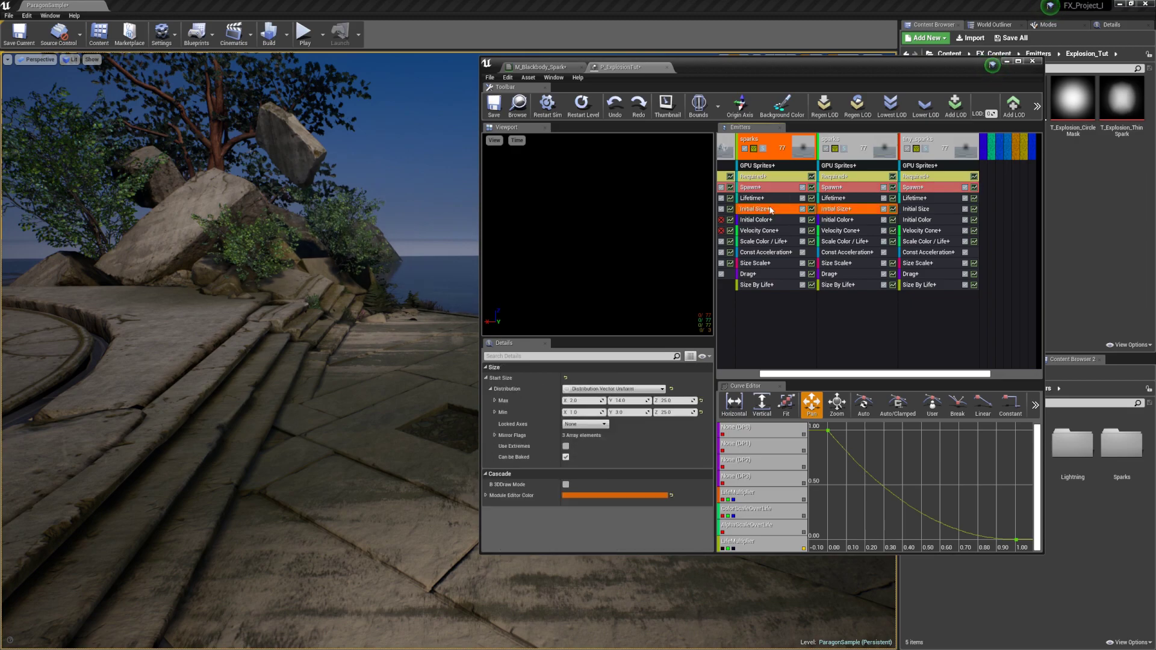
ctrl+drag(844, 210, 844, 216)
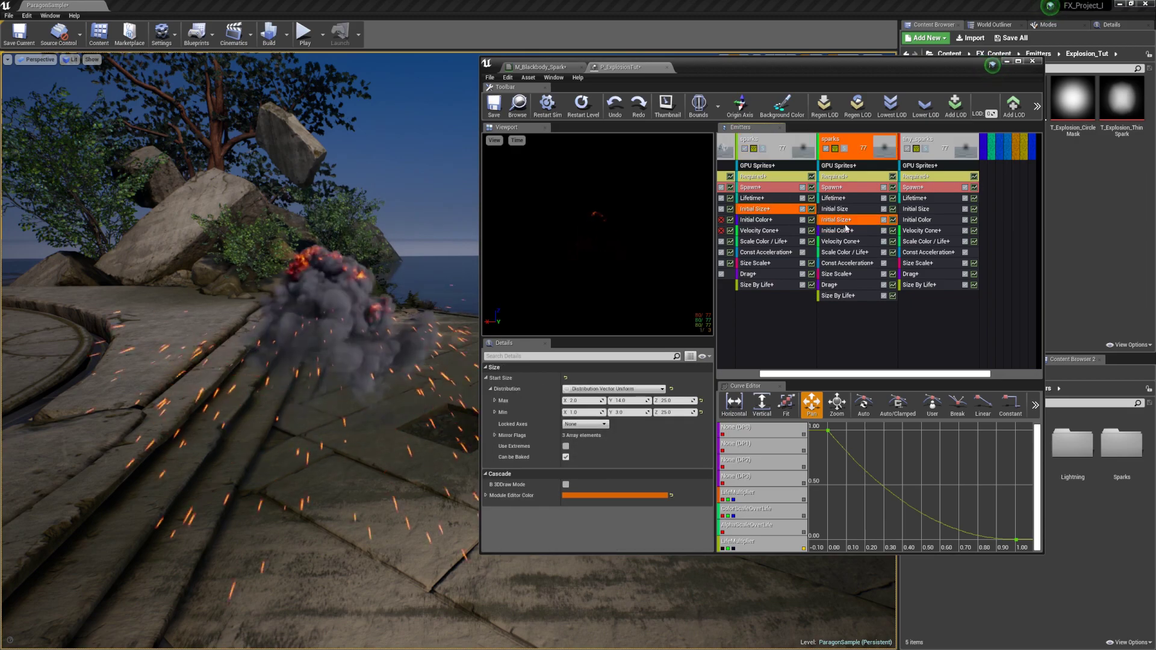
key(Delete)
- Replace the new sparks duplicate's shared Initial Color module with an unshared copy
click(841, 222)
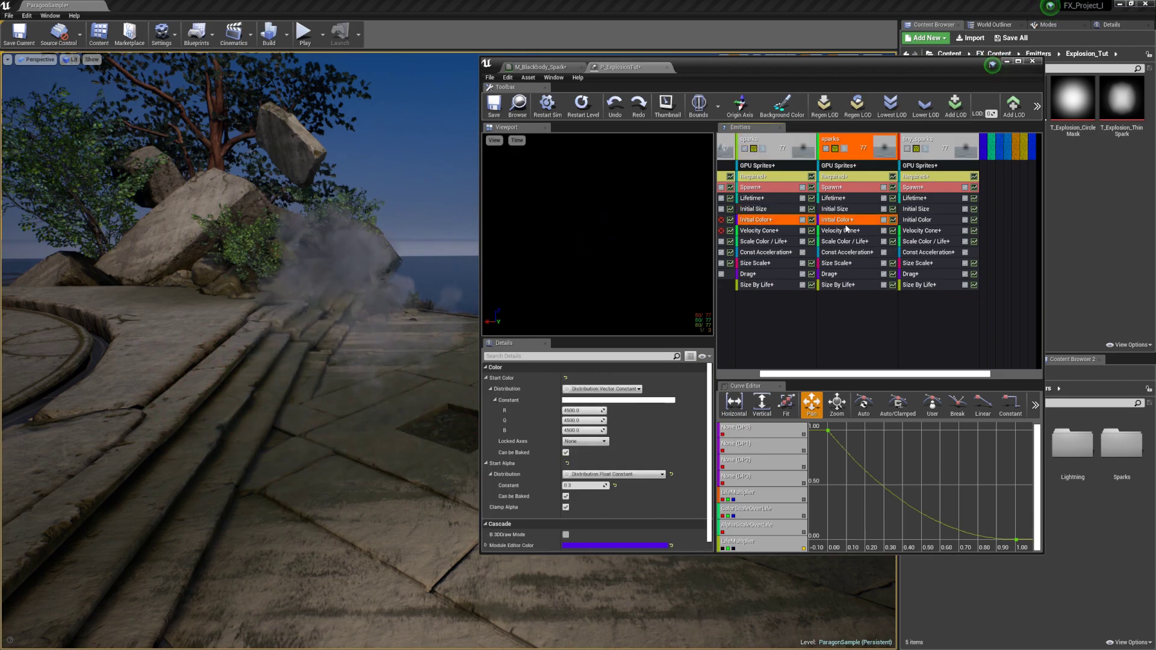
ctrl+drag(842, 230, 844, 230)
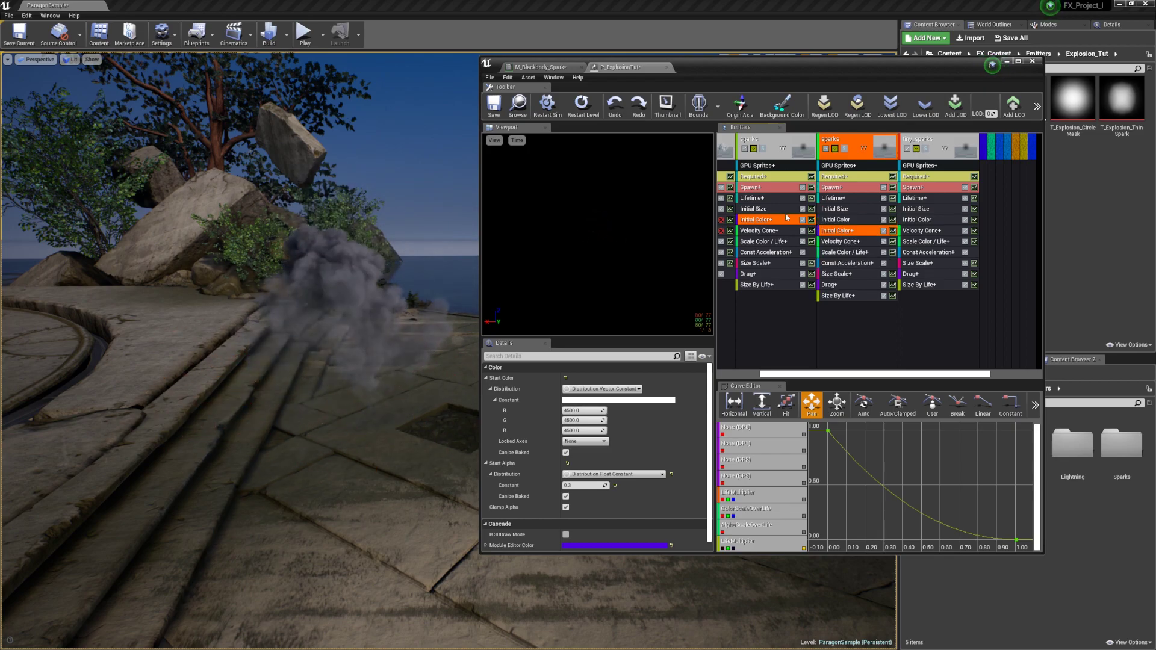
click(848, 221)
click(845, 232)
key(Delete)
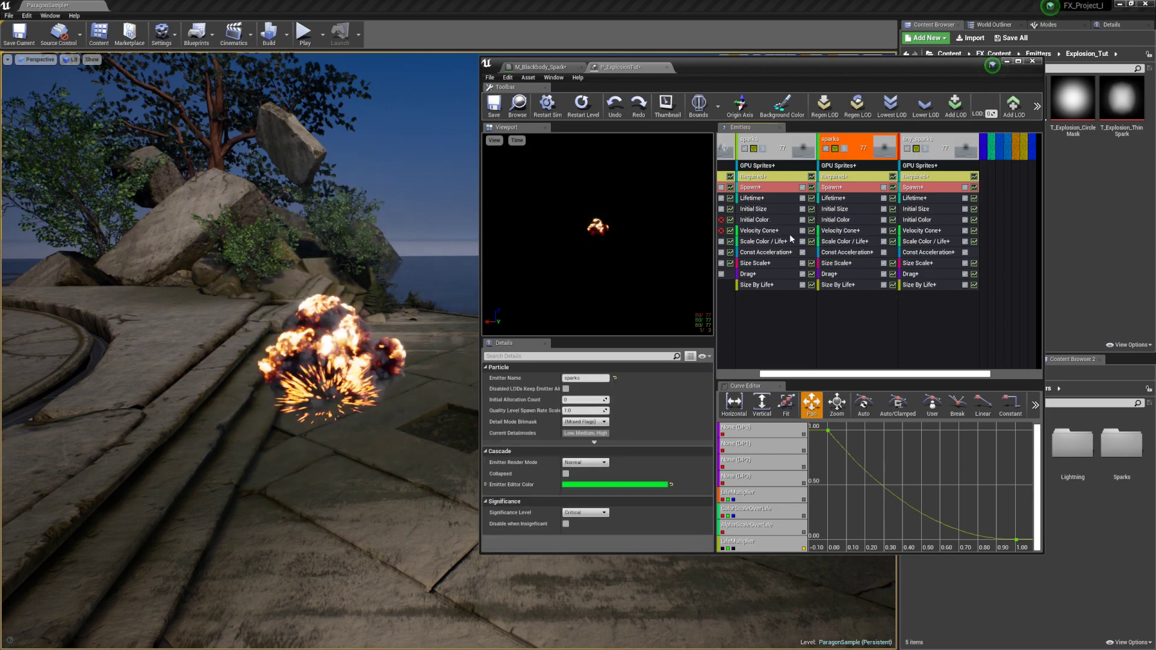
- Set the maximum X start size of the new sparks duplicate to 4
click(770, 232)
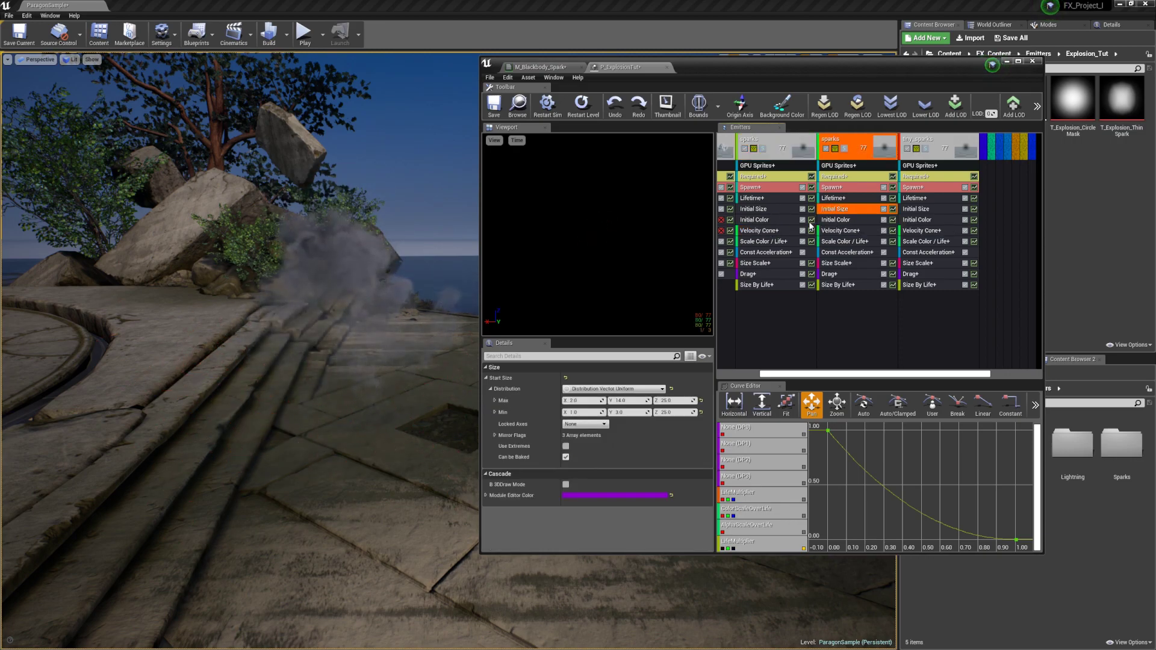
click(584, 401)
text(4)
click(585, 413)
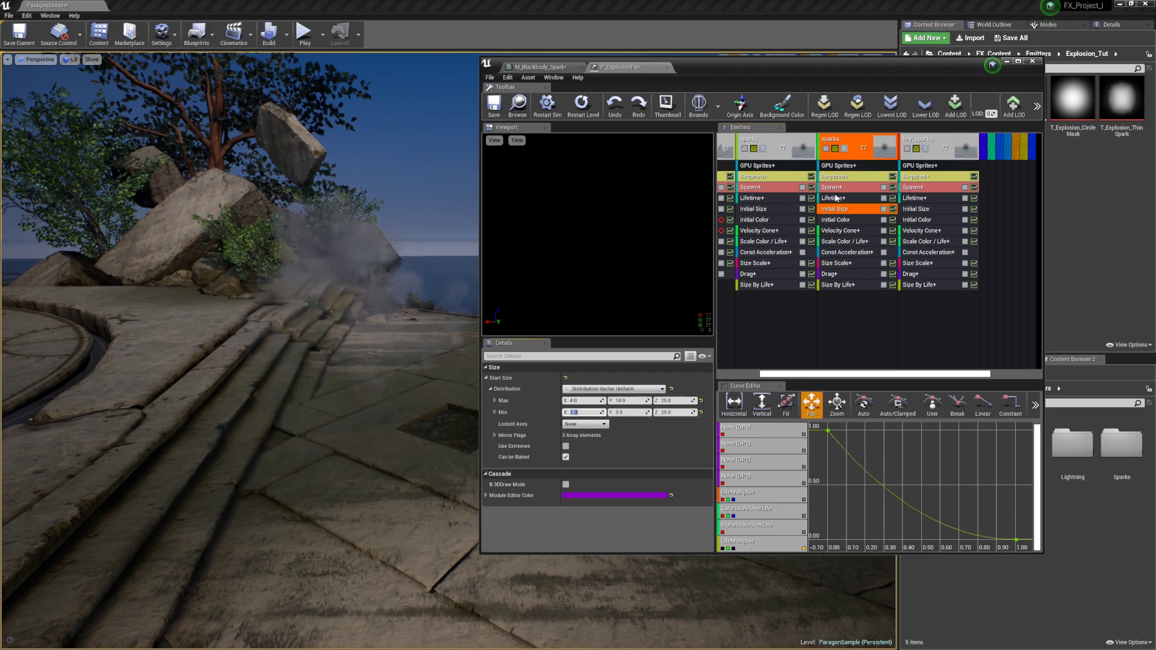
- Solo the new sparks duplicate and adjust the minimum and maximum X values of its Initial Size module
click(834, 188)
click(855, 210)
click(842, 221)
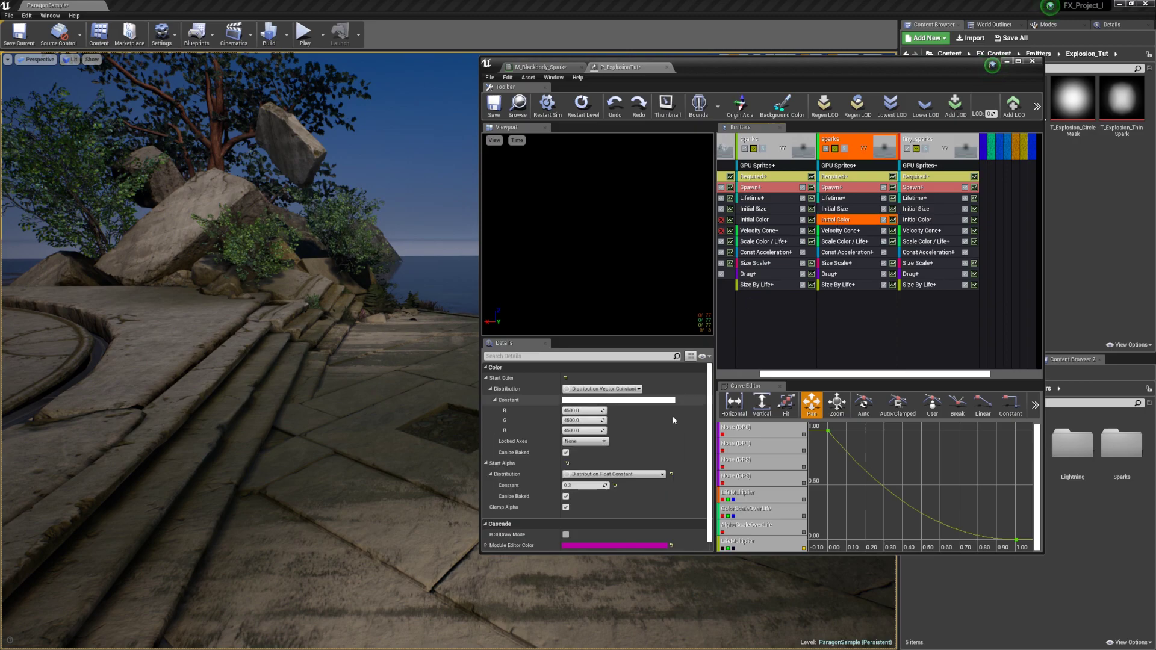
click(845, 150)
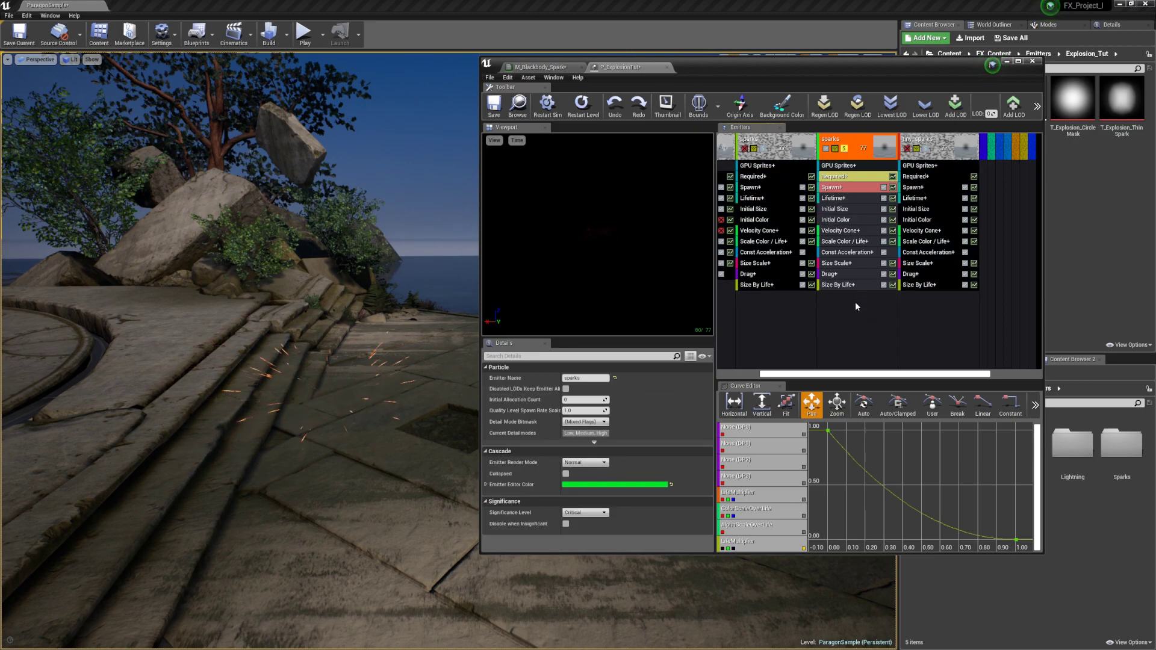
click(853, 209)
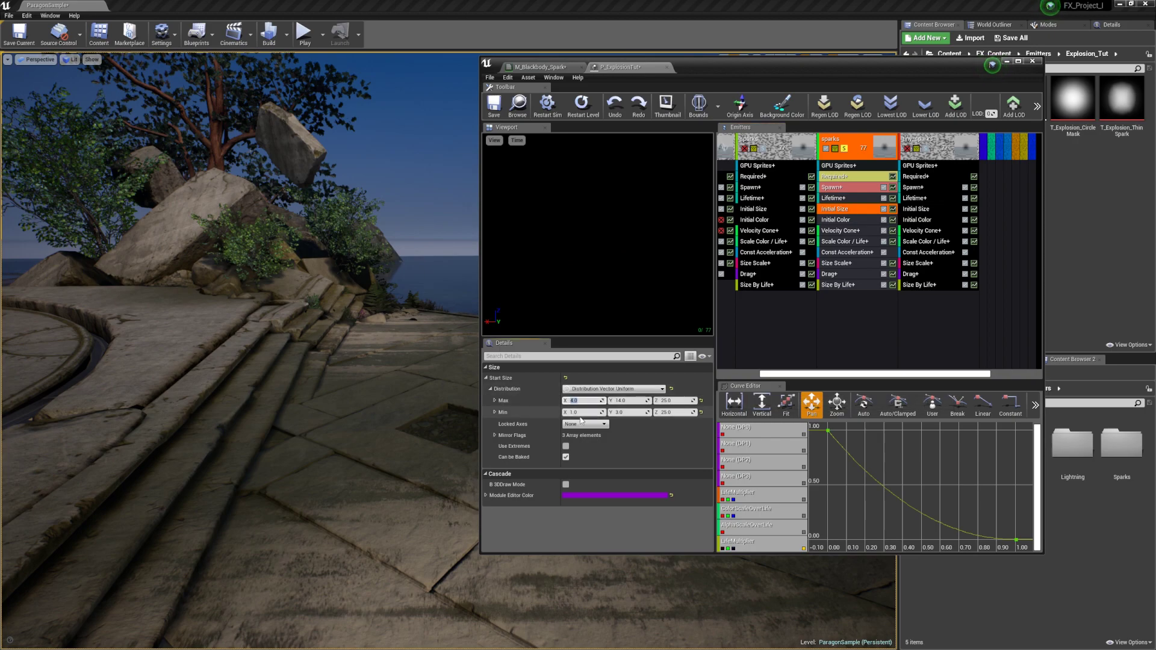
click(853, 220)
click(836, 210)
click(594, 413)
click(856, 311)
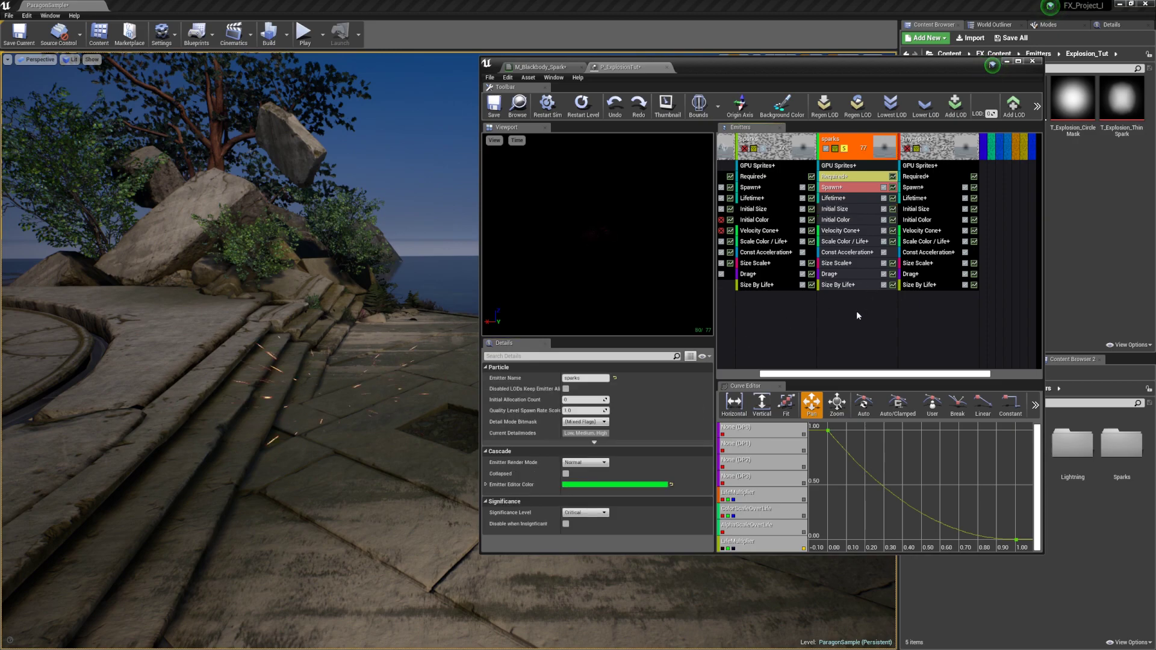
- Turn off the solo display and set the sparks emitters' shared Lifetime module to 0.4 minimum and 1.7 maximum
click(842, 199)
click(844, 150)
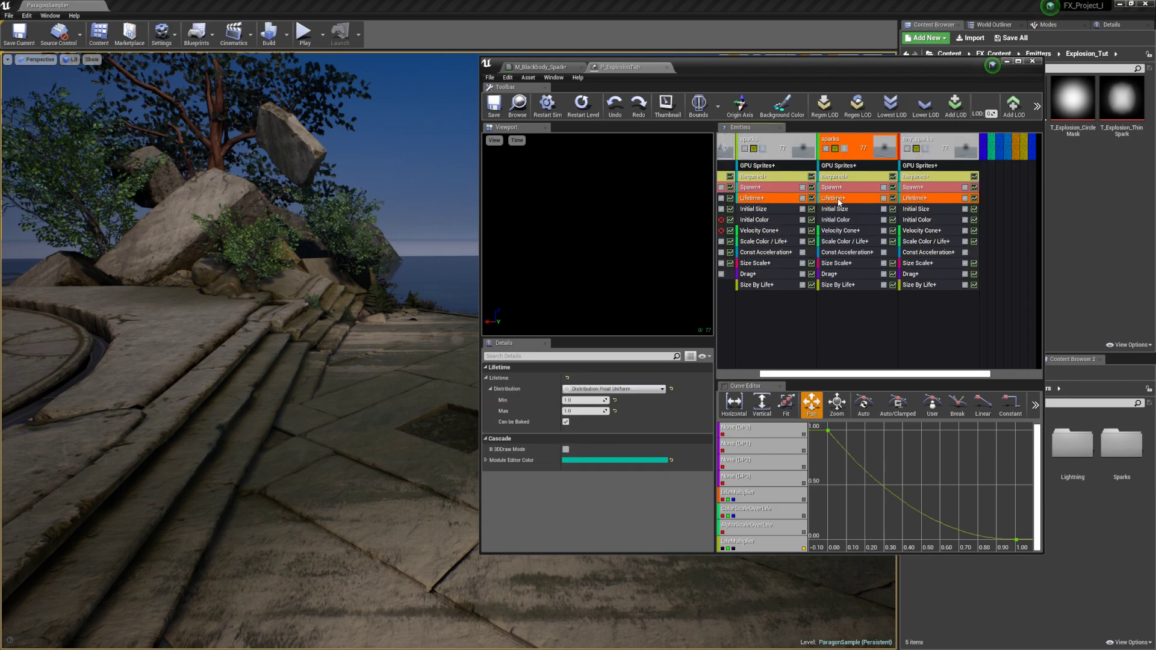
click(590, 401)
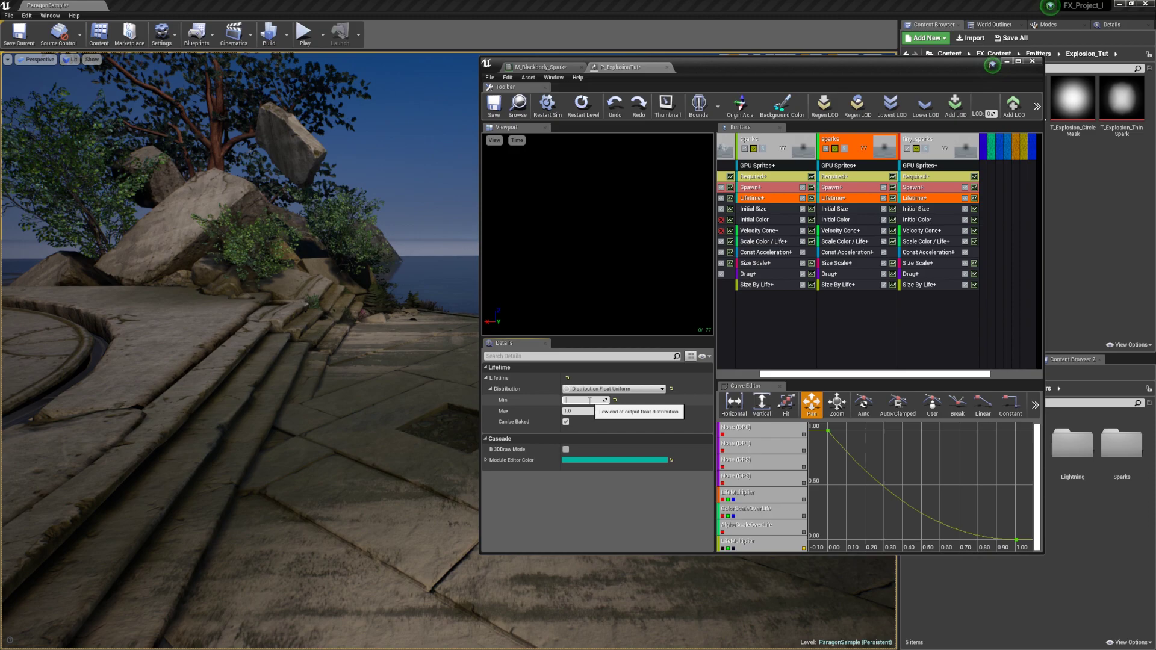
text(.4)
key(Tab)
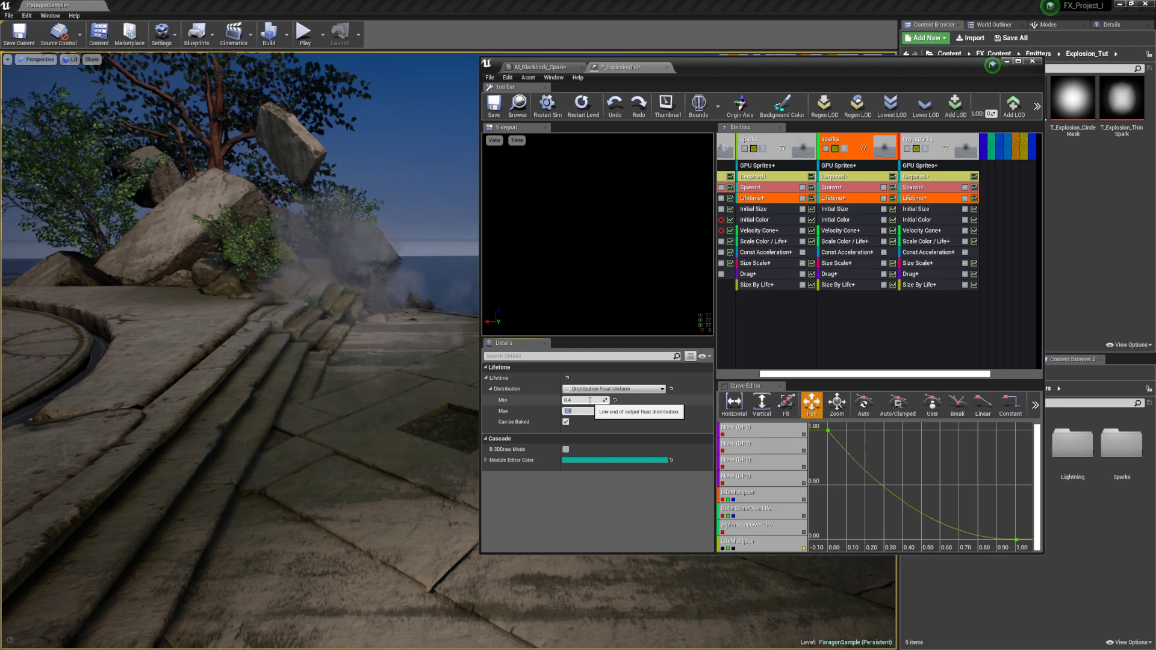
text(2.7)
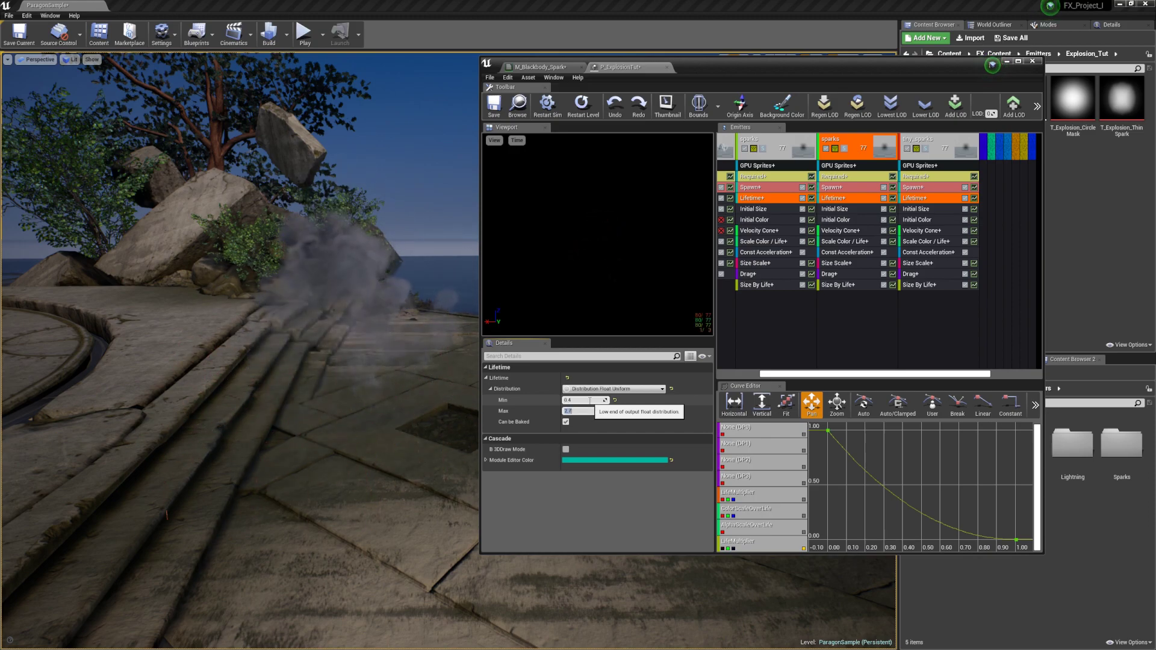
text(1.7)
key(Return)
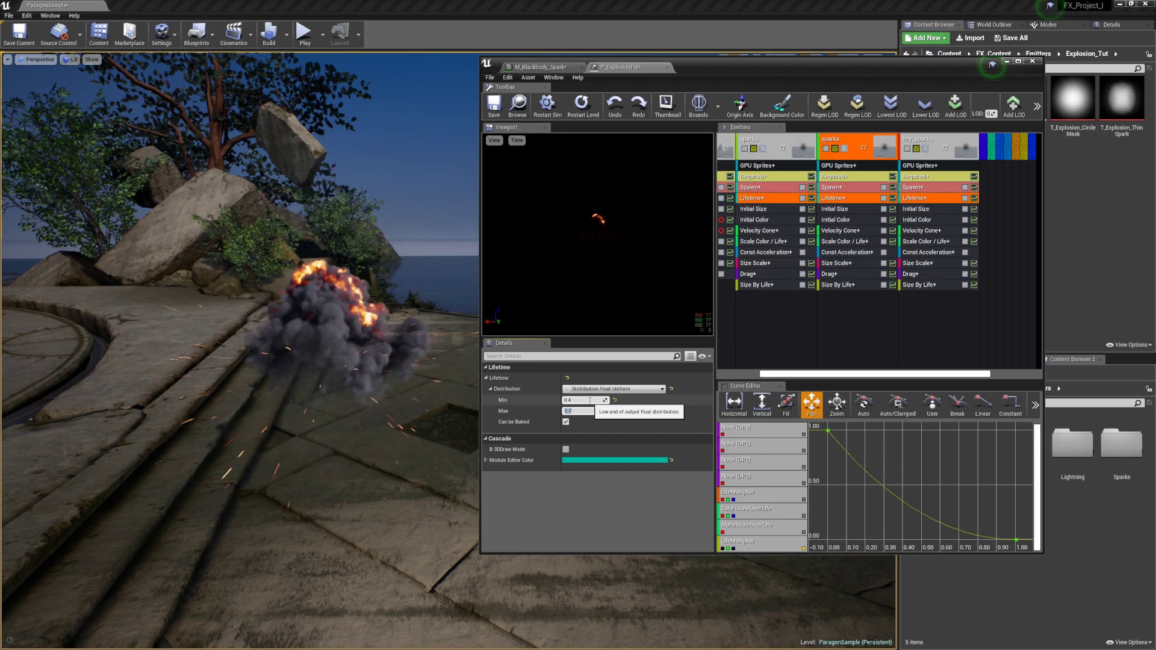
click(859, 298)
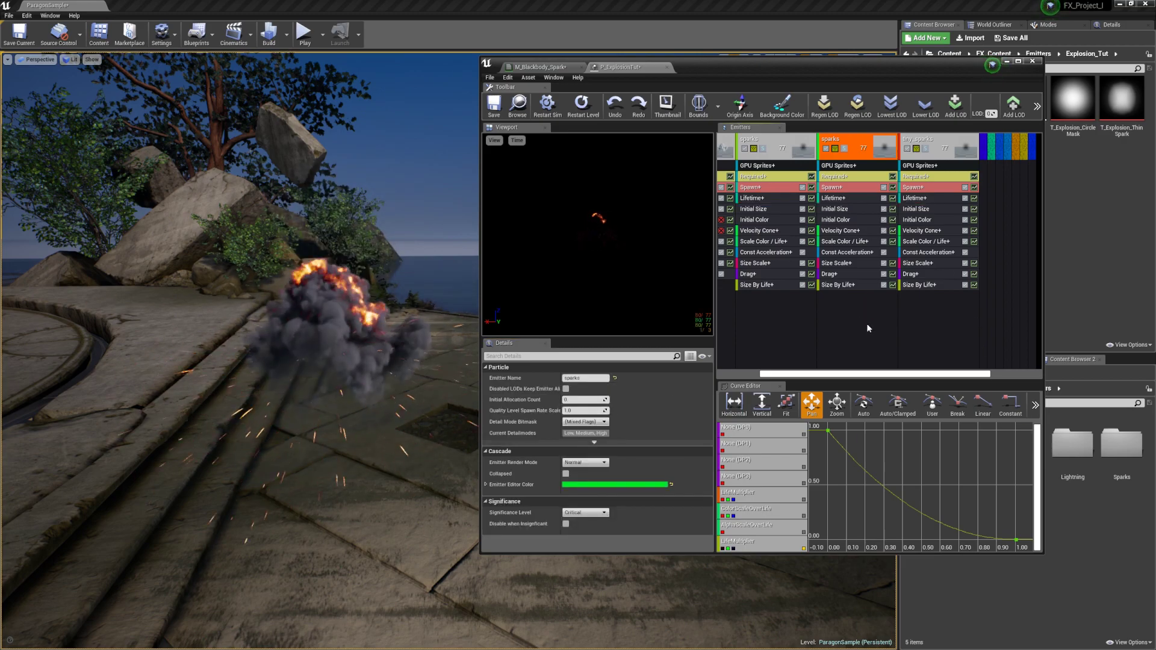
- Add a Collision module to the original sparks emitter and review its settings
click(783, 308)
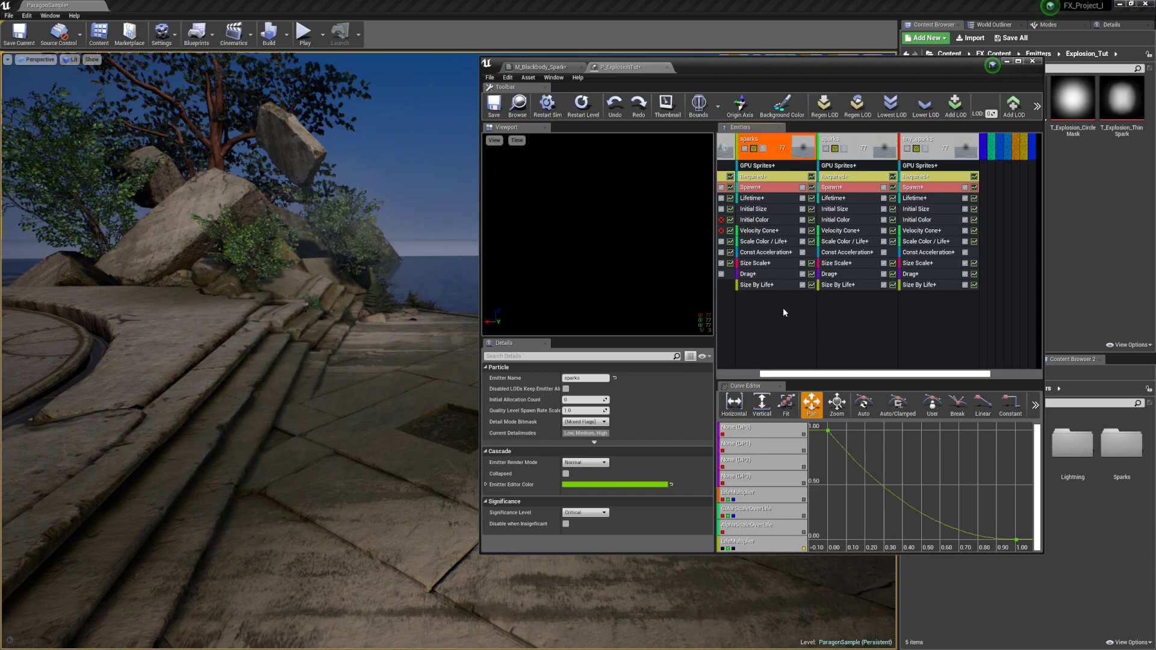
right_click(763, 303)
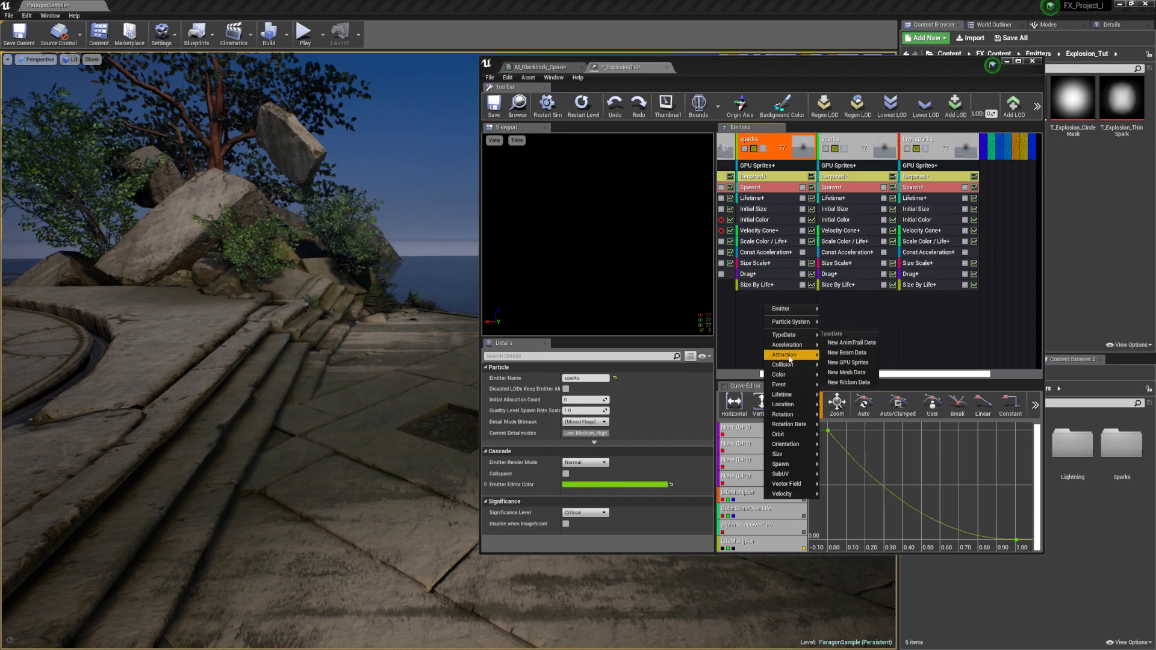
click(840, 365)
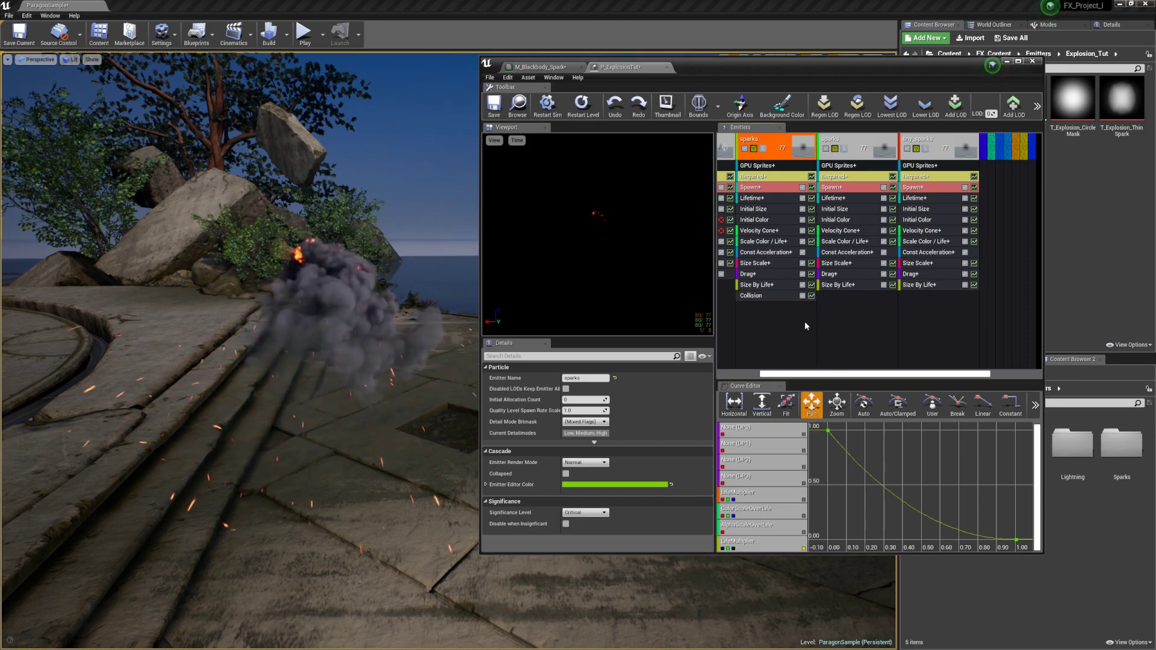
click(760, 296)
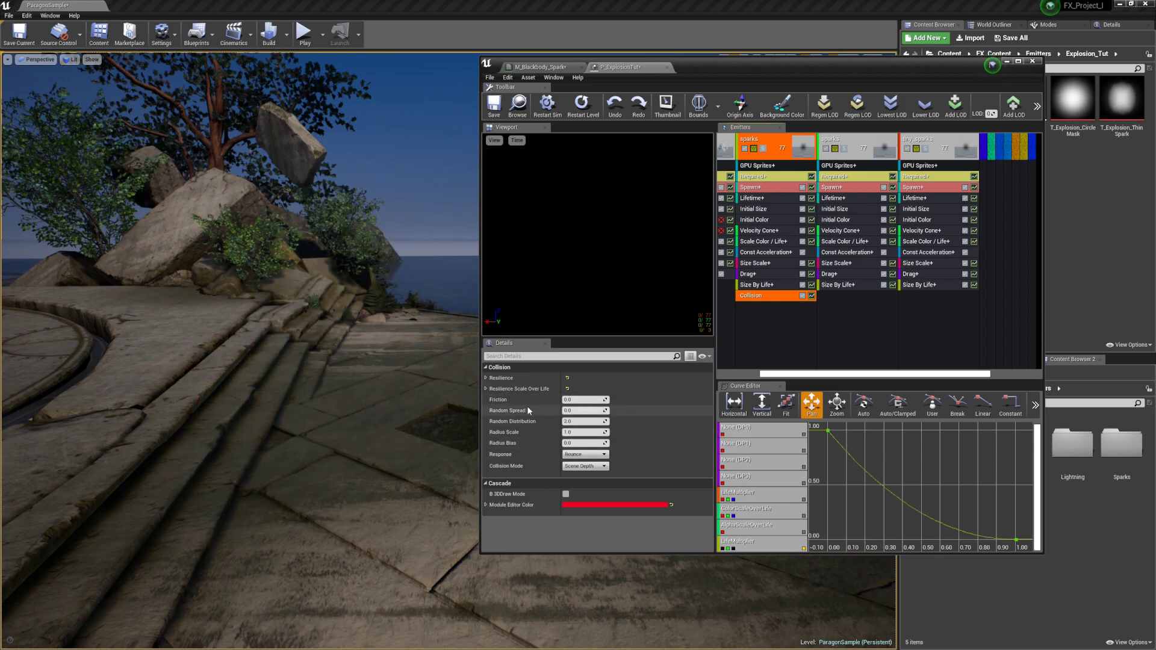
click(769, 314)
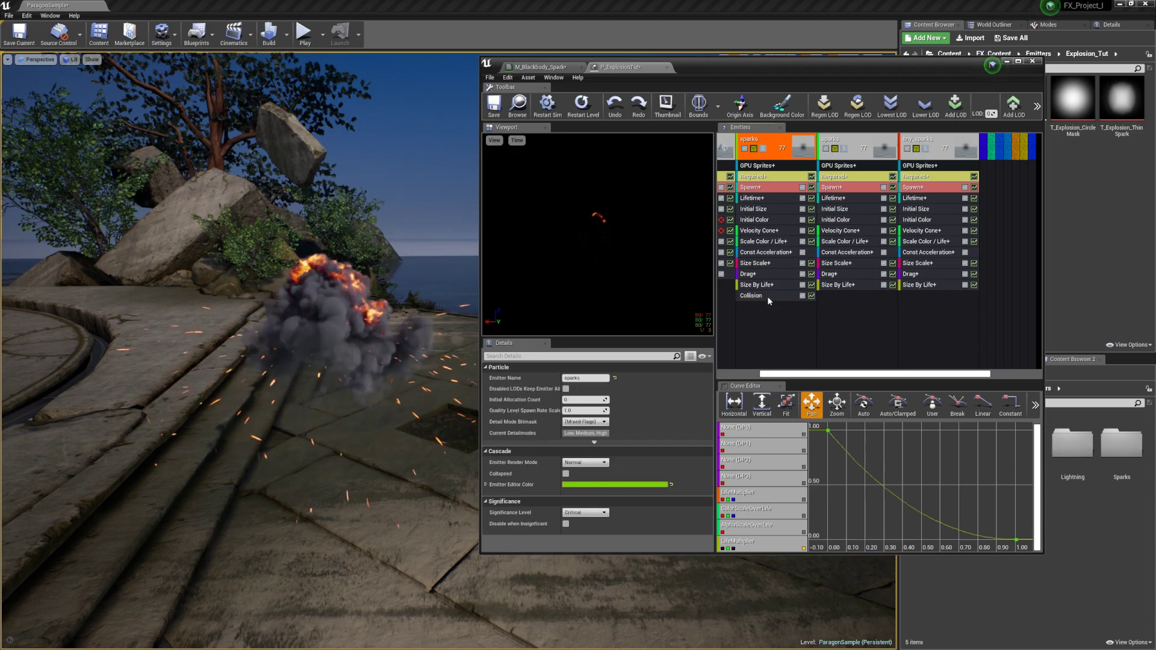
- Share the Collision module with the duplicated sparks emitter and tiny_sparks, and check the explosion from another angle
click(761, 298)
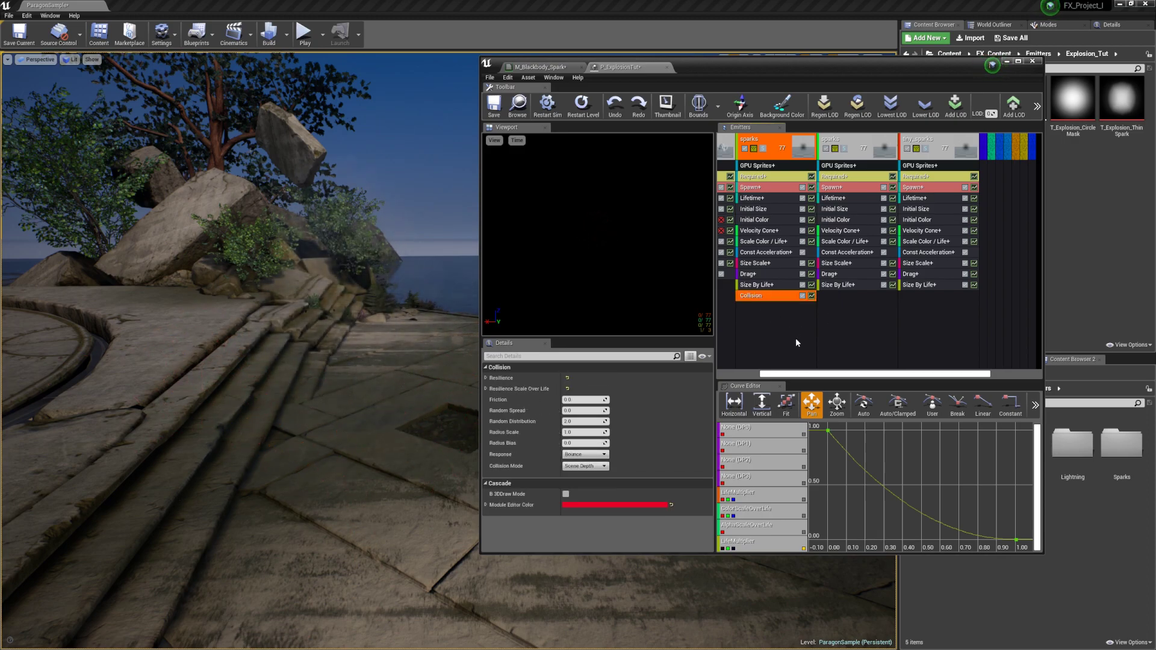
shift+drag(844, 298, 921, 299)
click(890, 336)
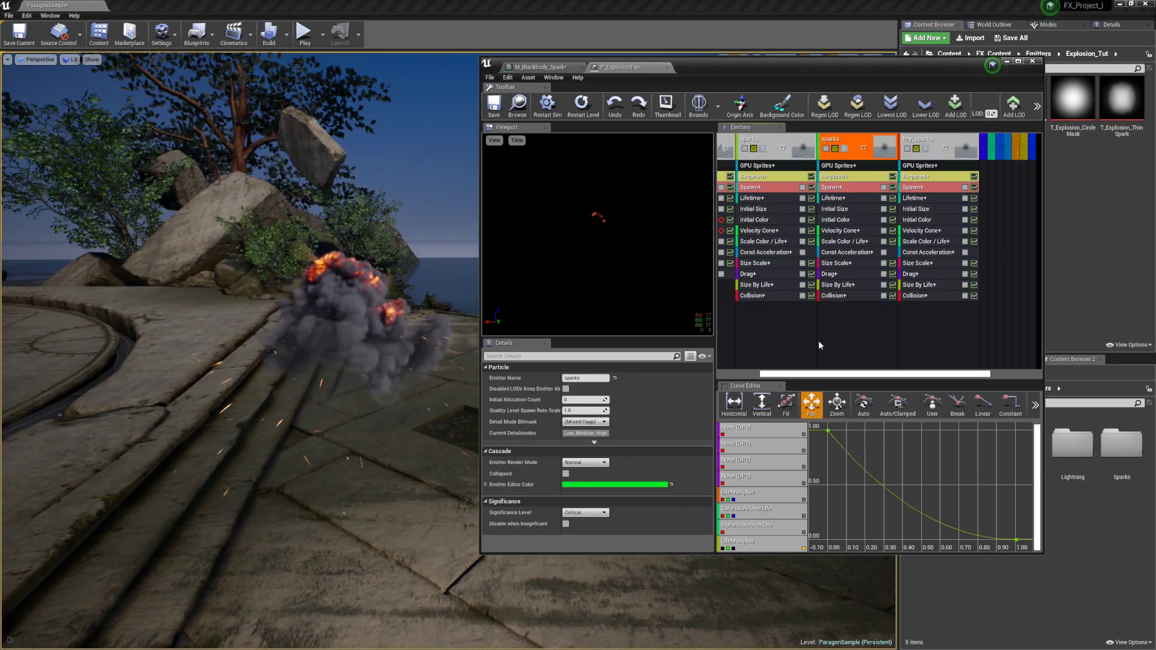
right_drag(385, 421, 460, 428)
click(854, 310)
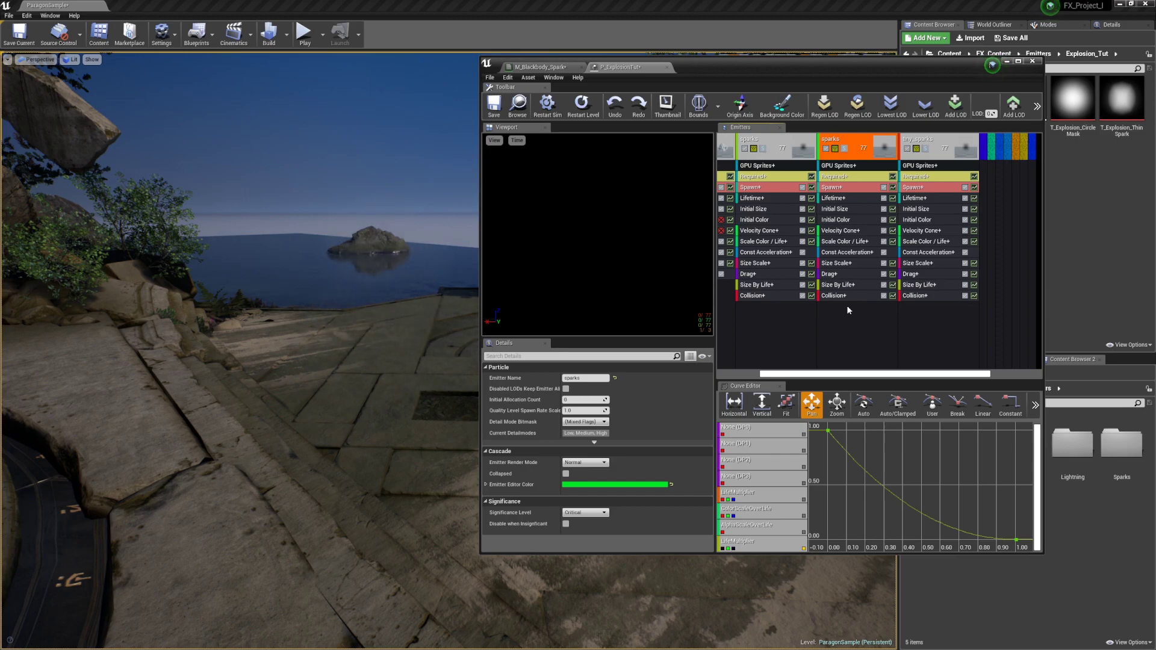
click(1038, 307)
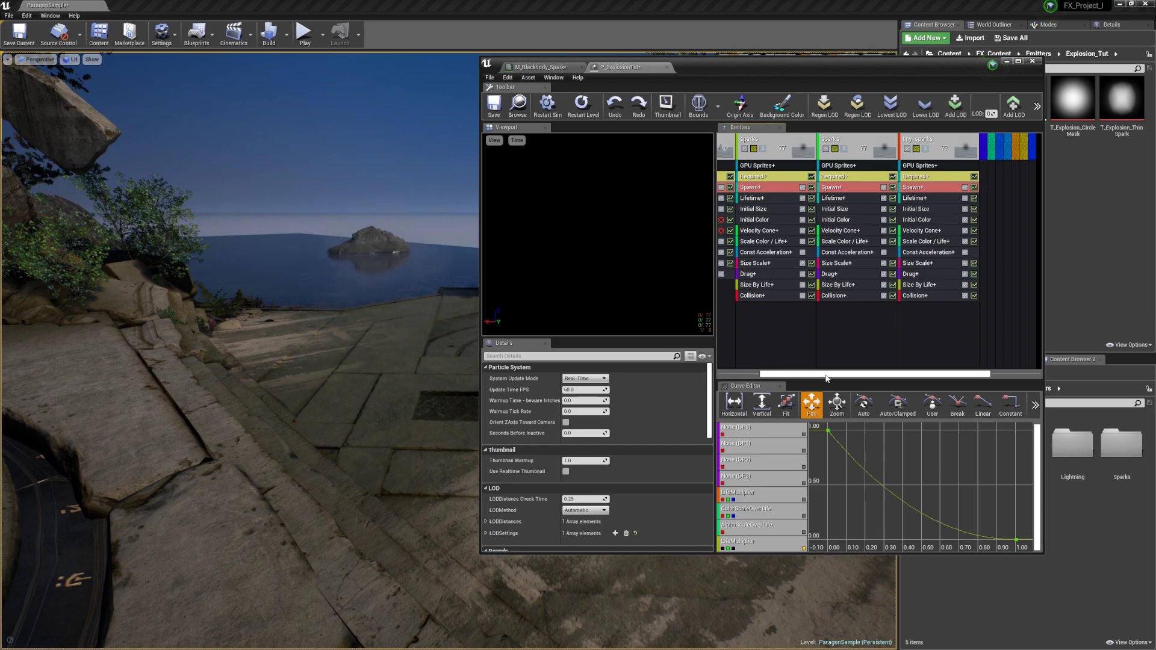
- Duplicate the first sparks emitter and move the selected sparks emitter to the front of the emitter list
drag(826, 376, 784, 376)
click(873, 361)
right_click(843, 150)
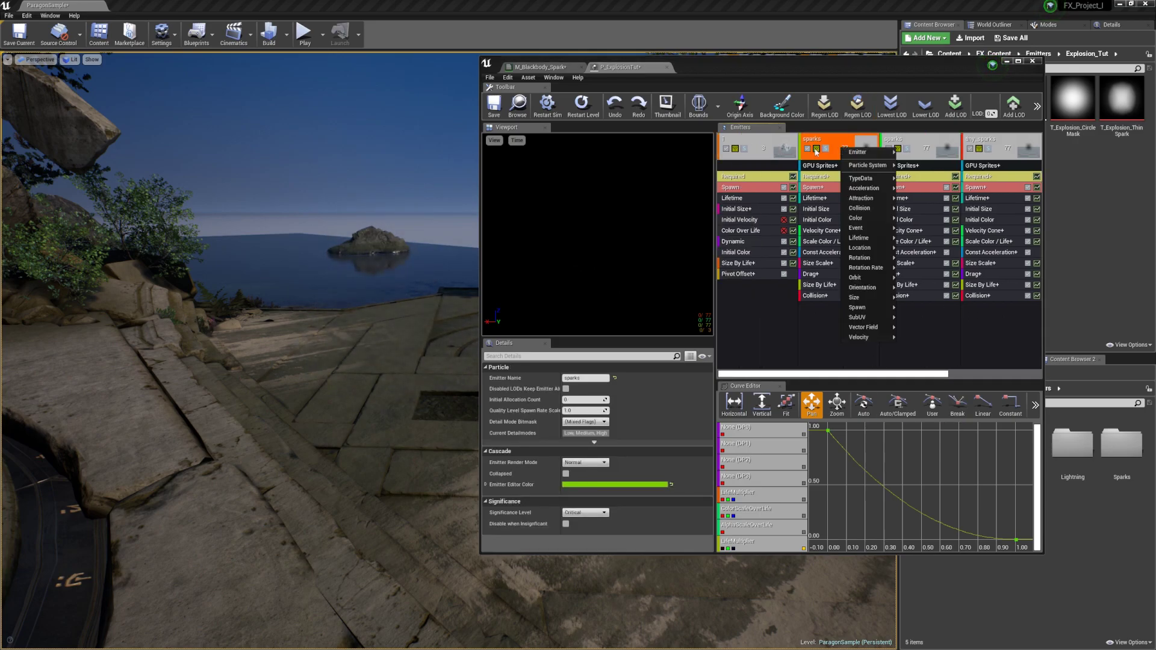
mouse_move(870, 151)
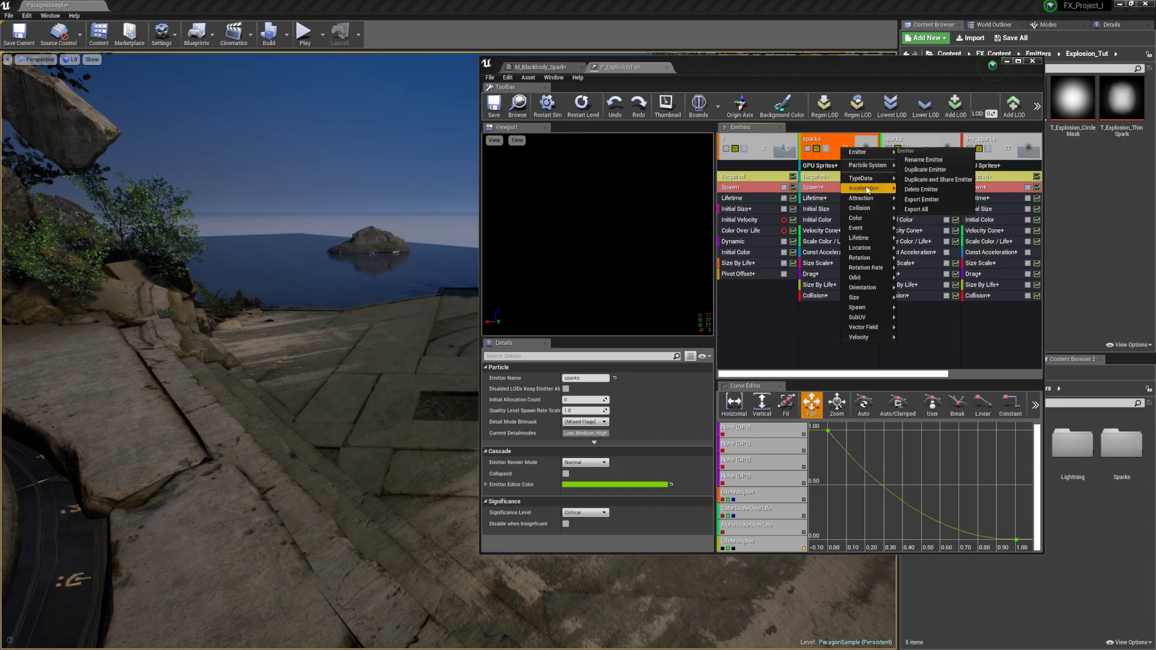
click(831, 138)
right_click(830, 137)
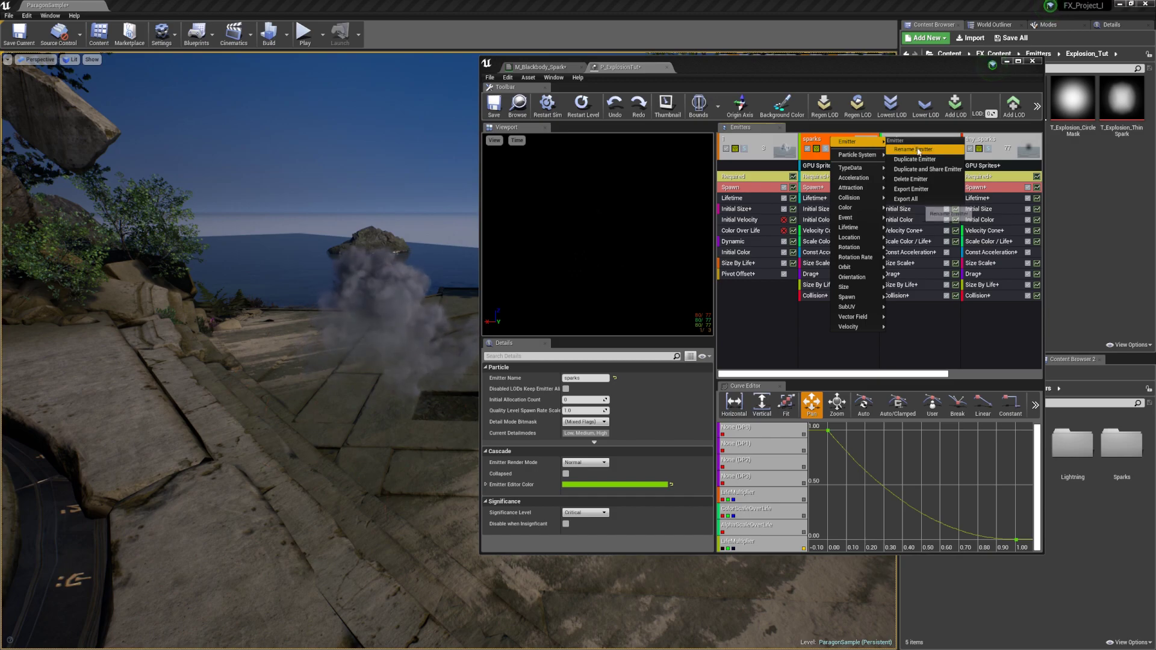
click(914, 160)
middle_drag(864, 167, 806, 174)
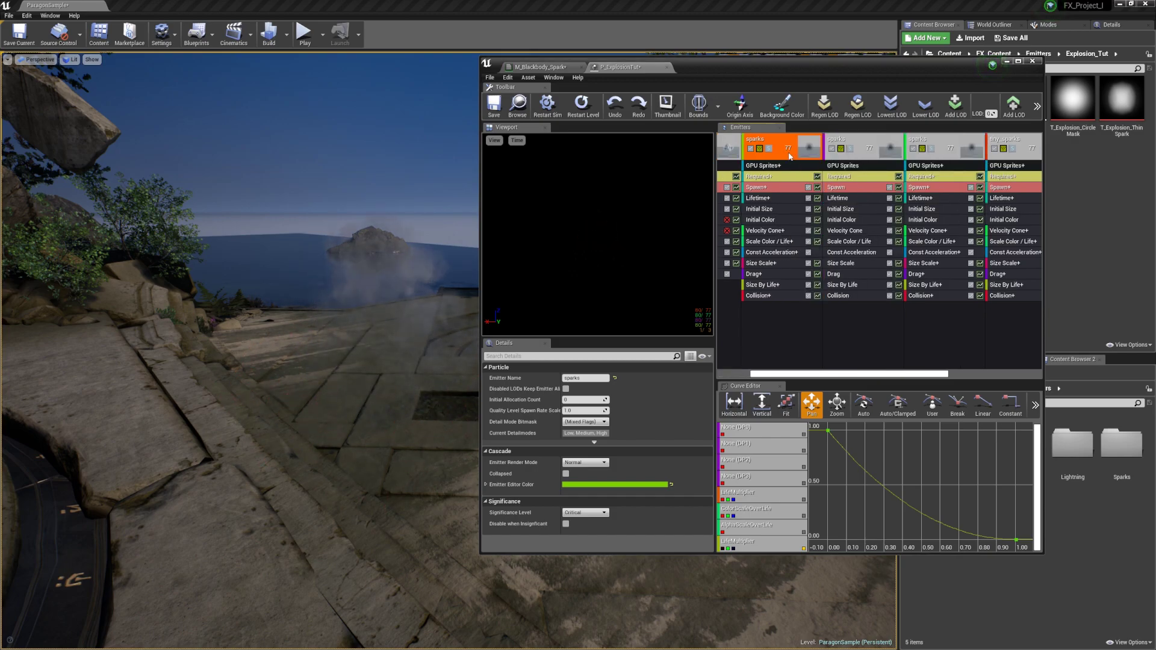
key(Left)
drag(845, 374, 695, 364)
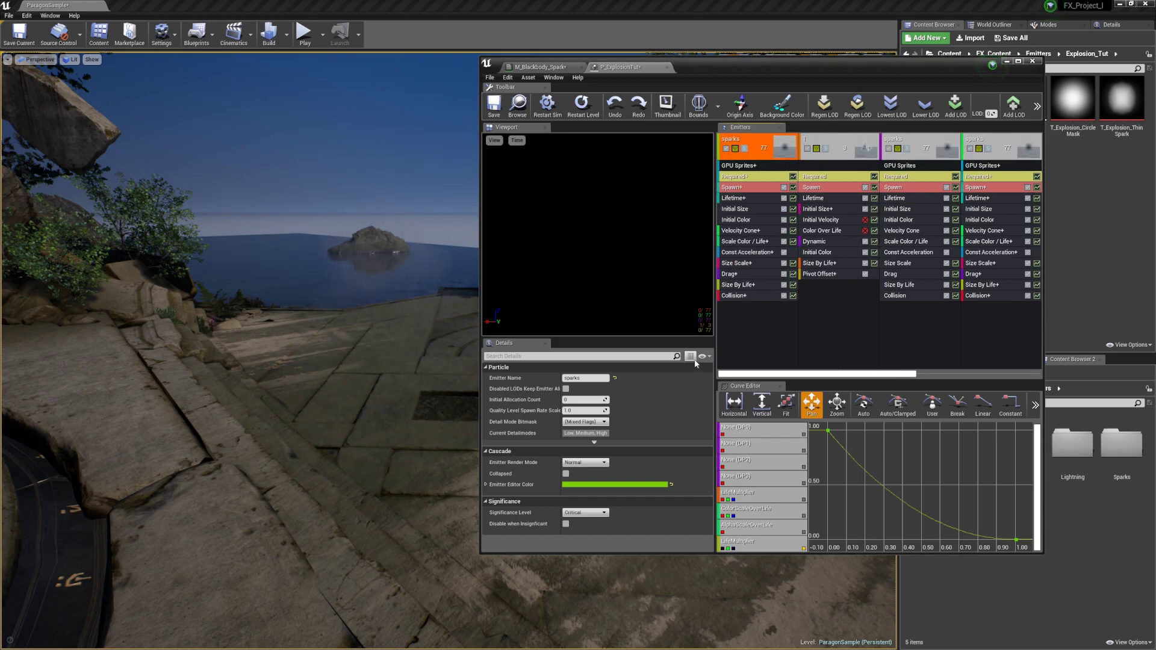
- Delete the GPU Sprites type data and the Collision module from the first sparks emitter
click(748, 165)
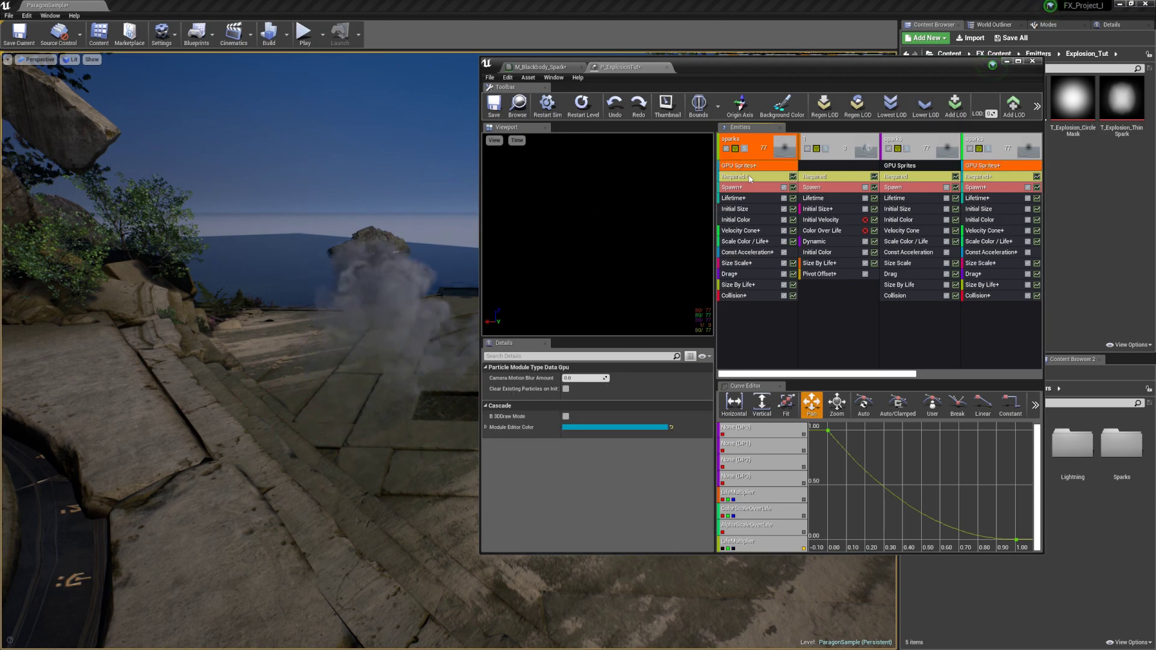
key(Delete)
click(754, 295)
key(Delete)
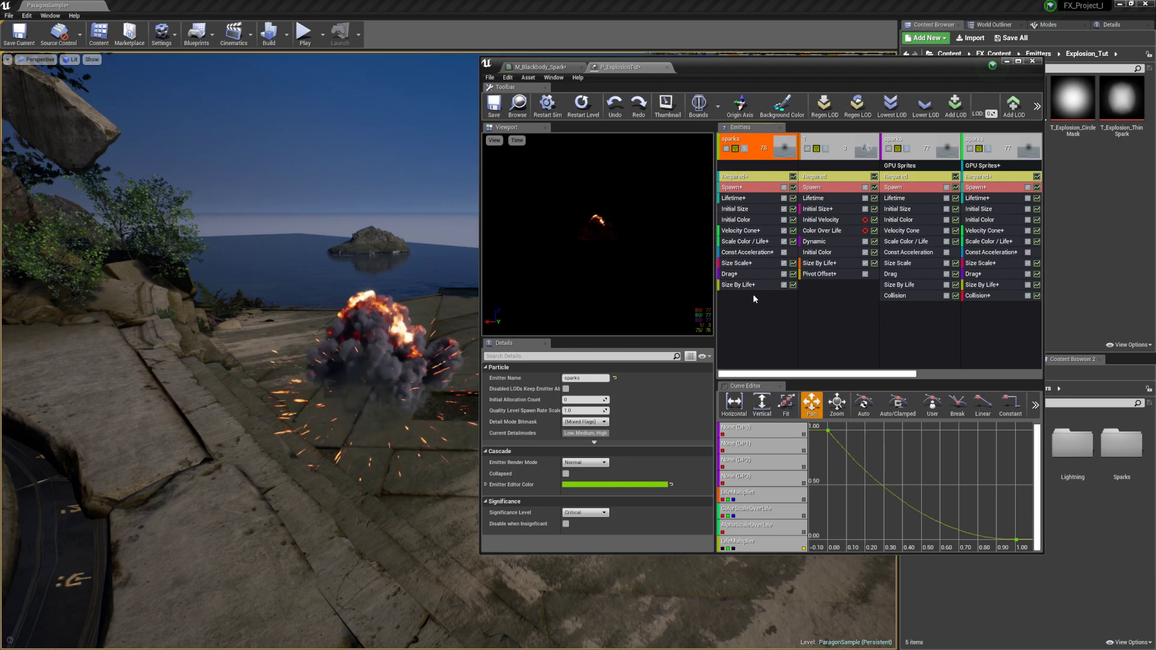
click(747, 286)
click(746, 295)
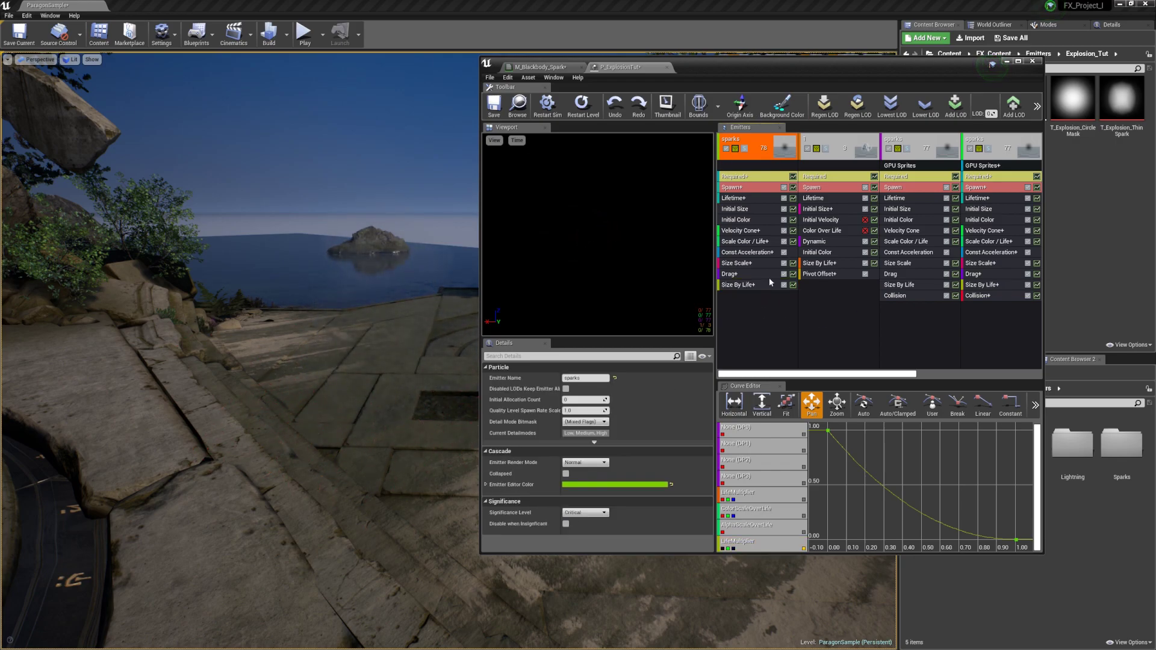
- Delete the Const Acceleration, Drag and Velocity Cone modules from the first sparks emitter
click(759, 253)
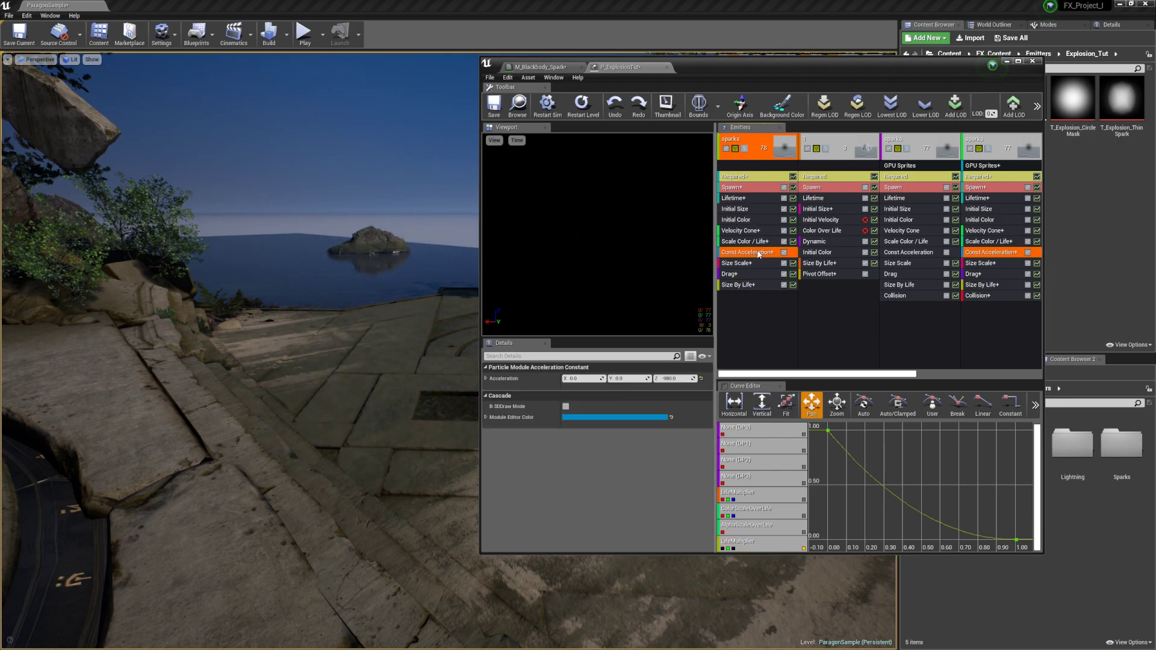
key(Delete)
click(745, 255)
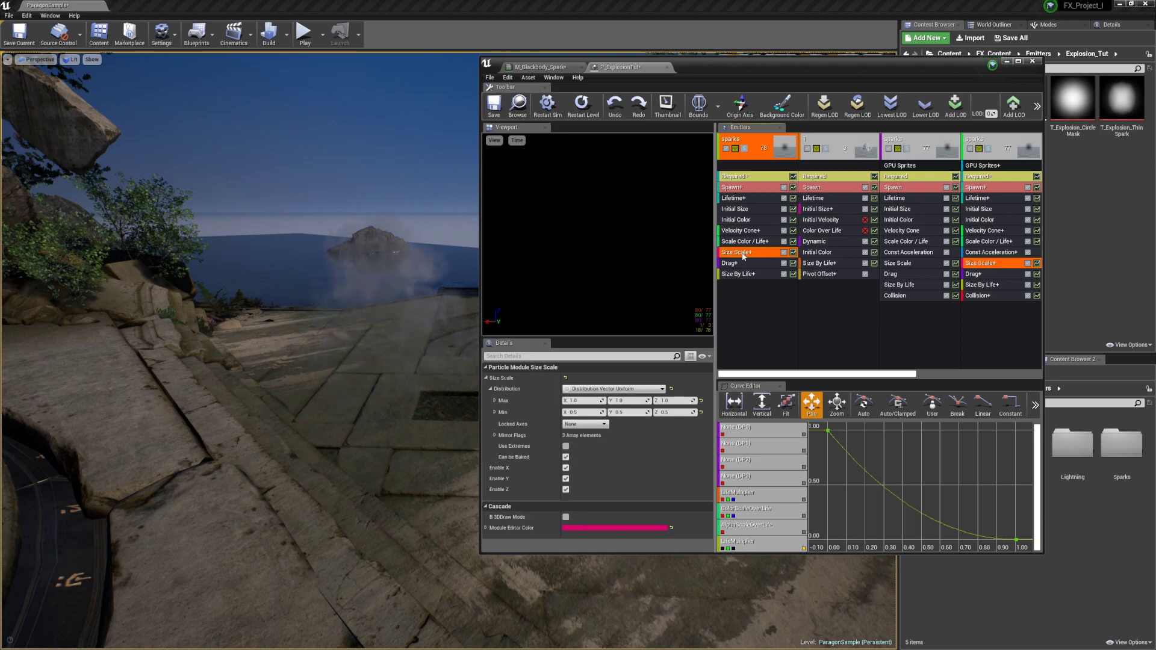
click(737, 265)
key(Delete)
click(749, 233)
key(Delete)
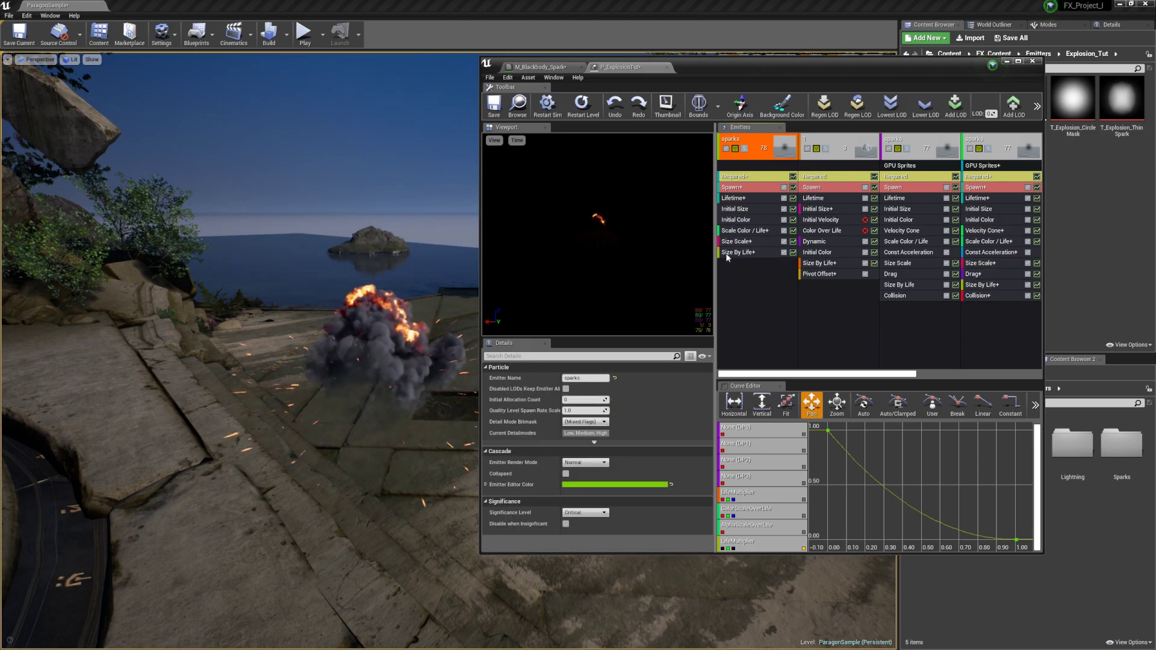
- Set the first emitter's spawn burst count to 1, then solo the emitter and rename it light
click(734, 190)
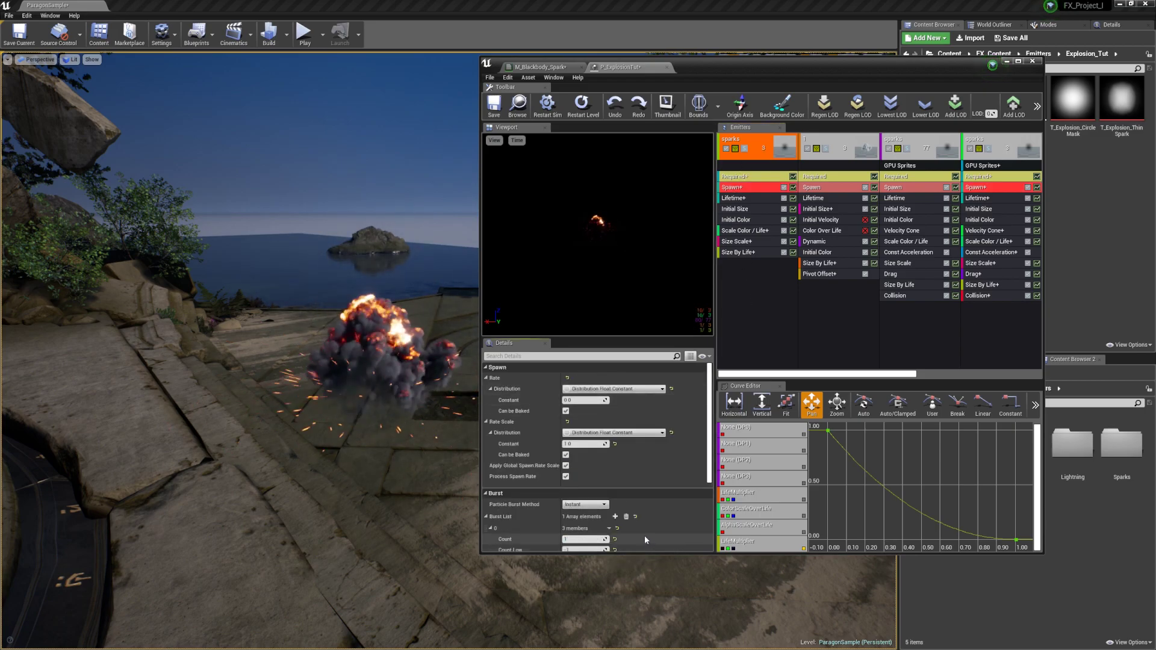
click(744, 148)
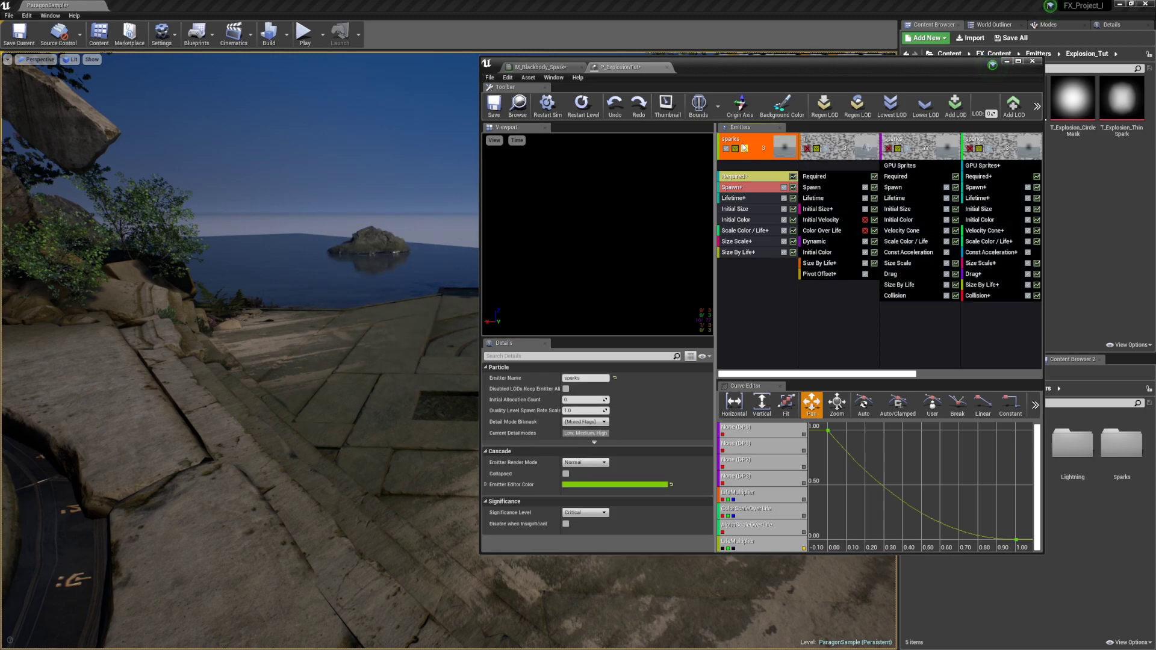
click(585, 378)
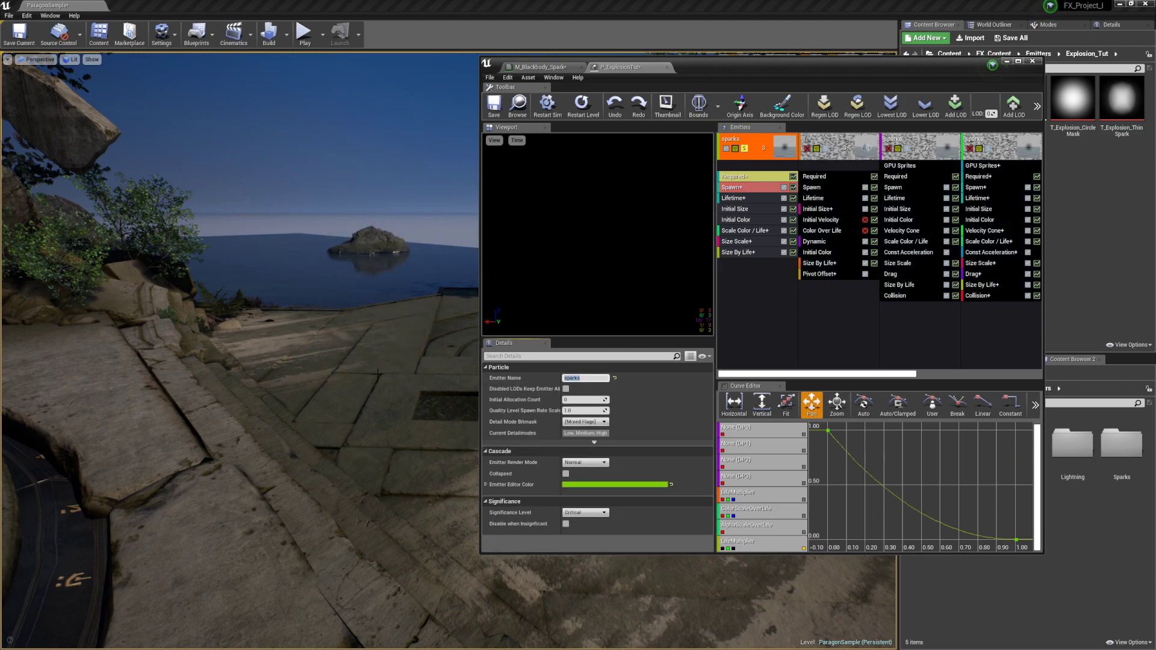
- Add a Light module to the soloed light emitter
right_click(767, 262)
mouse_move(797, 383)
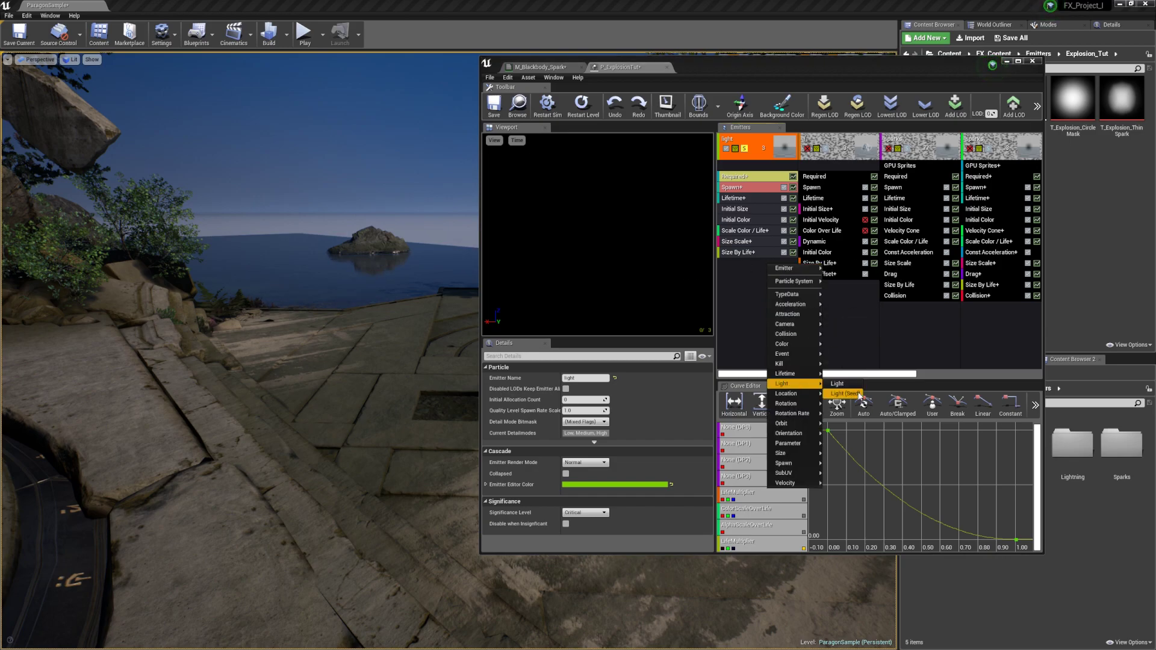
click(842, 385)
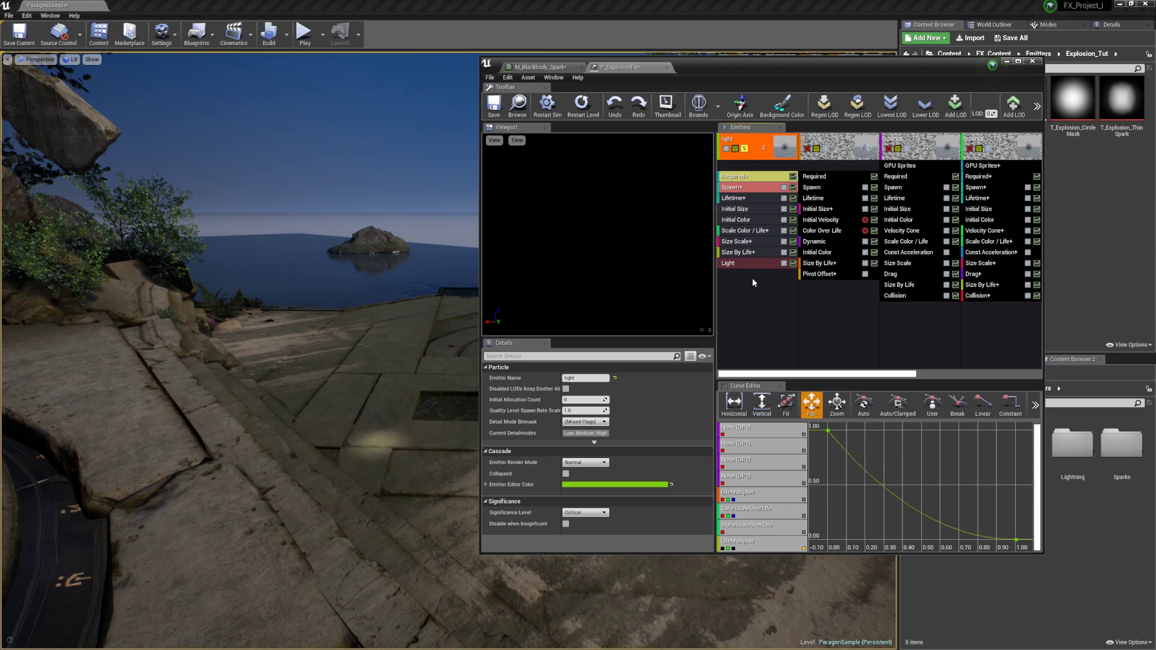
click(743, 265)
click(780, 287)
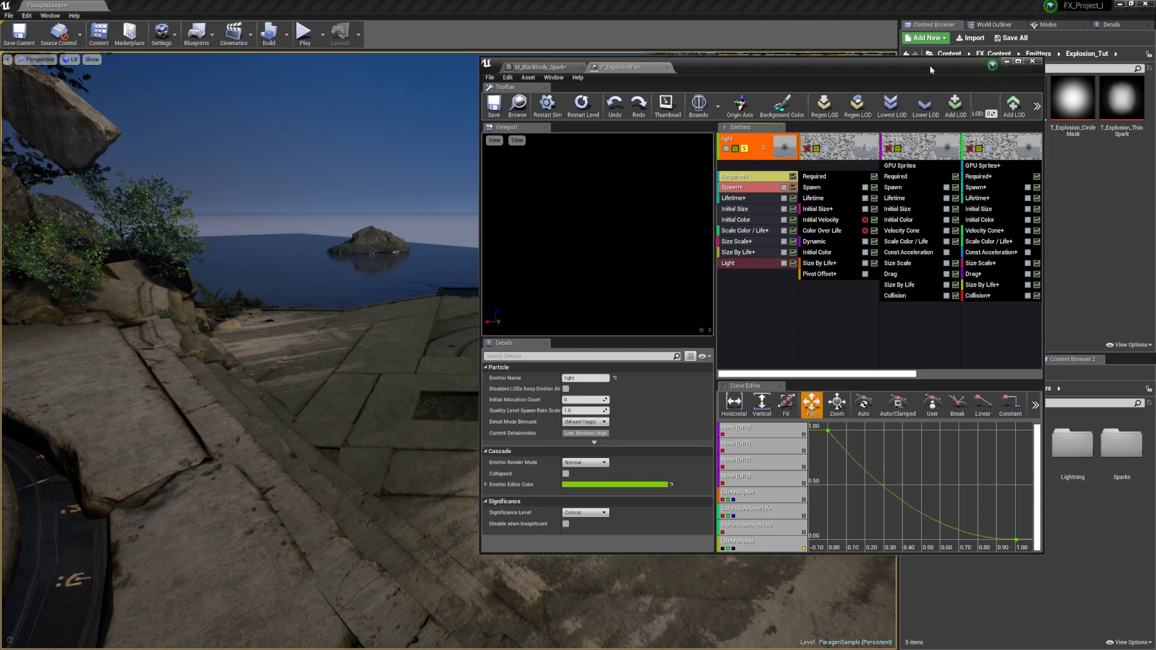
- Save the M_Blackbody_Spark material and the P_ExplosionTut particle system, and turn off the light emitter's solo display
drag(930, 65, 737, 82)
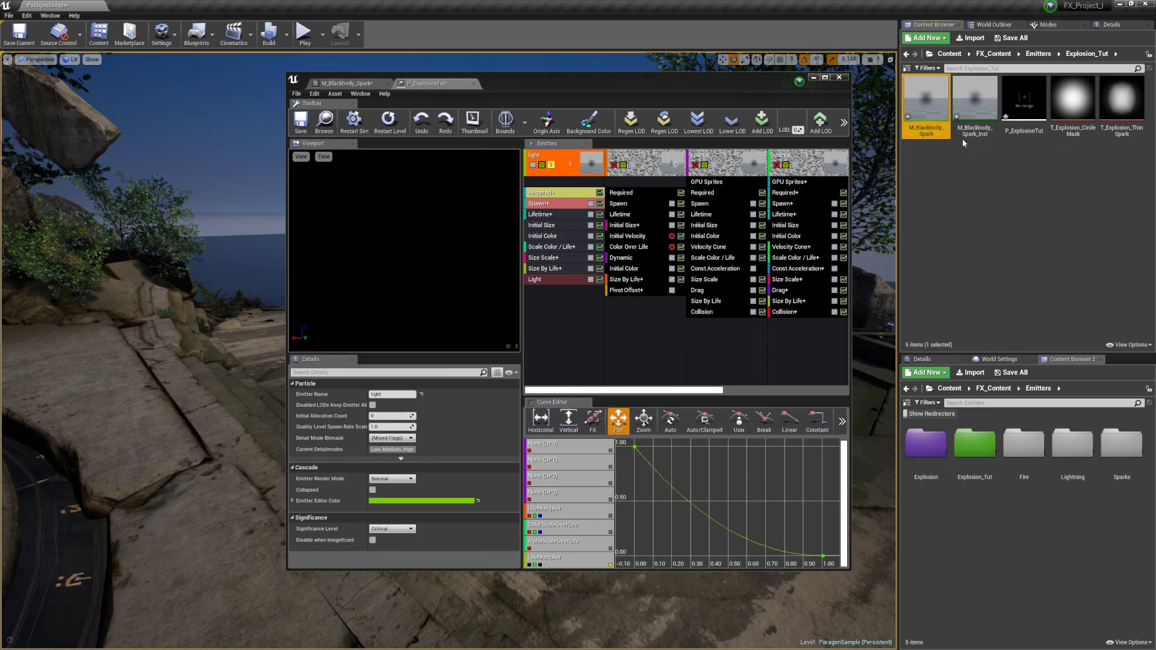
click(1016, 123)
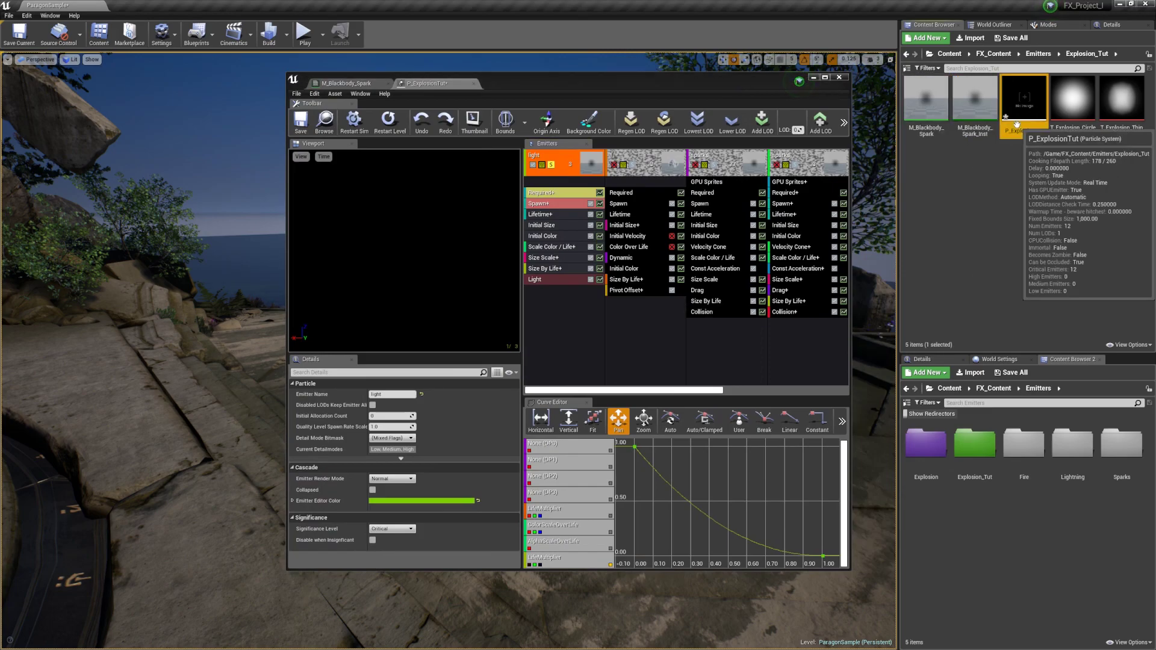
click(973, 168)
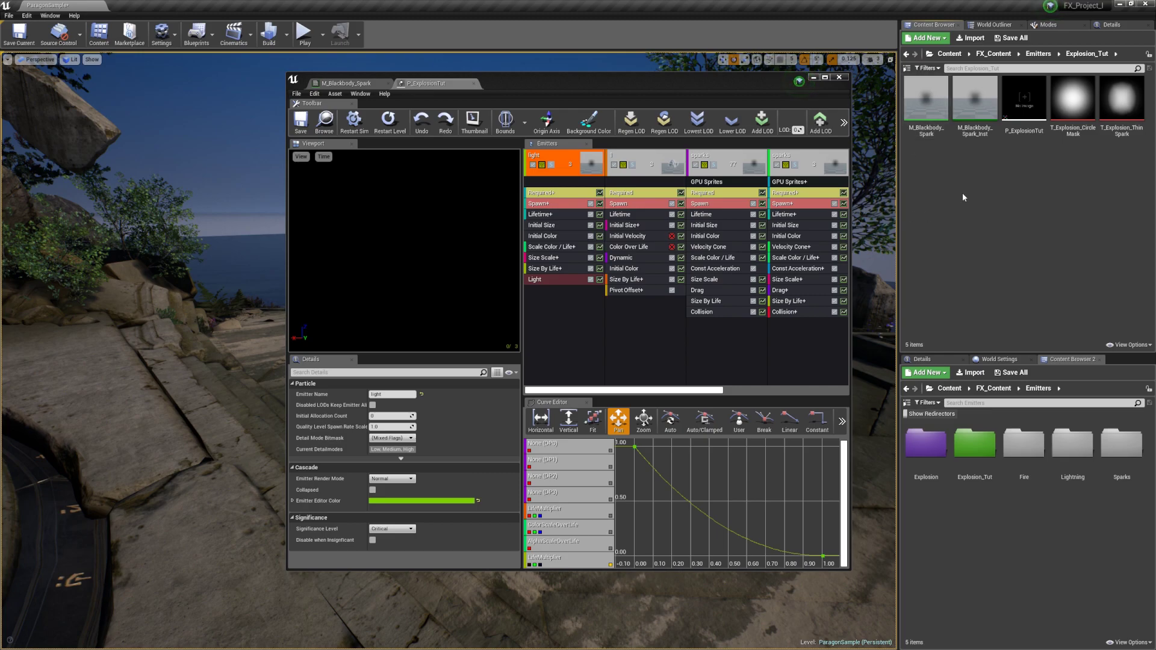
- Review the Light and Initial Color module settings of the light emitter with the explosion in view
click(536, 280)
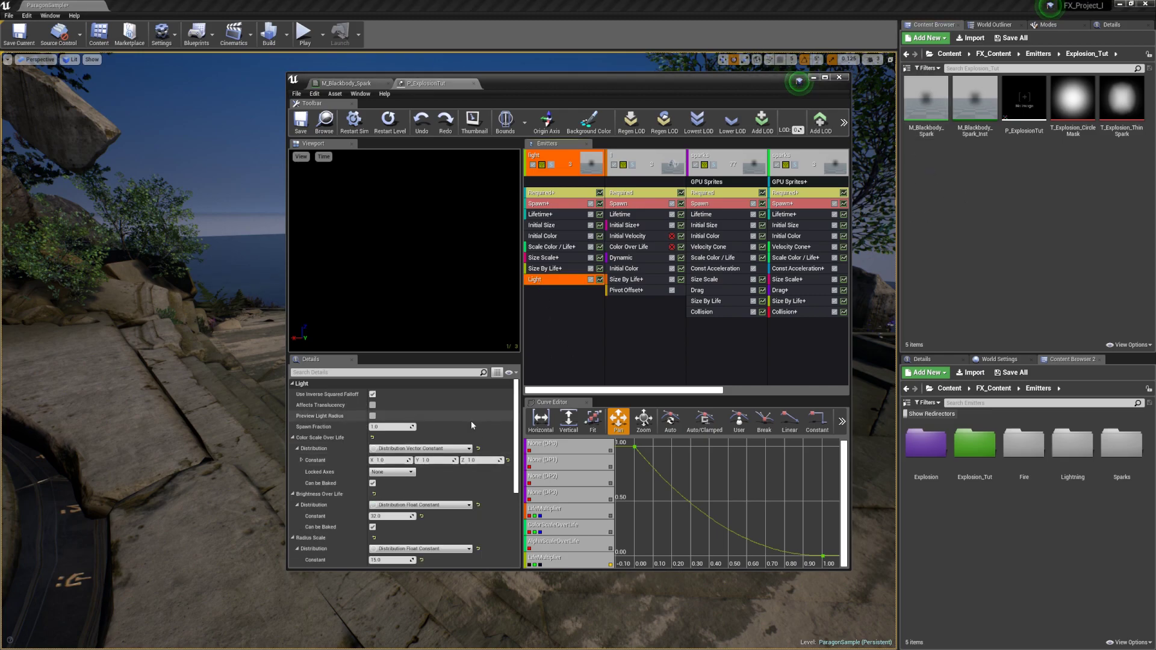
click(556, 238)
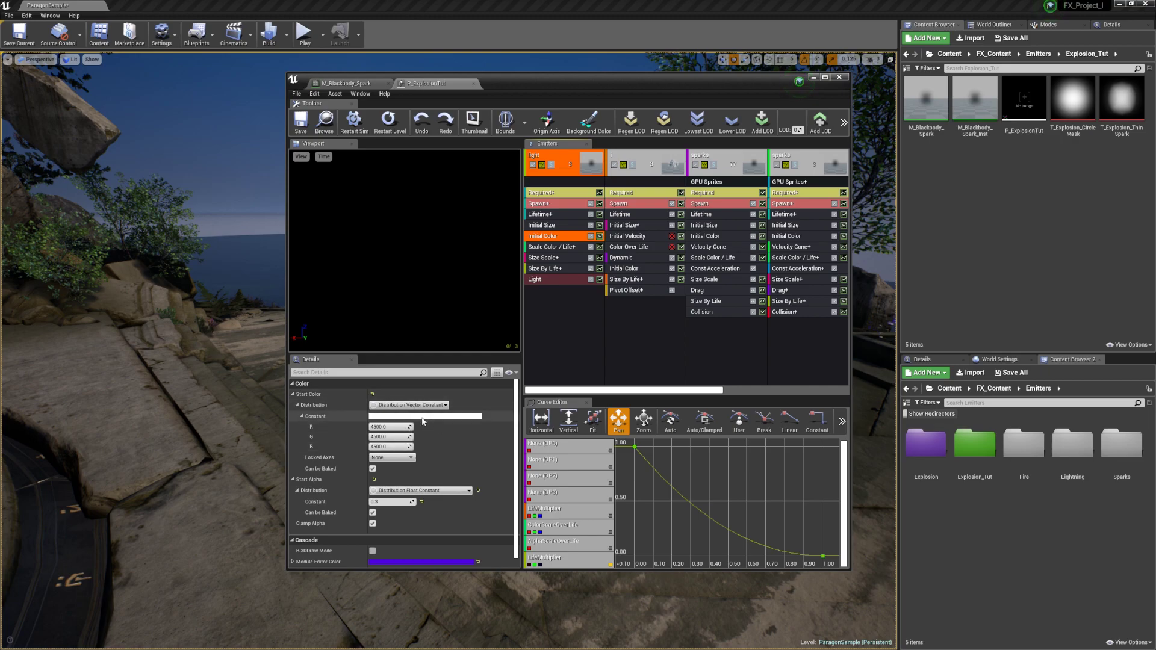
drag(590, 89, 791, 90)
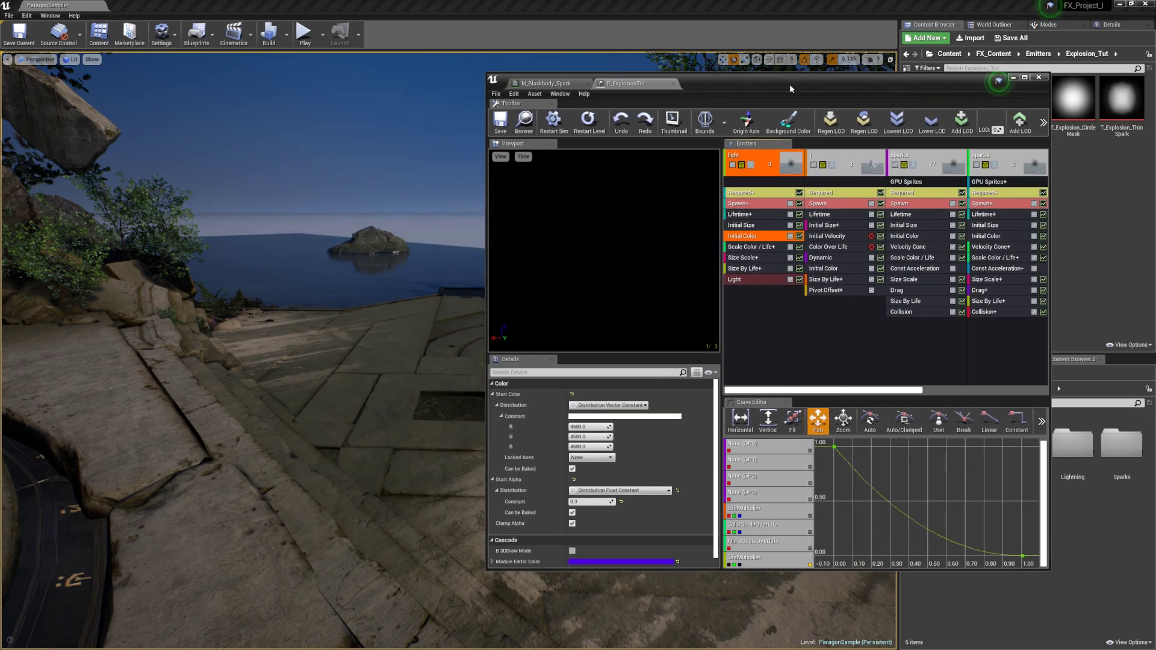
click(768, 298)
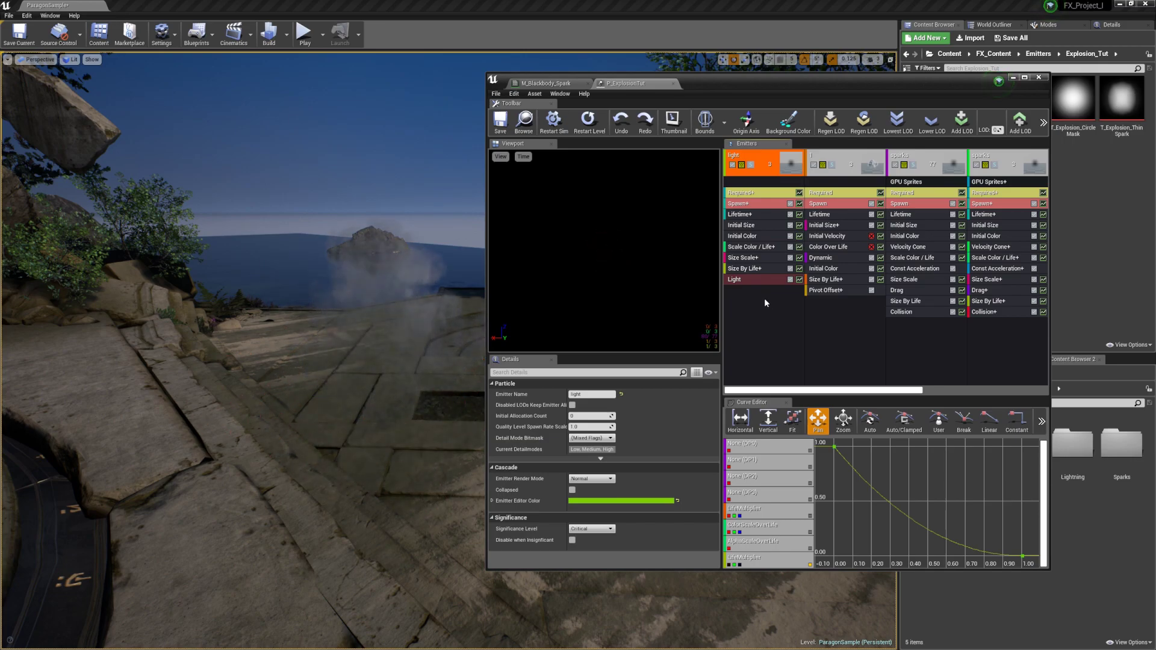
- Delete the Size Scale module from the light emitter
click(754, 269)
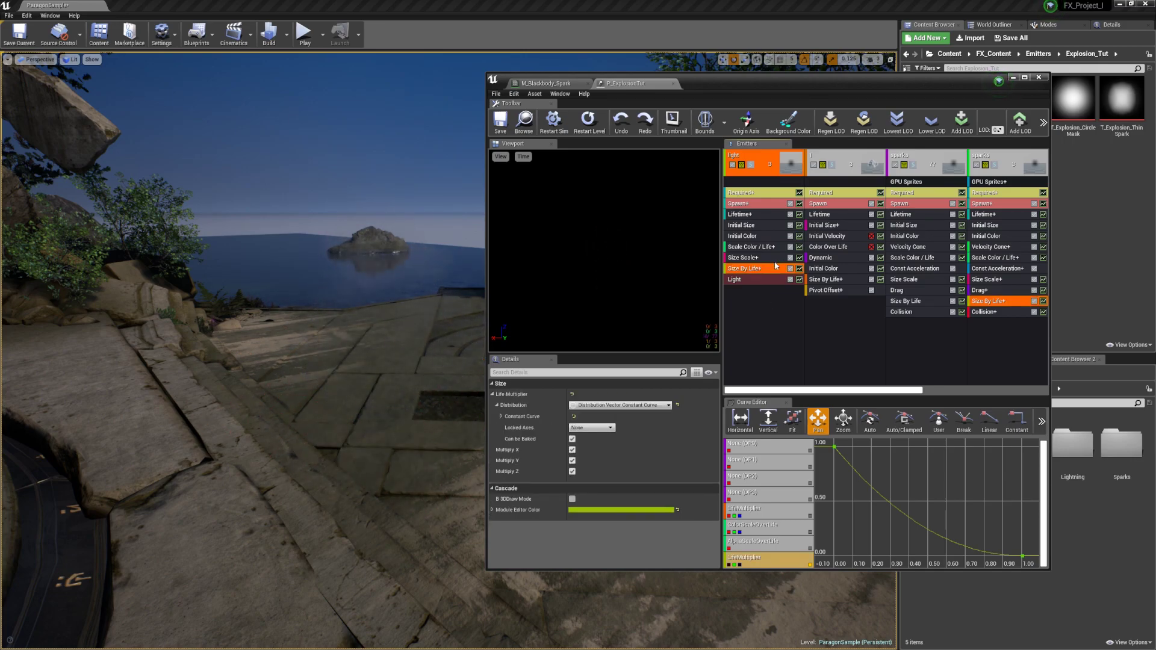
click(774, 259)
click(791, 259)
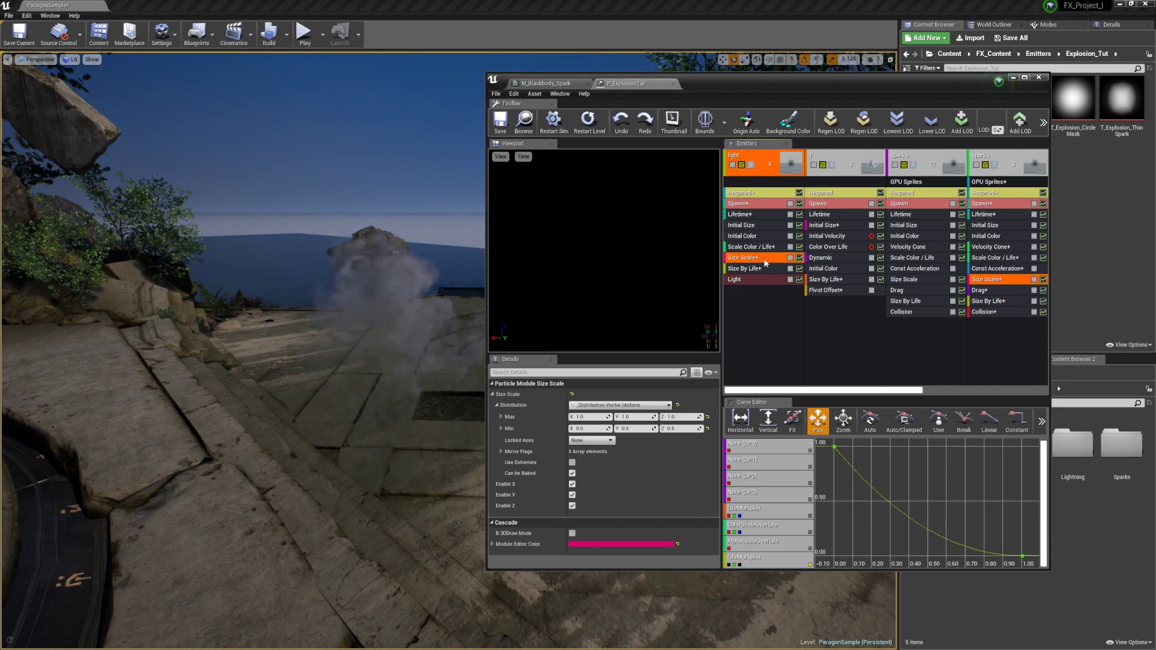
key(Delete)
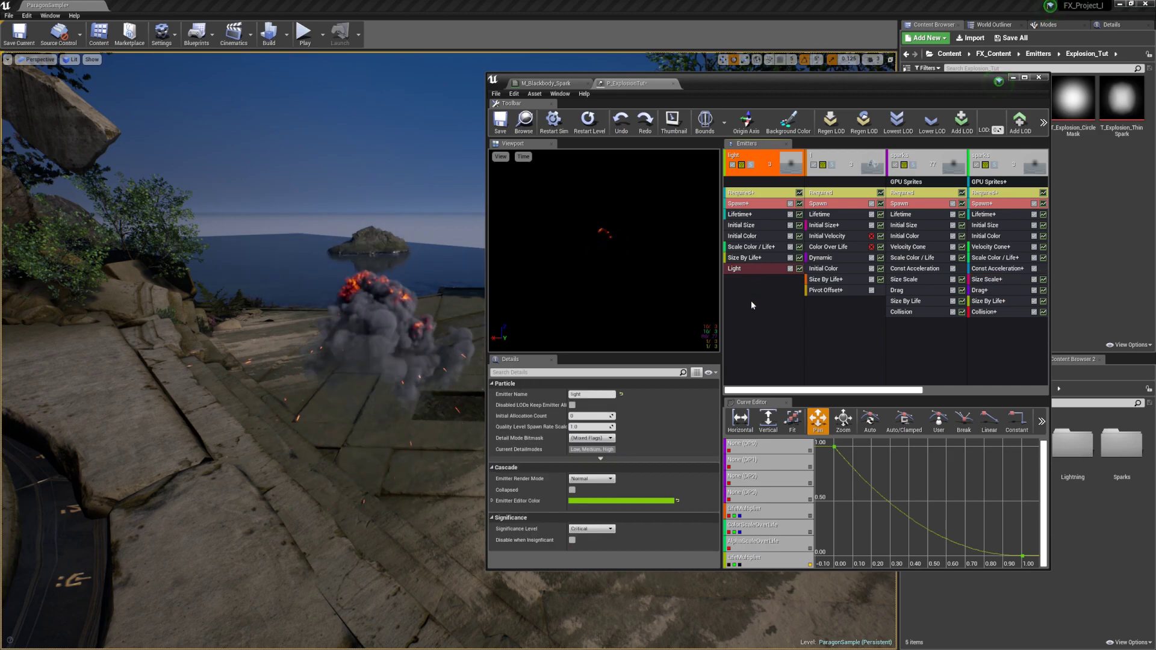
- Replace the light emitter's shared Size By Life module with an independent duplicate
click(775, 259)
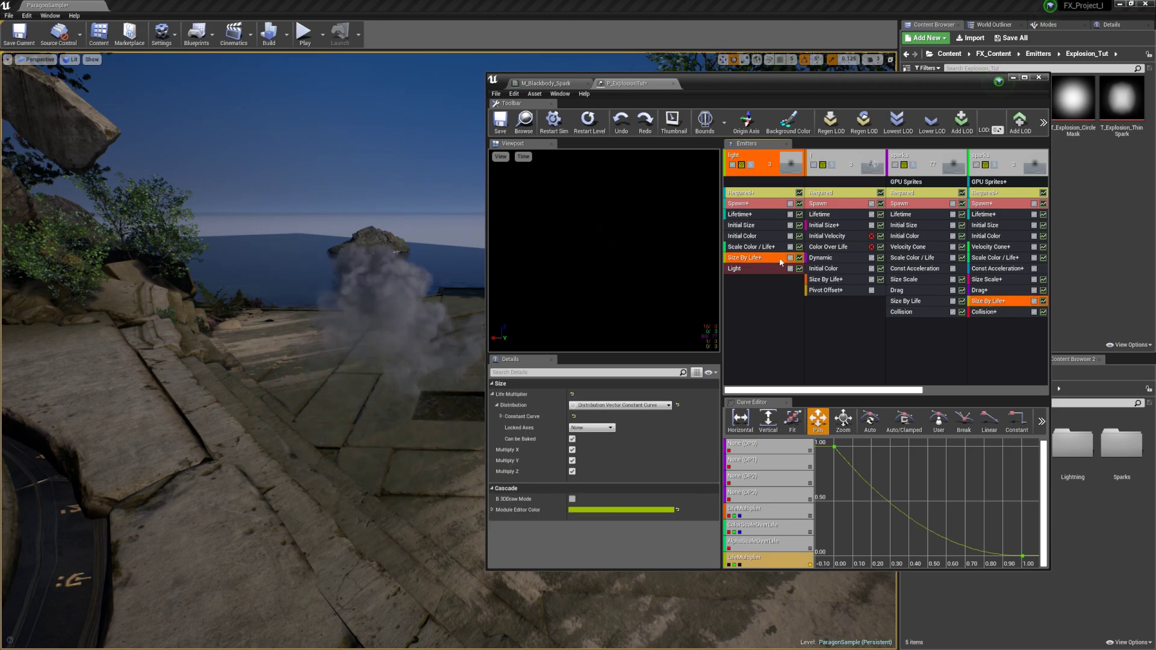
drag(762, 264, 763, 275)
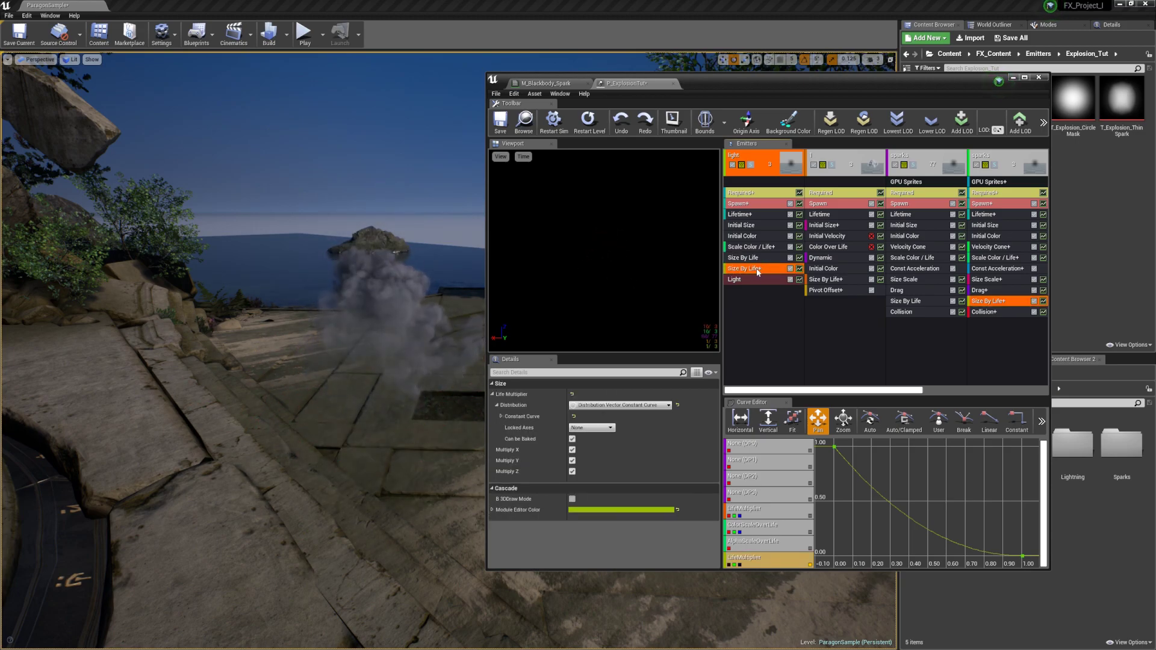
key(Delete)
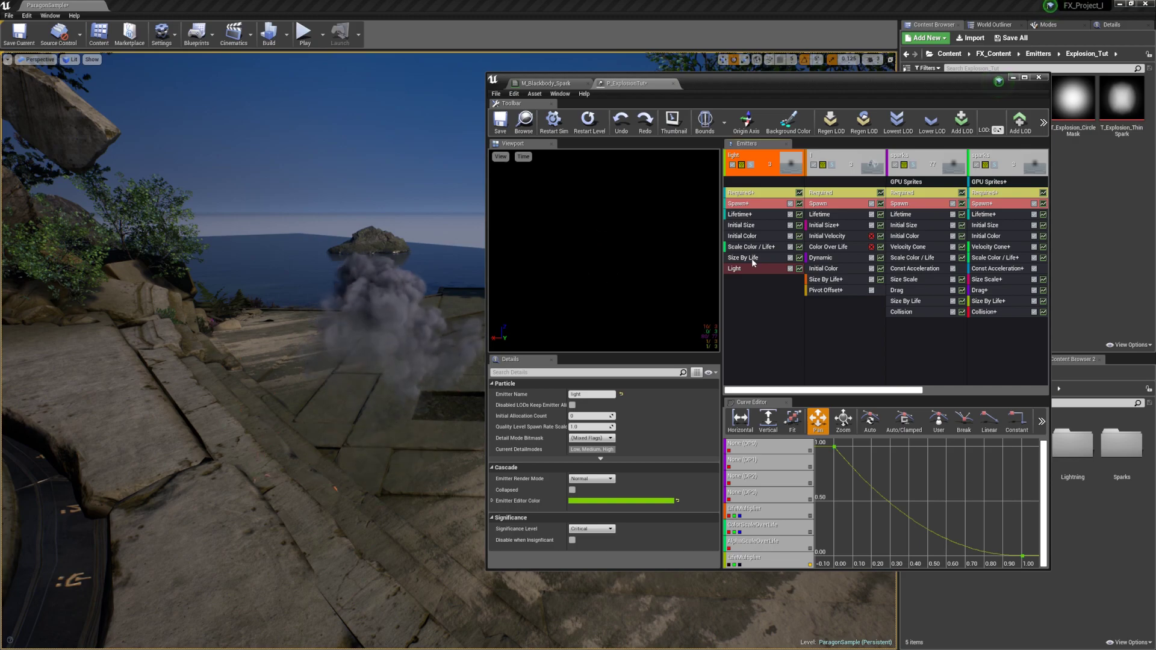
click(754, 263)
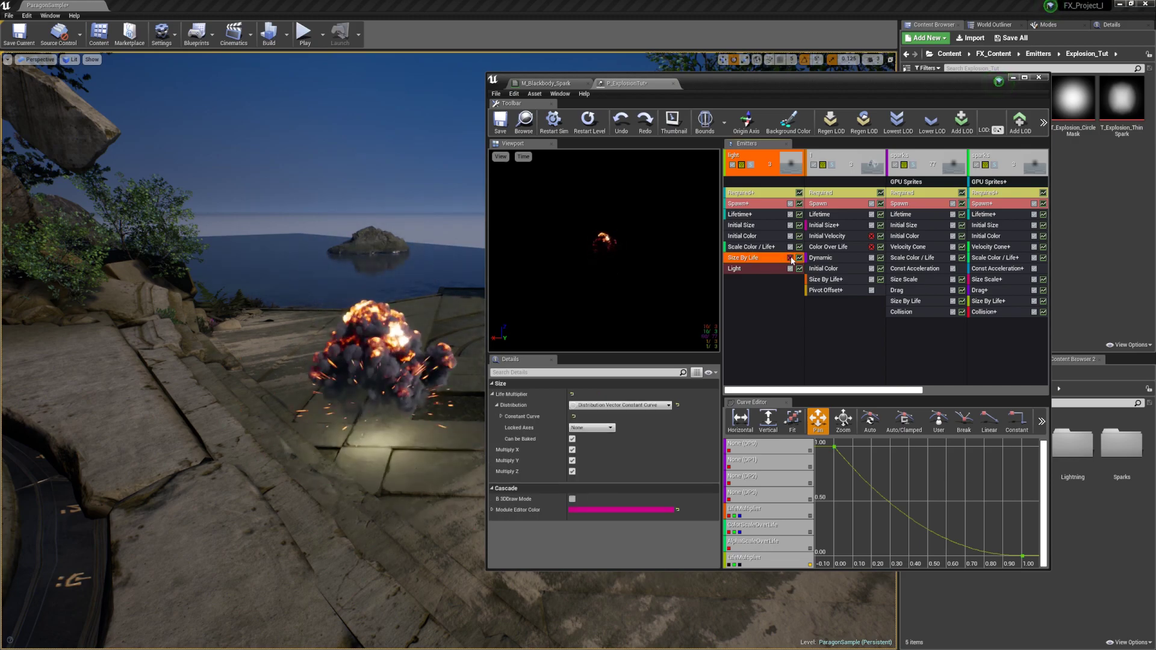
click(771, 290)
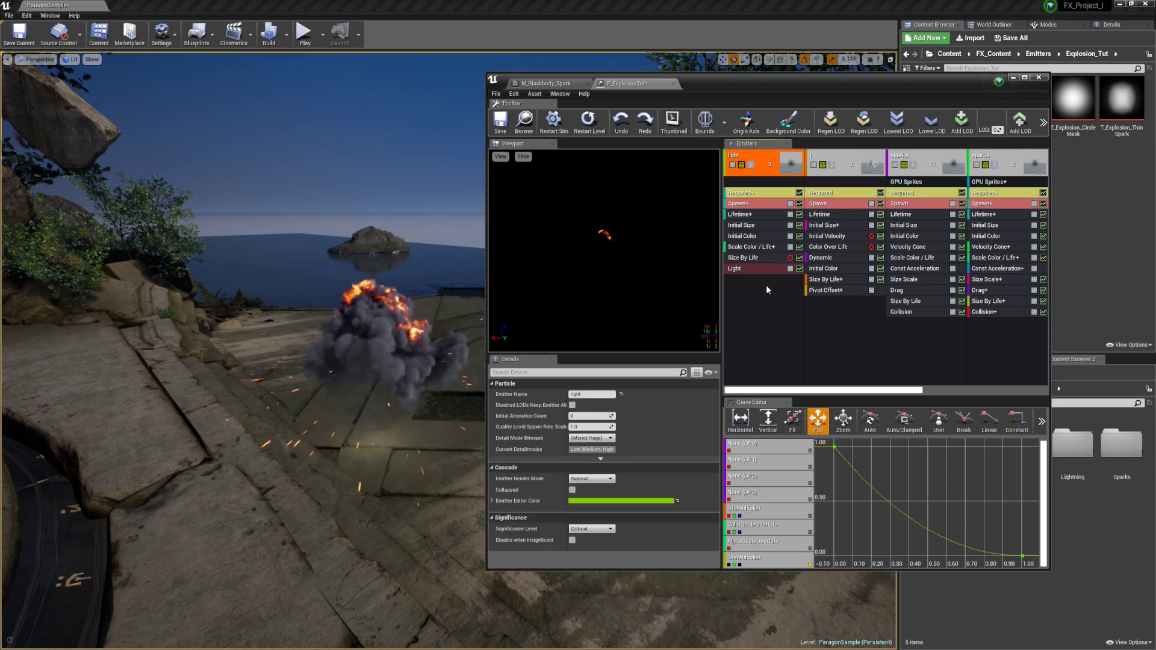
- Tint the light emitter's Initial Color orange, with R 4500, G about 1925 and B about 599
click(749, 236)
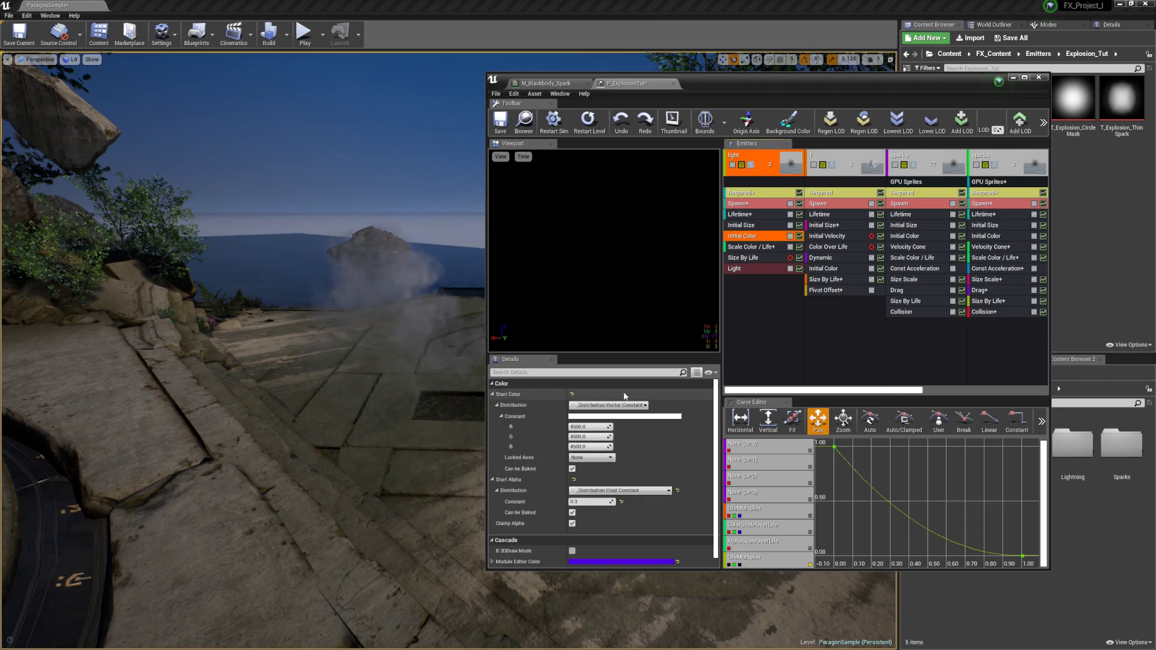
click(616, 416)
drag(695, 491, 710, 503)
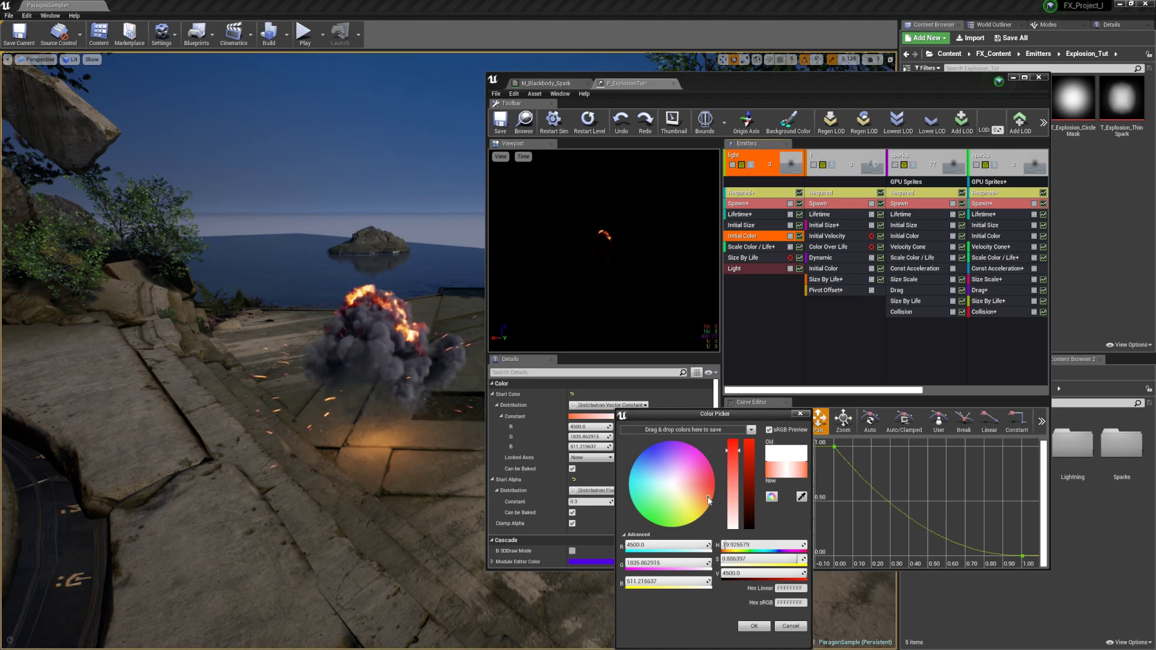
drag(707, 498, 707, 498)
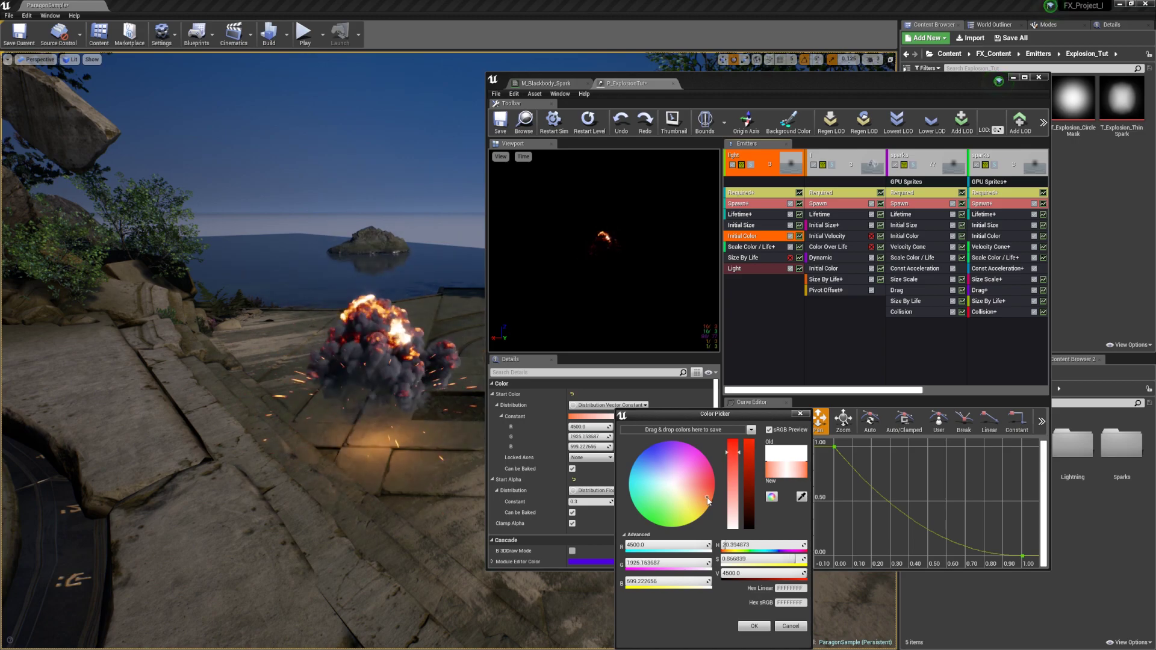
click(754, 626)
- Raise the Brightness Over Life constant in the light emitter's Light module to about 153
click(735, 271)
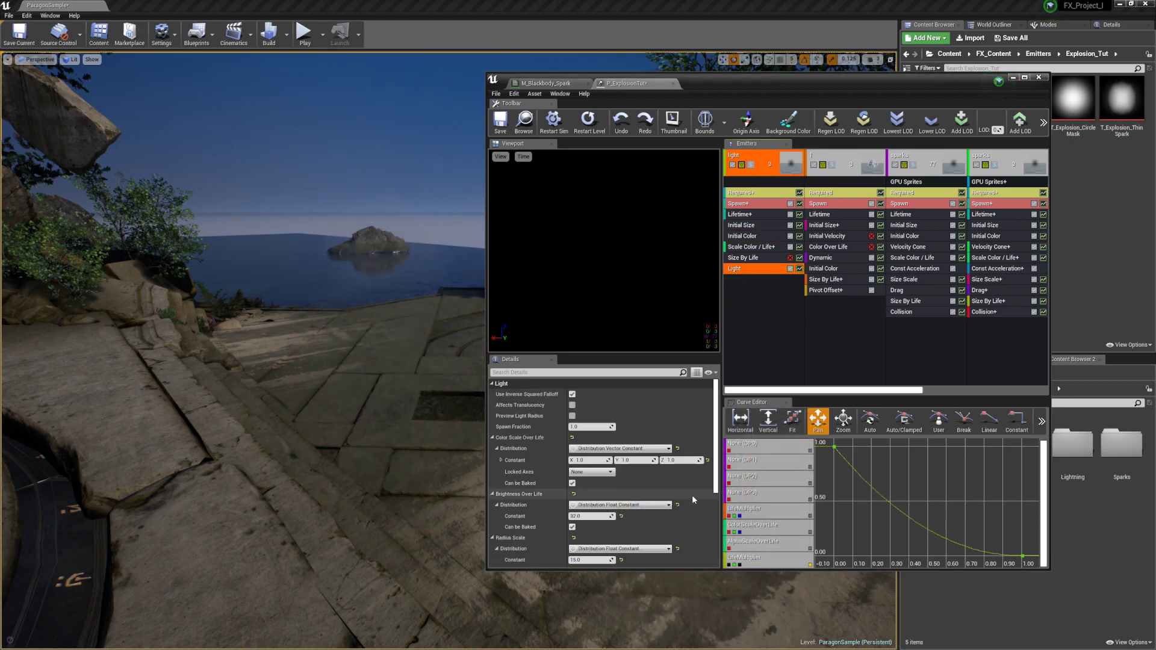
scroll(629, 439, down, 2)
click(737, 237)
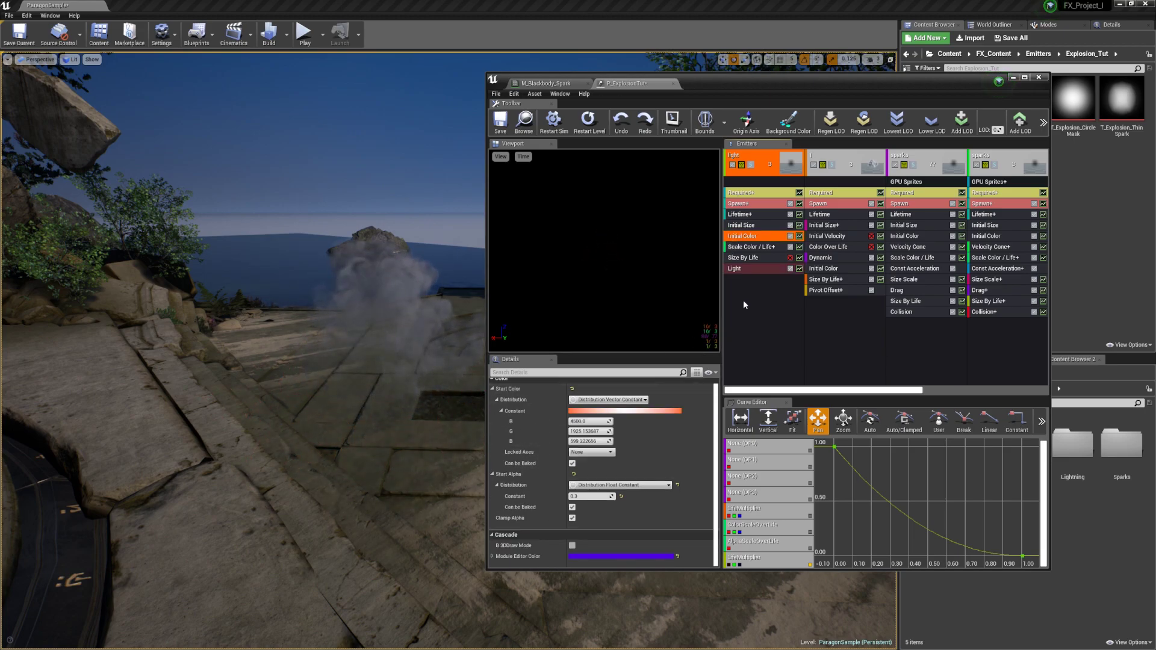
click(735, 269)
scroll(565, 421, down, 2)
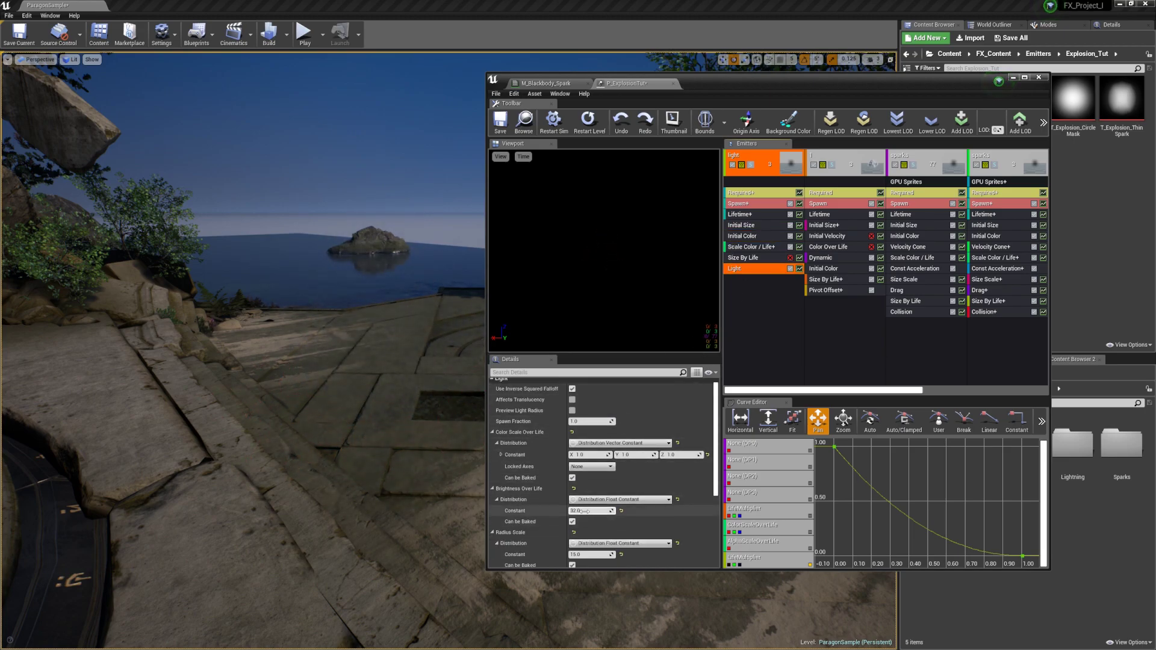
drag(590, 511, 626, 511)
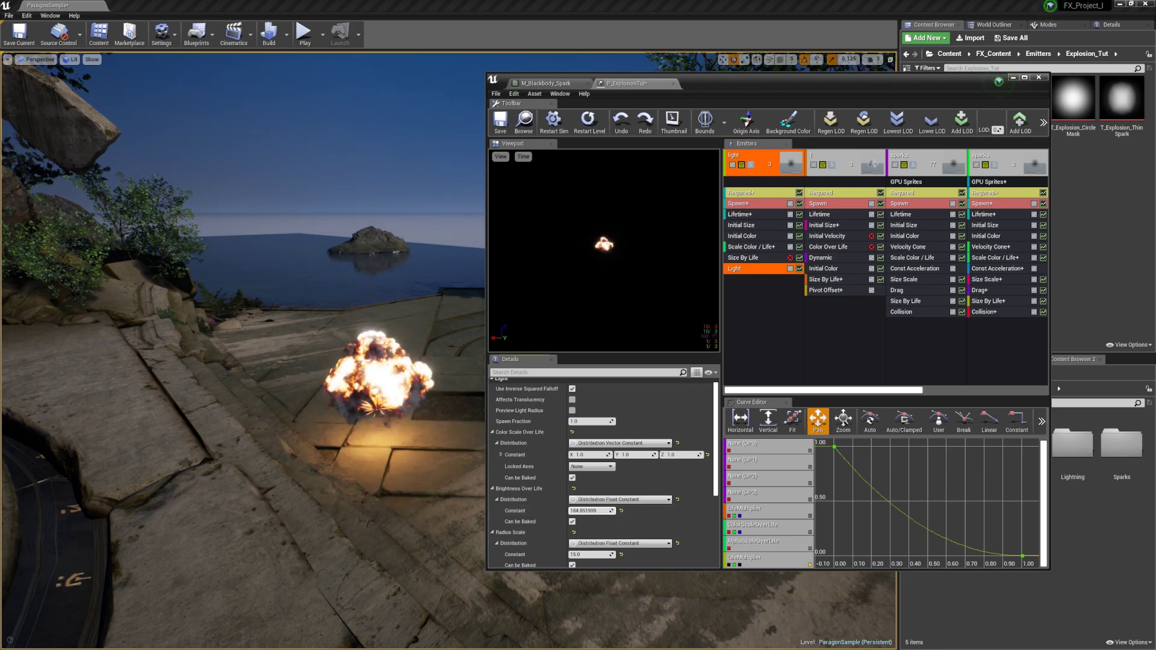
click(736, 317)
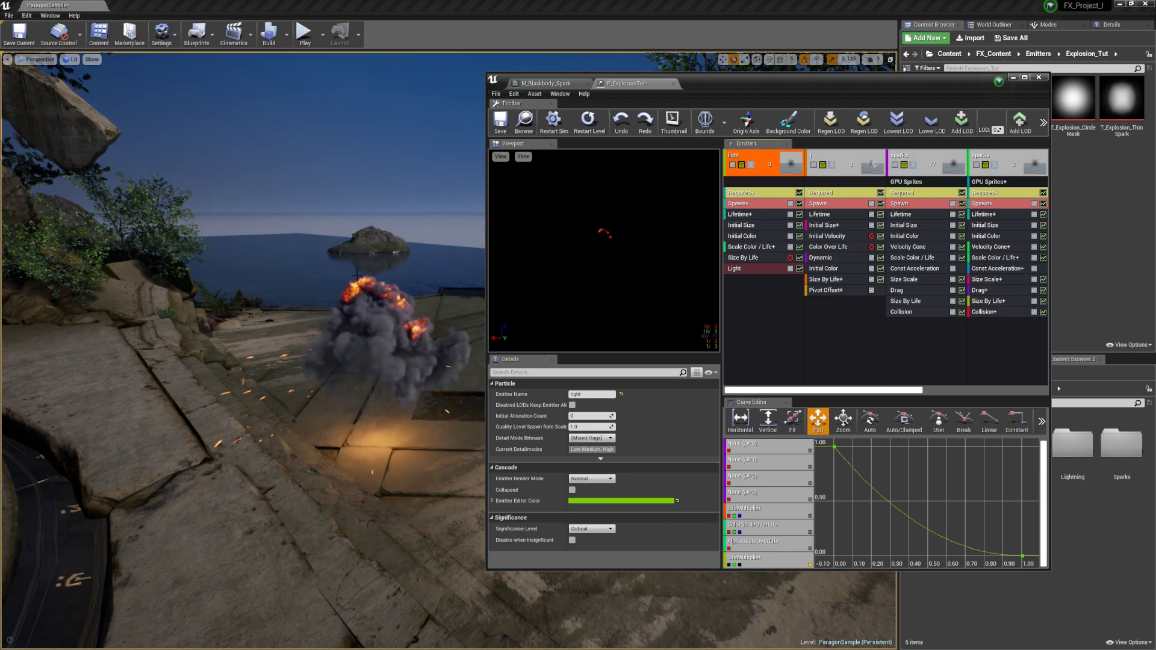
- Replace the light emitter's shared Lifetime module with an independent duplicate and set its maximum to 0.7
click(745, 215)
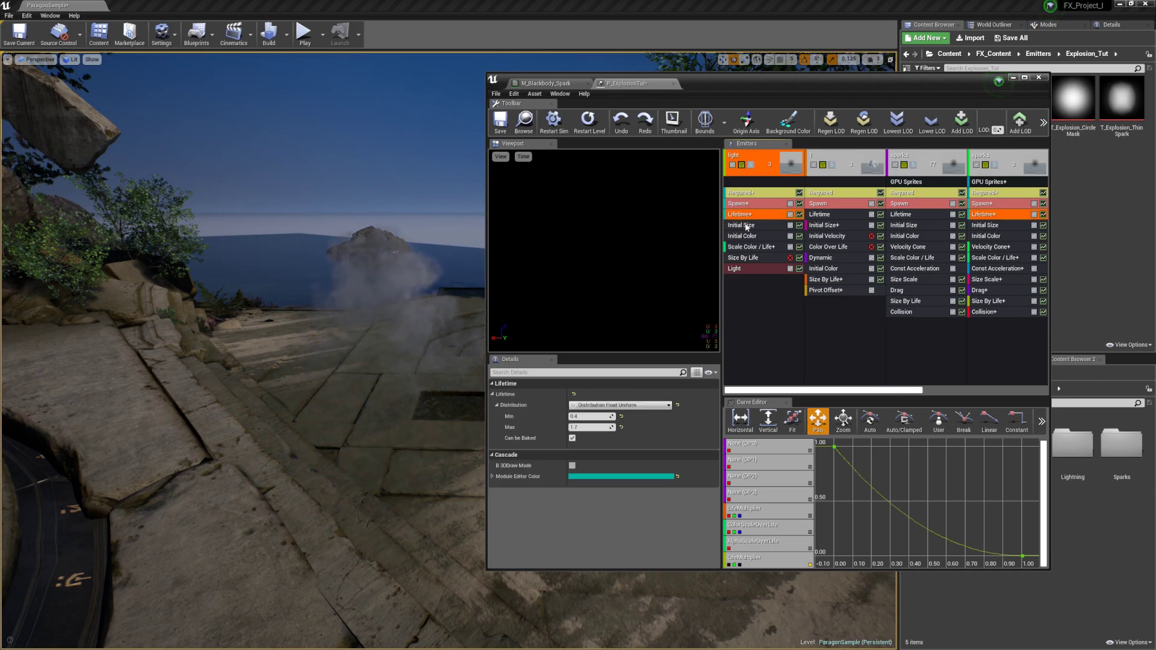
ctrl+drag(745, 215, 751, 221)
key(Delete)
click(747, 216)
text(0.7)
key(Return)
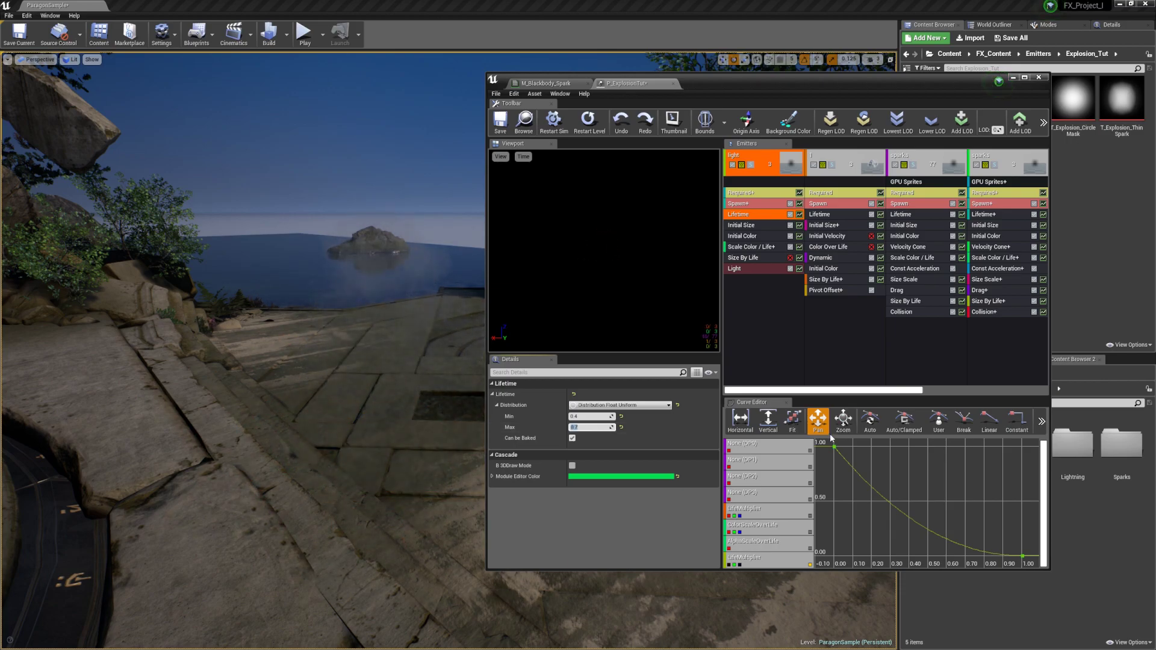
click(766, 352)
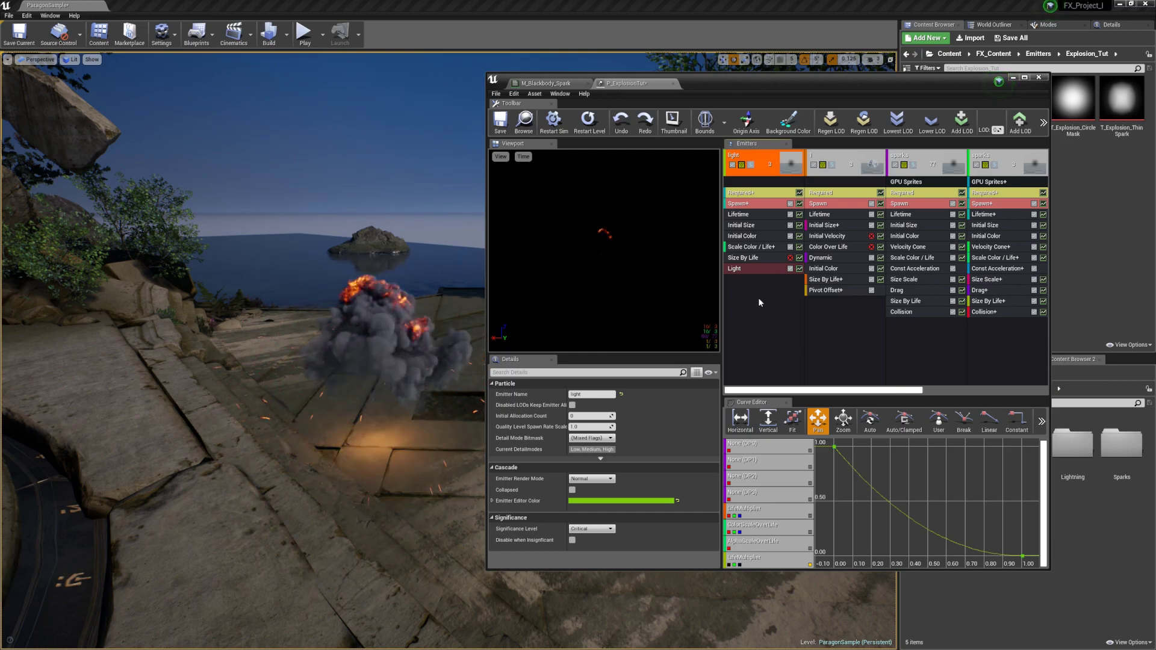
- Set the light emitter's Initial Color to a deeper reddish orange, with R 4500, G about 1232 and B about 191
click(757, 267)
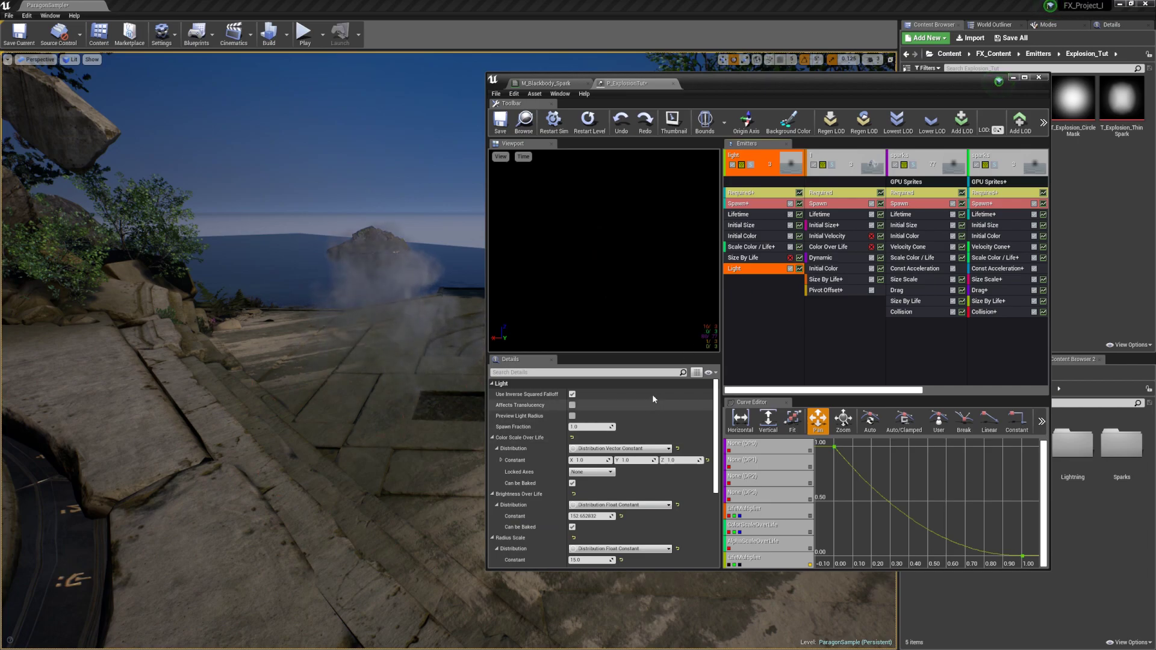
click(755, 235)
click(596, 416)
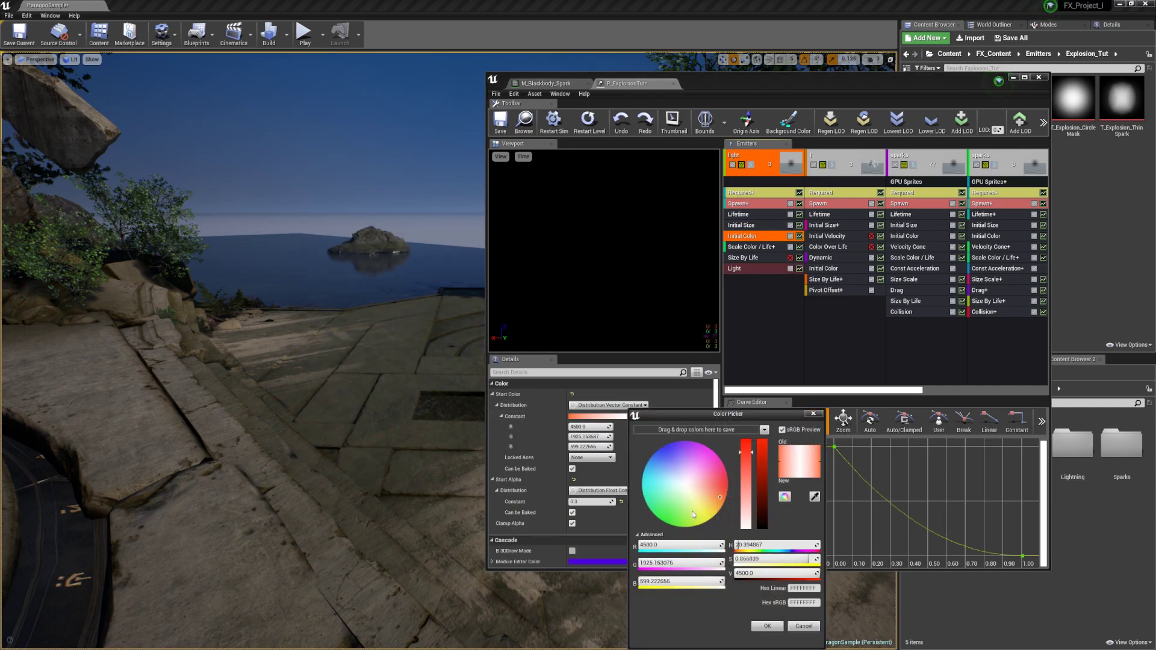
click(726, 493)
drag(726, 493, 725, 494)
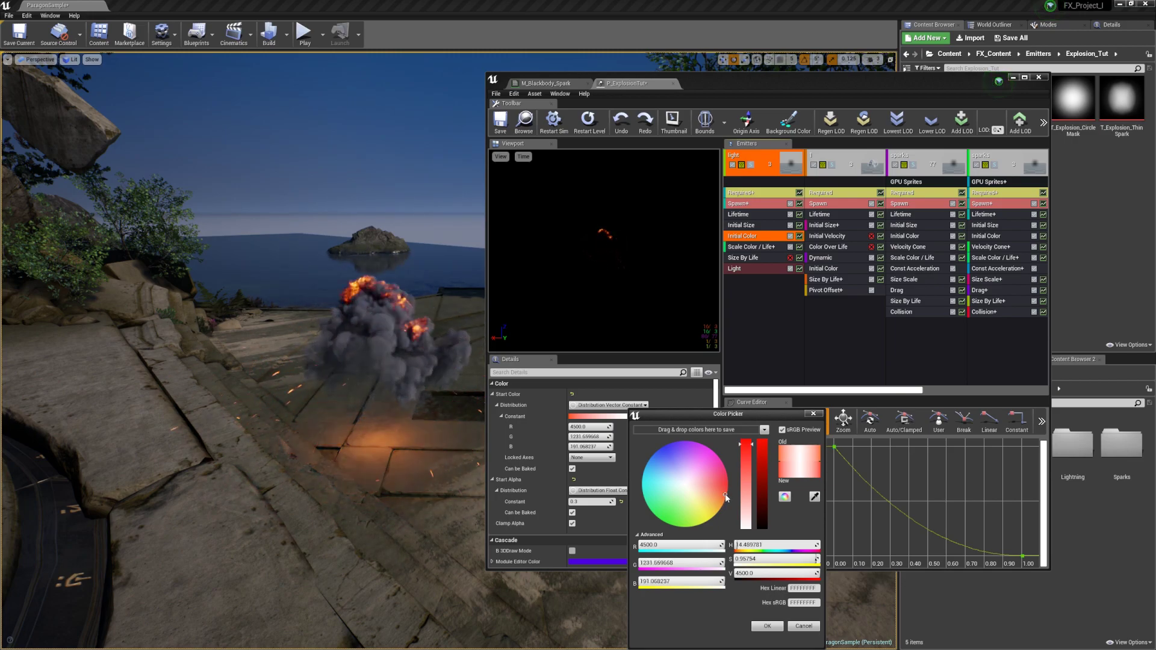
click(759, 628)
click(761, 305)
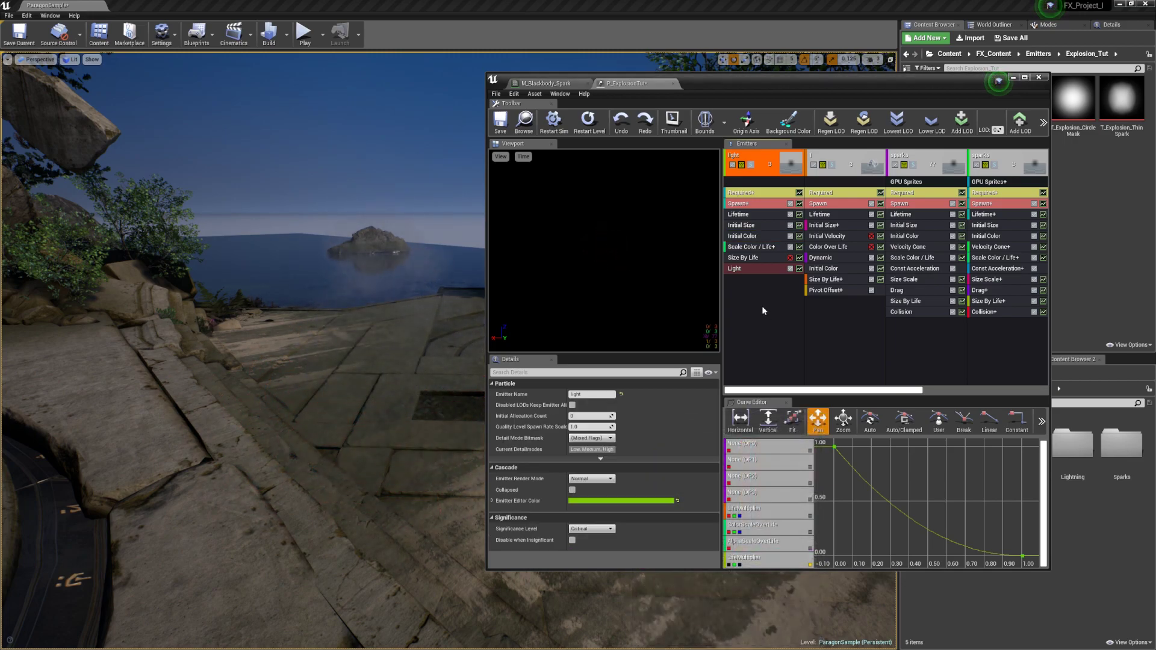
click(736, 269)
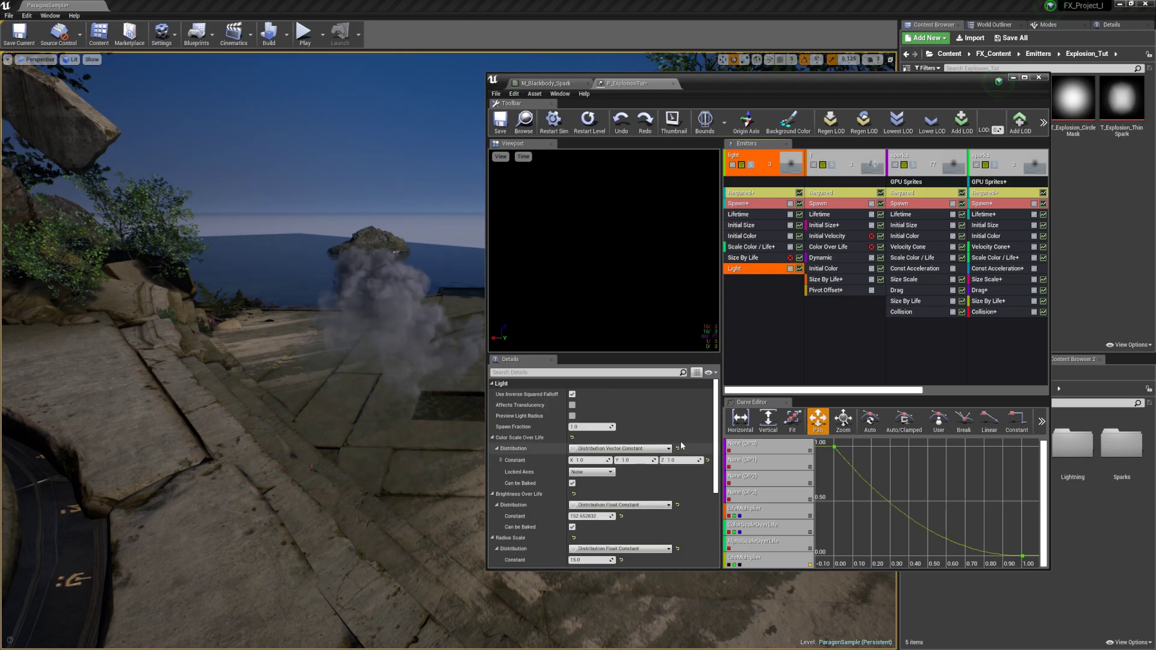
click(784, 312)
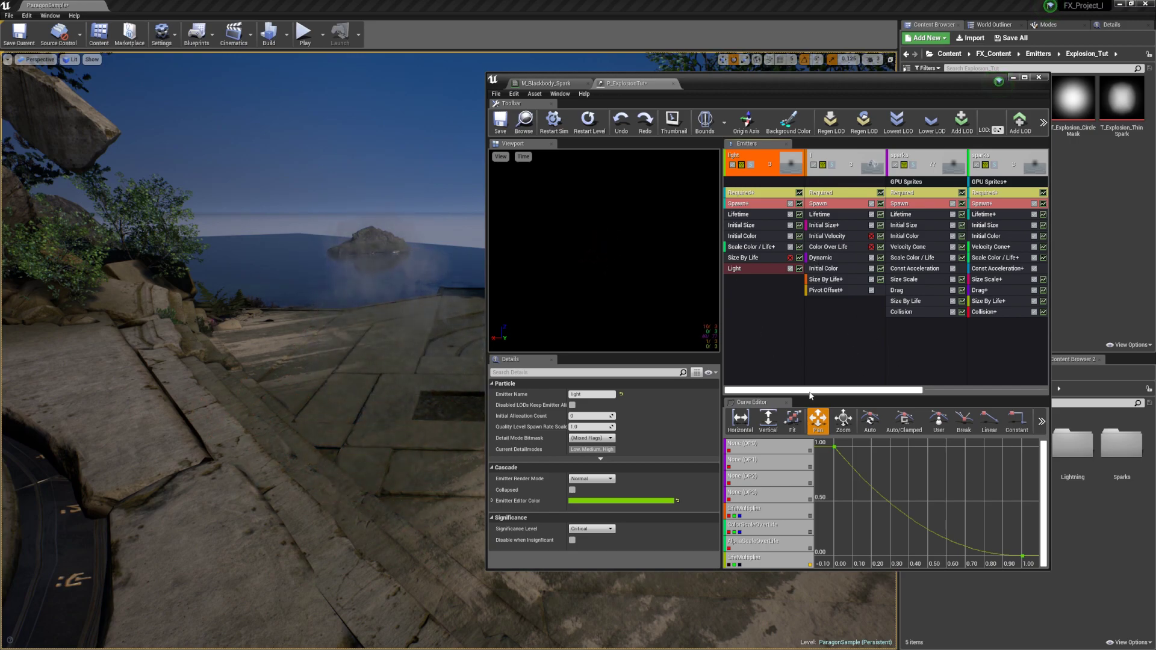
- Expand the collapsed emitter 2 after the spark emitters and assign it the MI_Front_Explosion_01 material
drag(810, 392, 915, 388)
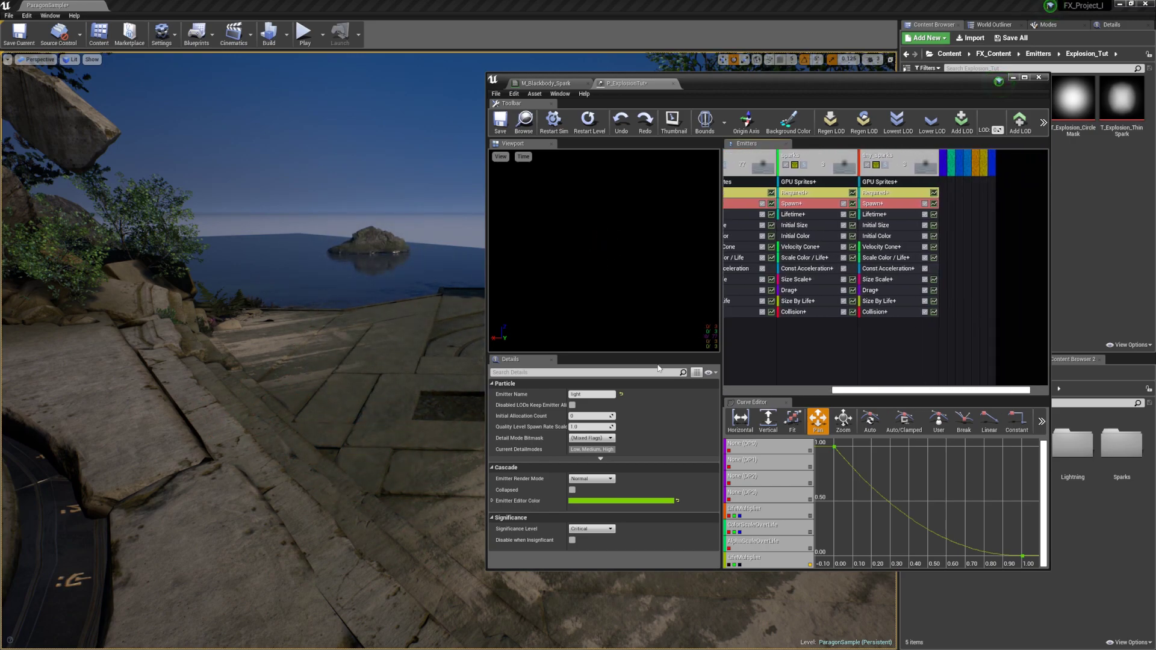
double_click(944, 163)
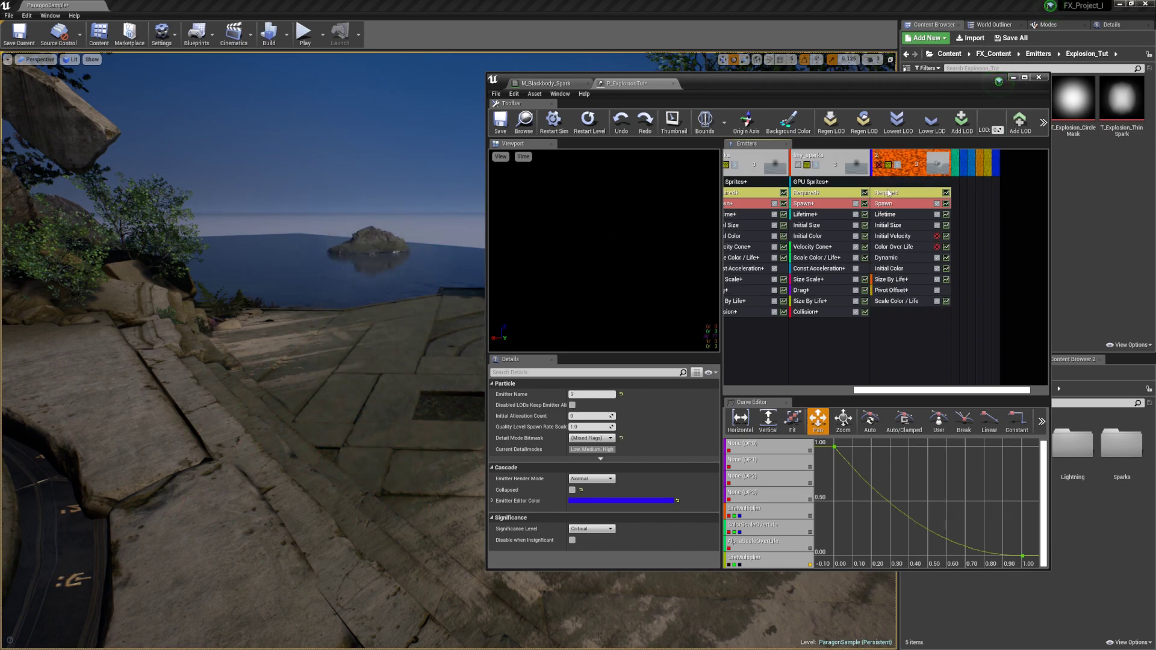
click(880, 165)
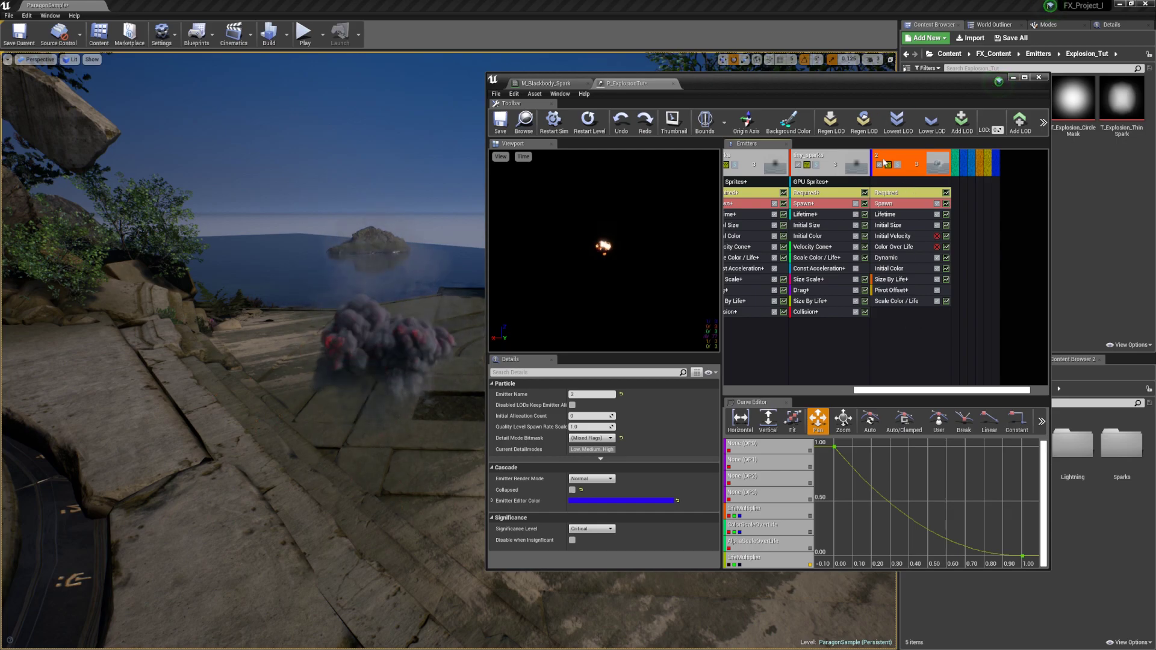
click(896, 193)
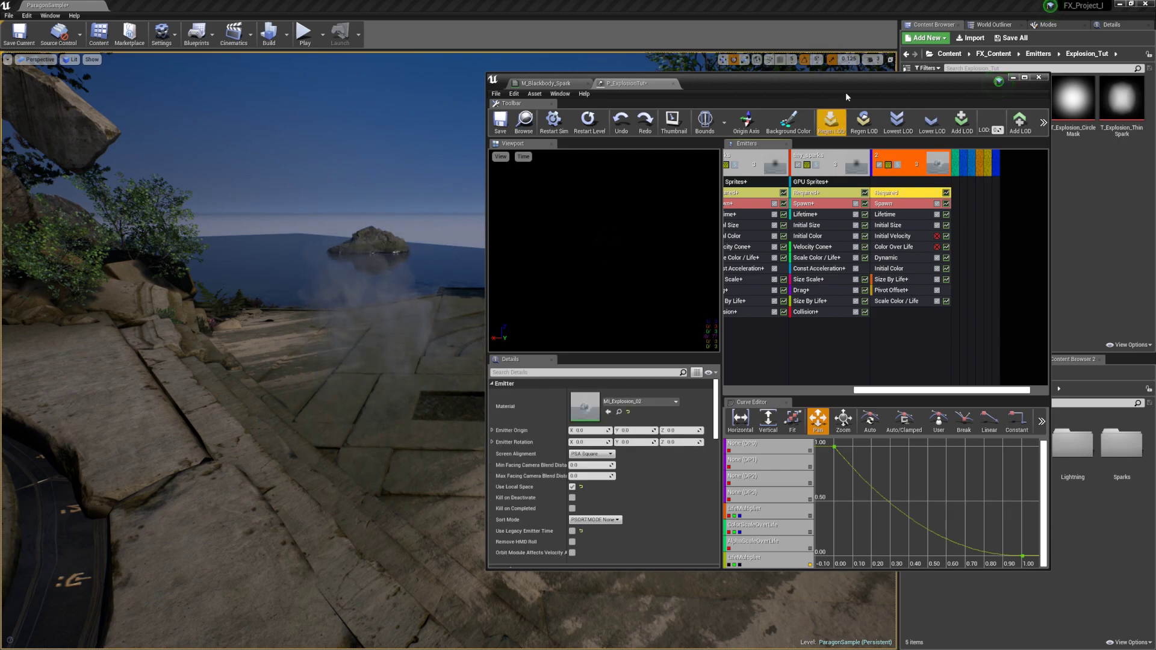
drag(875, 77, 758, 81)
click(505, 397)
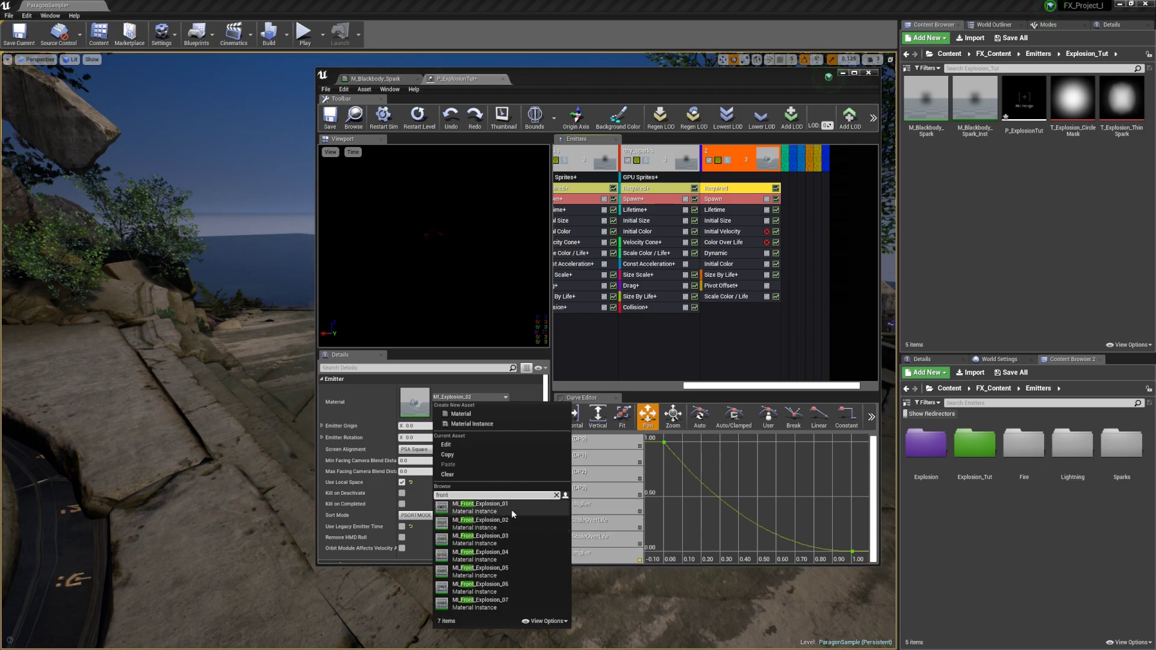
click(504, 508)
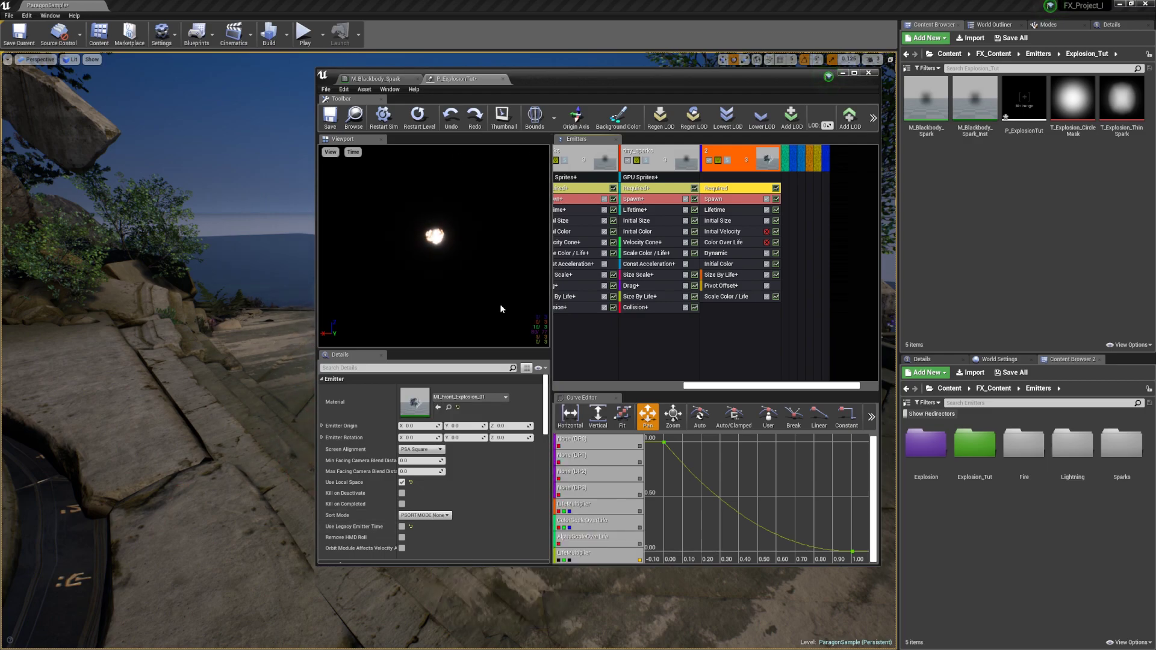
drag(756, 78, 987, 83)
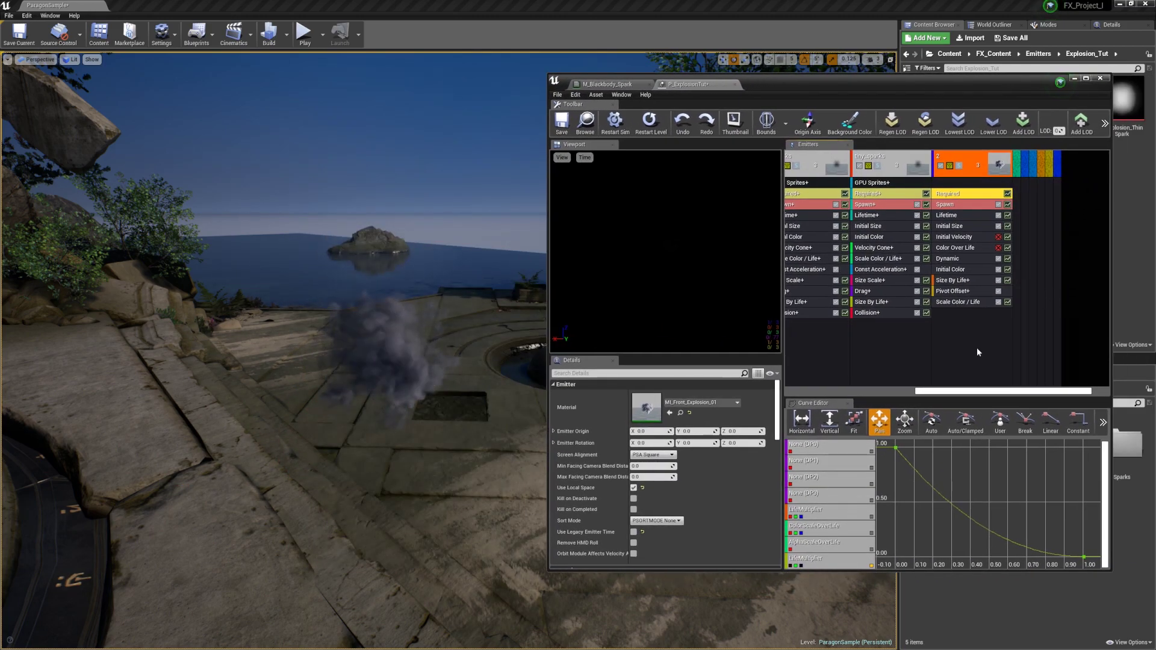
- Solo emitter 2 to examine its explosion in isolation, and bring the other emitters back
click(962, 166)
click(960, 167)
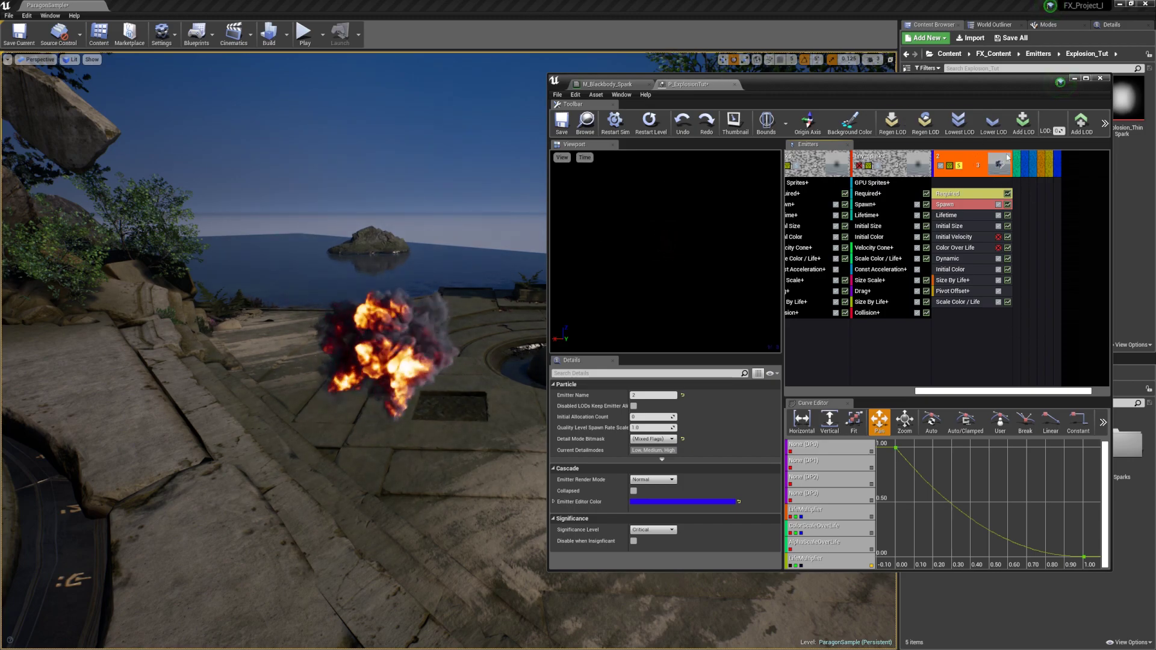
click(960, 166)
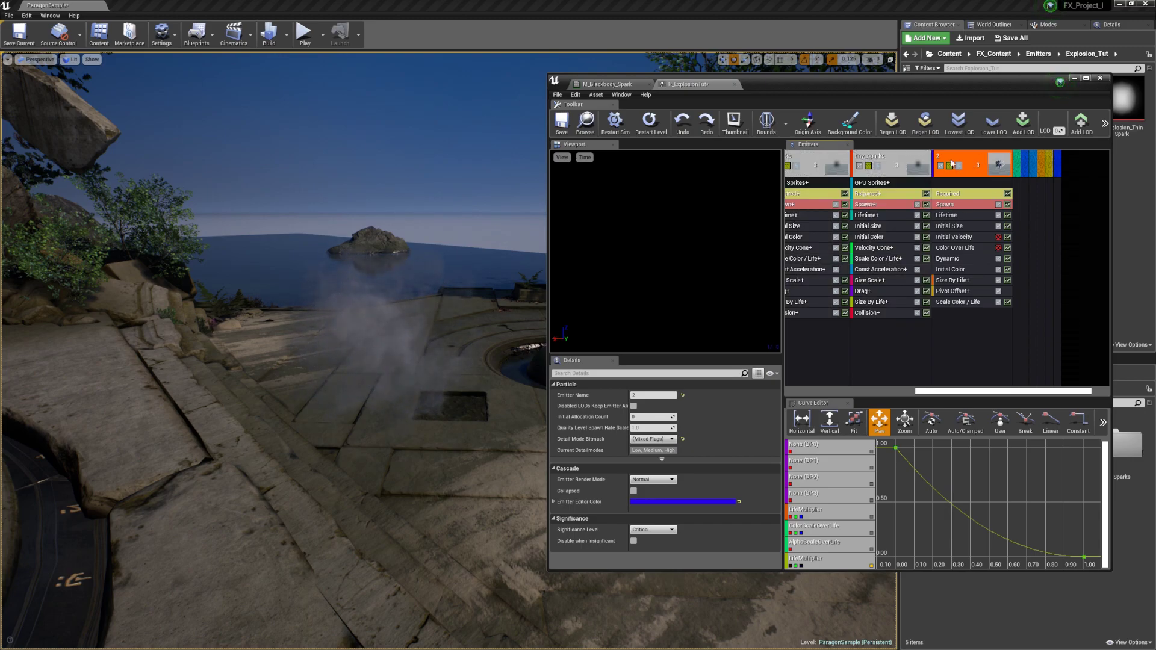
- Rename the first explosion emitter, next to the light emitter, as explosion_main
drag(957, 396, 836, 395)
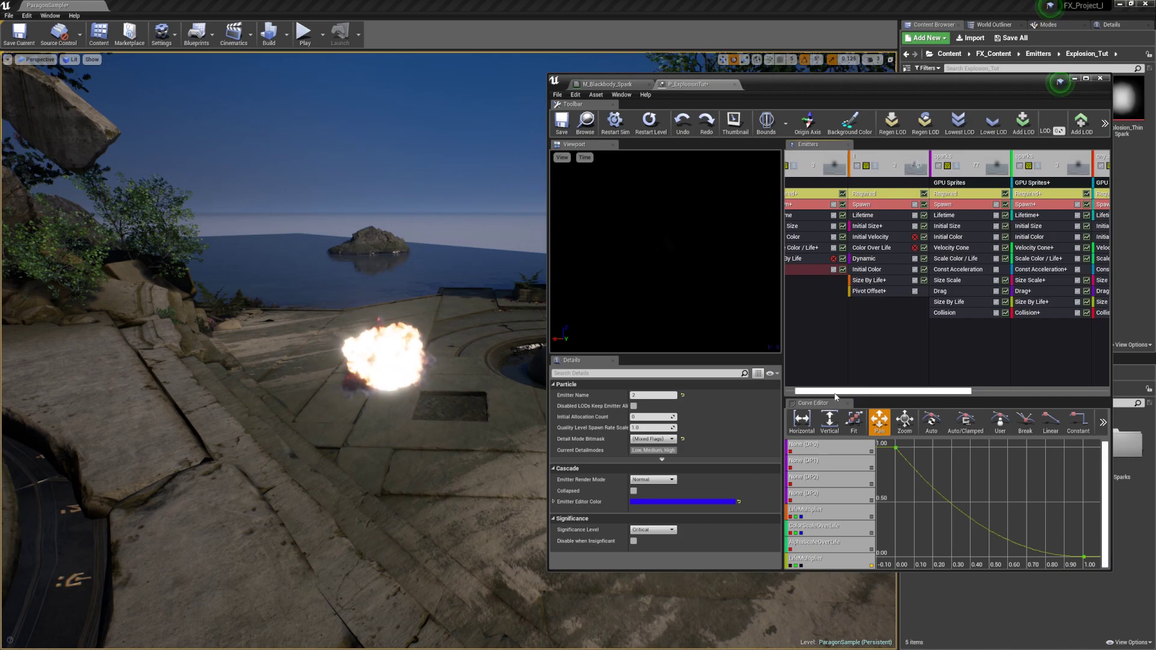
right_click(882, 183)
click(633, 395)
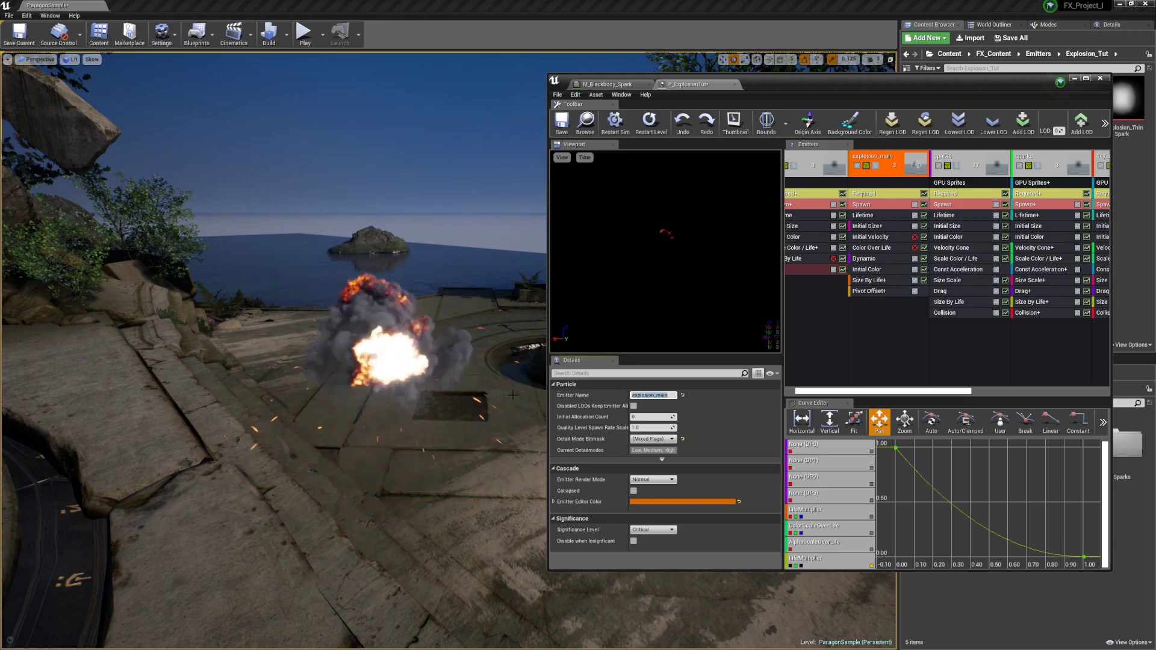
key(Return)
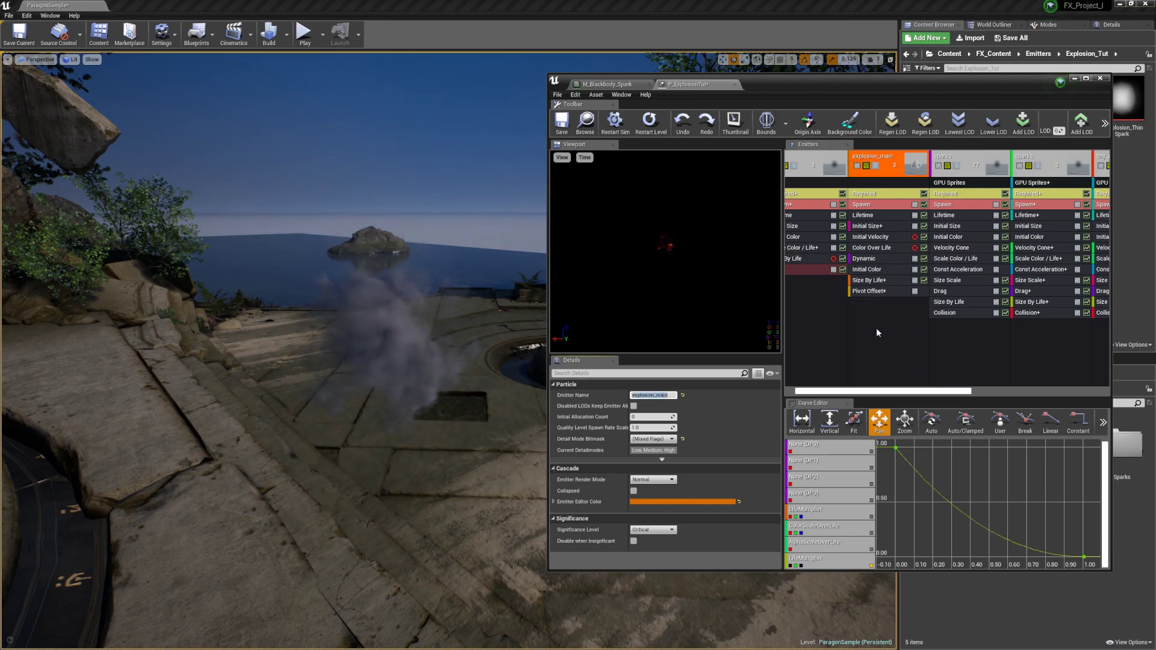
right_click(888, 173)
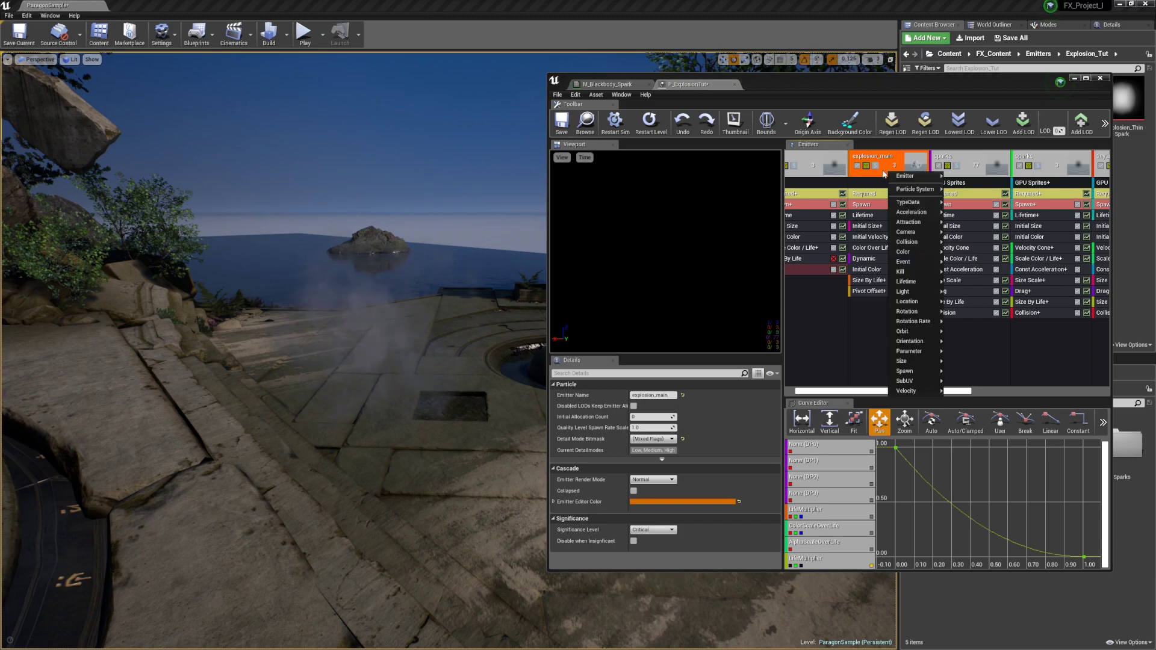
click(893, 169)
- Move emitter 2 three places ahead of the spark emitters, and return it to its place behind them
drag(856, 391, 960, 391)
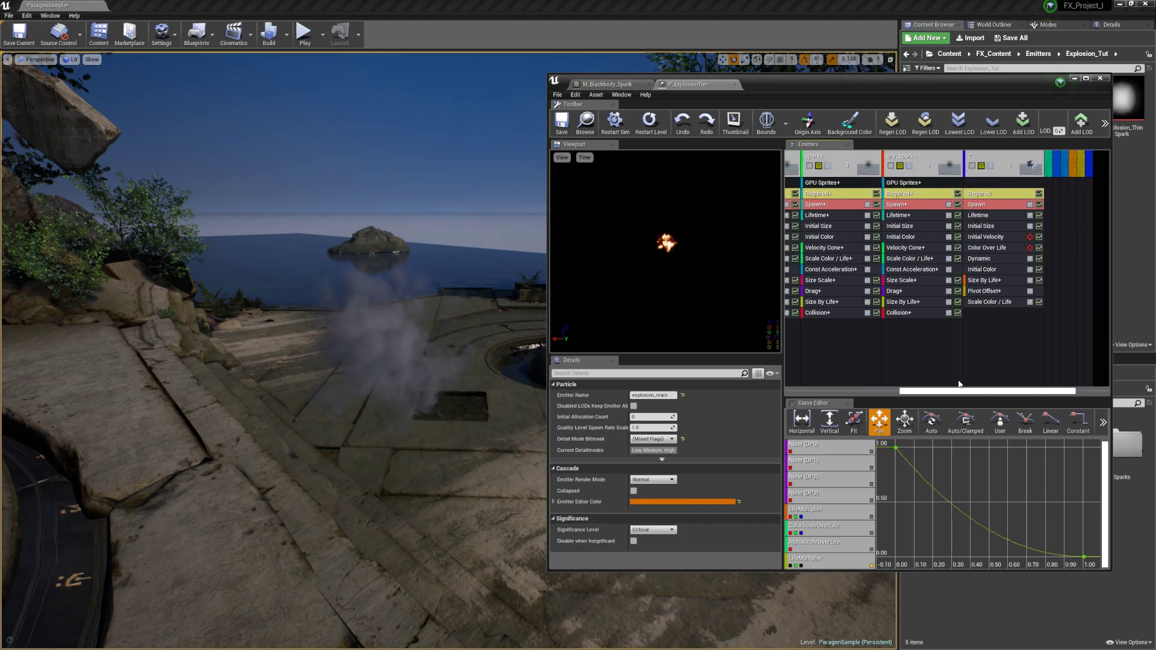
click(1009, 175)
key(Left)
key(Left)
key(Left)
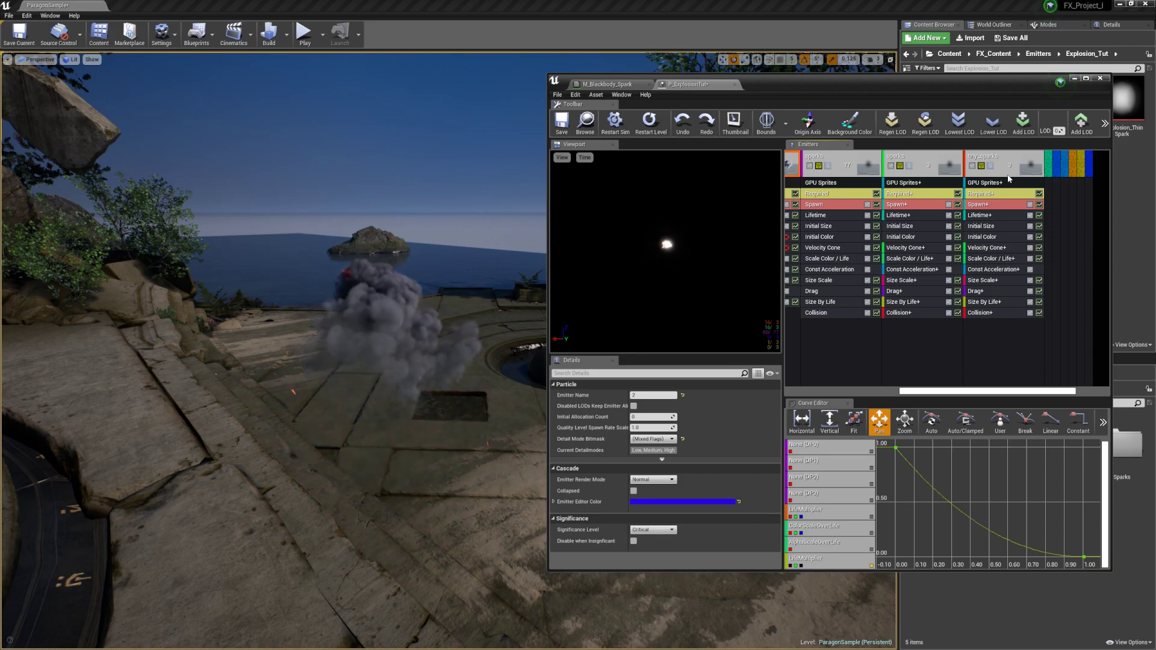
drag(974, 391, 957, 392)
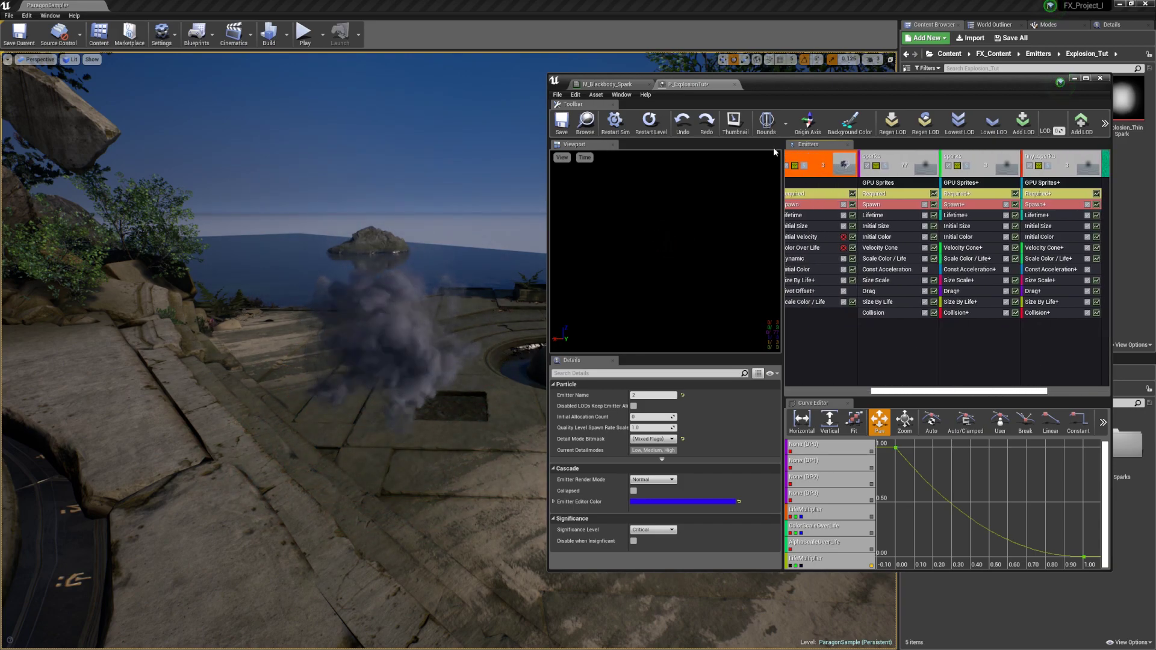
key(Right)
key(Right)
key(Right)
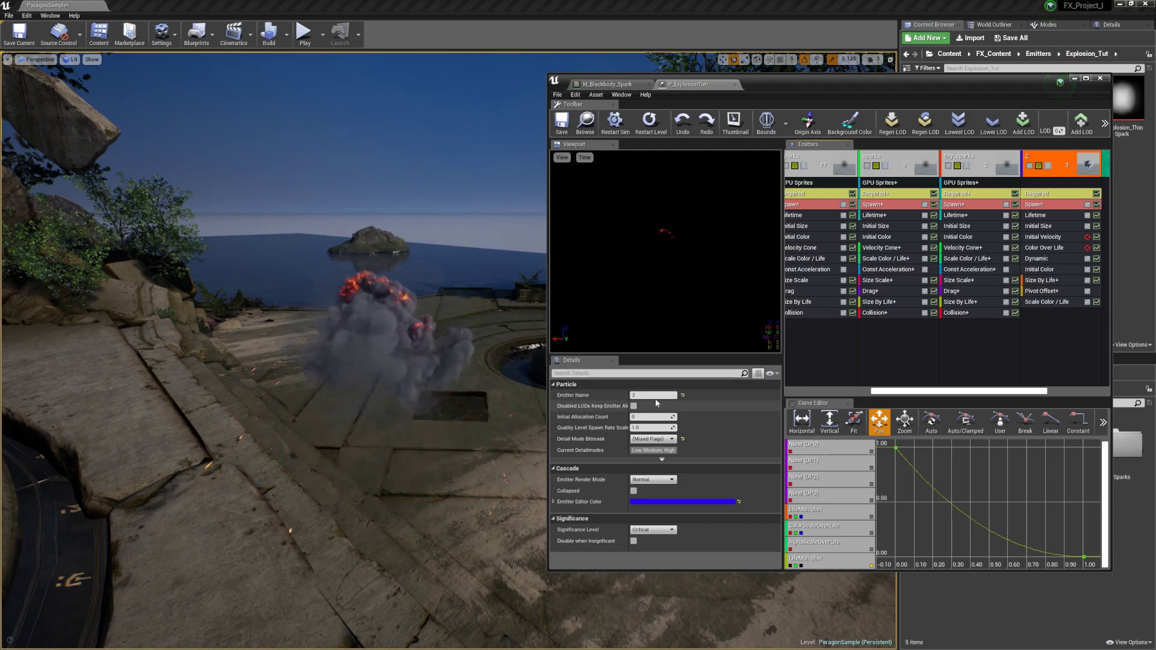
- Rename emitter 2 behind the spark emitters as explosion_dust and solo it
drag(655, 395, 530, 415)
text(explosion_dust)
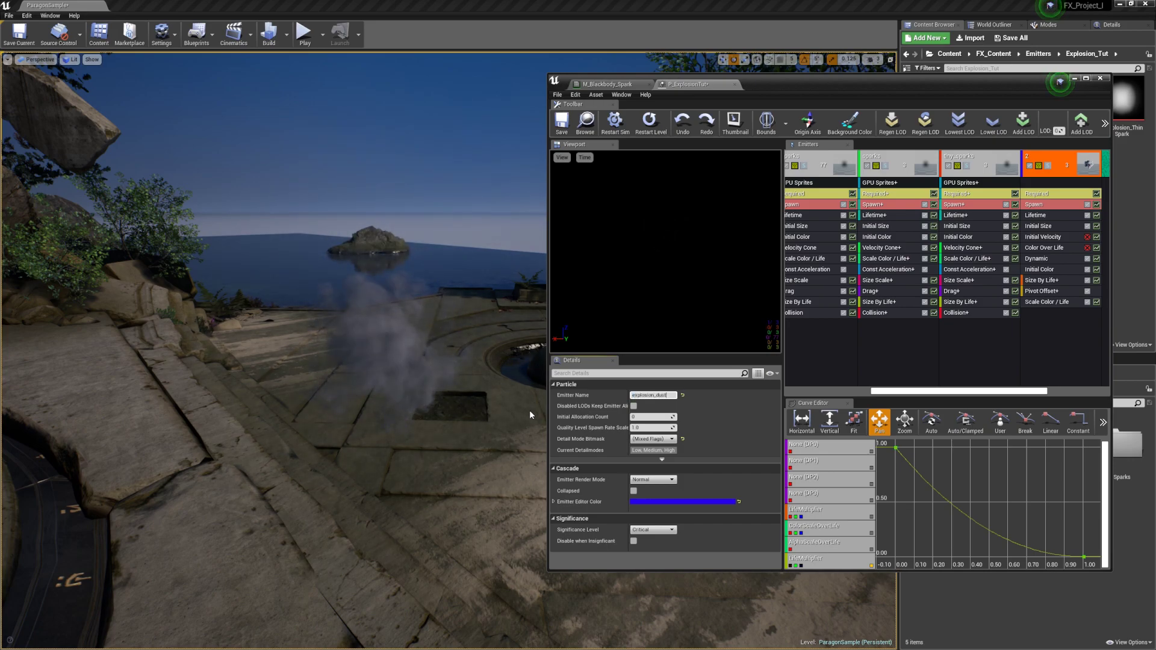
key(Return)
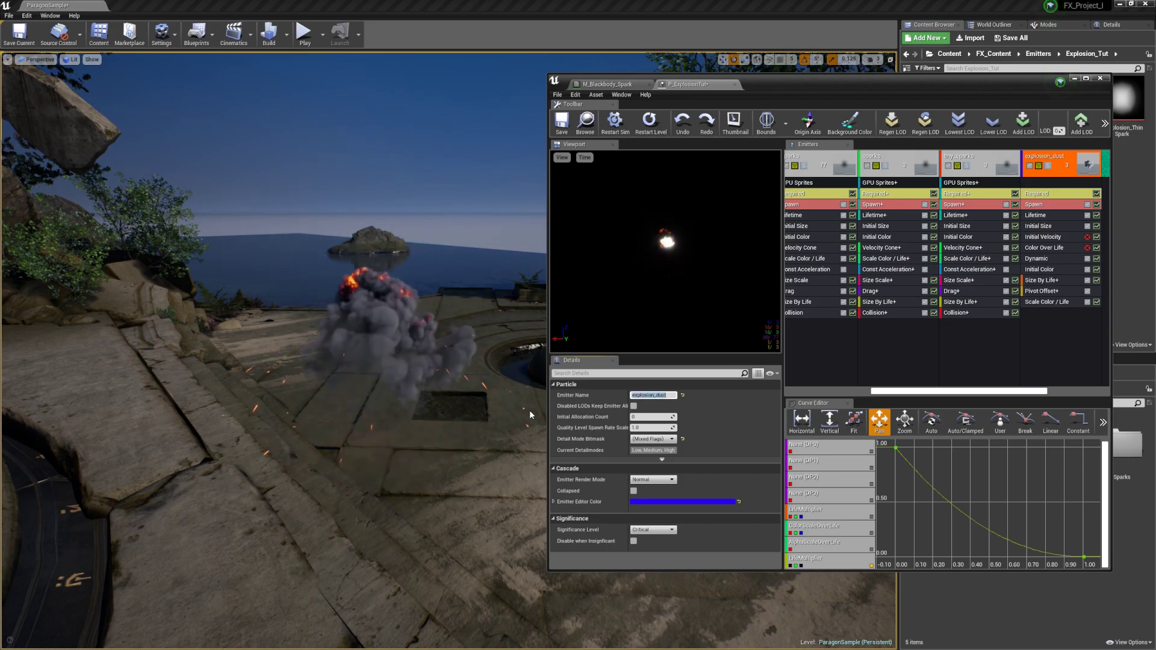
click(1049, 167)
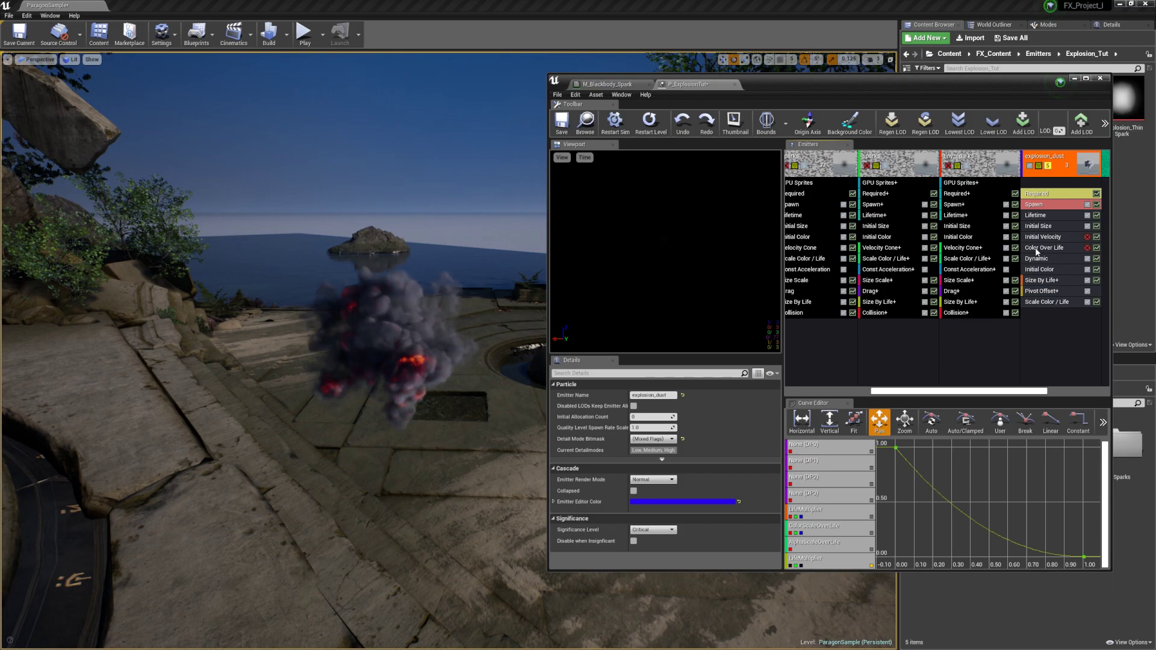
- Review explosion_dust's spawn and required settings, and set its lifetime range to a minimum of 1.5 and a maximum of 2.5
click(1042, 205)
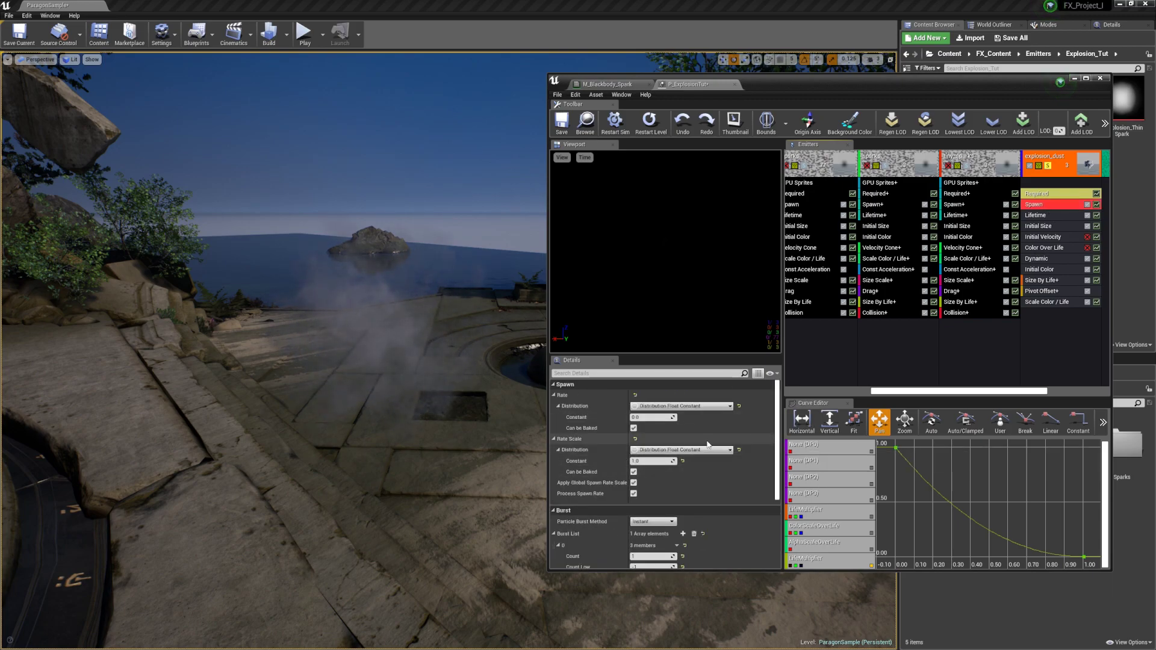
click(1047, 194)
scroll(657, 472, down, 5)
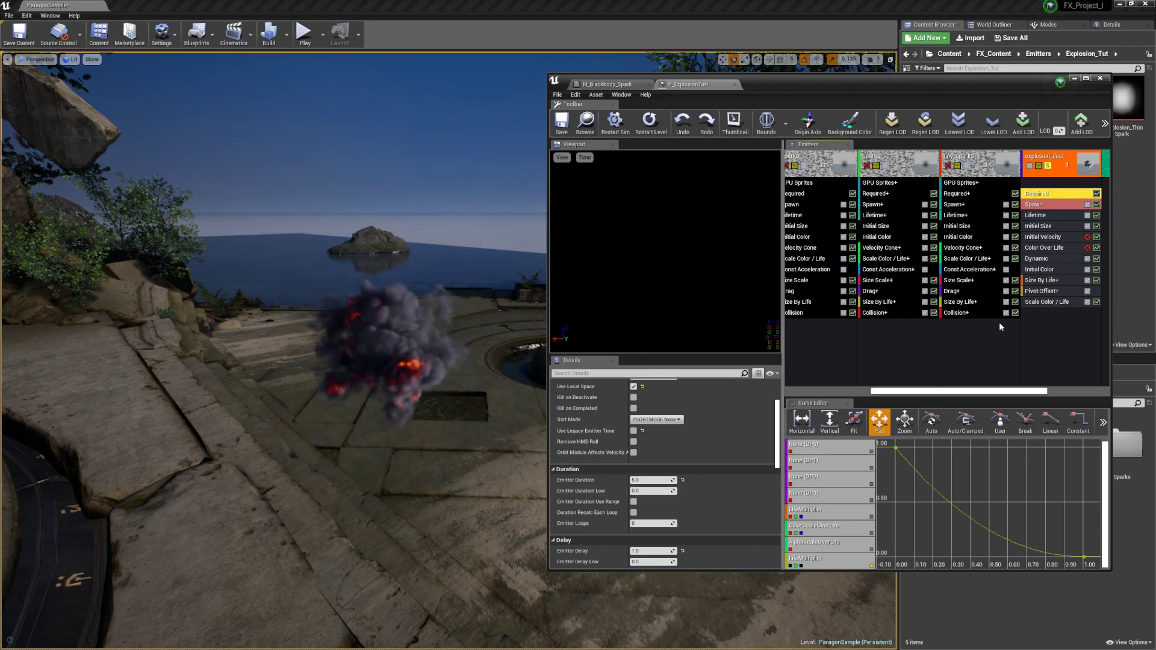
click(1042, 205)
click(1043, 215)
click(642, 418)
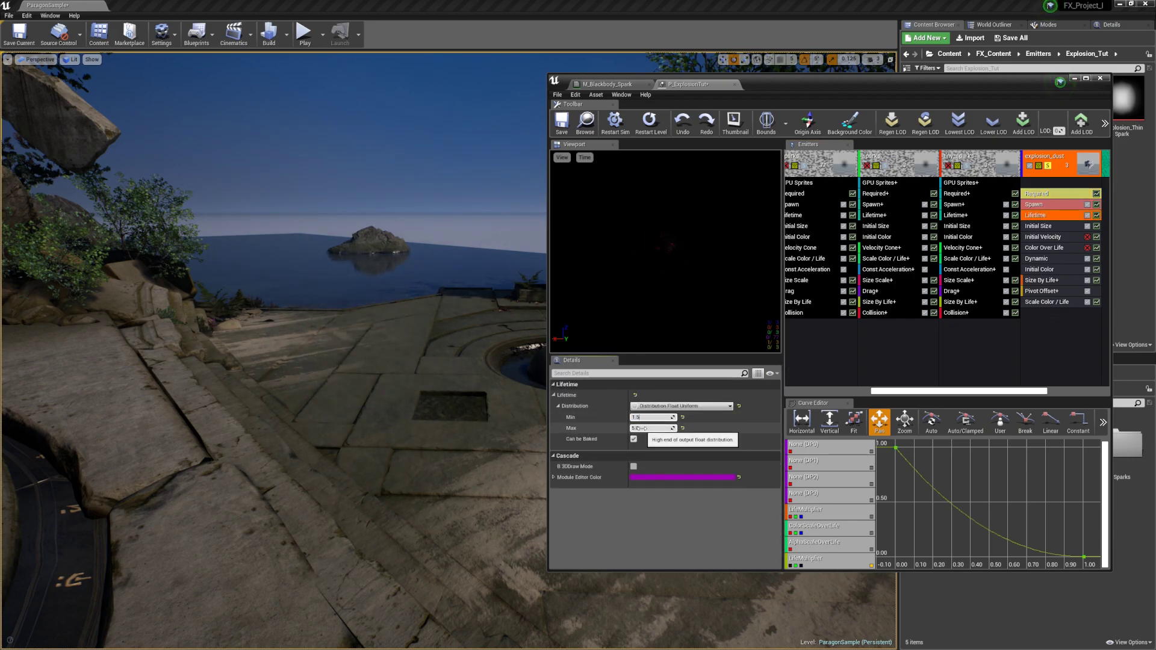
text(2.5)
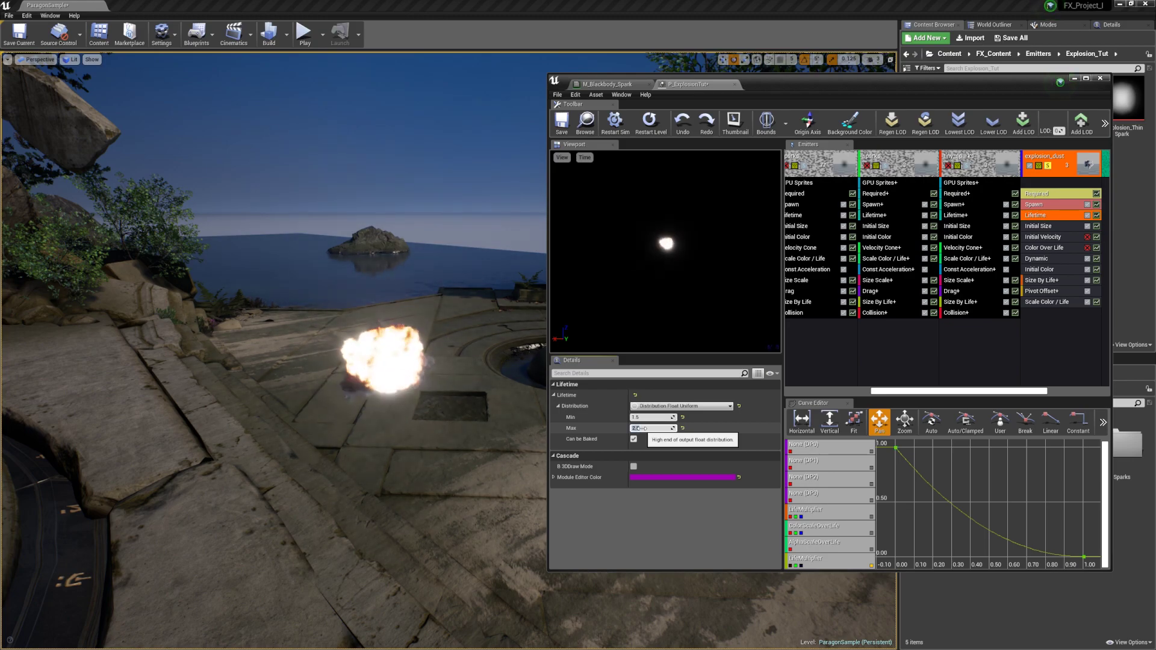
click(1055, 324)
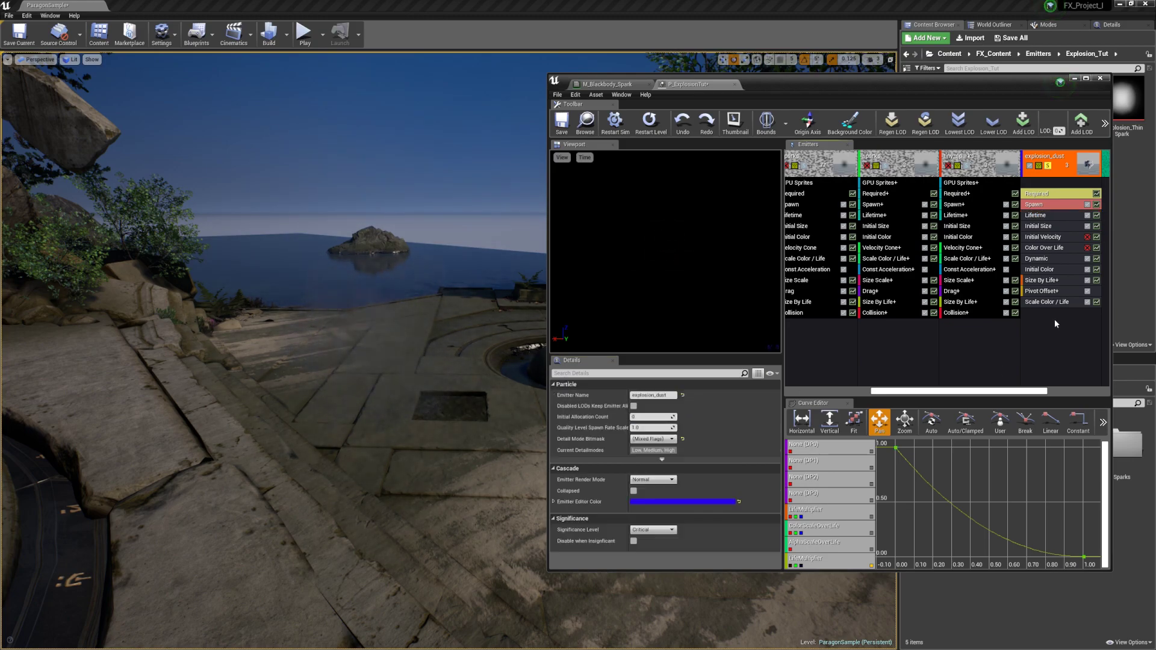
- Remove all curves from the curve editor, load explosion_dust's Dynamic curves, and reshape the first curve's starting tangent into a gentler rise
click(1045, 259)
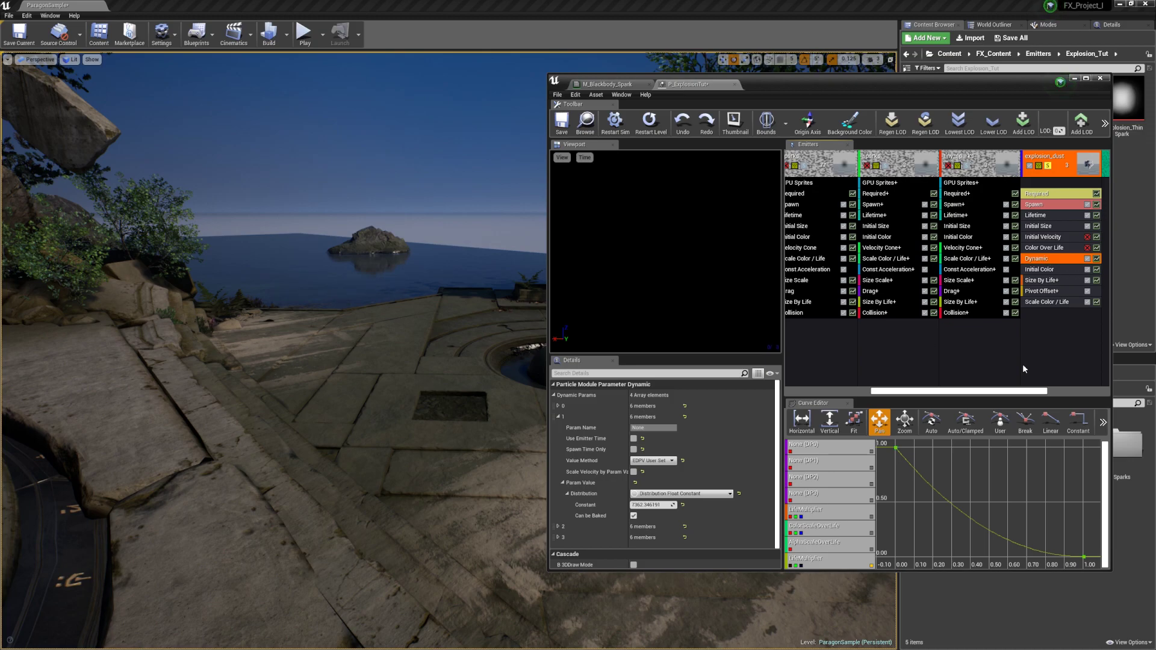
right_click(839, 460)
click(857, 474)
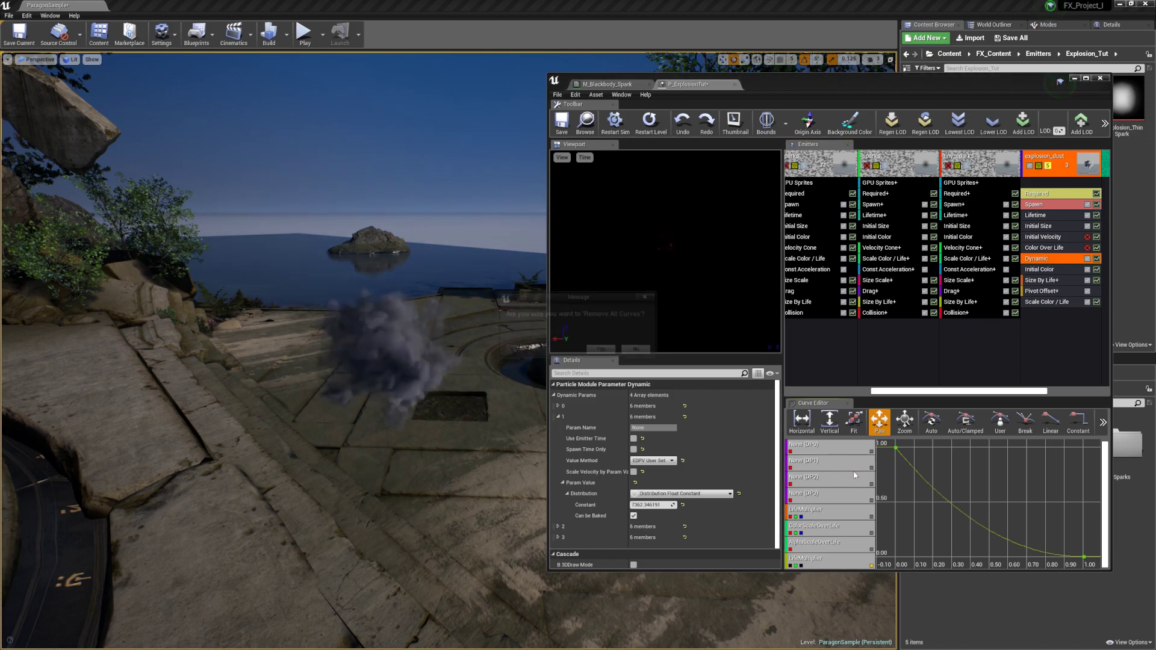
click(601, 350)
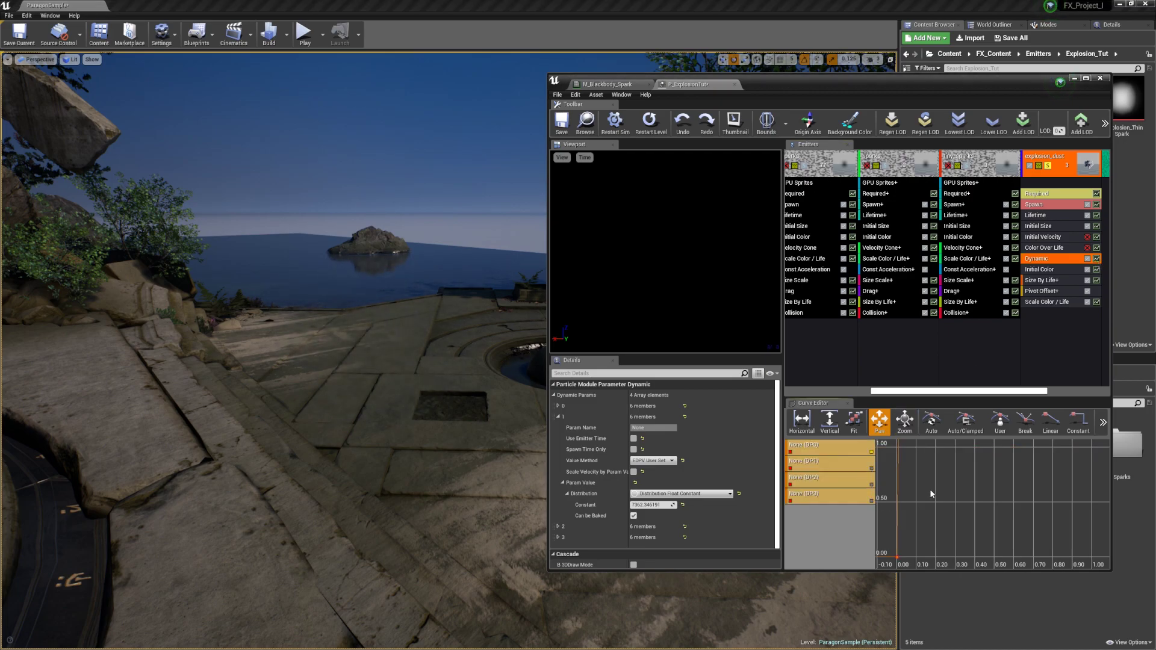
click(854, 423)
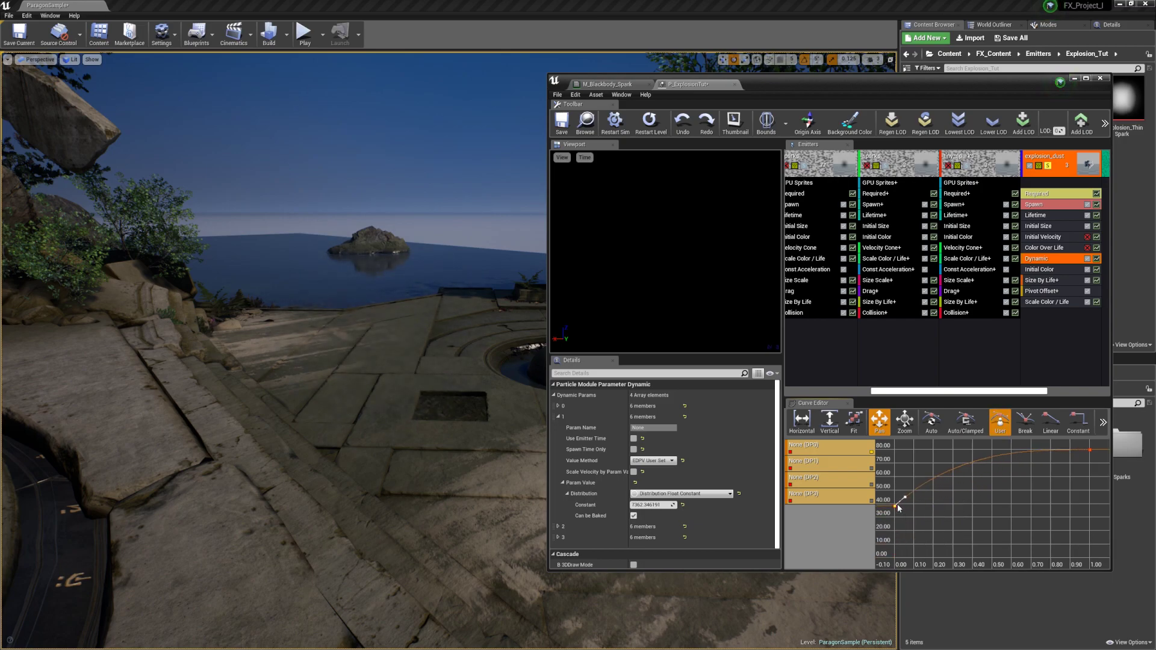
click(1039, 340)
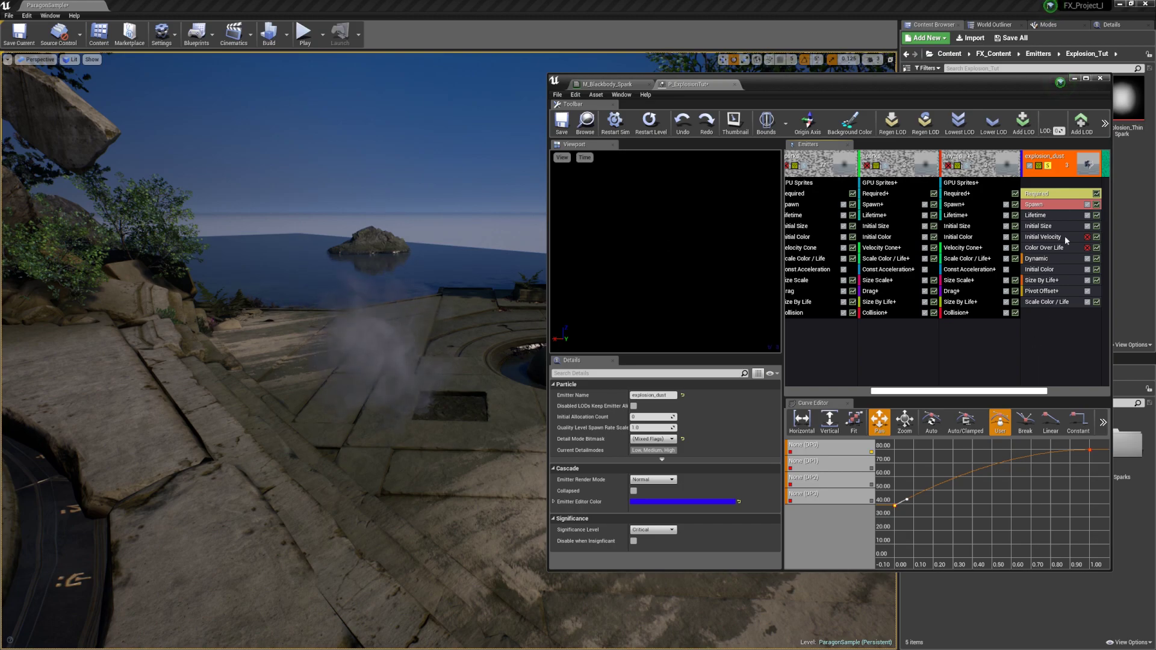
- Set the emitter delay of explosion_dust to 0 in its required settings
click(1048, 194)
scroll(682, 457, down, 5)
scroll(682, 457, down, 3)
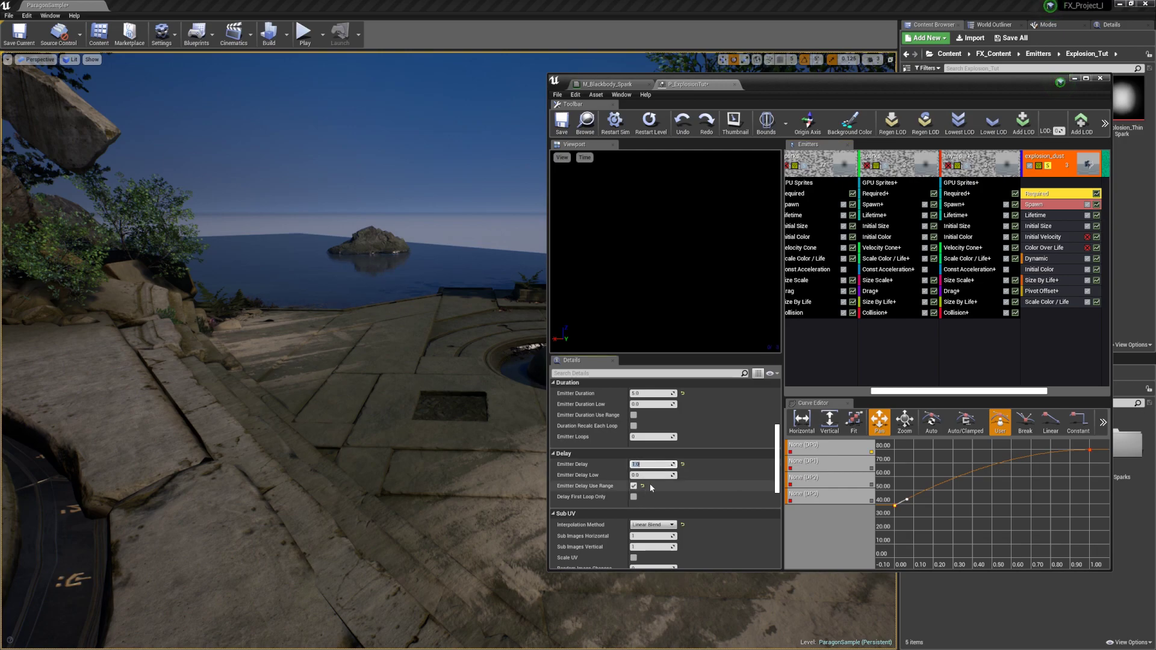
text(0)
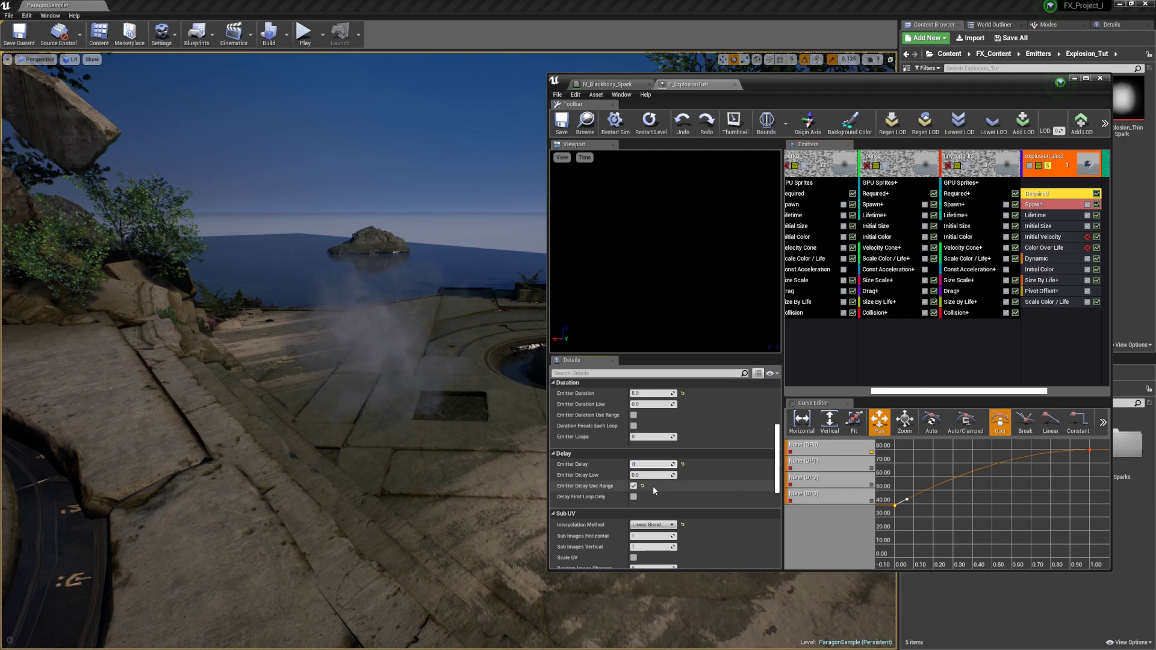
key(Return)
click(1048, 314)
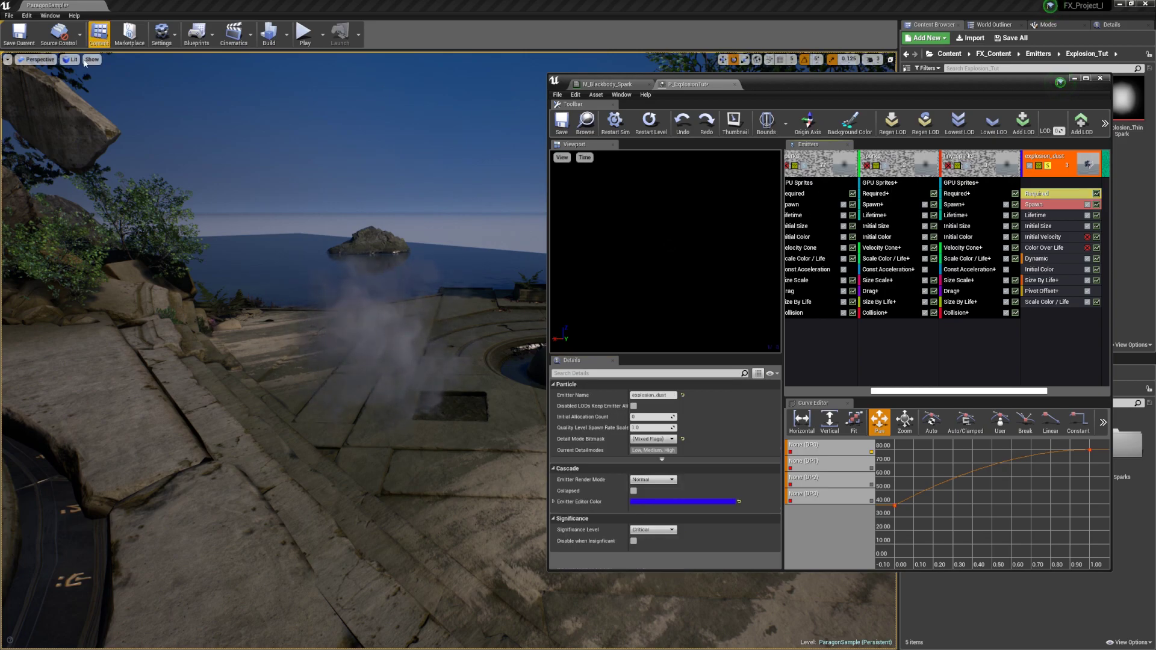
- Add an Initial Rotation module to the explosion_dust emitter
right_drag(359, 167, 243, 175)
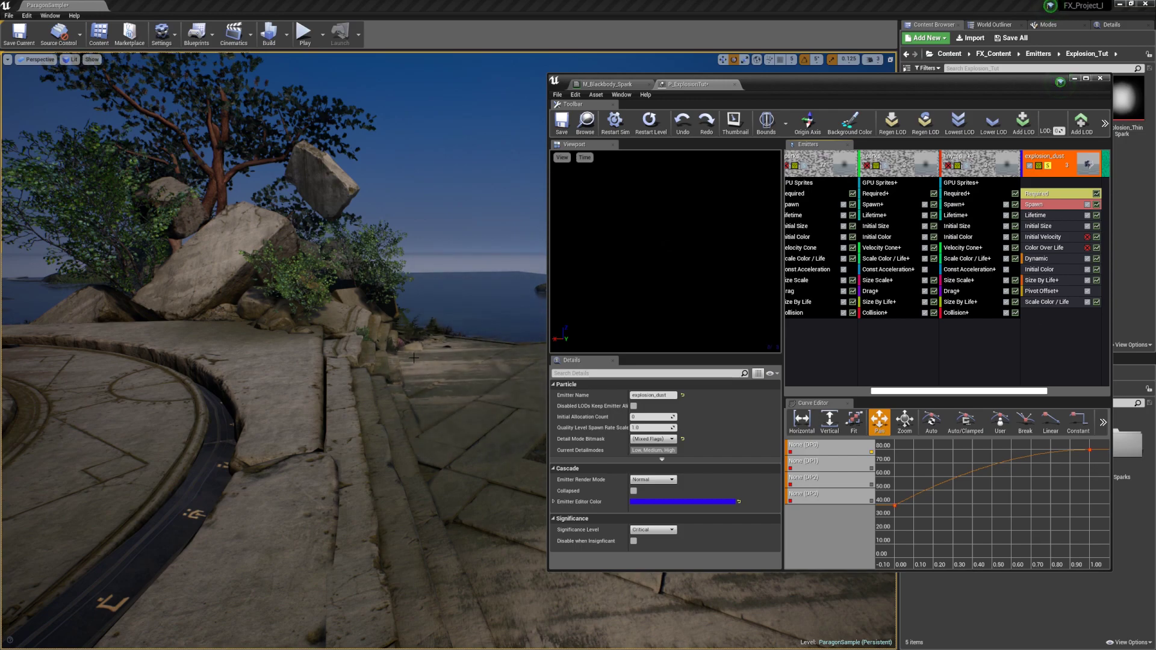
right_drag(410, 356, 421, 361)
key(space)
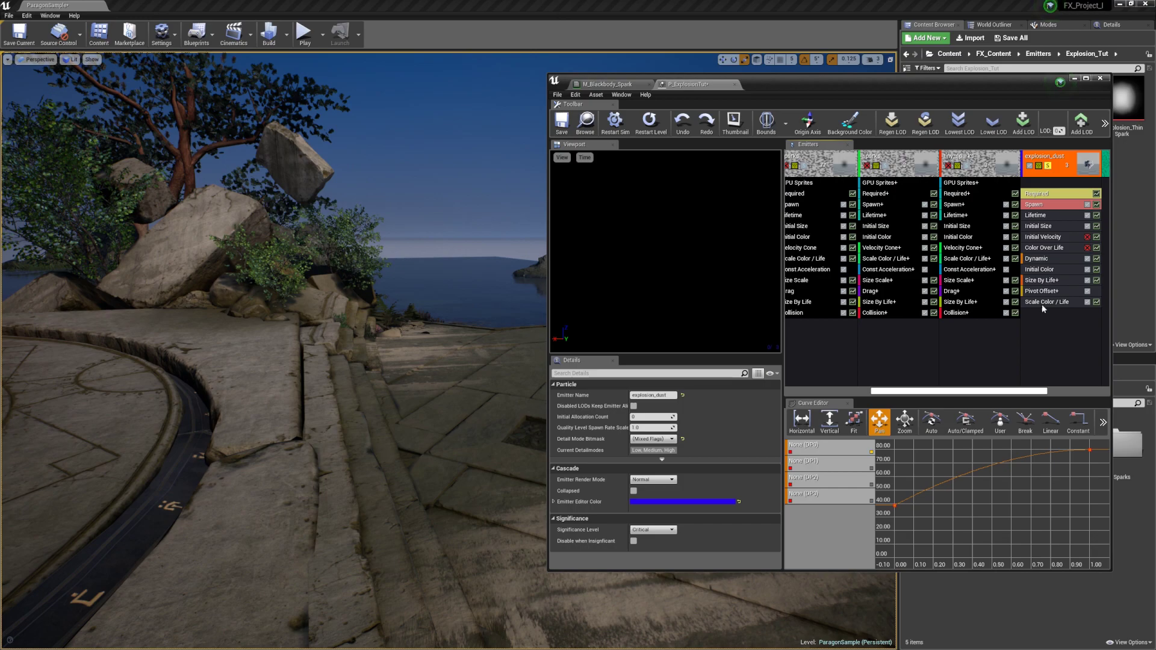
right_click(1038, 328)
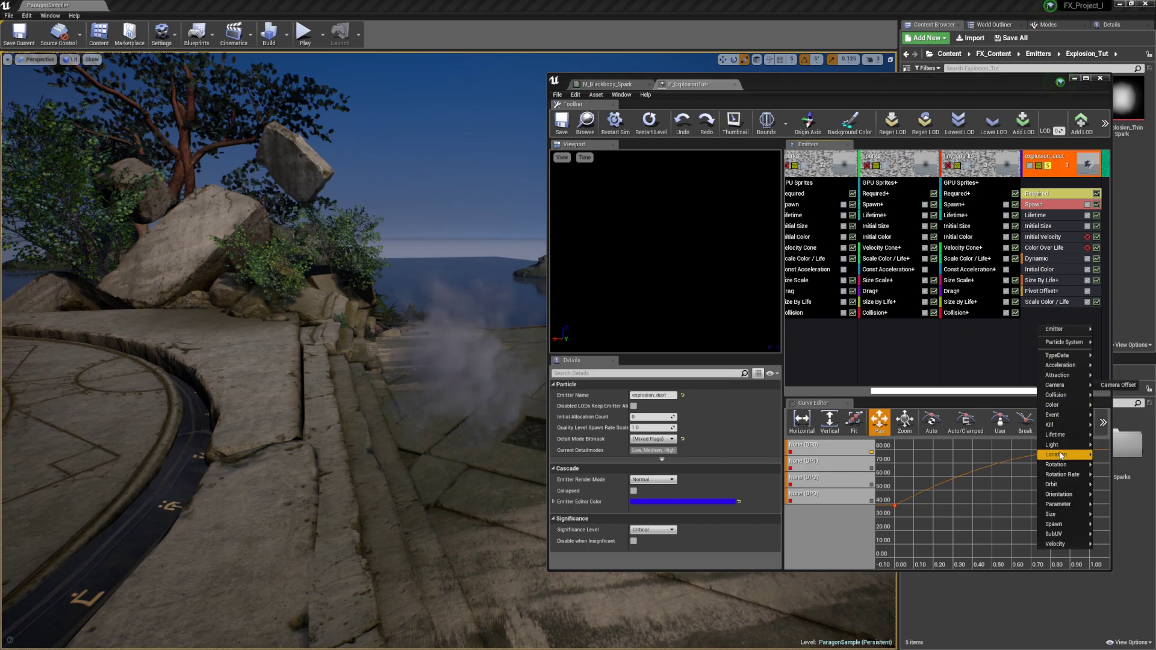
mouse_move(1061, 465)
click(1104, 467)
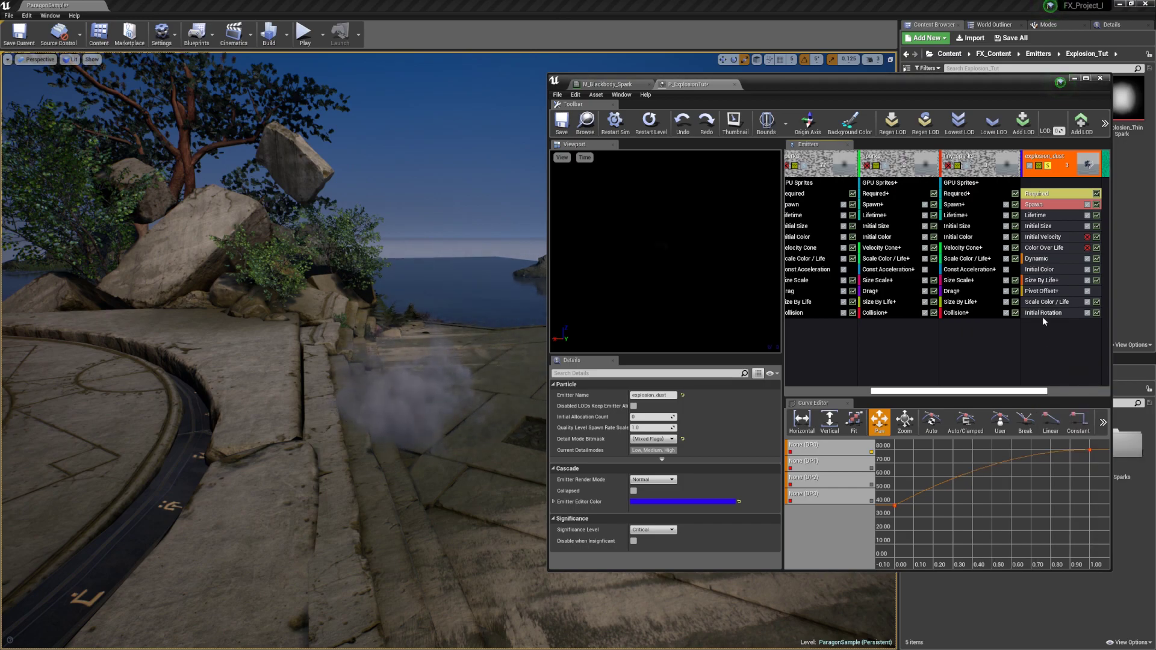
- Switch explosion_dust's start rotation to Distribution Float Constant and set the constant to about -0.1
click(1042, 314)
click(680, 406)
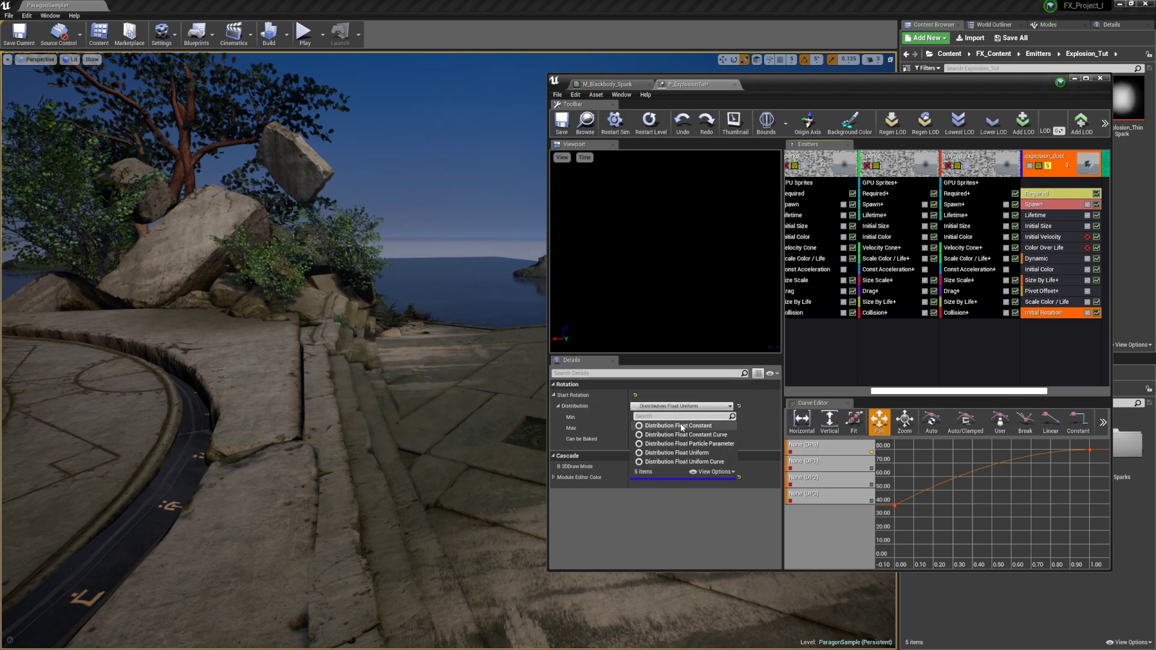
click(674, 425)
drag(652, 418, 656, 417)
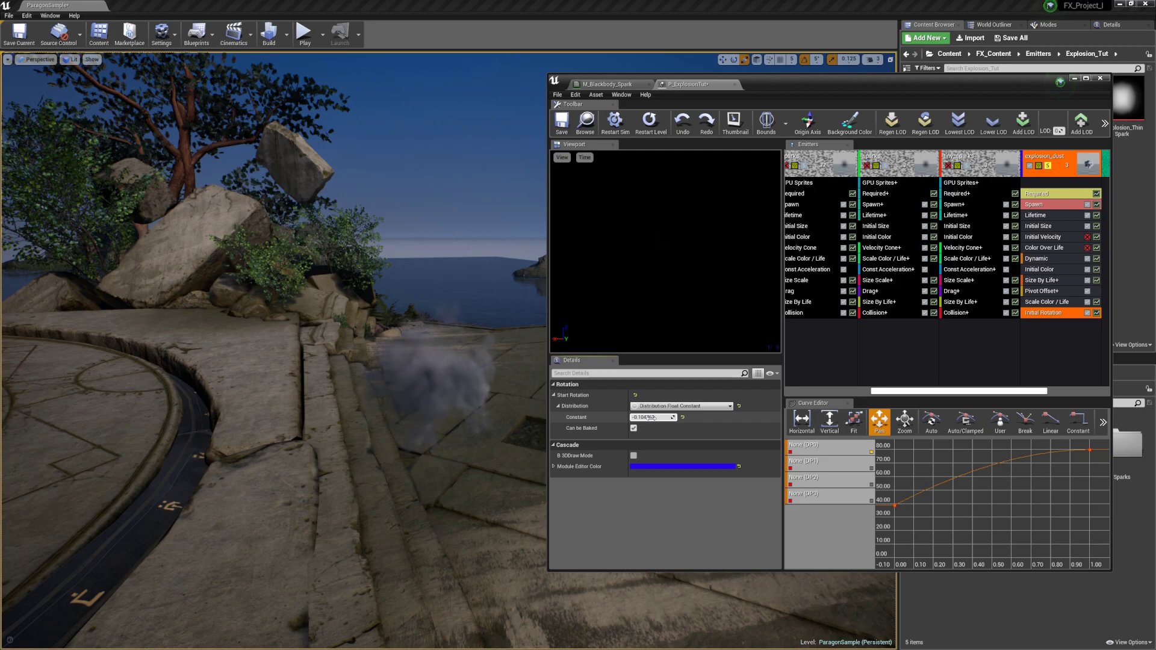
click(1059, 338)
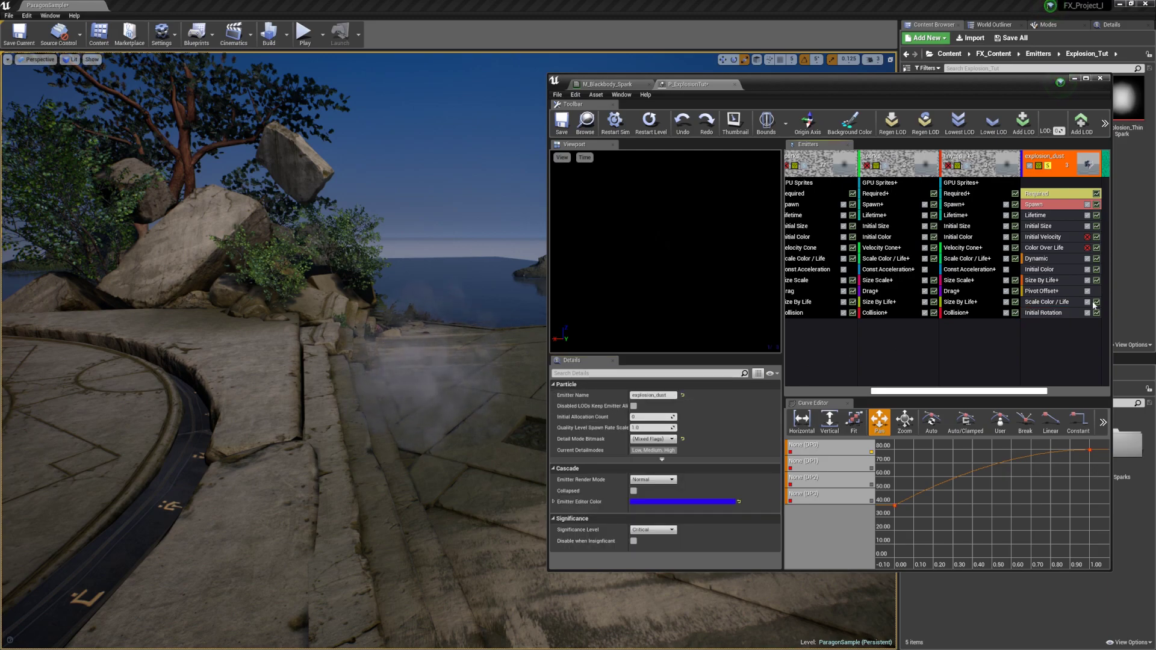
- Delete the Pivot Offset module from the explosion_dust emitter
click(1036, 293)
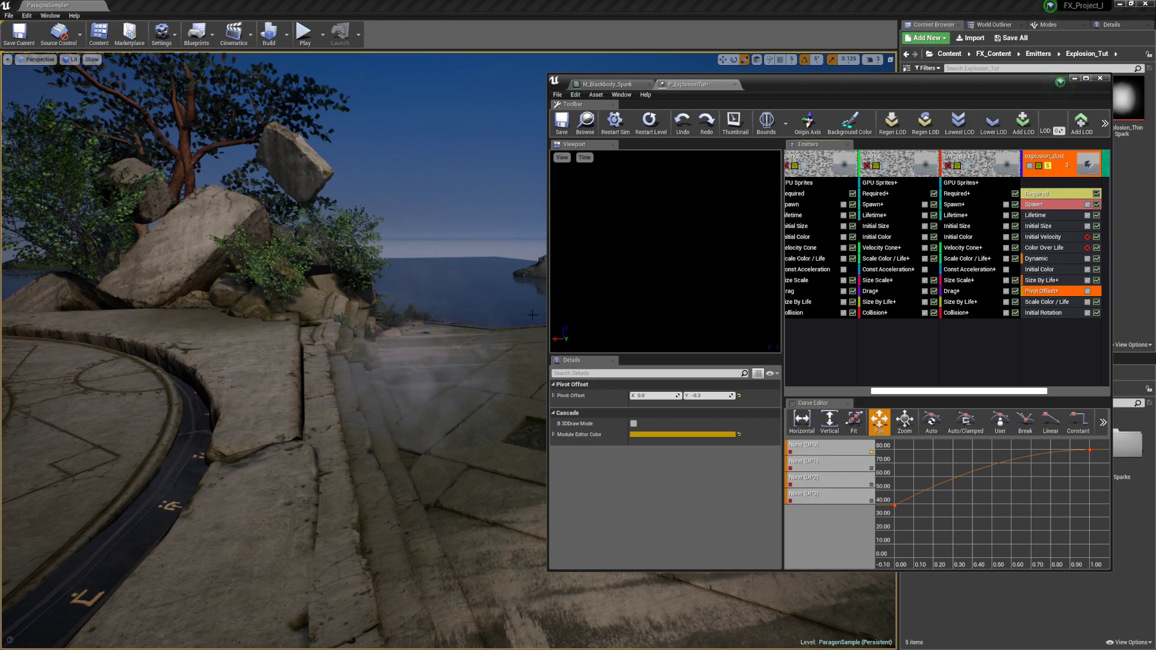
click(1031, 326)
click(1050, 292)
key(Delete)
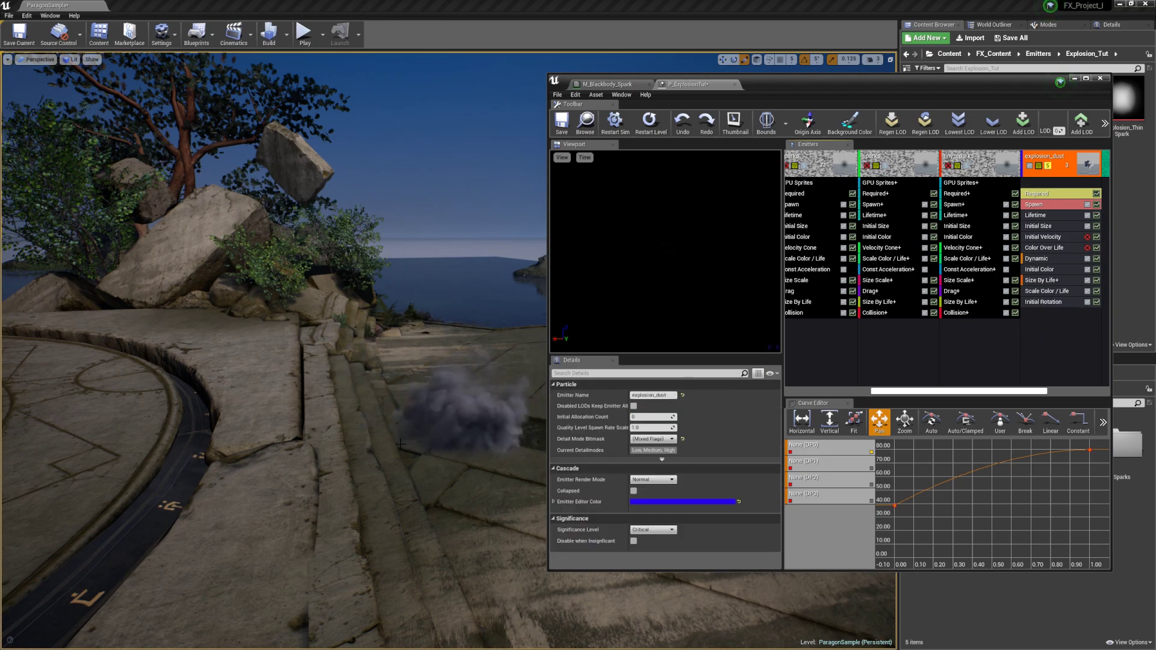
- Select the explosion in the level, replay it, and bring the other emitters back by ending the solo of explosion_dust
click(441, 418)
click(468, 423)
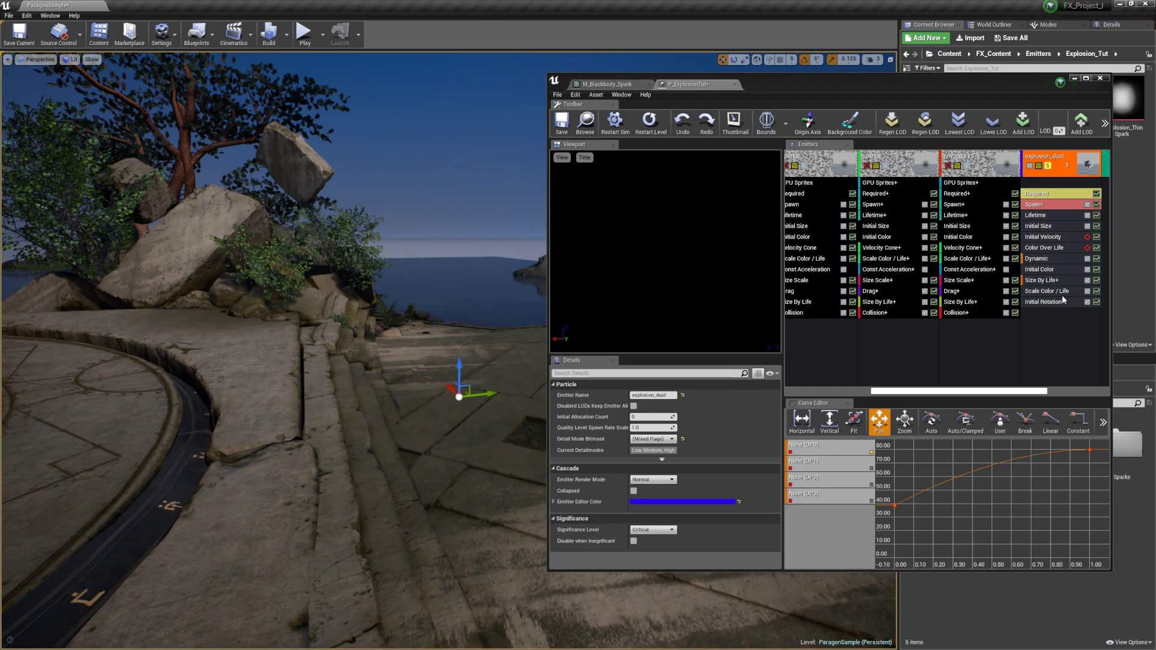
click(1062, 167)
key(Return)
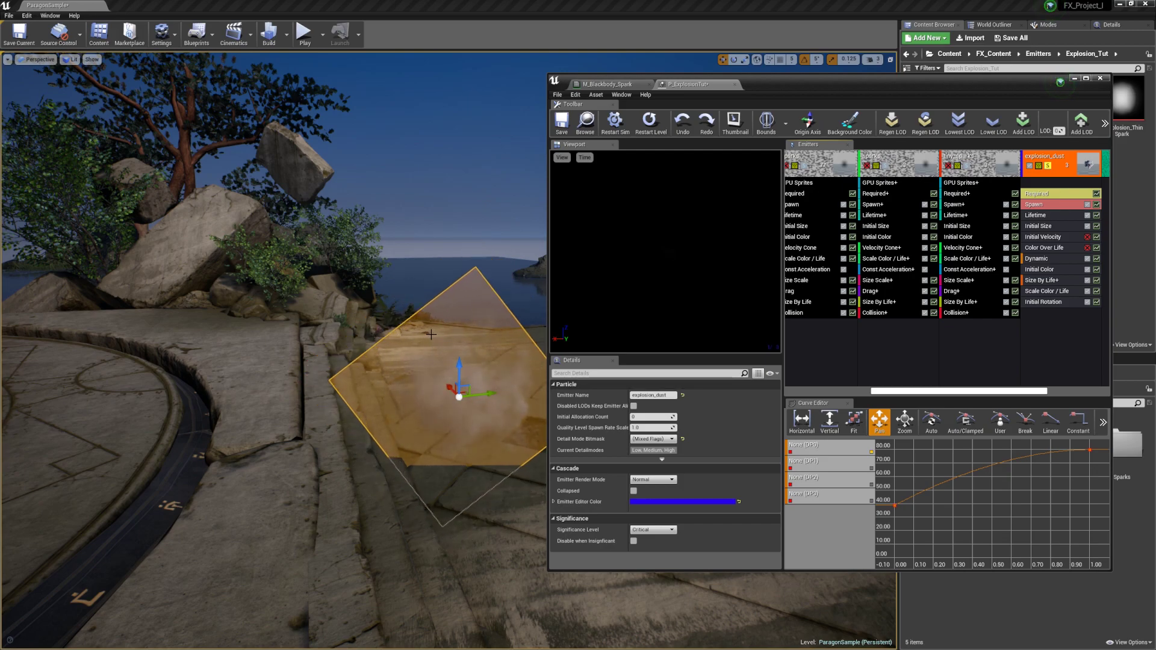
click(1048, 167)
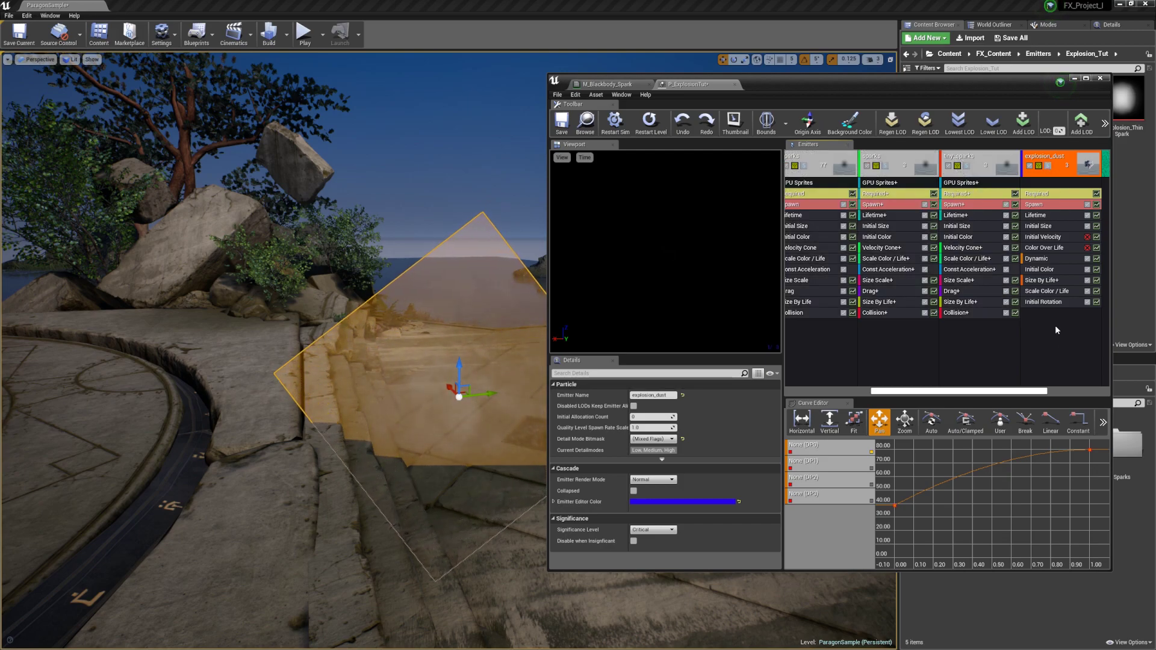
- Replay the full explosion in game view to examine how the dust layer blends in, and check explosion_dust's lifetime
key(Return)
right_drag(459, 377, 494, 377)
key(w)
key(g)
click(1053, 338)
key(Return)
key(Return)
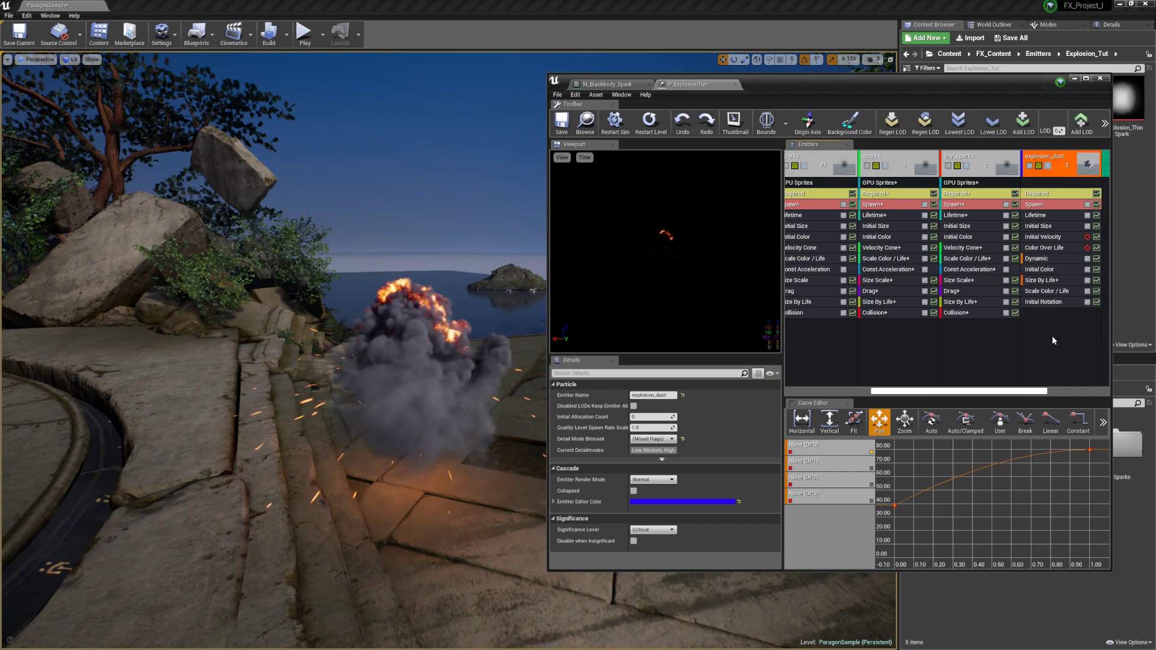
click(1043, 216)
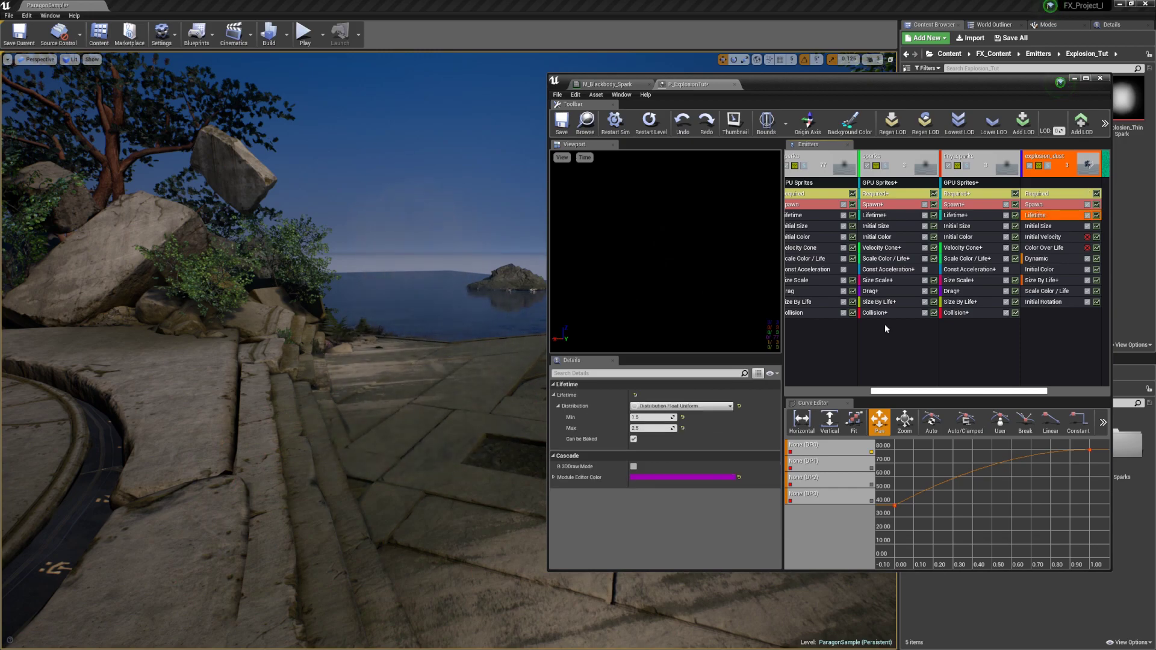
click(1073, 327)
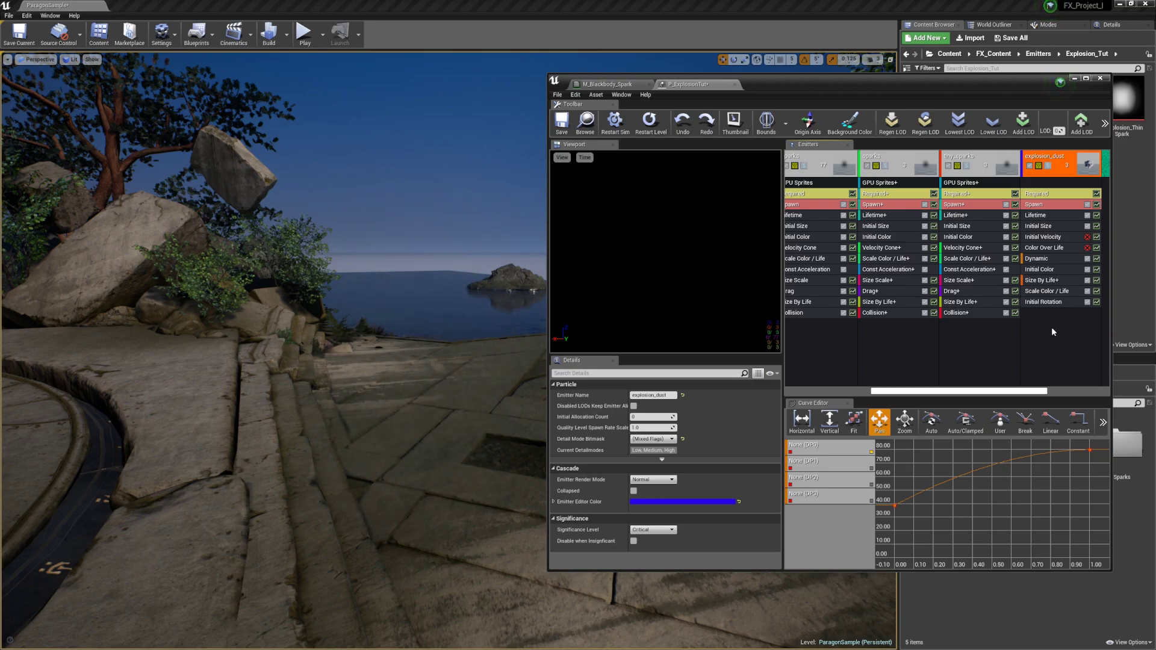
- Raise the burst count in explosion_dust's Spawn module and replay the effect
click(1042, 204)
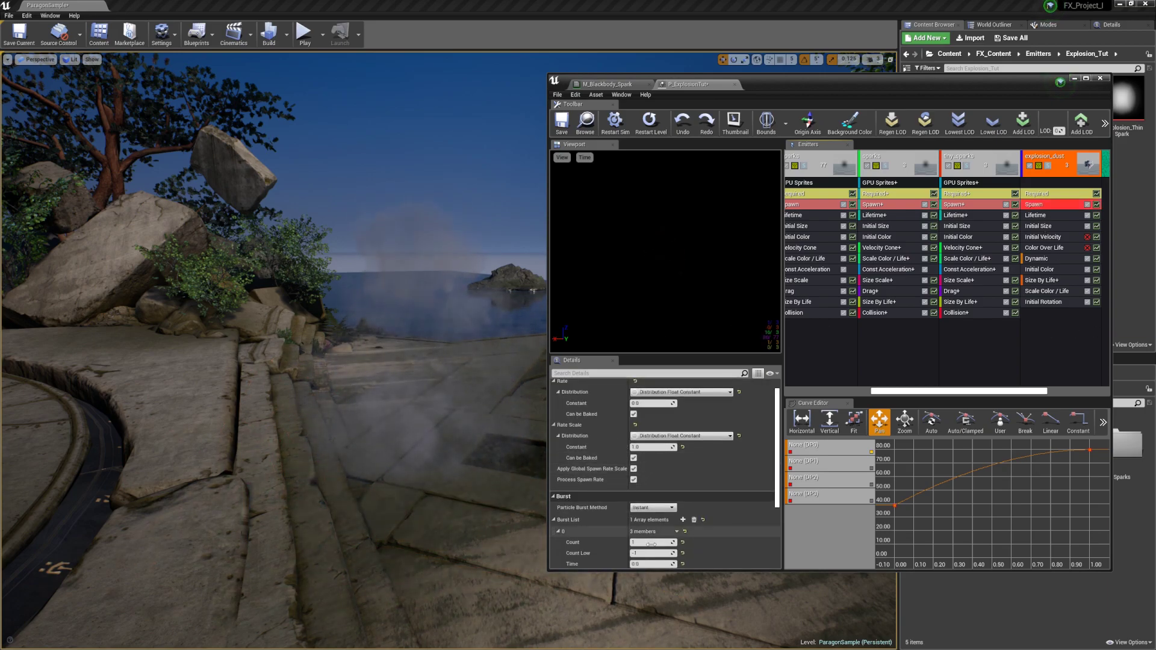
scroll(652, 543, down, 1)
text(8)
key(Return)
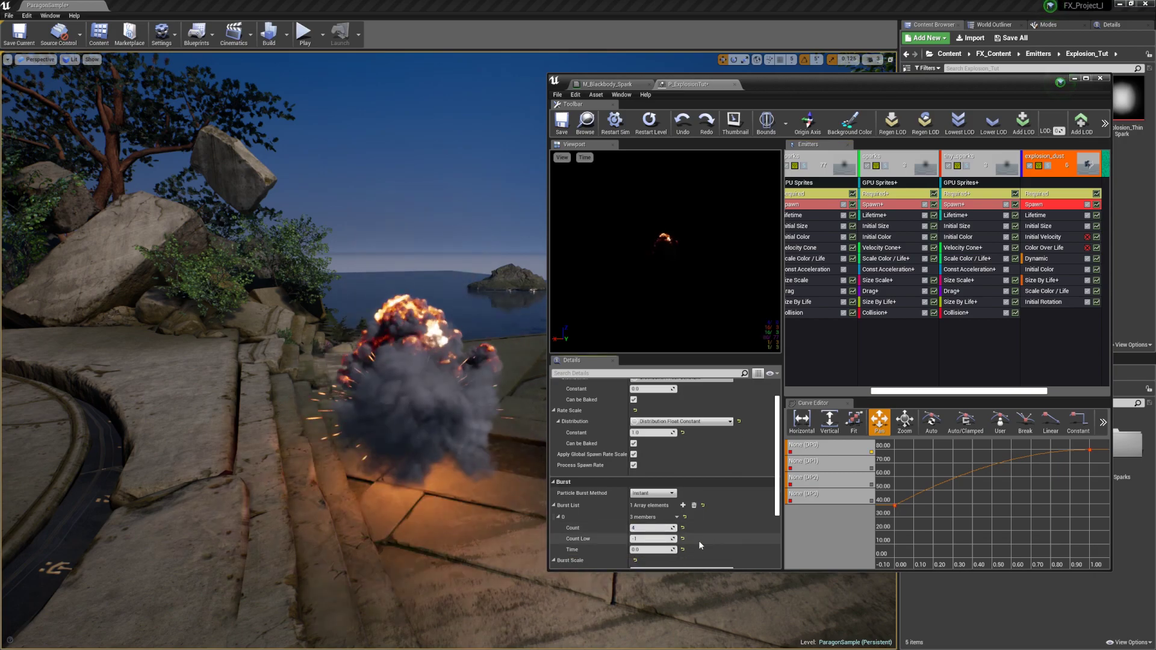
click(1042, 319)
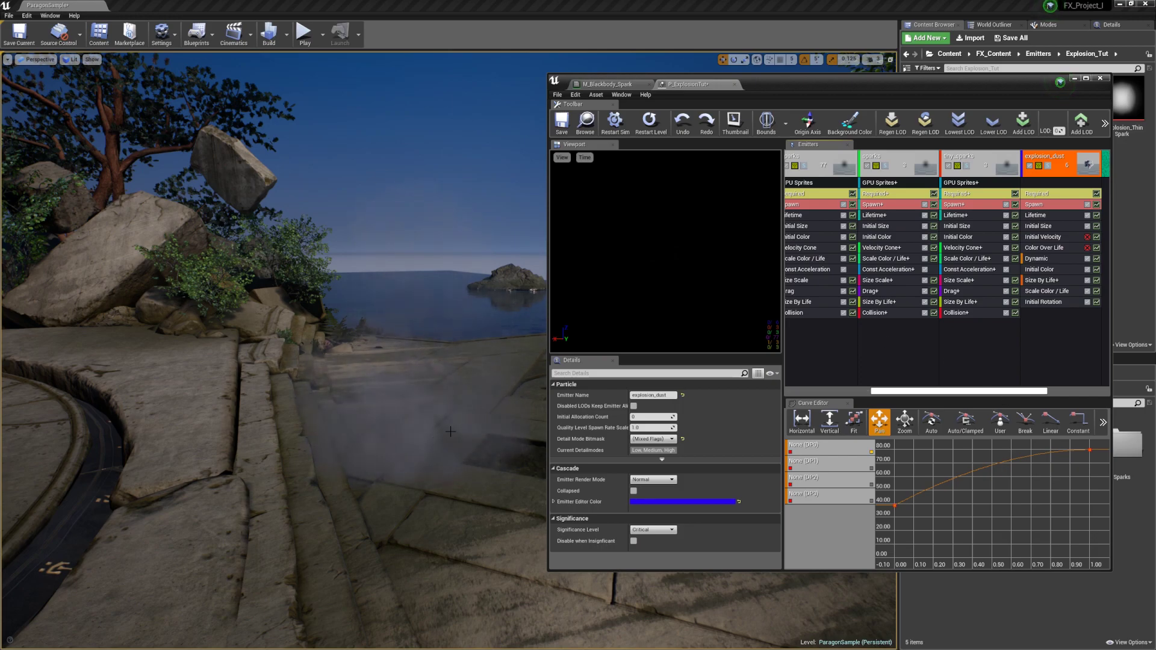
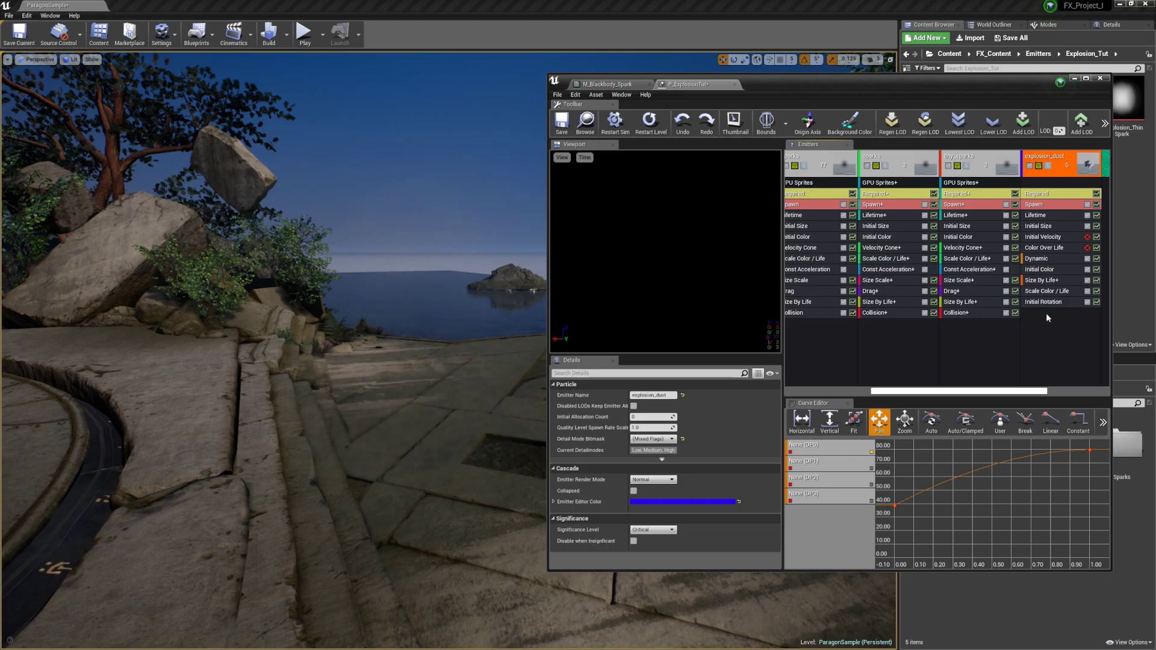
- Add a Velocity Cone module to the explosion_dust emitter and set the cone angle's minimum to 0.5
right_click(1046, 318)
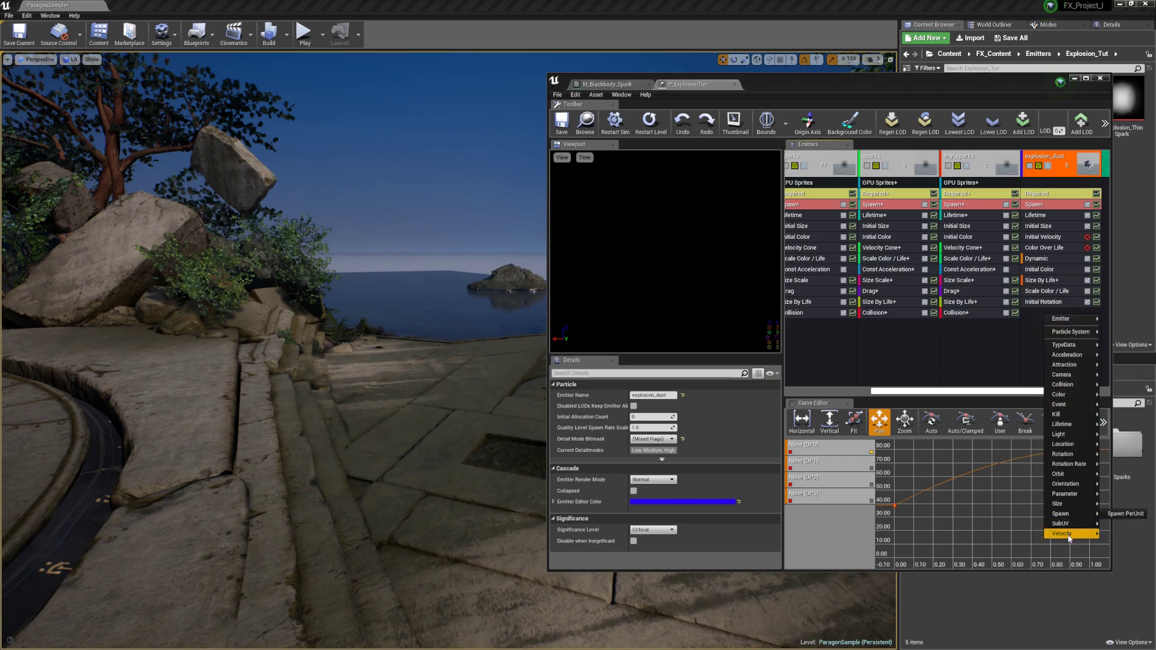
mouse_move(1069, 534)
click(1013, 563)
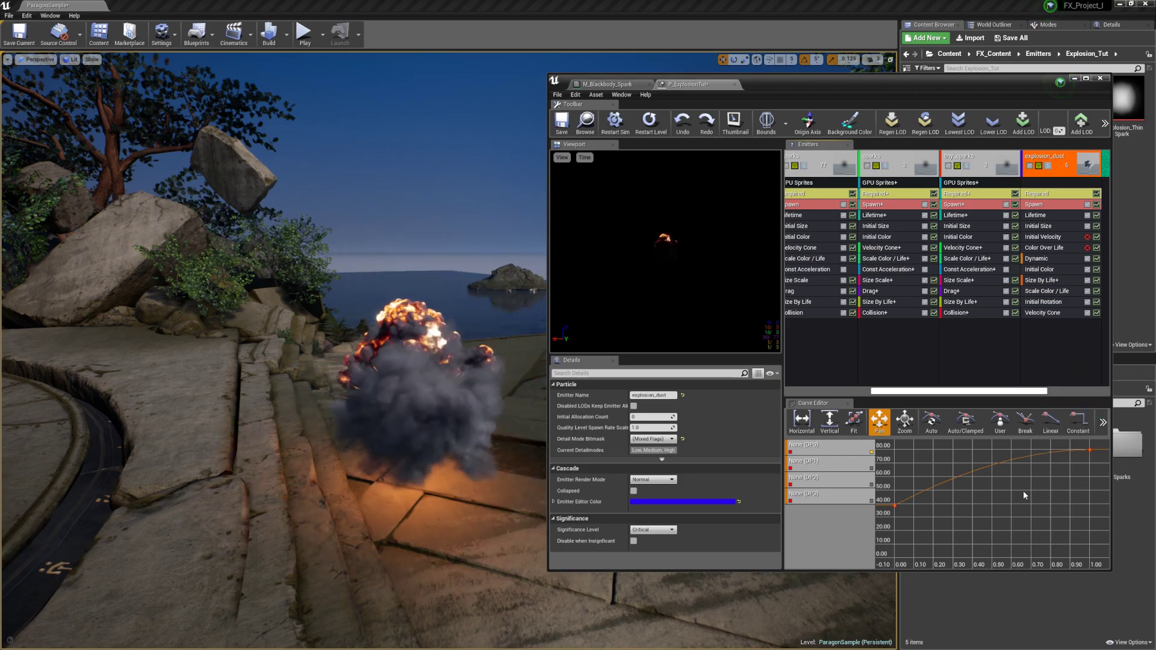
click(1042, 313)
click(651, 418)
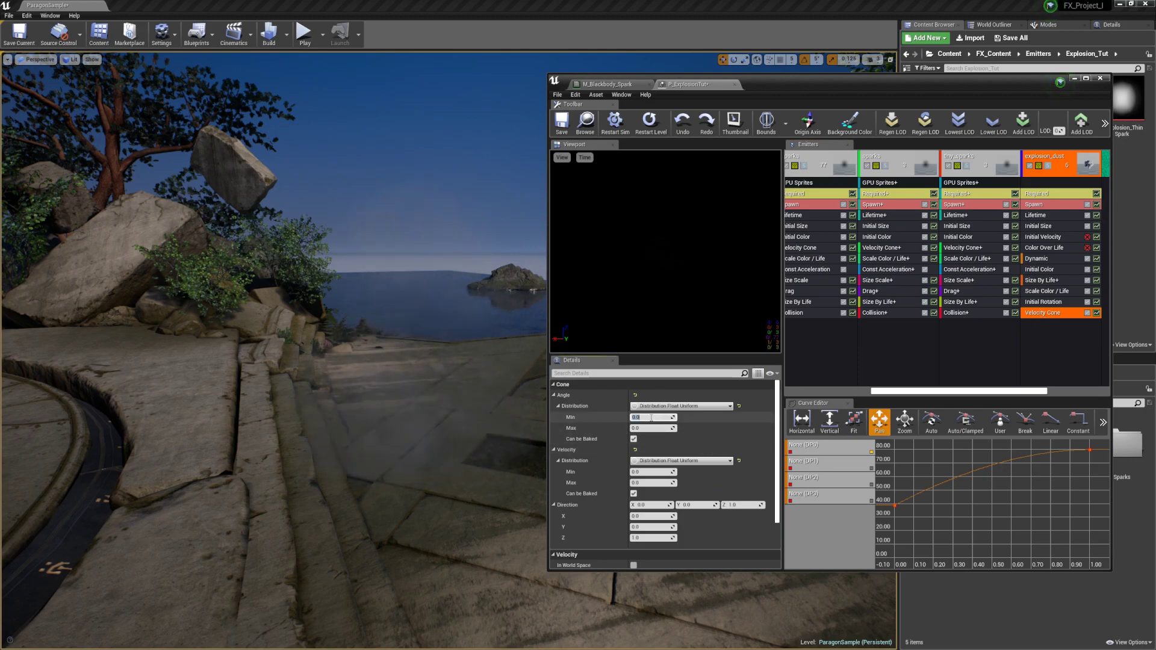
text(0.5)
key(Tab)
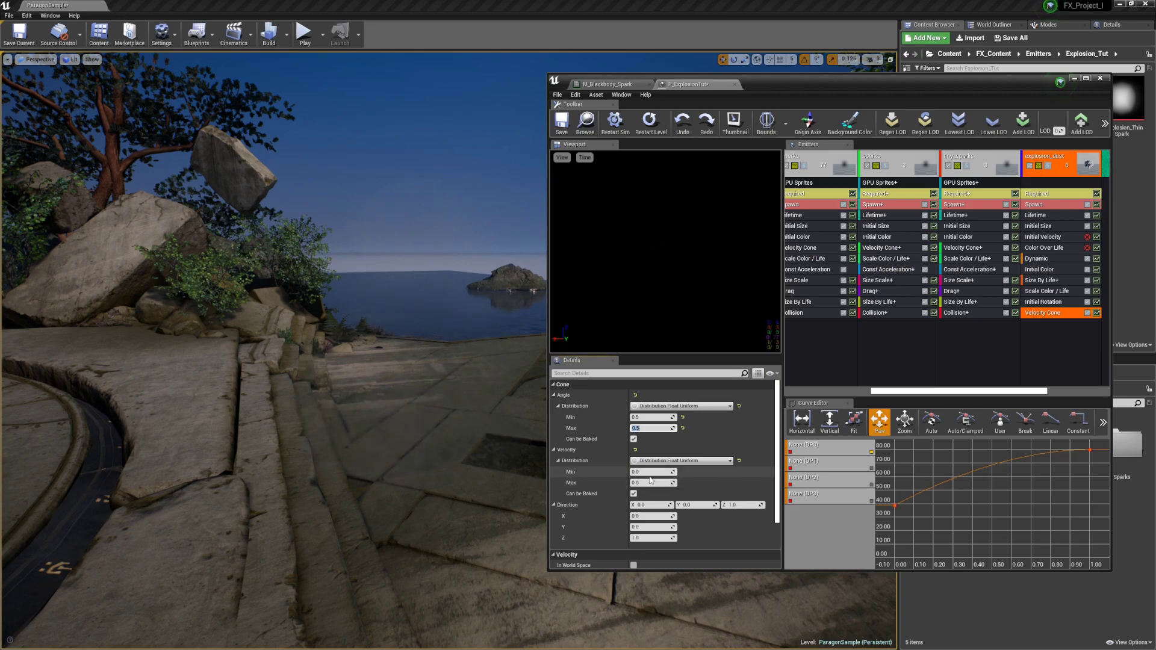
- Set the Velocity Cone's maximum angle to 0.5, enter its velocity range with a maximum of 45, and replay the effect
text(54)
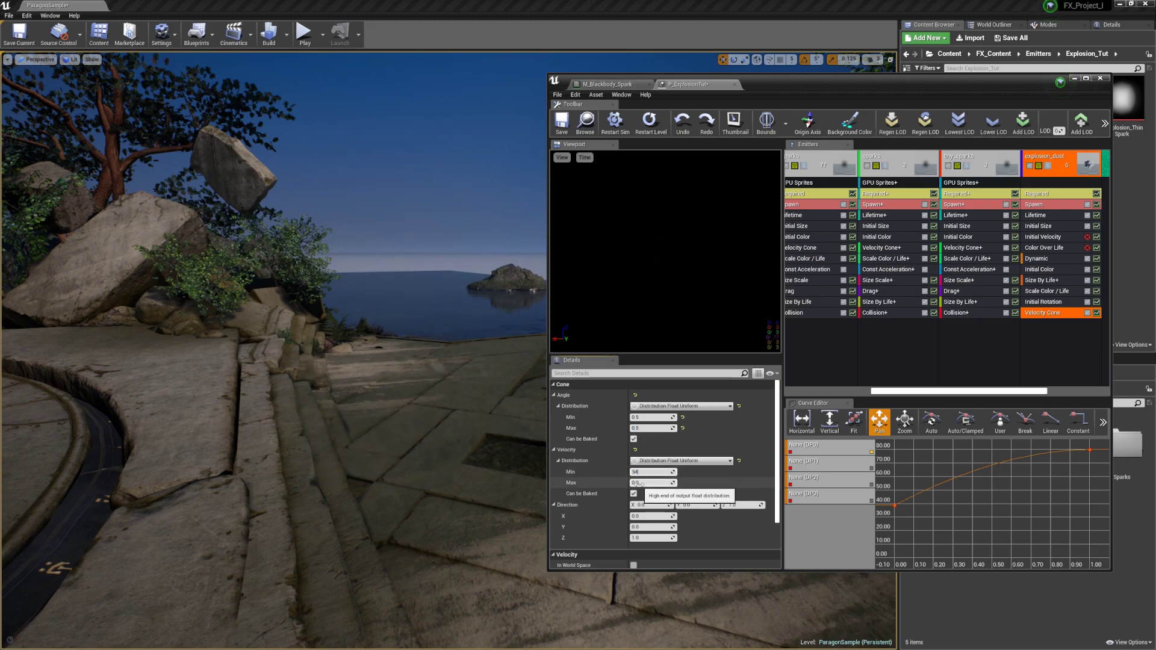
key(Tab)
text(45)
key(shift+Tab)
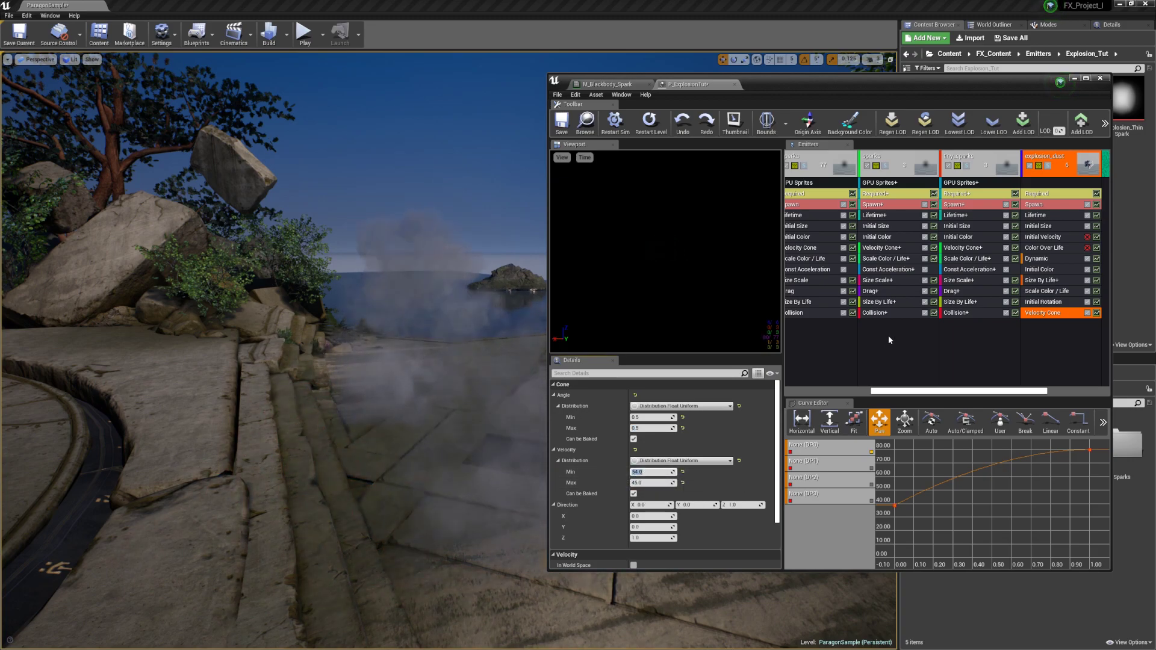
click(1070, 323)
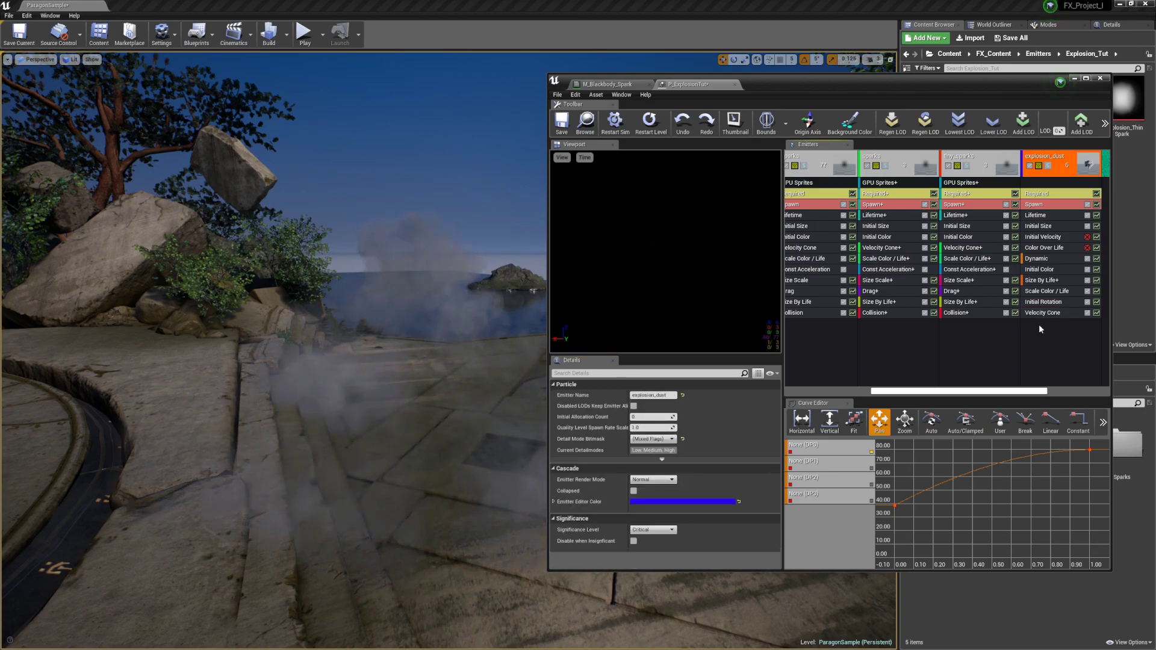
- Add a Drag module to explosion_dust and switch its drag coefficient to Distribution Float Uniform
right_click(1051, 325)
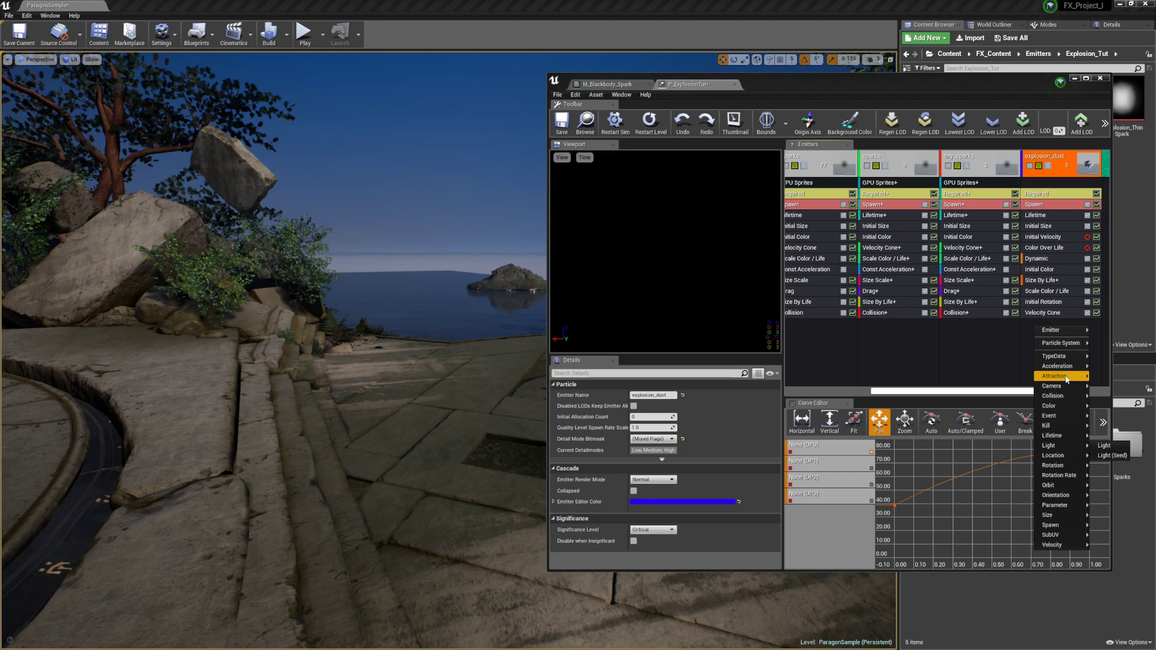
mouse_move(1065, 378)
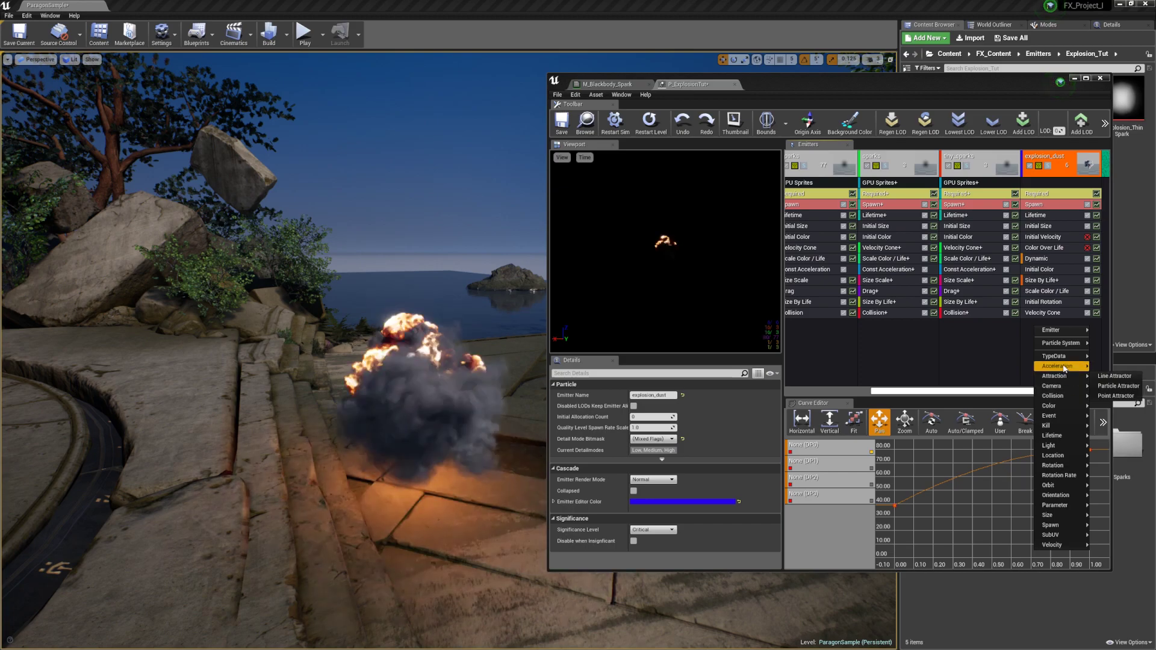
click(1115, 386)
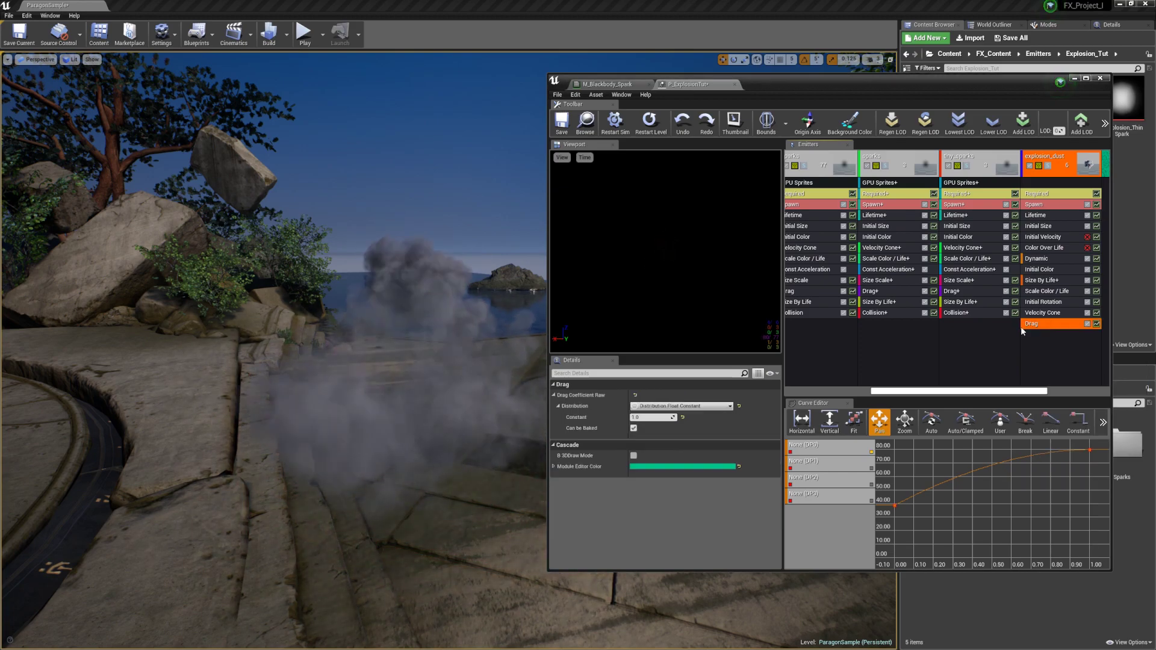
click(682, 406)
click(677, 453)
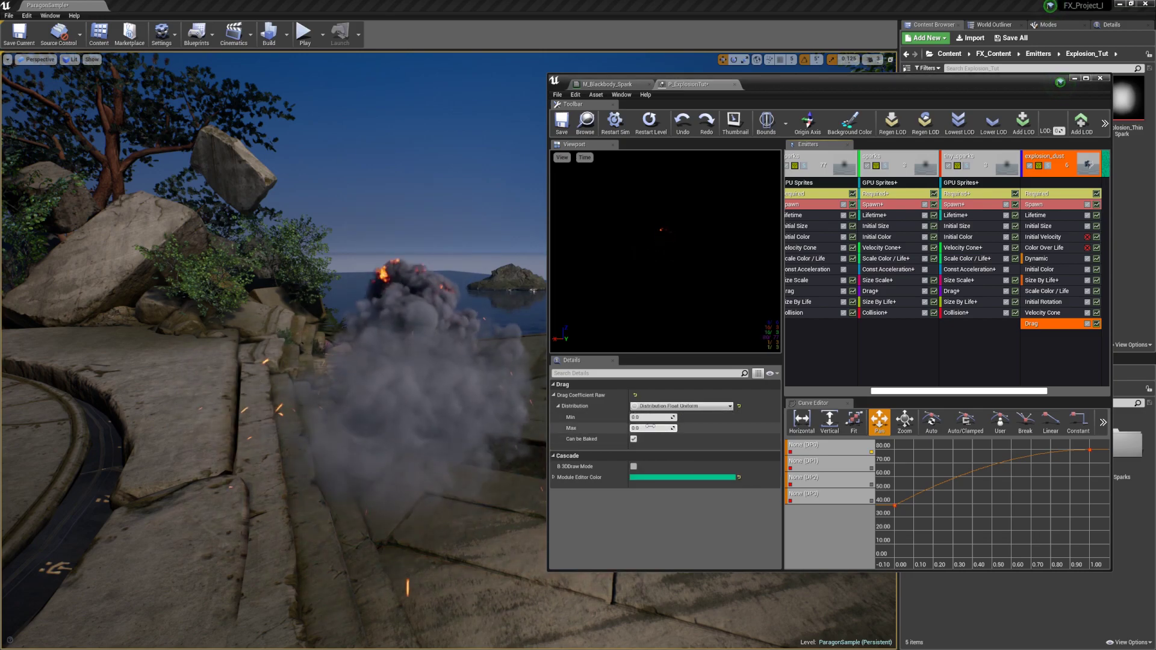
- Try a drag coefficient range of 4 to 5 on explosion_dust
click(648, 417)
text(4)
click(649, 429)
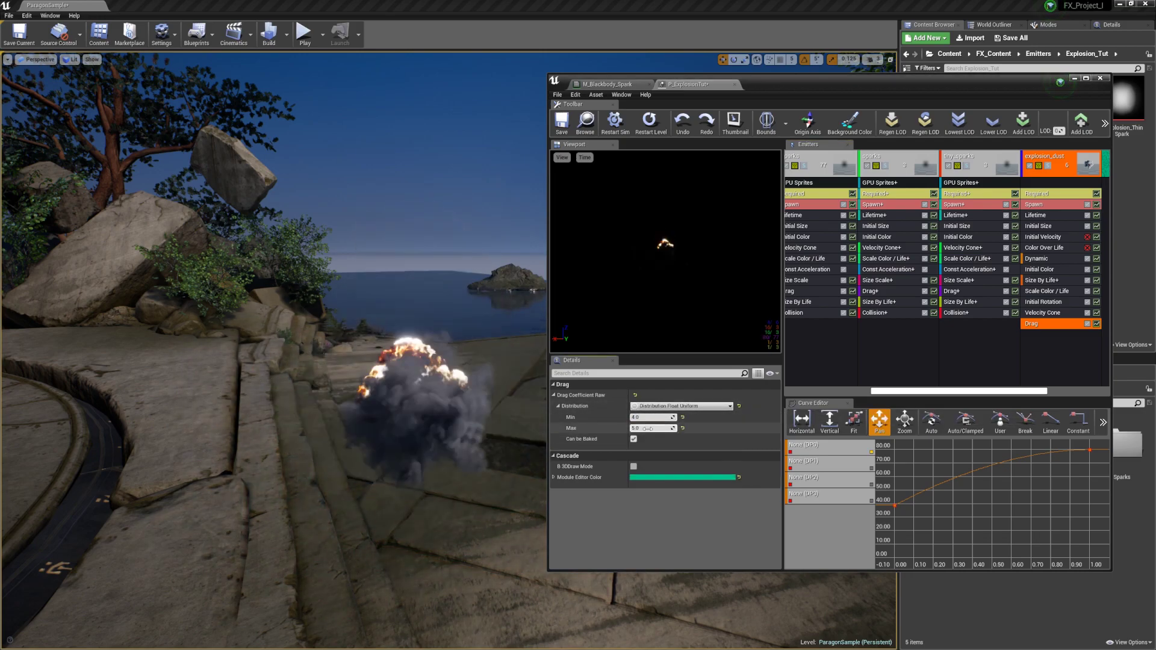
text(5)
key(Return)
- Set explosion_dust's drag coefficient to a maximum of 3 and a minimum of 2, and replay the effect
text(3)
key(Return)
click(644, 418)
text(2)
key(Return)
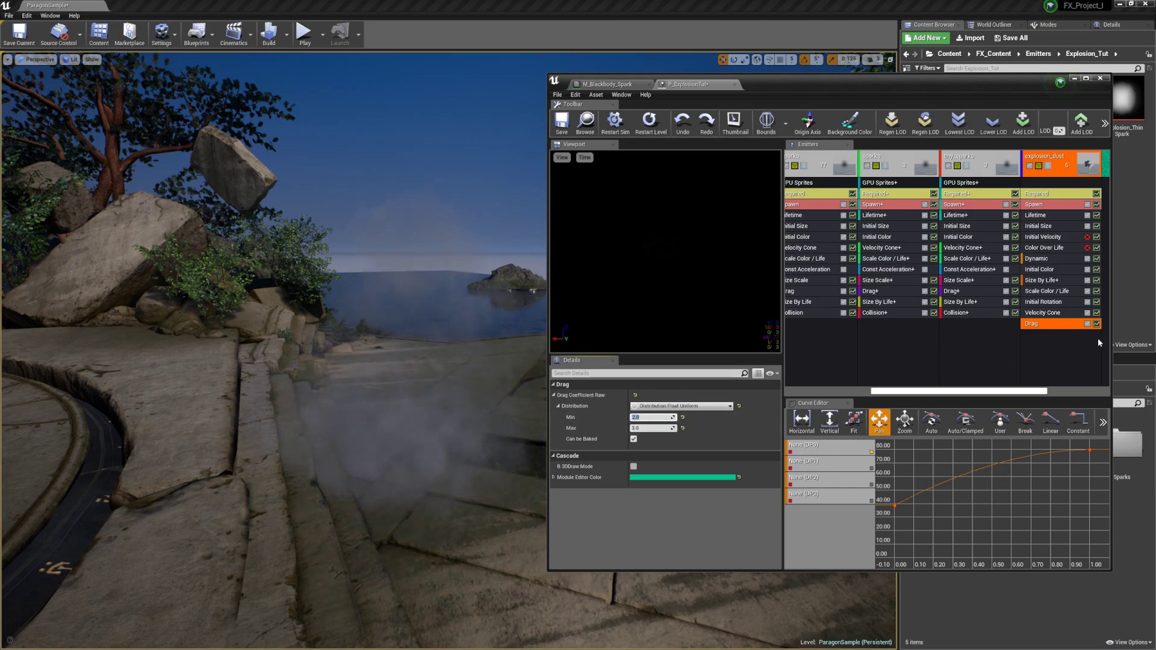
click(1062, 347)
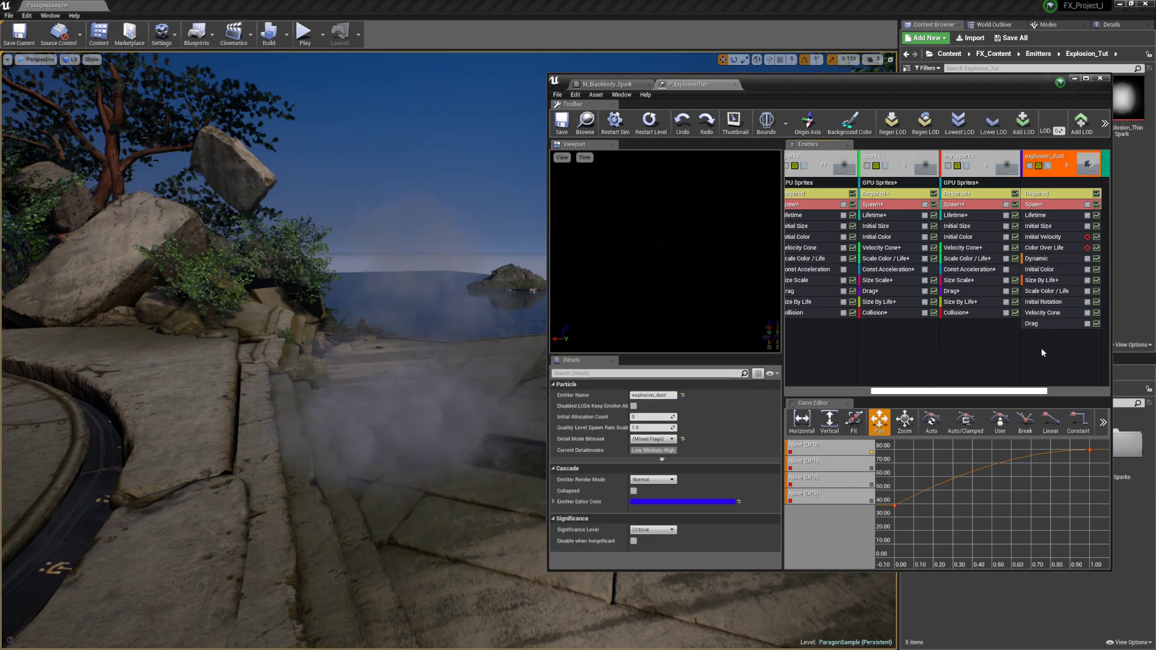
- Shorten explosion_dust's Lifetime range, with a minimum of 1.1 and a lower maximum, and replay the effect
click(1049, 215)
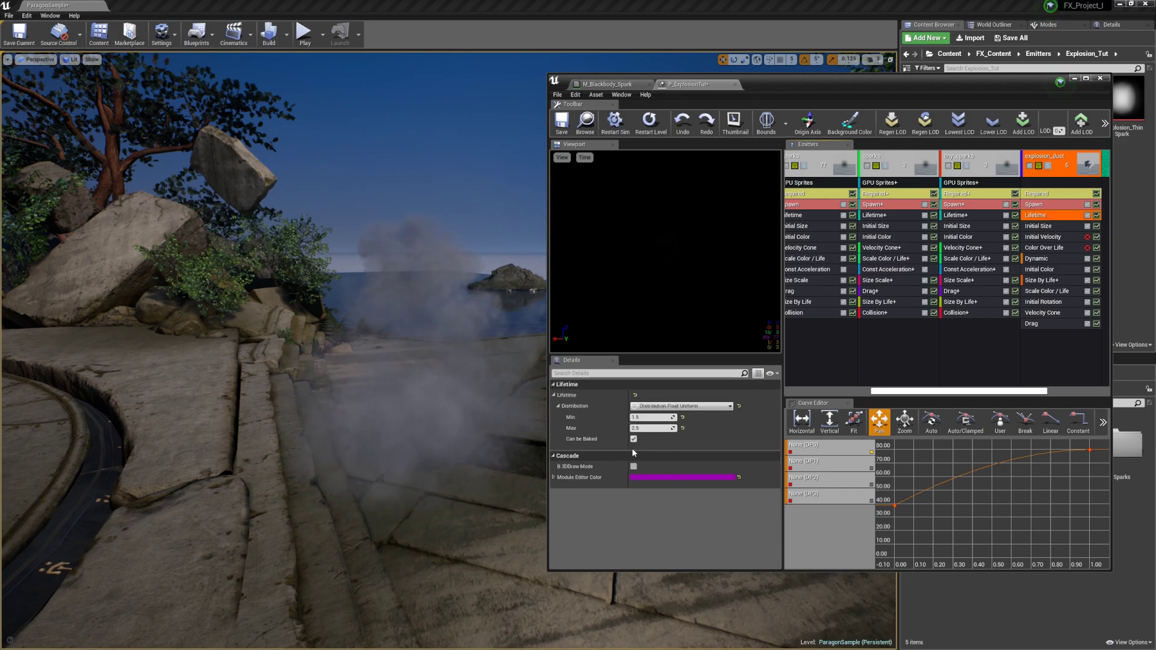
click(645, 418)
key(Tab)
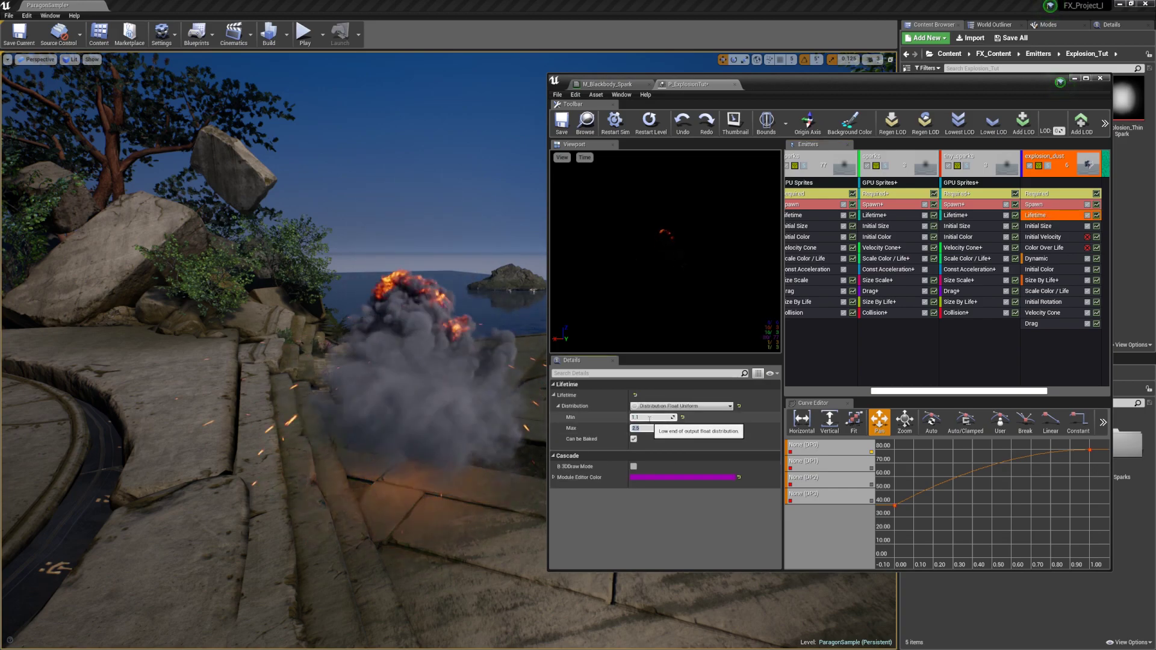
text(1)
key(Return)
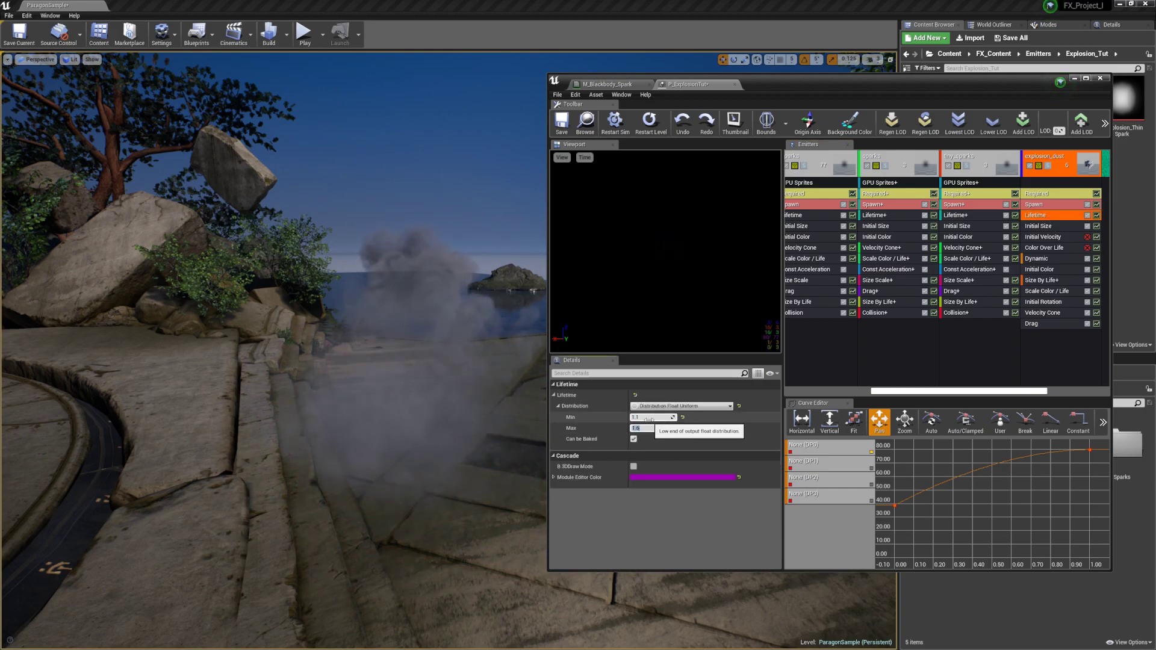
click(1036, 347)
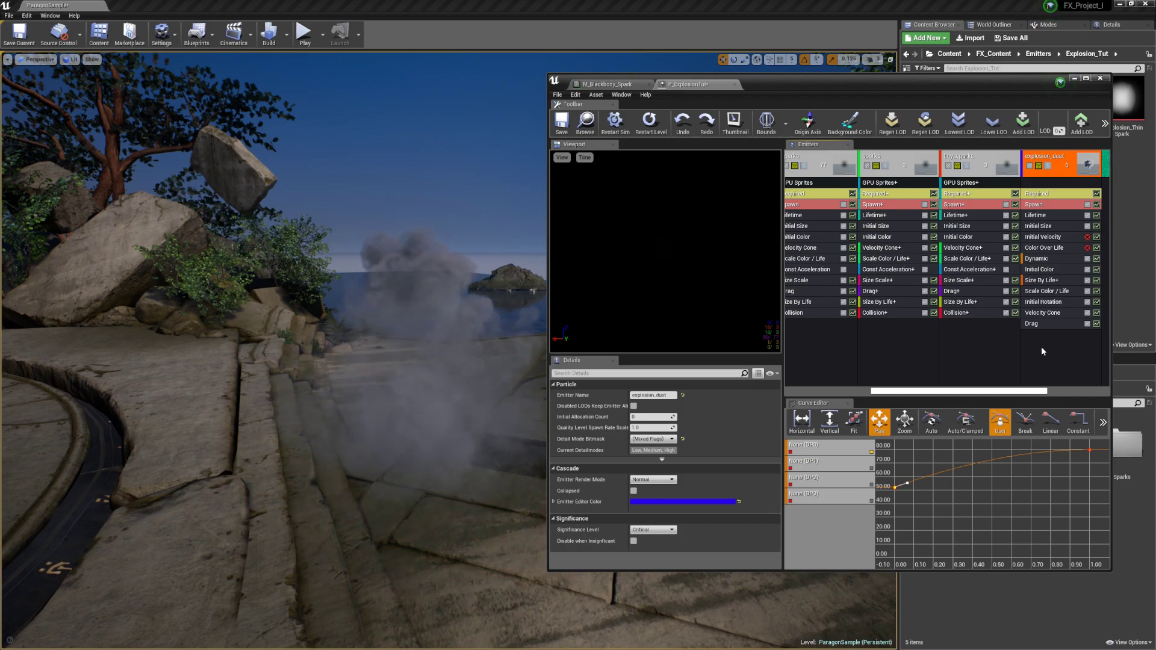
- Set explosion_dust's Lifetime range to a minimum of 1.6 and a maximum of 2, and replay the effect
click(968, 349)
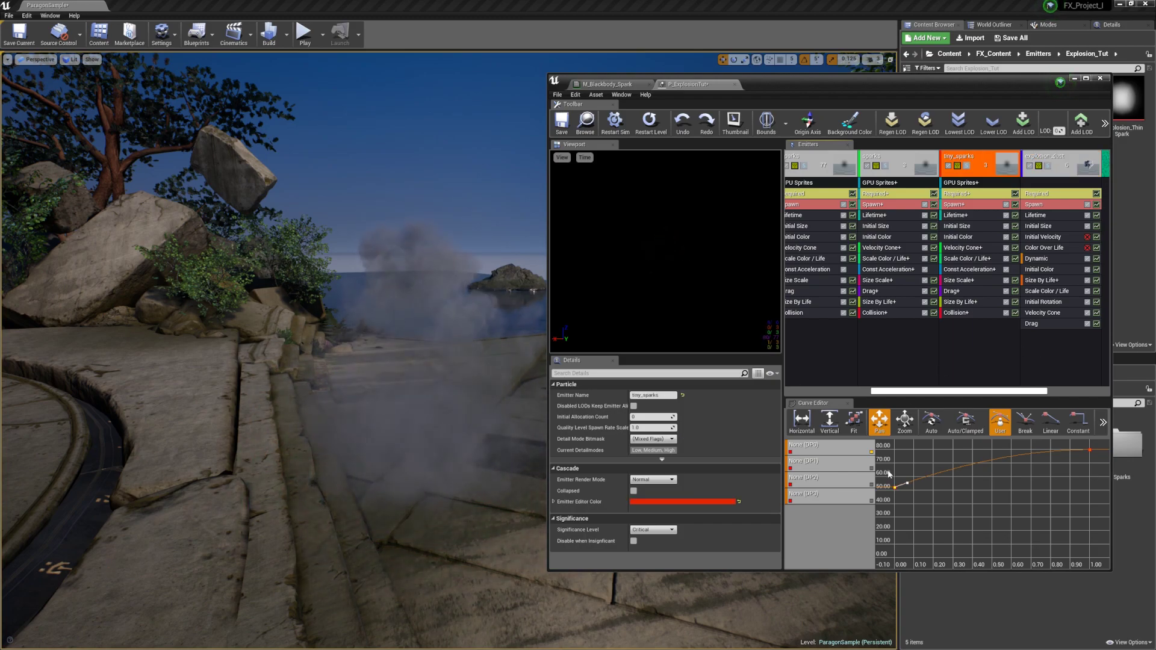
click(1037, 215)
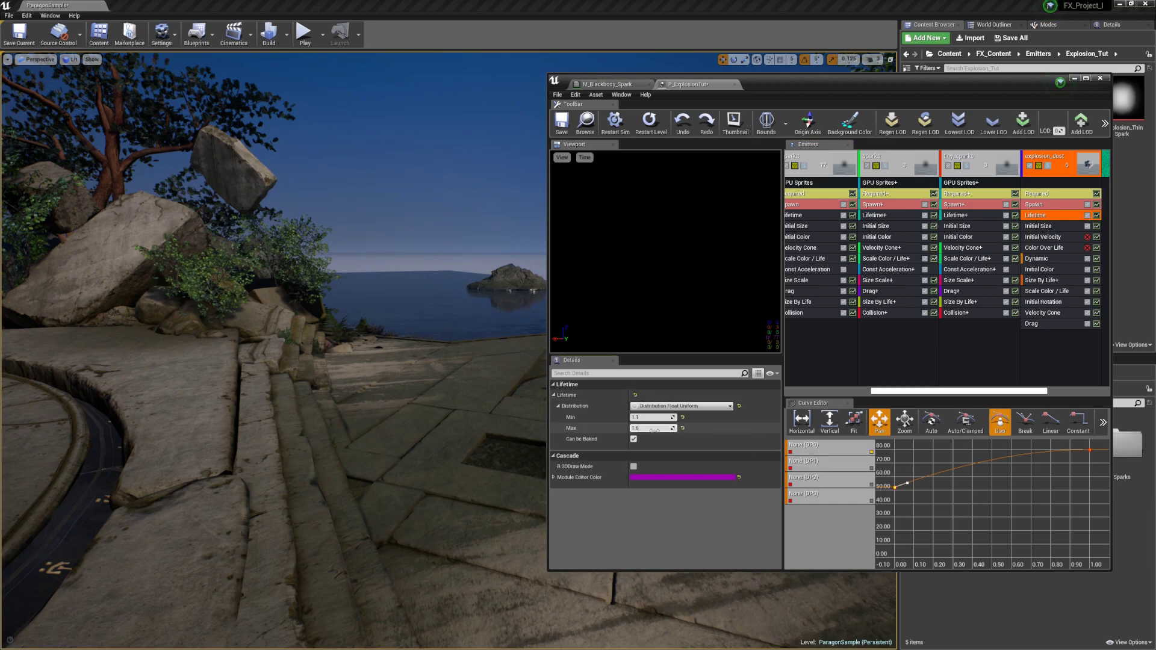
text(1)
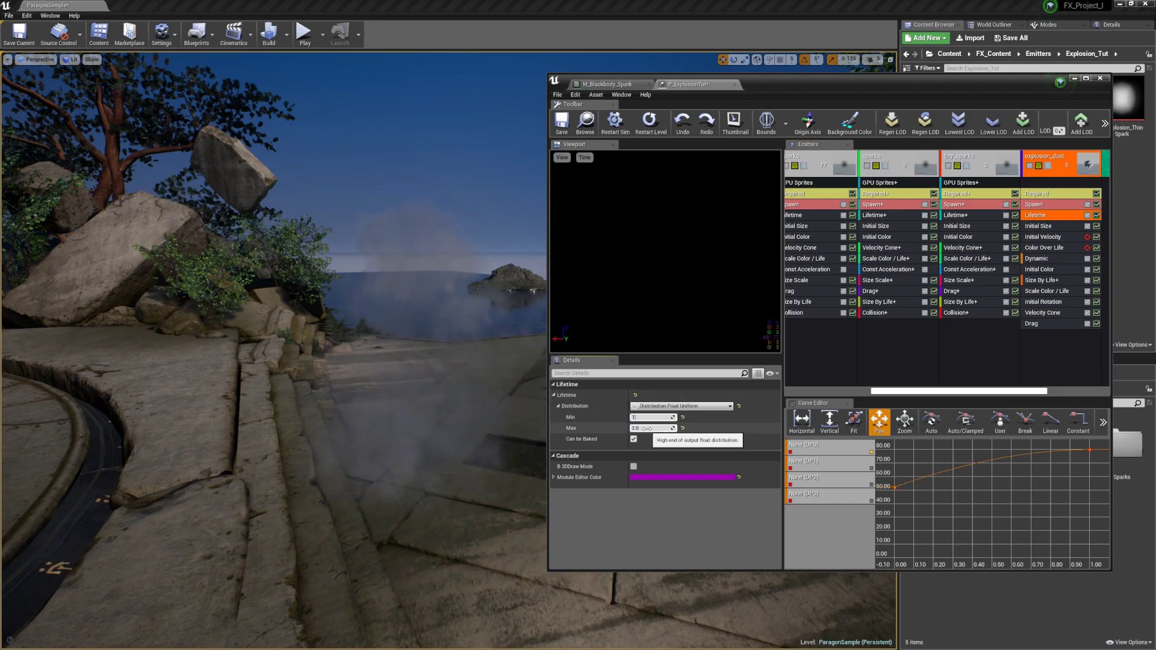
text(.6)
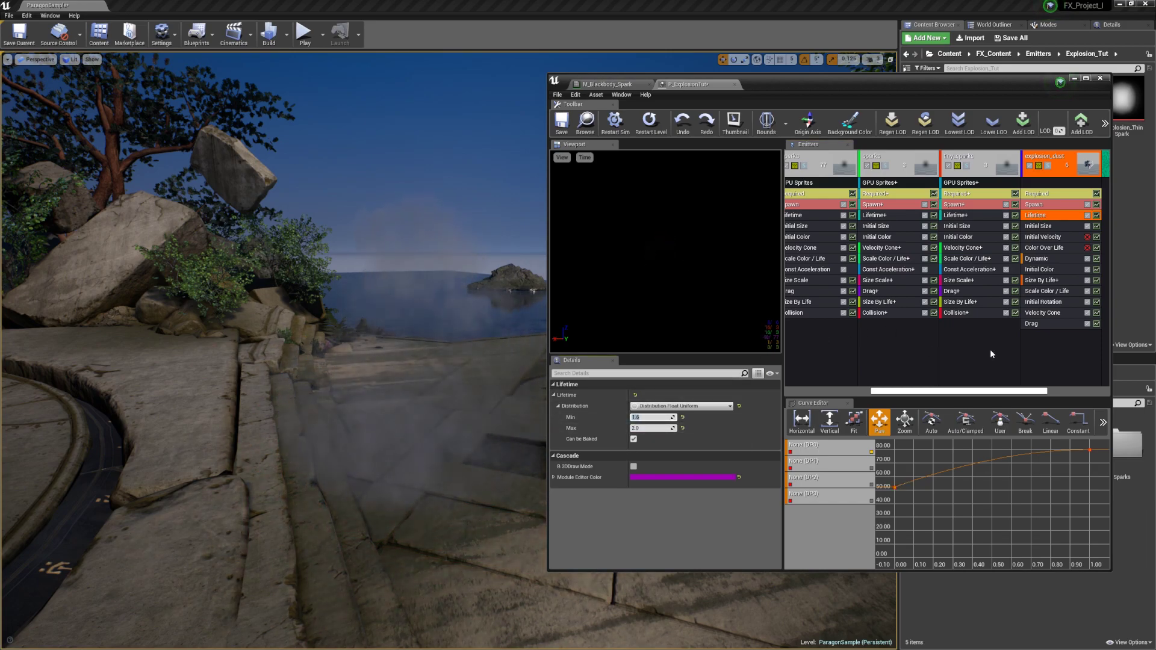
click(1034, 339)
- Check explosion_dust's burst settings in its Spawn module, replay the effect, and view the explosion from another side of the level
click(1036, 205)
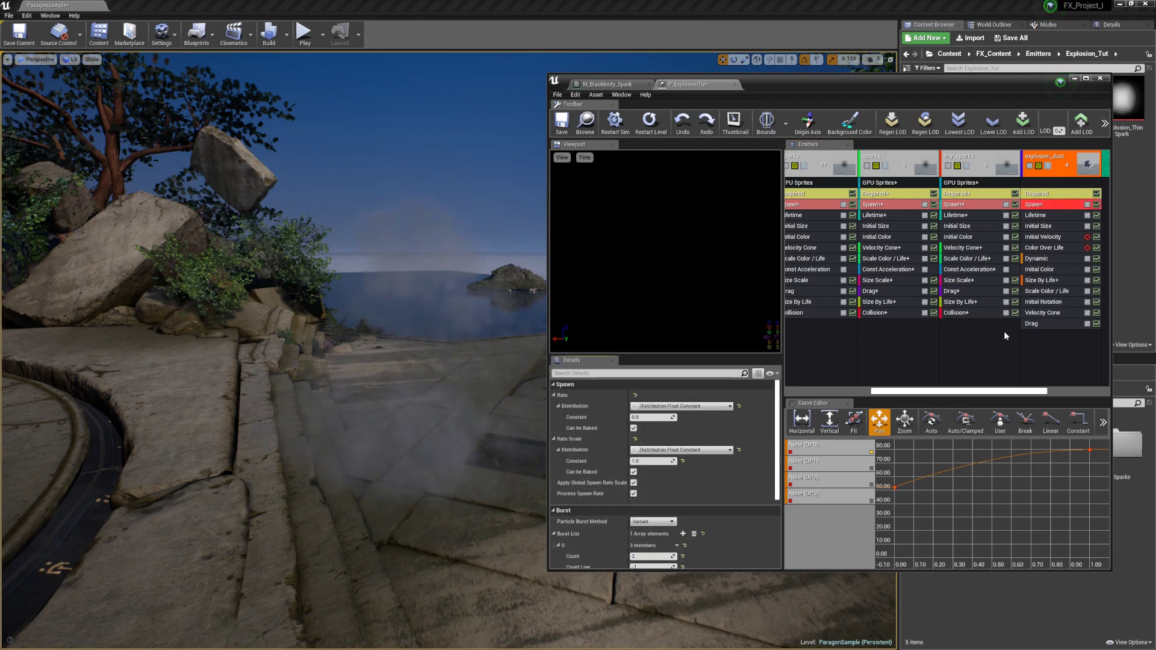
click(1042, 335)
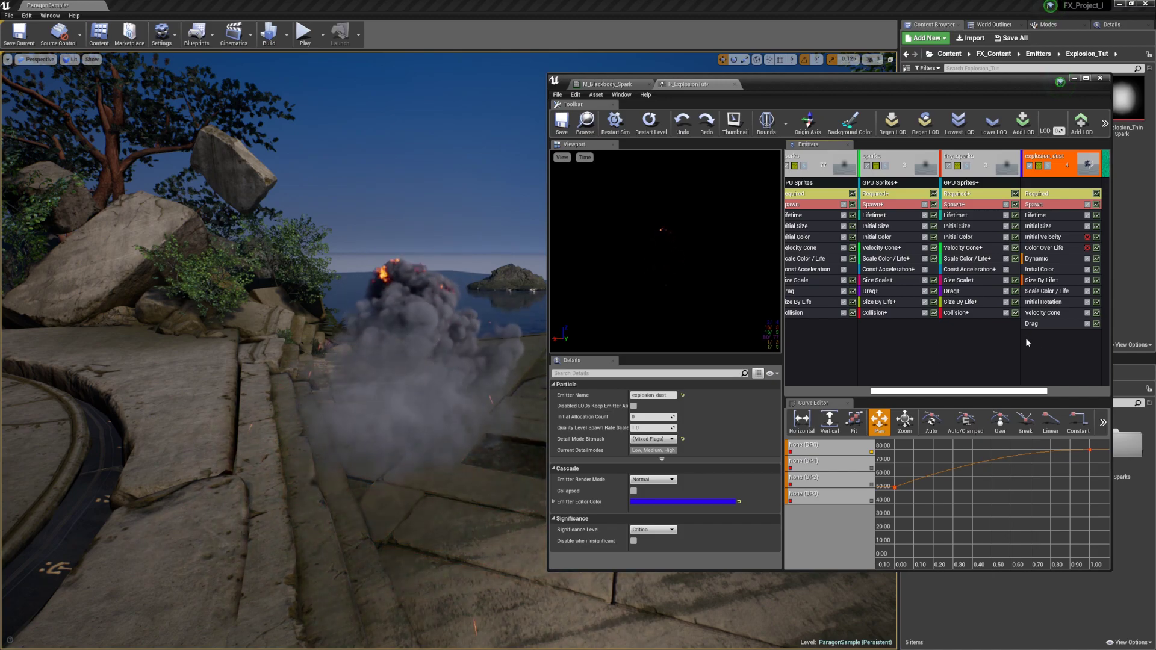
right_drag(386, 359, 386, 359)
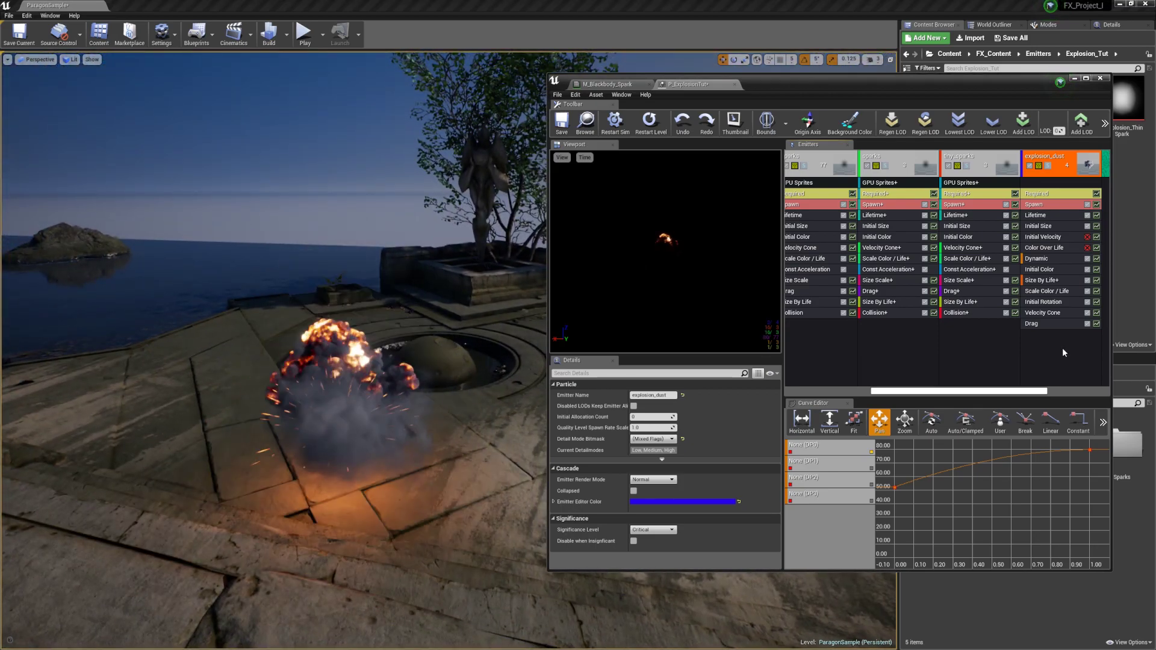
- Shorten explosion_dust's Lifetime range by lowering its minimum below 1, and replay the explosion
click(1037, 215)
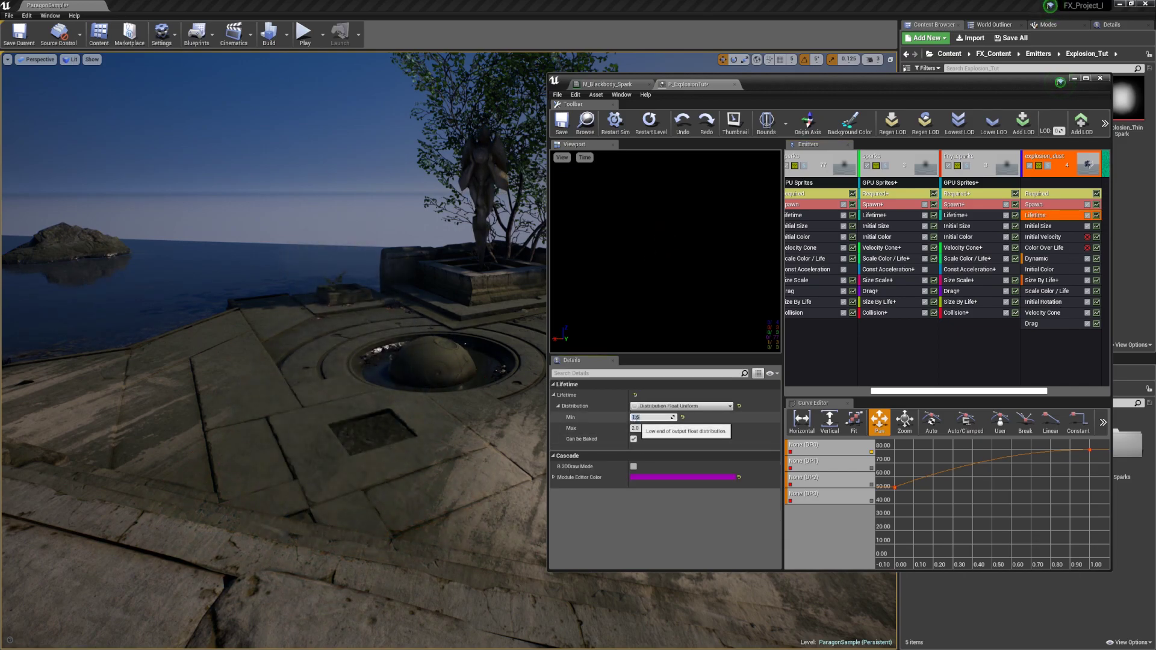
text(1.2)
key(Return)
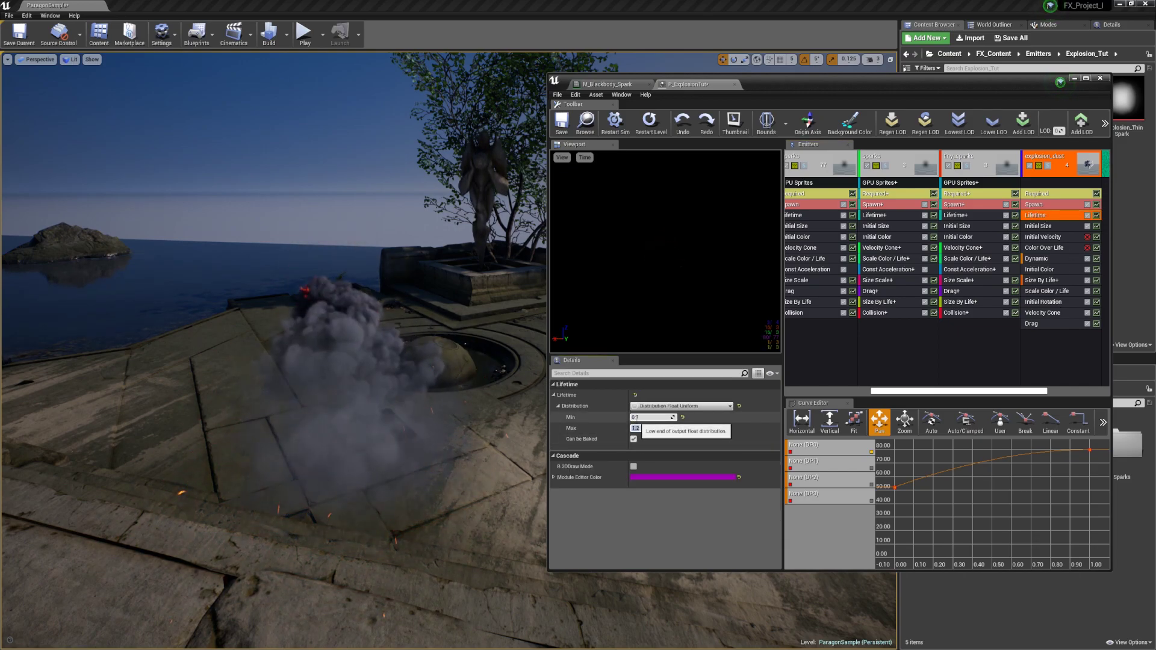
click(1061, 348)
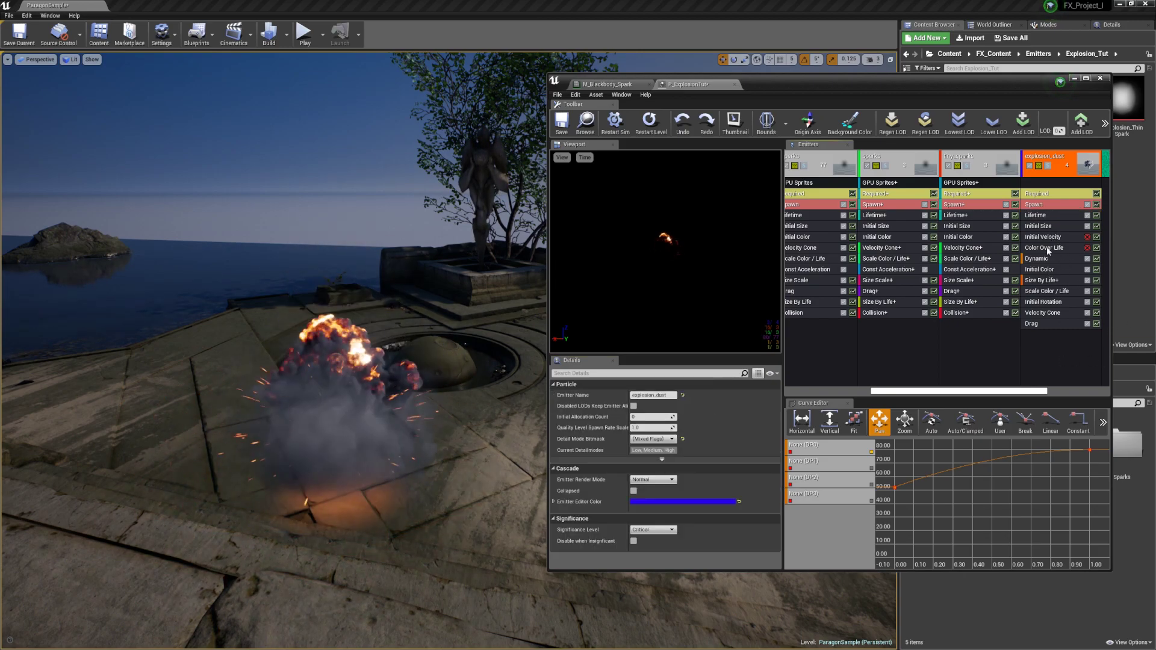
- Try a darker gray start color in explosion_dust's Initial Color, cancel it, lower the start alpha, and replay the effect
click(1049, 271)
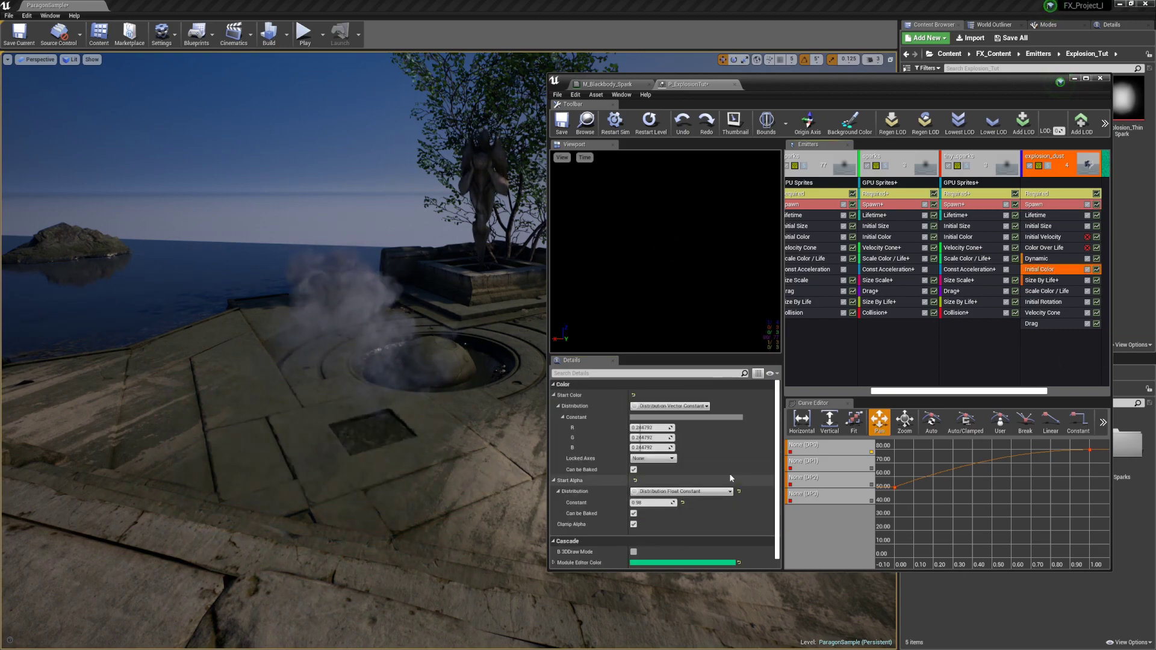
click(678, 417)
drag(816, 526, 816, 517)
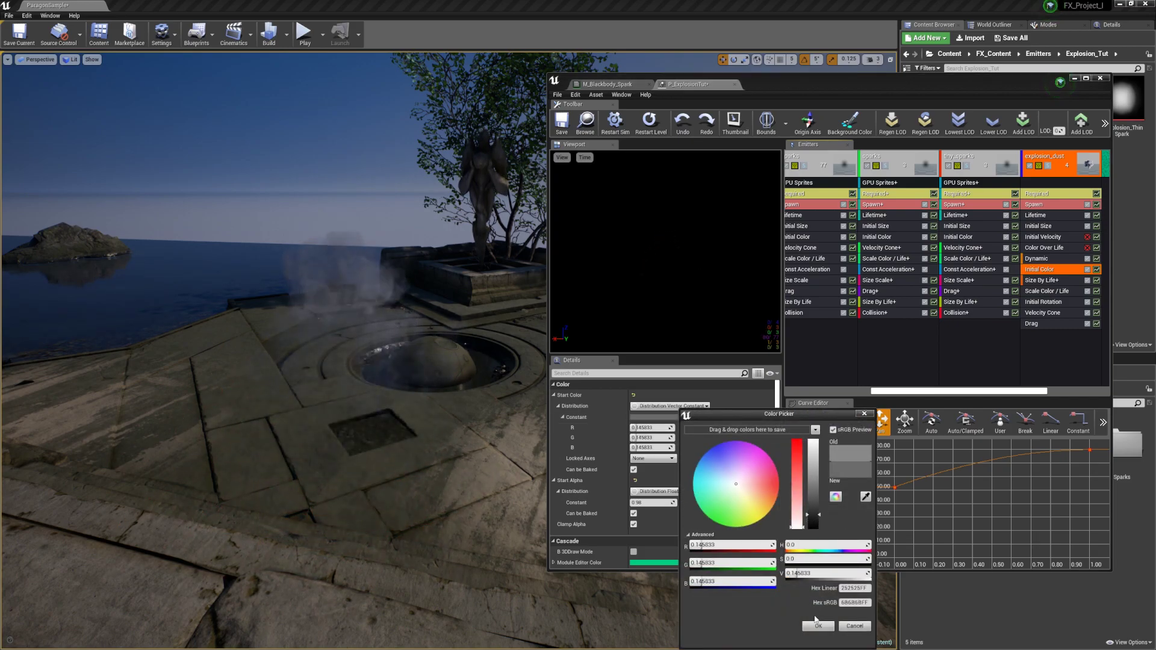
click(854, 627)
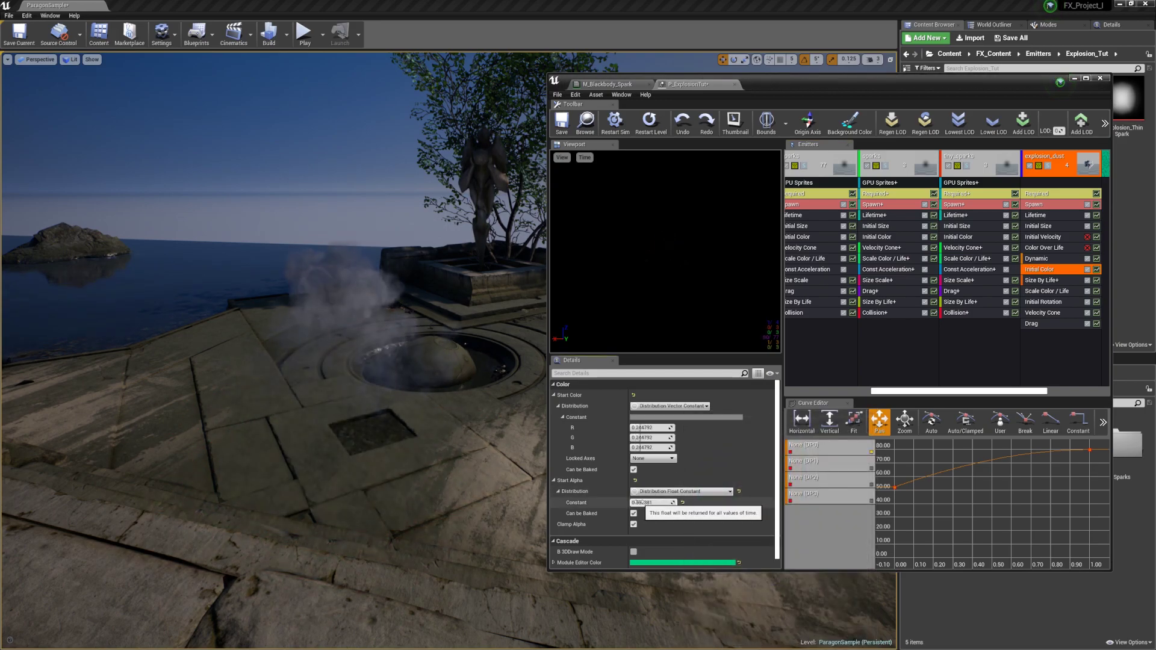
click(1045, 343)
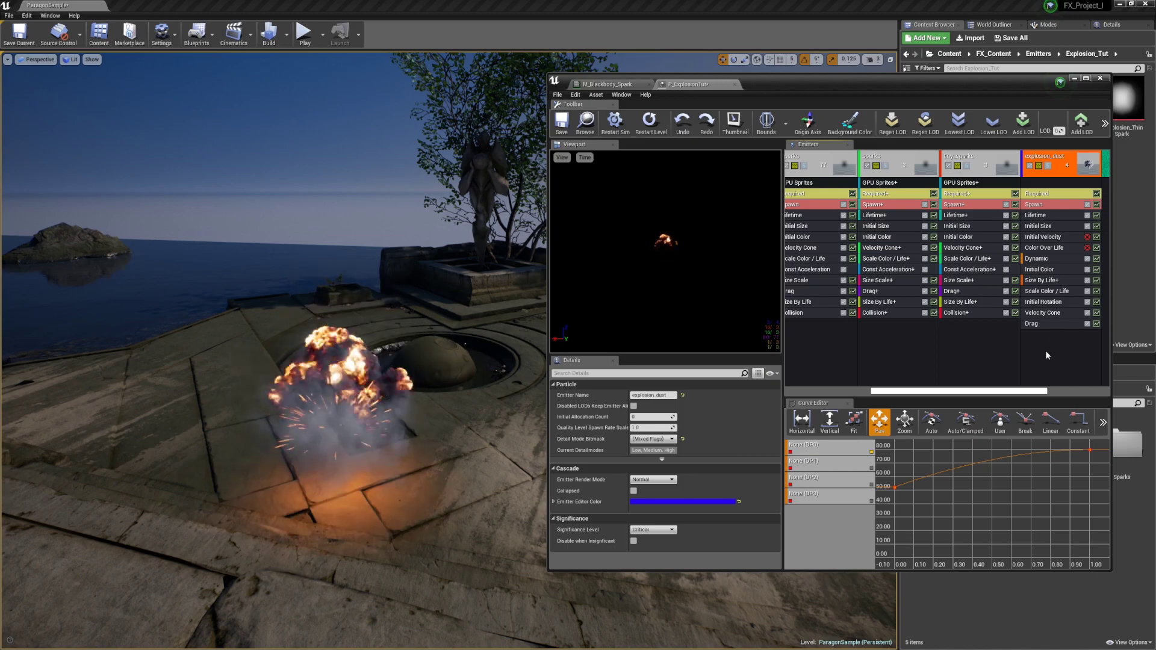
- Raise the plotted curve's last key at time 1.00 to about 90 and view the replayed explosion from another angle
drag(1091, 450, 1092, 442)
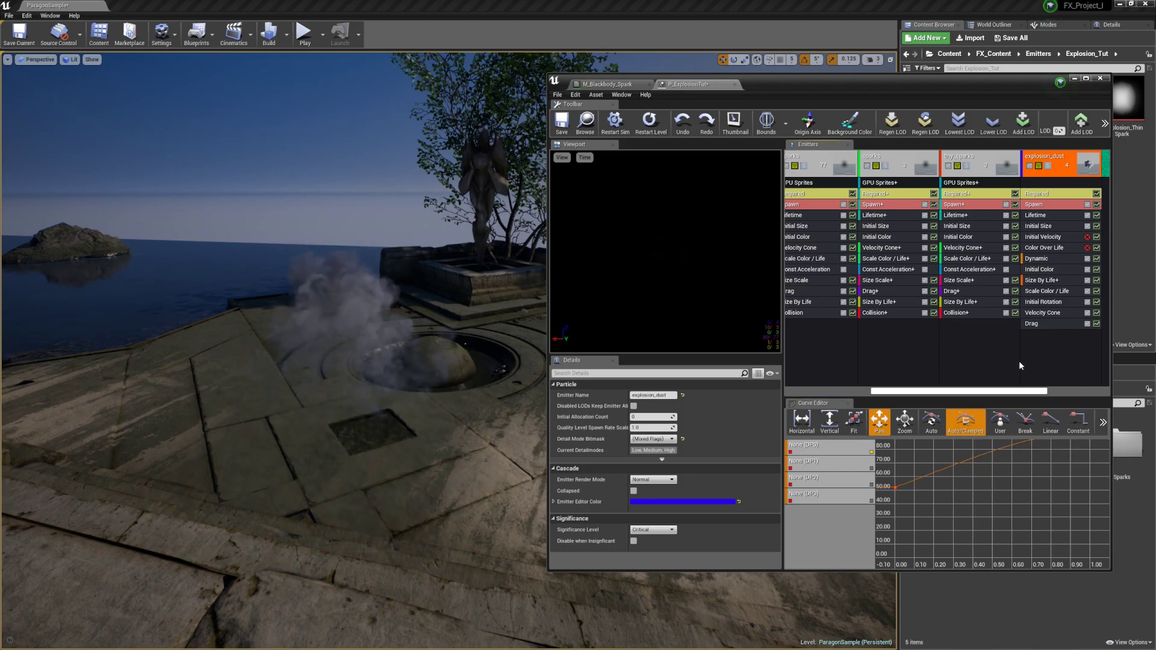
click(1038, 474)
drag(1003, 476, 1007, 527)
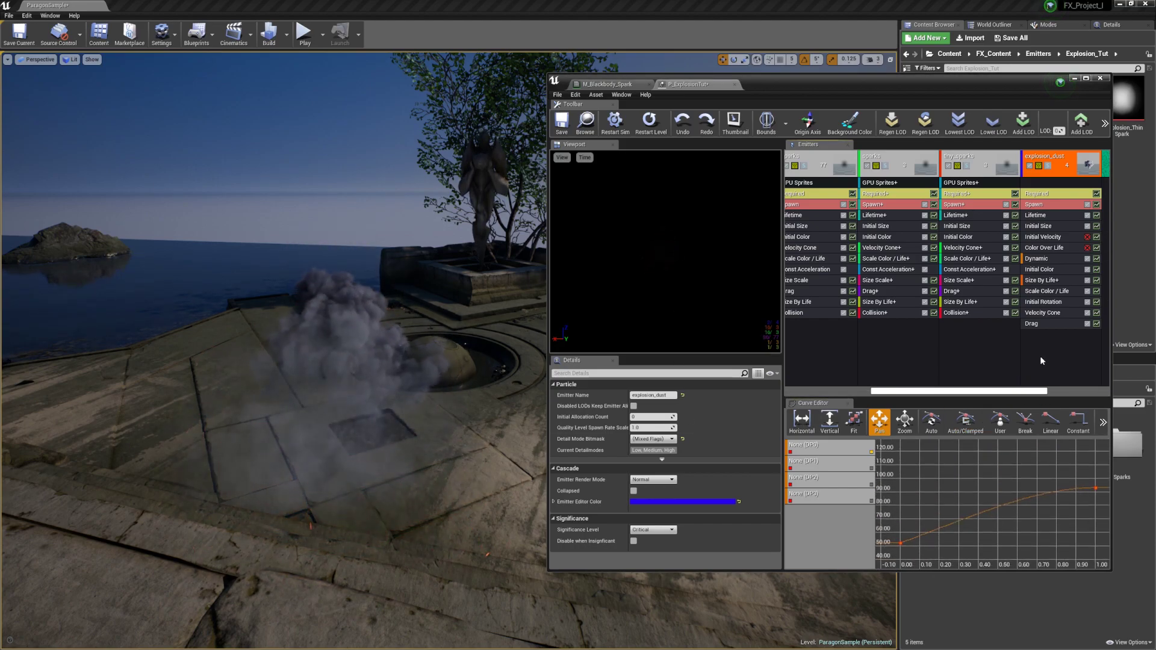
right_drag(413, 415, 558, 504)
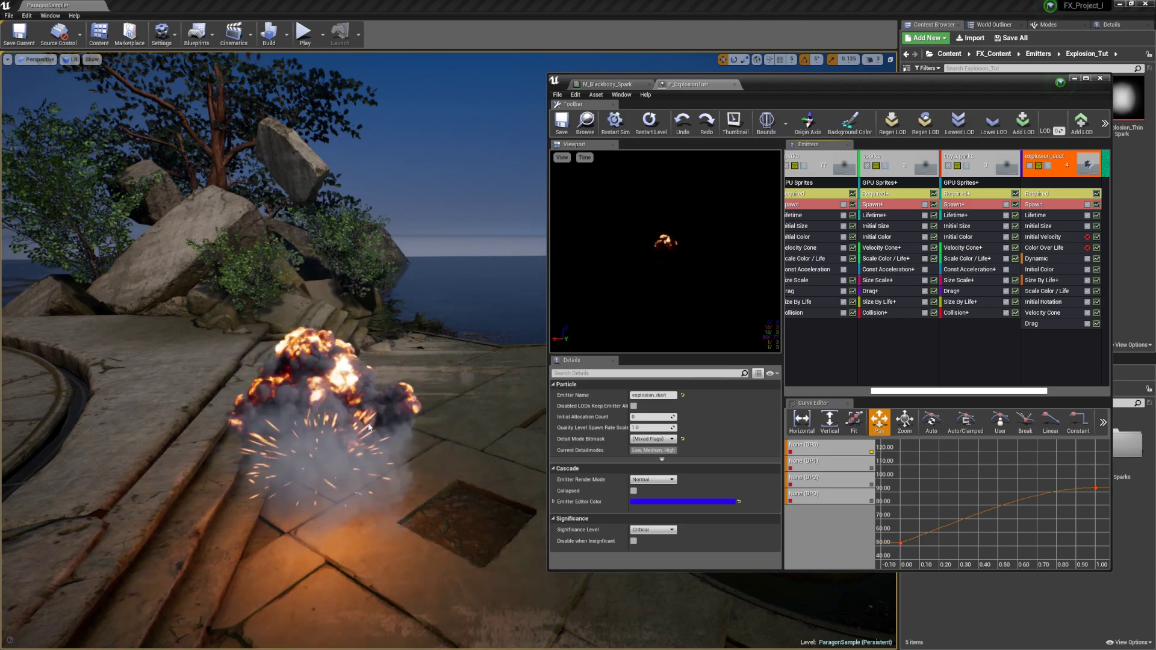
- Reduce both the maximum and minimum Start Size in explosion_dust's Initial Size on all axes, and replay the explosion
click(1041, 226)
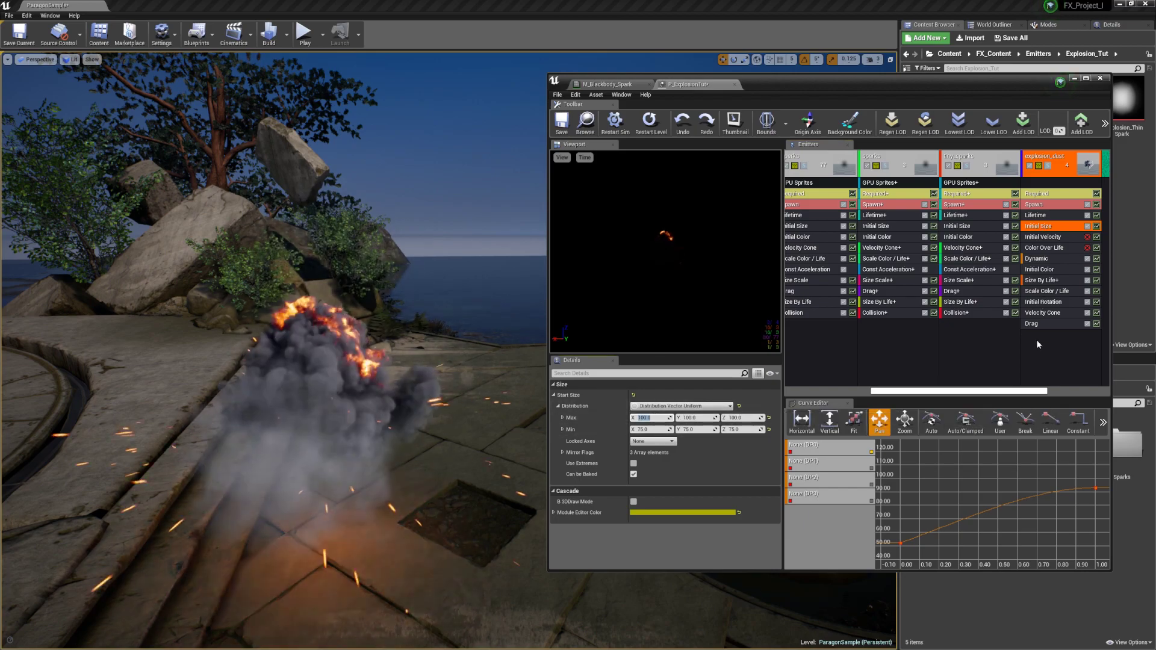
click(1053, 343)
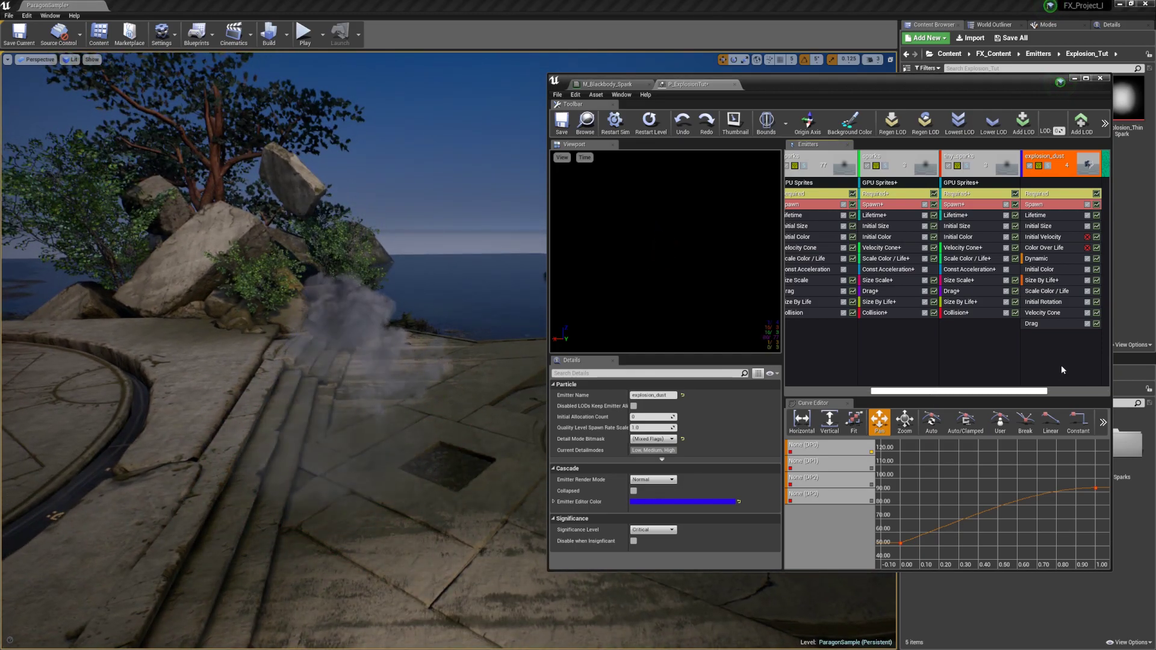
click(1042, 226)
click(646, 417)
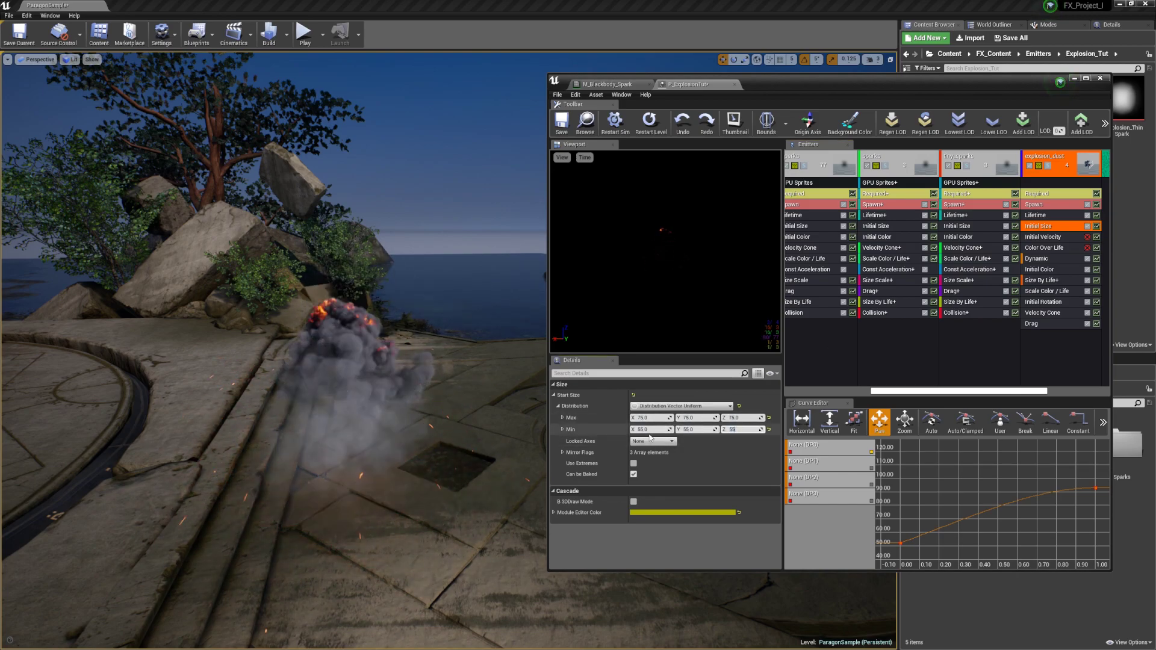
click(1076, 365)
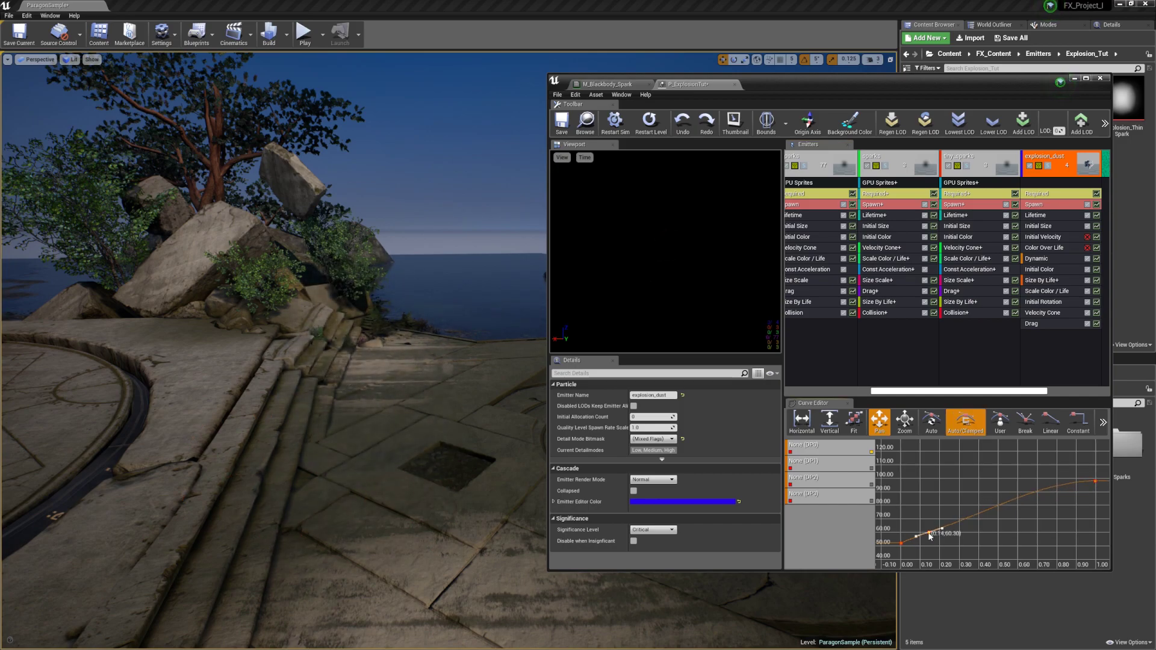
- Shape the plotted curve with an intermediate key at about time 0.20 and value 70, replaying the effect to check the growth
click(934, 544)
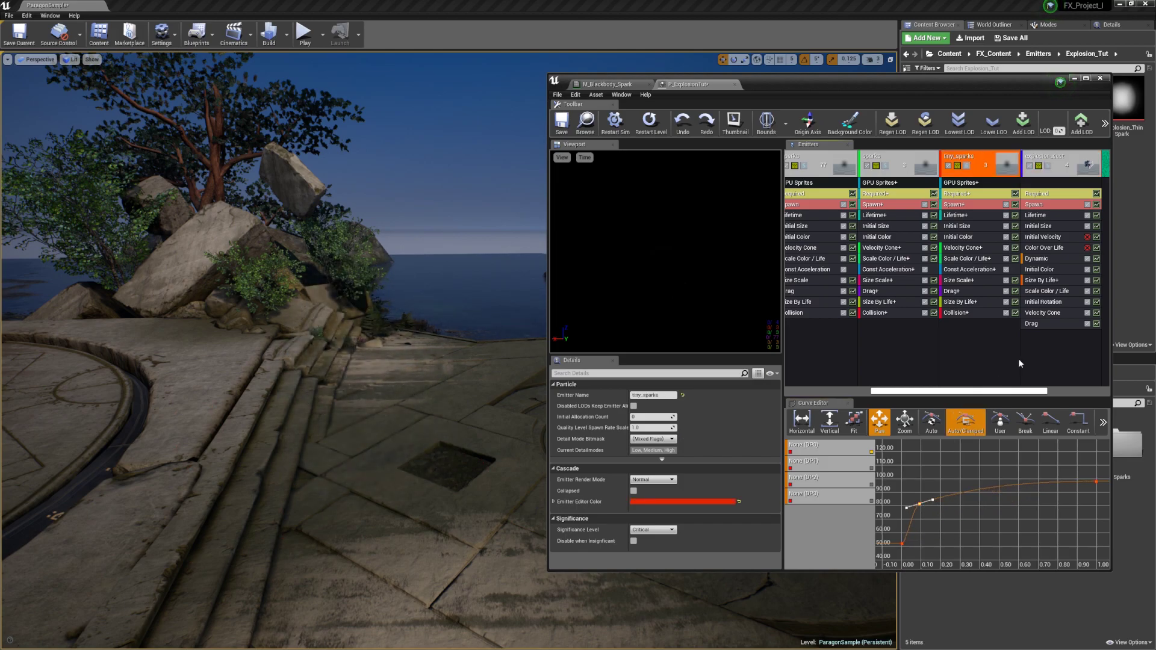
click(963, 515)
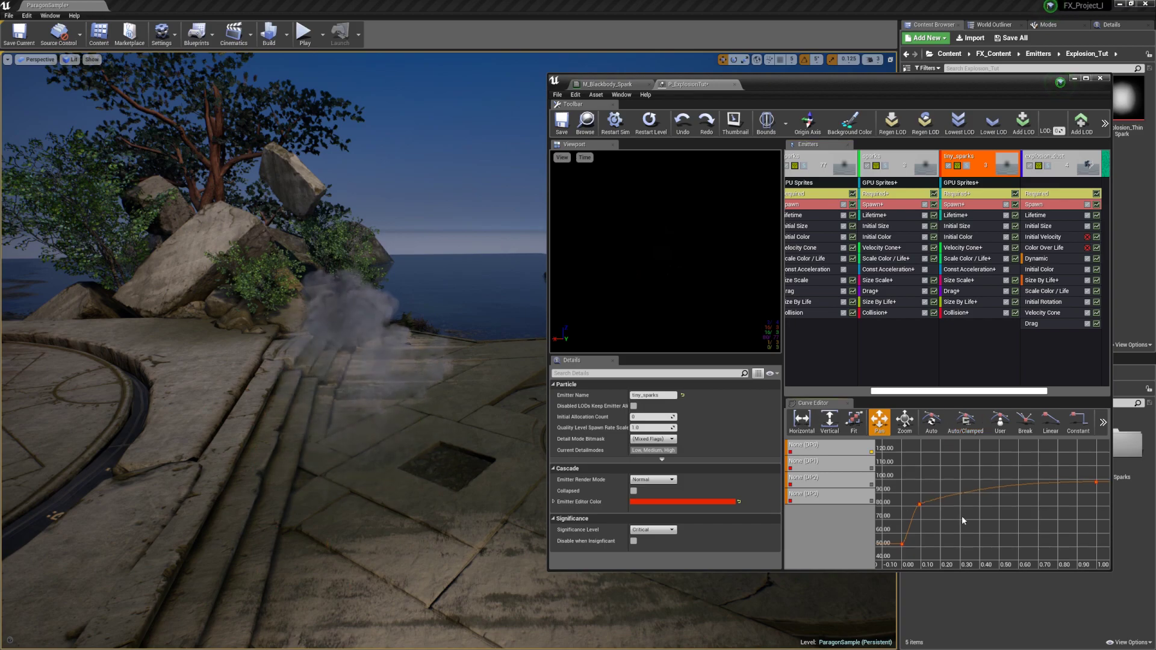
drag(920, 505, 943, 508)
click(1059, 364)
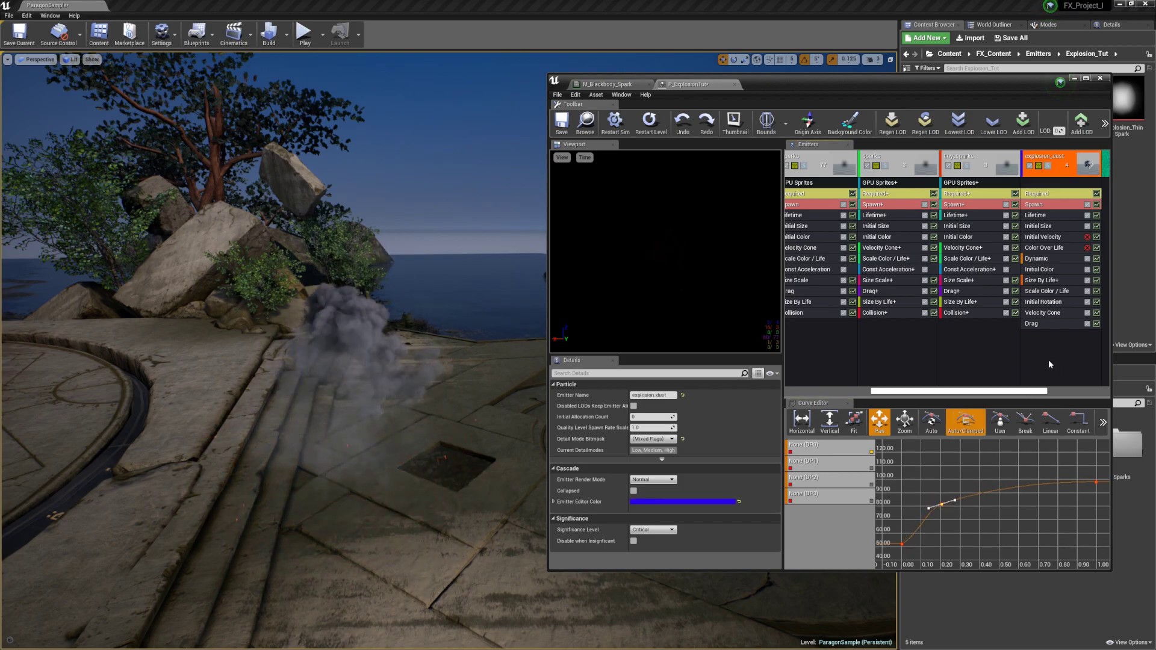
click(978, 536)
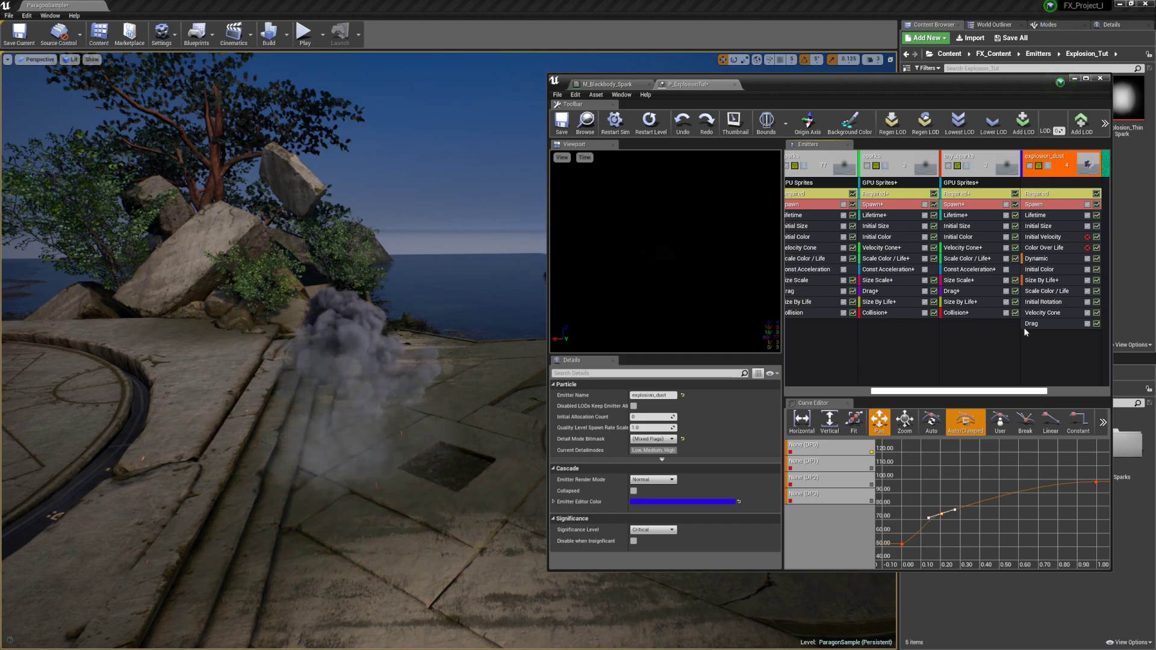
- Move the explosion_dust emitter ahead of the sparks emitters in the emitter order, and replay the explosion
drag(991, 392, 965, 391)
key(Left)
key(Left)
key(Left)
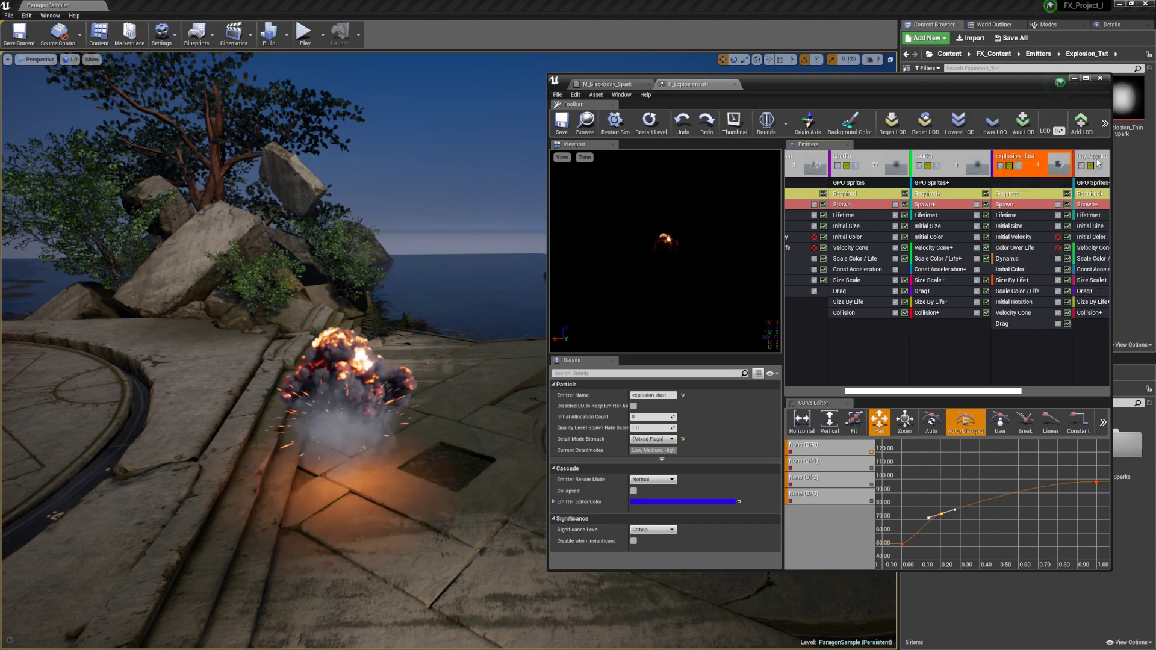
click(955, 348)
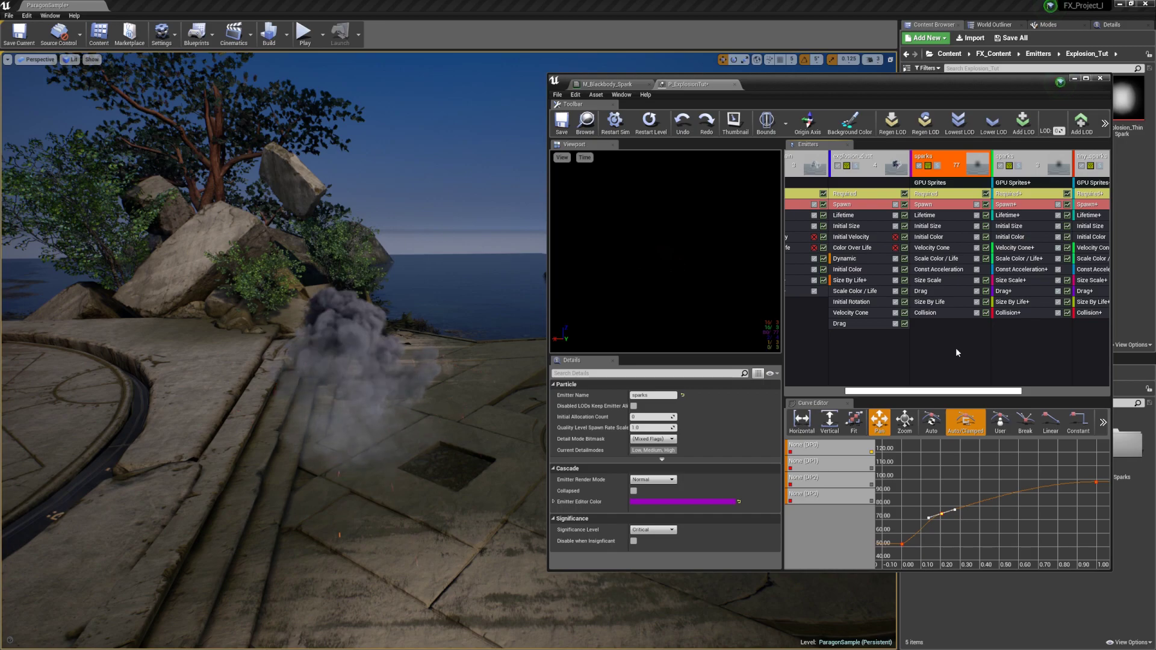
- Select the large particle sheet around the explosion in the level and delete it
right_drag(424, 346, 350, 340)
click(424, 340)
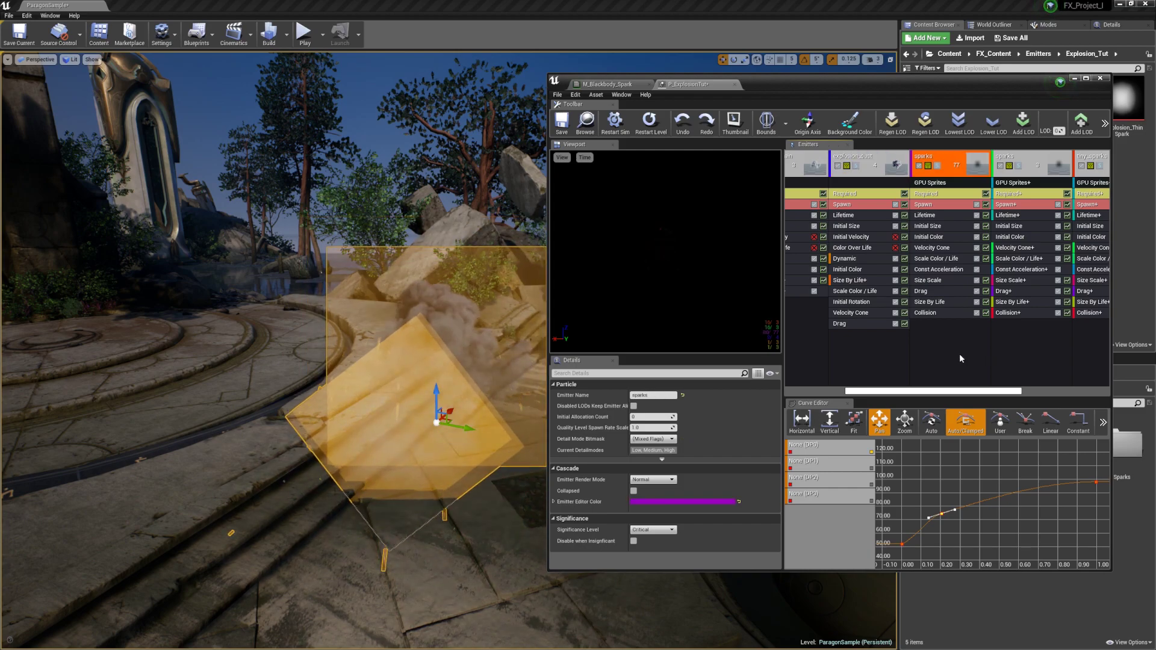
right_drag(424, 343, 446, 350)
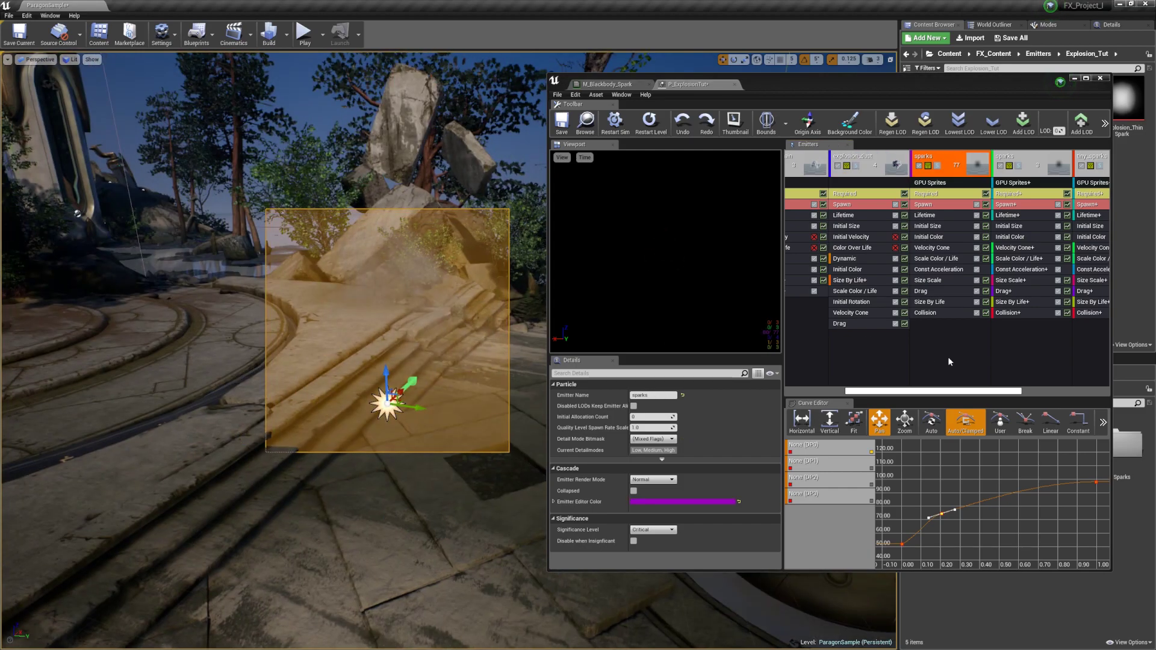
key(Delete)
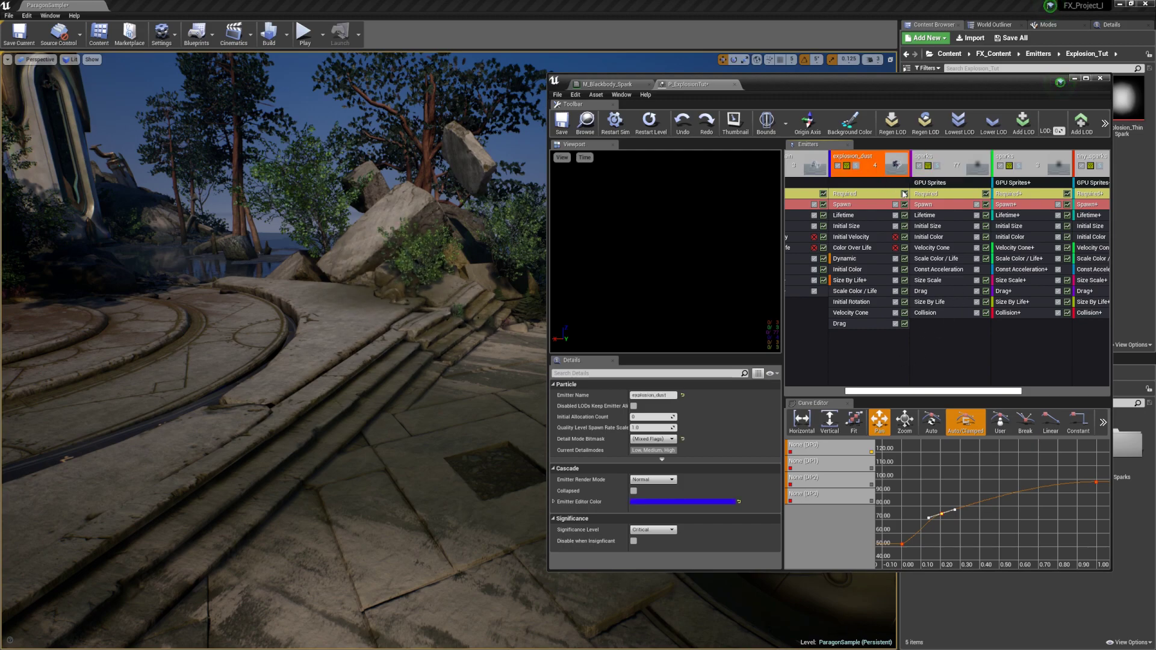
- Duplicate the explosion_dust emitter and rename the copy explosion_dust2
right_click(880, 169)
mouse_move(910, 174)
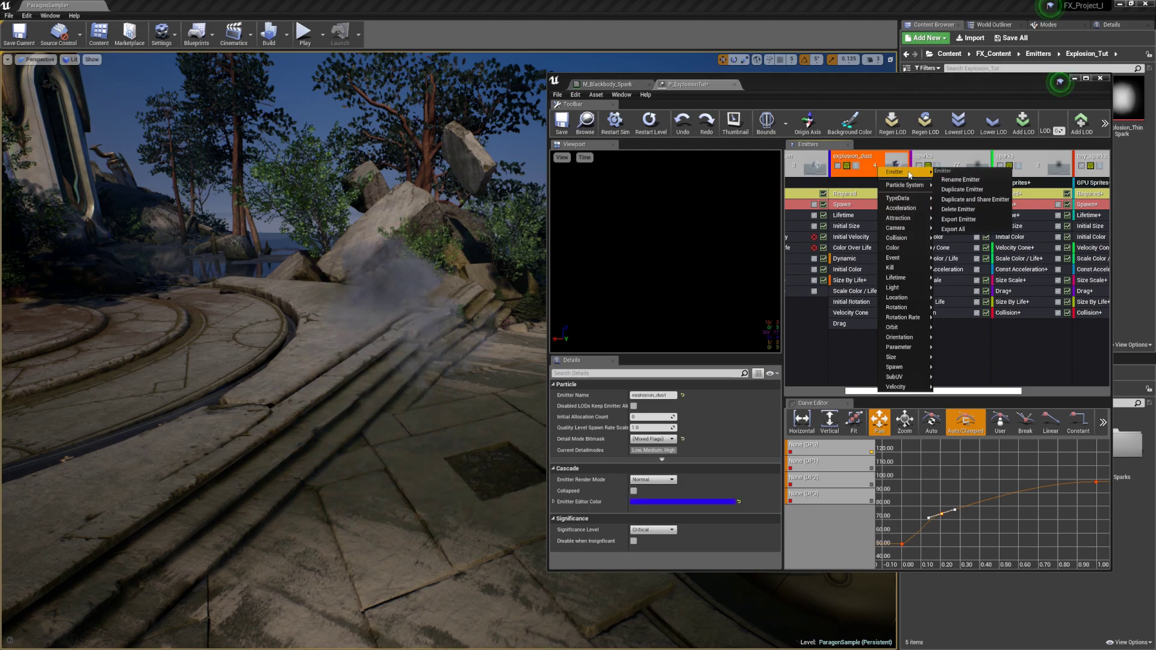
click(963, 190)
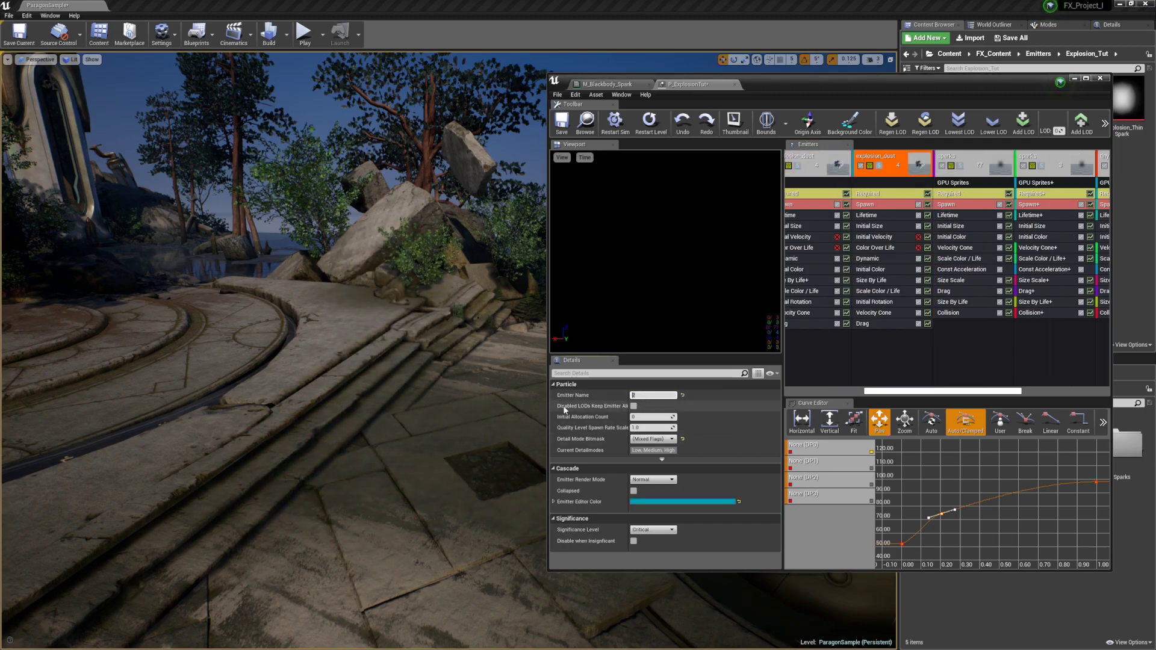
text(explosion_dust2)
key(Return)
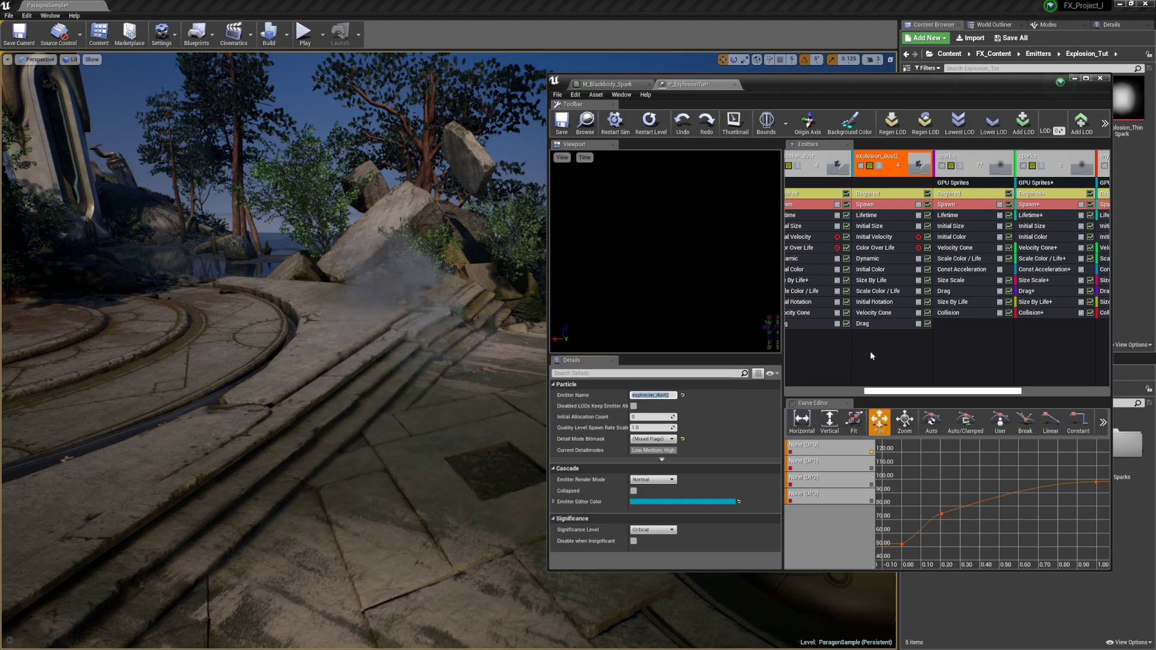
- Assign explosion_dust2 a different MI_Front_Explosion material instance in its Required module, and solo the emitter to preview it
click(876, 193)
click(736, 403)
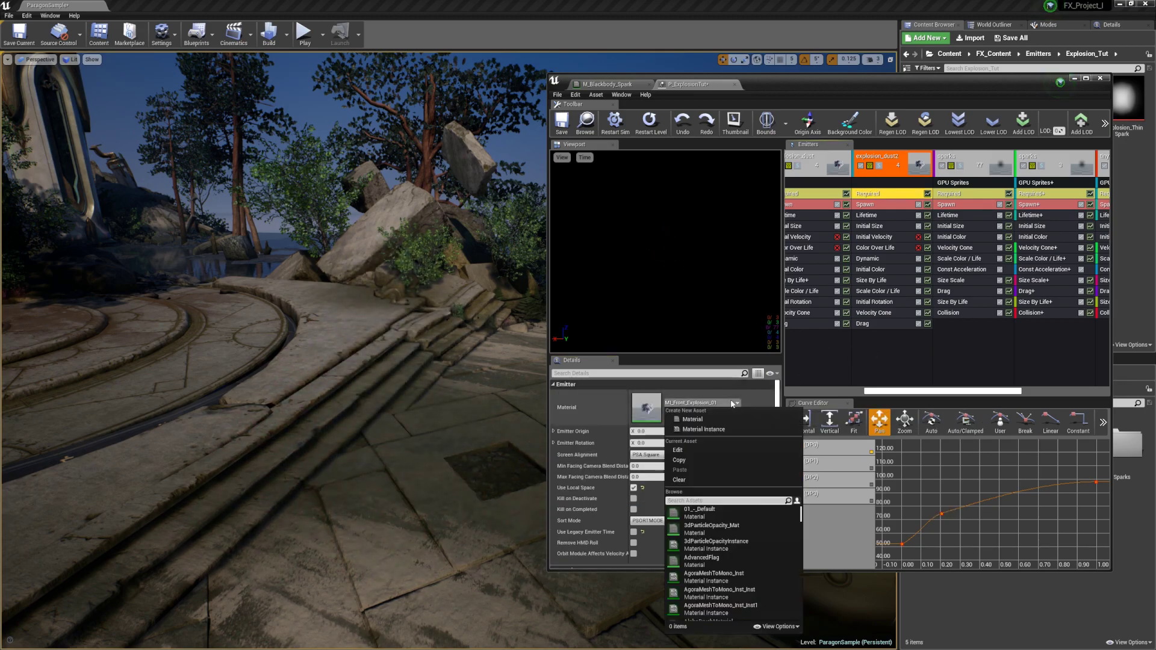
click(725, 575)
click(878, 165)
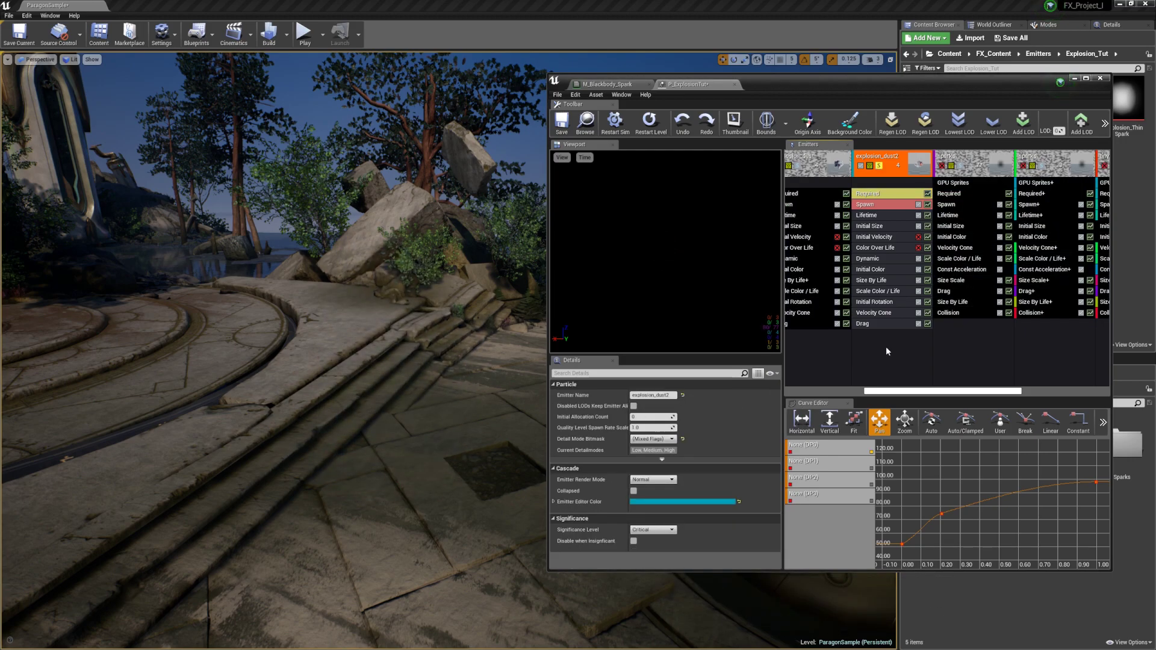
click(876, 194)
click(702, 402)
click(736, 591)
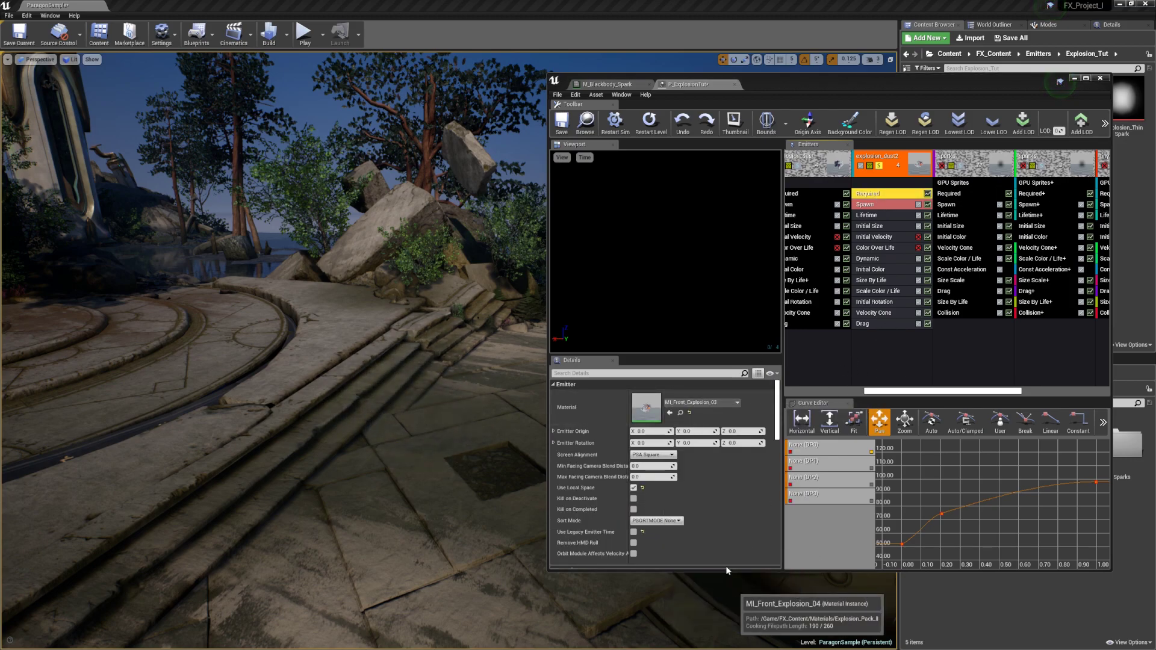
click(830, 353)
click(893, 354)
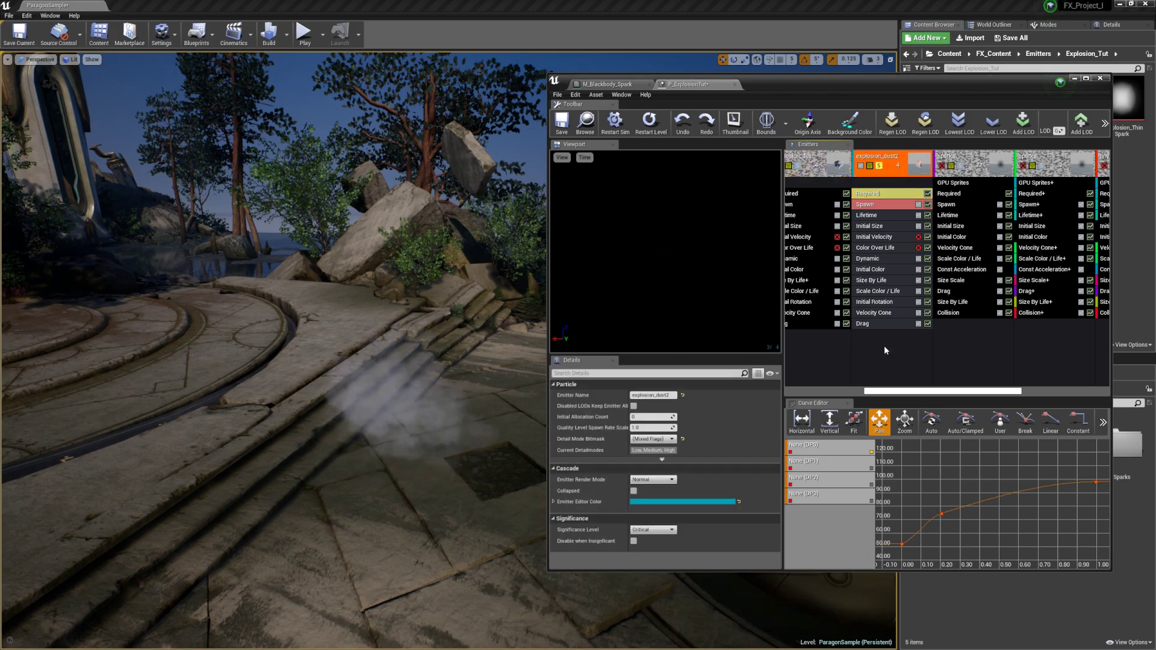
- Set explosion_dust2's constant start rotation to about 0.26, turn off its solo mode, and replay the full explosion
click(880, 303)
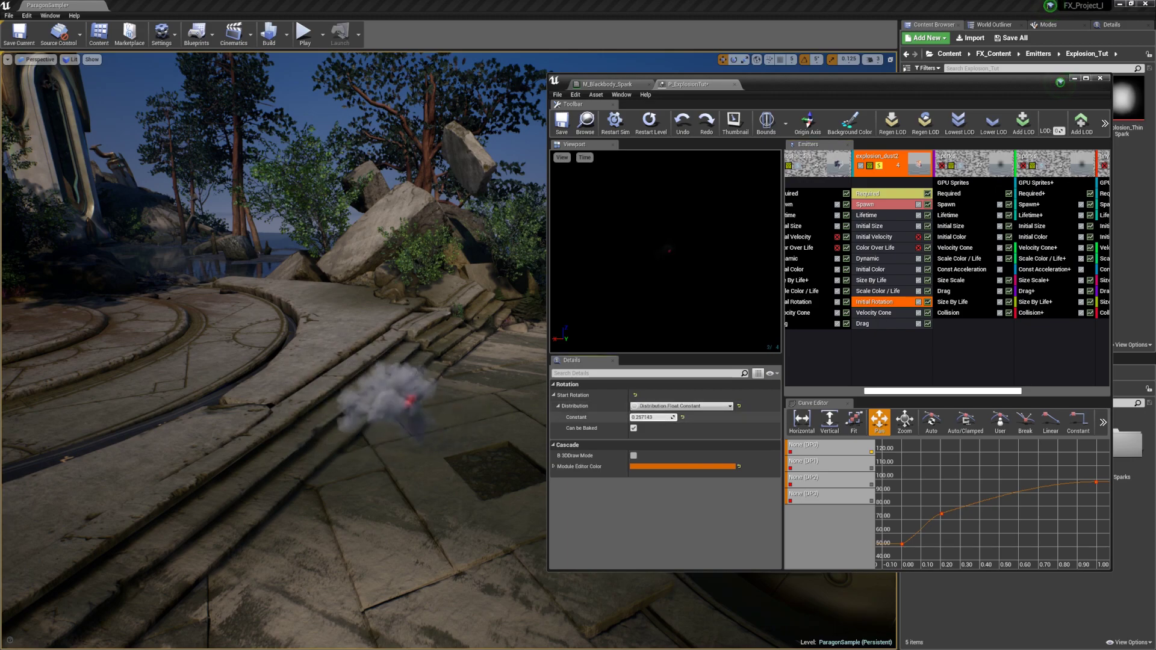
drag(649, 418, 649, 418)
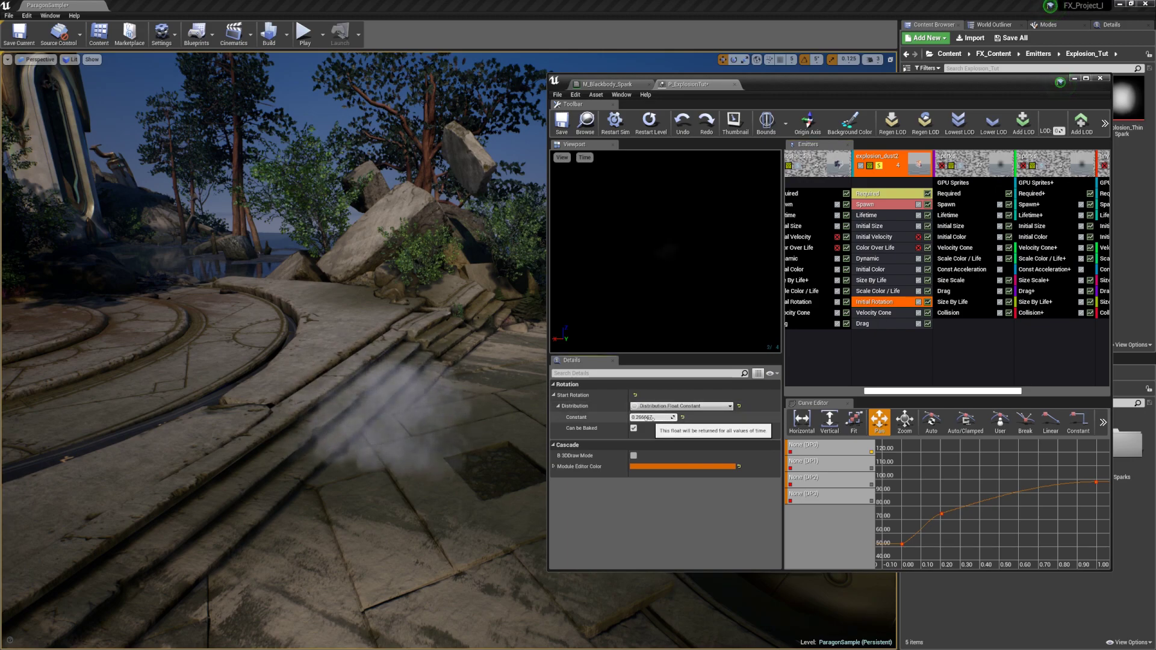
click(882, 177)
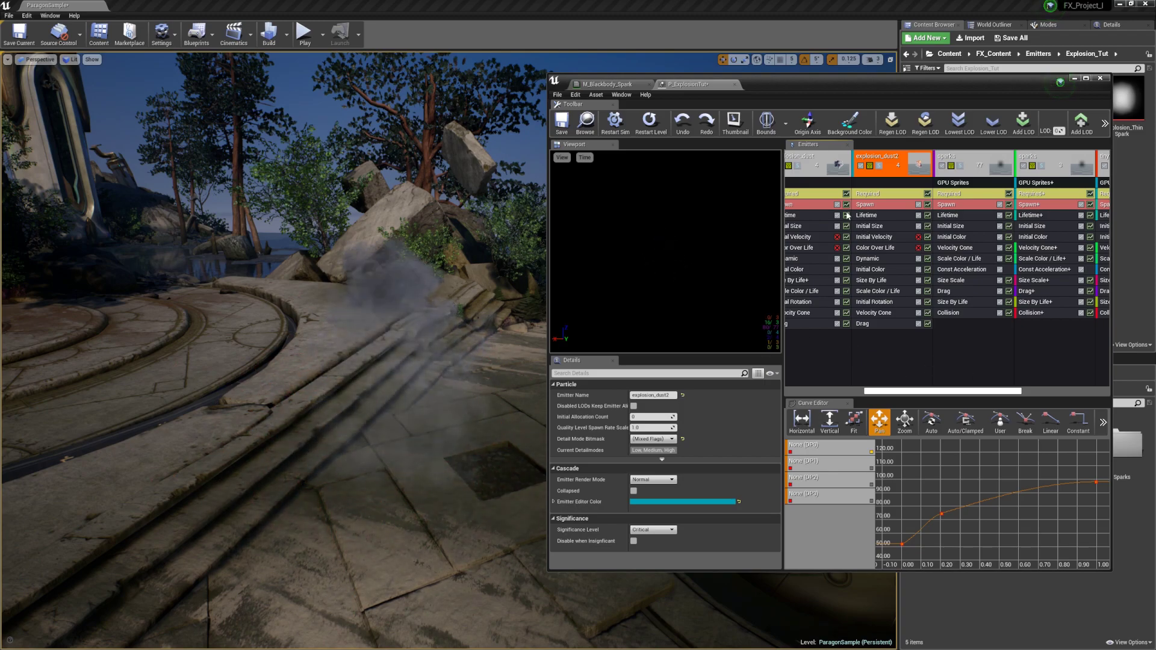
drag(939, 397, 916, 397)
click(894, 360)
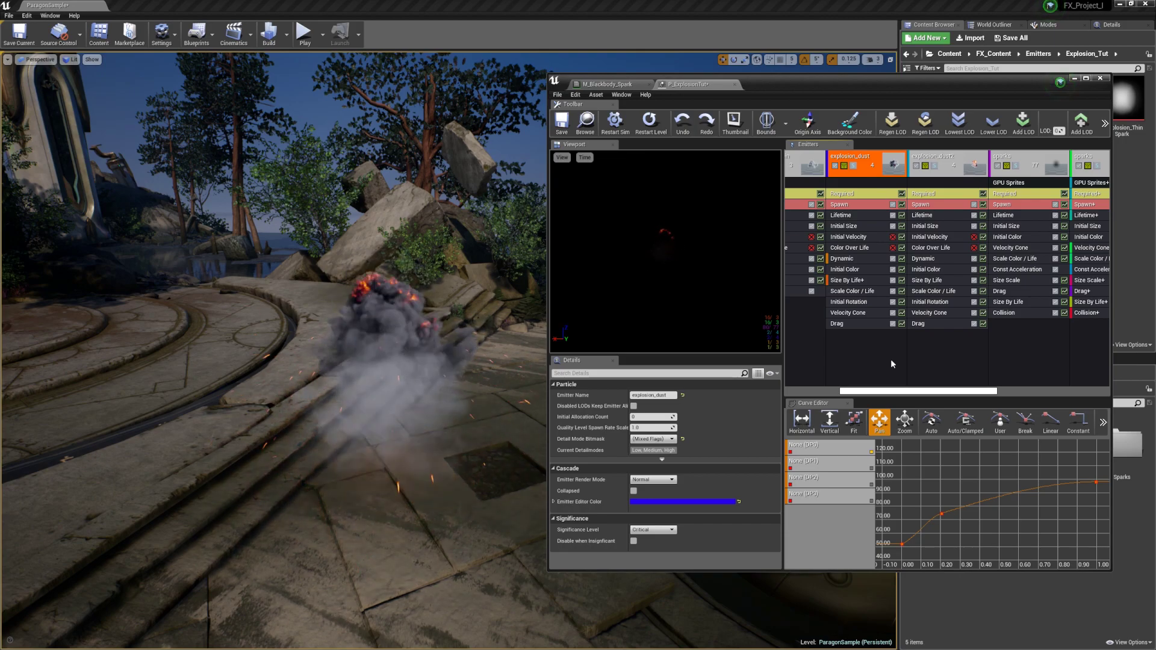
- Raise the constant of dynamic parameter 1 in explosion_main's Dynamic module, and replay the explosion to check its glow
drag(886, 392, 856, 392)
click(832, 259)
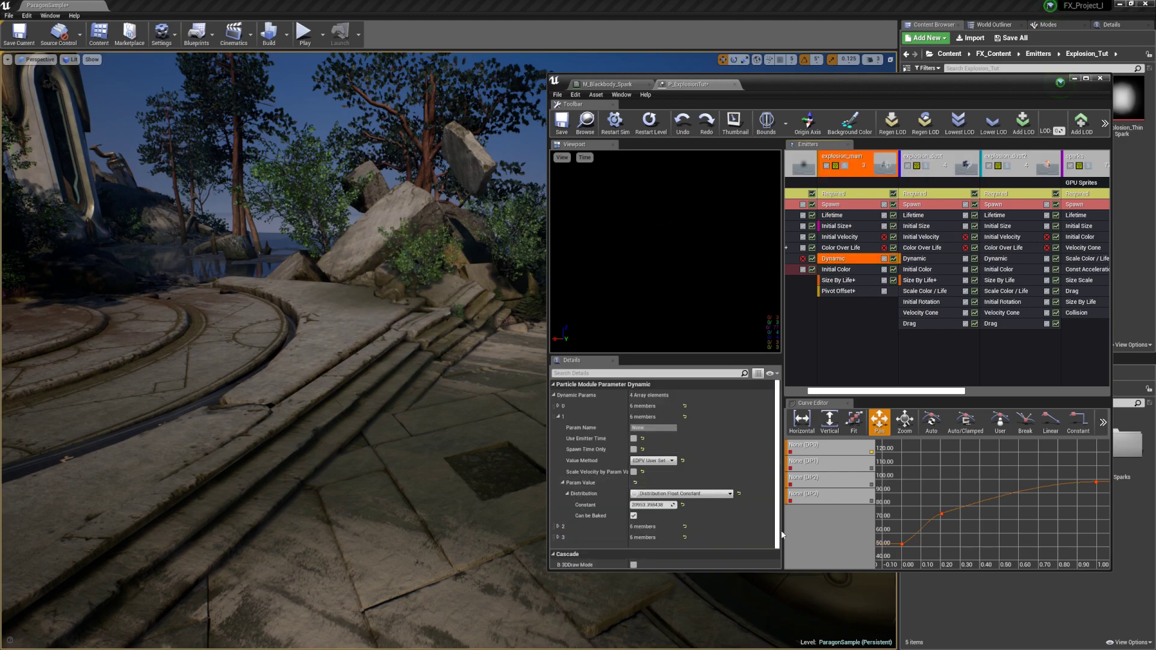
drag(662, 503, 699, 503)
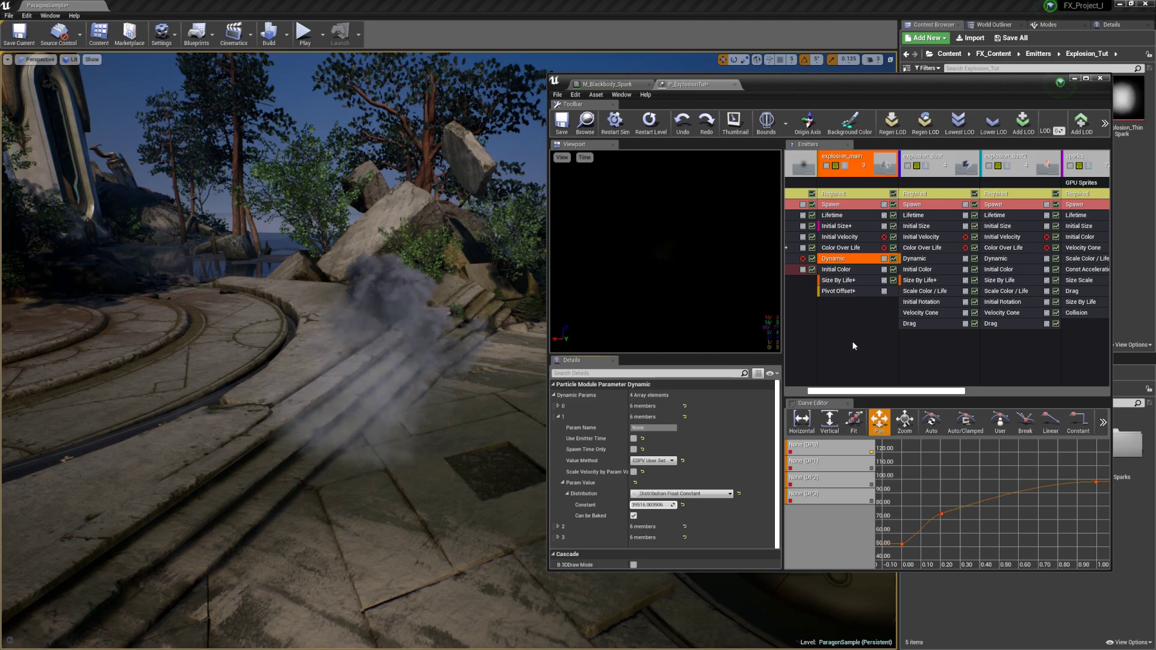
click(850, 341)
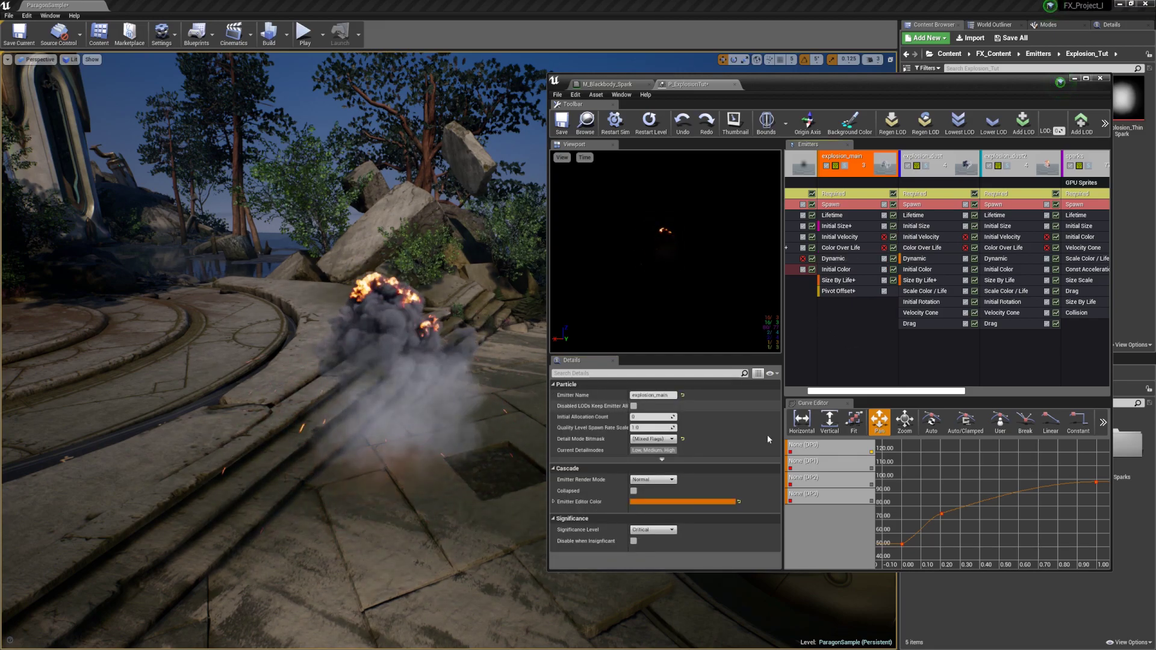
click(843, 260)
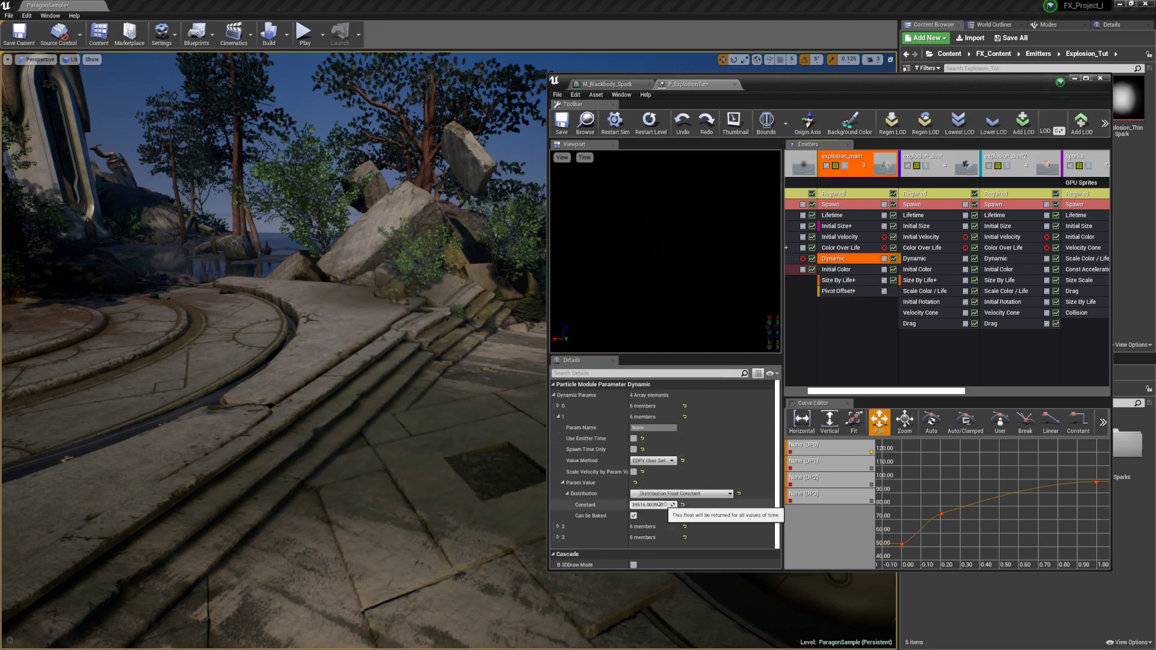
click(861, 339)
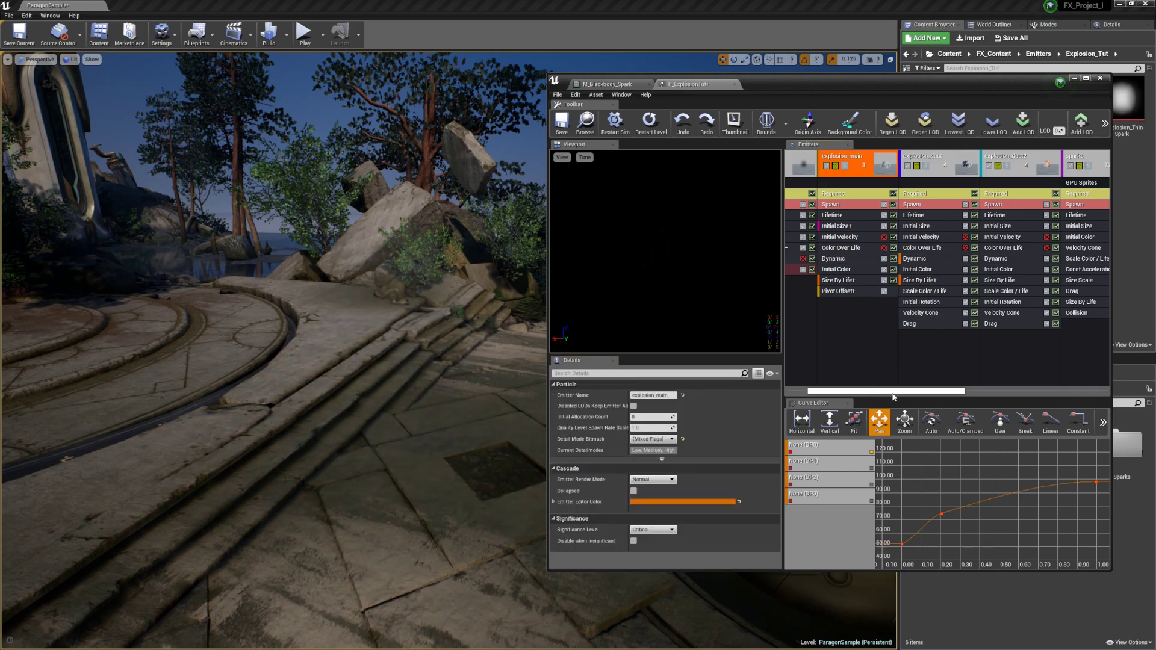
- Enable Affects Translucency in the light emitter's Light module, and replay the explosion
drag(893, 392, 859, 390)
click(816, 270)
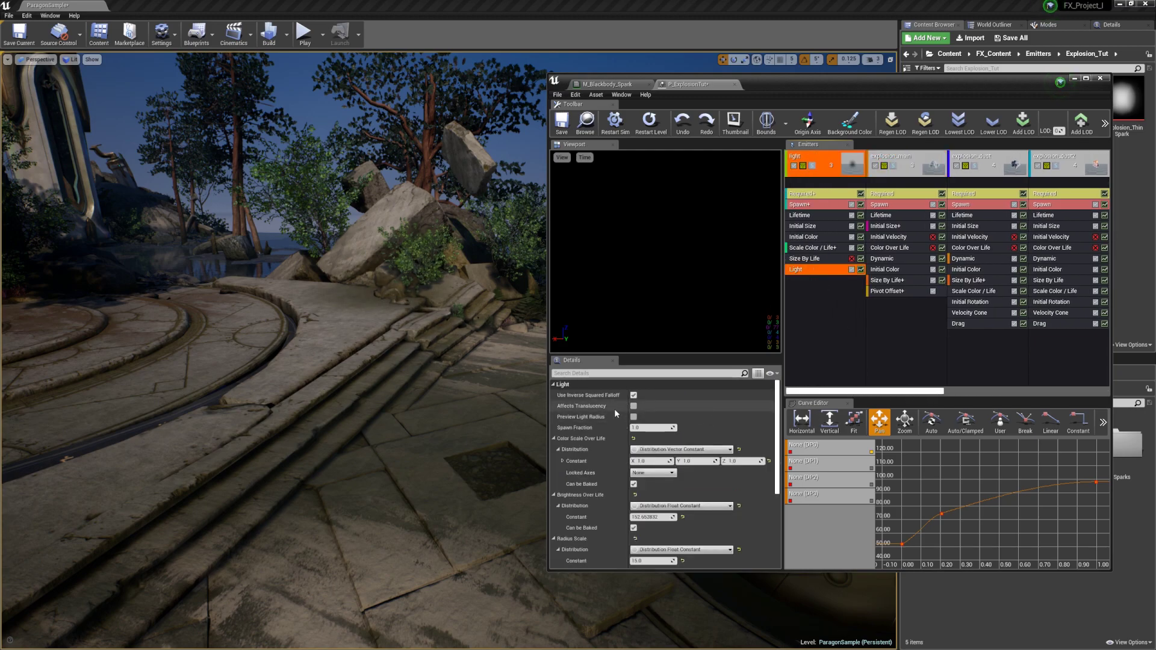
click(633, 407)
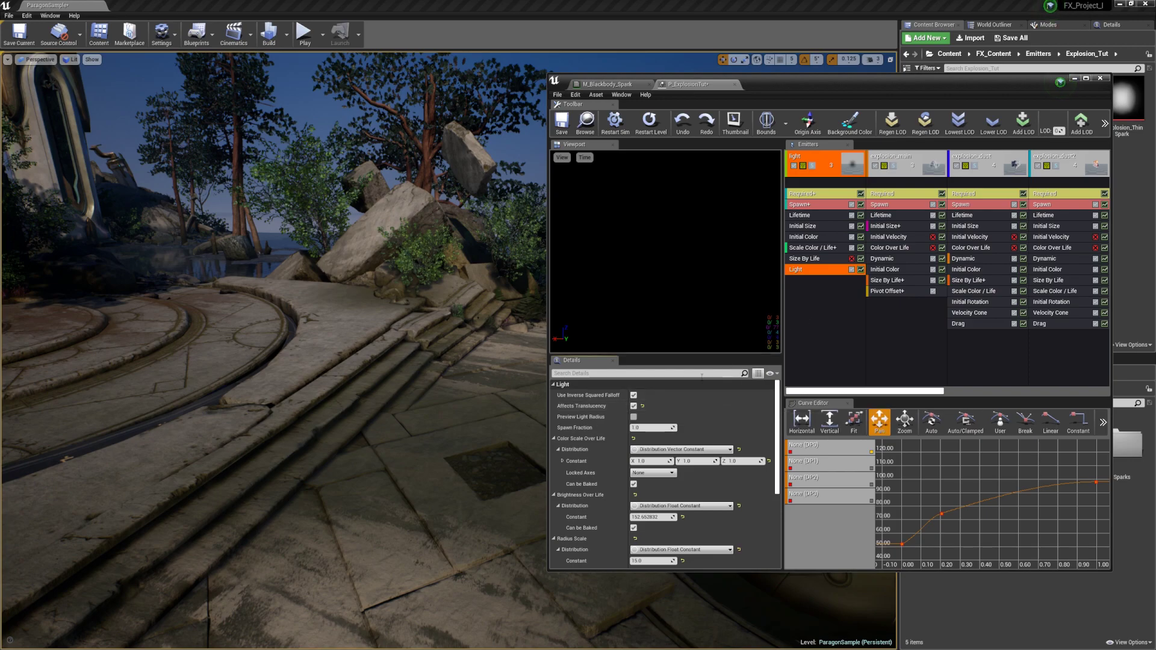
click(802, 330)
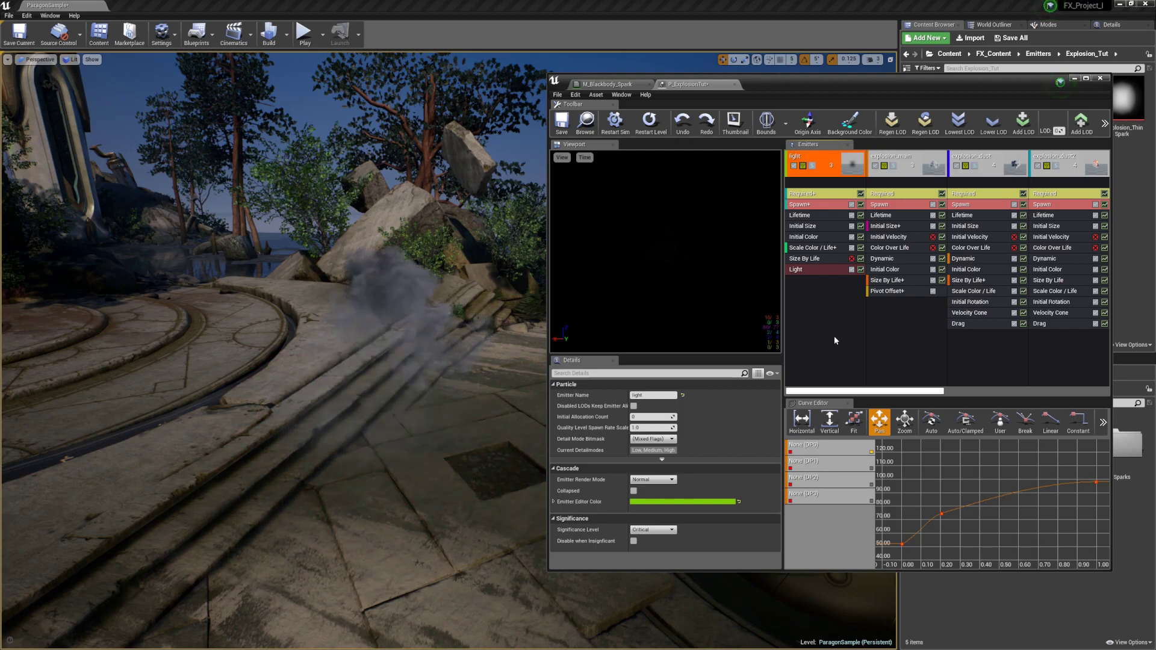
- Try placing explosion_dust2 ahead of explosion_dust in the emitter order
drag(936, 392, 957, 391)
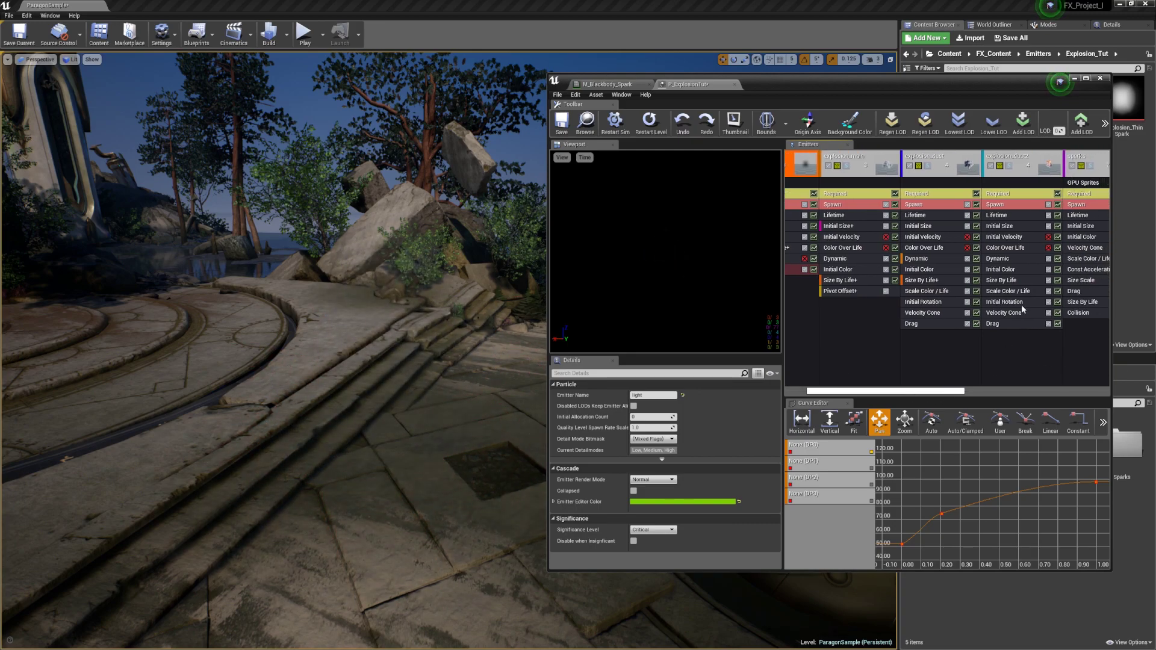
click(1000, 259)
click(1035, 167)
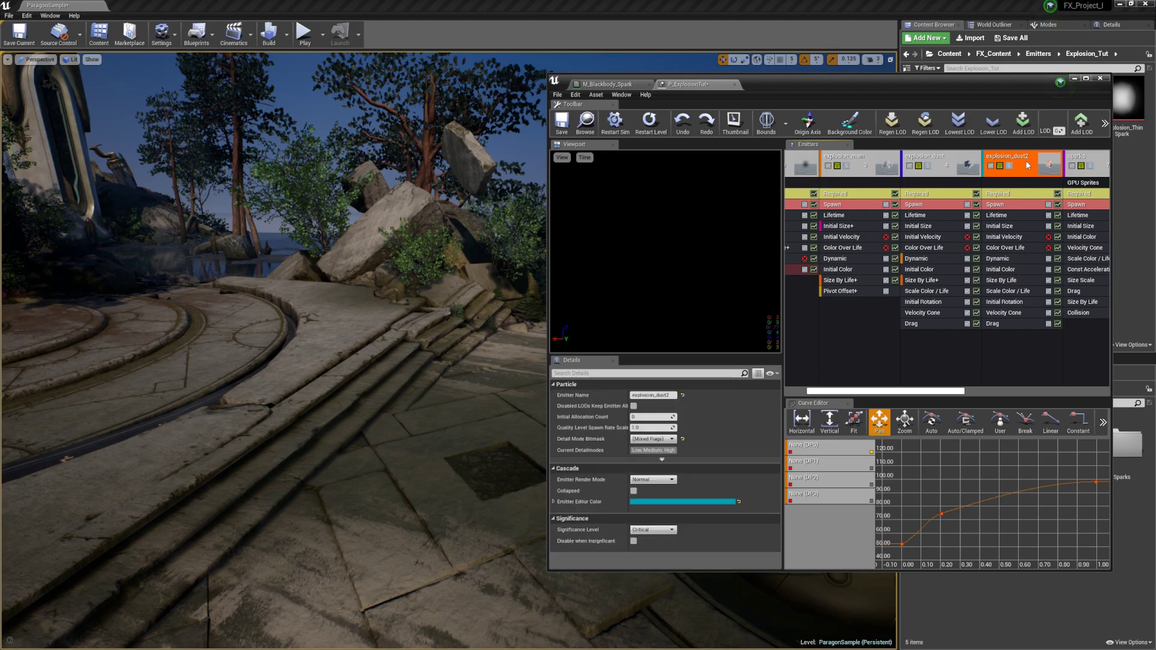
key(Left)
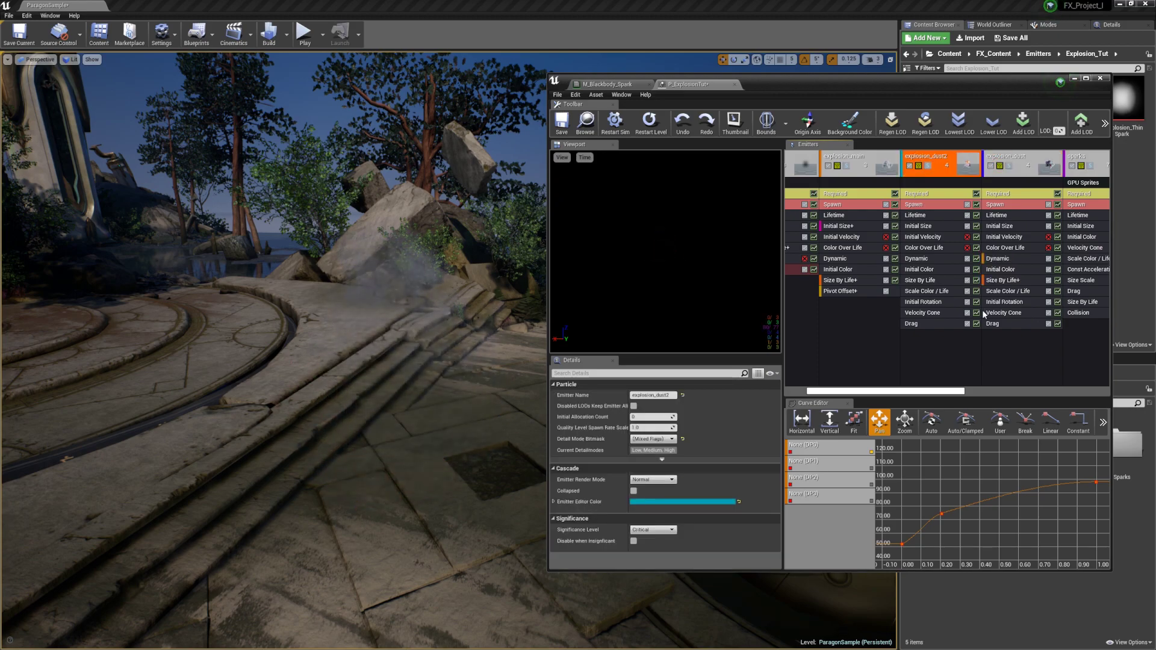
key(Right)
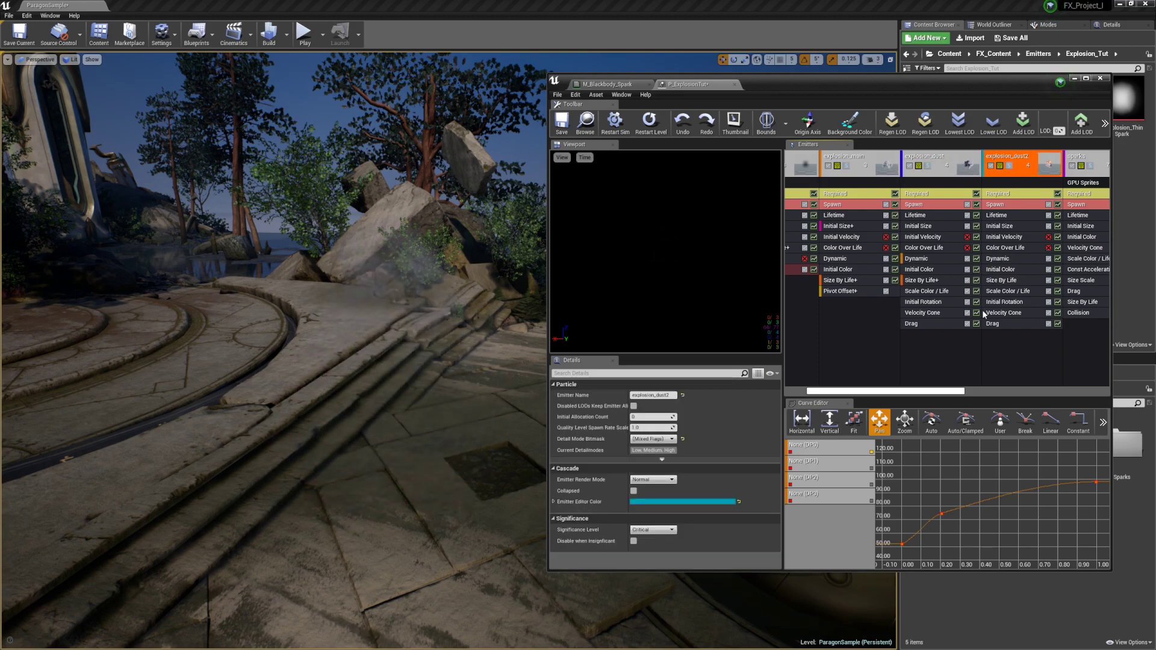
- Darken explosion_dust2's Initial Color start color to a gray of about 0.145 per channel, and replay the explosion
click(1001, 271)
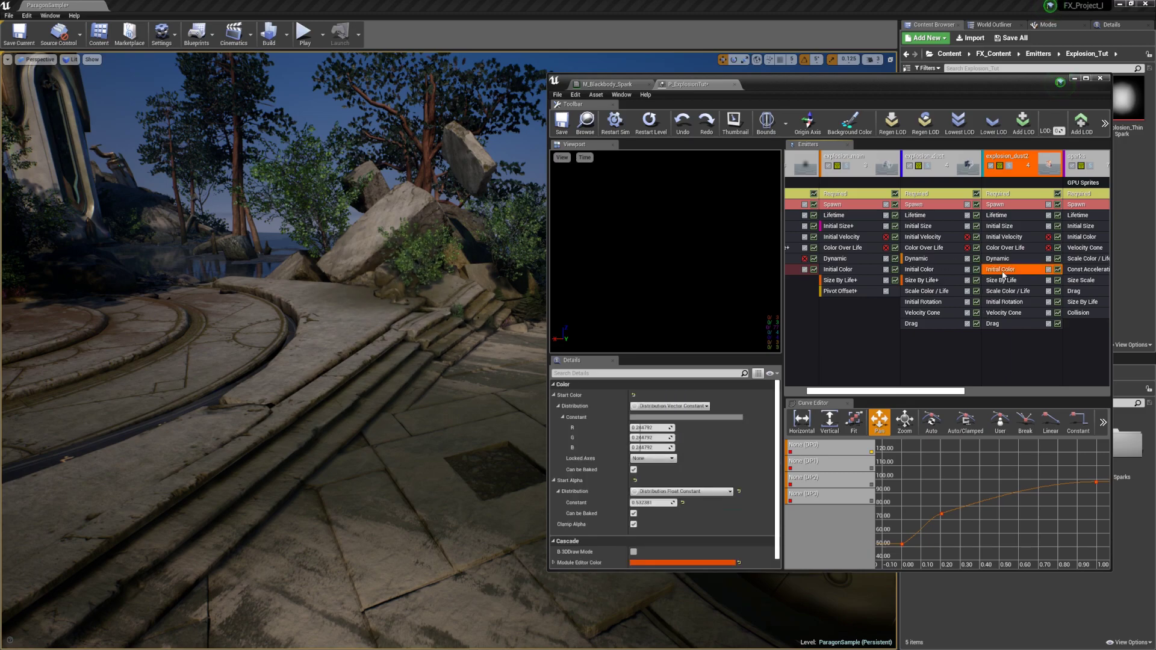
click(710, 417)
drag(854, 508, 854, 518)
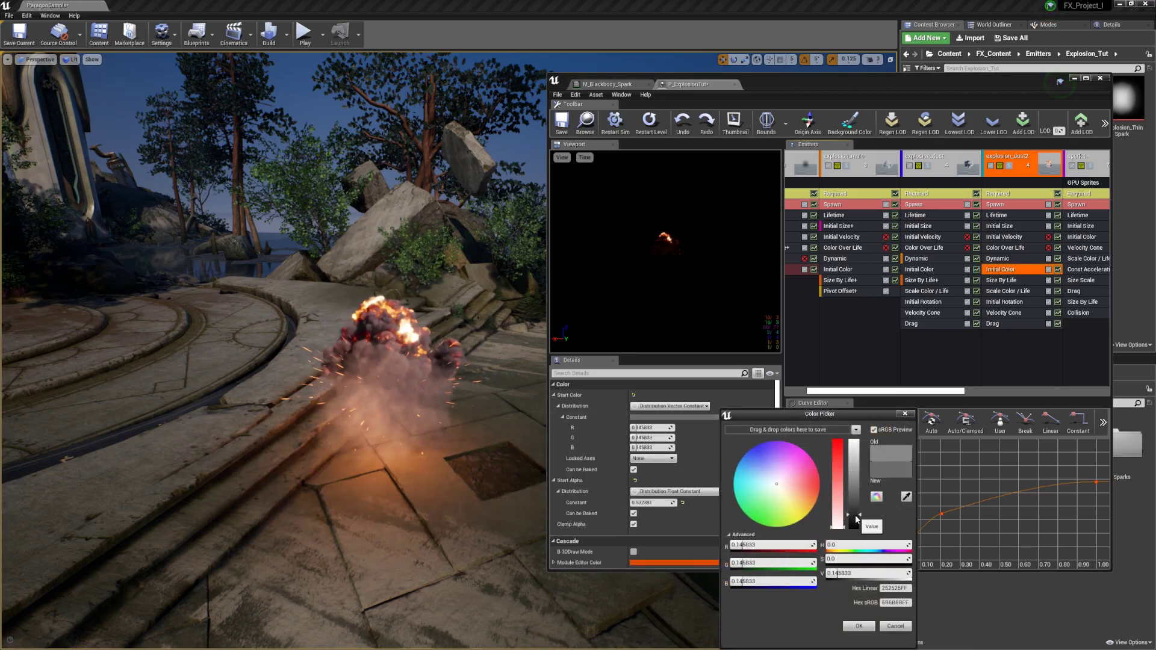
click(859, 625)
click(1013, 356)
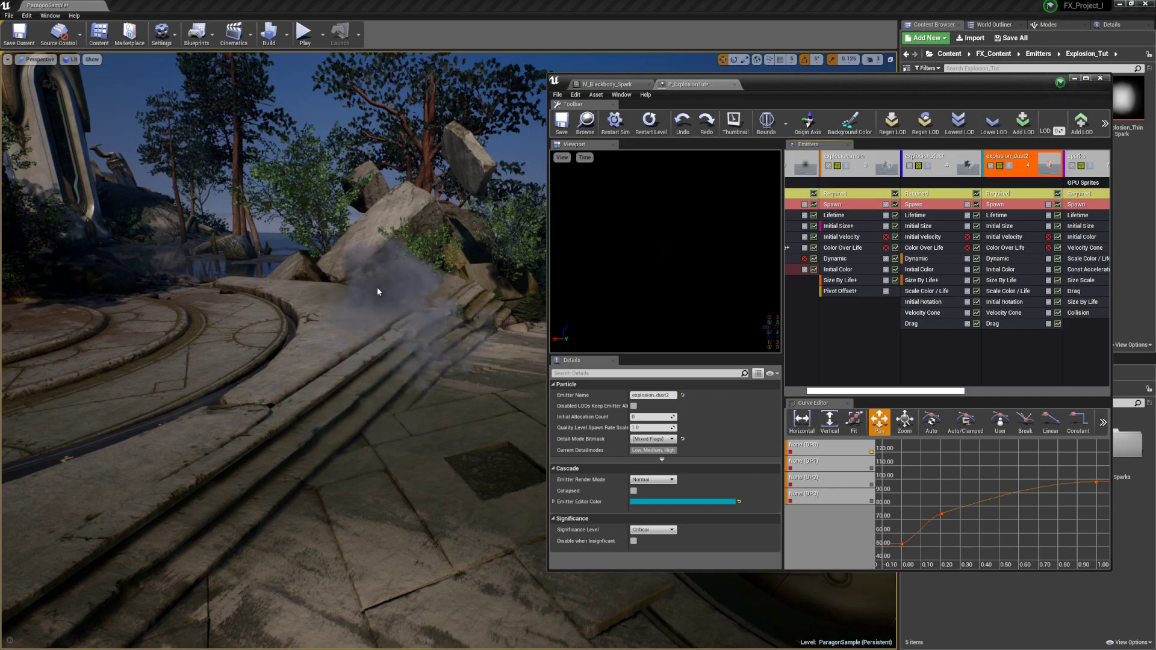
- Adjust the minimum and maximum particle lifetime of the explosion_main emitter
click(945, 349)
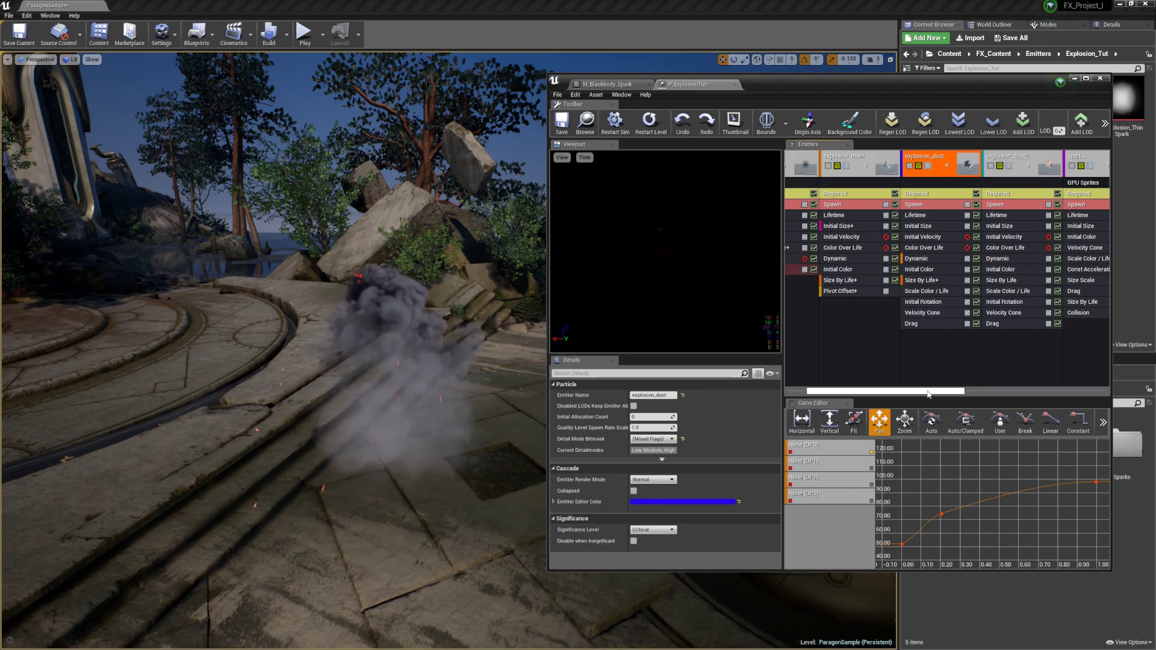
drag(929, 394, 908, 393)
click(881, 215)
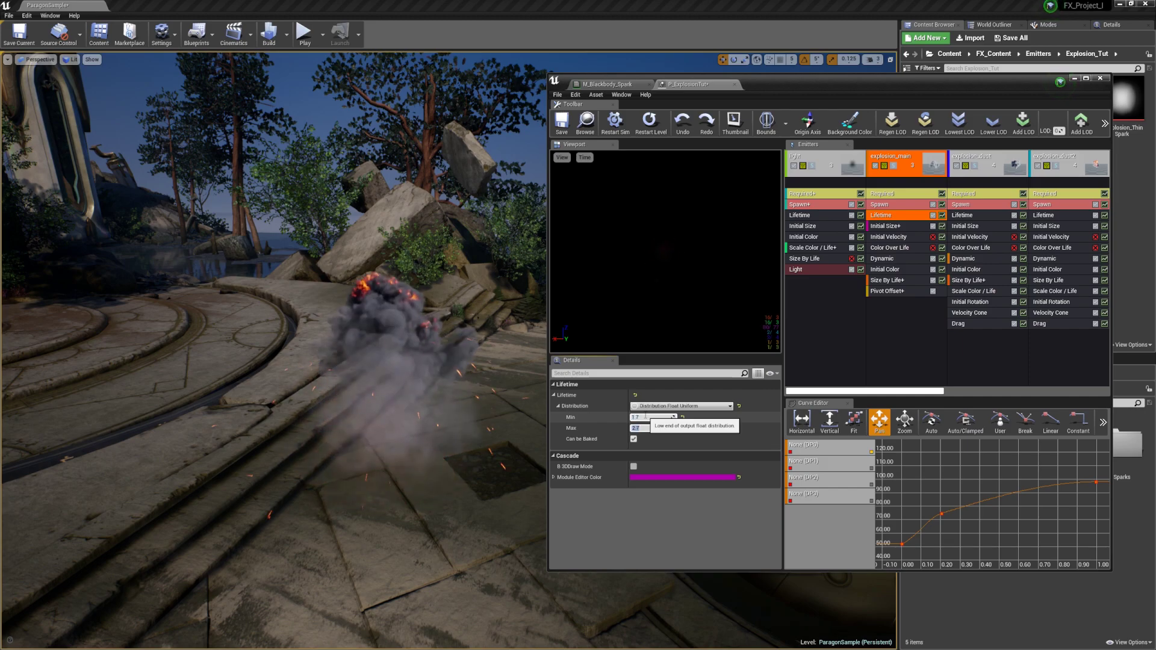
key(Tab)
text(1)
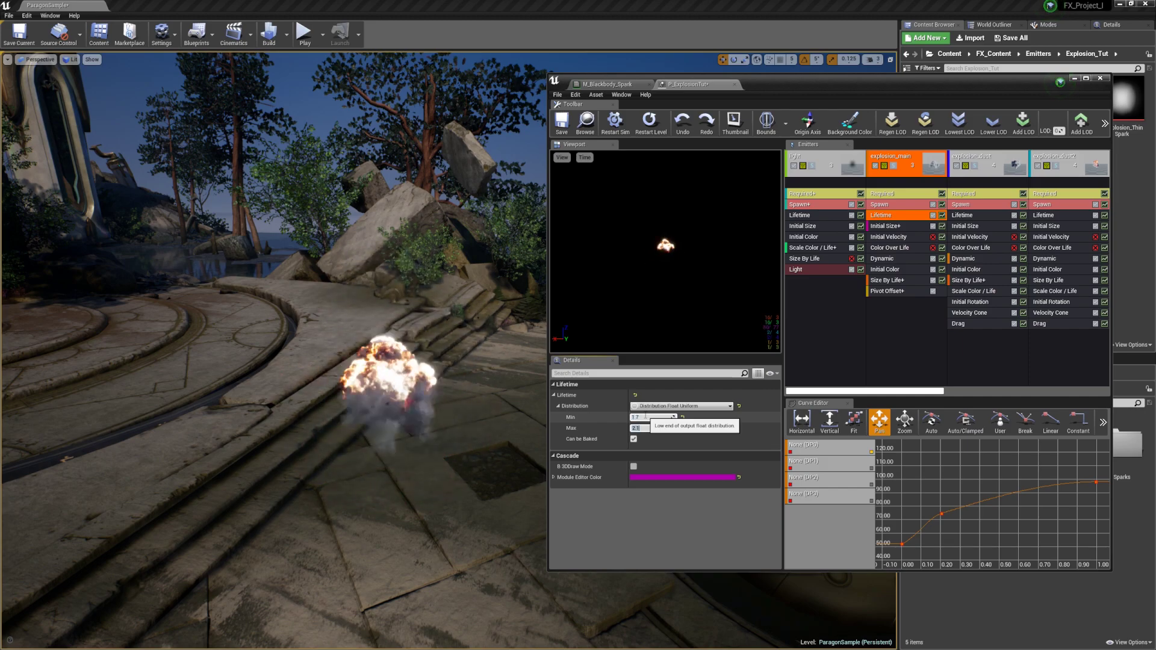
click(931, 340)
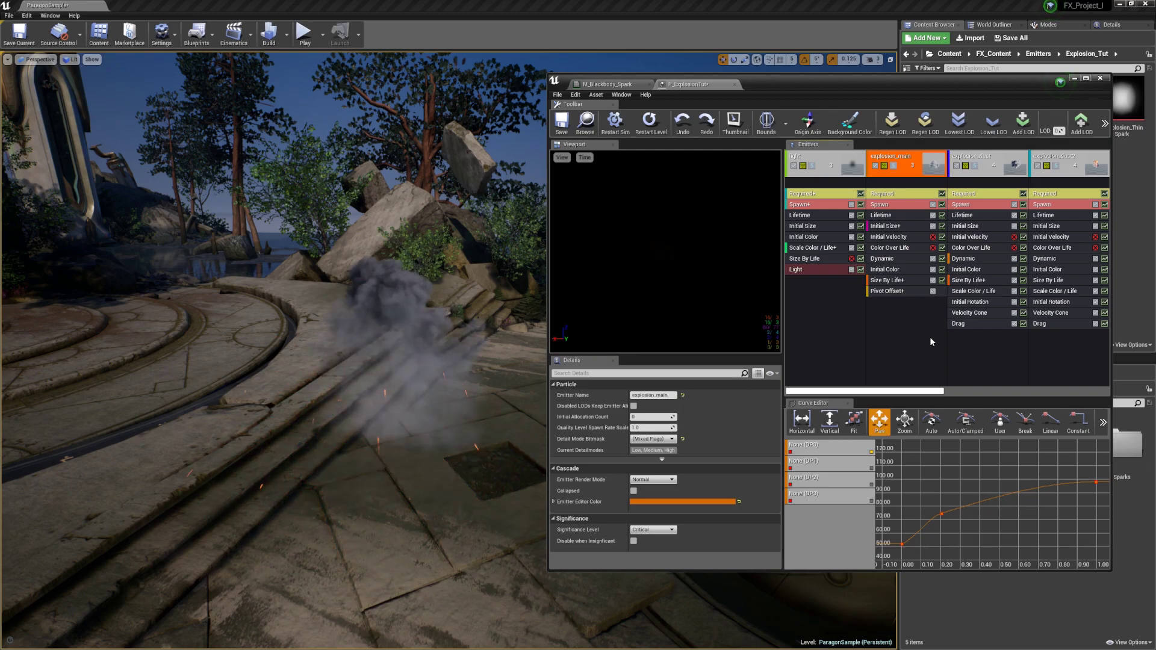
click(855, 330)
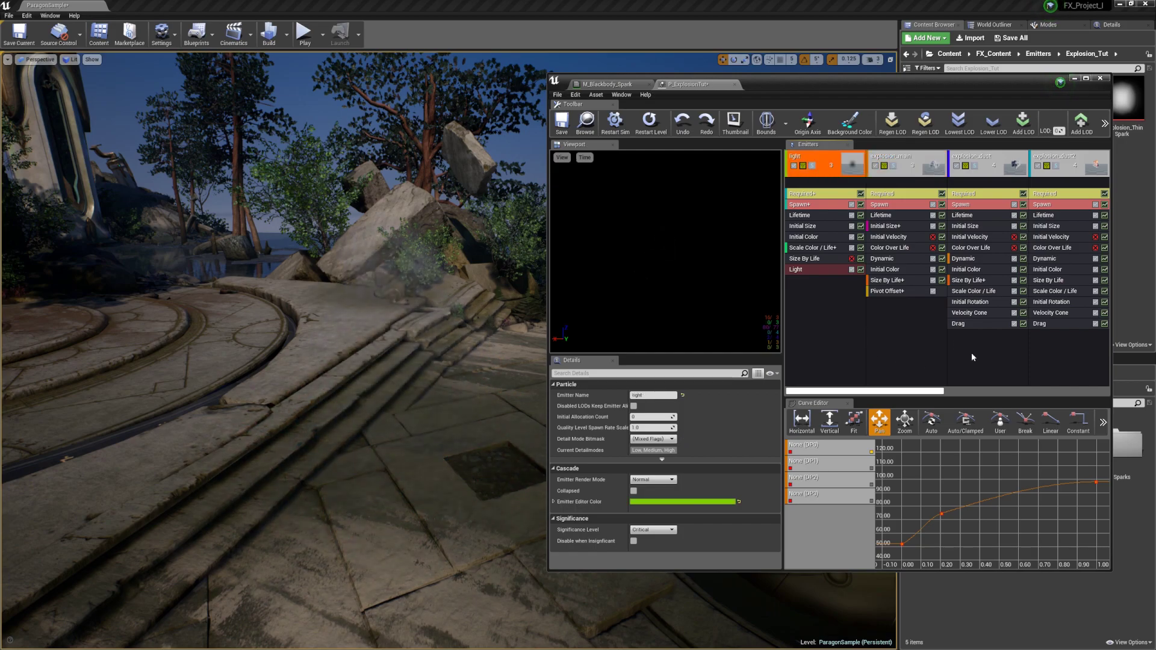
click(921, 349)
click(865, 330)
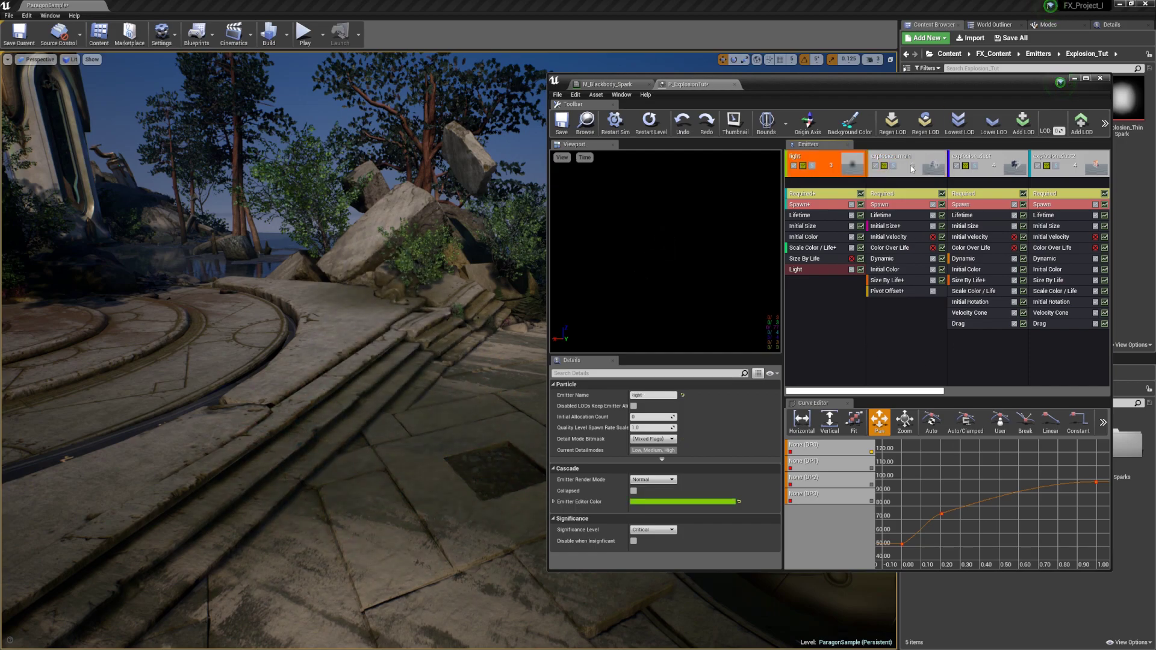
click(978, 358)
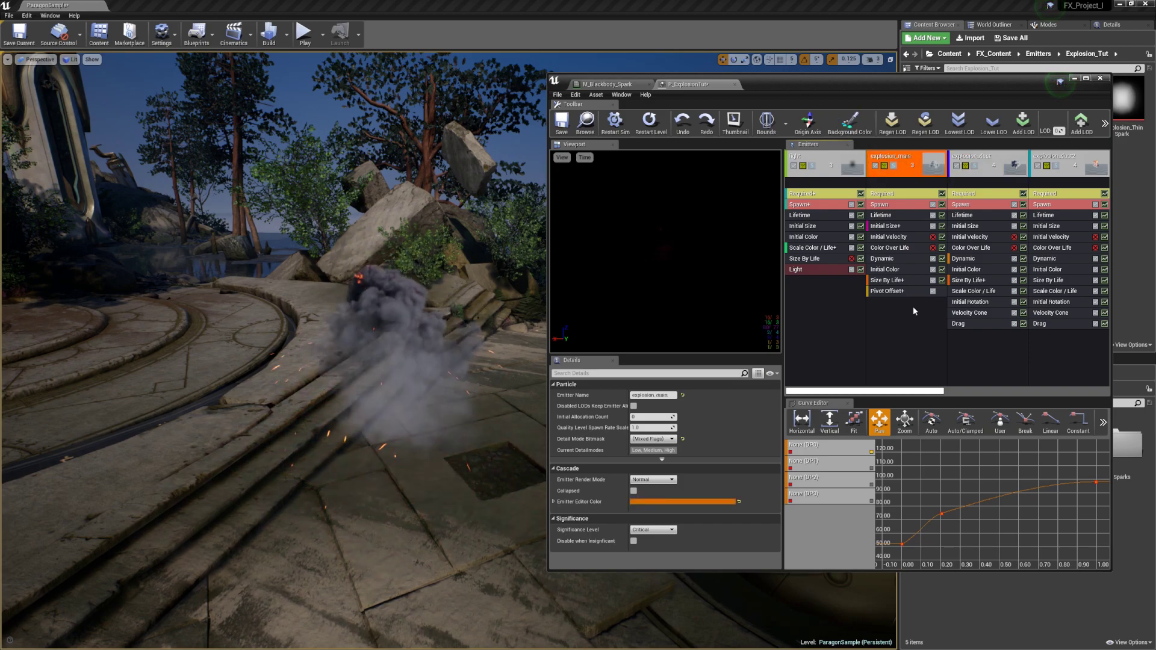
- Duplicate the explosion_main emitter with its modules shared
right_click(904, 159)
right_click(880, 156)
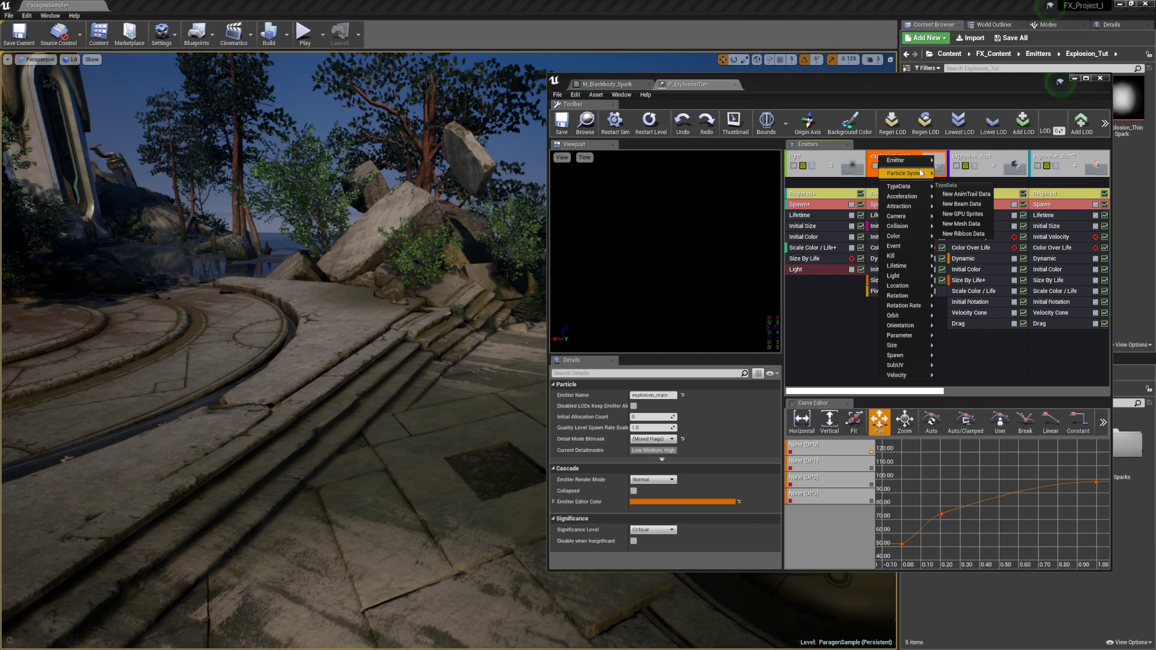
mouse_move(922, 172)
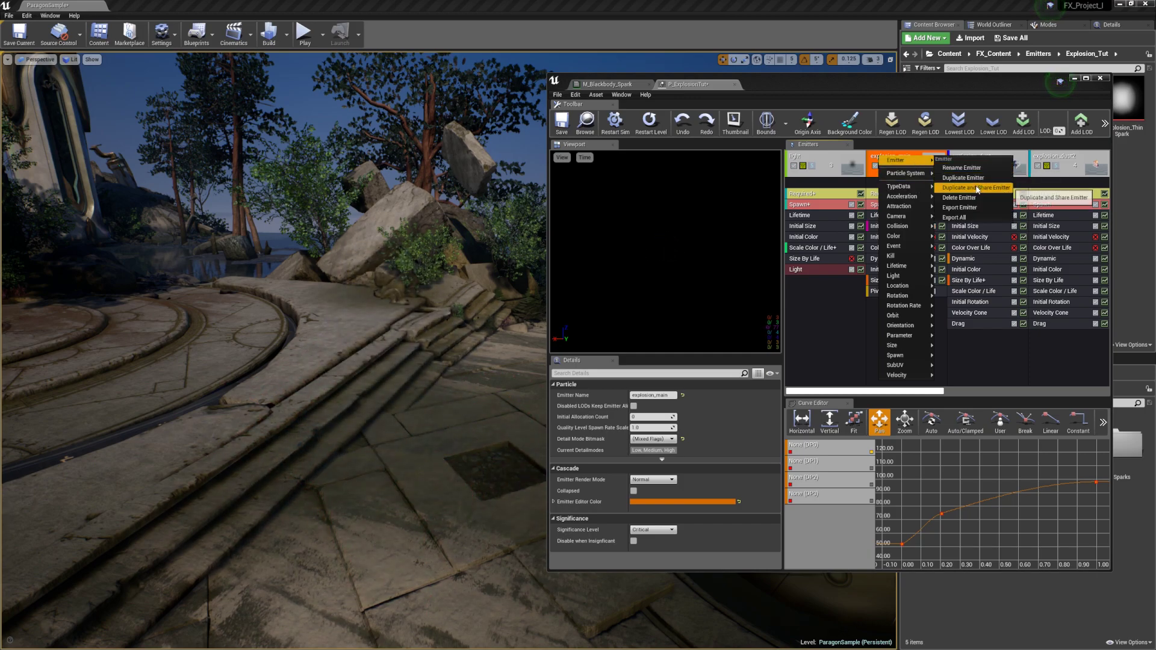
click(976, 188)
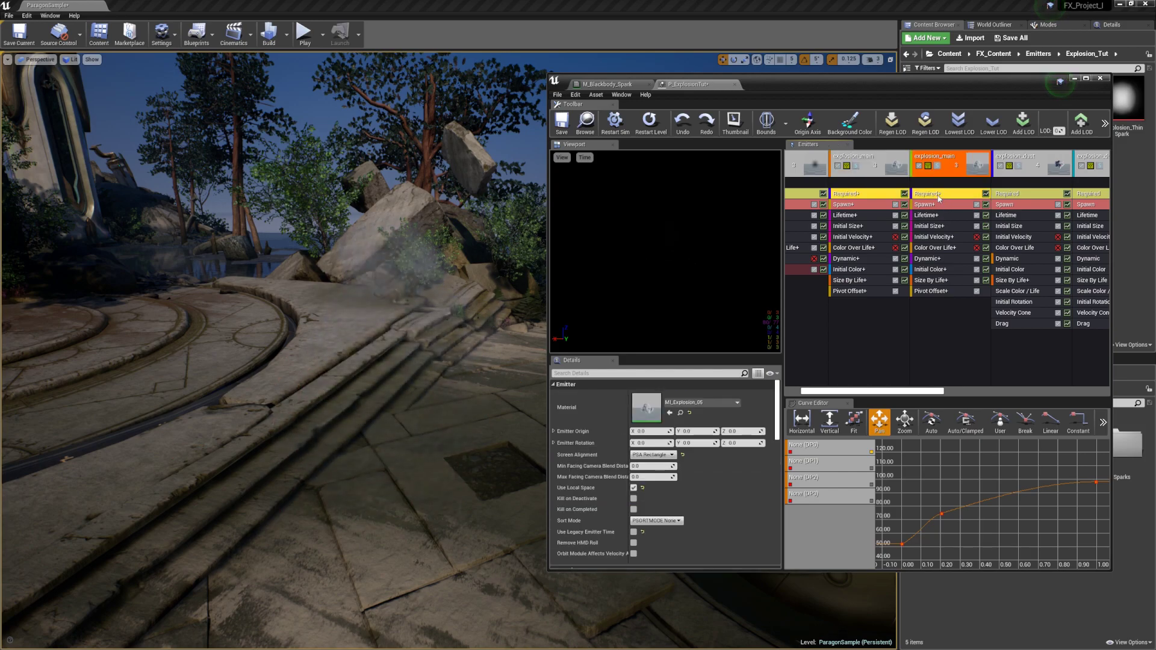
- Unshare the duplicated explosion_main emitter's Required module and set its material to MI_Explosion_02
mouse_move(940, 203)
mouse_down()
mouse_move(941, 216)
mouse_move(941, 198)
mouse_up()
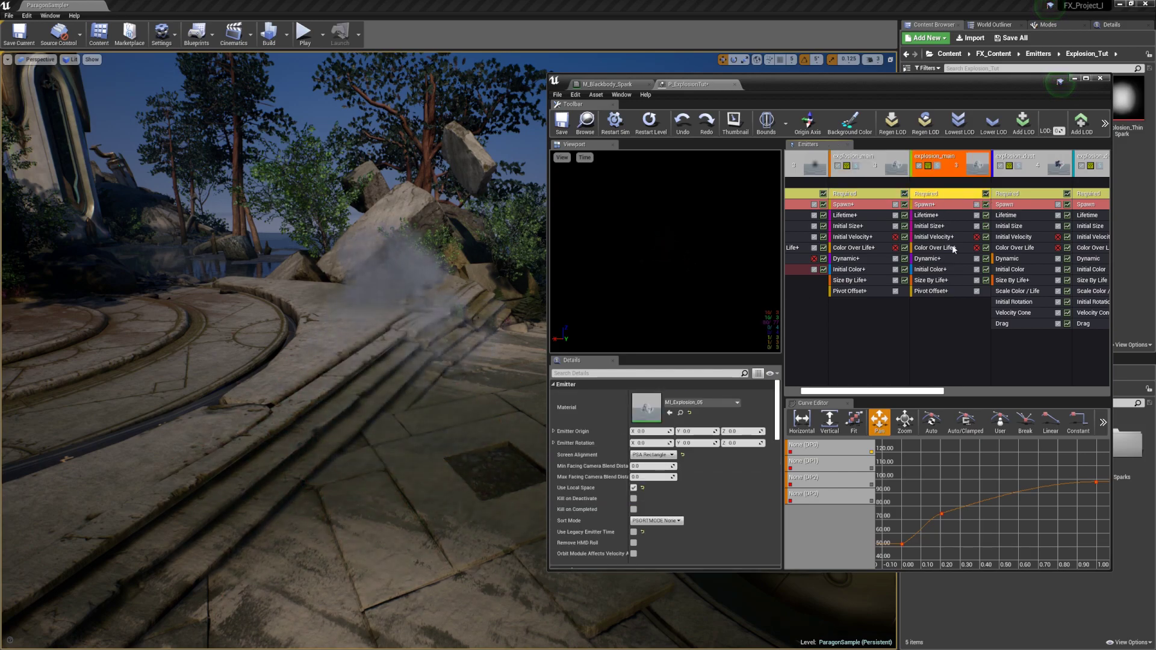
click(713, 405)
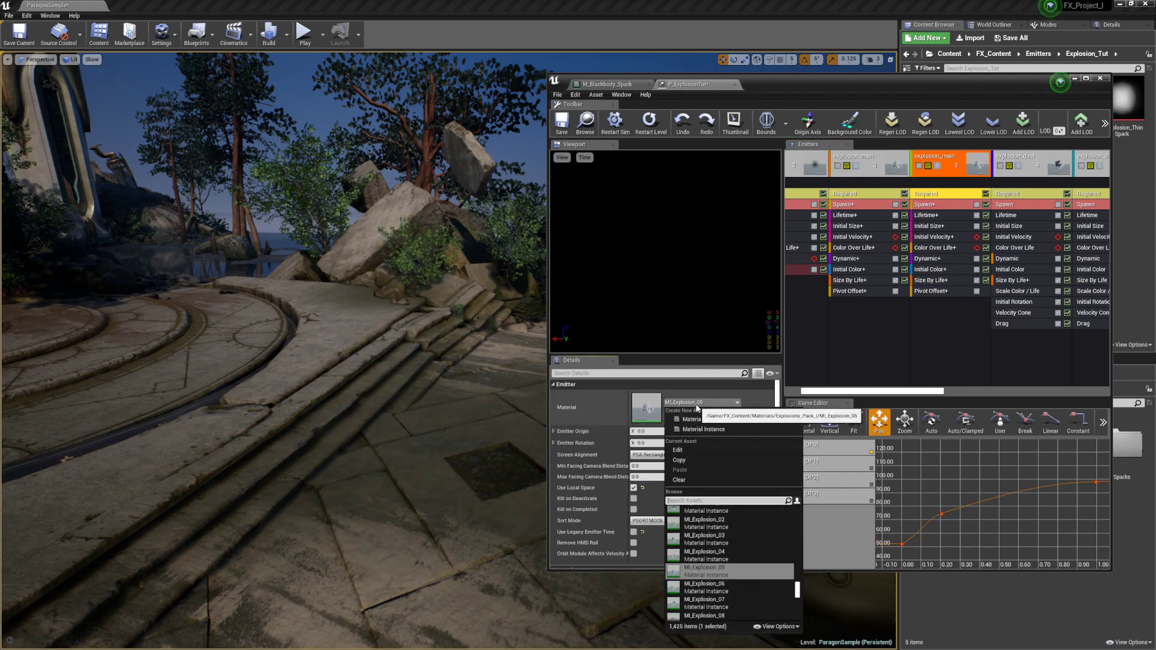
click(717, 530)
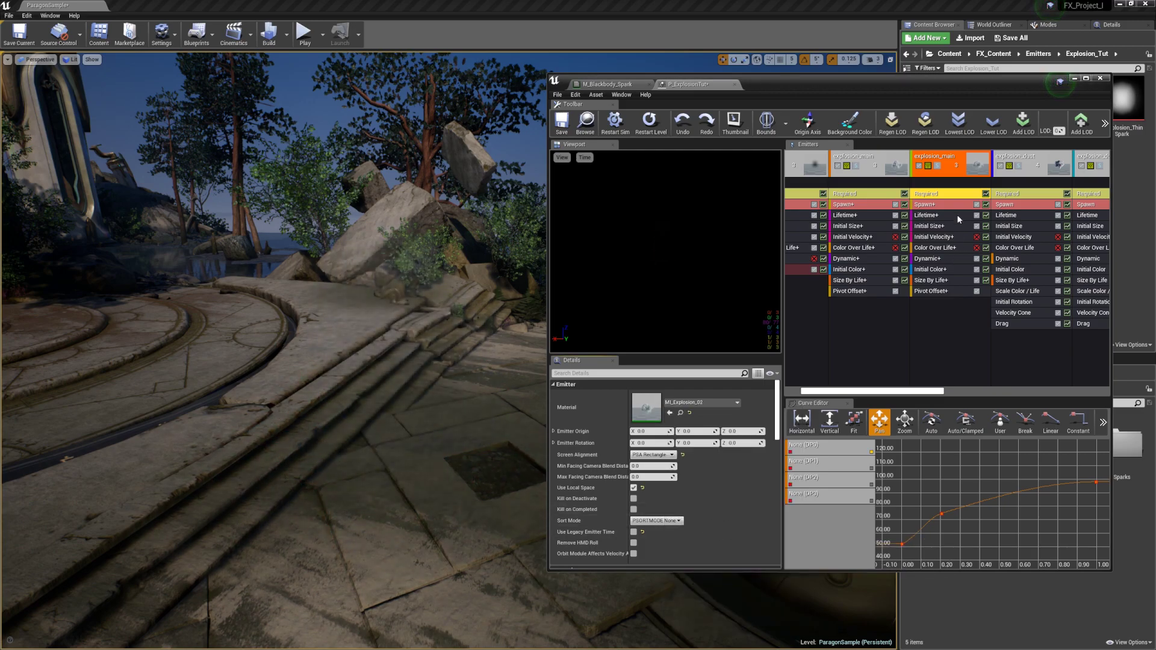
click(938, 166)
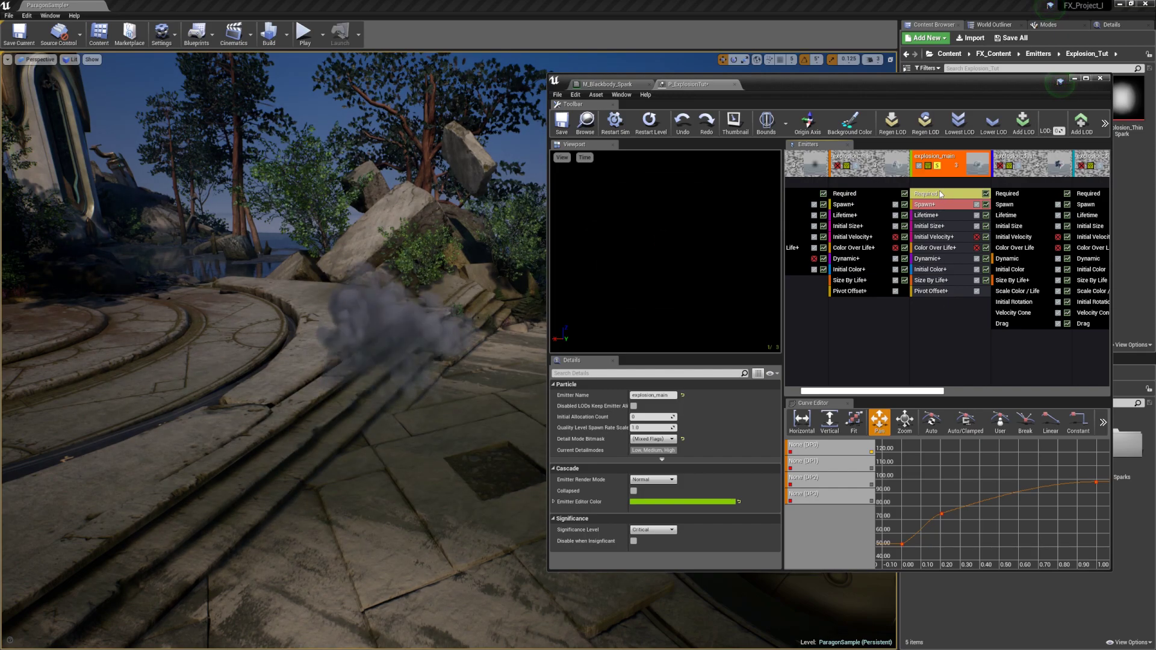
click(935, 167)
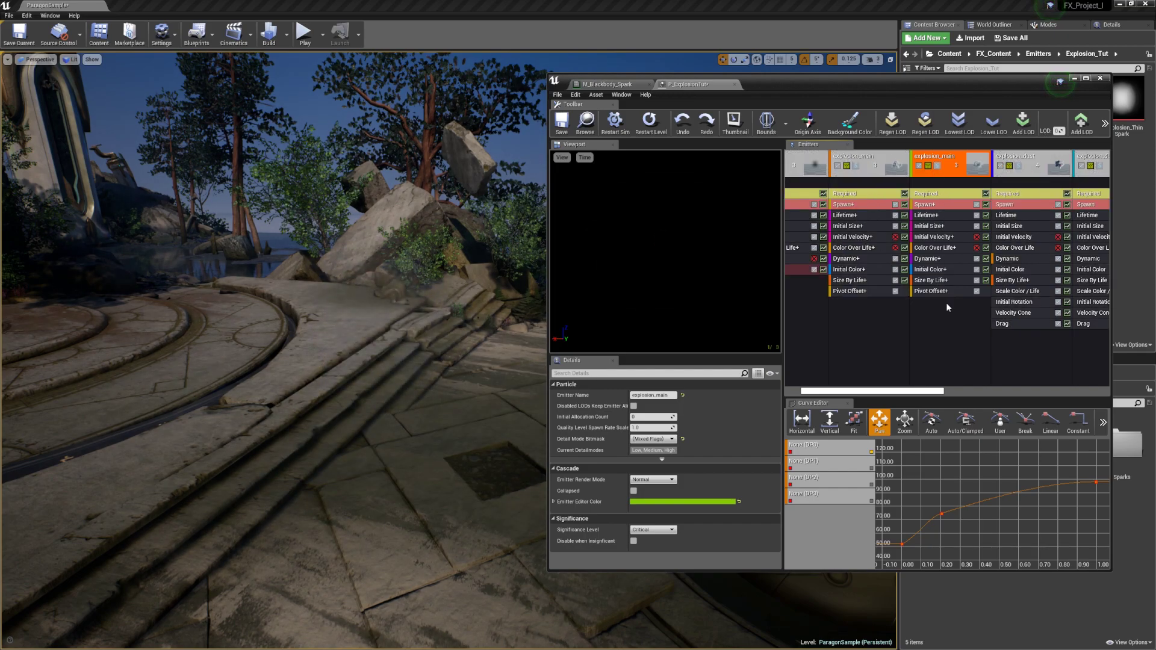
- Unshare the Dynamic module between the two explosion_main emitters and change the duplicate's constant for dynamic parameter 1
click(945, 261)
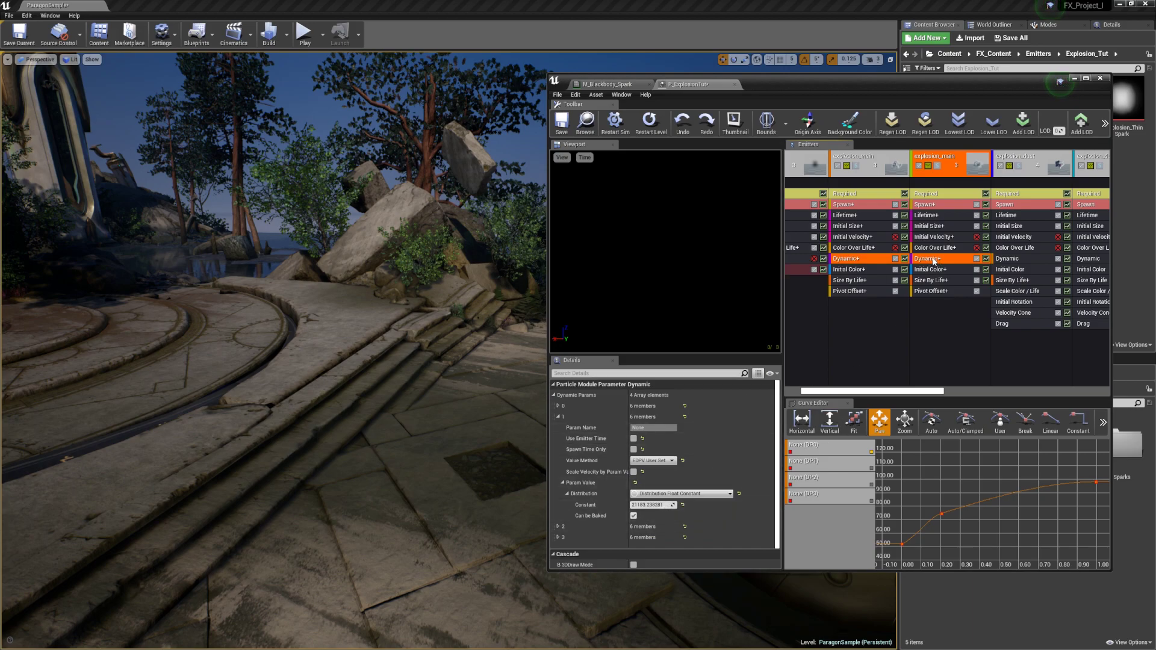
drag(933, 261, 934, 280)
click(639, 354)
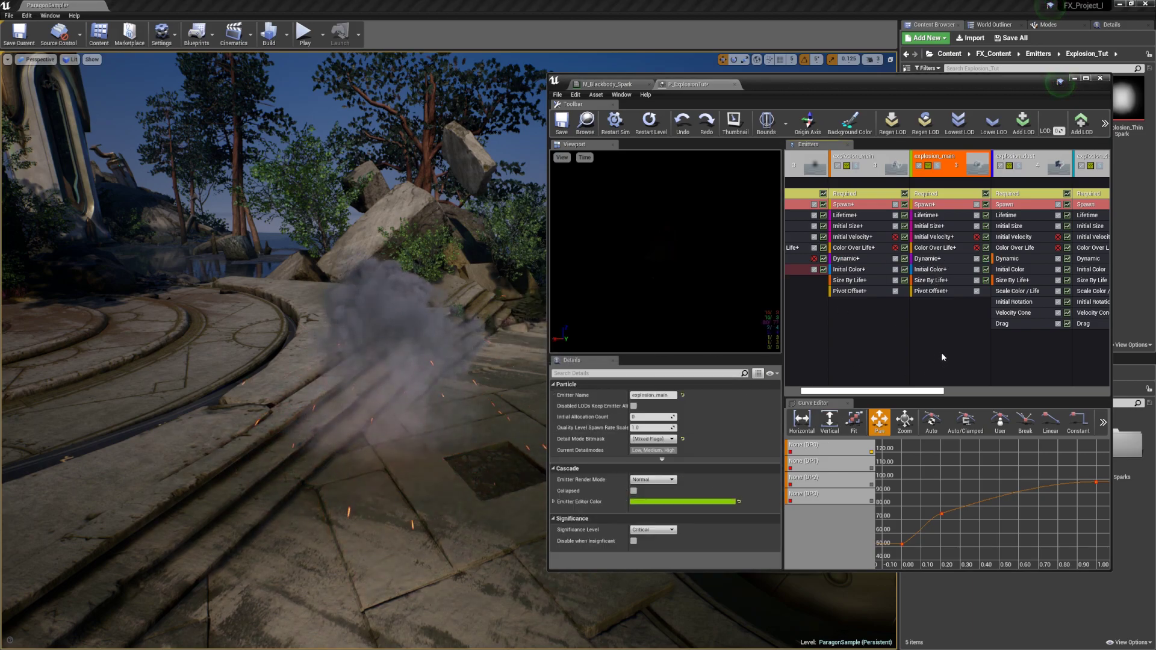
drag(849, 259, 930, 260)
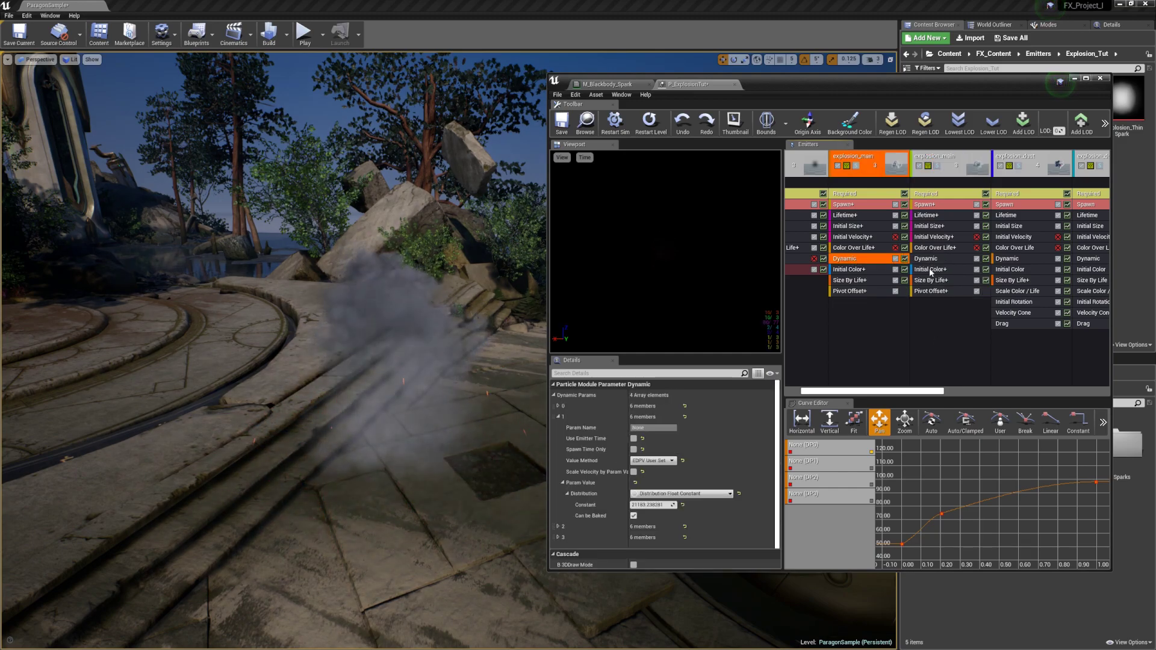
drag(662, 505, 639, 505)
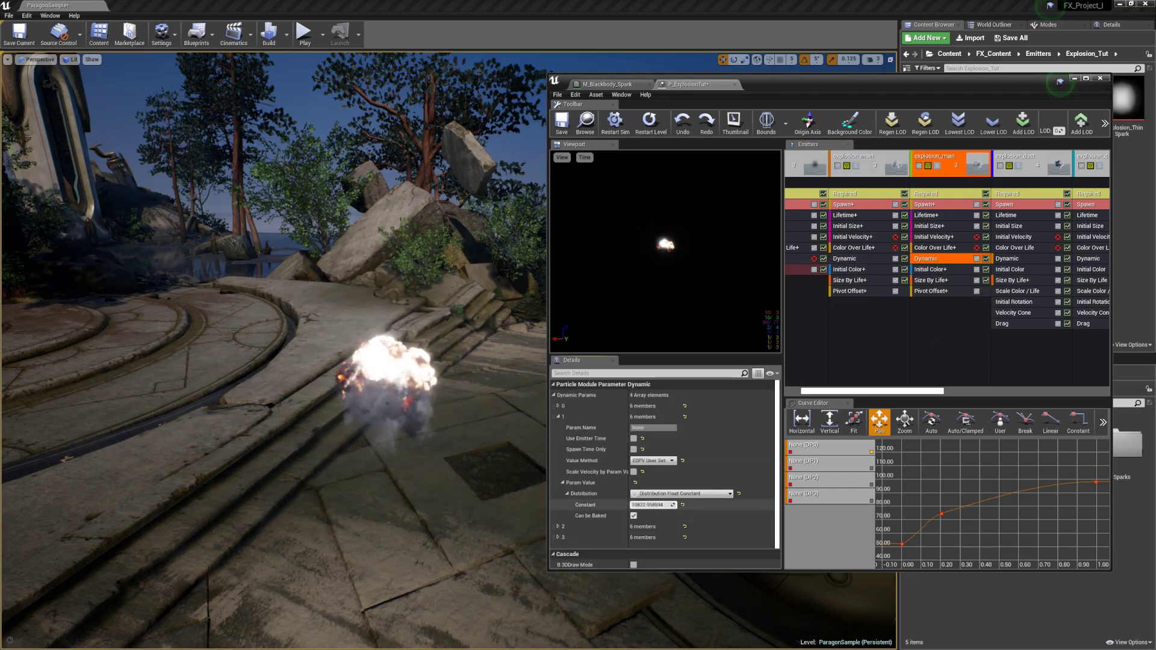
click(947, 323)
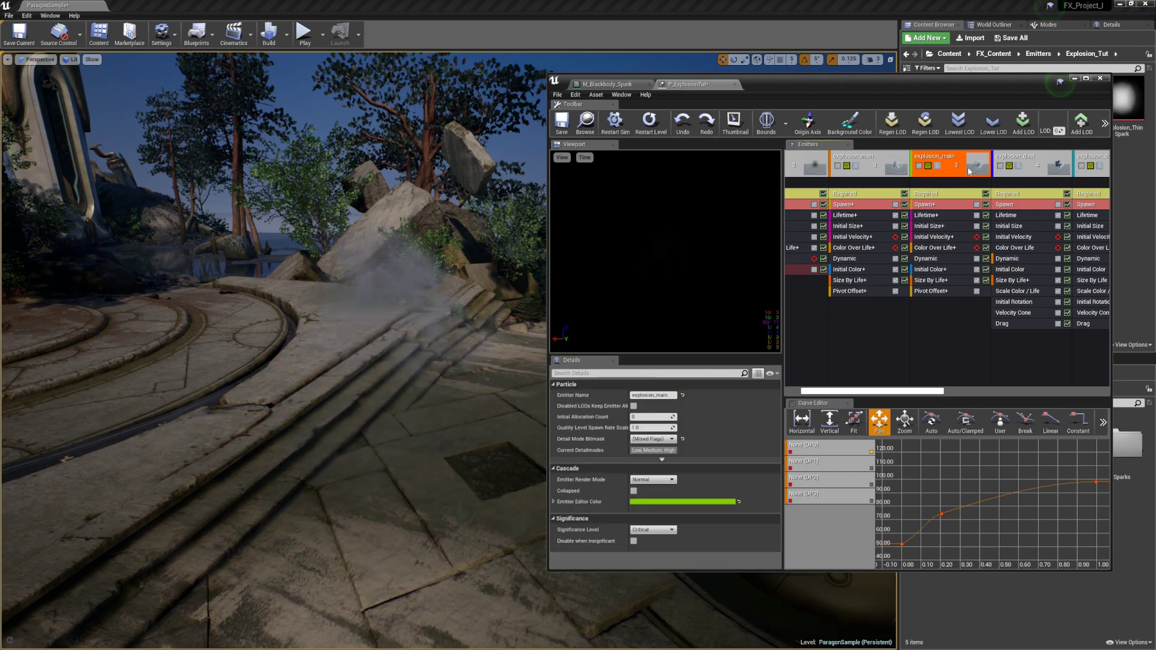
- Add a Cylinder location module to the duplicated explosion_main emitter and enable Surface Only
right_click(927, 304)
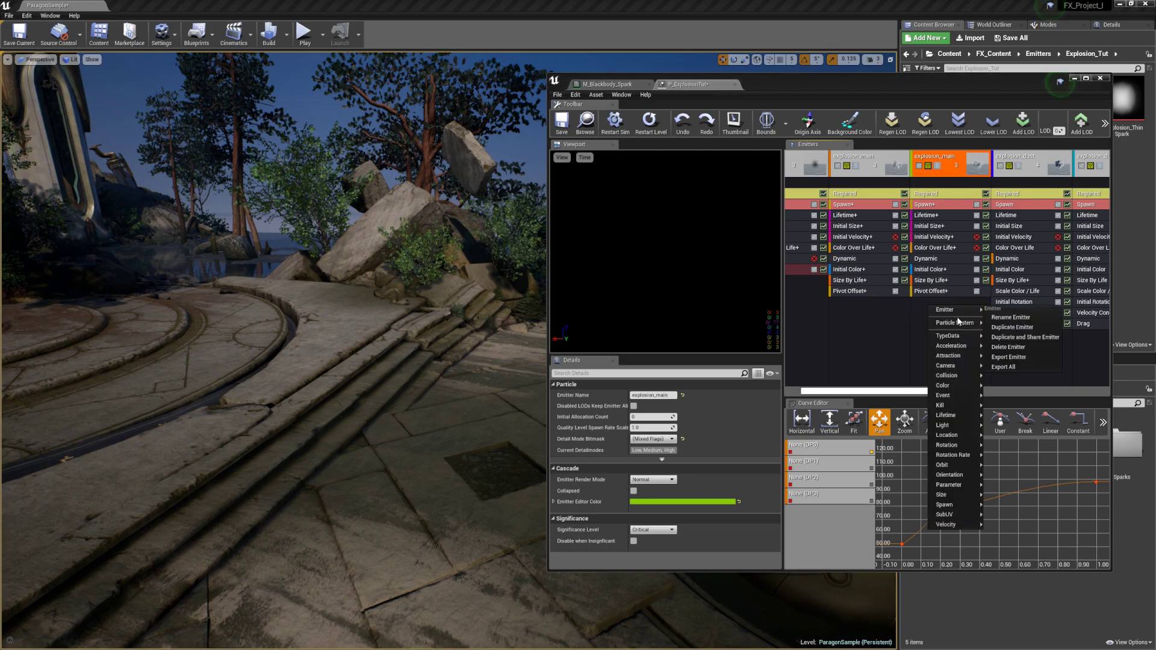
mouse_move(952, 434)
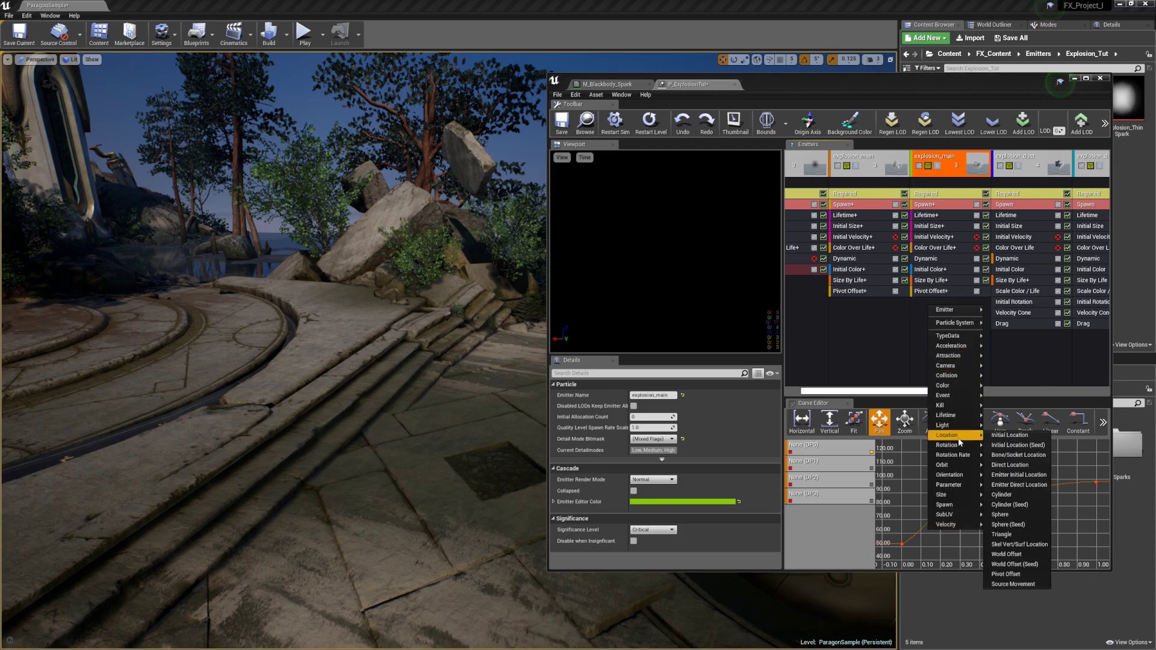
click(1002, 495)
click(656, 472)
key(Return)
scroll(693, 472, down, 3)
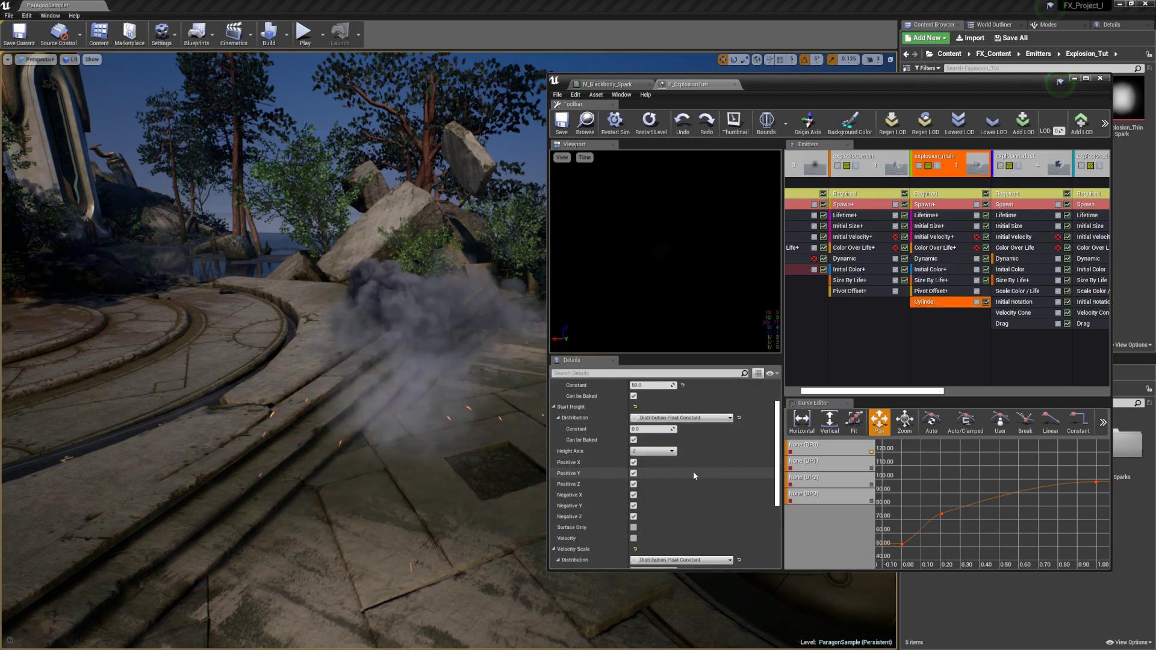
click(634, 528)
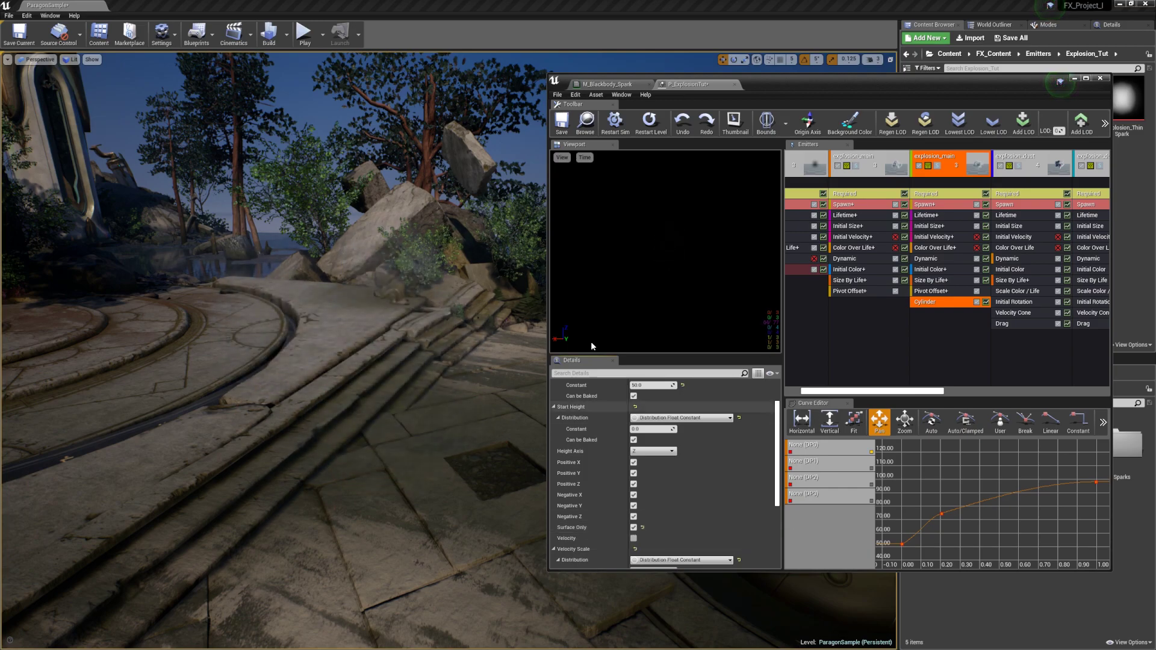
click(964, 323)
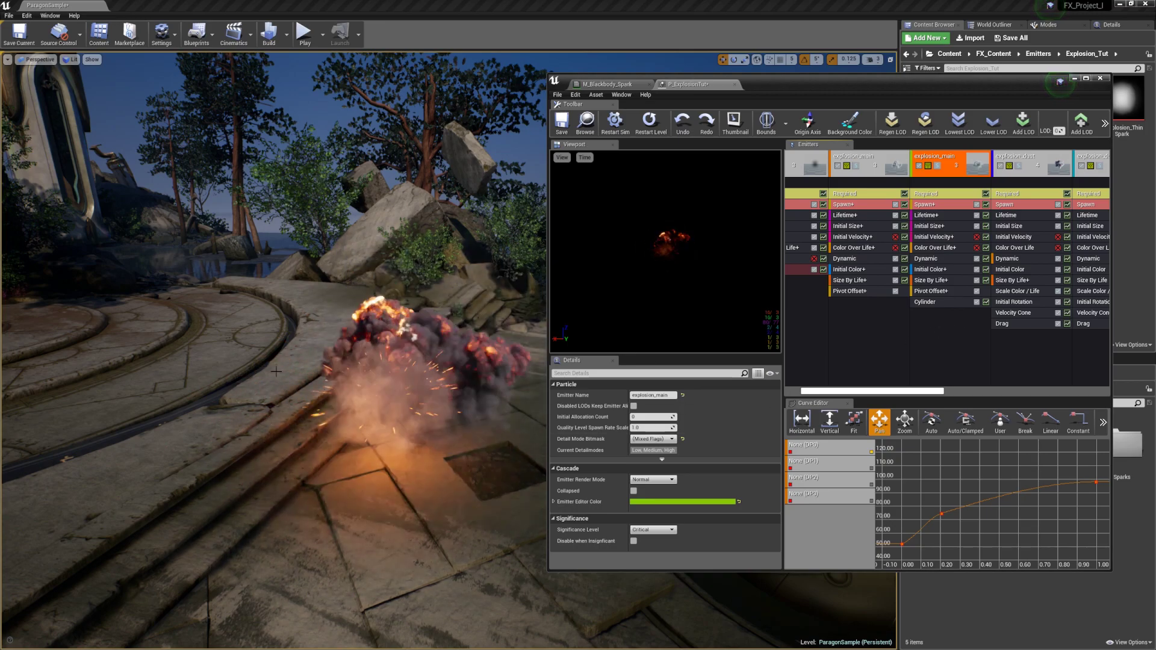
- Review the Cylinder and Pivot Offset module settings of the duplicated explosion_main emitter
click(939, 302)
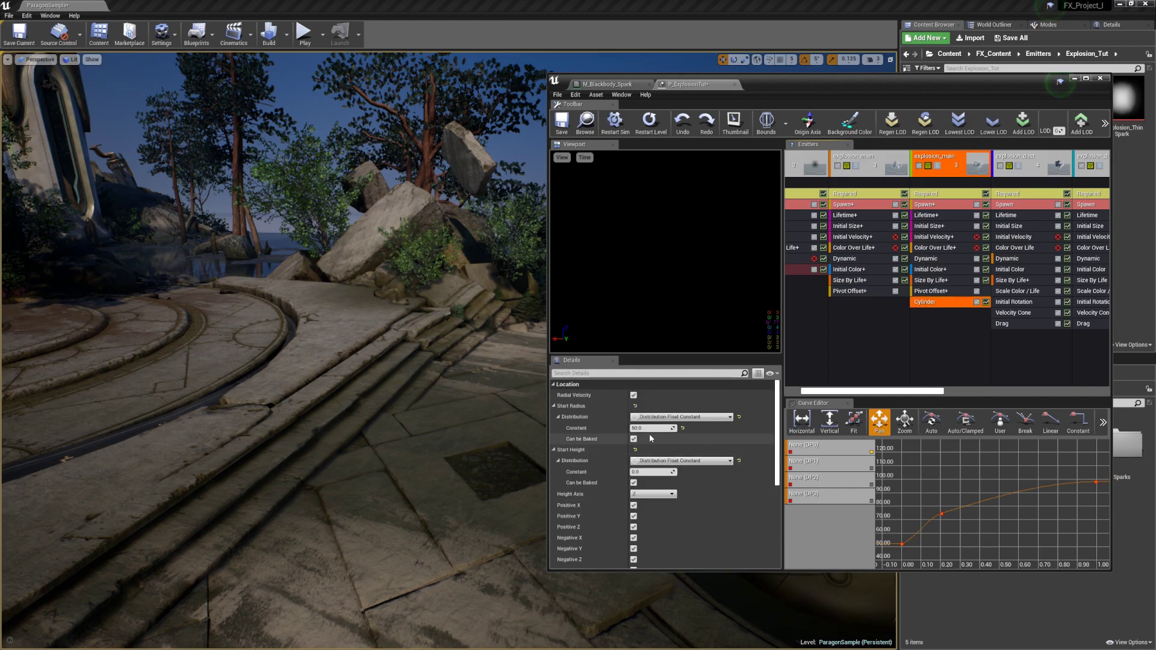
click(943, 315)
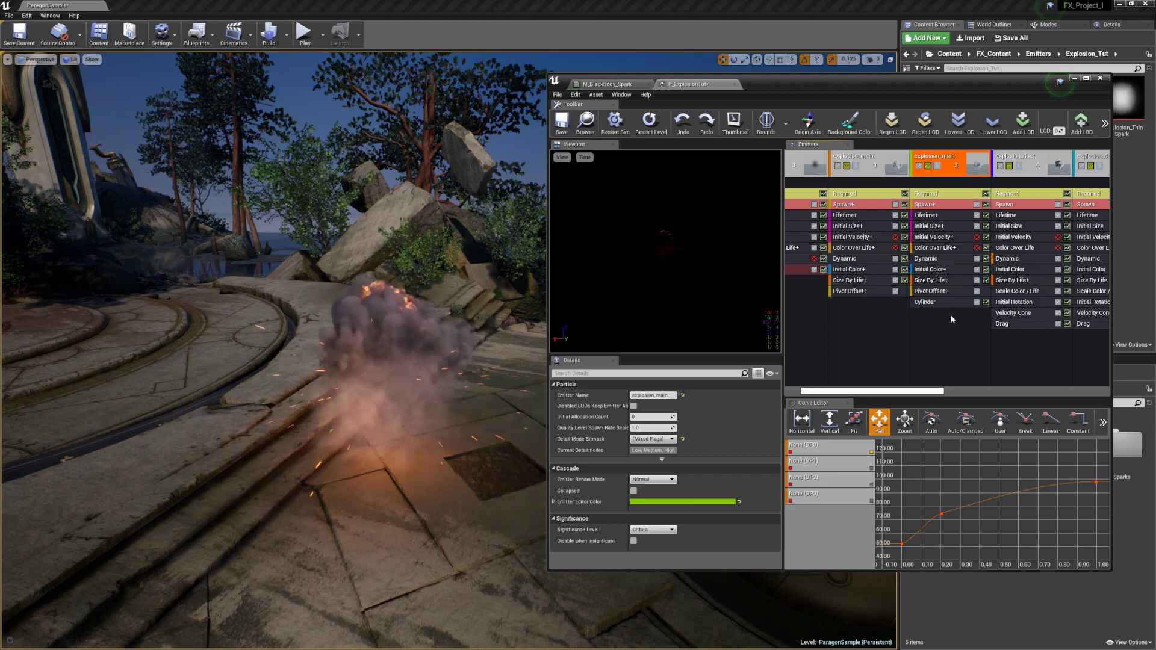
click(933, 291)
click(931, 321)
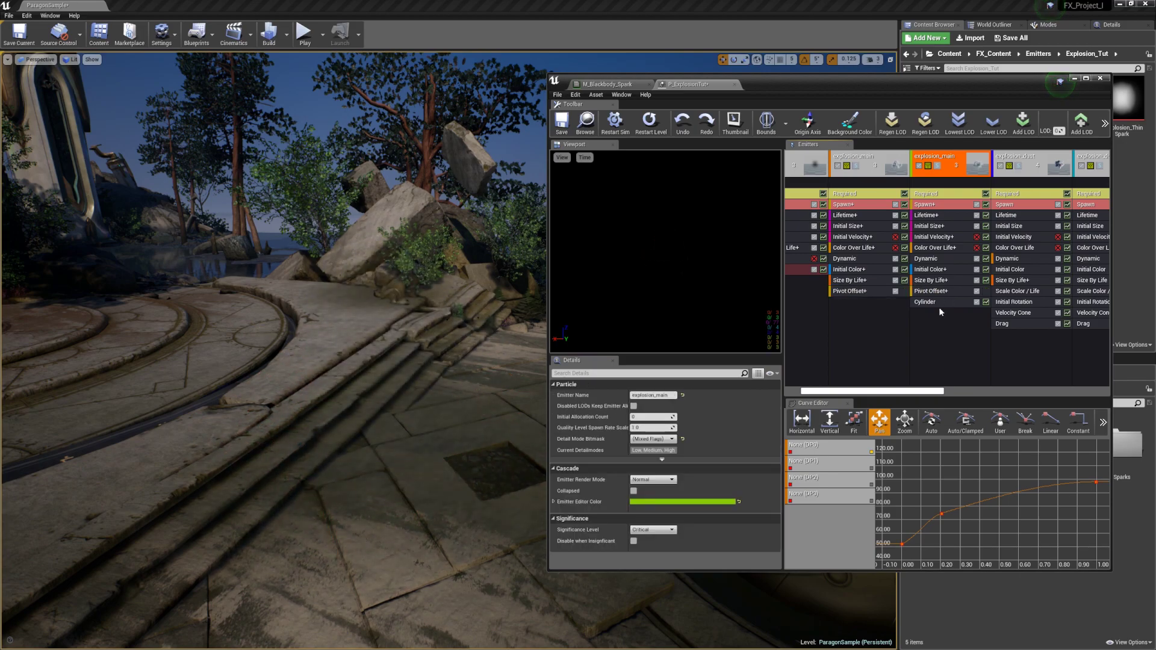
- Add an Initial Location module to the duplicated explosion_main emitter with maximum Z -25 and minimum Z -15
right_click(927, 311)
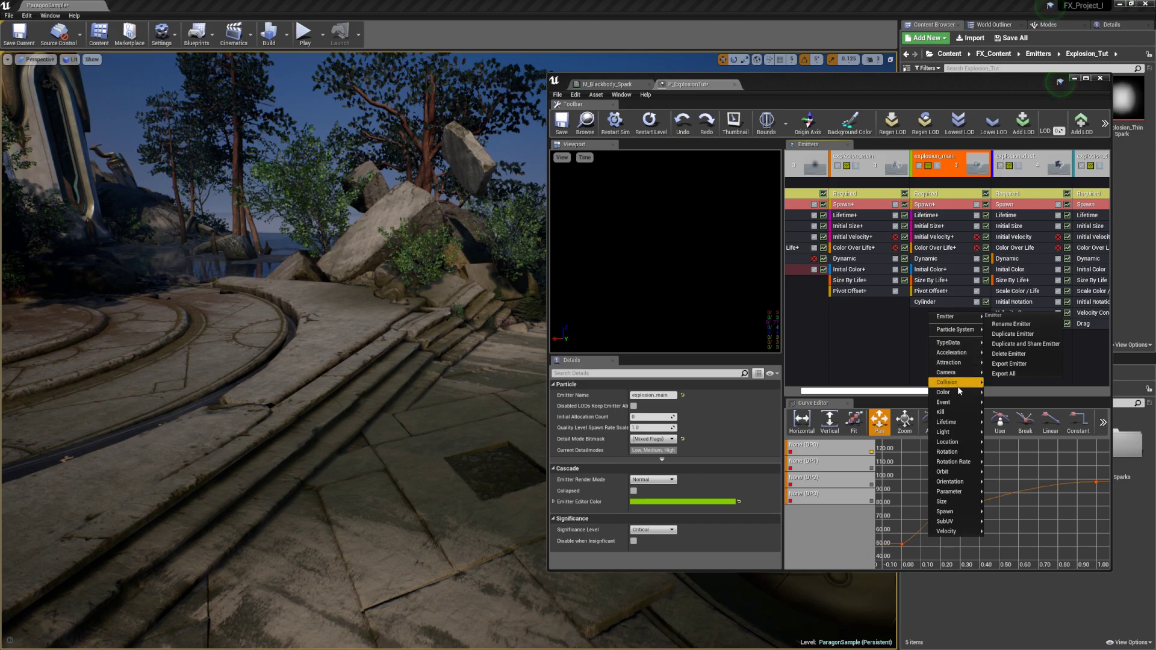
mouse_move(958, 436)
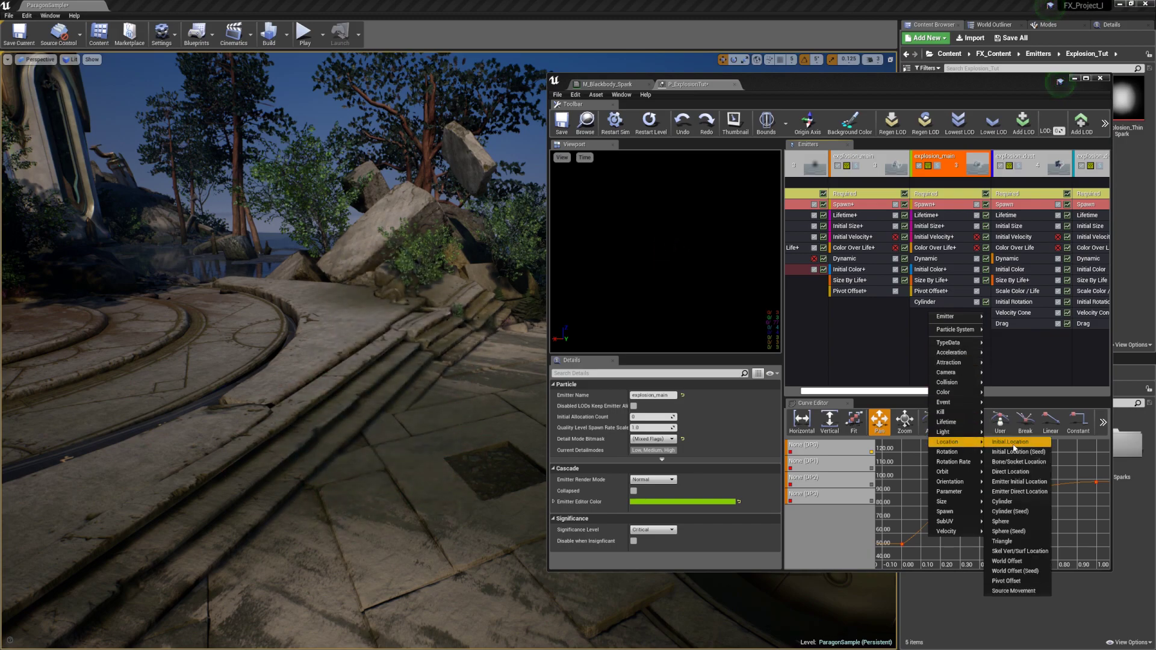
click(1014, 446)
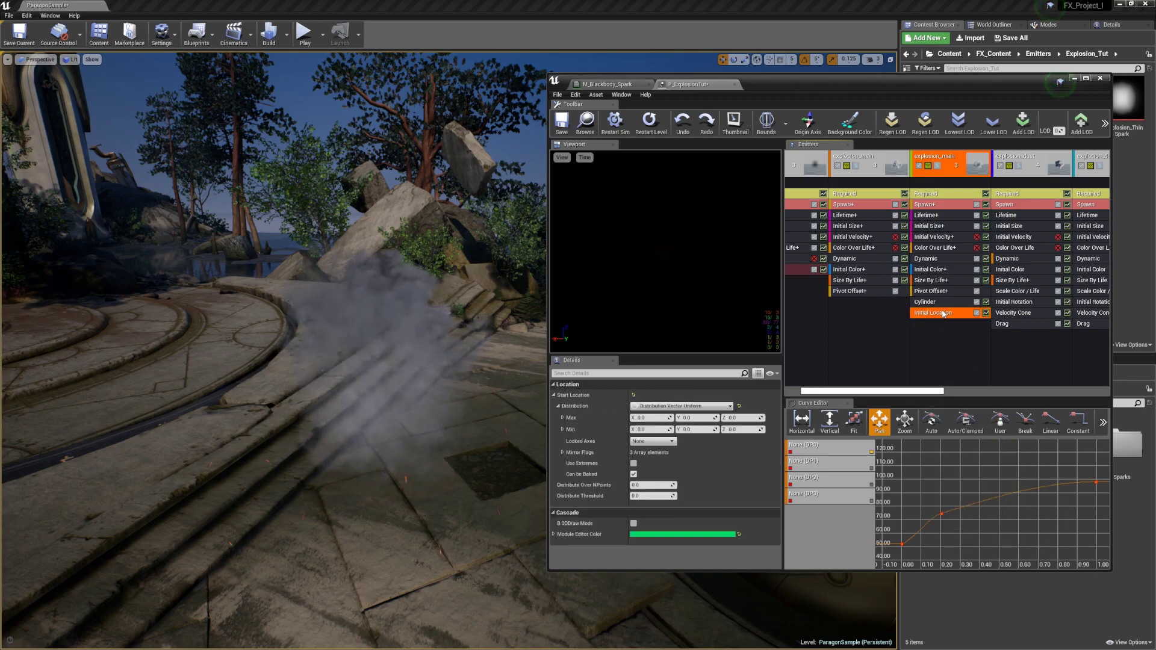
click(730, 417)
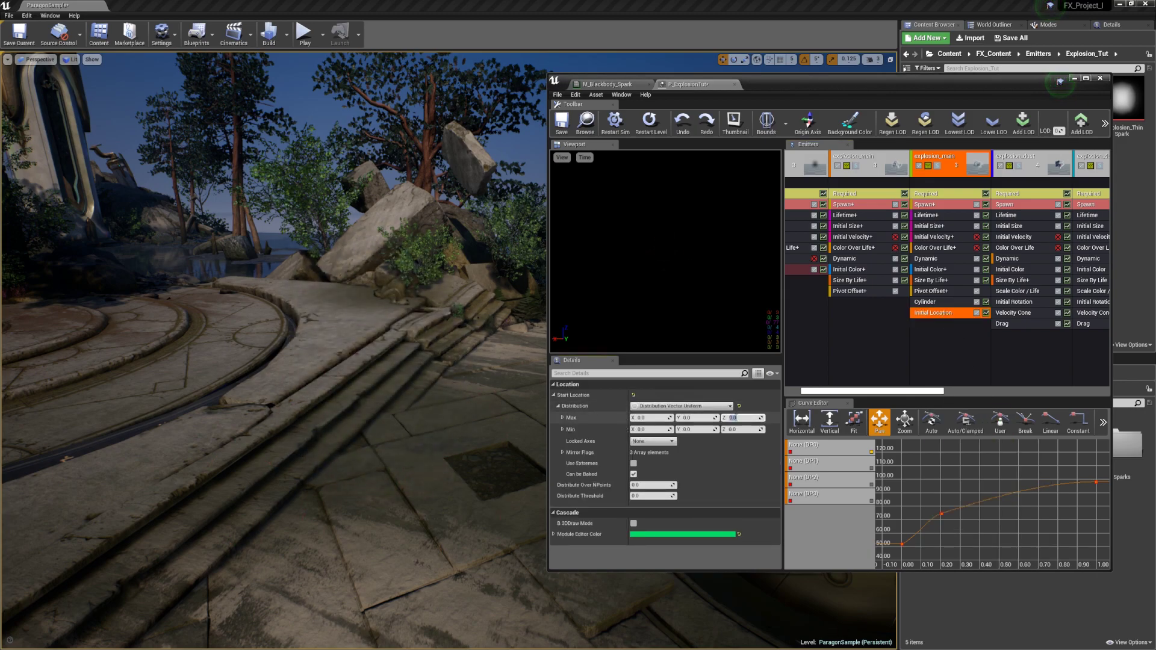
text(-250)
key(Tab)
text(-15)
key(Return)
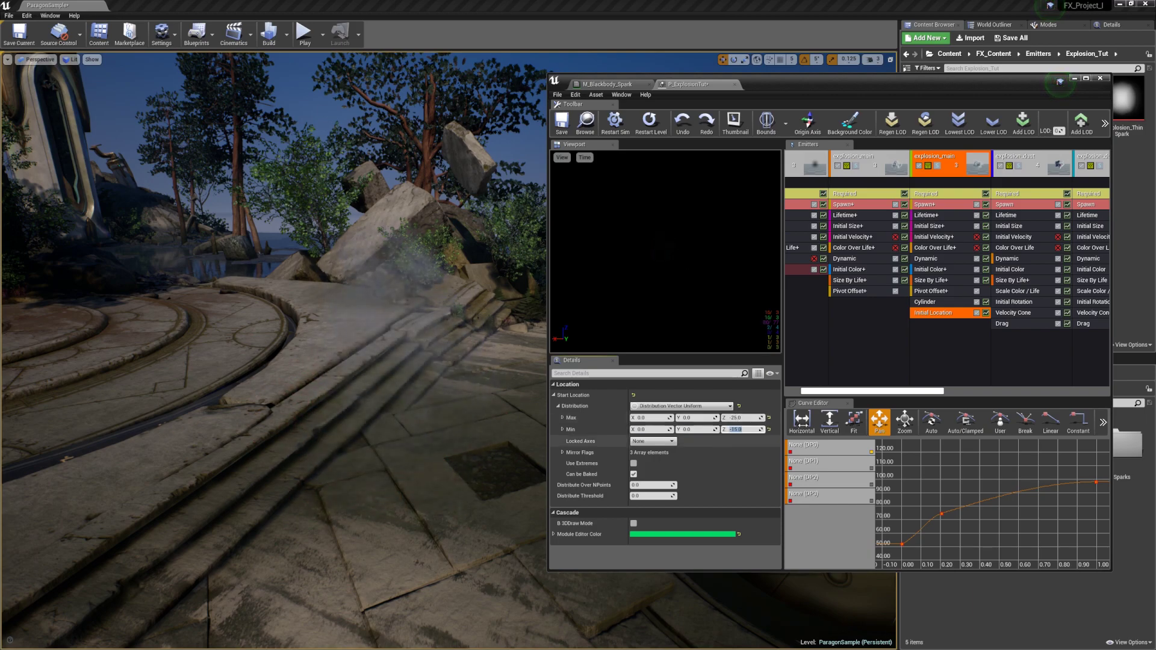
click(977, 348)
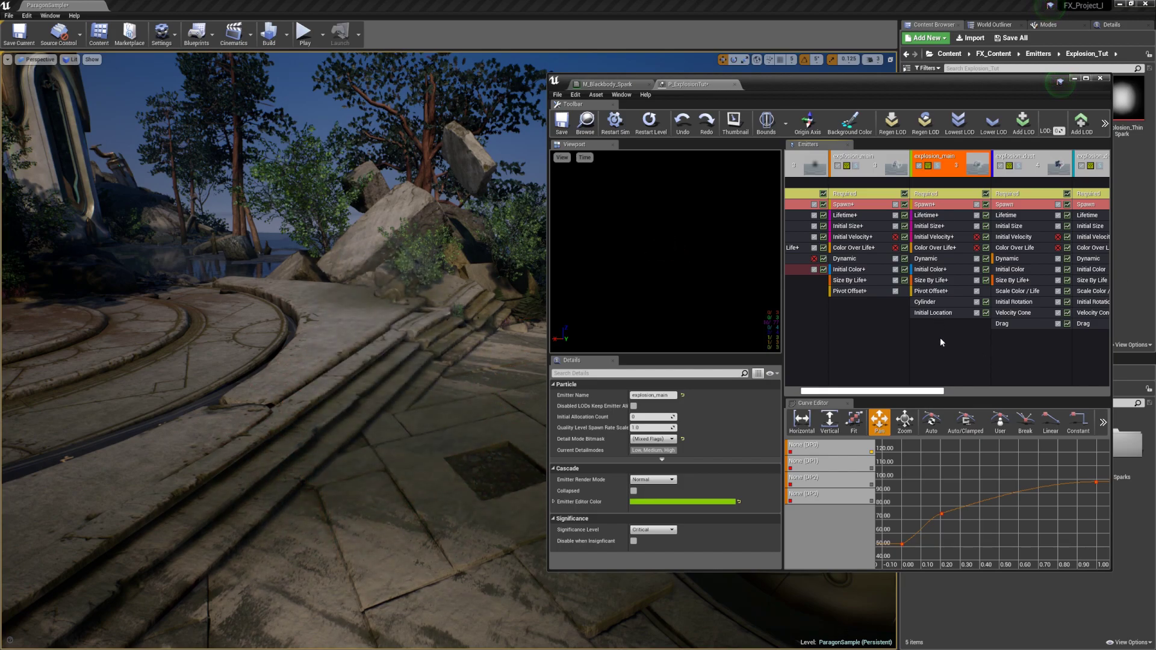
- Set the duplicated explosion_main emitter's UV Flipping Mode to Random Flip UOnly and preview the emitter soloed
click(934, 192)
scroll(712, 400, down, 10)
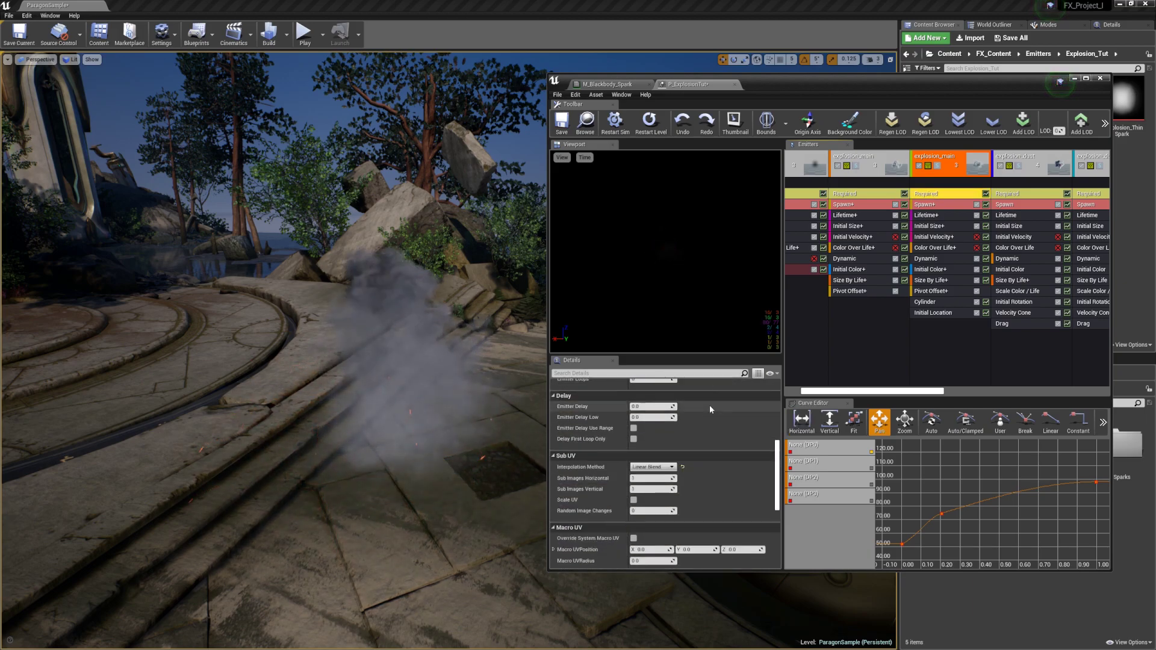
scroll(685, 422, down, 5)
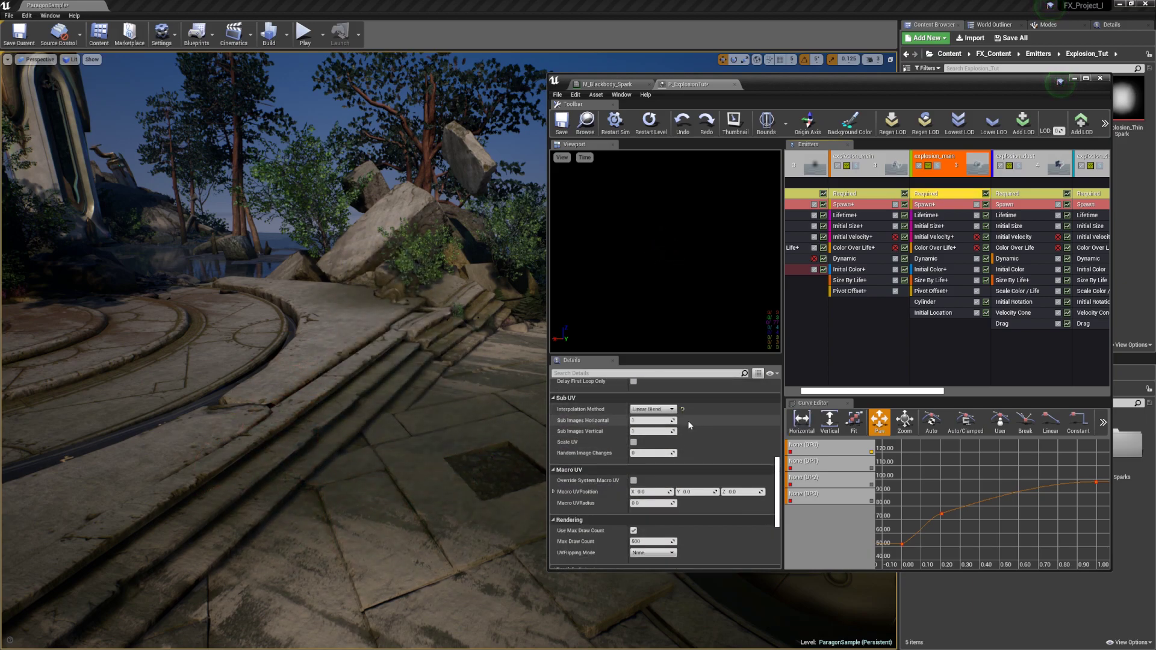
click(653, 510)
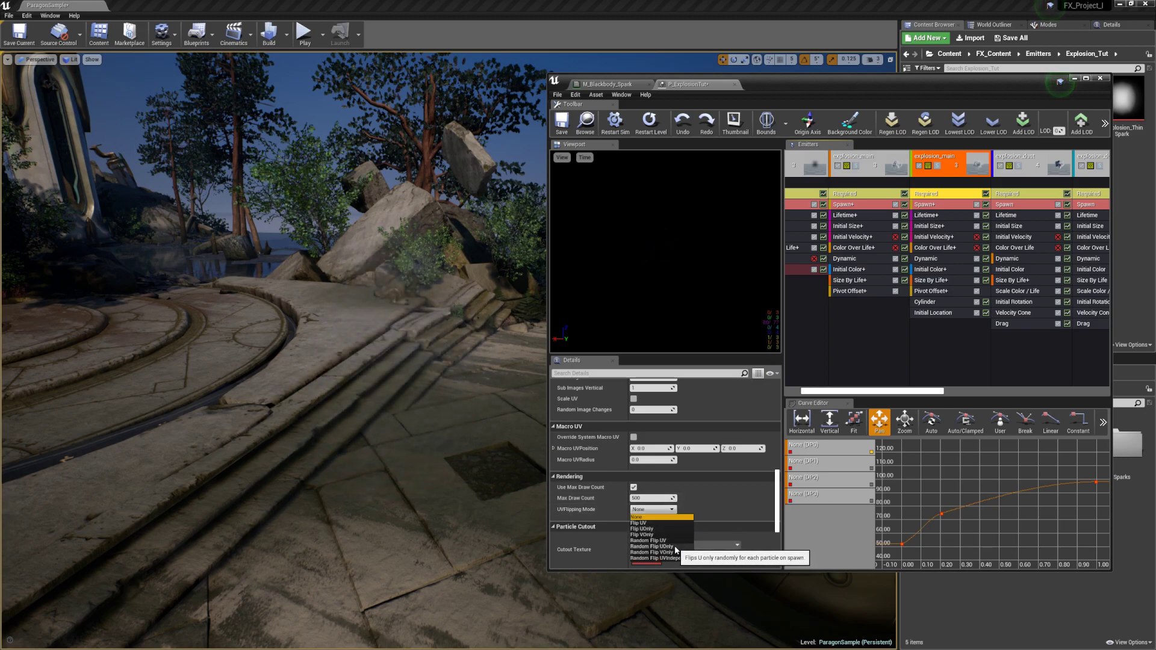
click(670, 547)
click(937, 167)
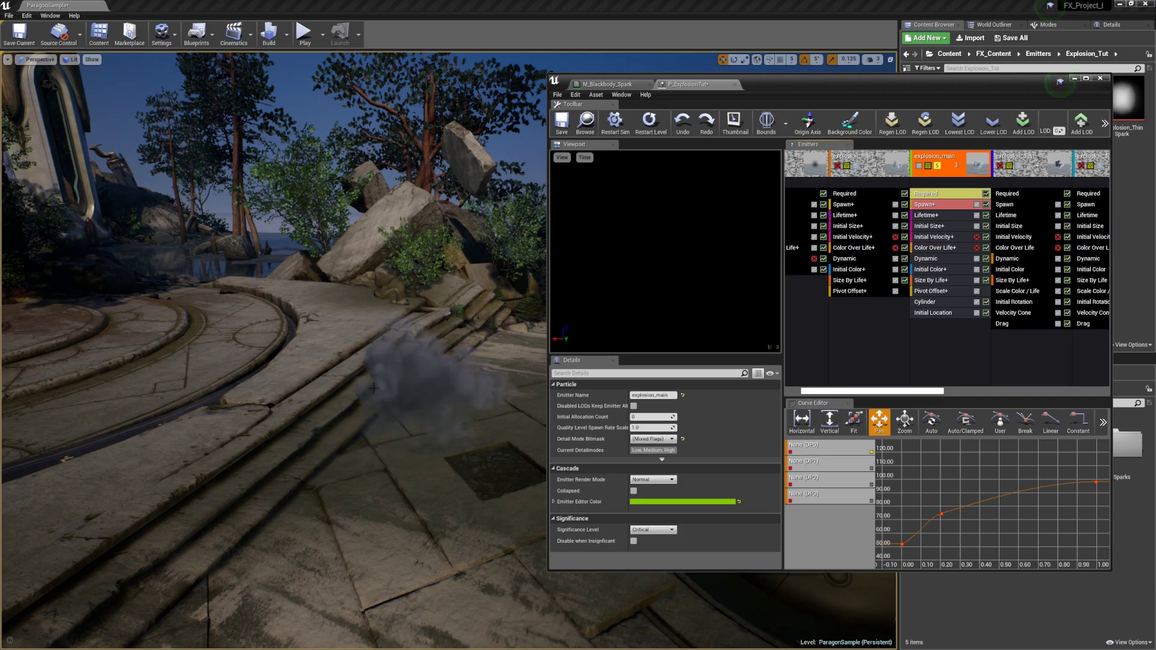
click(936, 166)
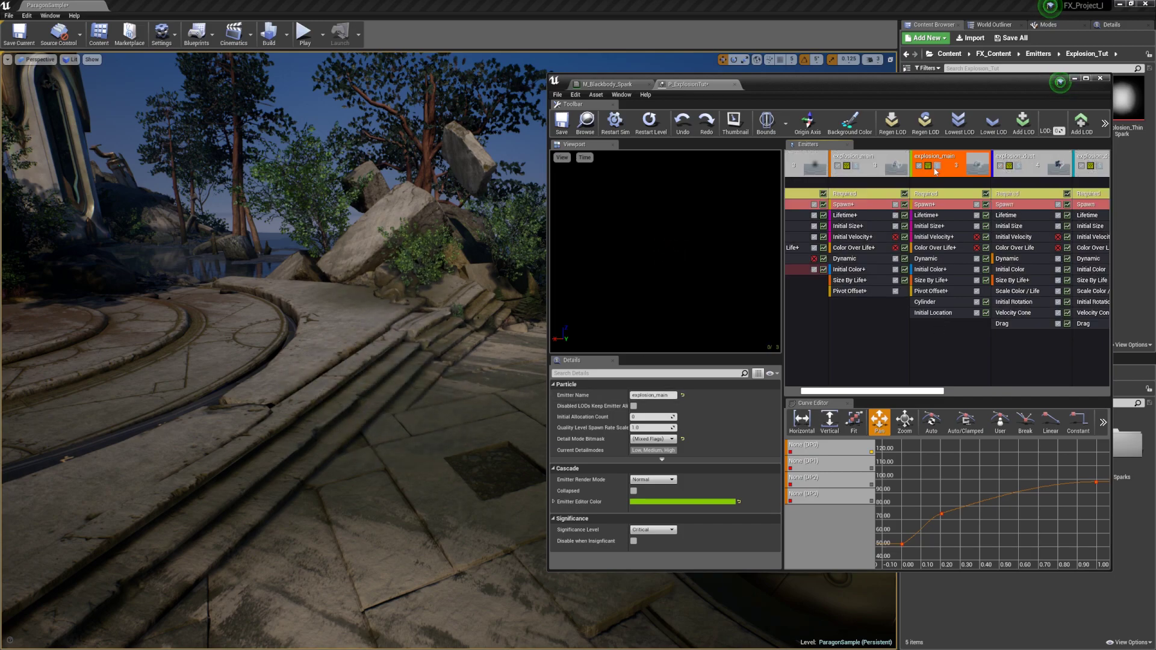
- Set the original explosion_main emitter's UV Flipping Mode to Random Flip UOnly
click(881, 194)
scroll(729, 436, down, 10)
scroll(709, 443, down, 3)
click(670, 495)
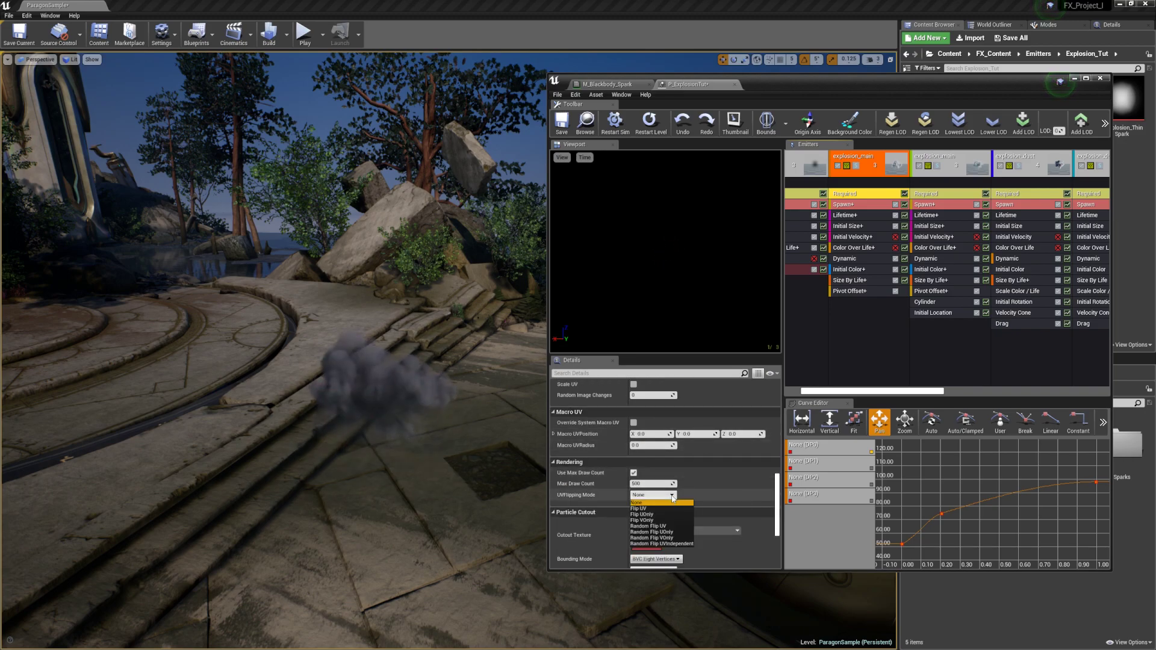
click(674, 532)
click(951, 339)
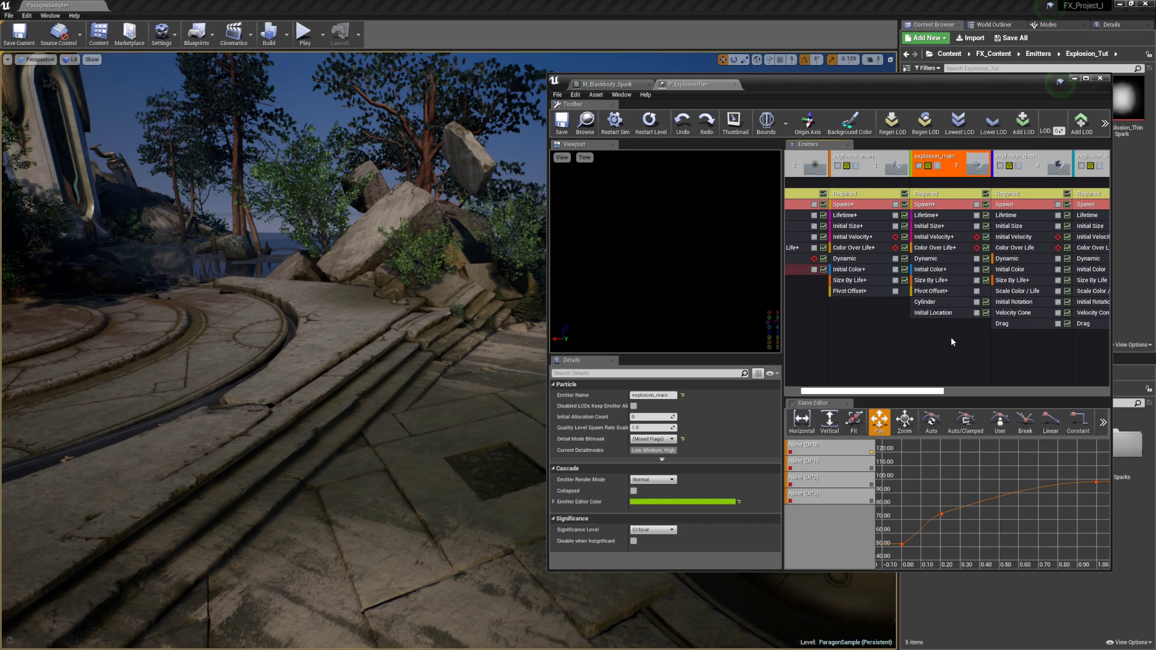
- Look over the explosion_dust, explosion_main and light emitters and their module stacks
click(1024, 373)
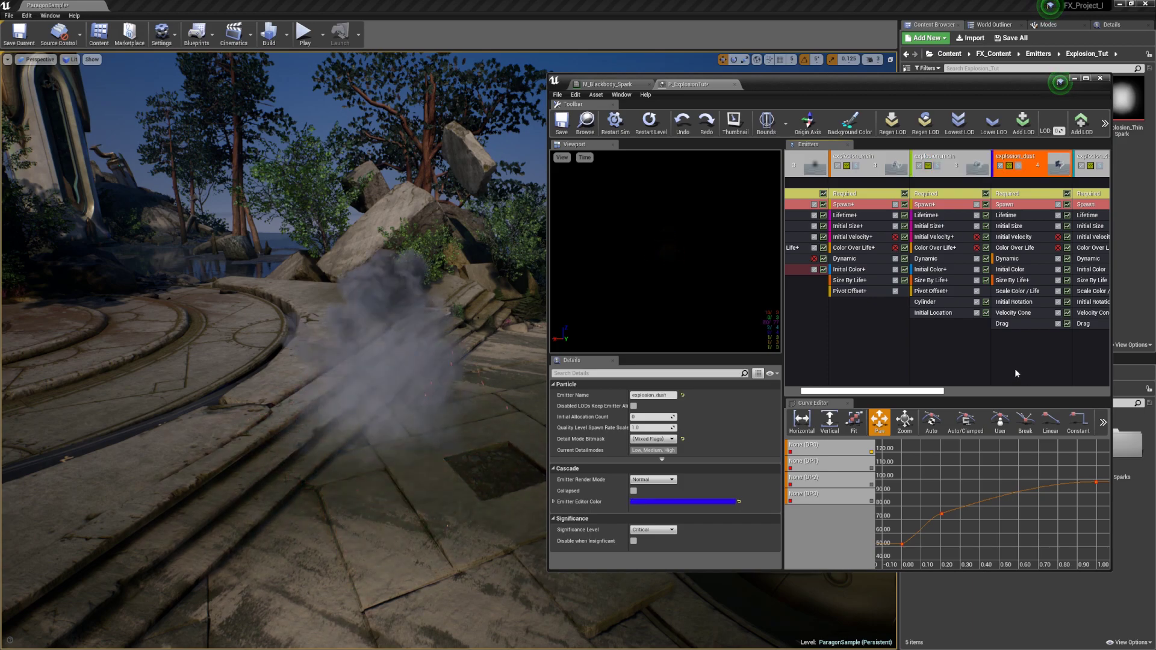
click(911, 352)
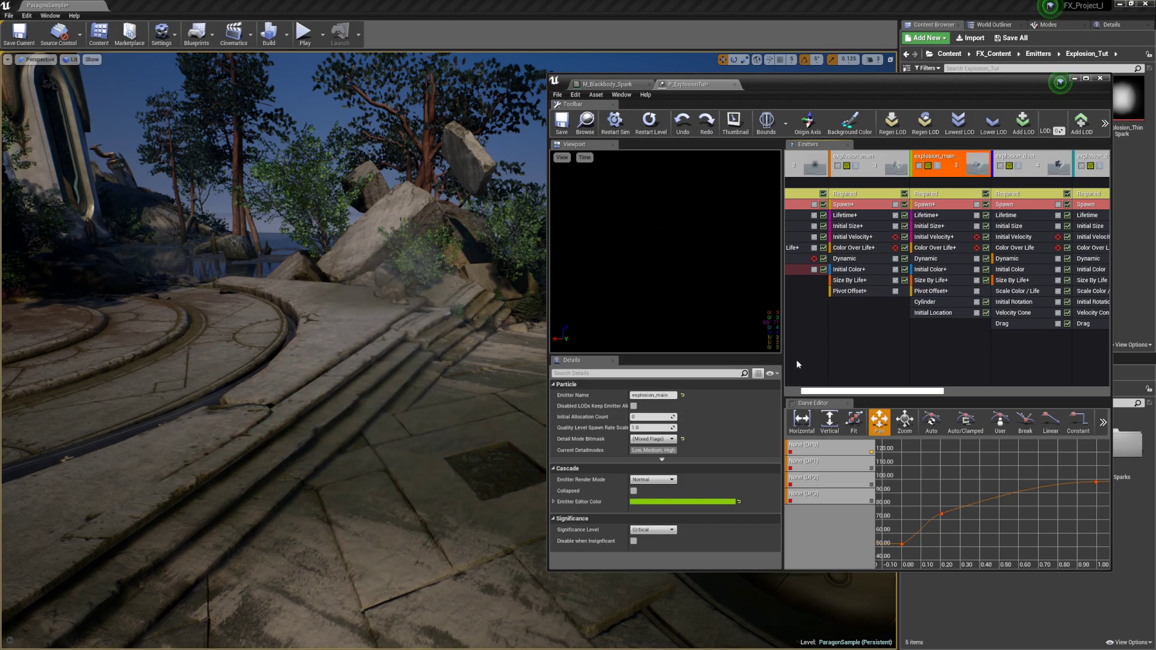
drag(819, 392, 803, 393)
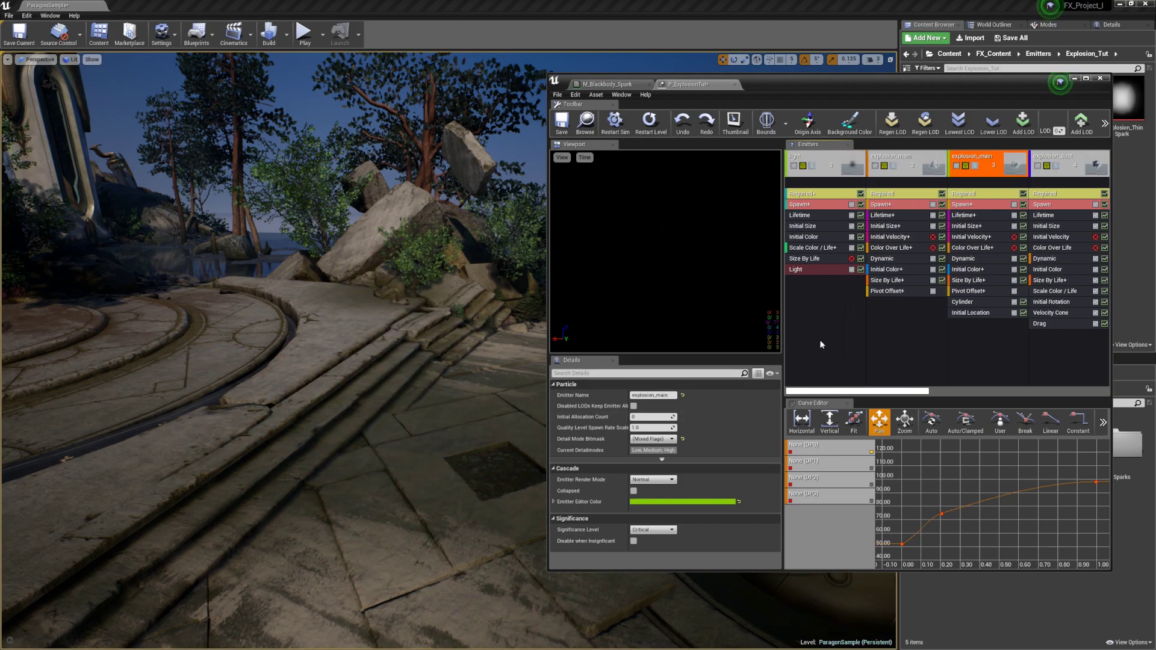
click(842, 339)
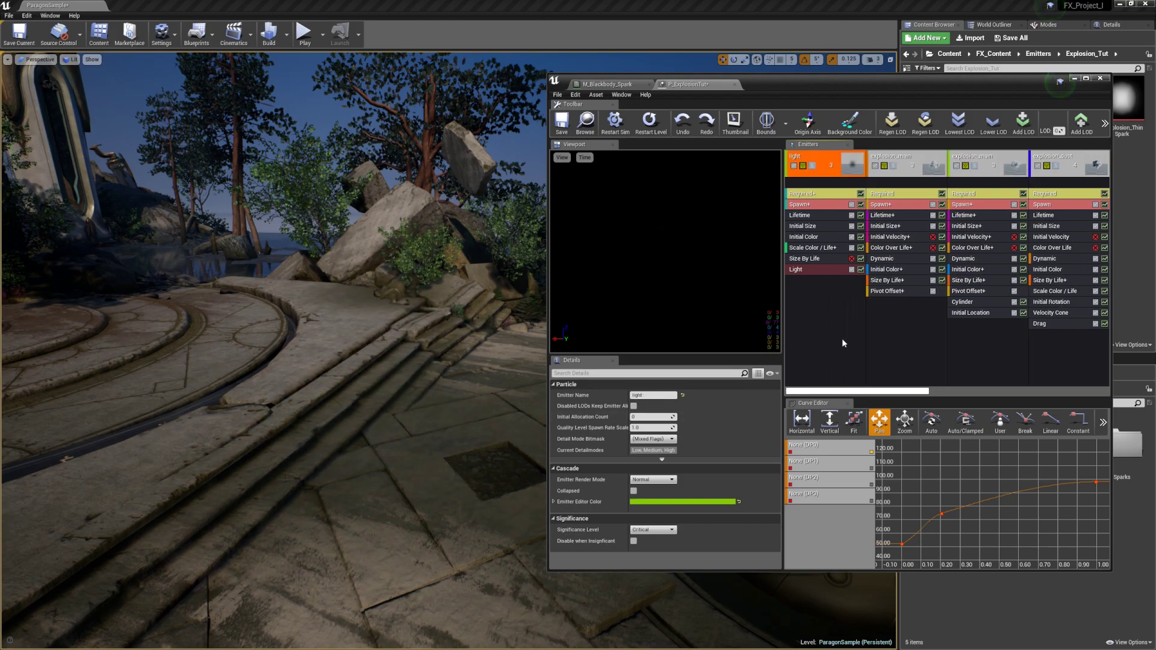
click(935, 365)
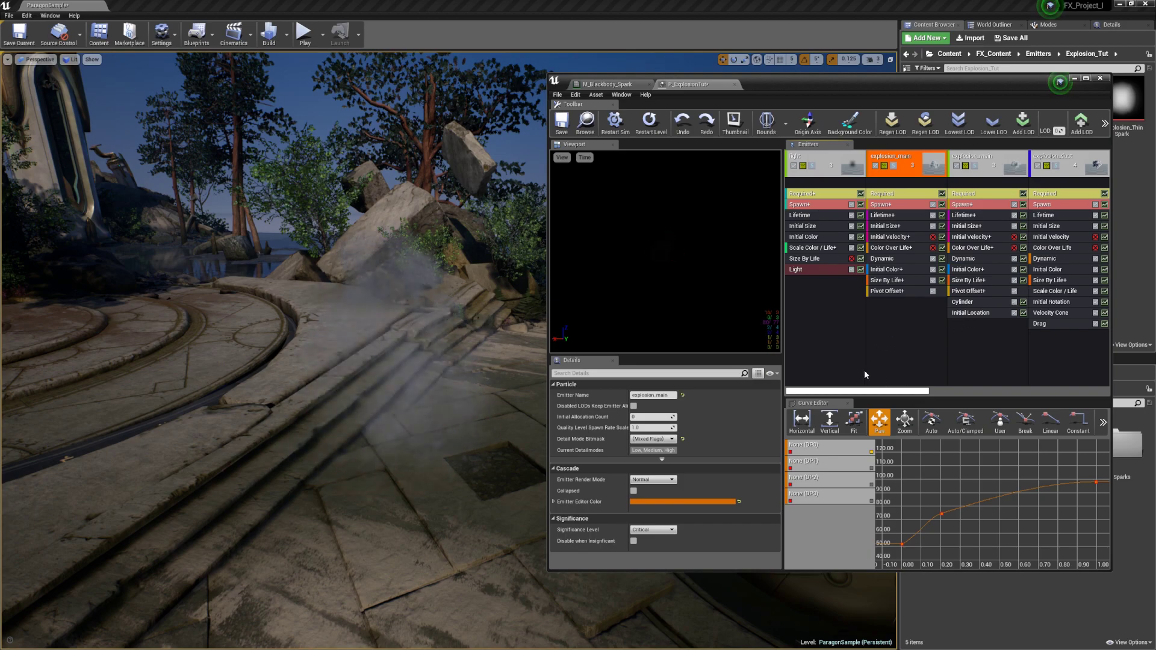
drag(943, 78, 918, 96)
drag(860, 408, 983, 408)
click(900, 182)
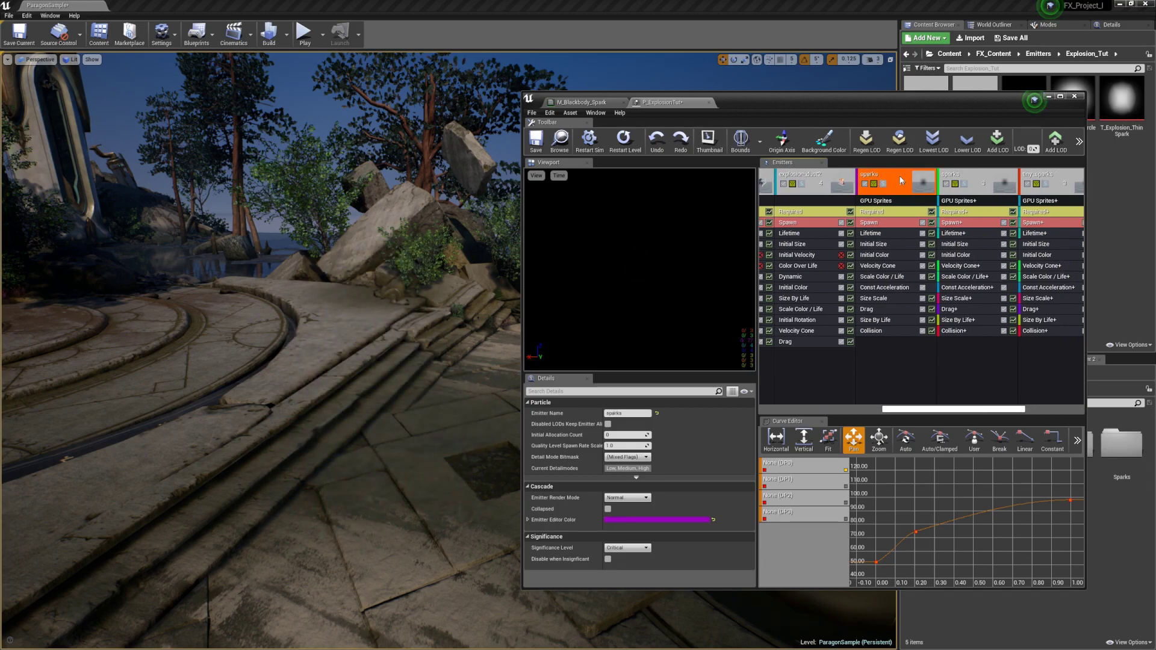
right_click(902, 181)
mouse_move(940, 183)
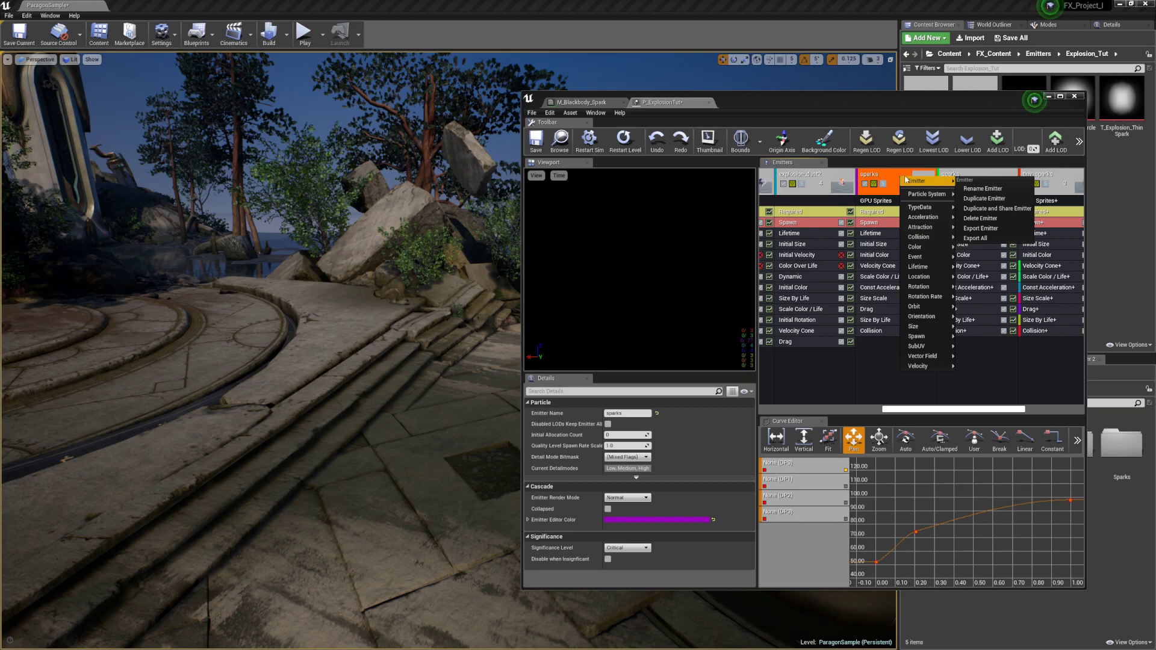
click(890, 180)
- Duplicate the light emitter and rename the copy flash
drag(929, 410, 775, 402)
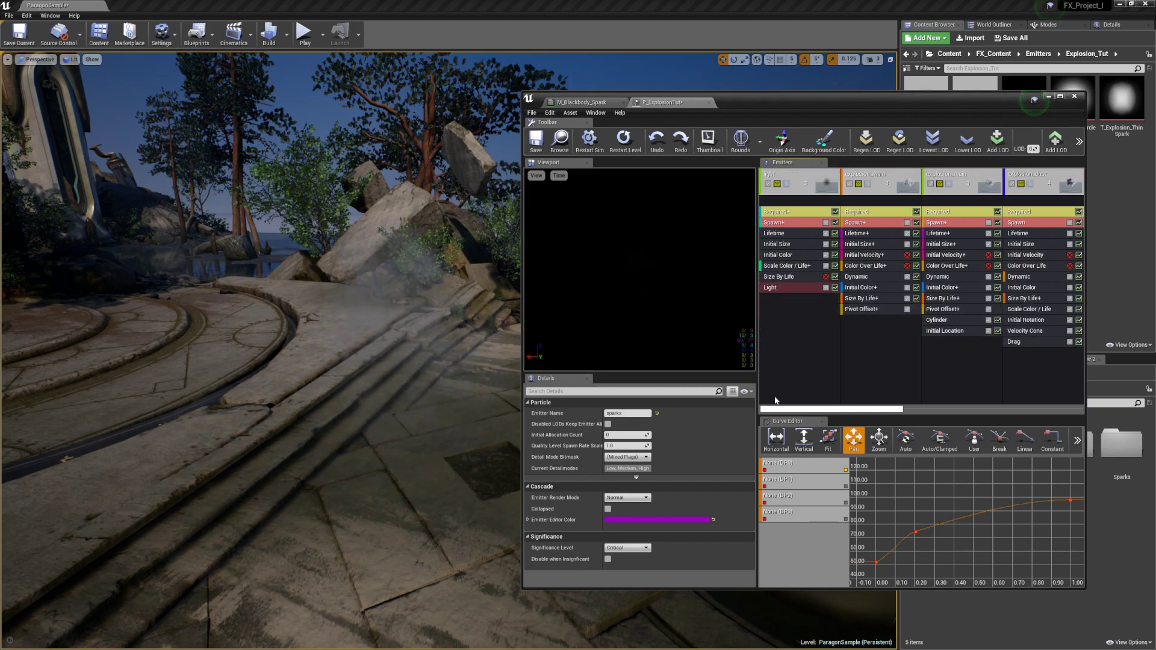
click(811, 187)
right_click(802, 177)
mouse_move(826, 186)
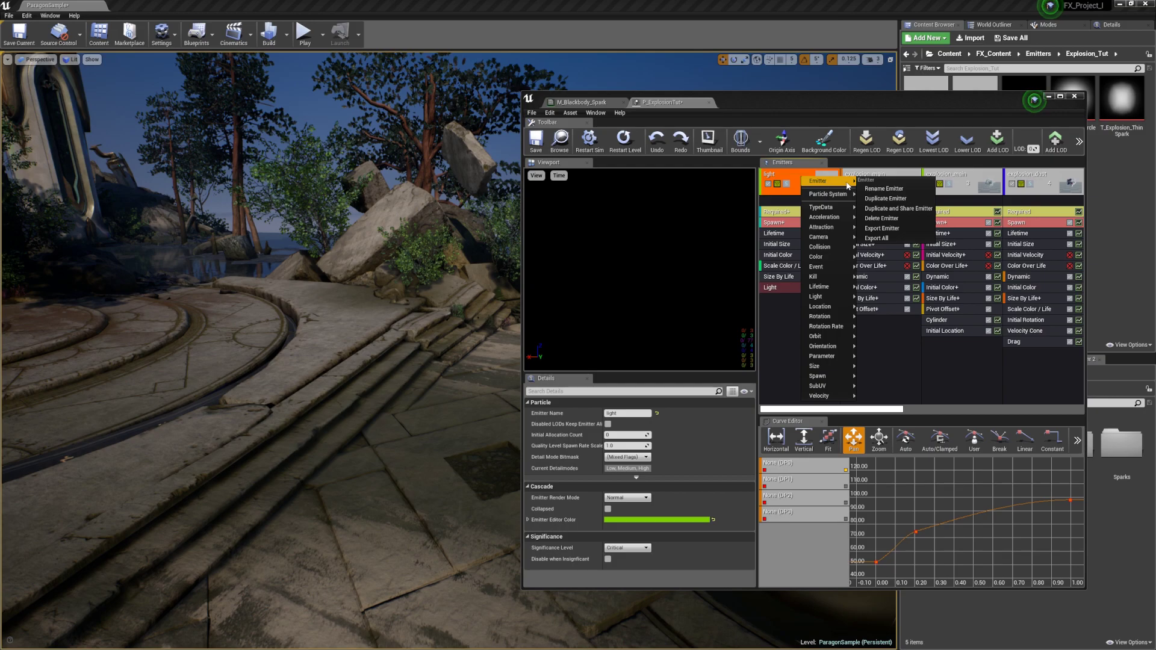
click(885, 198)
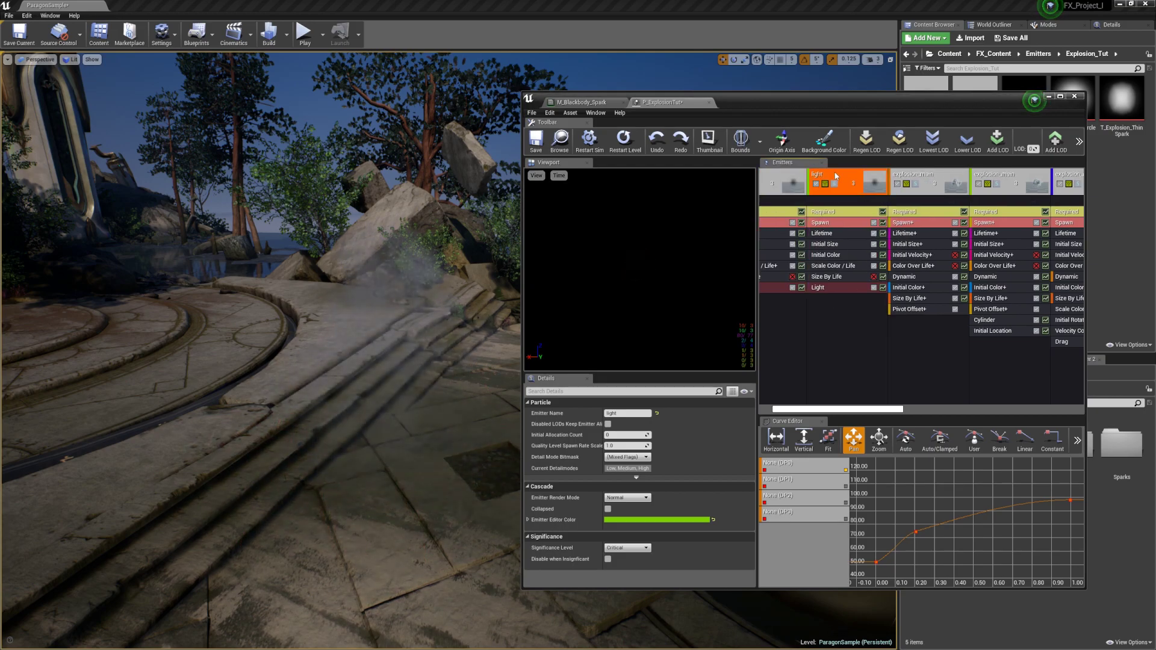
click(626, 413)
text(flash)
key(Return)
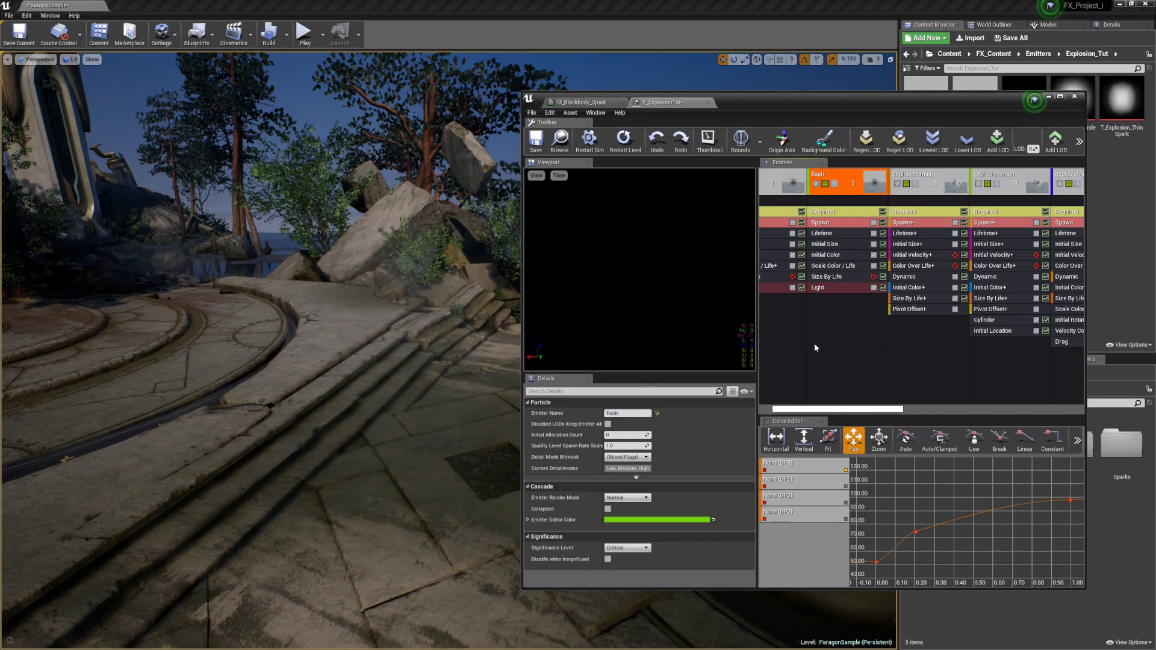
- Delete the Light module from the flash emitter, solo that emitter and show its Required settings
click(832, 287)
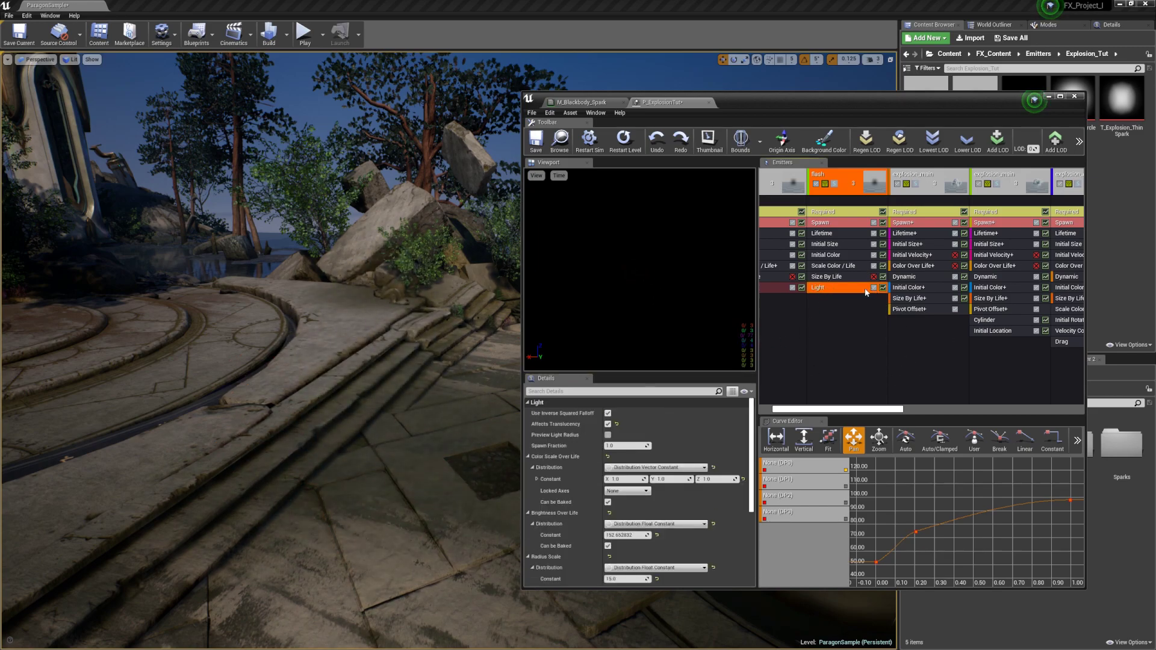
key(Delete)
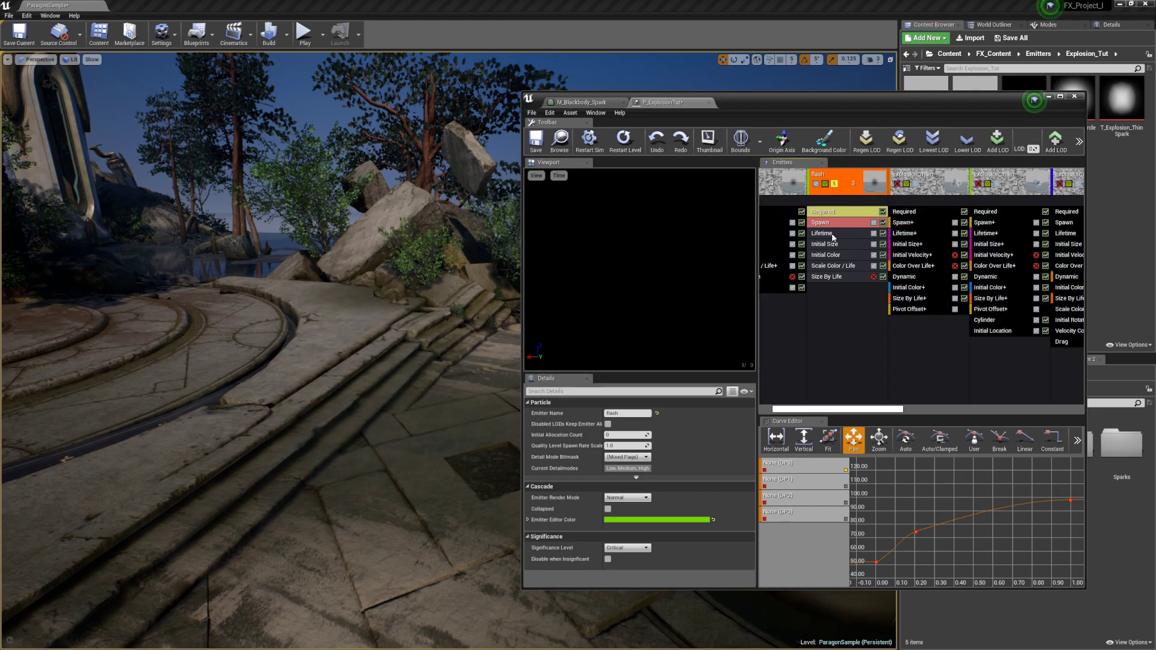
click(834, 213)
- Duplicate the M_Blackbody_Spark_Inst material instance and name the copy M_Blackbody_Flash_Inst
drag(924, 110, 698, 92)
click(974, 224)
click(986, 116)
key(ctrl+w)
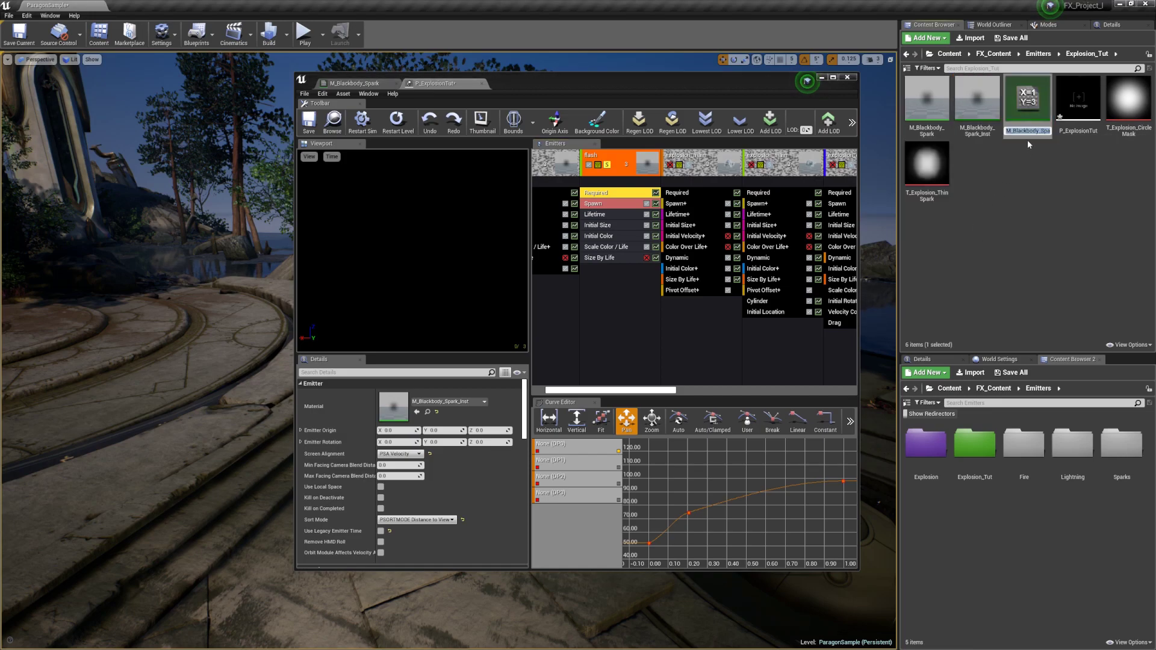
text(M_B;la)
key(BackSpace)
key(BackSpace)
key(BackSpace)
text(lackbody_Flash_Inst)
key(Return)
- Override the Mask parameter of M_Blackbody_Flash_Inst with the T_Explosion_CircleMask texture and save the instance
double_click(929, 119)
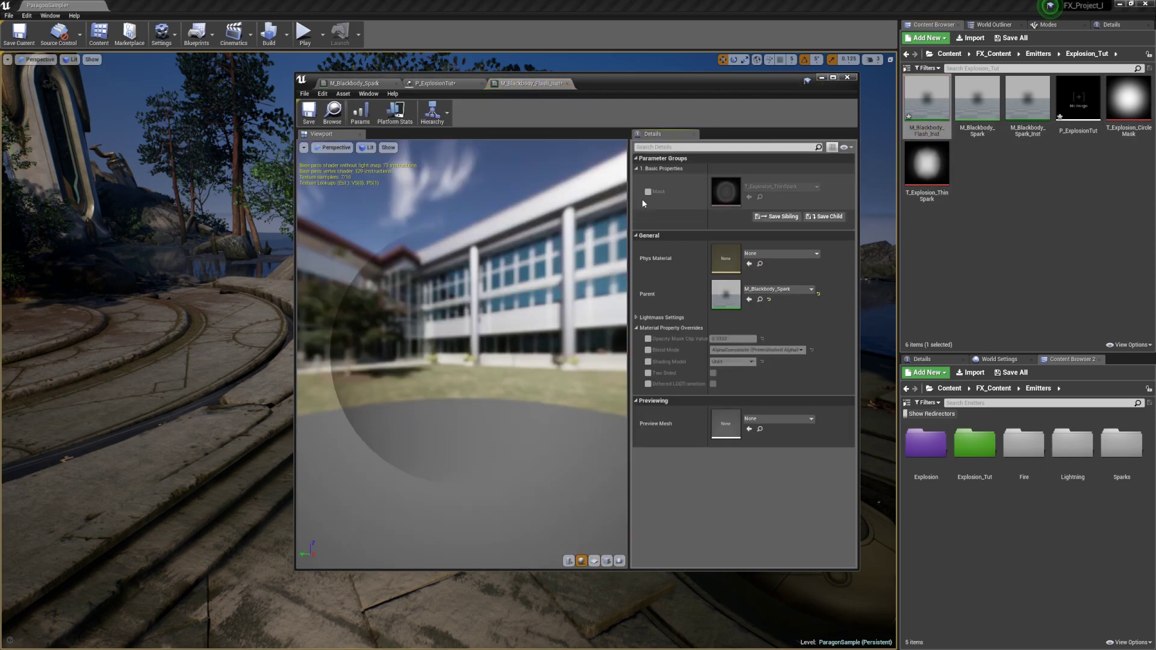
drag(1127, 101, 729, 192)
click(308, 111)
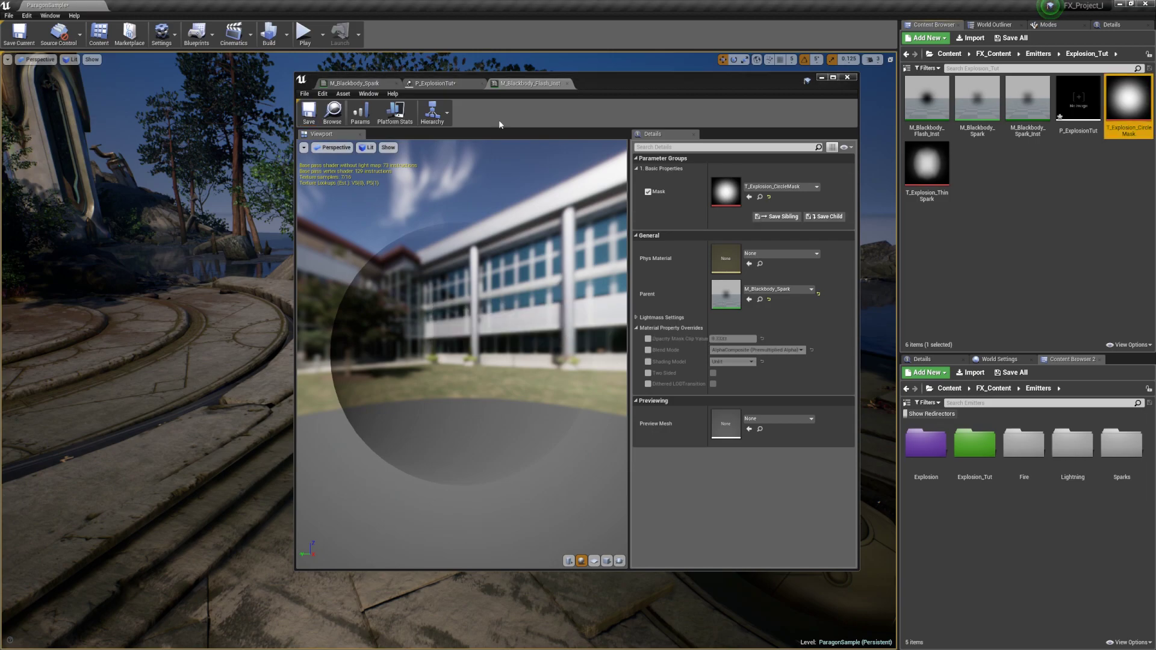
- Assign M_Blackbody_Flash_Inst as the flash emitter's material in P_ExplosionTut
click(458, 84)
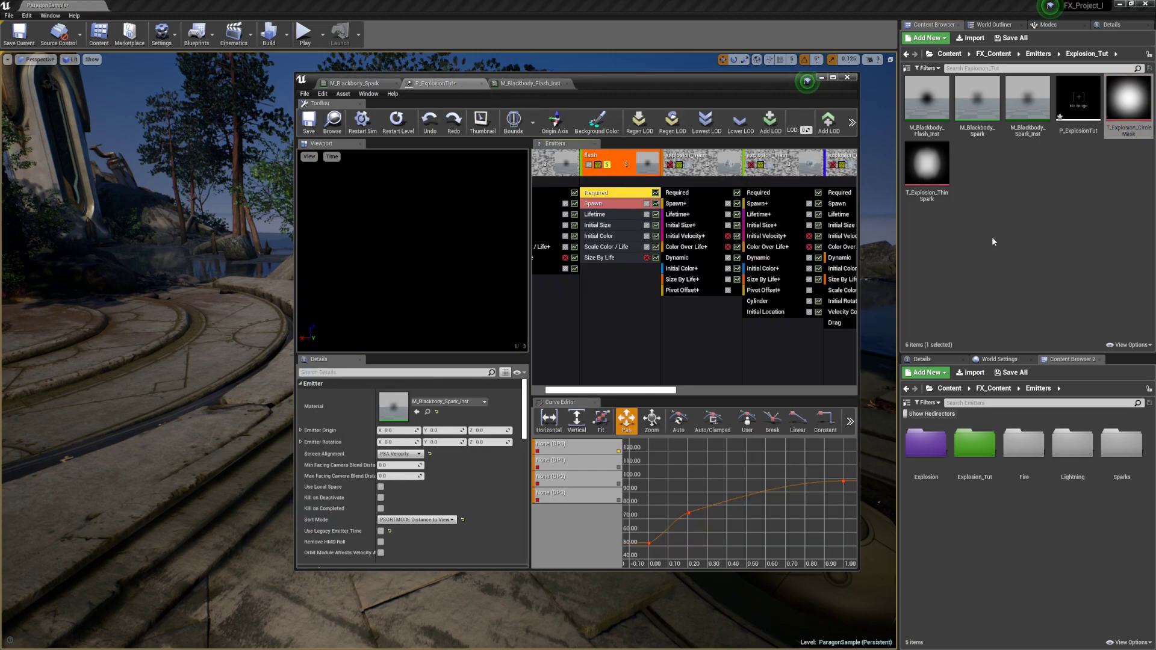
drag(926, 102, 393, 407)
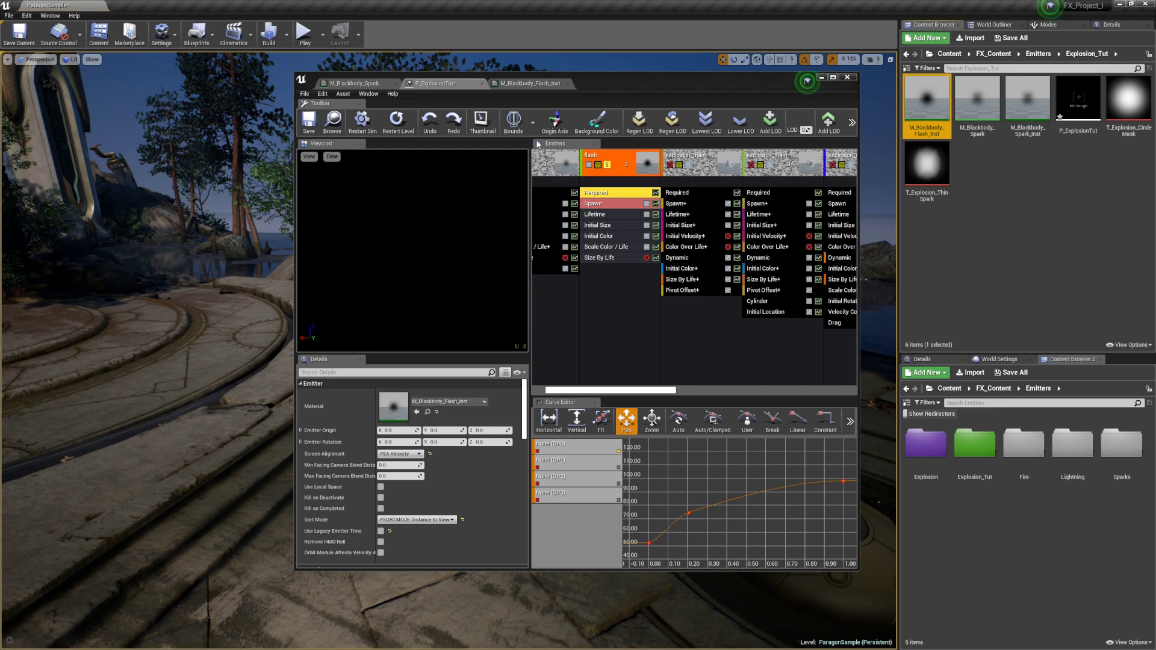
click(614, 296)
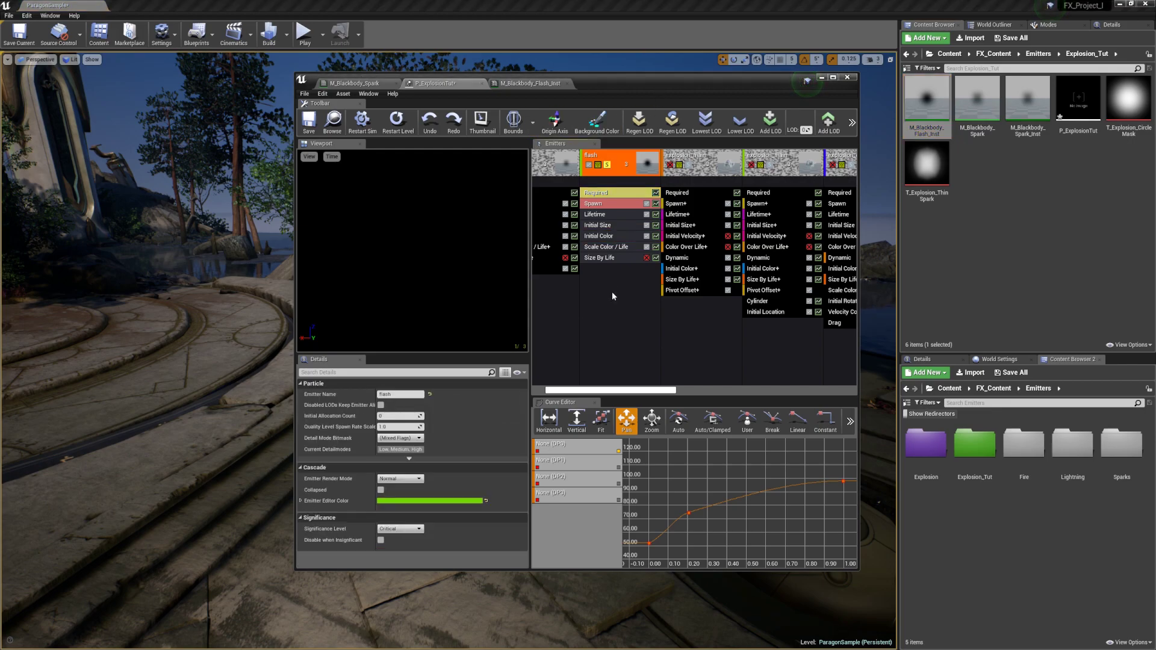
- Set the flash emitter's Screen Alignment to PSA Square
click(613, 225)
click(430, 405)
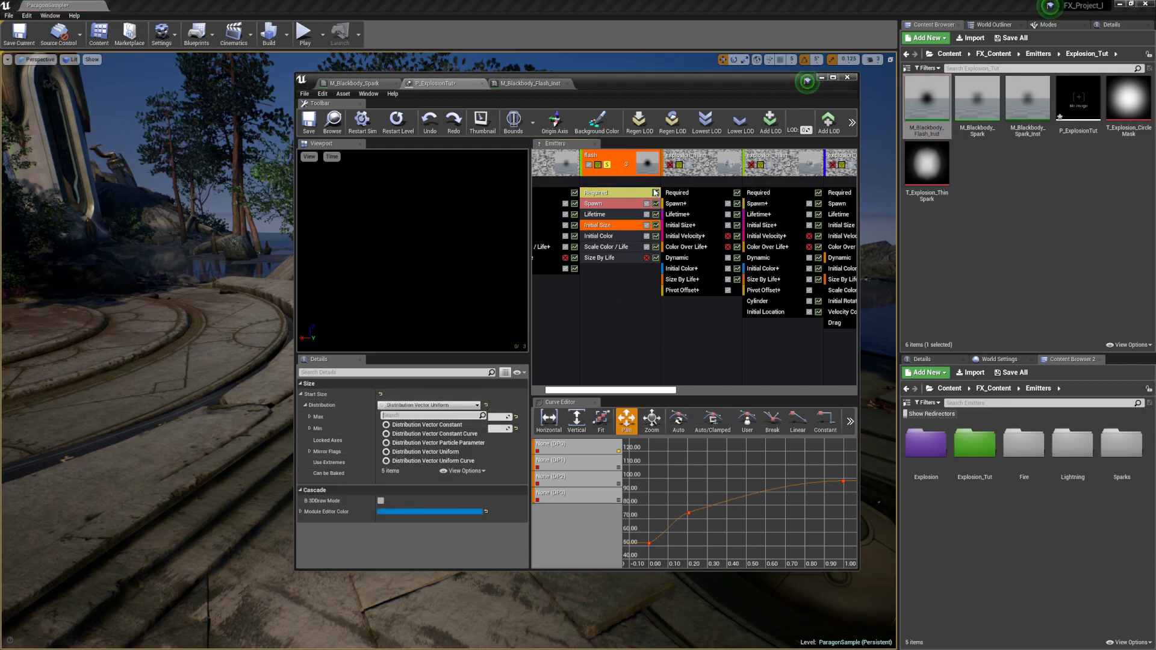
click(627, 192)
click(400, 454)
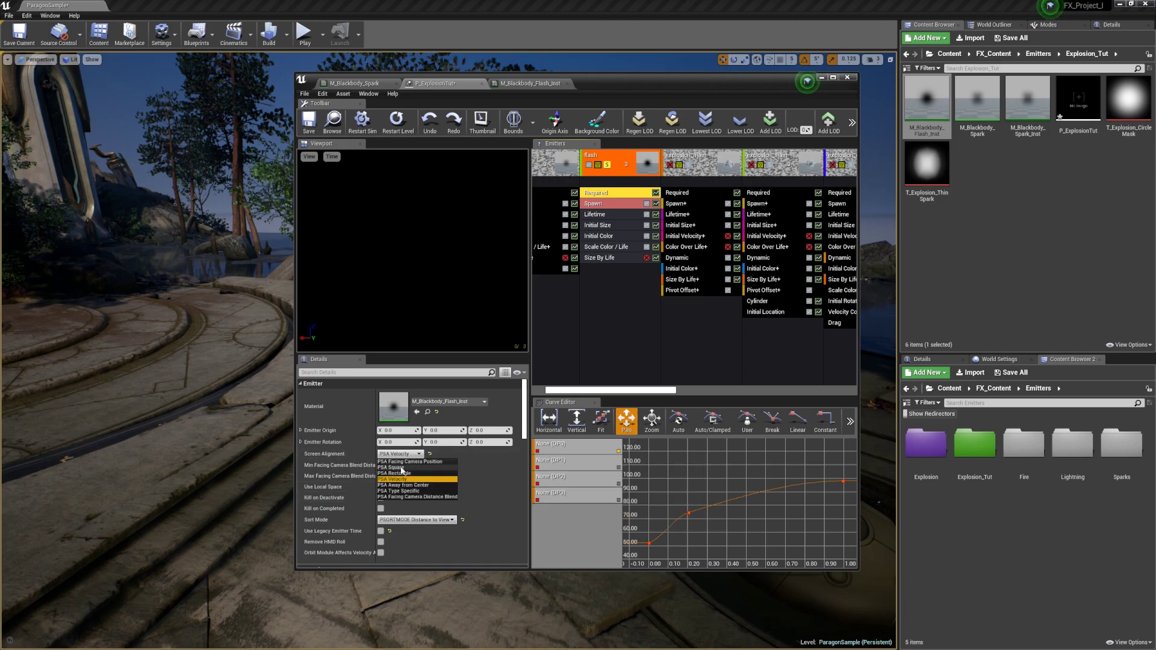
click(403, 468)
click(605, 290)
- Change the flash emitter's Initial Size to a Distribution Vector Constant of 300 on X, Y and Z
click(614, 224)
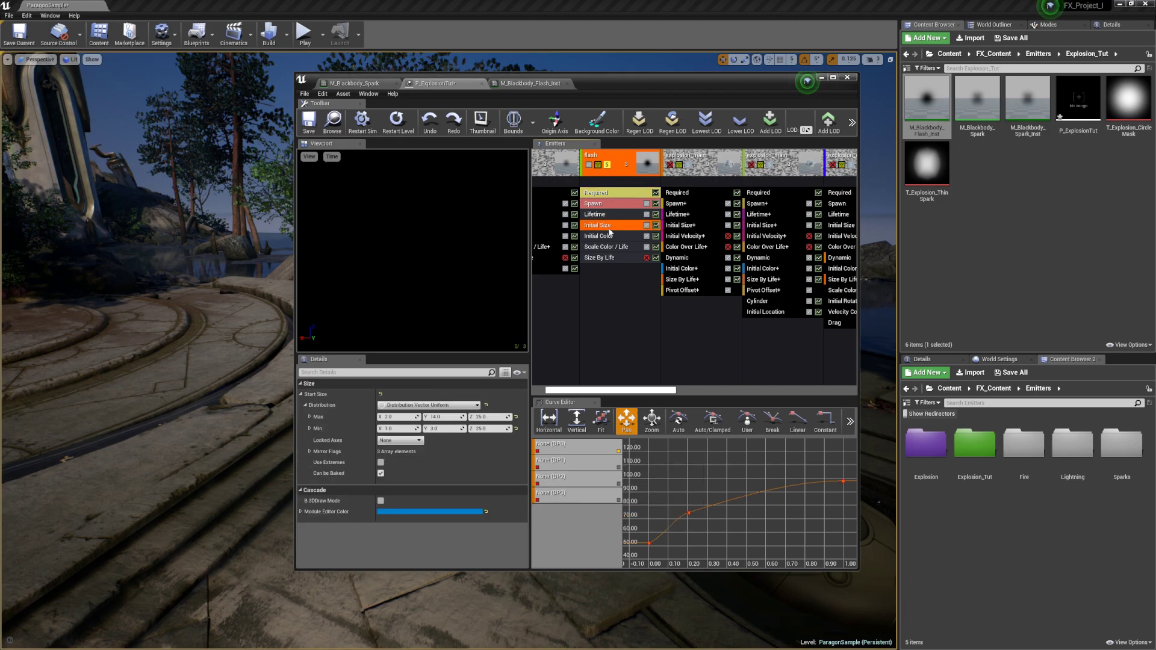
drag(608, 81, 744, 145)
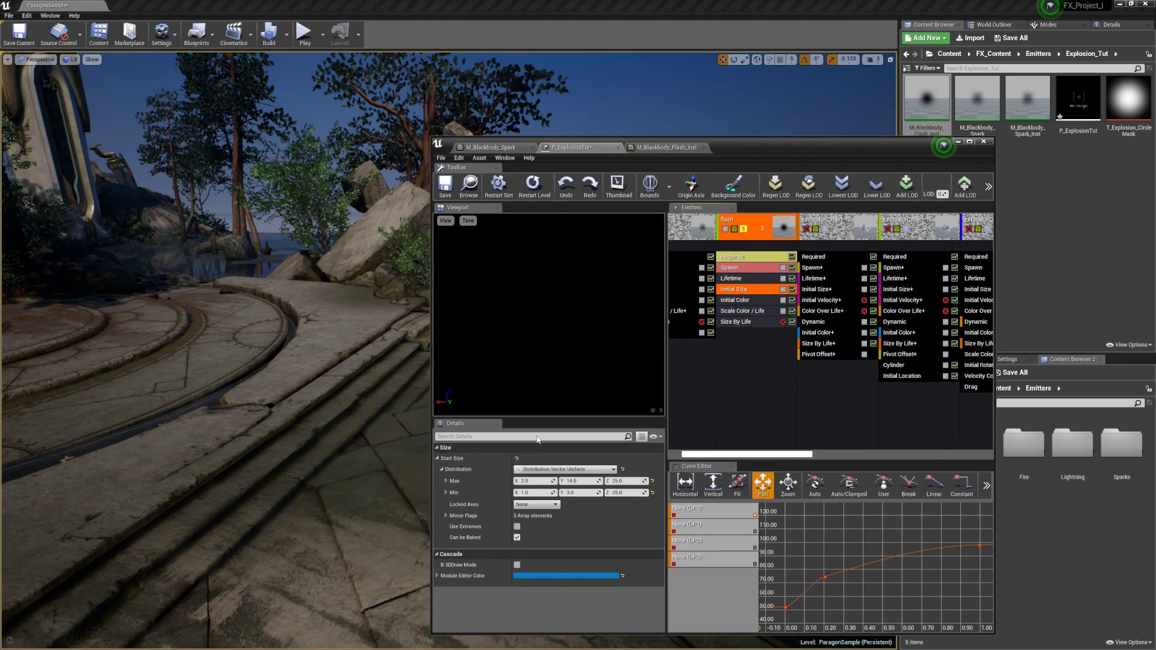
click(566, 469)
click(584, 489)
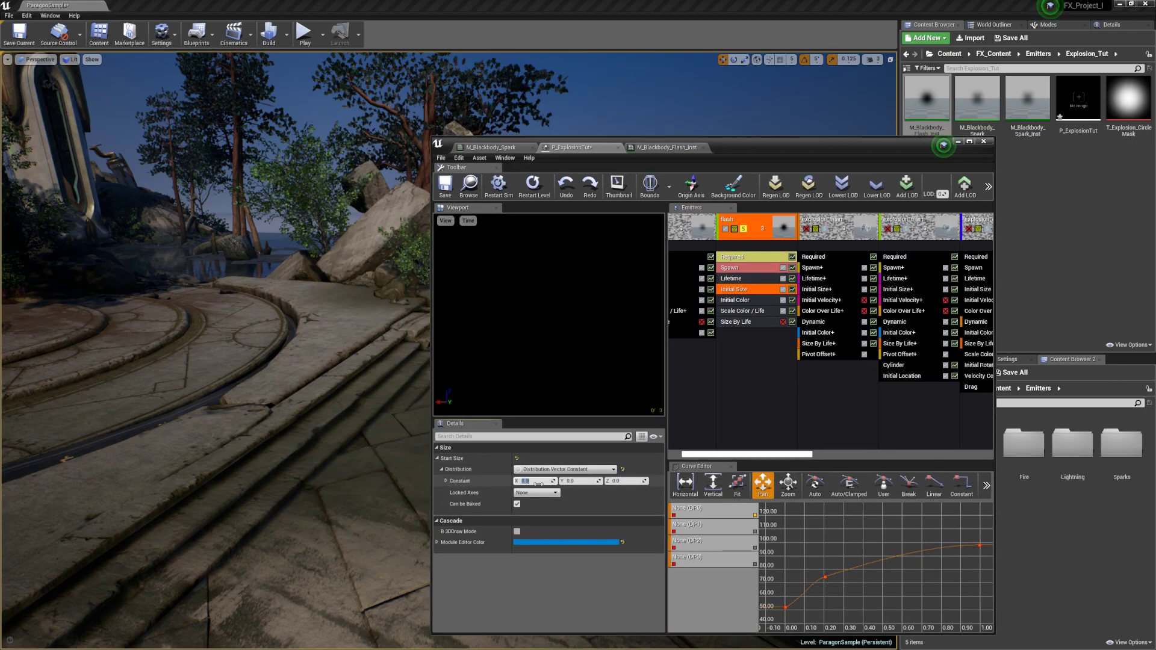
text(0)
key(Tab)
text(300)
key(Tab)
text(300)
key(Return)
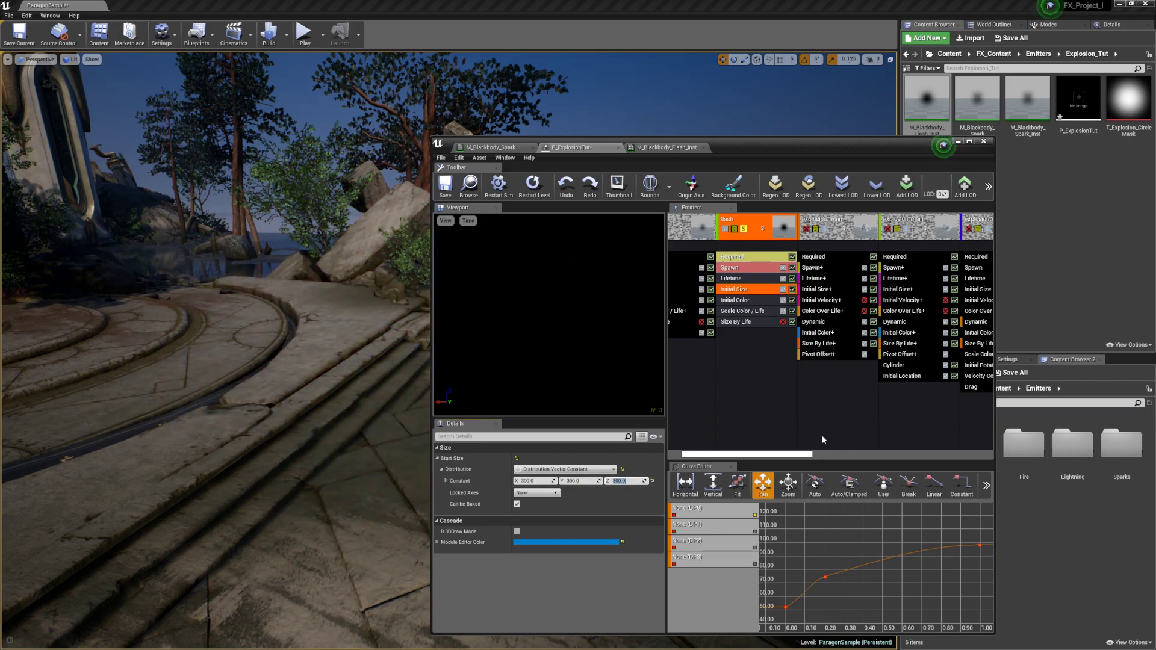
click(789, 367)
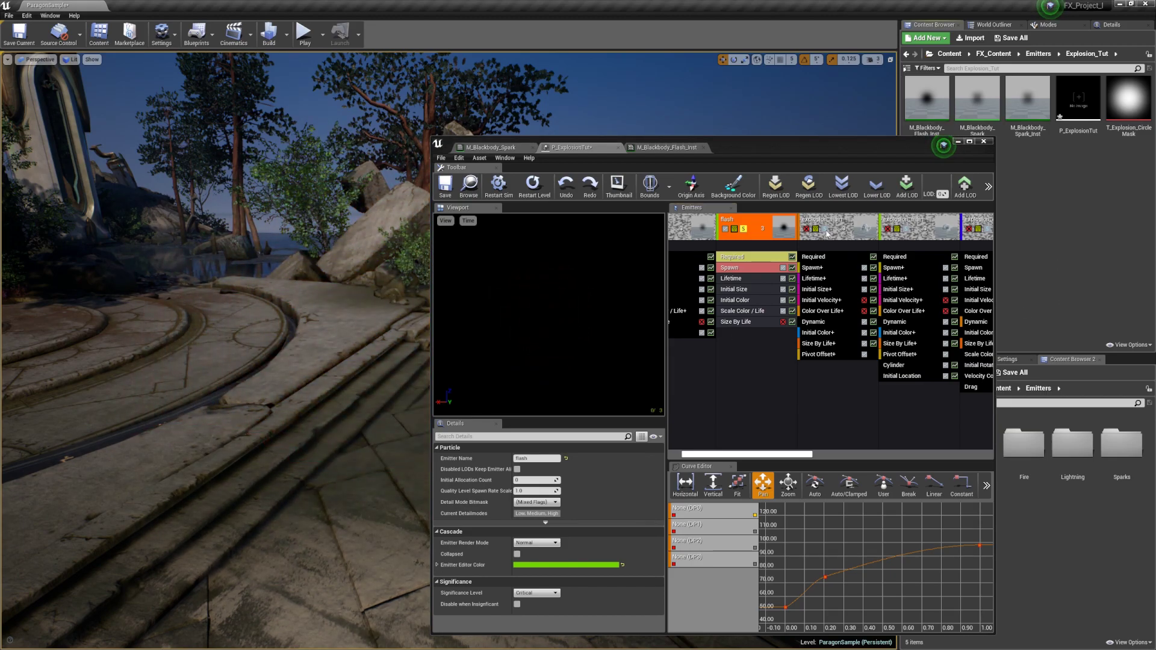
click(928, 99)
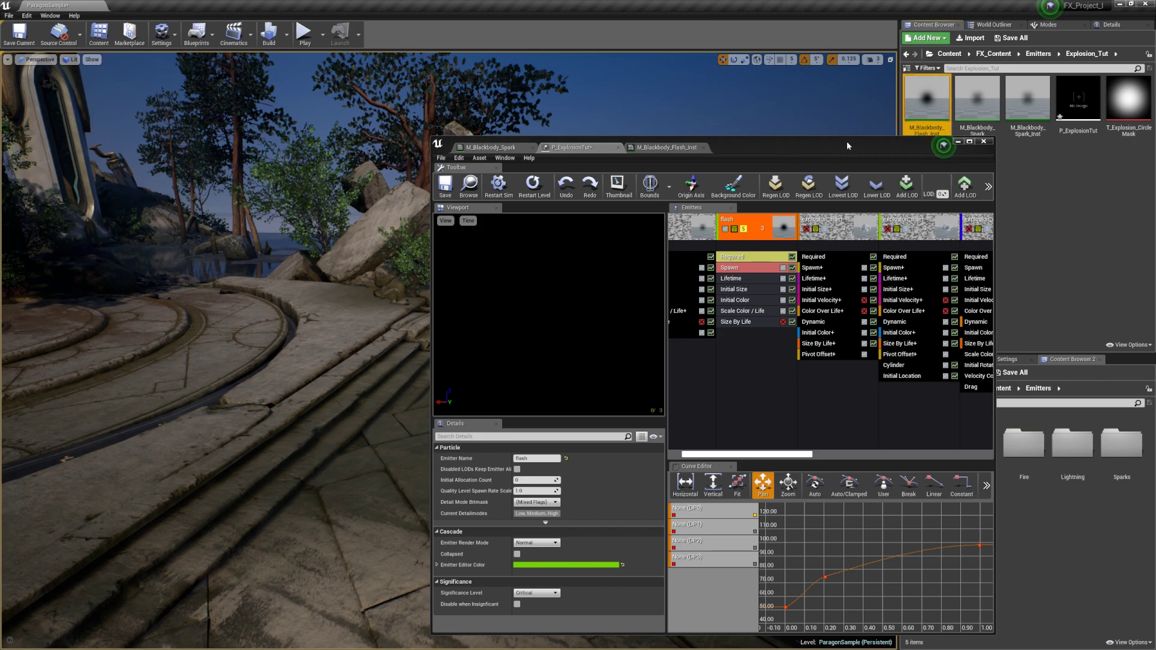
drag(903, 148, 870, 138)
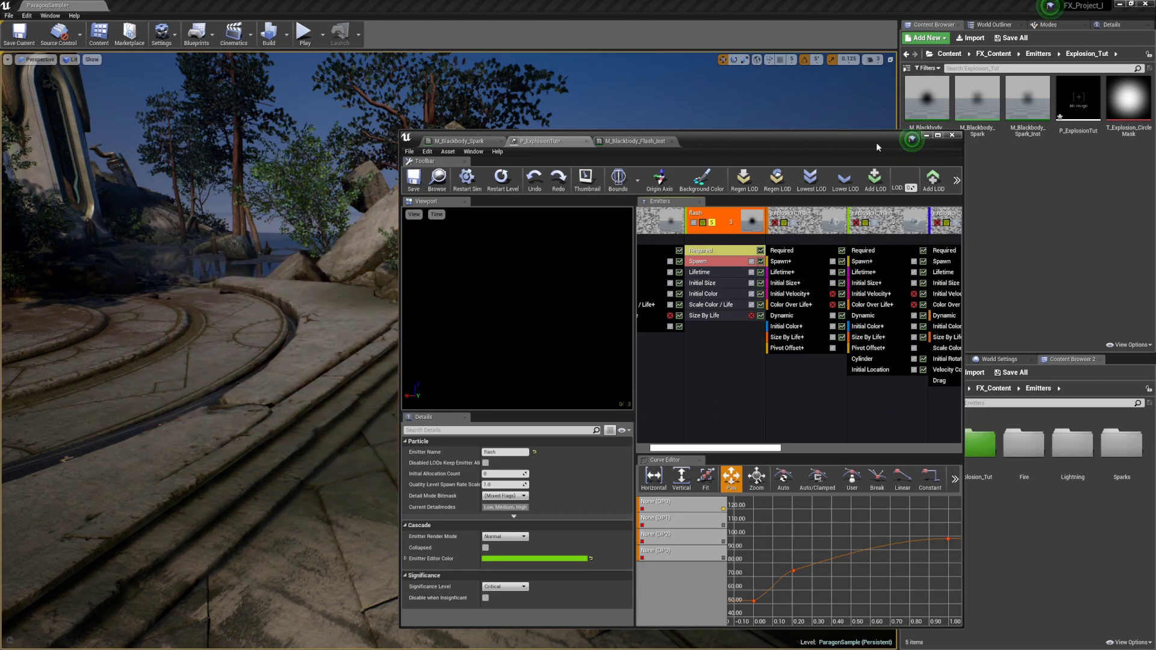
- Open the M_Blackbody_Spark material and add a Depth Fade node above the BlackBody node
drag(876, 146, 808, 142)
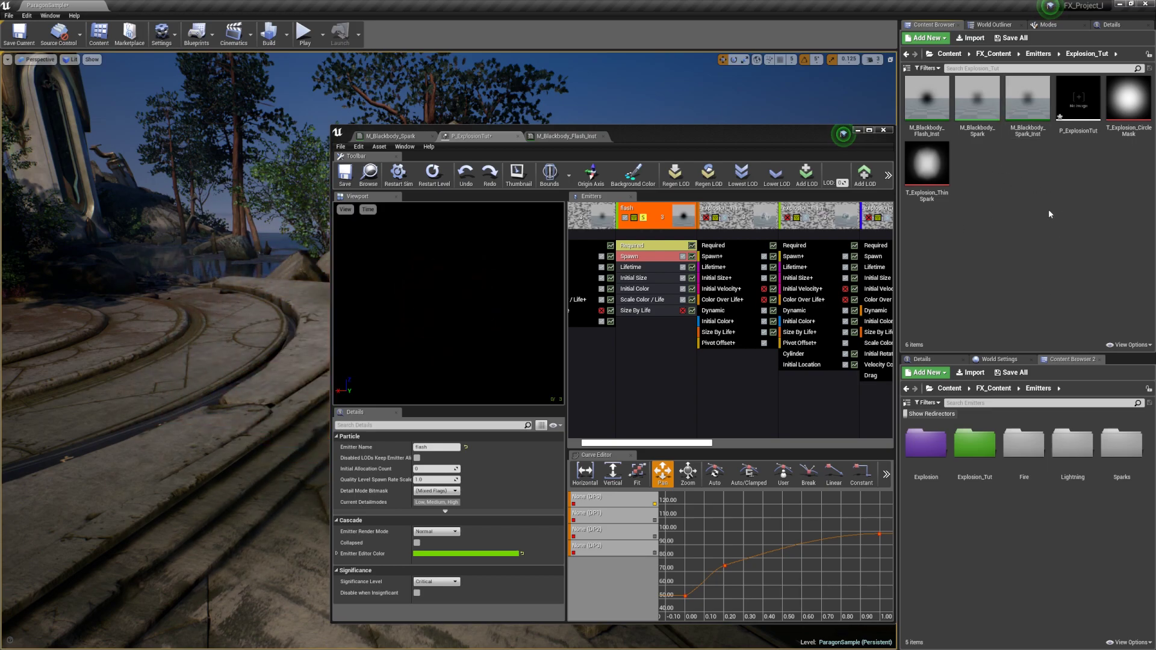
double_click(977, 99)
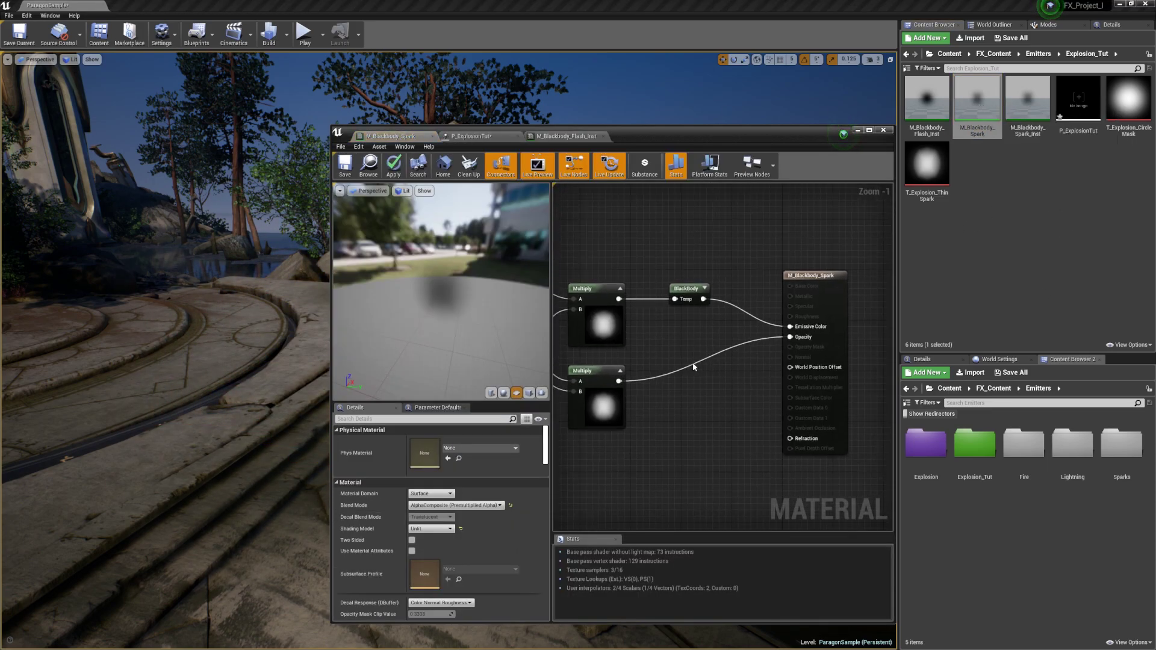
right_drag(703, 240, 679, 310)
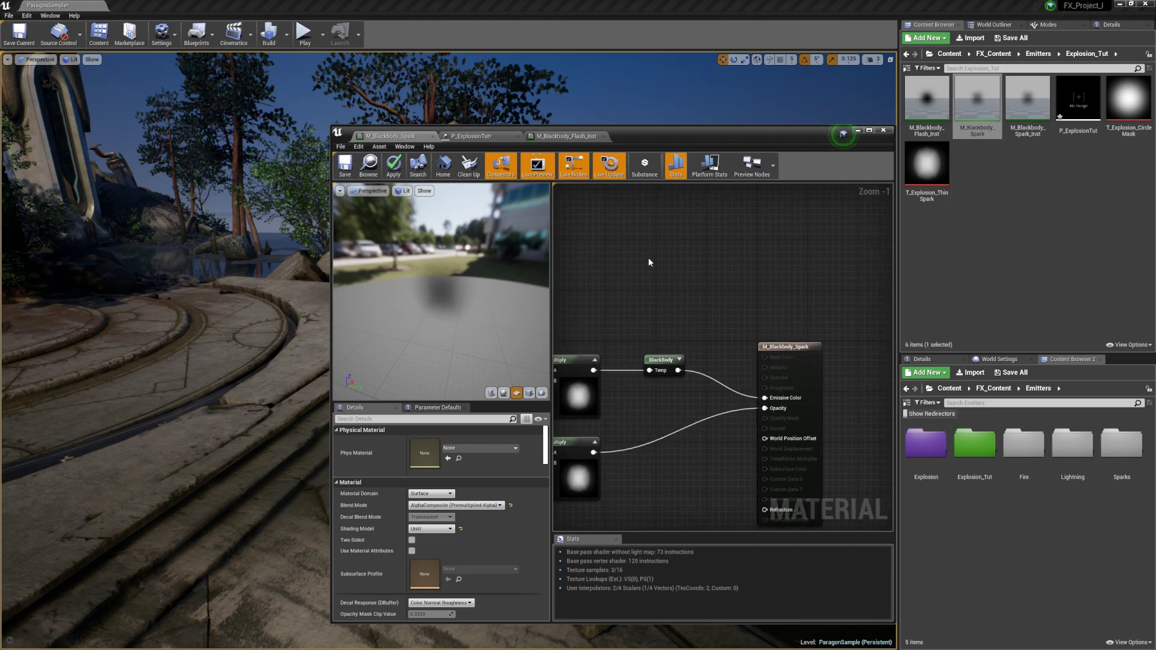
right_click(649, 259)
text(depthfa)
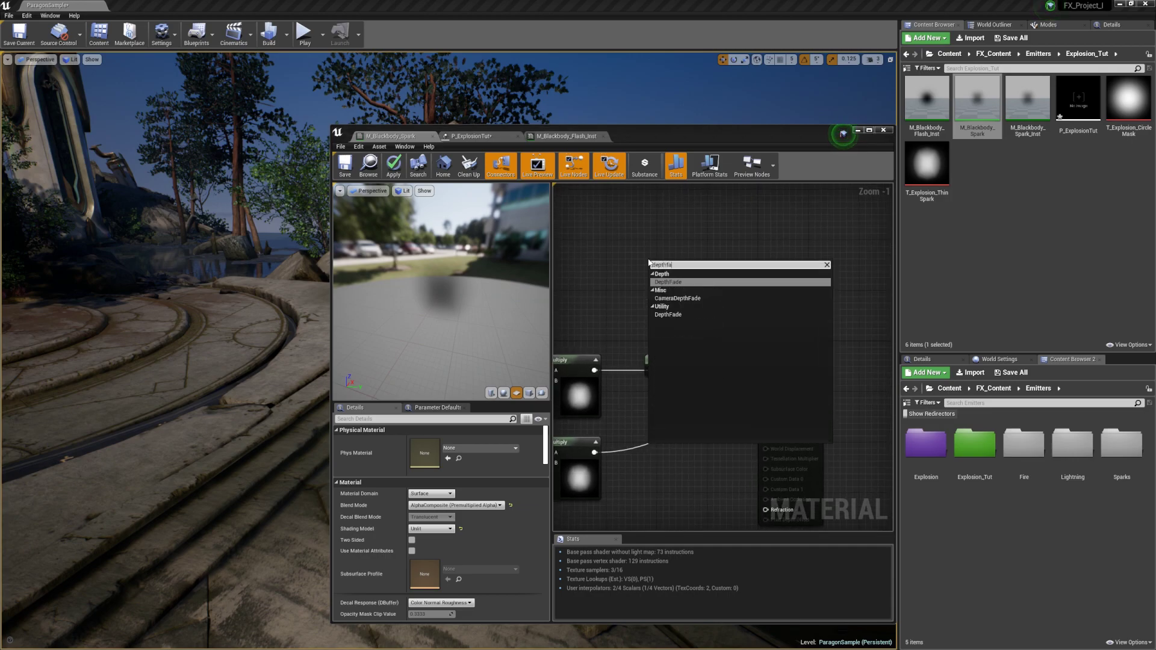
key(Return)
drag(808, 351, 879, 351)
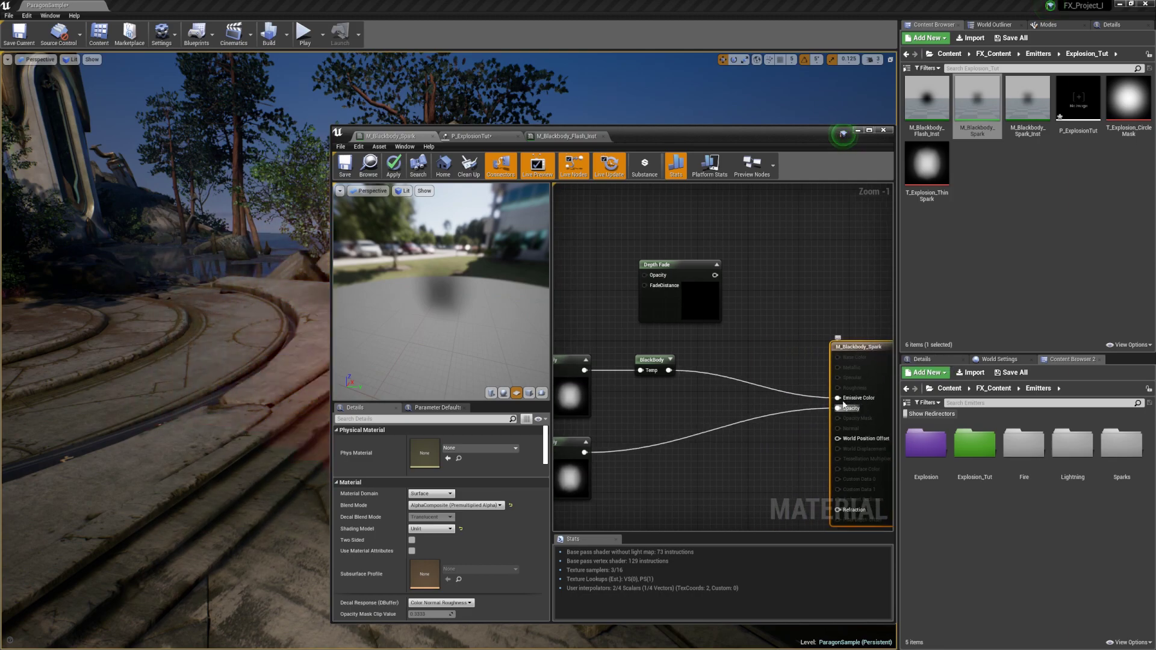
drag(692, 270, 676, 264)
click(700, 244)
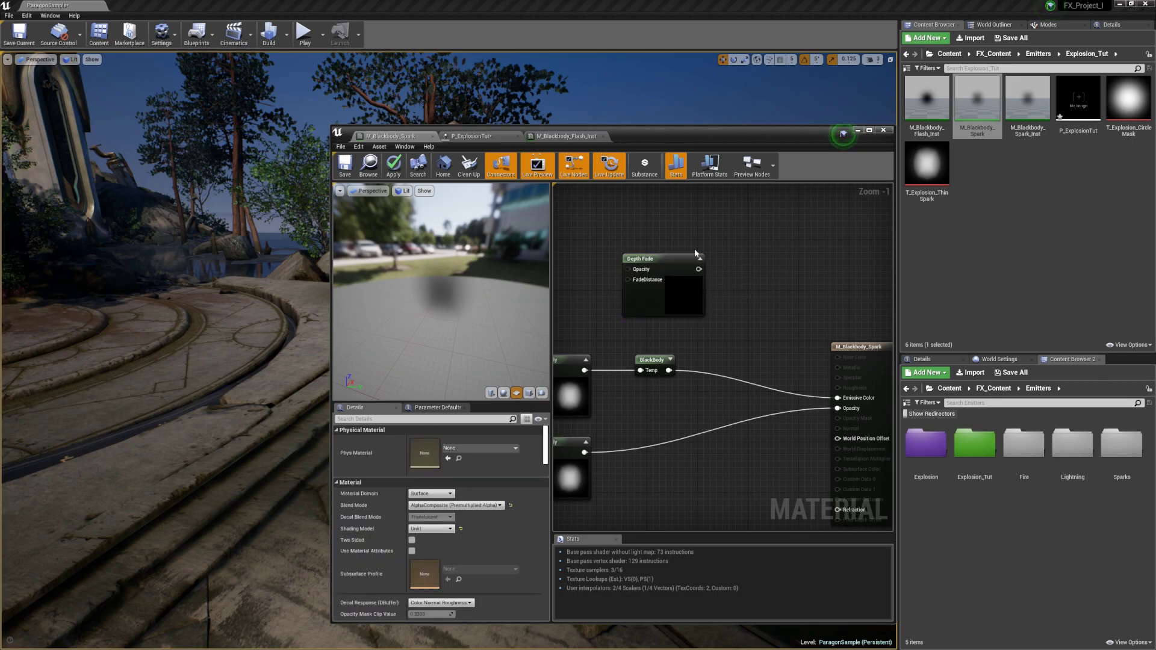
- Add a scalar parameter named DepthFade_Distance beside the Depth Fade node
right_click(746, 271)
click(725, 259)
right_drag(734, 266, 747, 273)
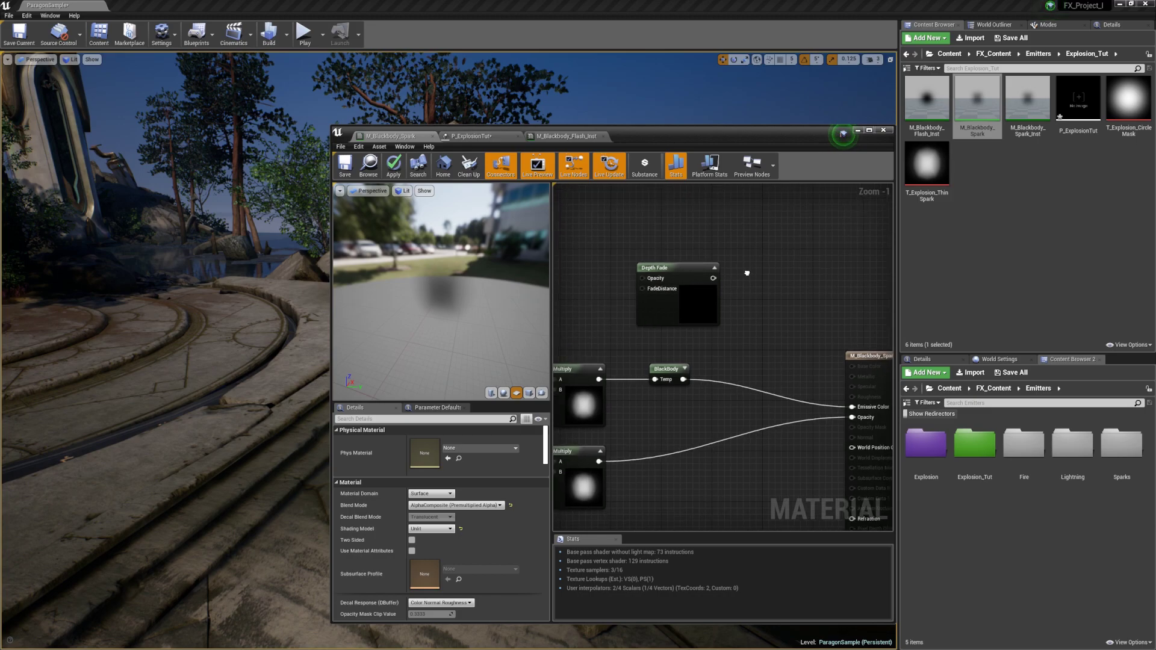
right_drag(555, 309, 577, 316)
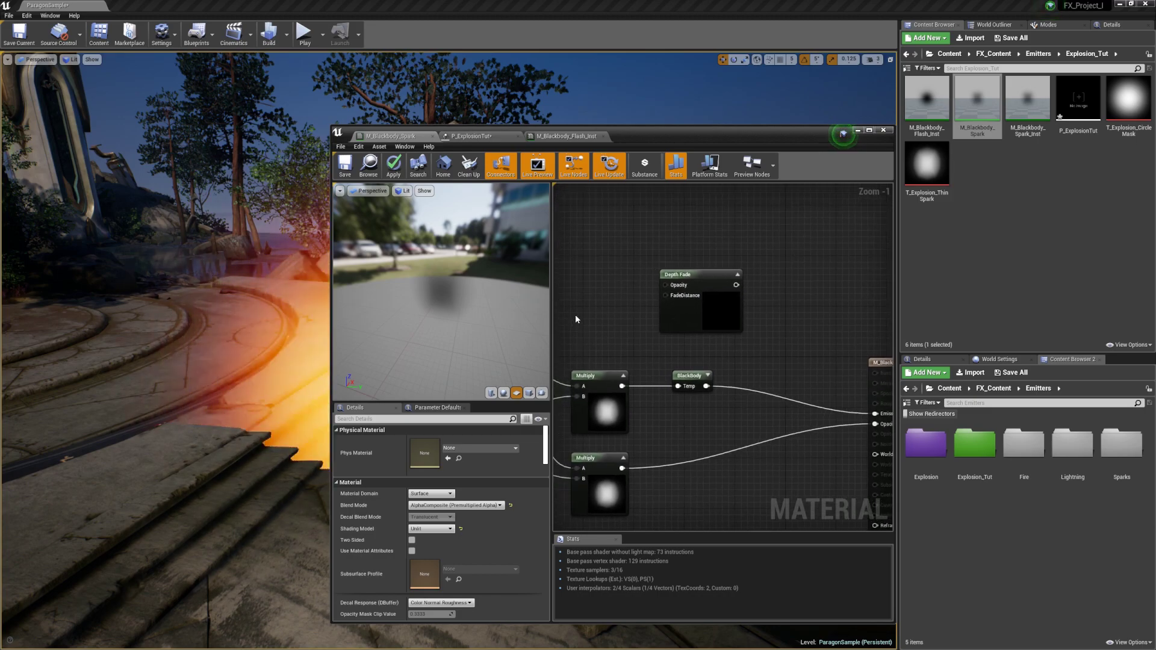
click(580, 293)
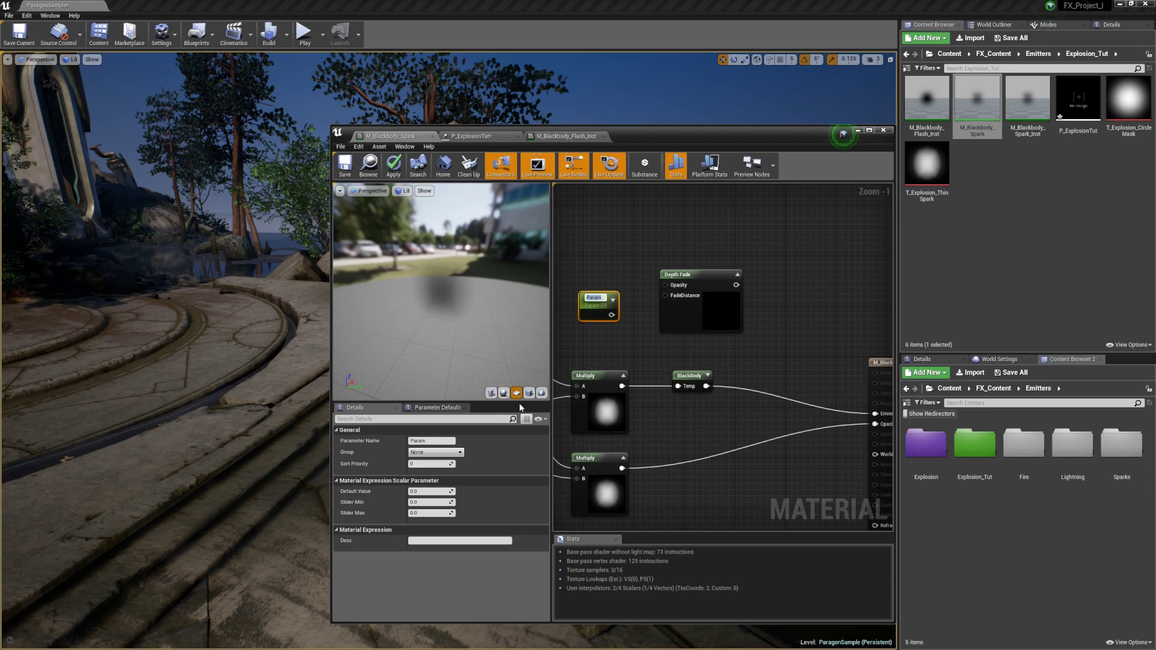
text(DepthFade_Distance)
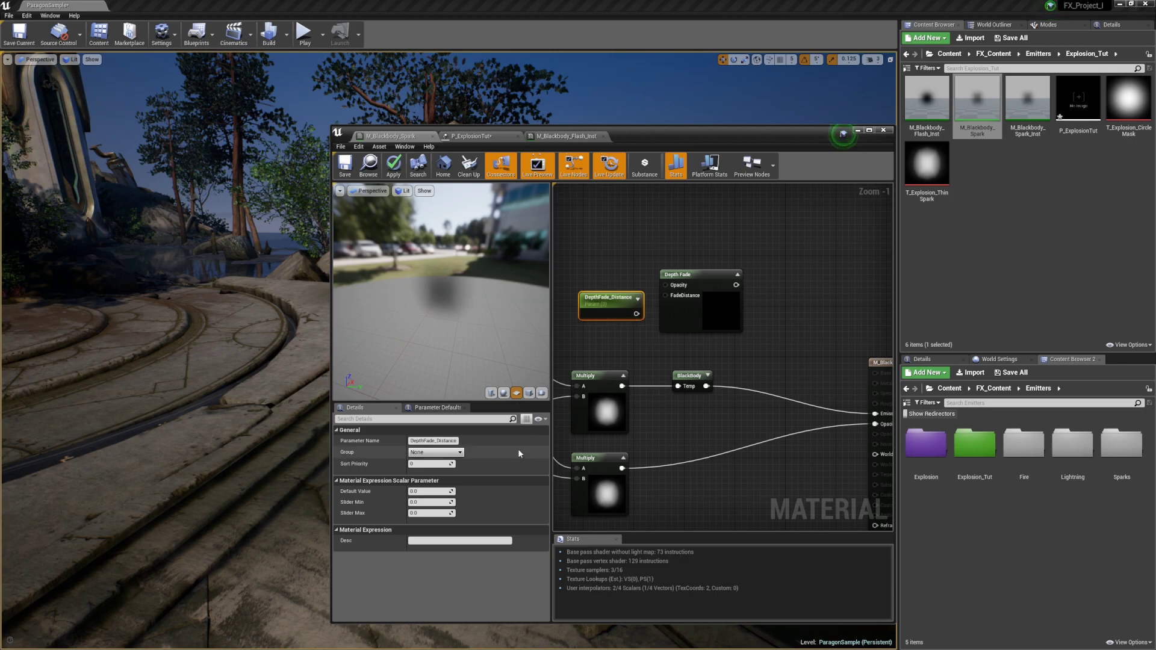
click(714, 208)
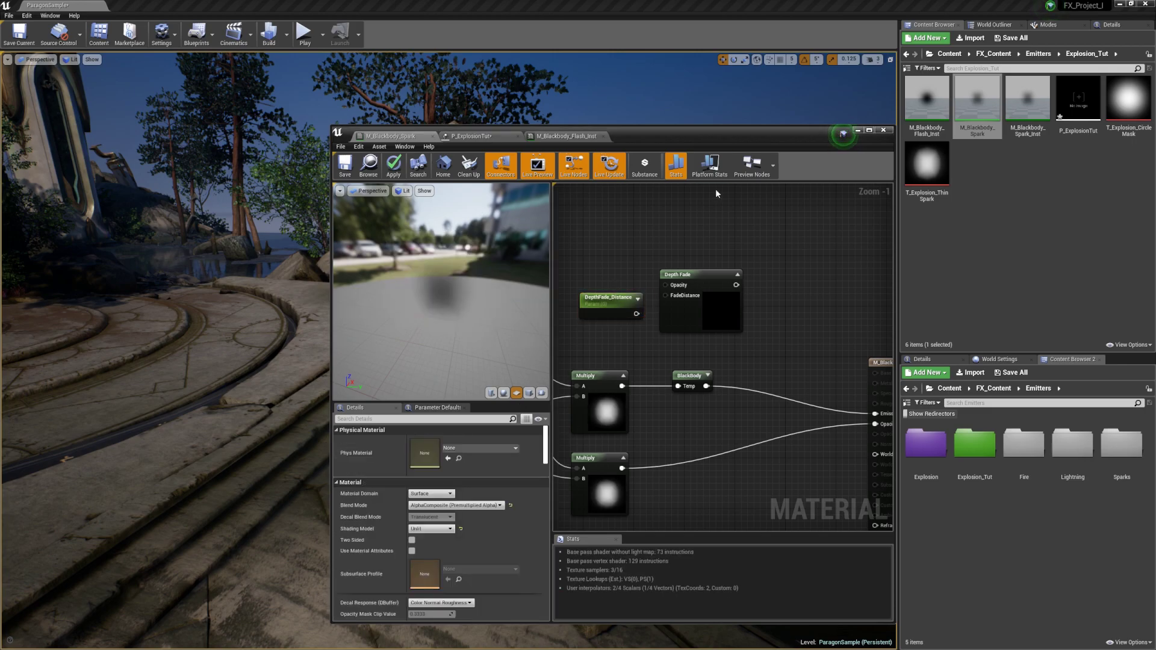
- Give DepthFade_Distance a default value of 50 in the Basic Properties group and connect it to the Depth Fade node's FadeDistance input
click(609, 314)
click(424, 491)
text(50)
key(Return)
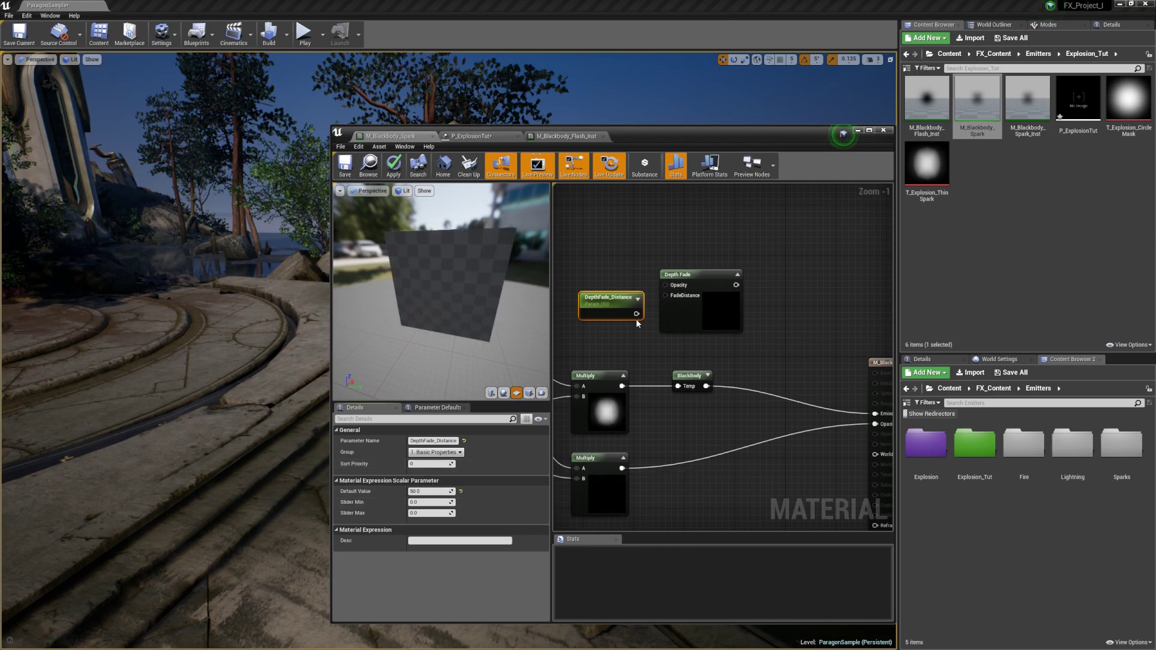
drag(610, 301, 668, 273)
click(641, 322)
click(631, 360)
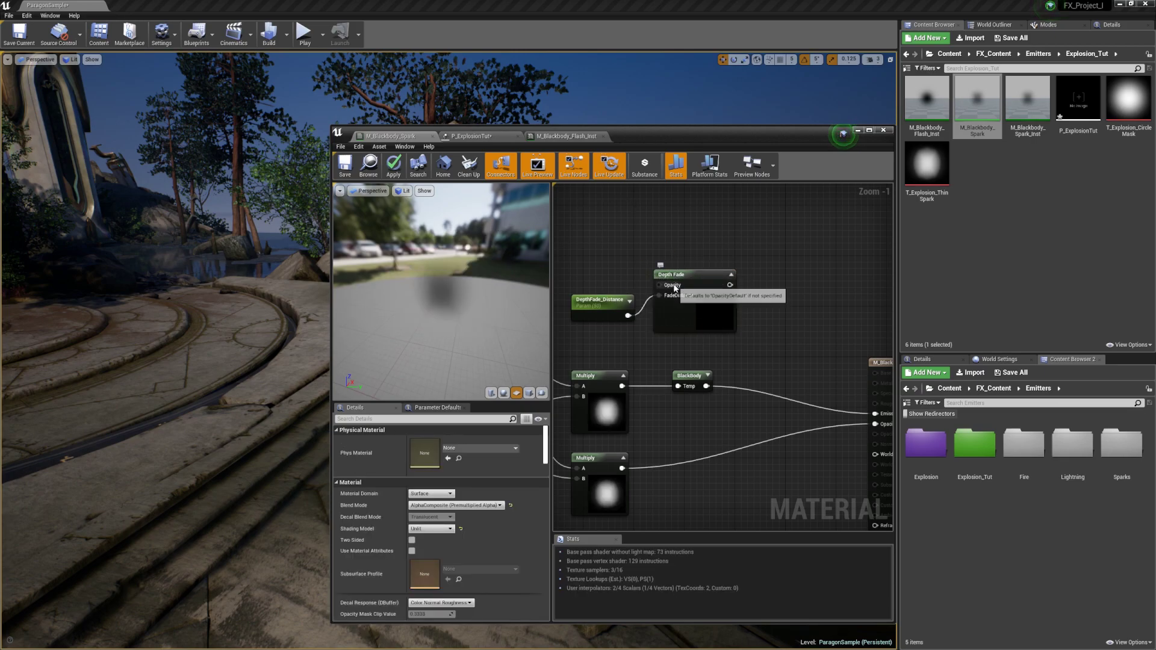
- Reposition the Depth Fade and DepthFade_Distance nodes together and add a Multiply node beside them
click(767, 302)
right_drag(792, 258, 755, 271)
drag(793, 259, 597, 323)
drag(693, 302, 648, 290)
click(773, 266)
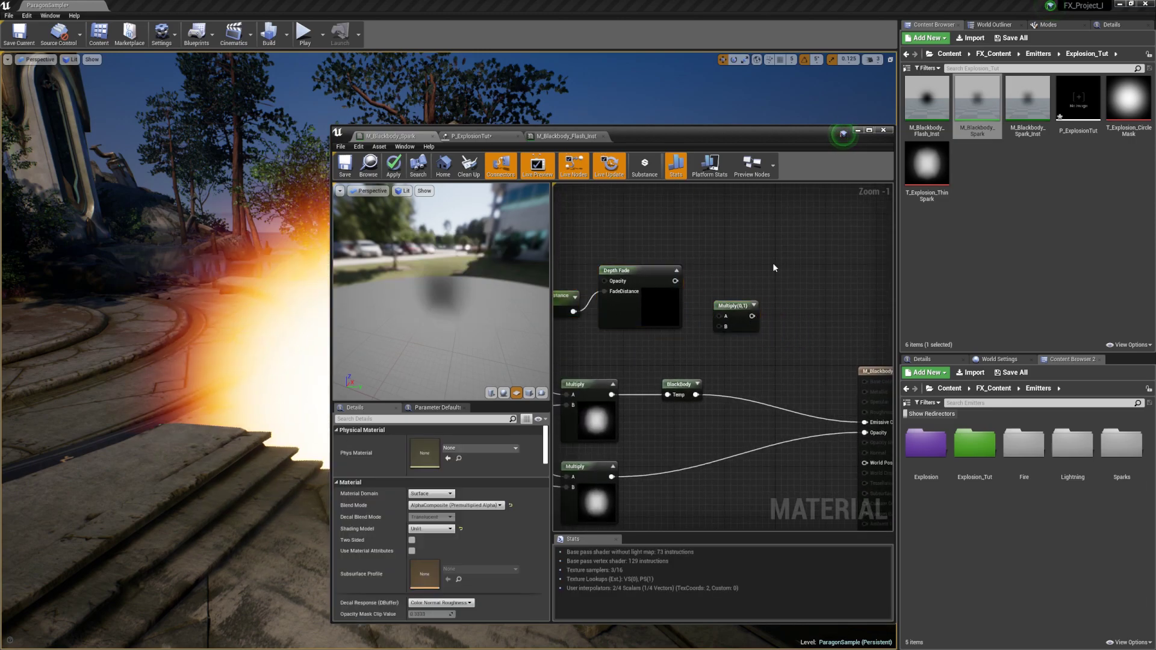
- Add a Static Switch Parameter named DepthFade next to the Depth Fade node
right_drag(774, 268, 760, 259)
right_click(760, 259)
text(stat)
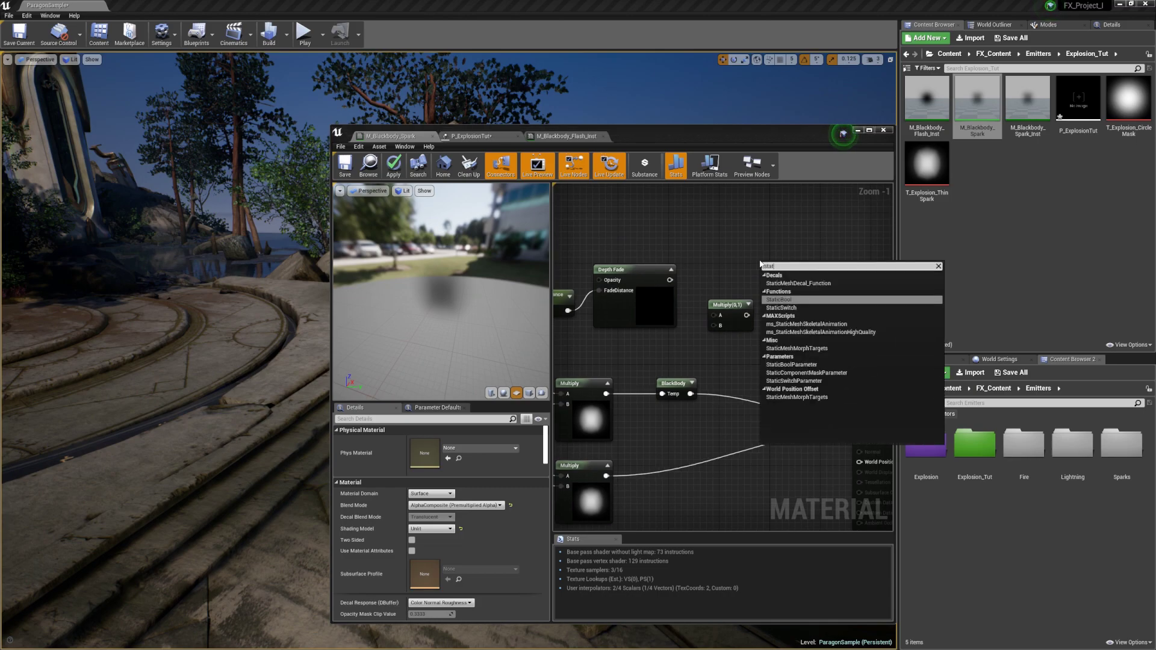
text(ic switc)
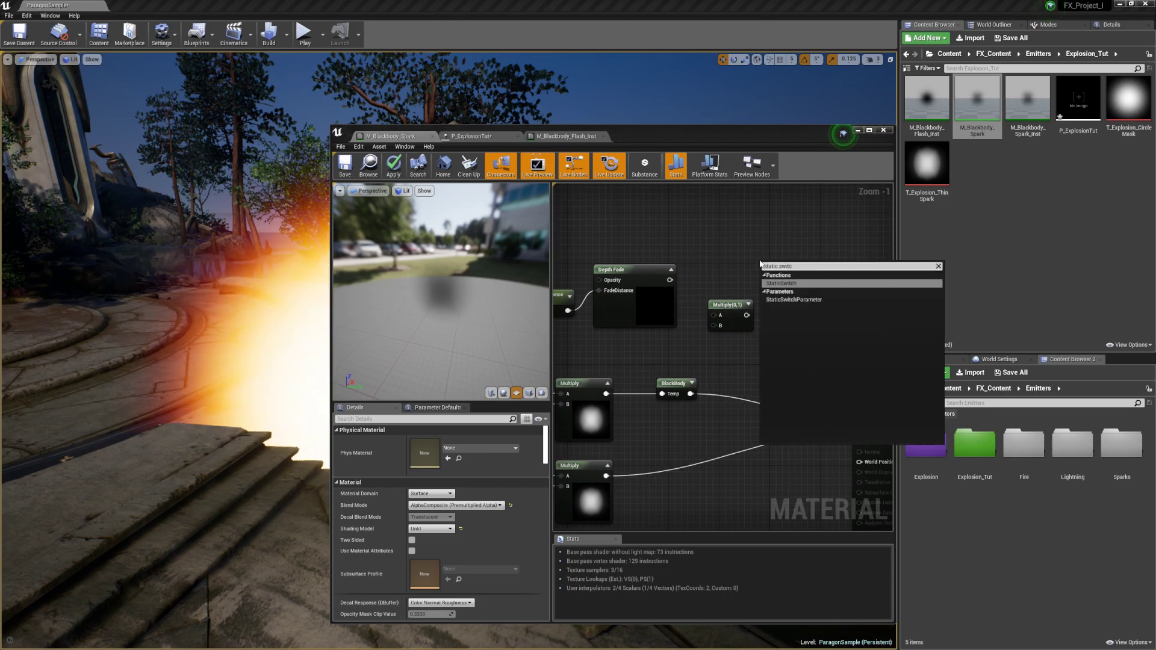
key(Down)
key(Return)
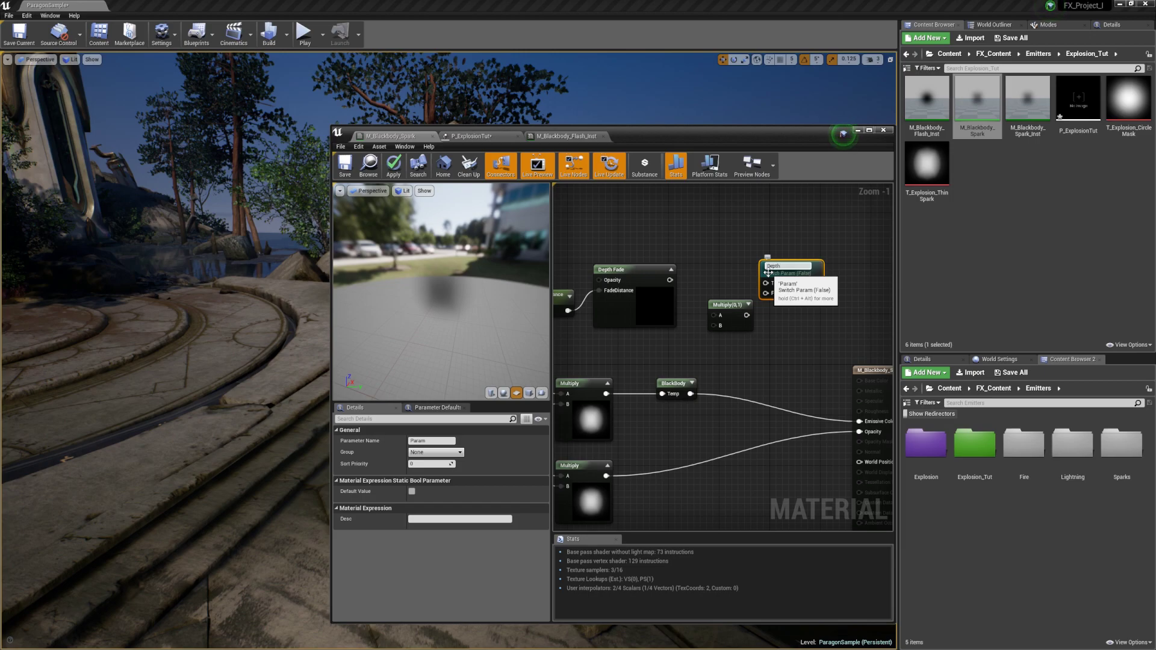
click(802, 231)
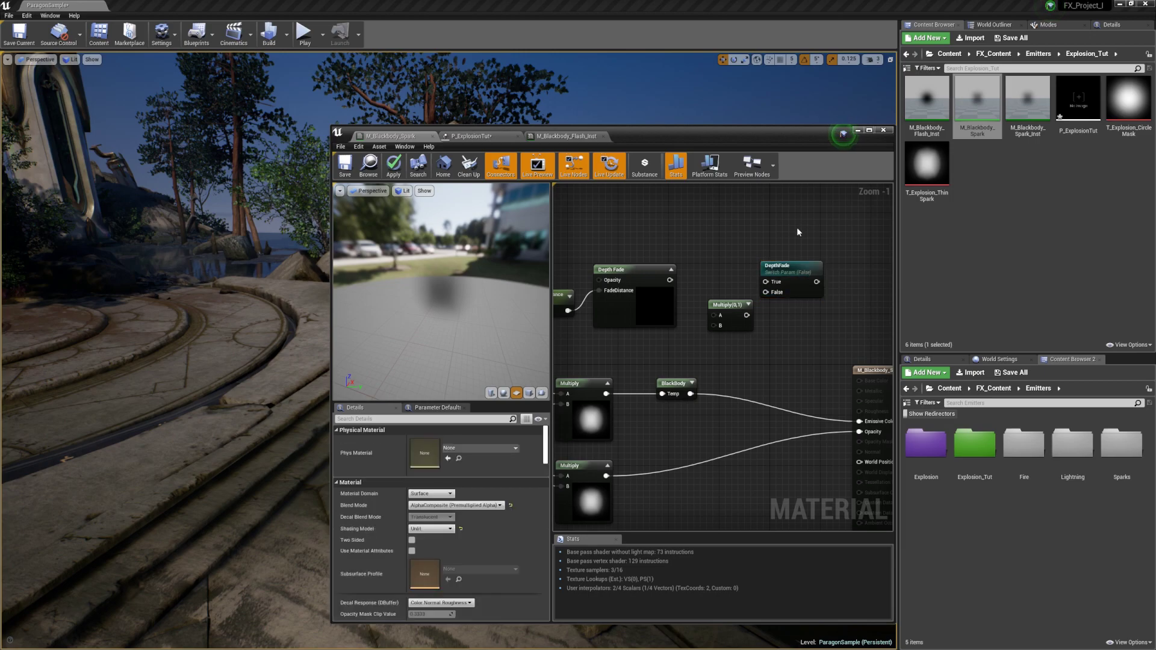
- Connect the Depth Fade output to the DepthFade switch's True input and move the new Multiply node below the switch
drag(732, 306, 721, 301)
click(725, 234)
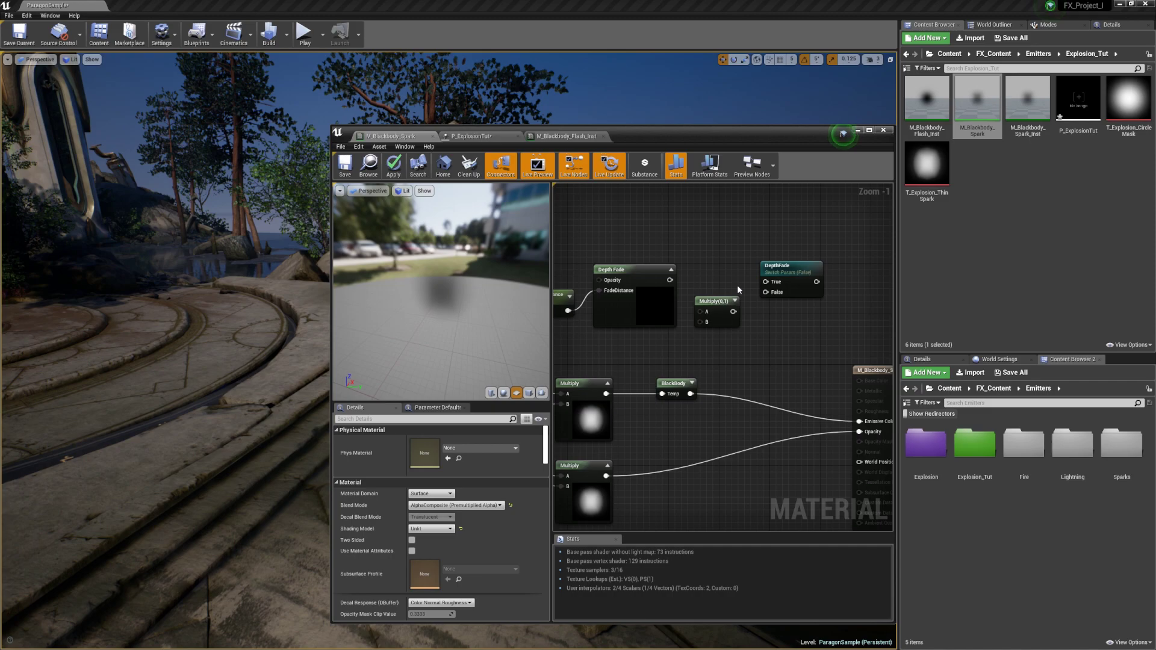
drag(669, 280, 674, 282)
drag(768, 286, 777, 351)
- Feed a constant of 1 into the DepthFade switch's False input and connect the switch's output to the new Multiply's A input
click(702, 310)
click(702, 309)
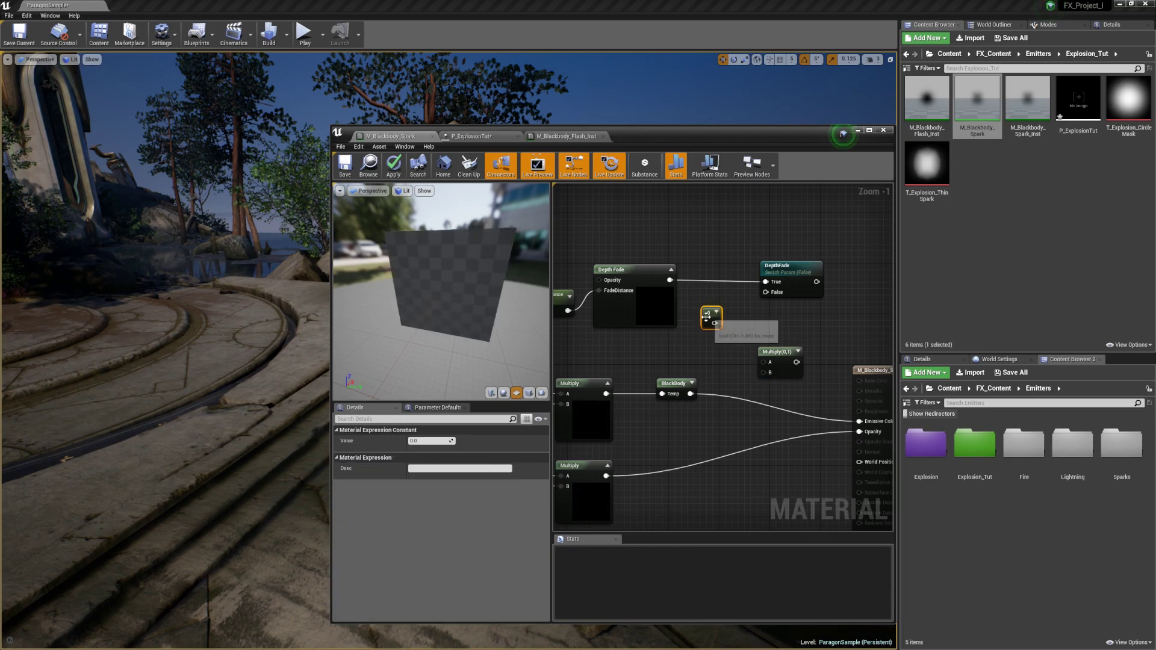
click(430, 441)
text(1)
key(Return)
drag(714, 323, 766, 362)
click(681, 294)
click(780, 351)
click(789, 307)
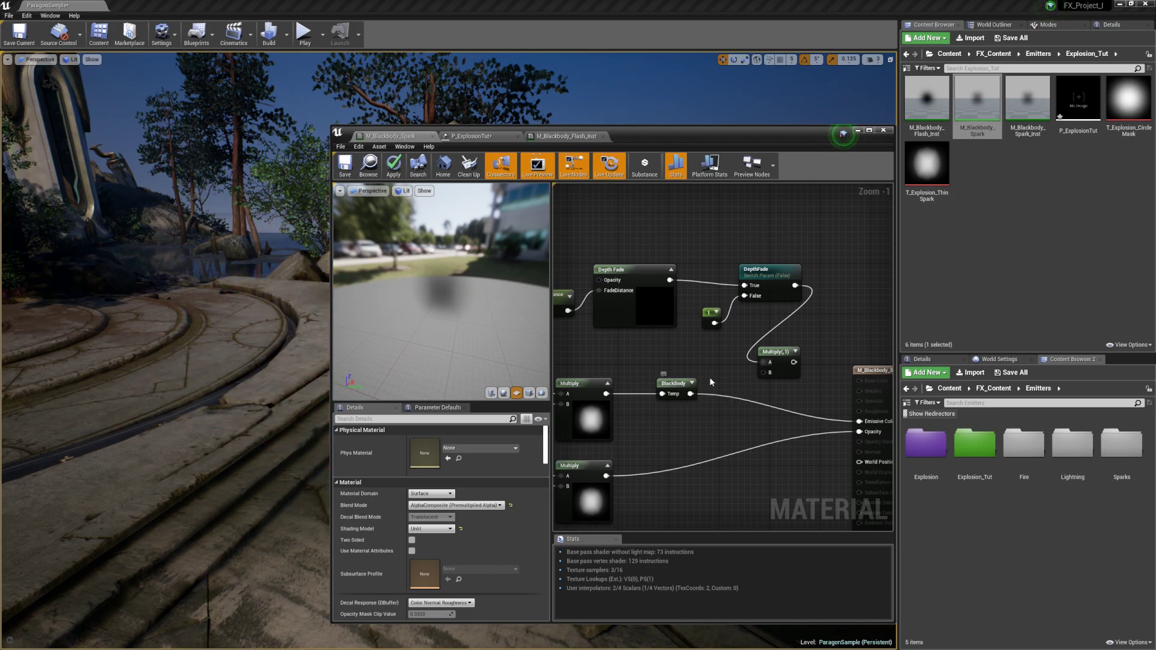
- Insert the depth fade Multiply between the upper Multiply node and the BlackBody node's Temp input
drag(671, 389, 748, 388)
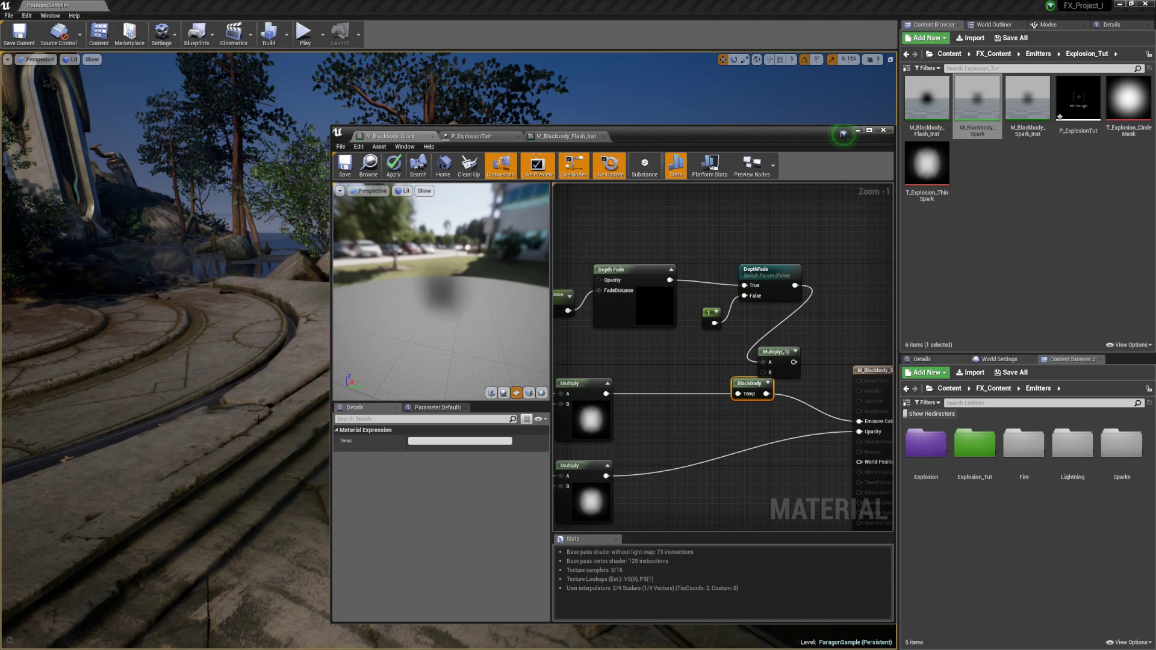
click(813, 343)
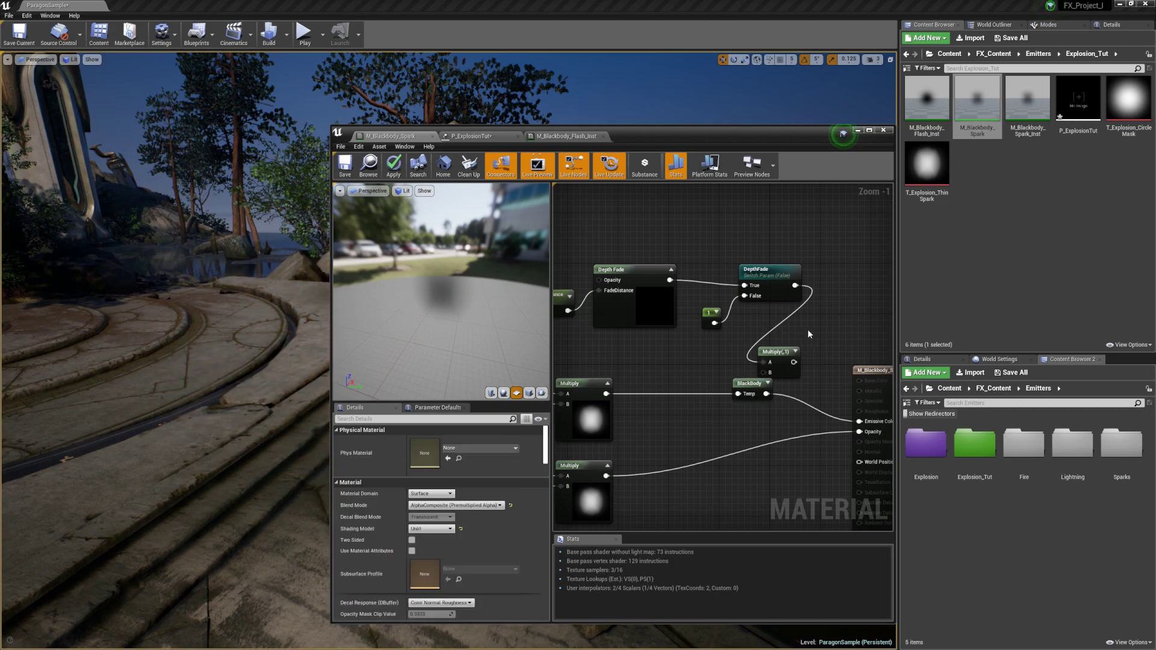
drag(776, 352, 776, 340)
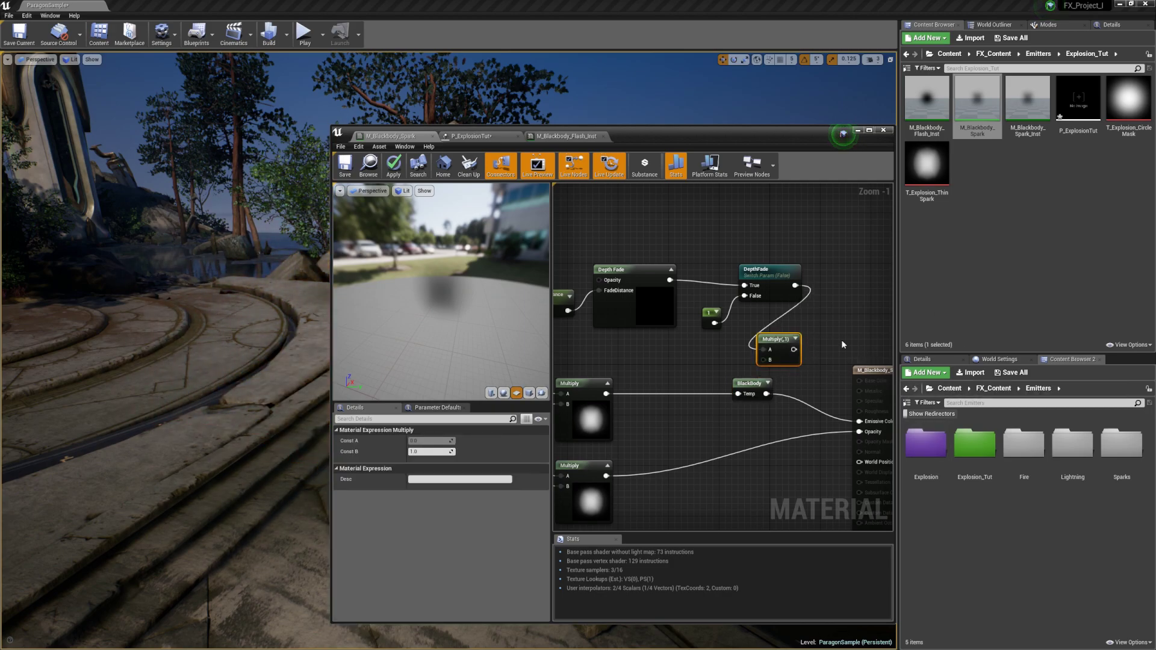
drag(778, 342, 703, 380)
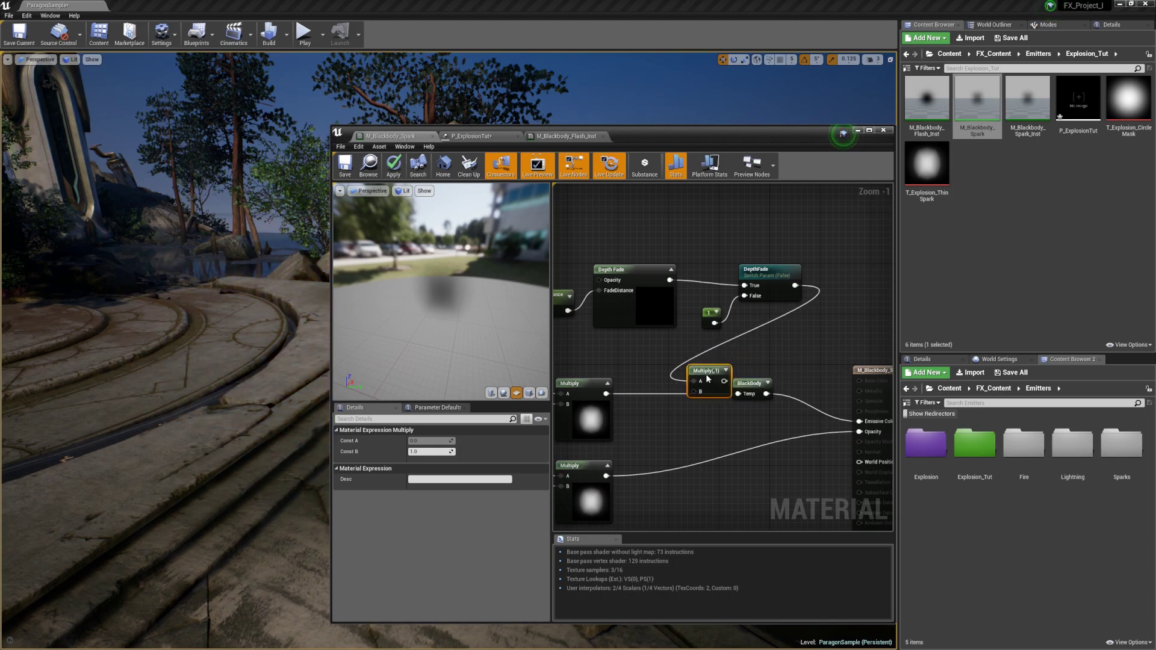
ctrl+drag(606, 395, 718, 389)
drag(606, 394, 690, 399)
- Add a second Multiply before Opacity, combining the lower Multiply's result with the Depth Fade output
click(837, 362)
key(m)
click(776, 418)
click(794, 360)
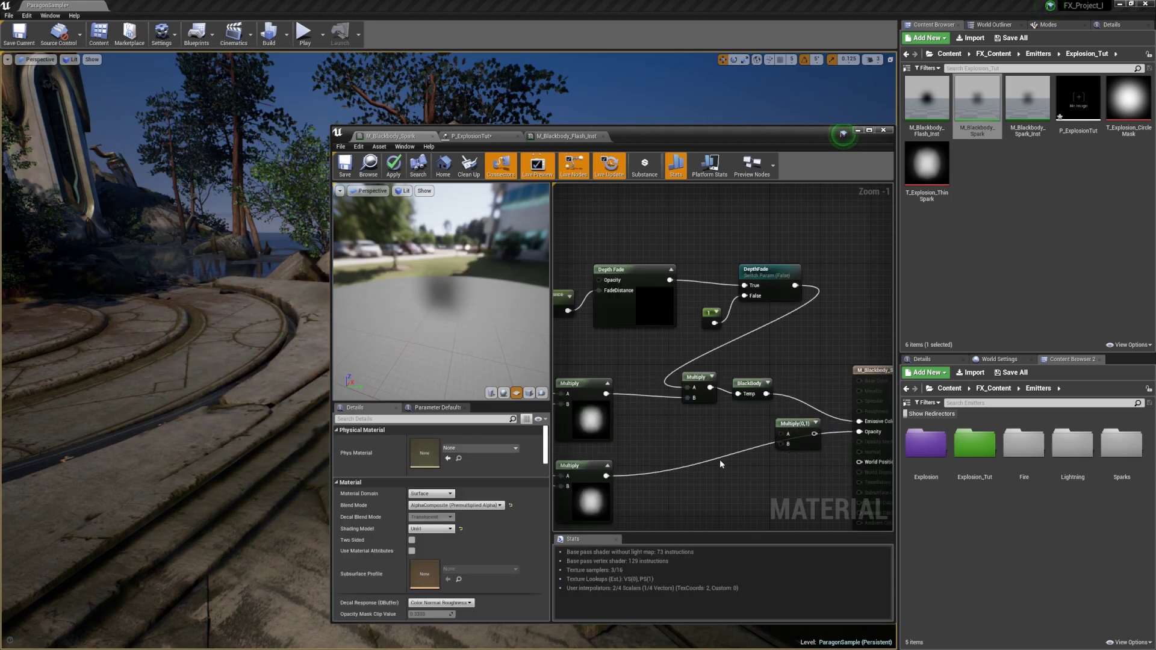
ctrl+drag(859, 431, 782, 445)
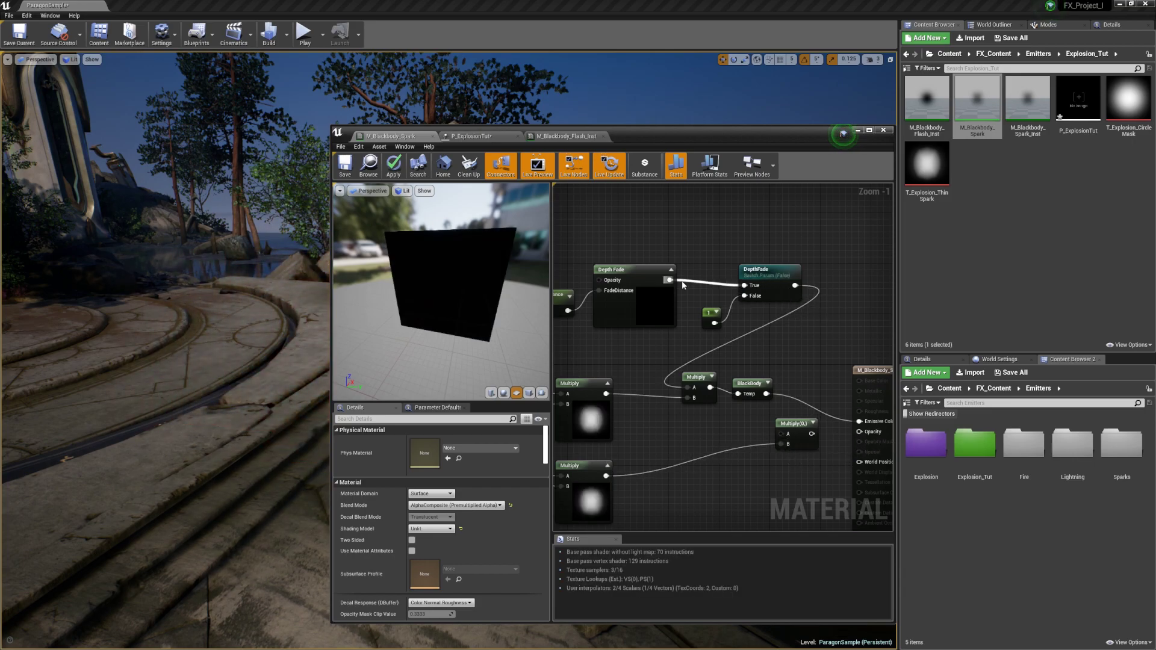
drag(669, 280, 807, 436)
- Rearrange the material graph, moving the depth fade nodes and the mask and particle color nodes apart
right_drag(780, 362, 844, 364)
drag(863, 233, 627, 332)
scroll(654, 350, down, 4)
right_drag(657, 346, 738, 310)
drag(754, 300, 665, 303)
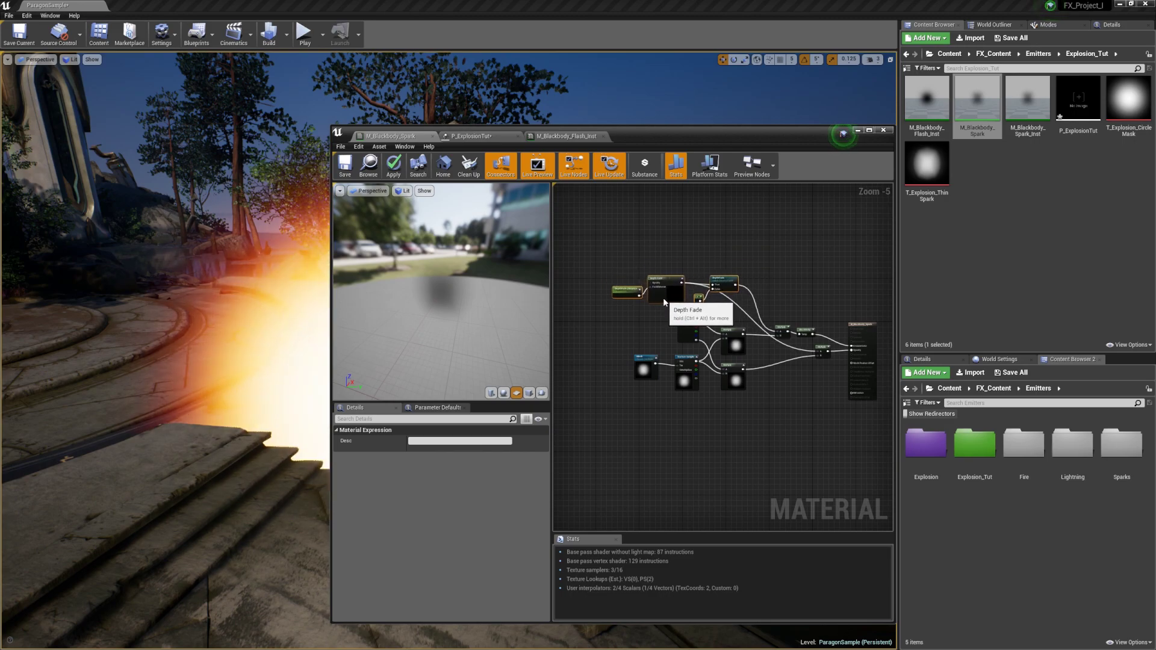
drag(738, 320, 608, 418)
drag(728, 349, 712, 387)
click(725, 358)
- Wrap the depth fade nodes in a comment titled DepthFade, and apply and save the material
drag(739, 264, 589, 333)
click(717, 298)
text(c)
text(Dept)
text(hFade)
click(584, 321)
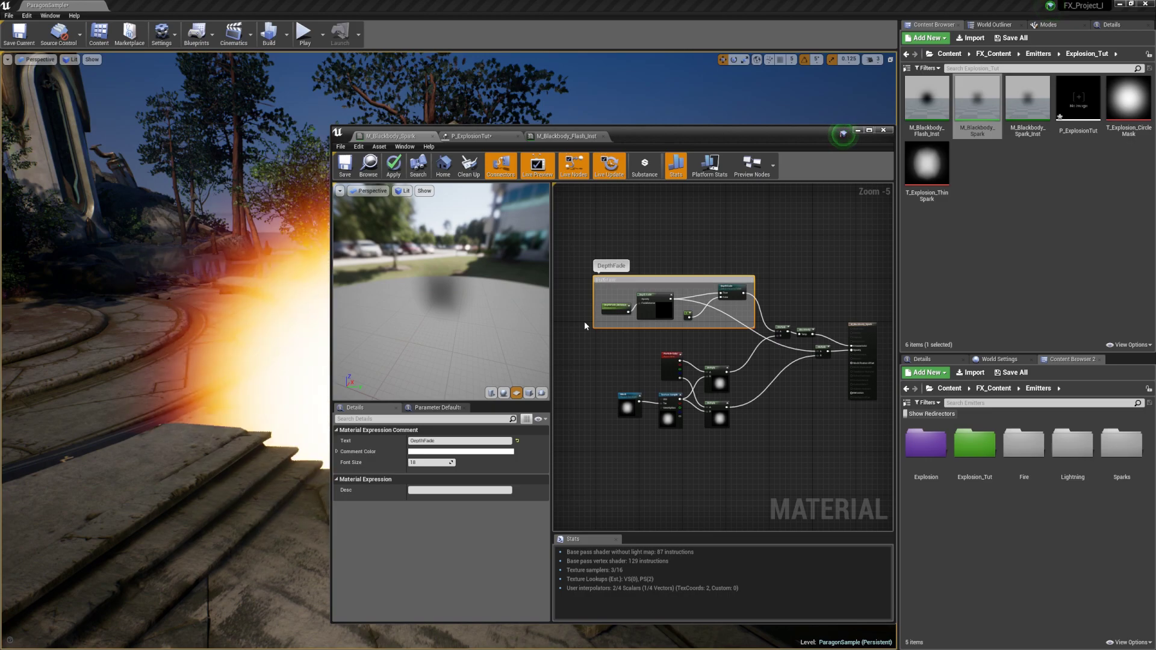
click(393, 166)
click(345, 167)
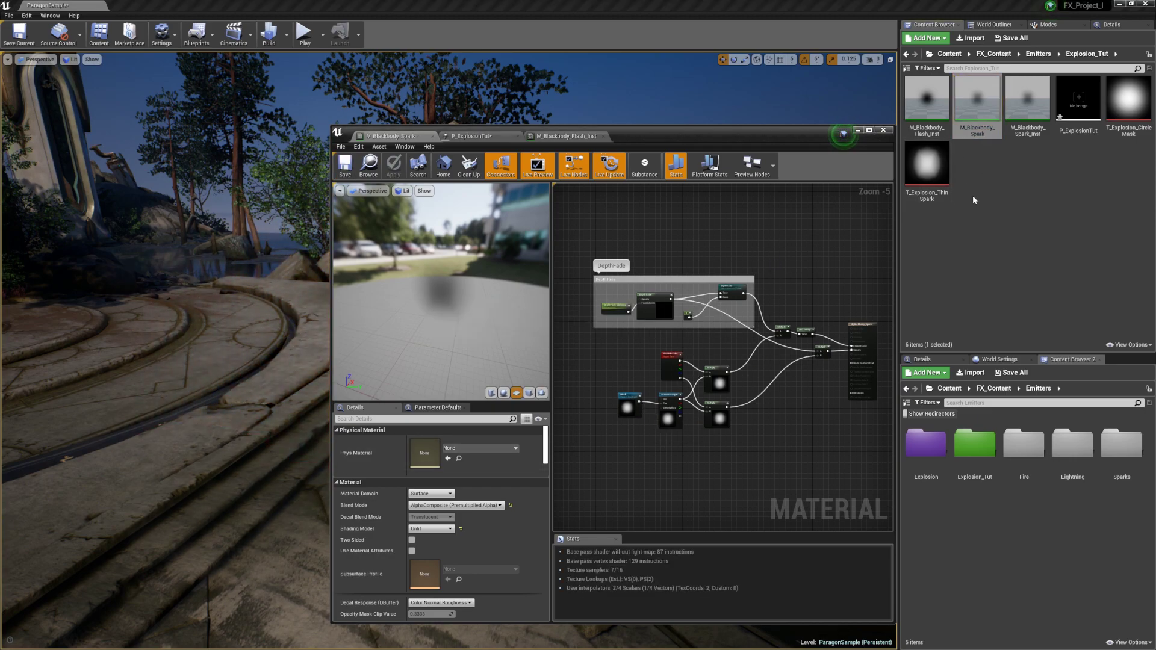
- Override and enable the DepthFade static switch in the M_Blackbody_Flash_Inst material instance
click(1123, 234)
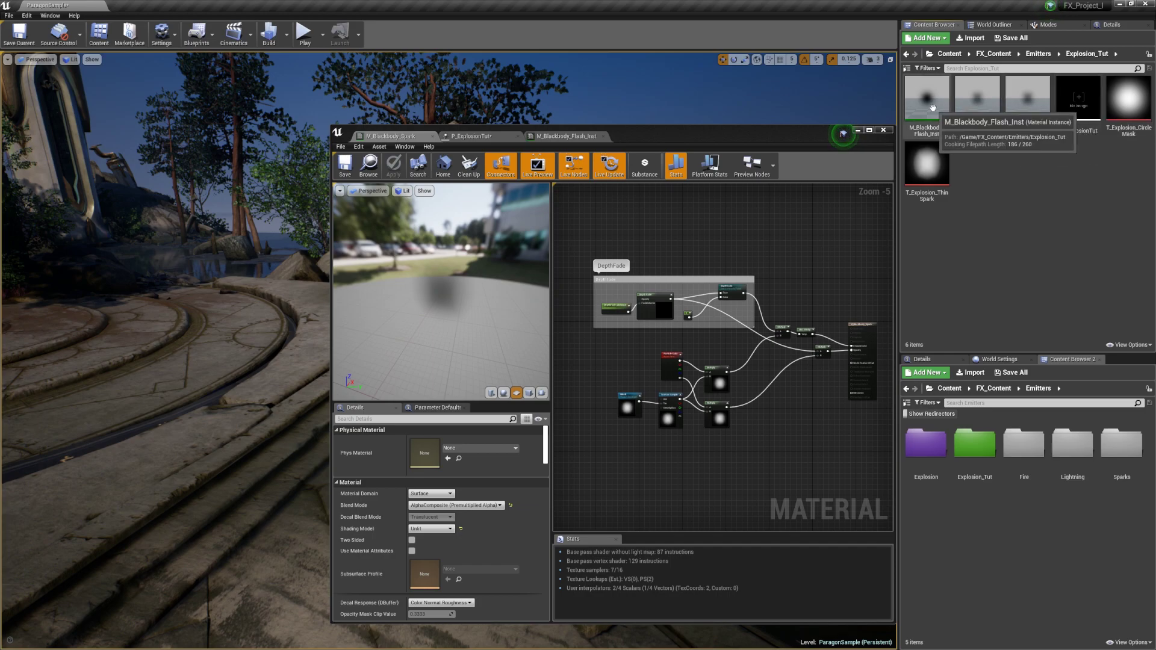
double_click(933, 108)
click(684, 289)
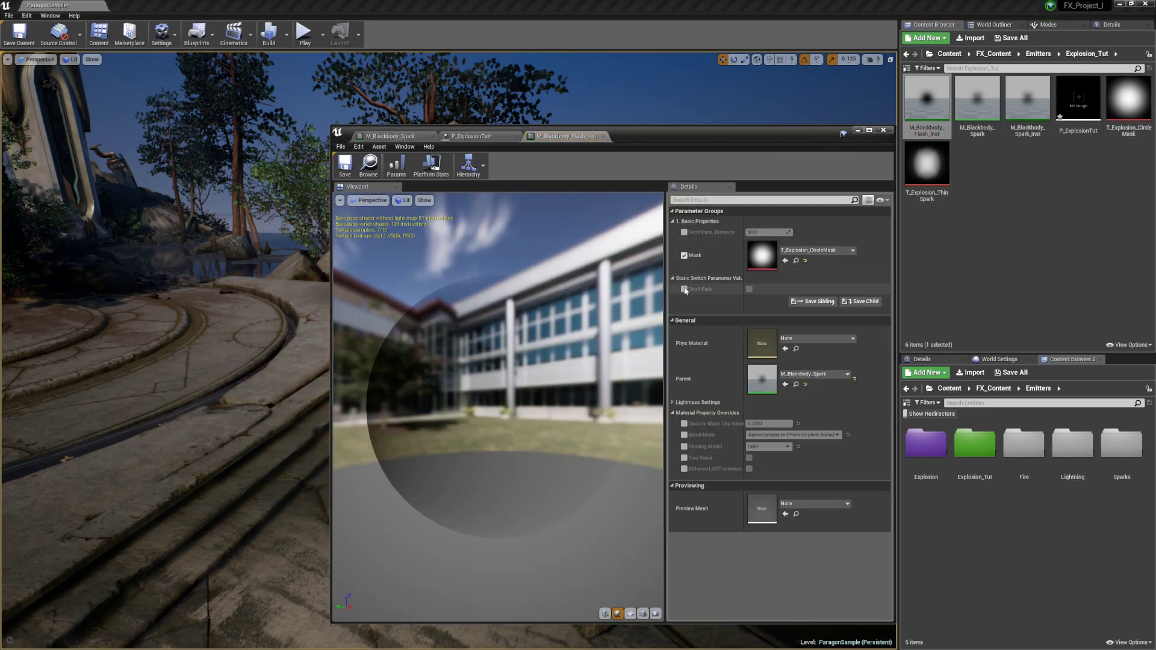
click(749, 289)
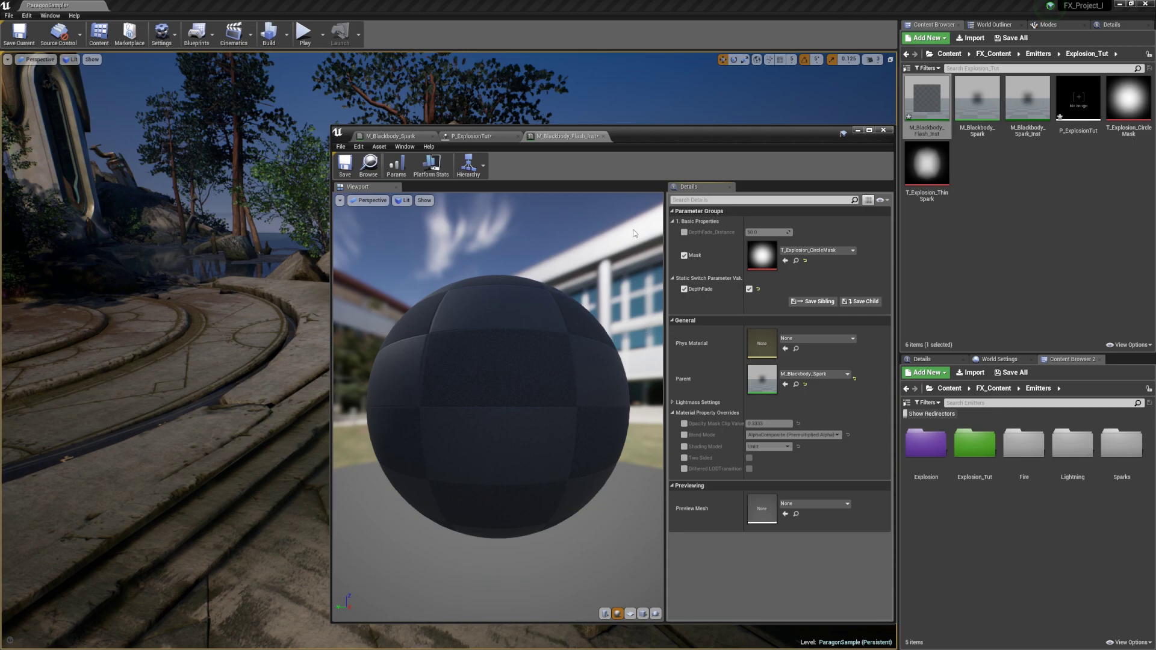
- Connect the DepthFade switch output to the A input of the Multiply feeding Opacity in M_Blackbody_Spark, and apply and save the material
click(486, 139)
click(404, 137)
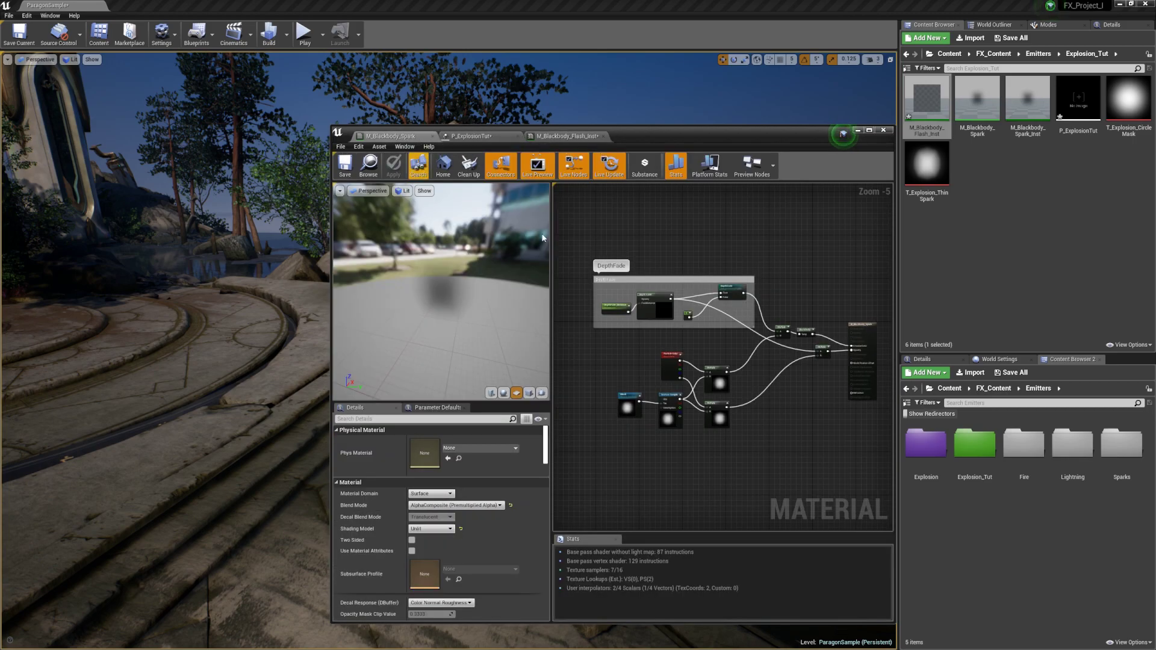
scroll(783, 277, up, 2)
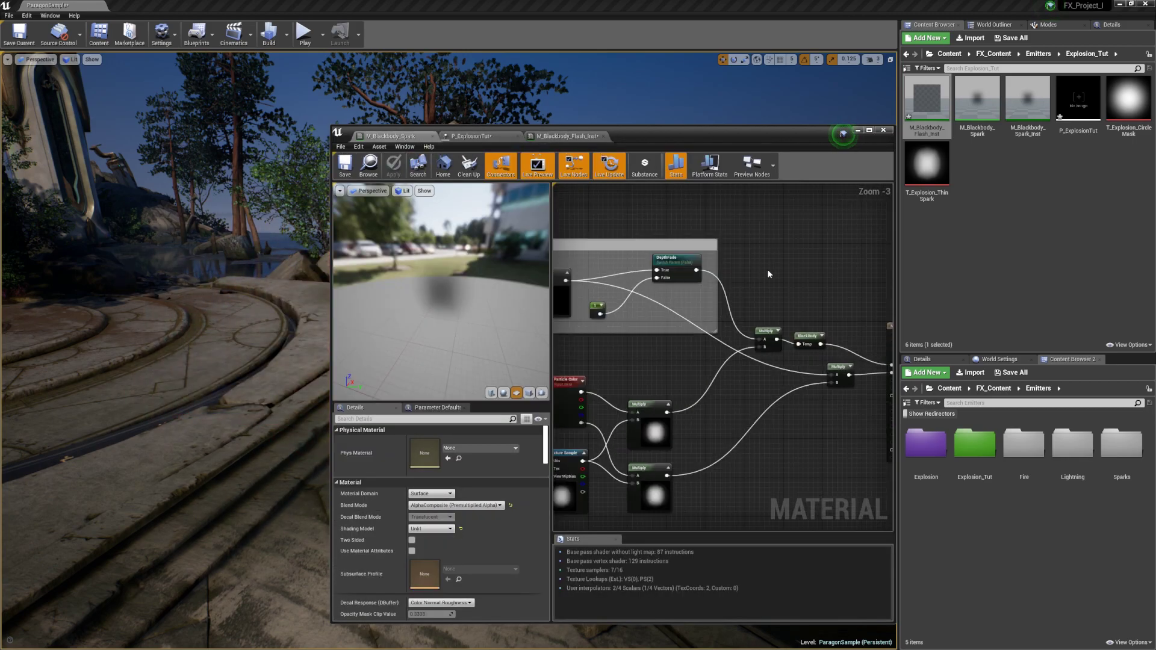
drag(697, 269, 834, 375)
click(393, 166)
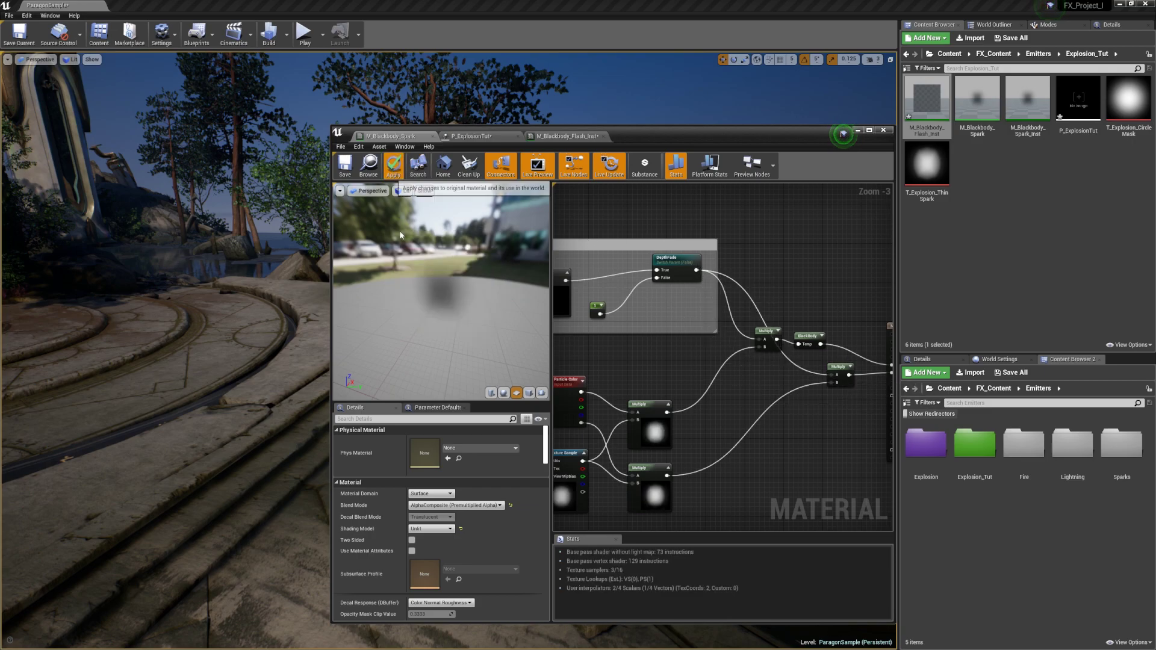
click(344, 170)
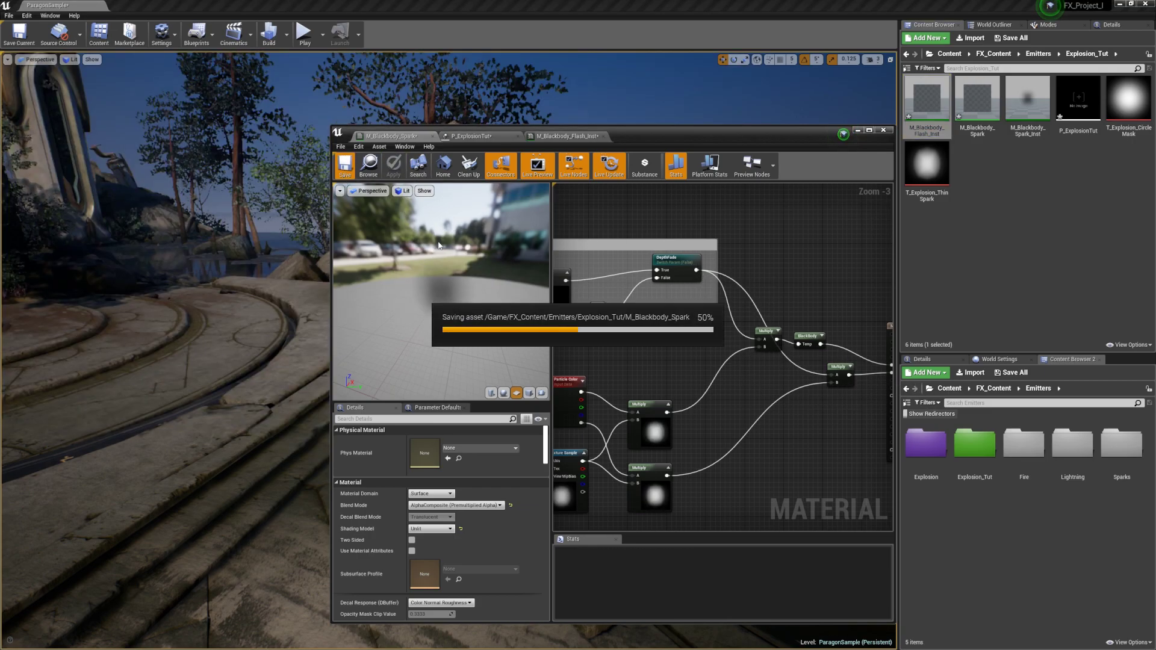
click(758, 233)
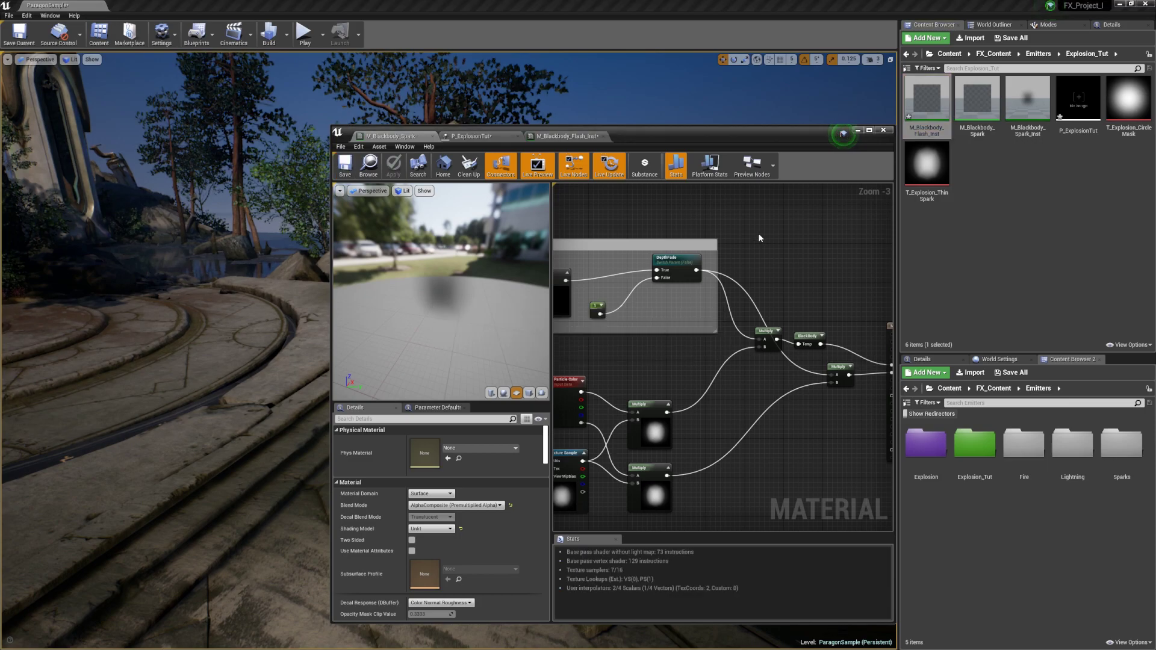
- Override and increase the DepthFade_Distance parameter in the M_Blackbody_Flash_Inst material instance
click(570, 137)
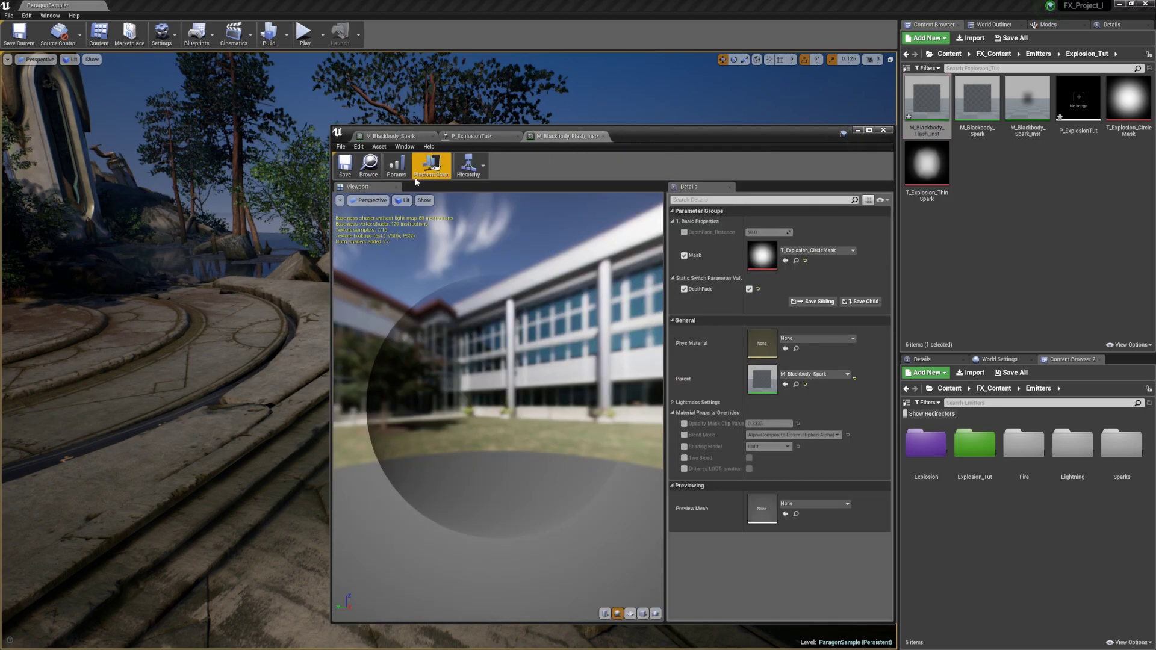
drag(627, 136, 750, 268)
double_click(1078, 103)
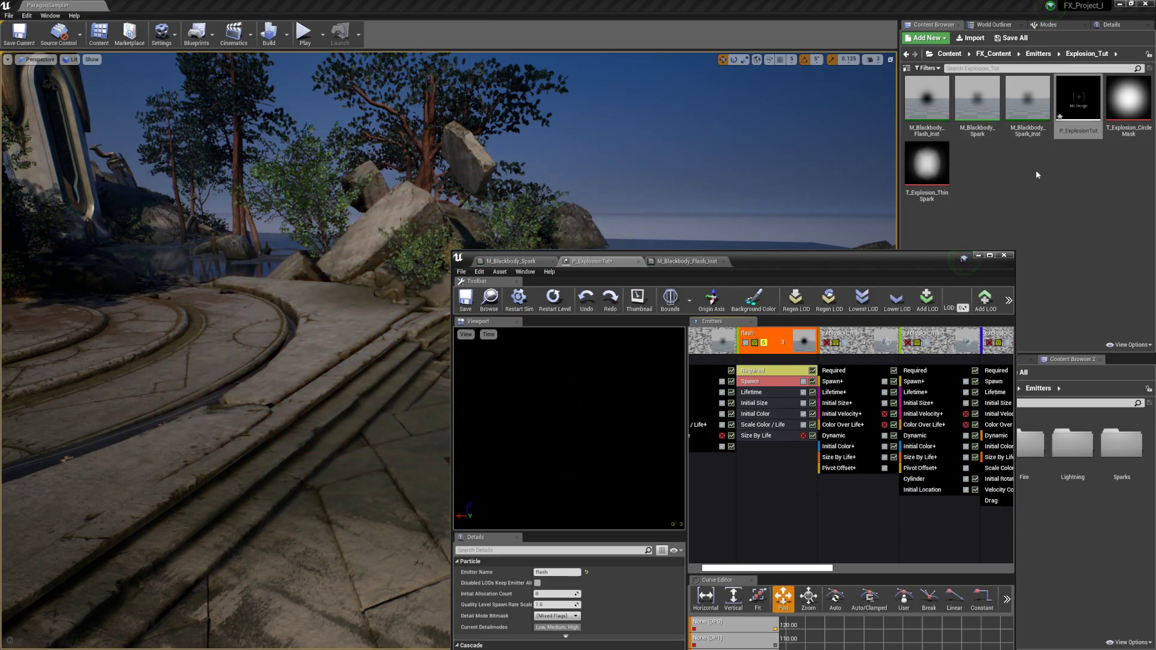
click(1036, 175)
click(692, 261)
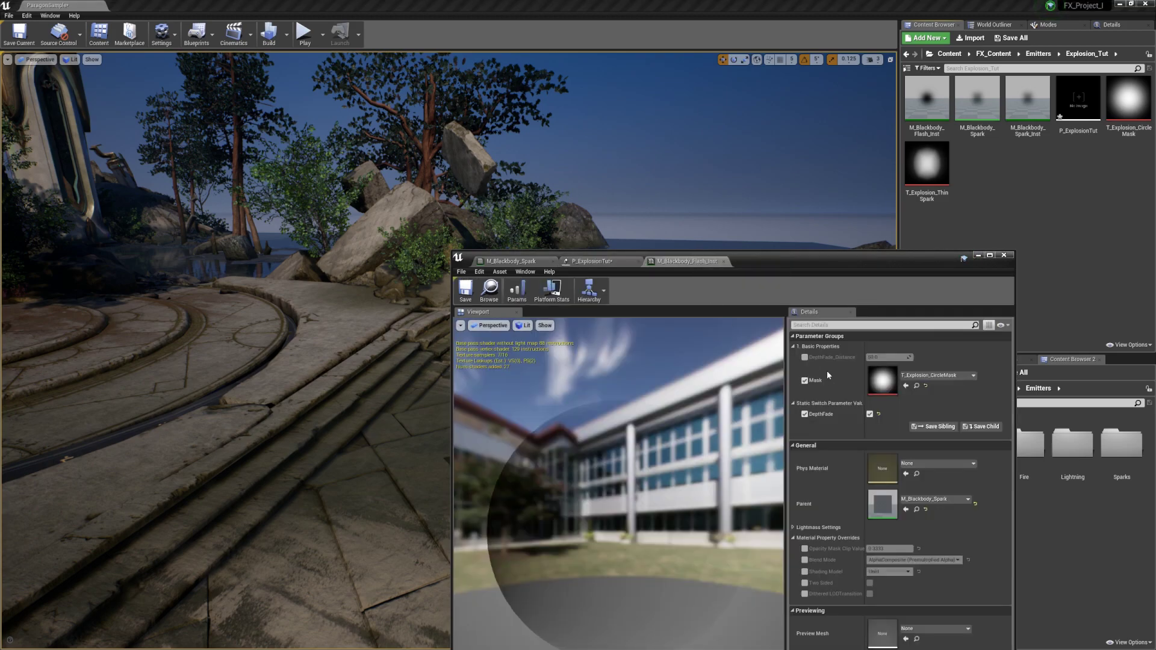
drag(889, 357, 885, 357)
click(1078, 223)
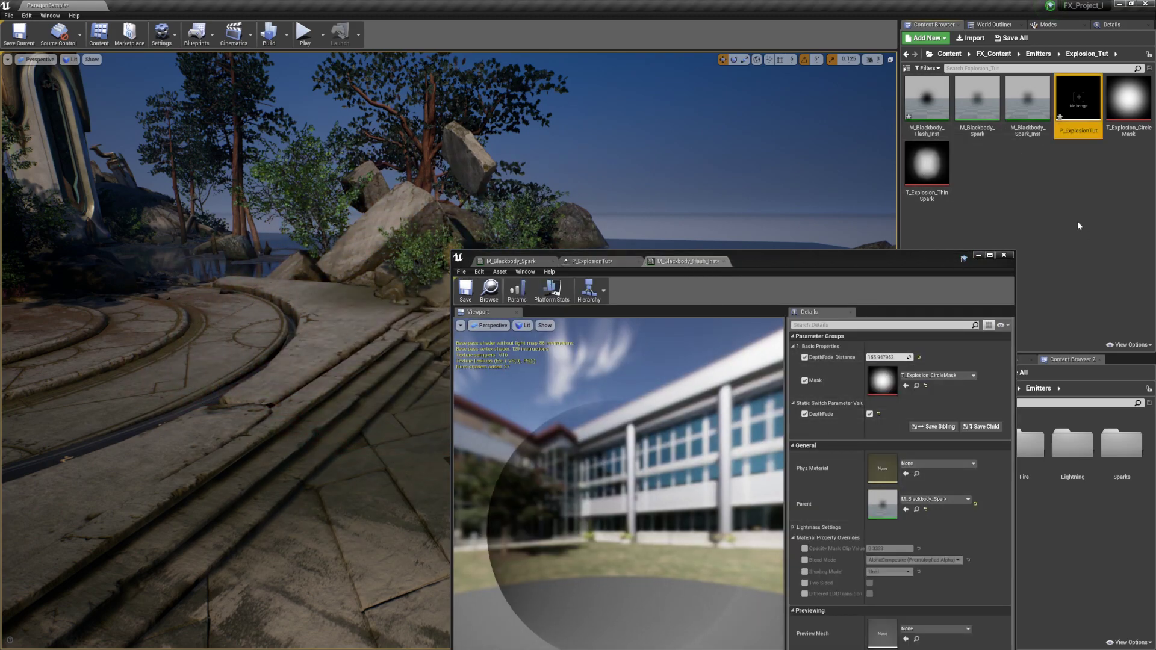
- Turn off solo on the flash emitter in P_ExplosionTut and set its minimum and maximum lifetime to 0.07
click(592, 261)
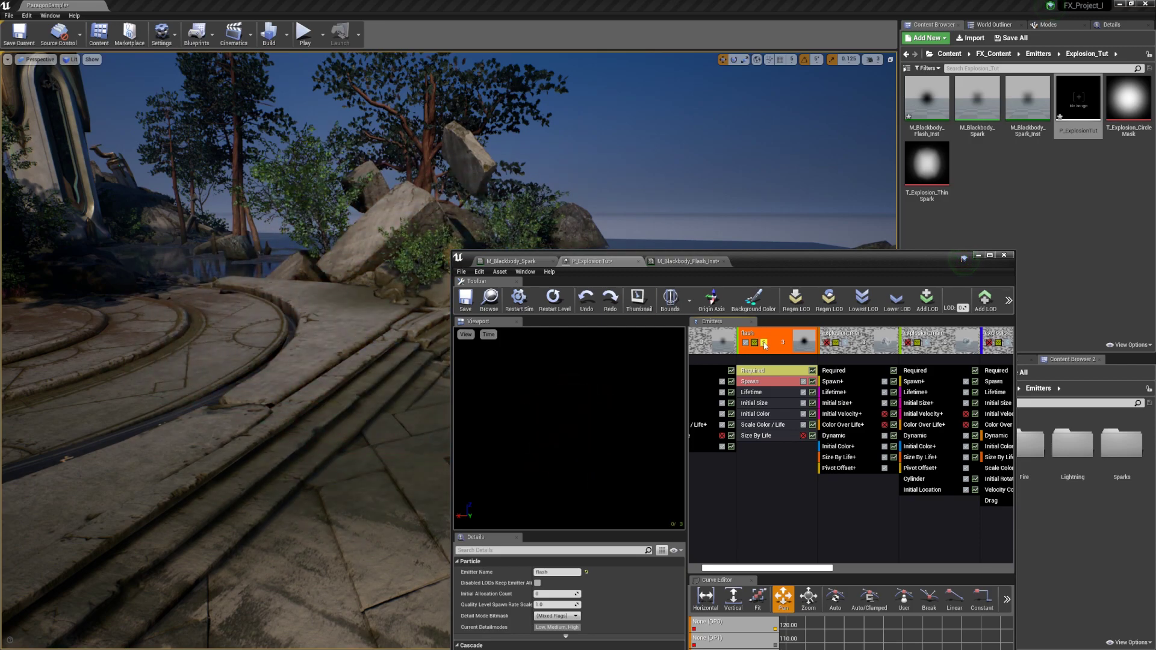
click(765, 342)
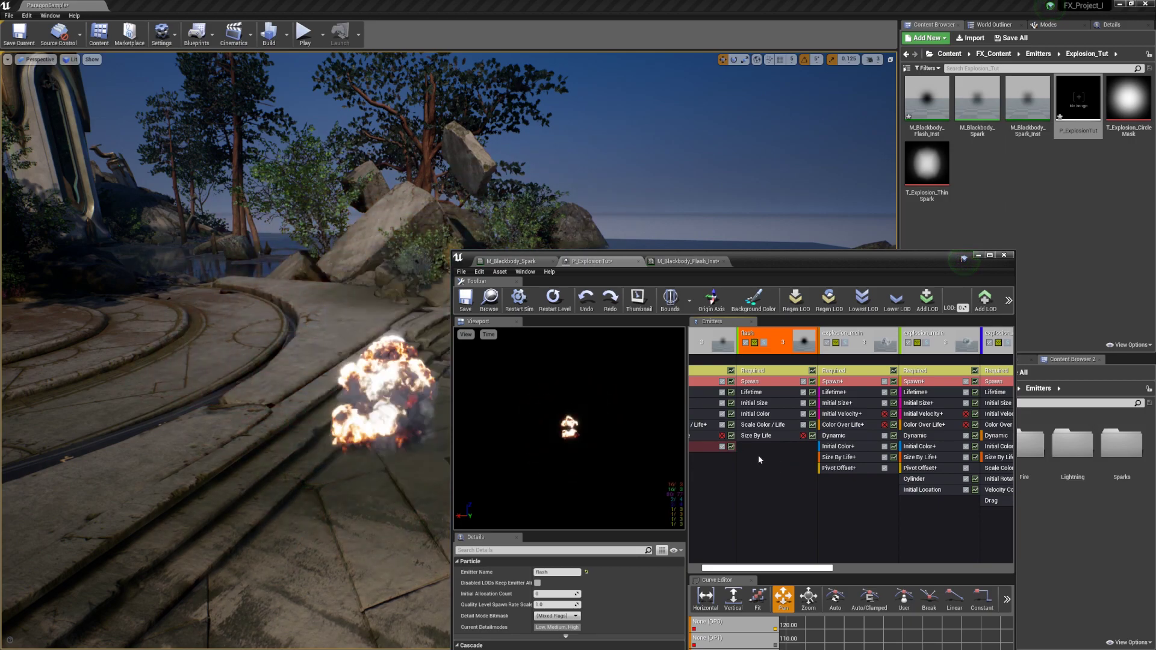
click(753, 392)
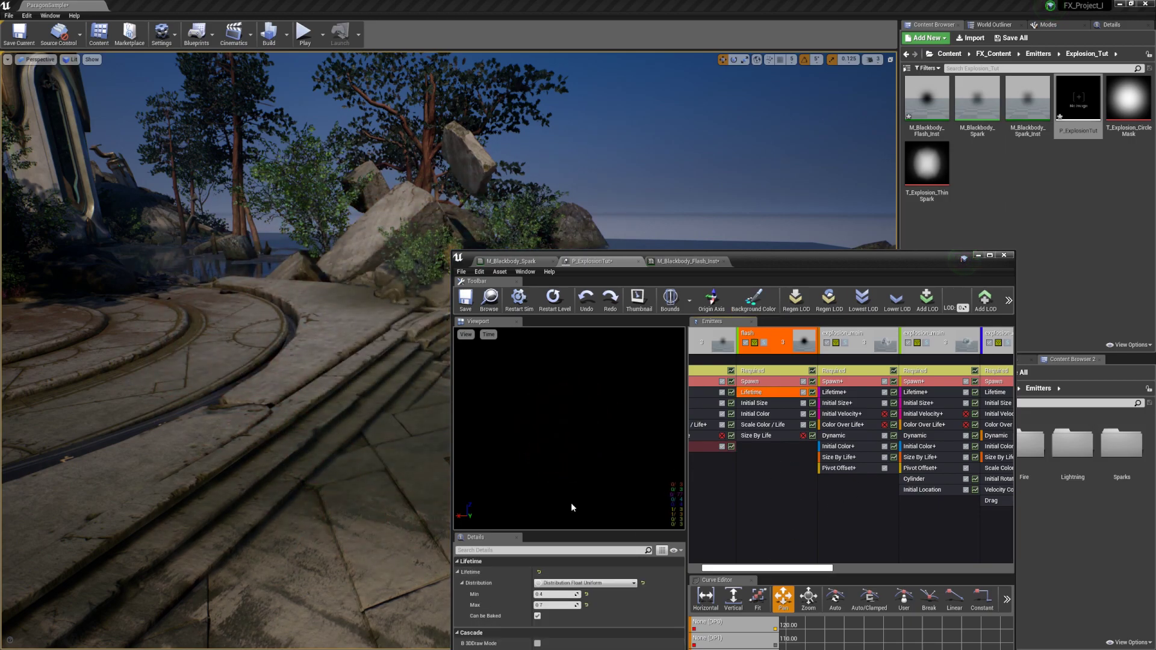
click(549, 595)
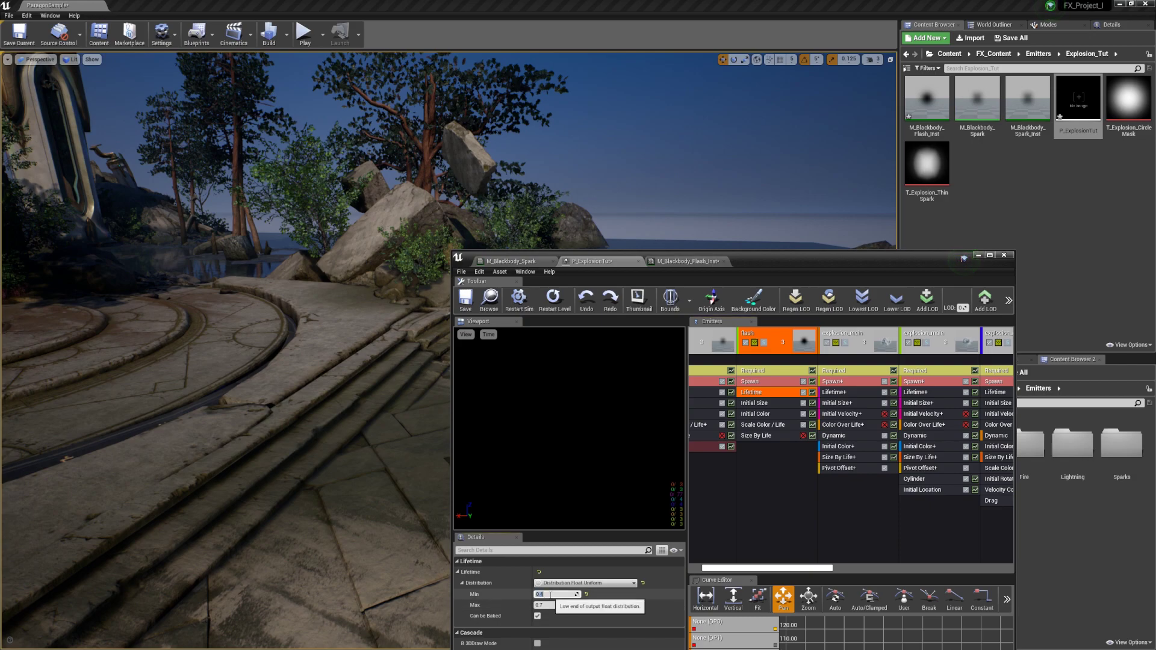
text(0.07)
key(Tab)
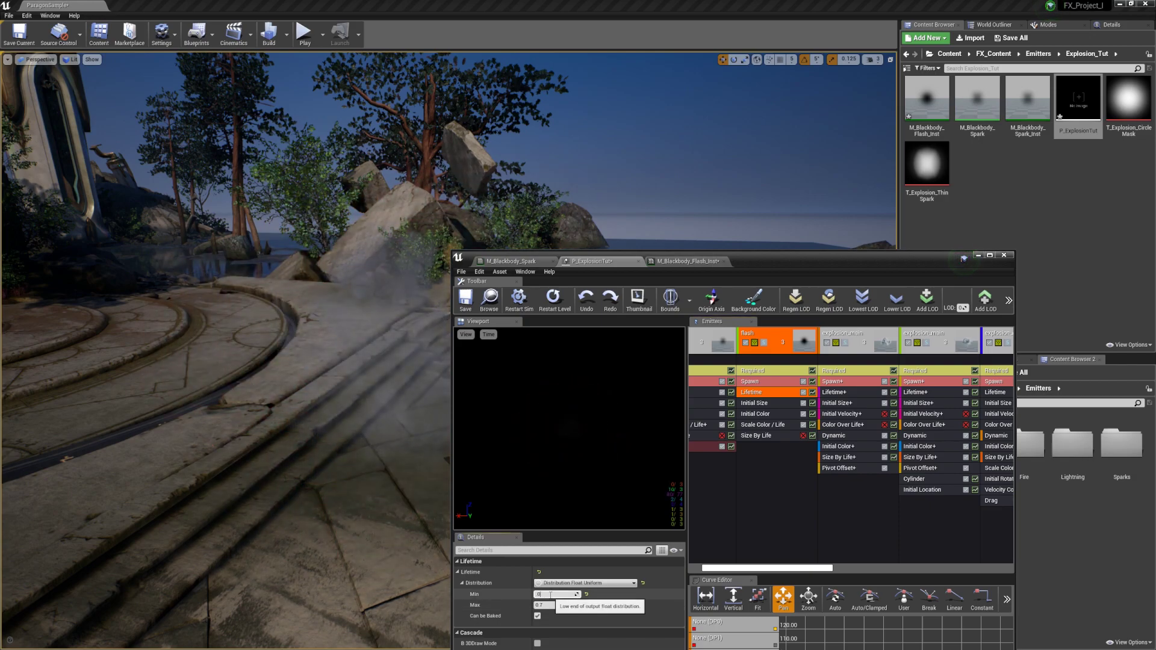
key(BackSpace)
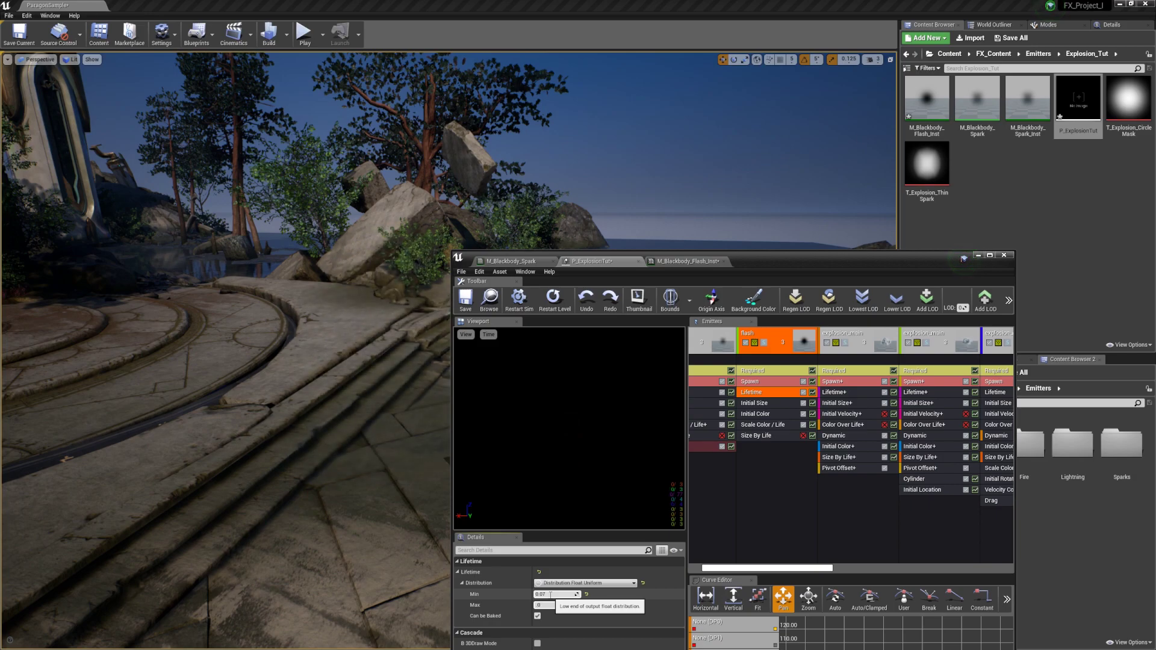
text(.07)
key(Return)
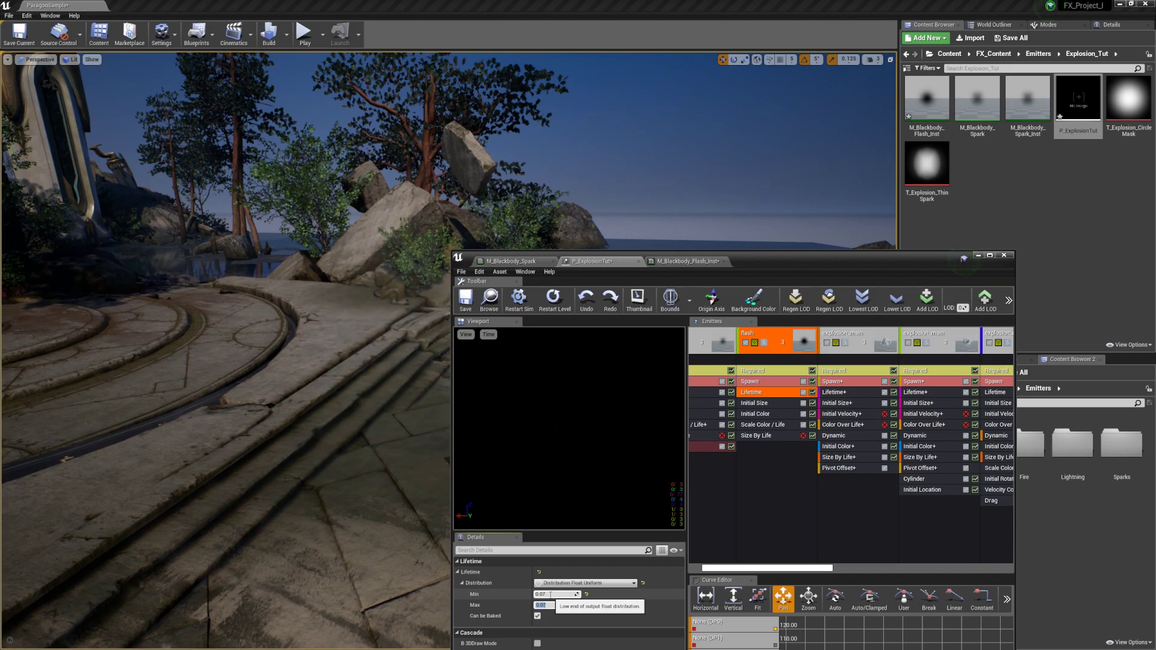
click(771, 494)
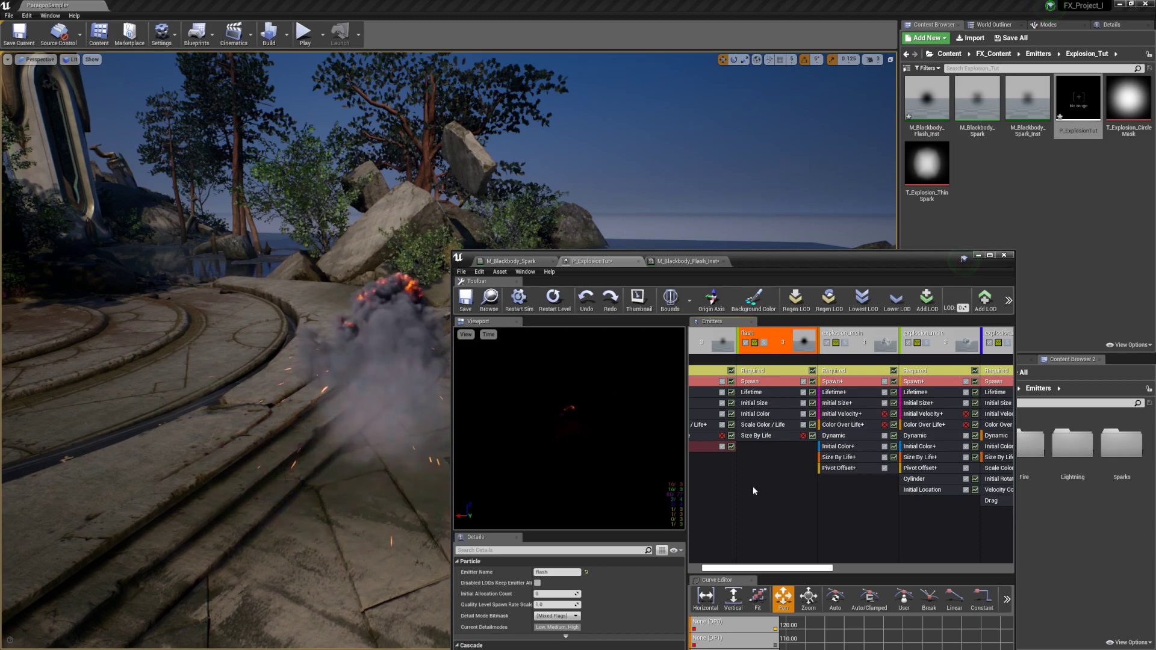
- Set the brightness value of the flash emitter's initial color to 2250, keeping its hue and saturation
click(762, 414)
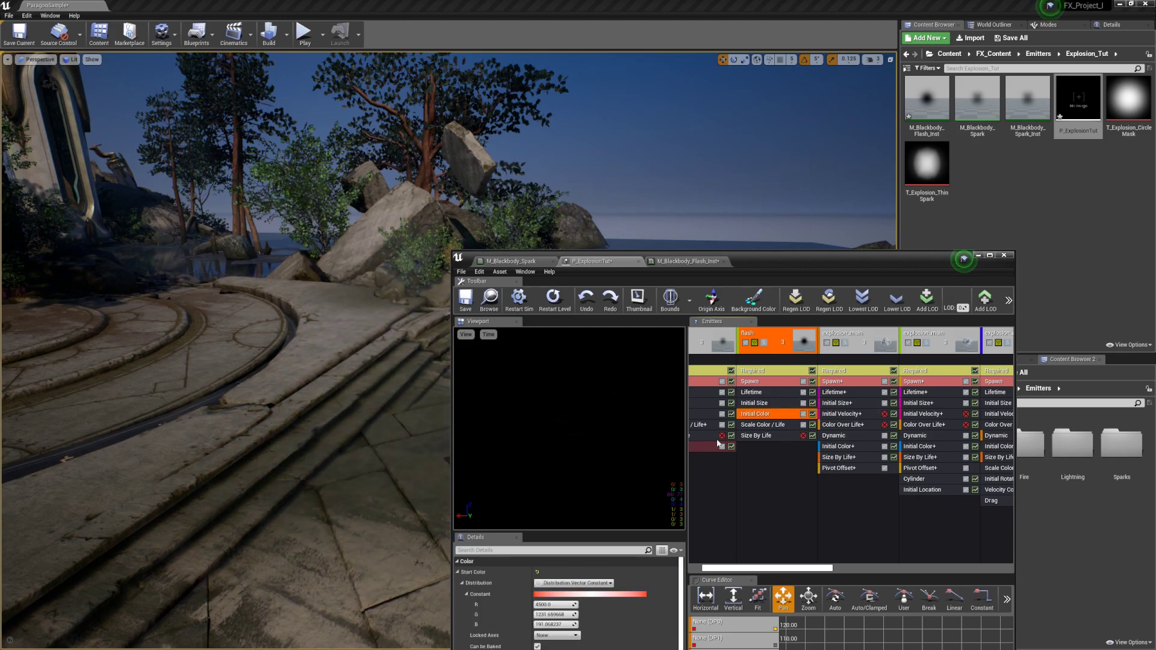
click(587, 596)
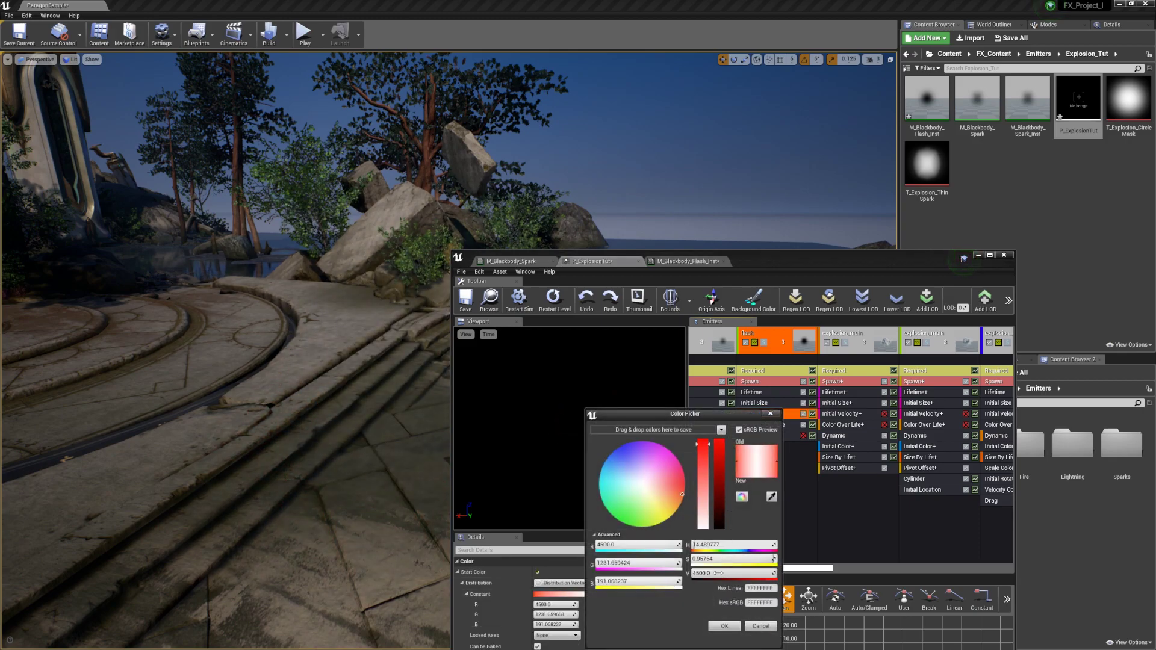
drag(720, 574, 685, 574)
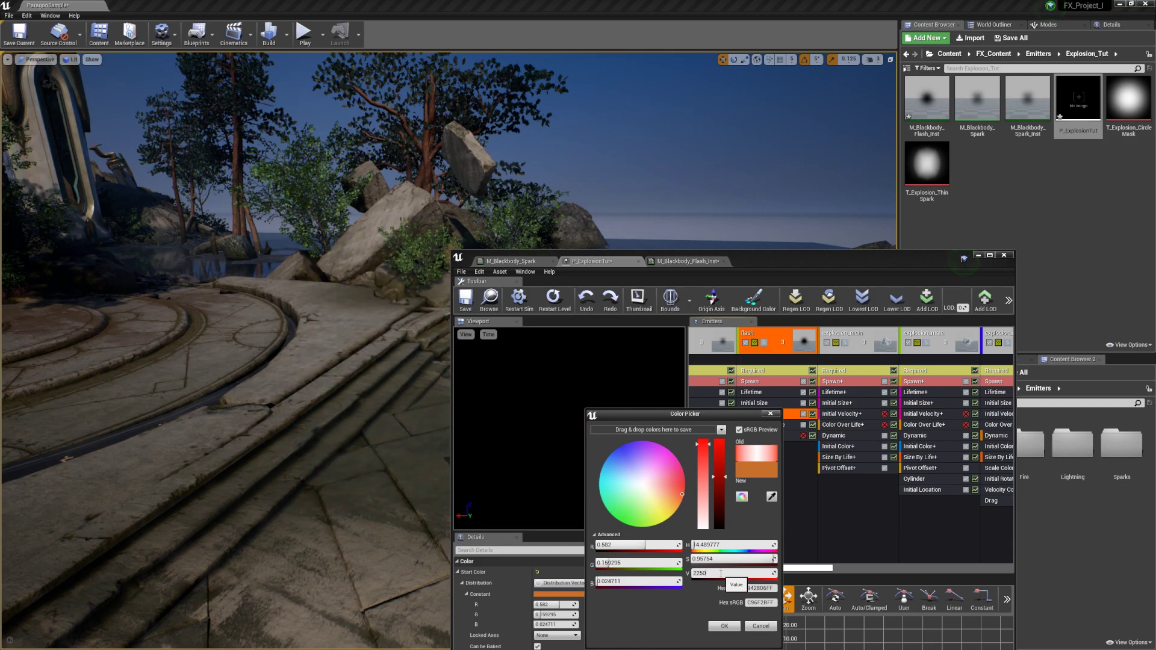
click(775, 496)
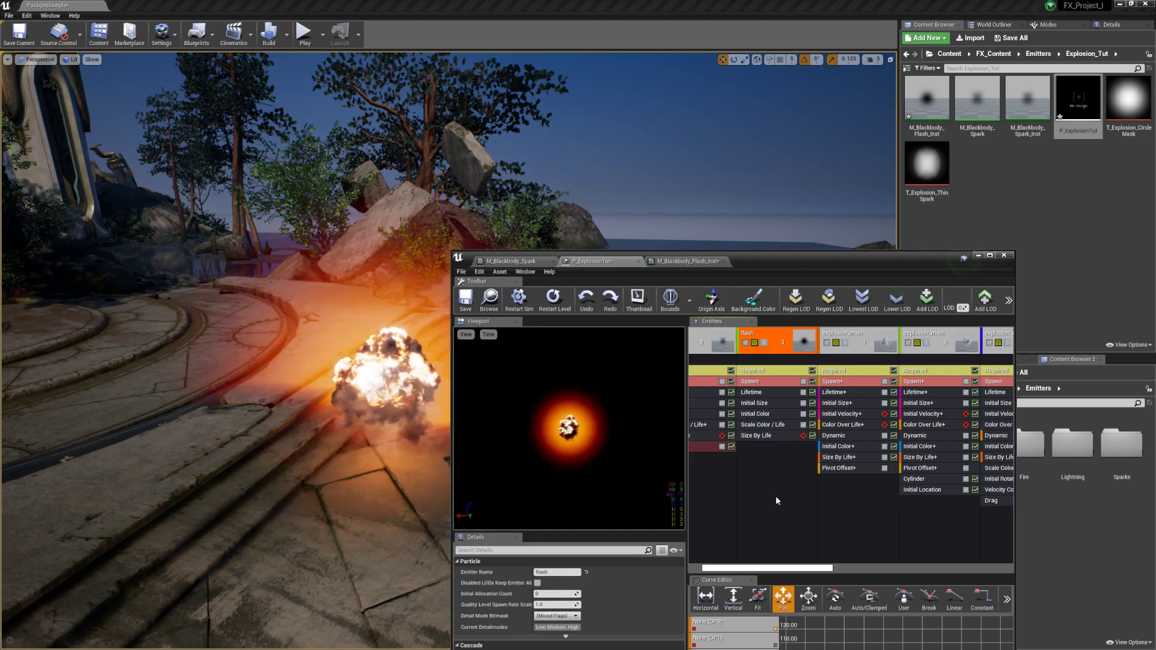
- Set the constant start alpha in the flash emitter's Initial Color module to 0.1 and save the particle system
click(757, 414)
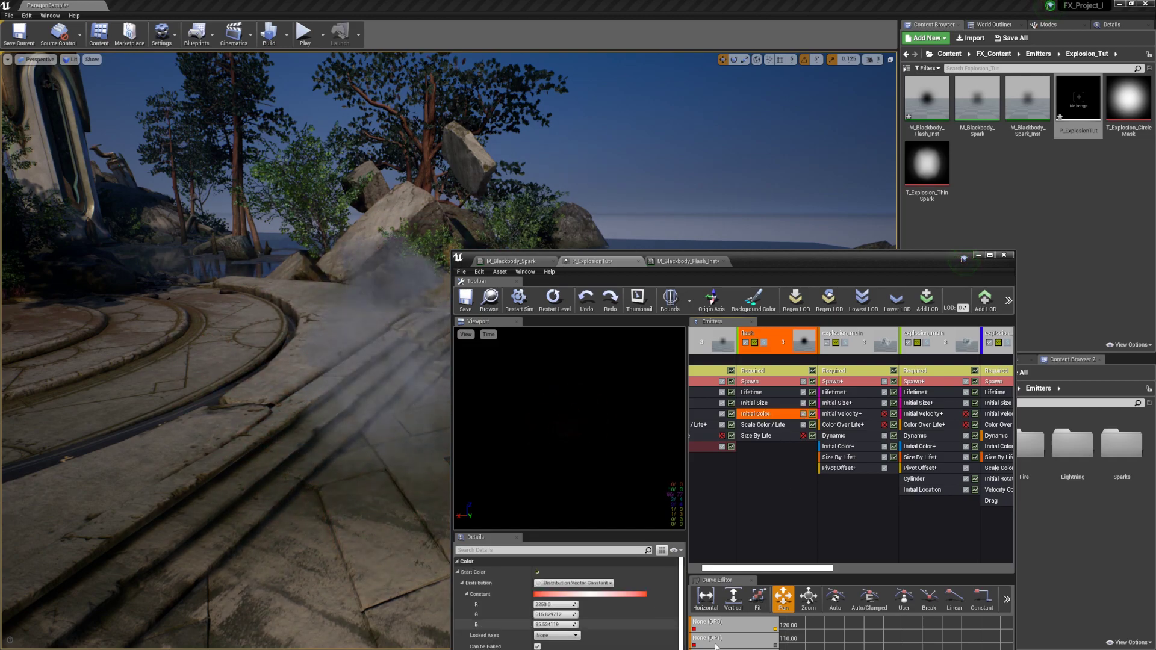
drag(770, 261, 799, 159)
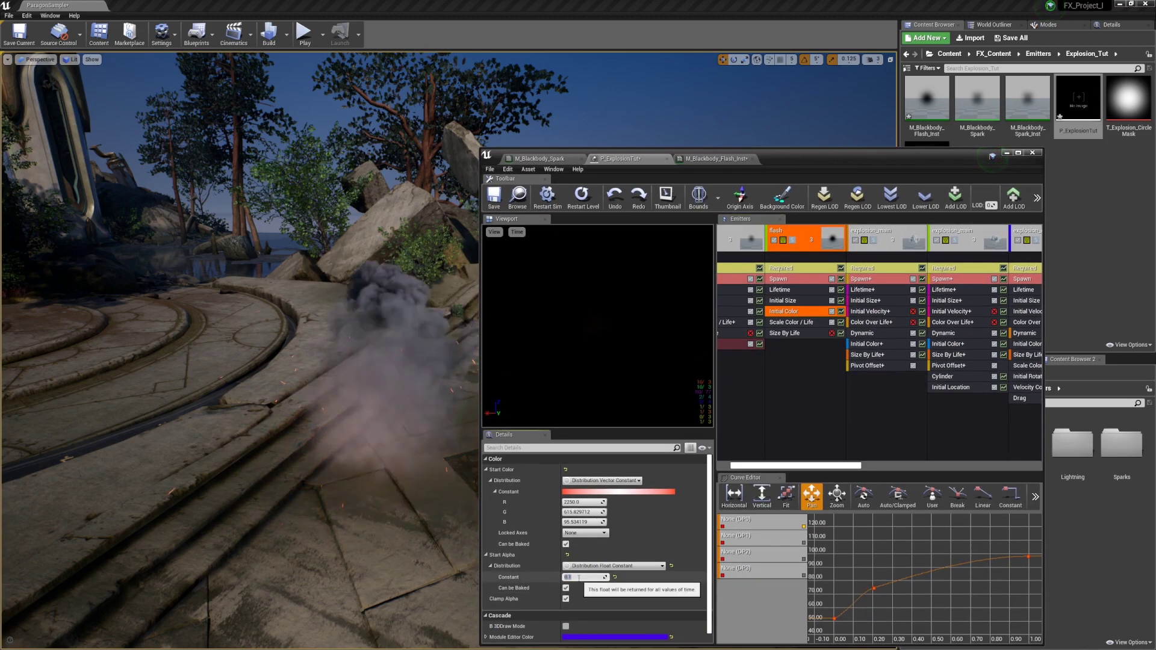
click(812, 359)
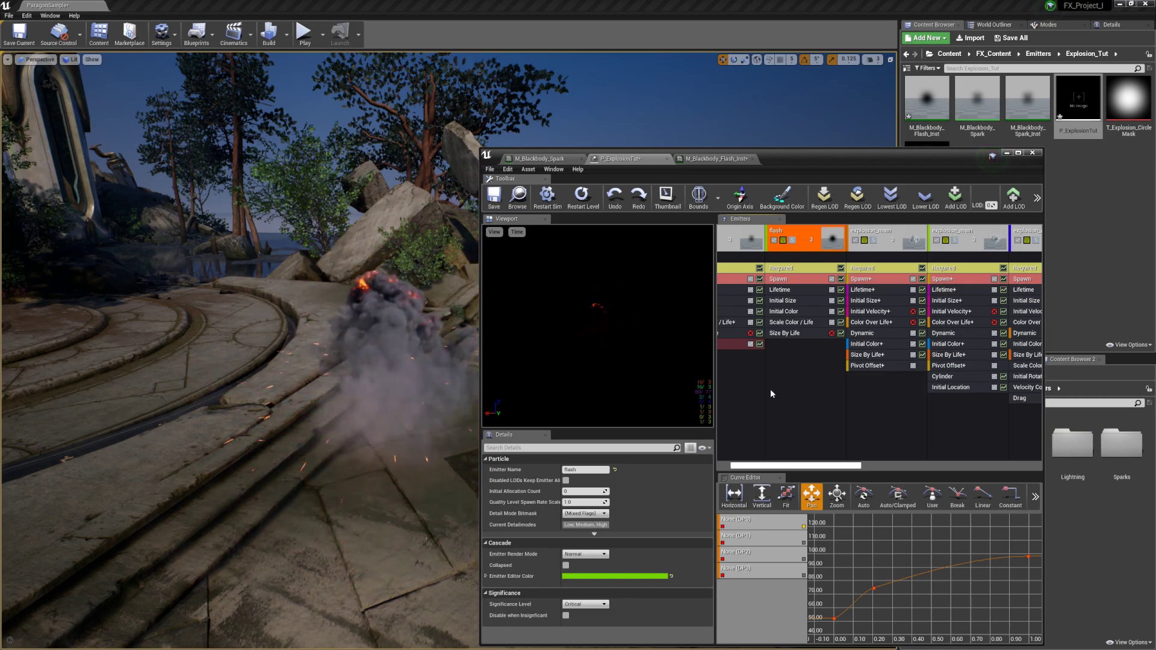
click(493, 194)
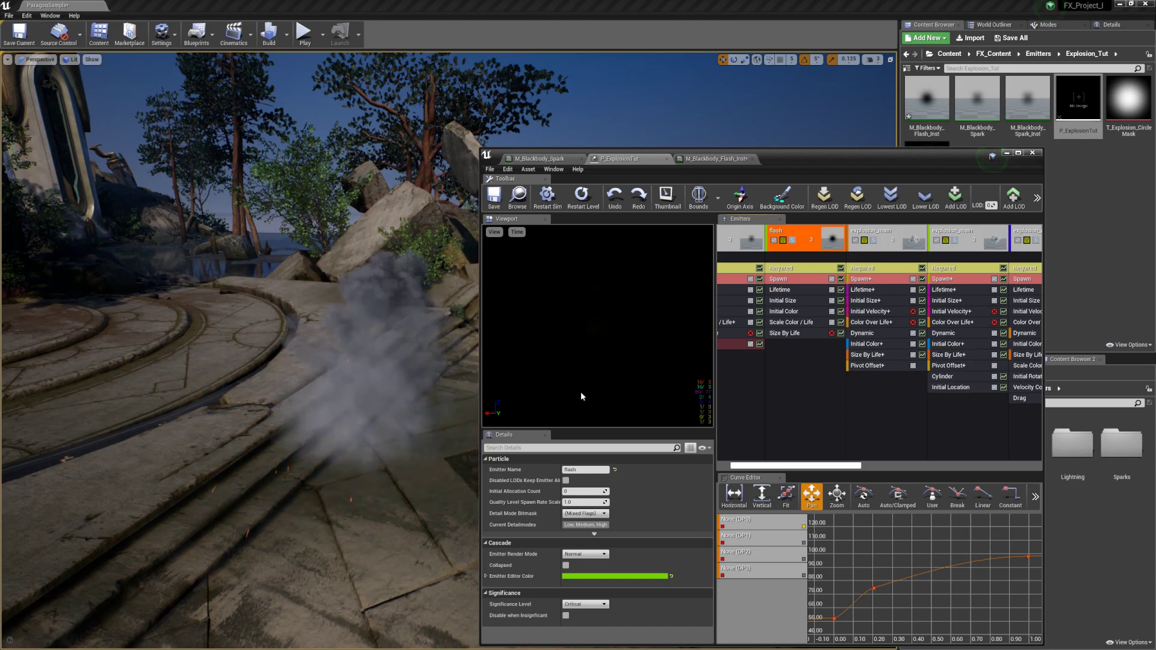
- Set the brightness value of the flash emitter's initial color to 1500 and check the explosion in the level
right_drag(322, 358, 488, 351)
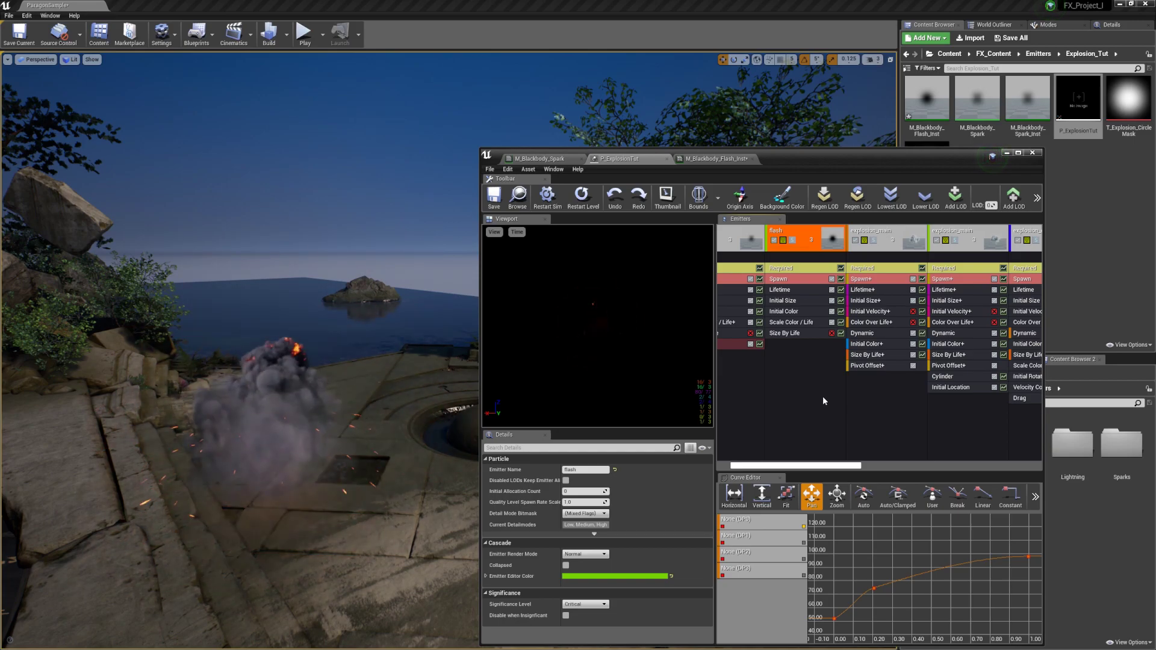
click(783, 312)
click(587, 491)
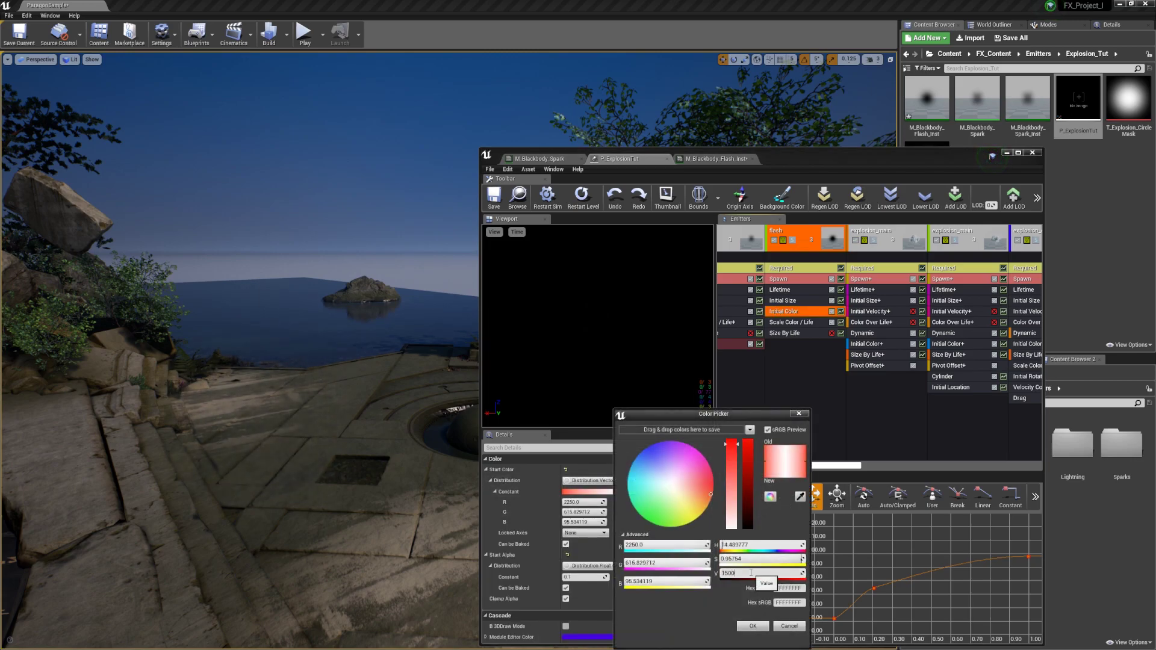
click(751, 625)
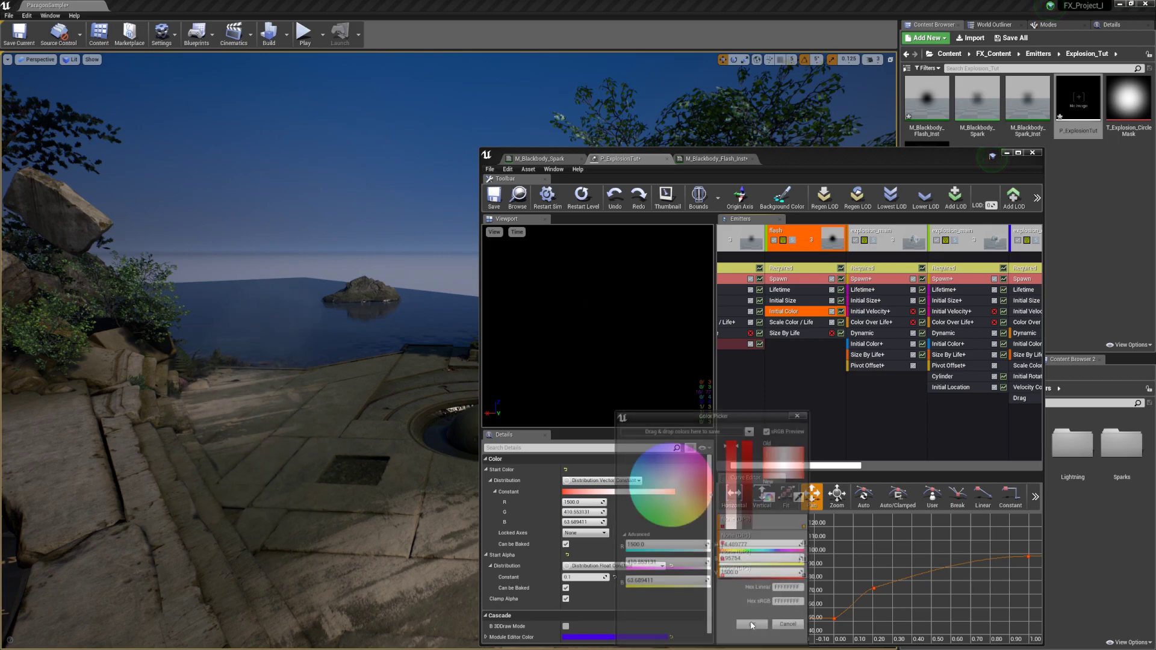
click(824, 399)
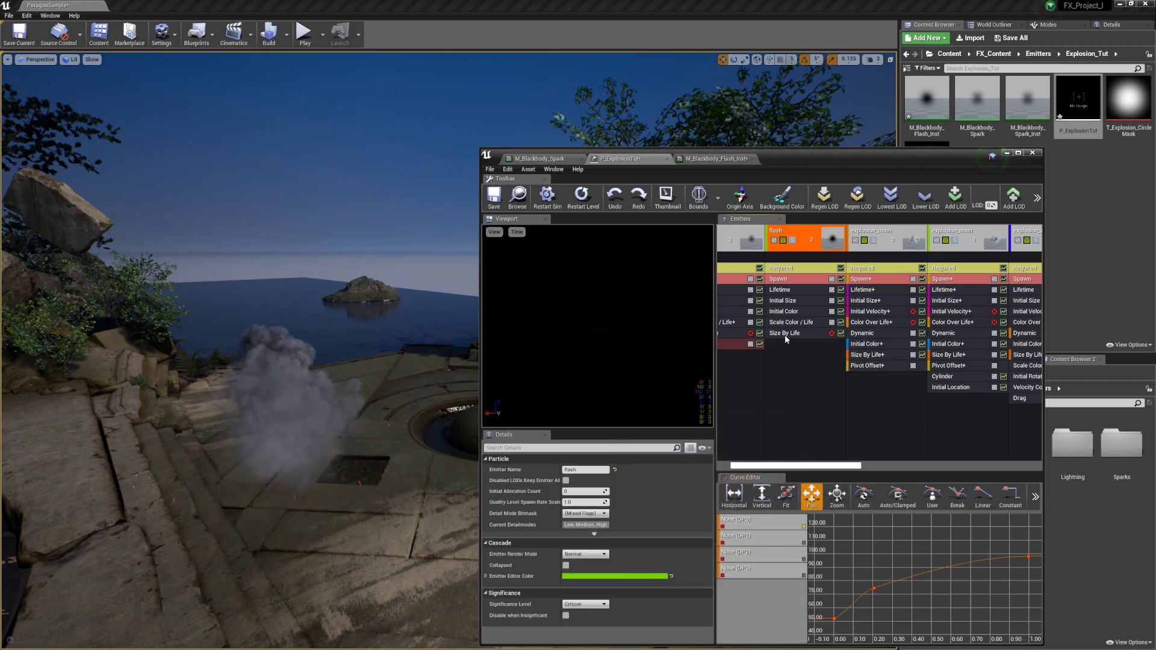
- Set the brightness value of the flash emitter's initial color to 1800 and save the particle system
click(783, 312)
click(603, 495)
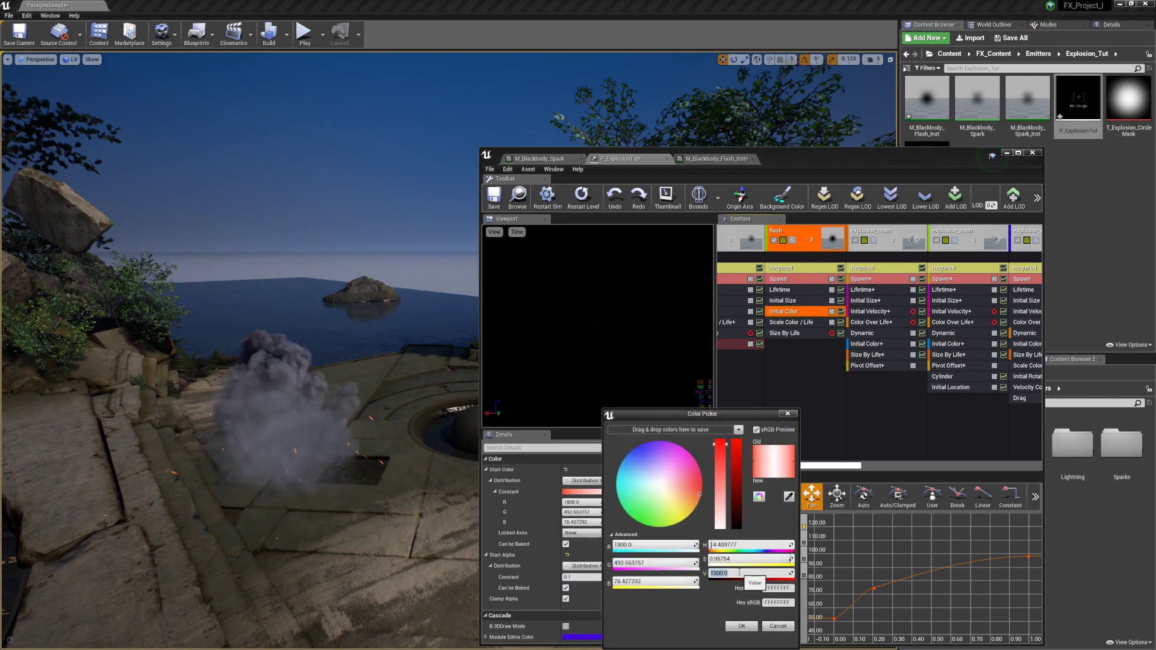
click(741, 627)
click(842, 408)
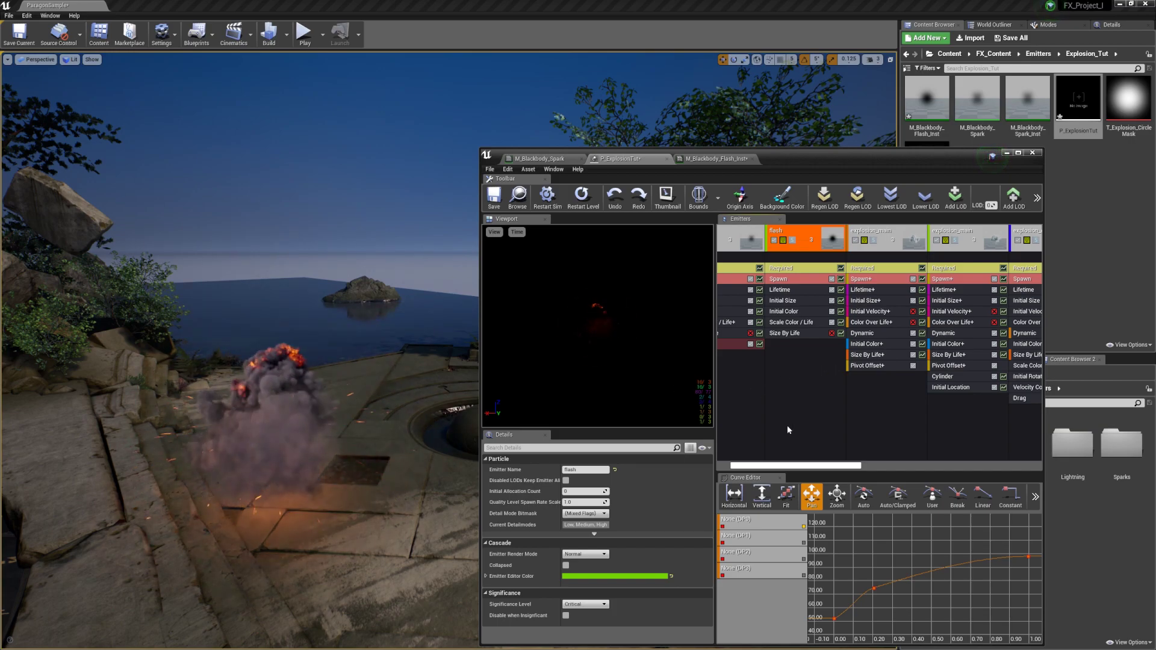
click(494, 203)
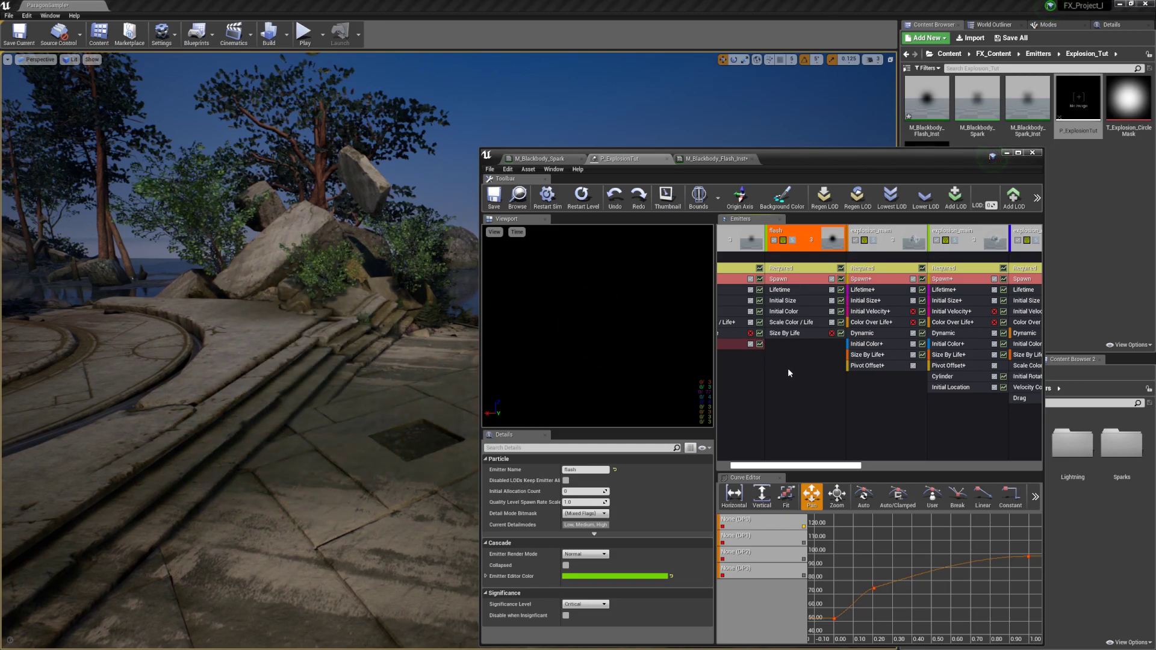
- Select the light emitter, bring its full module stack into view, and save P_ExplosionTut
click(754, 370)
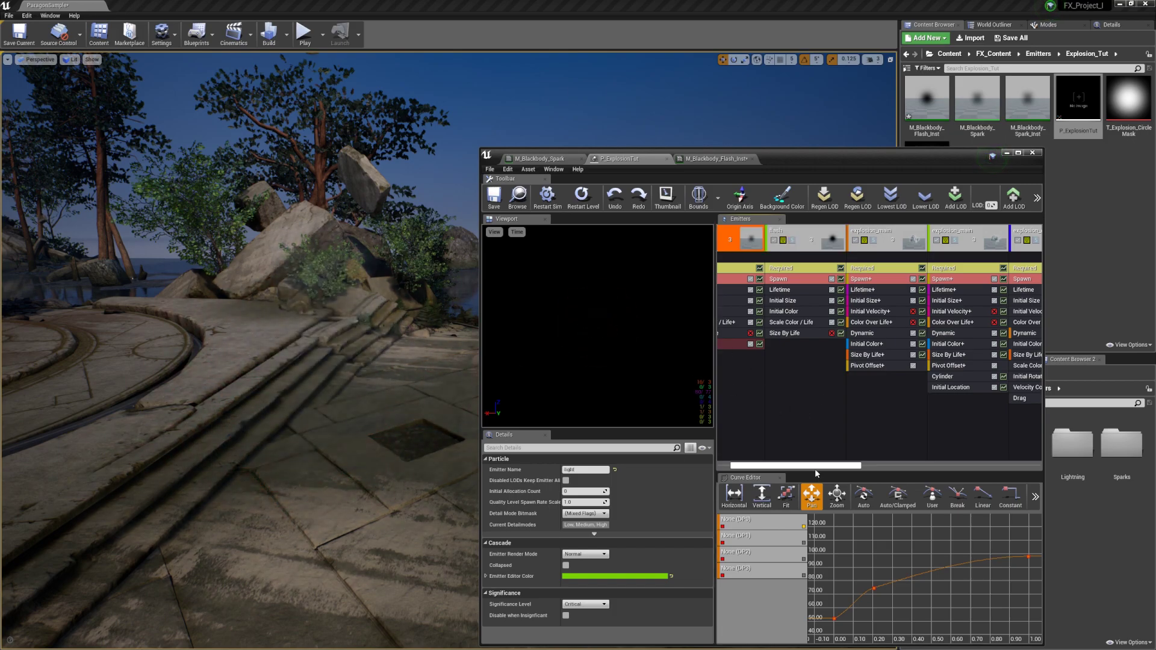
drag(815, 467, 778, 467)
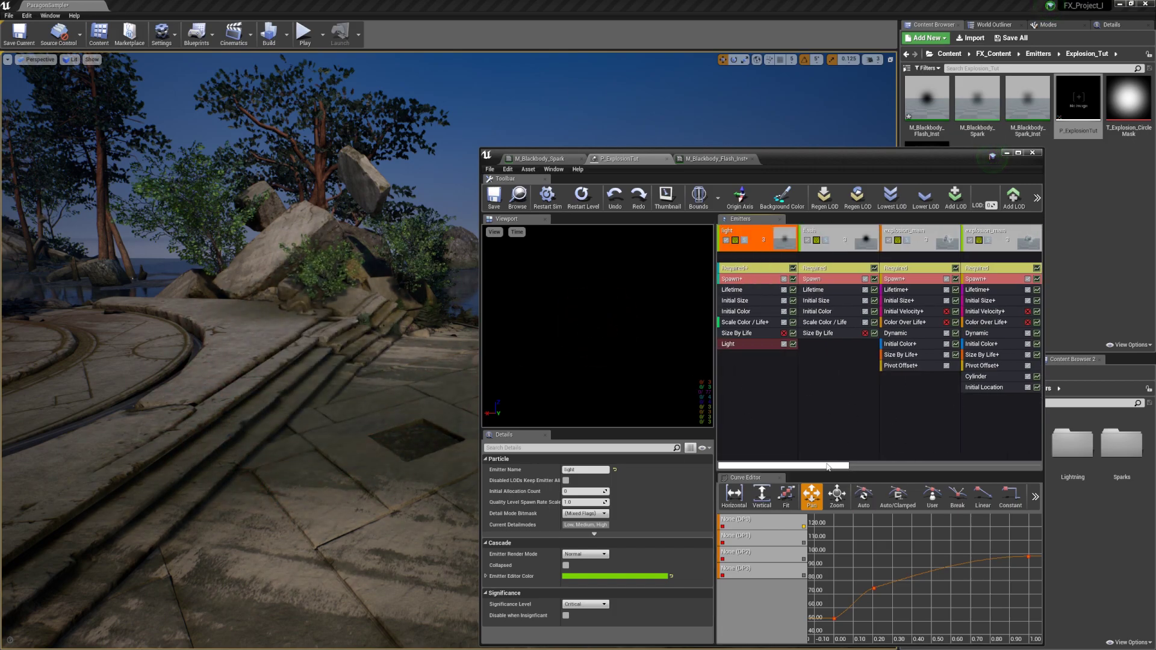
click(497, 203)
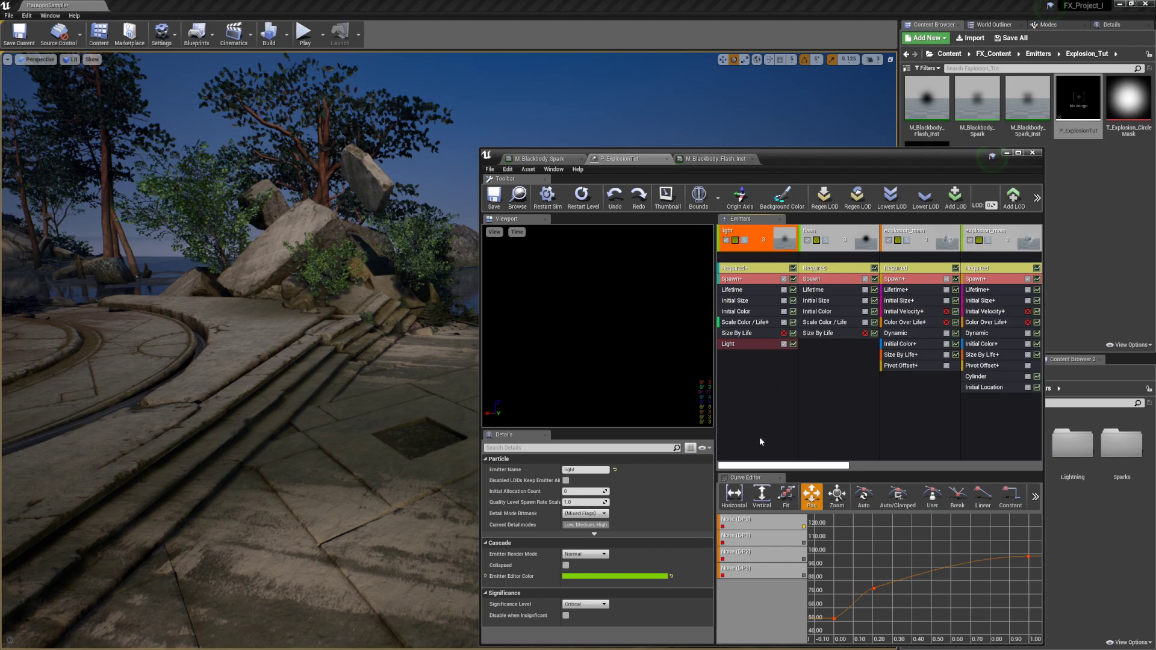
- Duplicate the light emitter and rename the selected light emitter as projectile
right_click(767, 228)
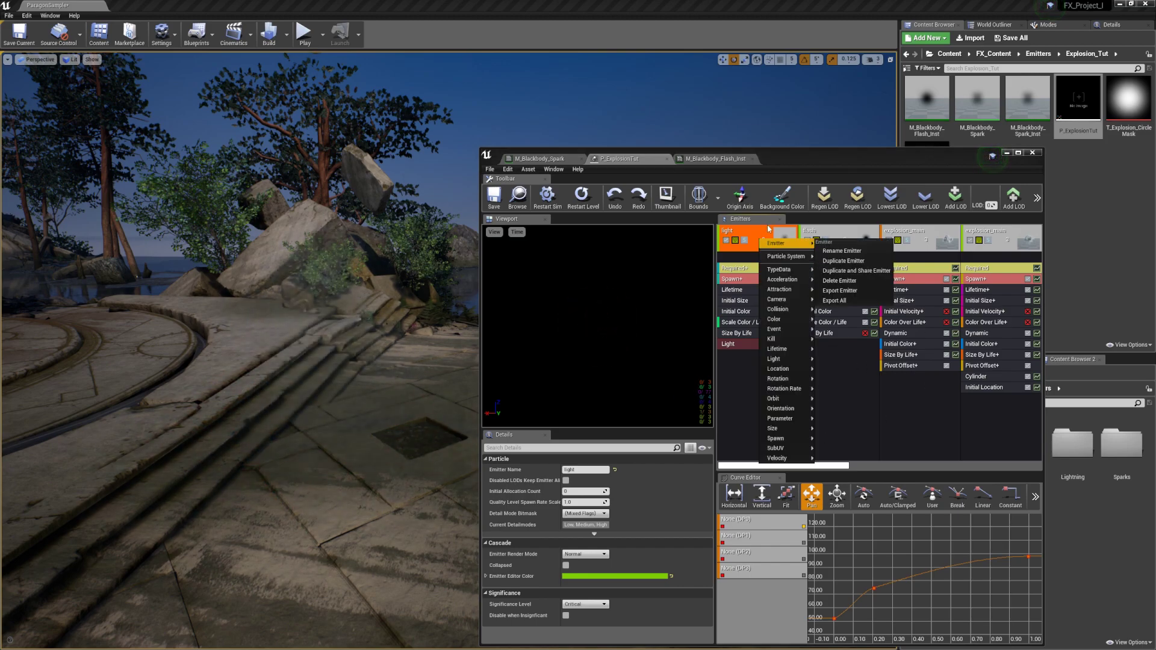
click(848, 262)
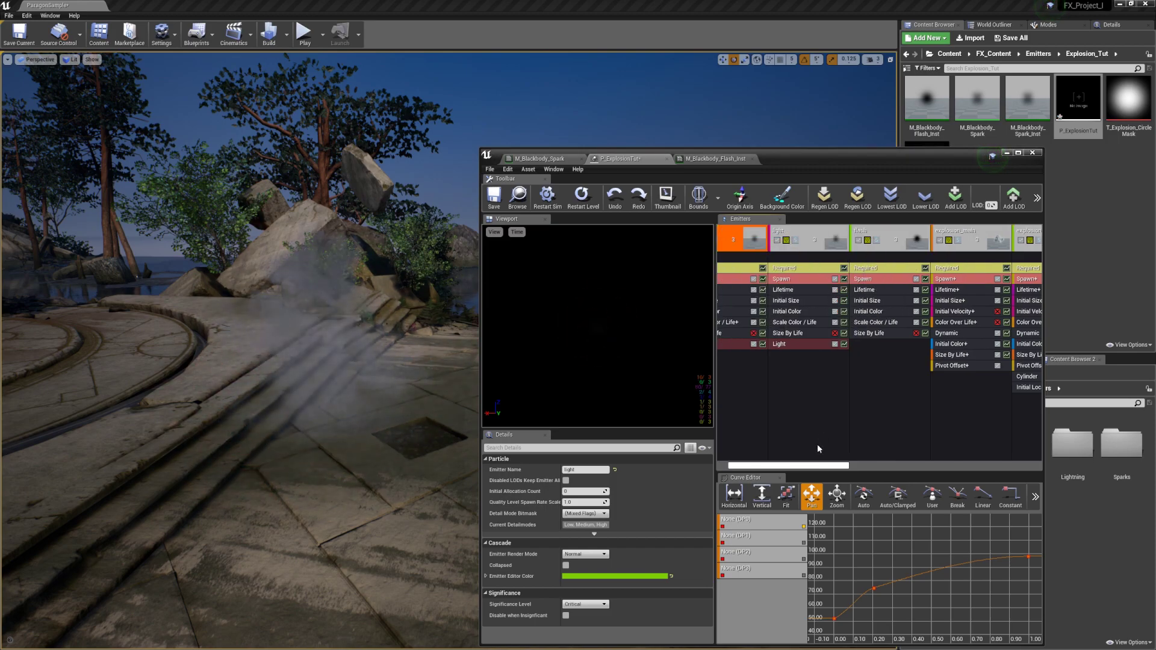
click(587, 469)
text(project)
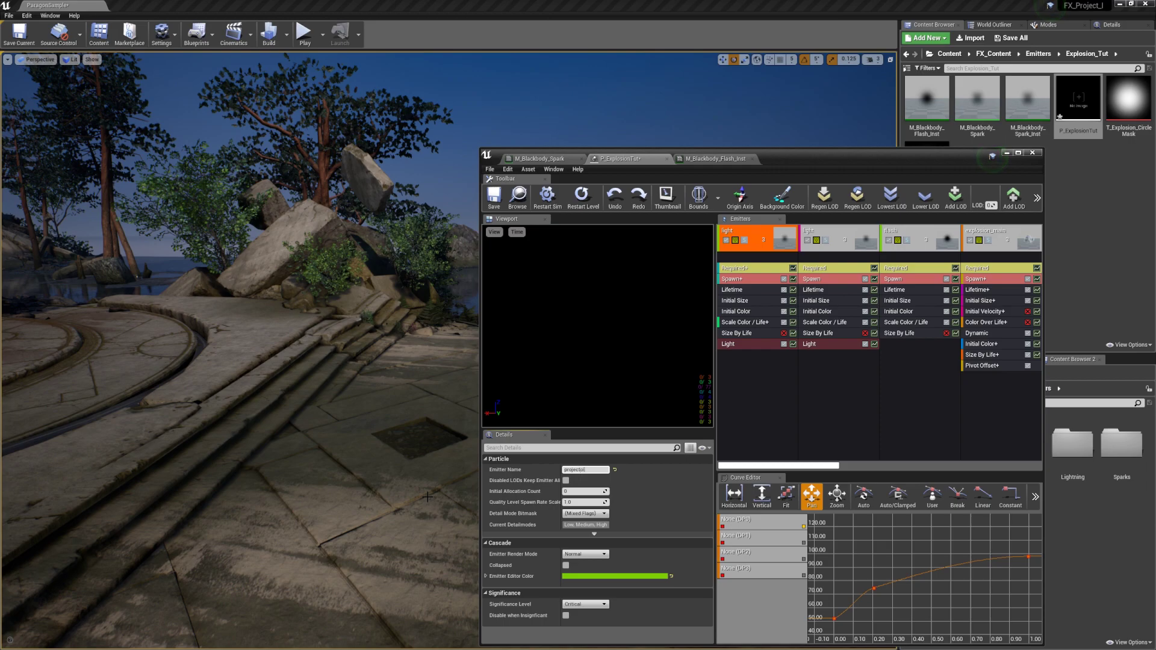
text(ile)
key(Return)
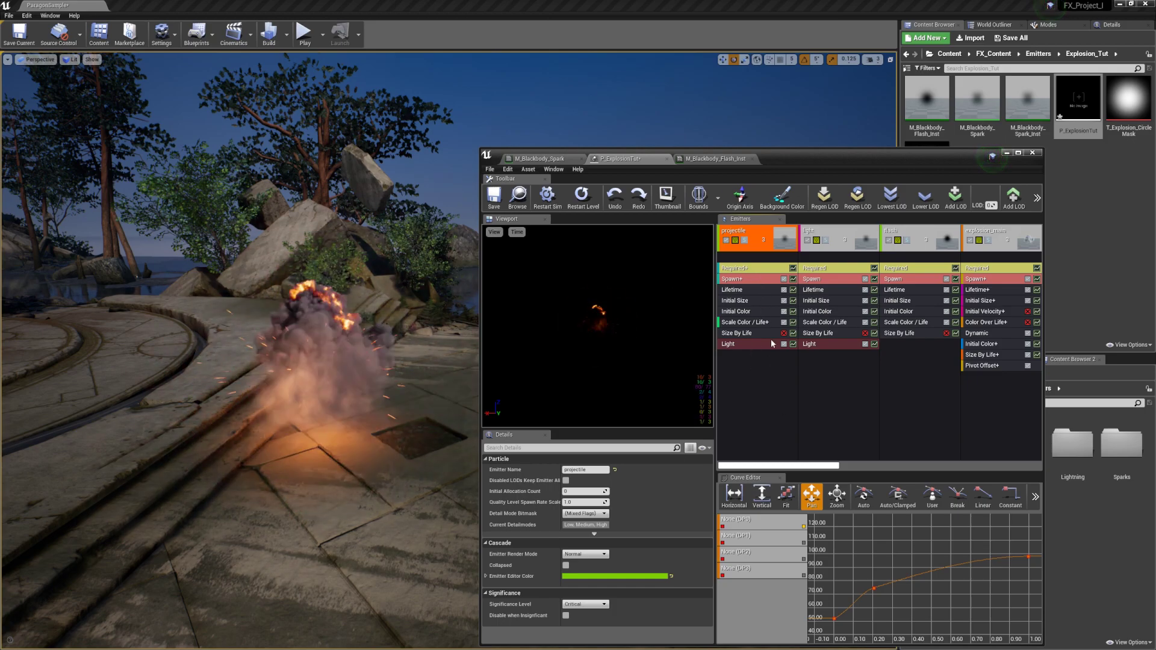
- Set the maximum and minimum X start size in the projectile emitter's Initial Size module to 55
click(750, 303)
click(575, 492)
click(582, 505)
text(55)
click(581, 493)
text(55)
key(Return)
- Solo the projectile emitter, set the Y start size in its Initial Size module to 55, and view its Required settings
click(745, 240)
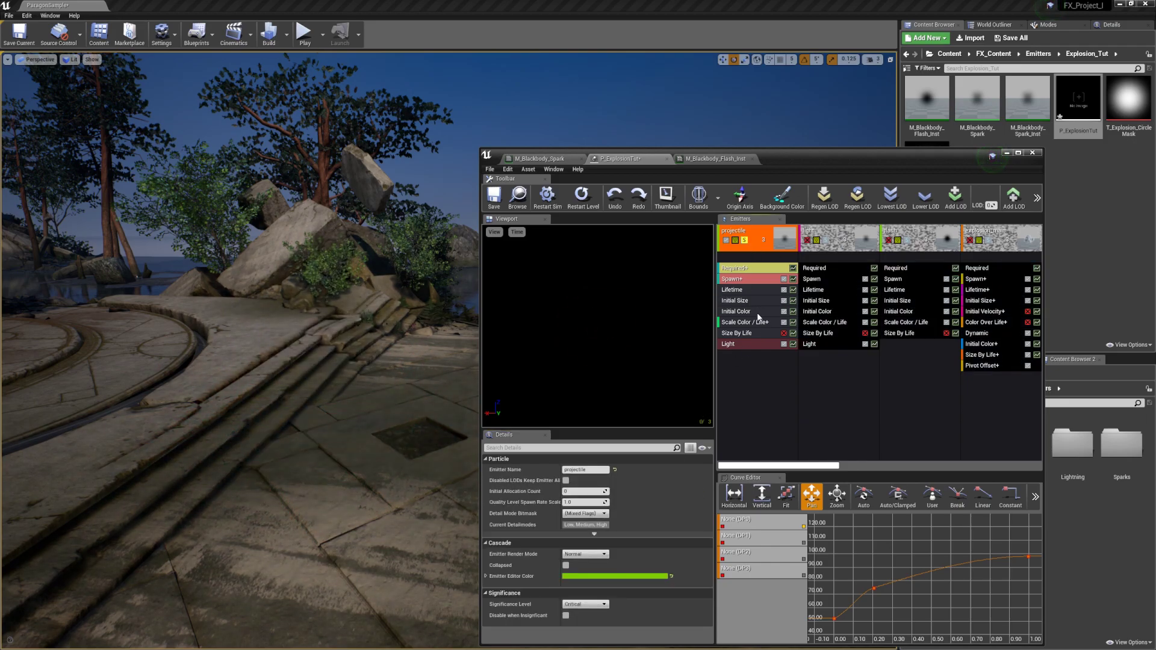
click(741, 300)
click(626, 492)
text(55)
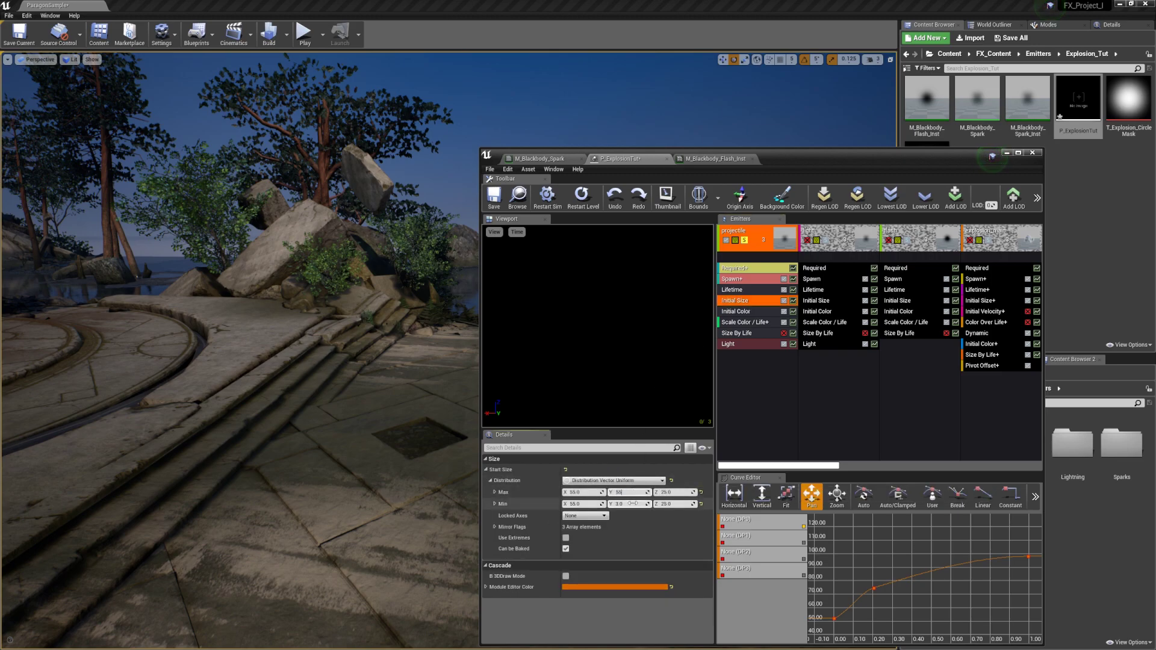
click(746, 267)
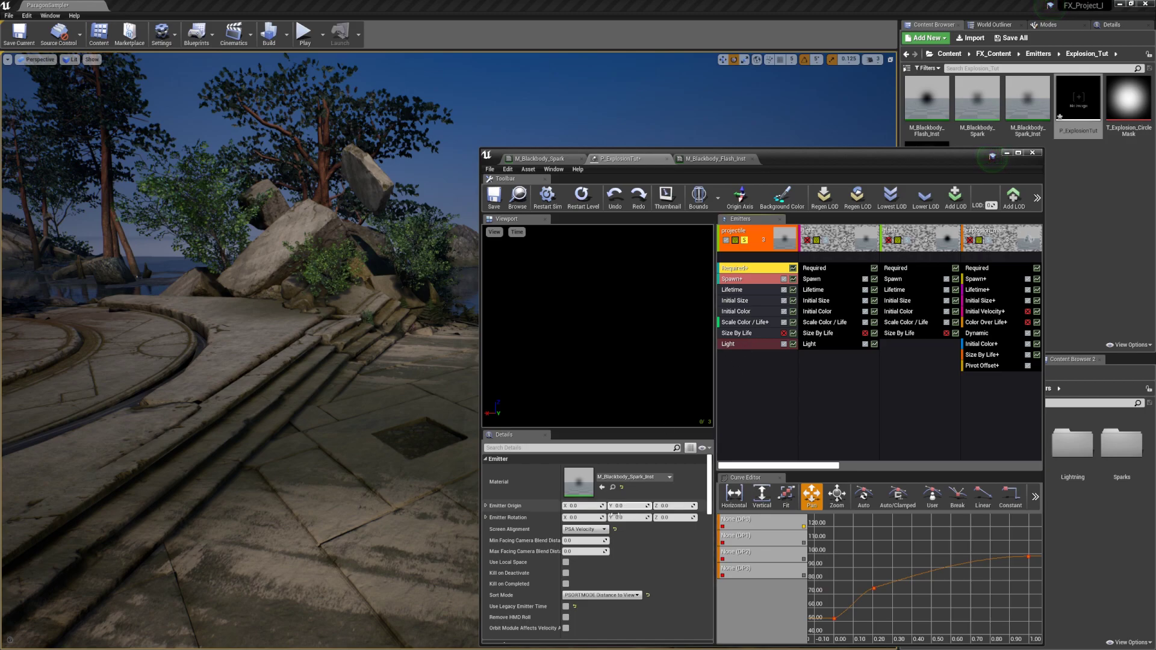
- Add an Initial Velocity module to the projectile emitter and open its start velocity distribution
right_click(750, 363)
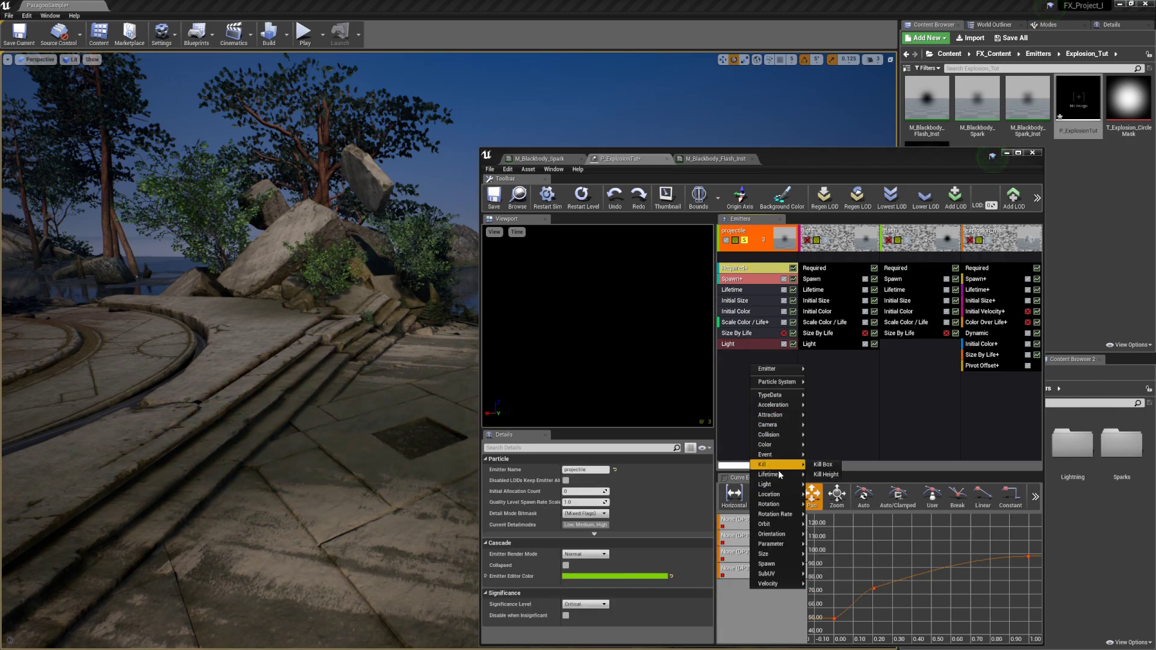
mouse_move(779, 499)
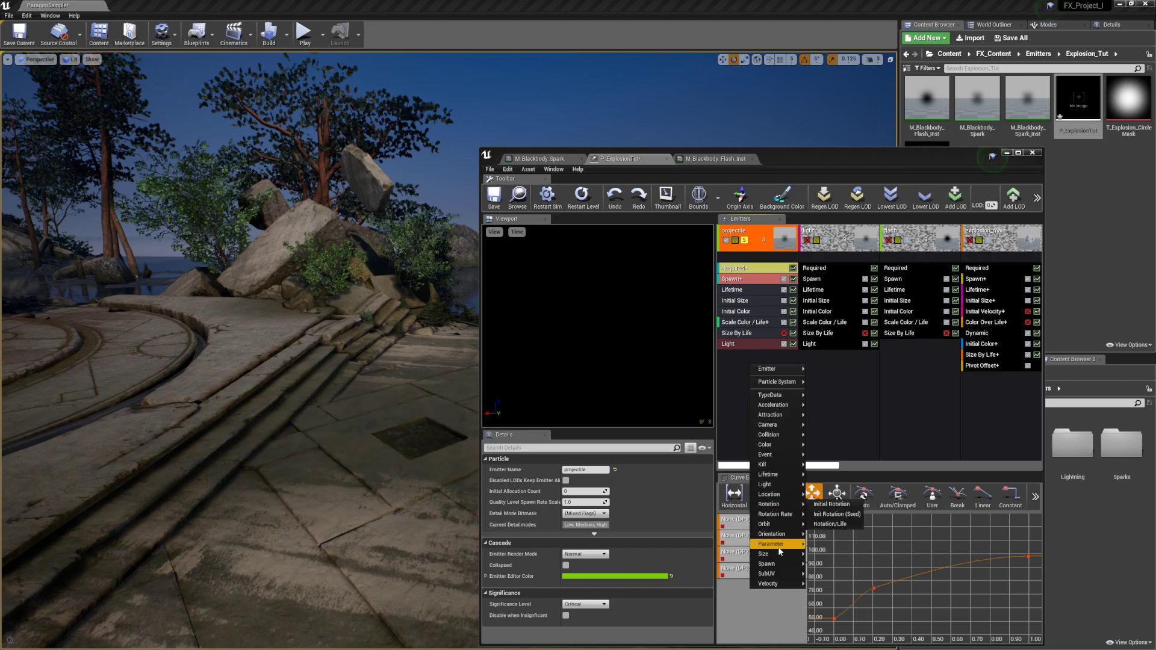
mouse_move(778, 586)
click(834, 584)
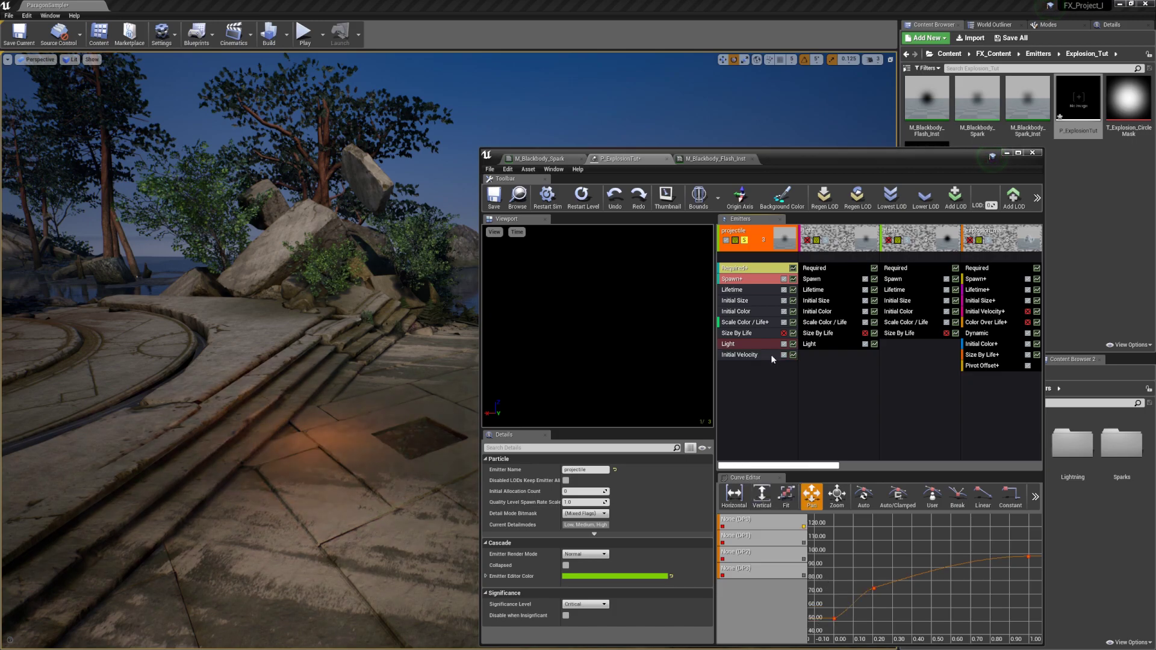
click(614, 481)
click(600, 490)
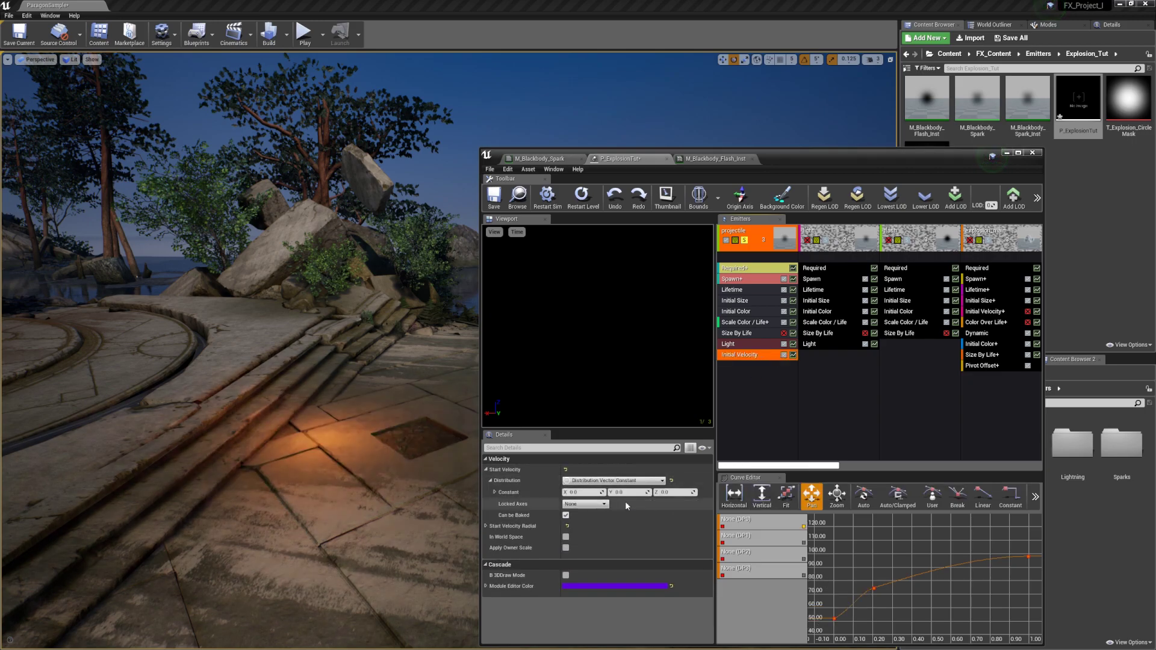
- Check the effect's orientation in the level and set the constant X start velocity of the projectile emitter to 25000
click(349, 389)
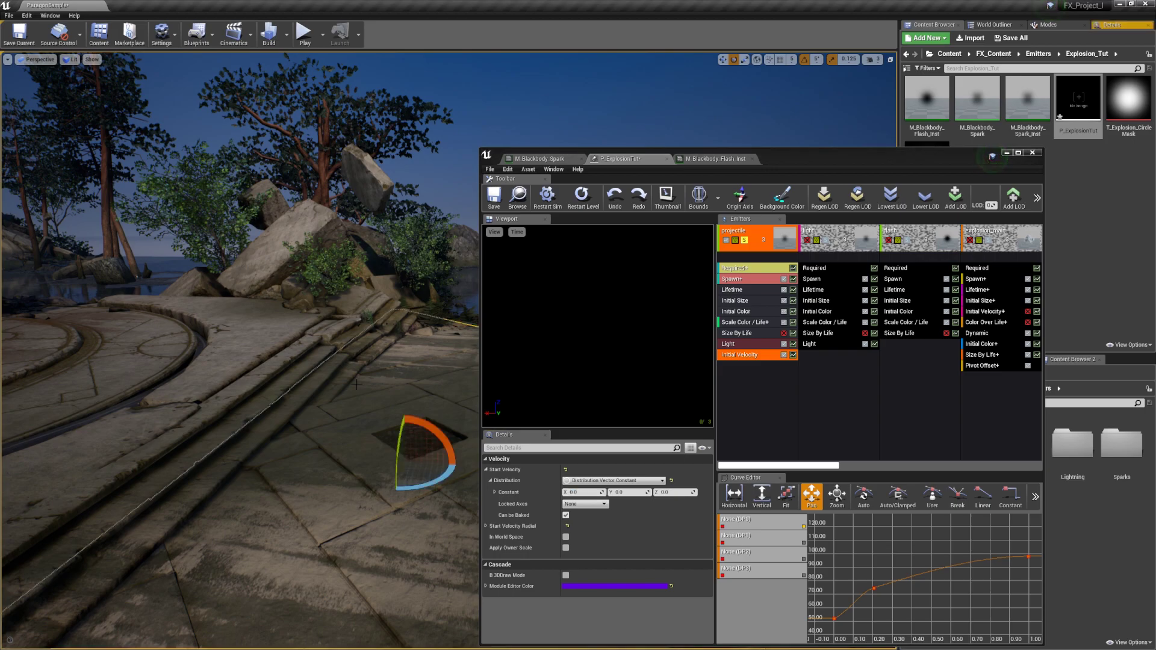
key(g)
key(g)
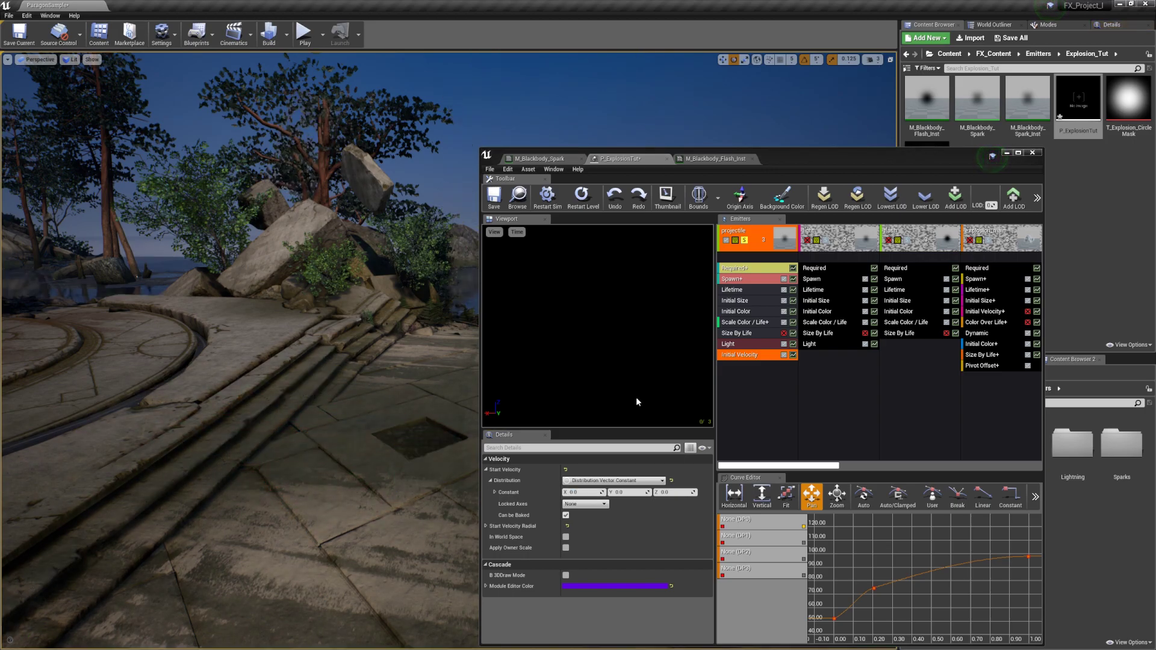
click(582, 492)
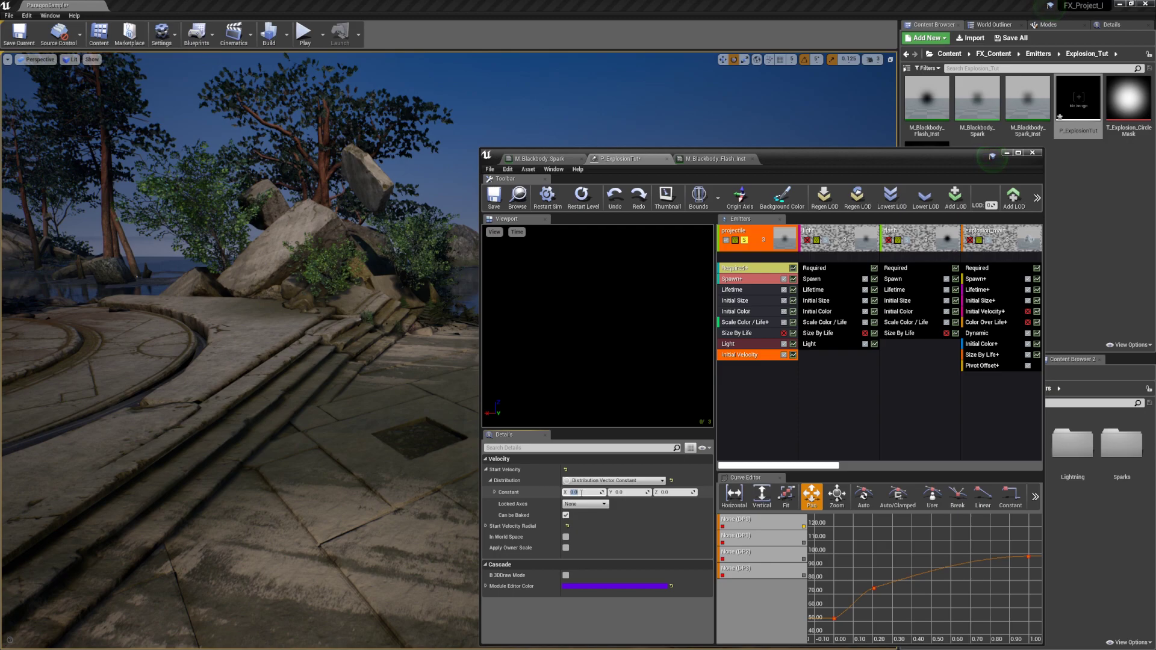
text(25000)
click(744, 371)
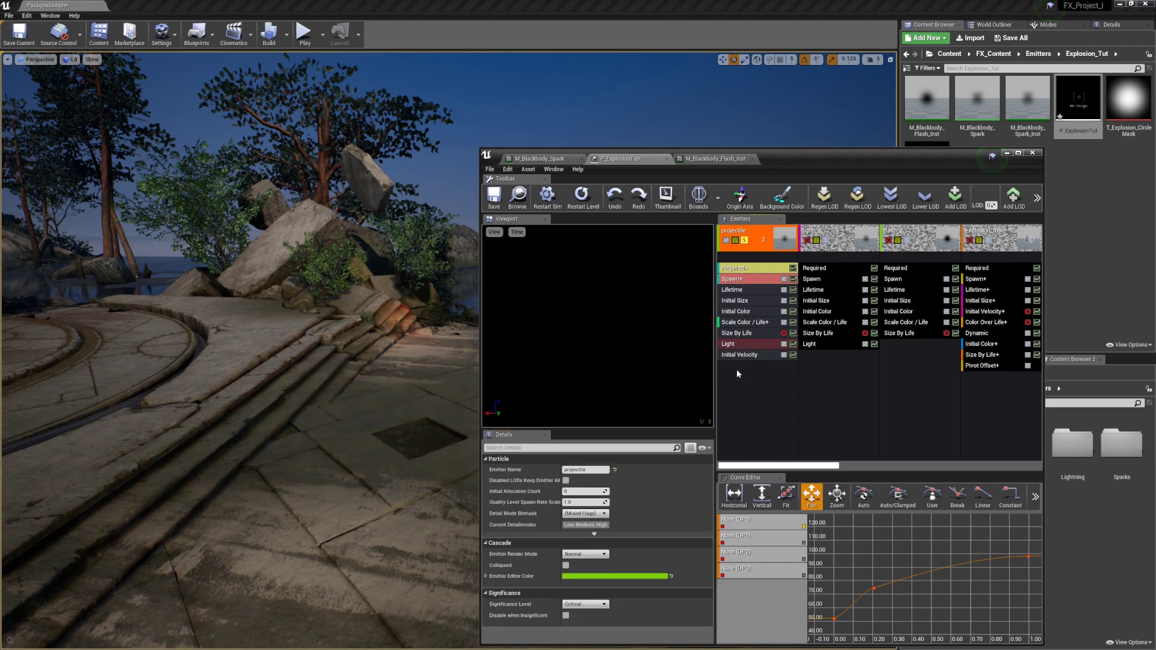
- Set both the maximum and minimum X start size in the projectile emitter's Initial Size module to 25
click(753, 299)
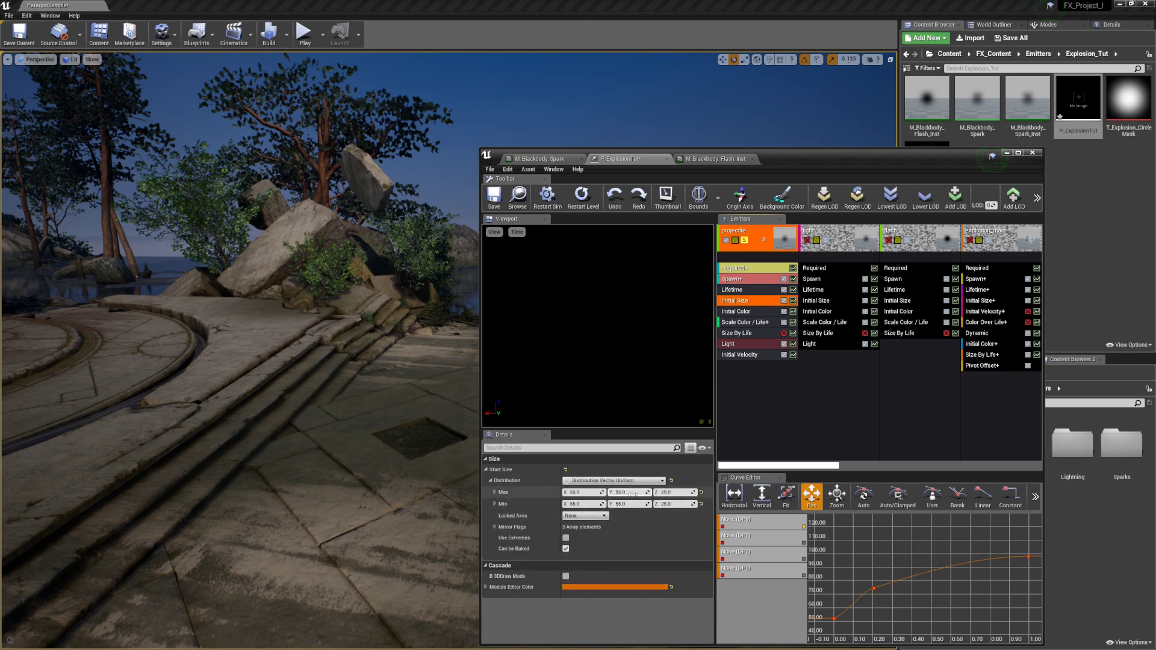
click(583, 492)
text(25)
key(Tab)
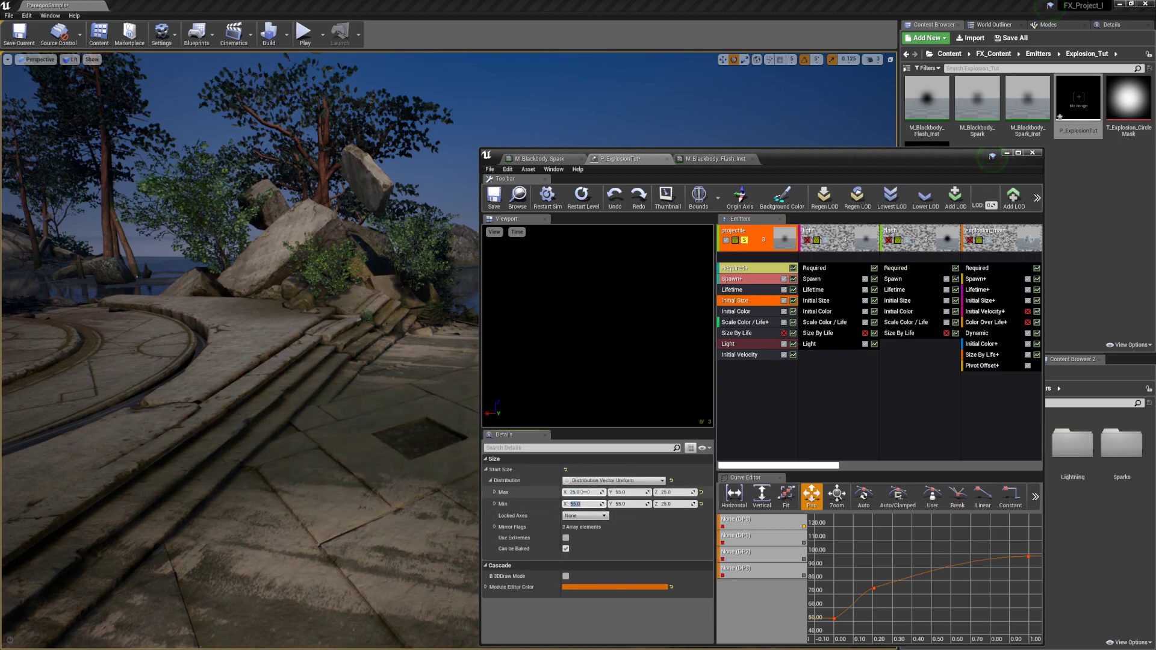
text(25)
key(Return)
click(766, 394)
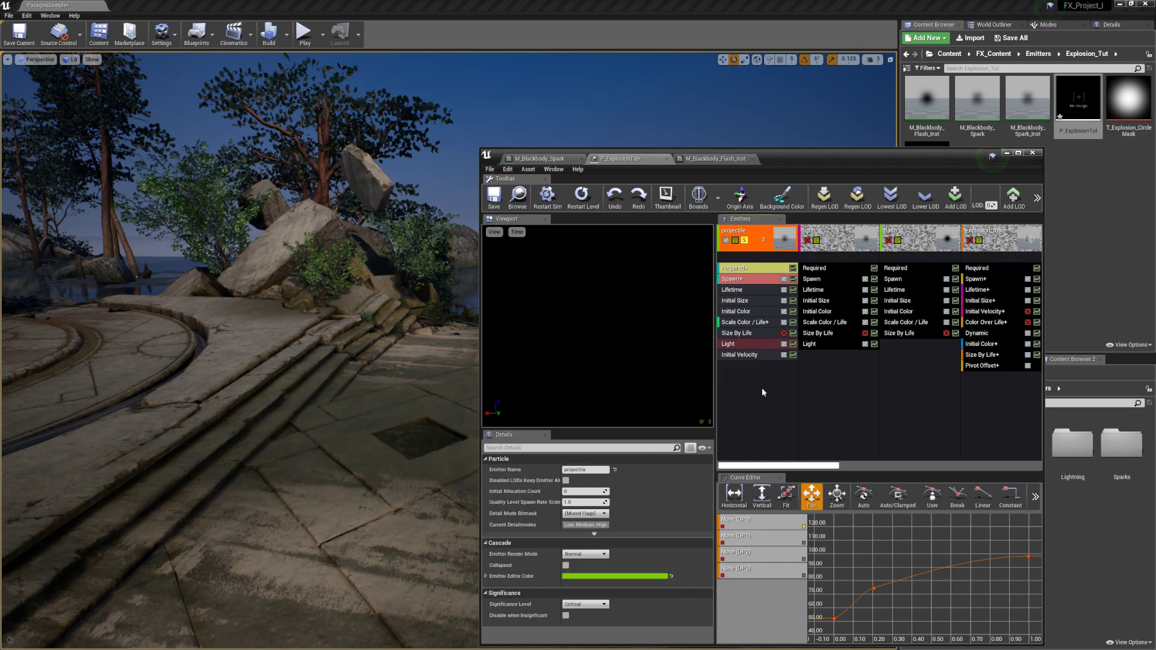
- Add an Actor Collision module to the projectile emitter and set its max collision distance to 25000
right_click(736, 370)
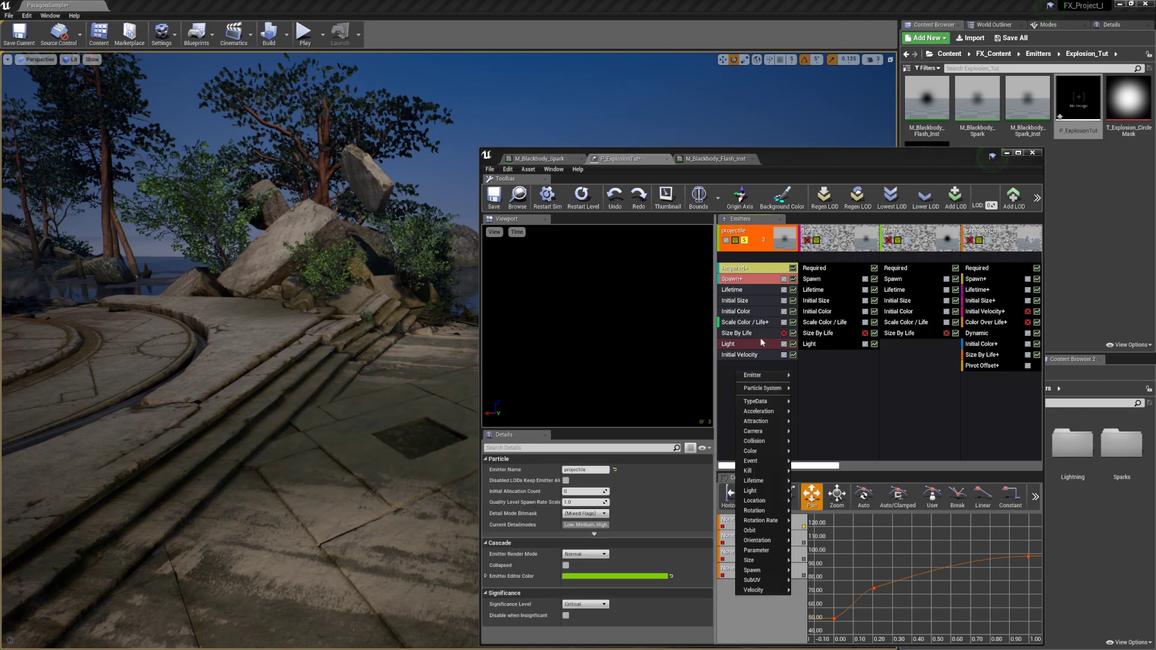
mouse_move(762, 444)
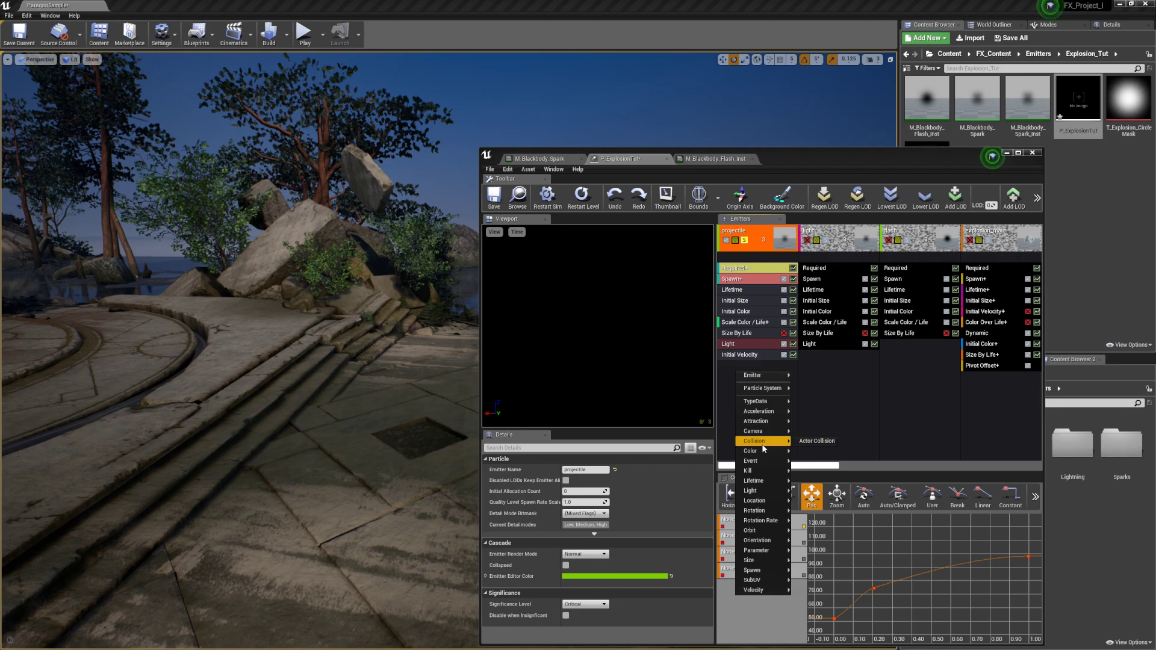
click(813, 443)
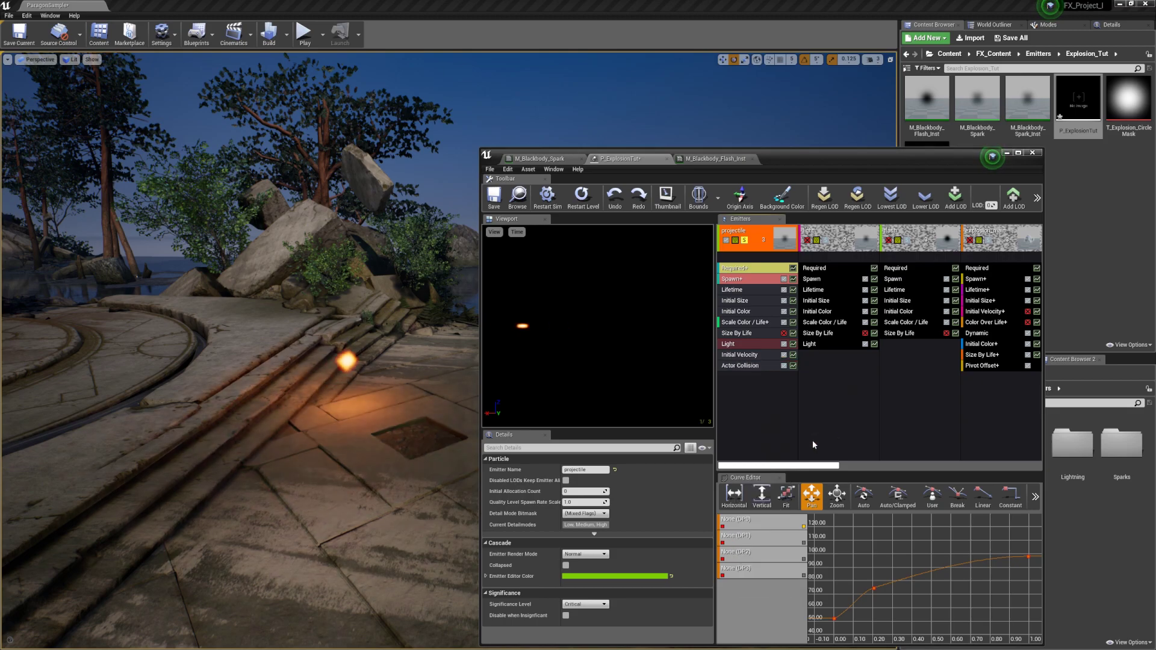
click(740, 367)
scroll(639, 485, down, 5)
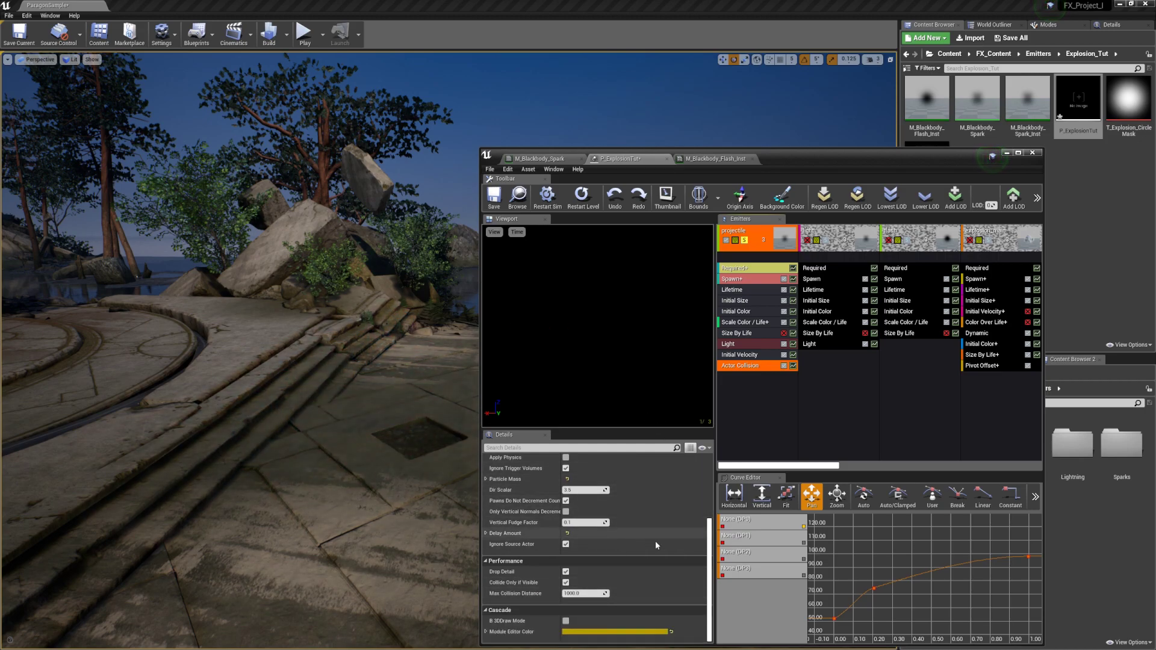
click(740, 198)
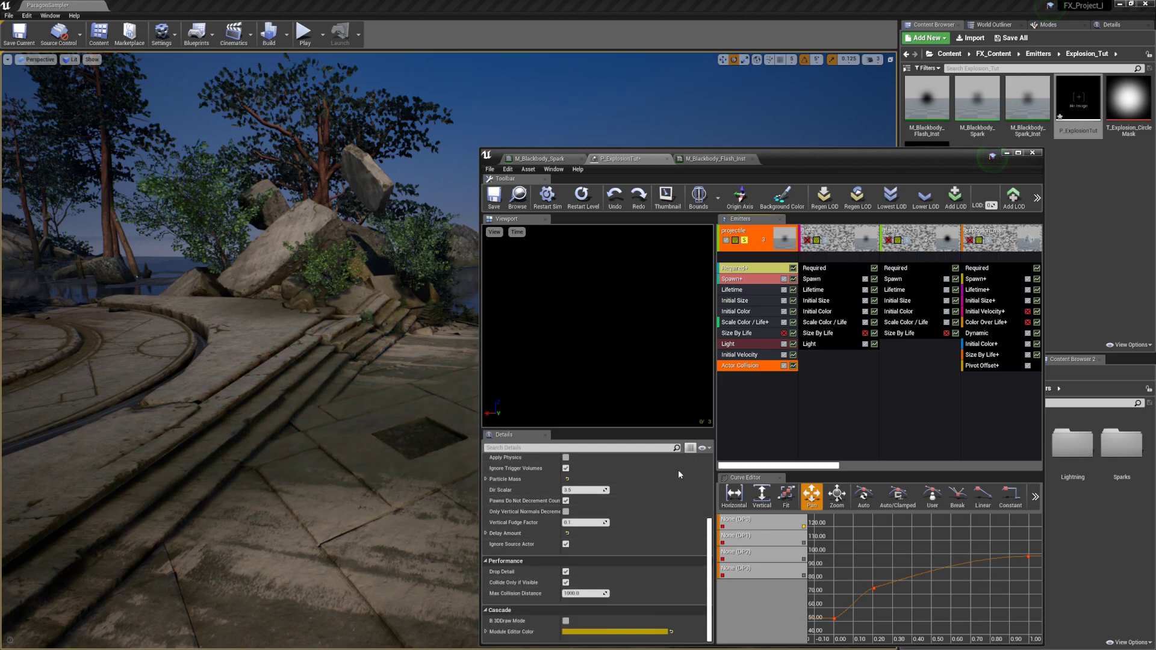
click(578, 594)
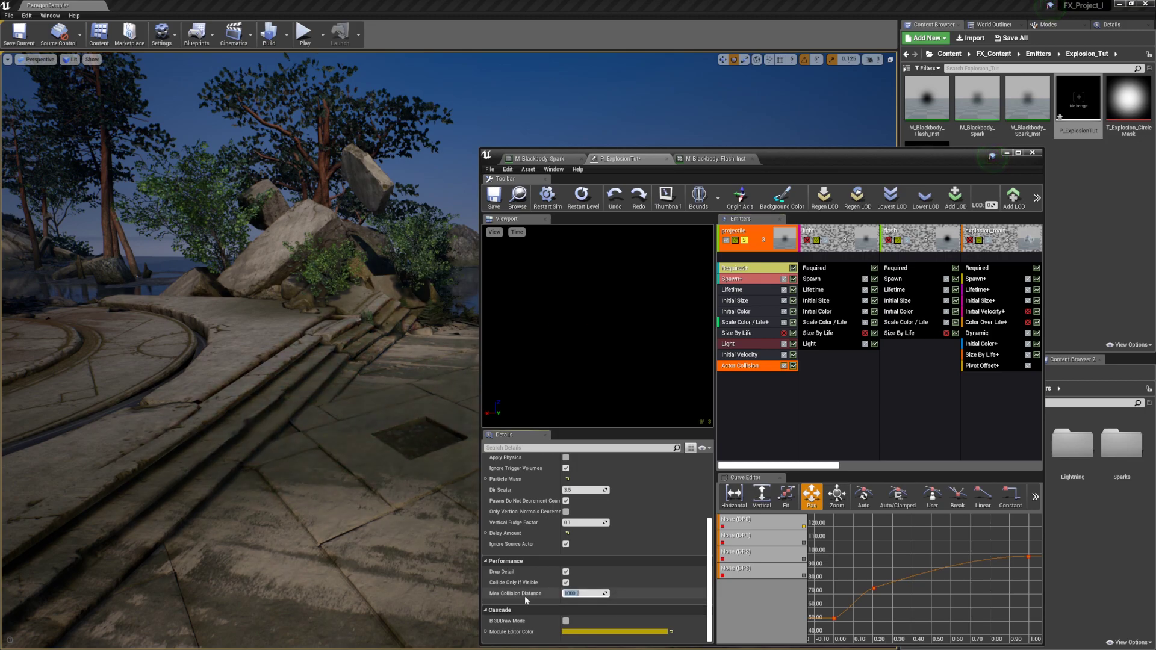
text(250)
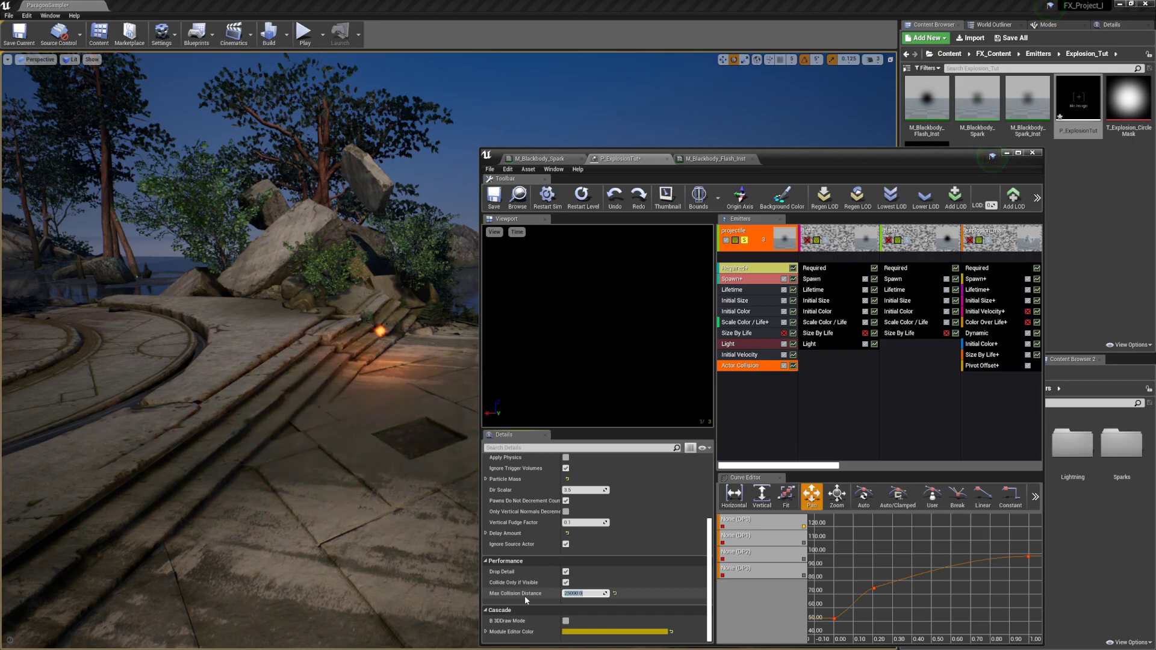
key(Return)
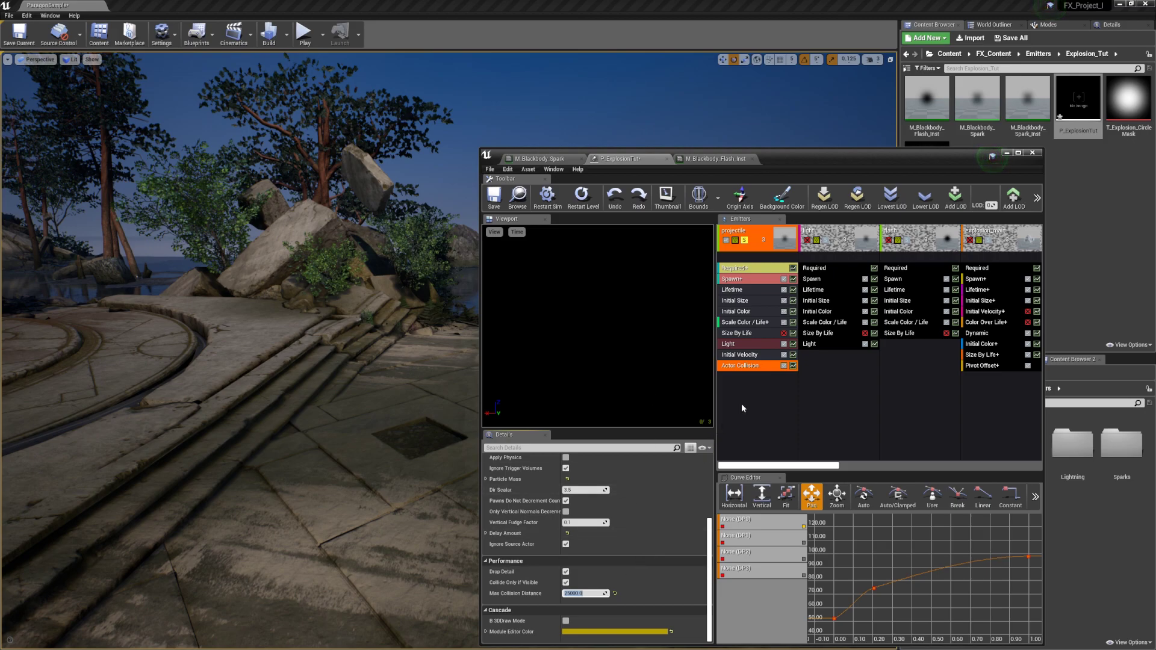
- Add an Event Generator module to the projectile emitter with one event of type Spawn and the custom name collision
right_click(738, 385)
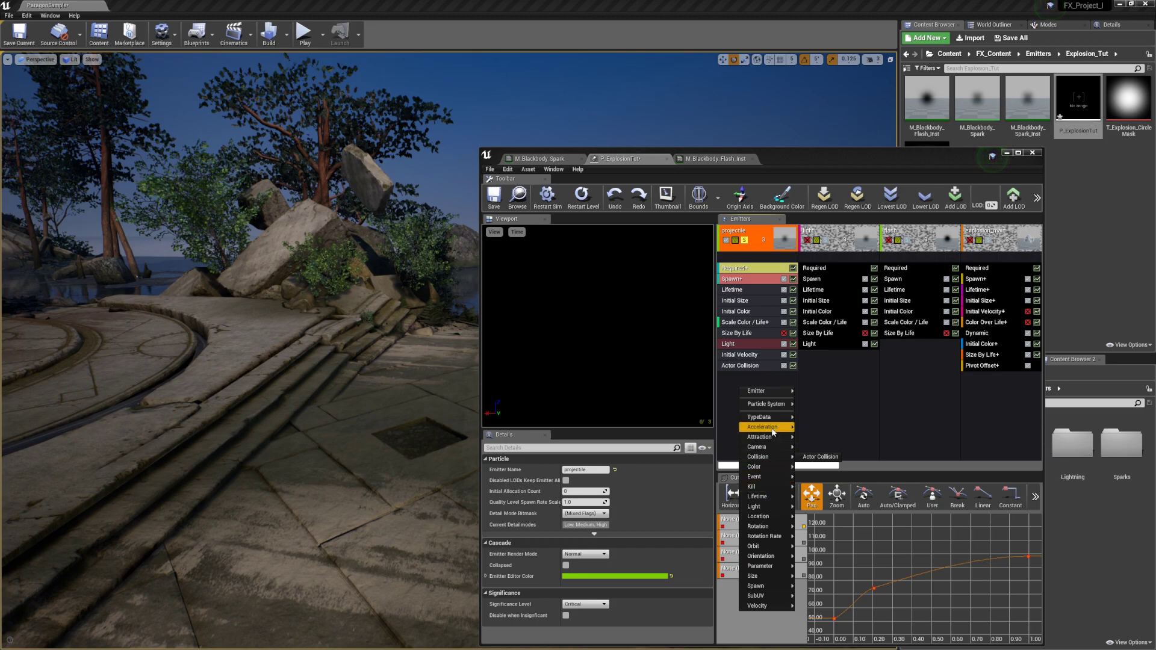
mouse_move(768, 474)
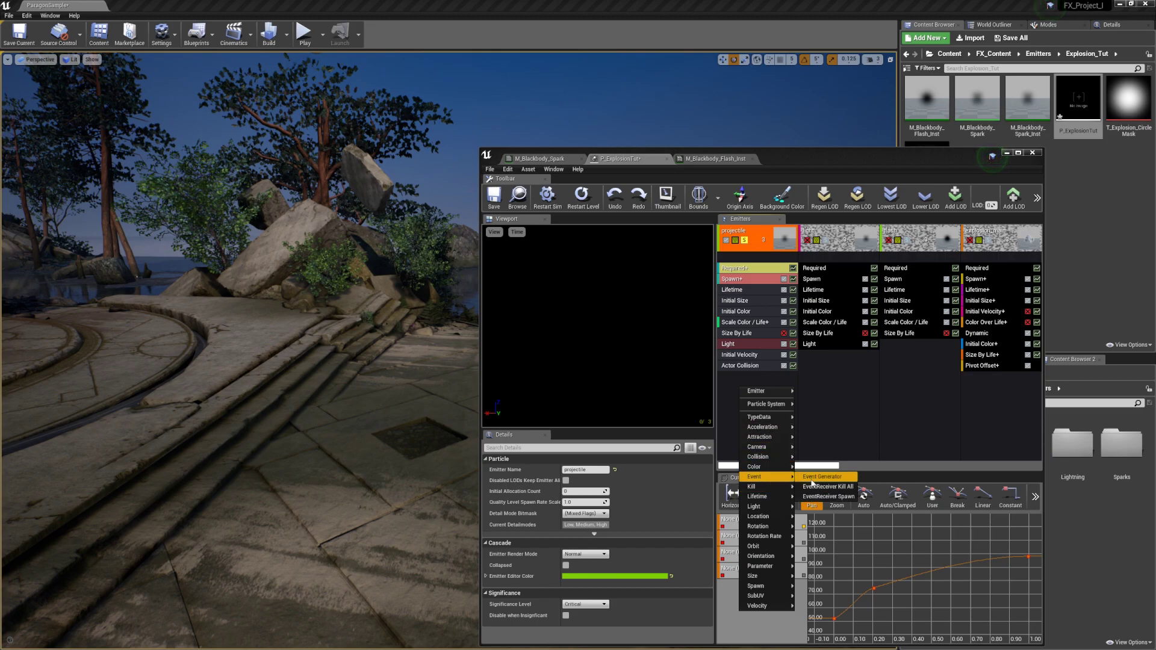
click(818, 477)
click(740, 292)
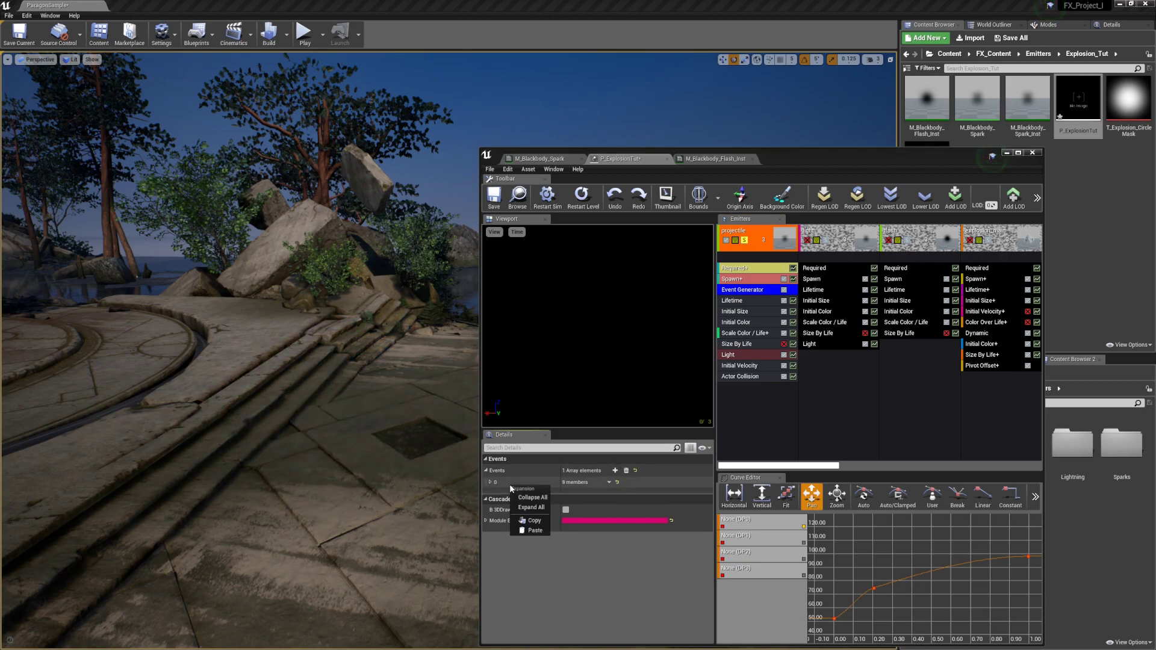
click(509, 484)
click(584, 493)
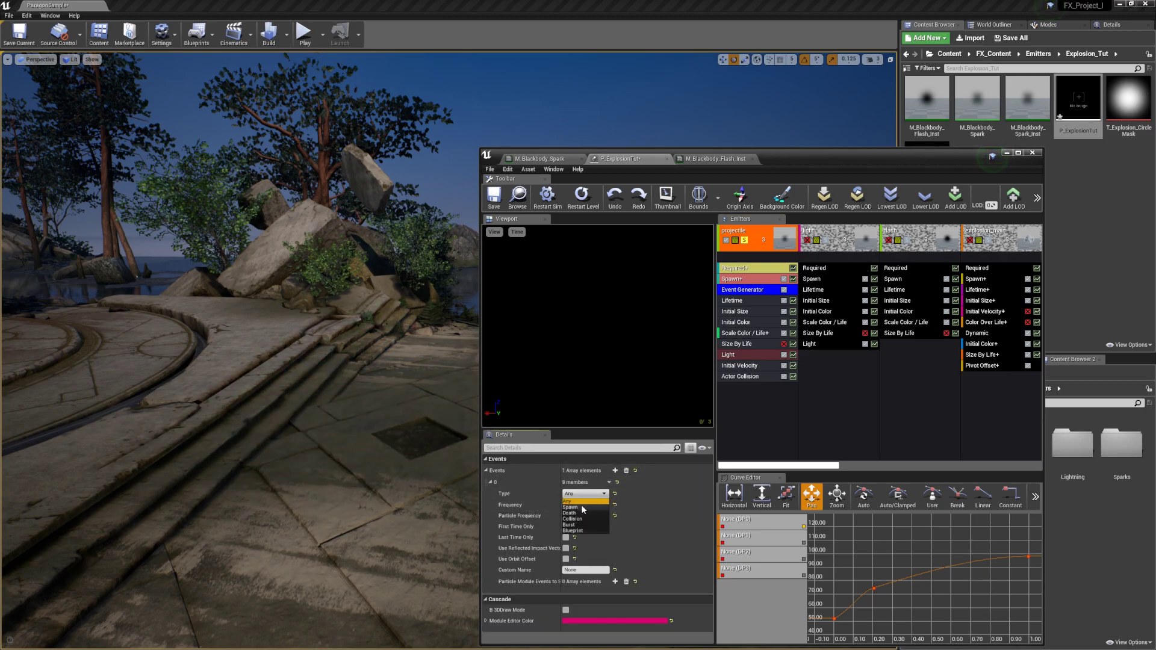
click(570, 507)
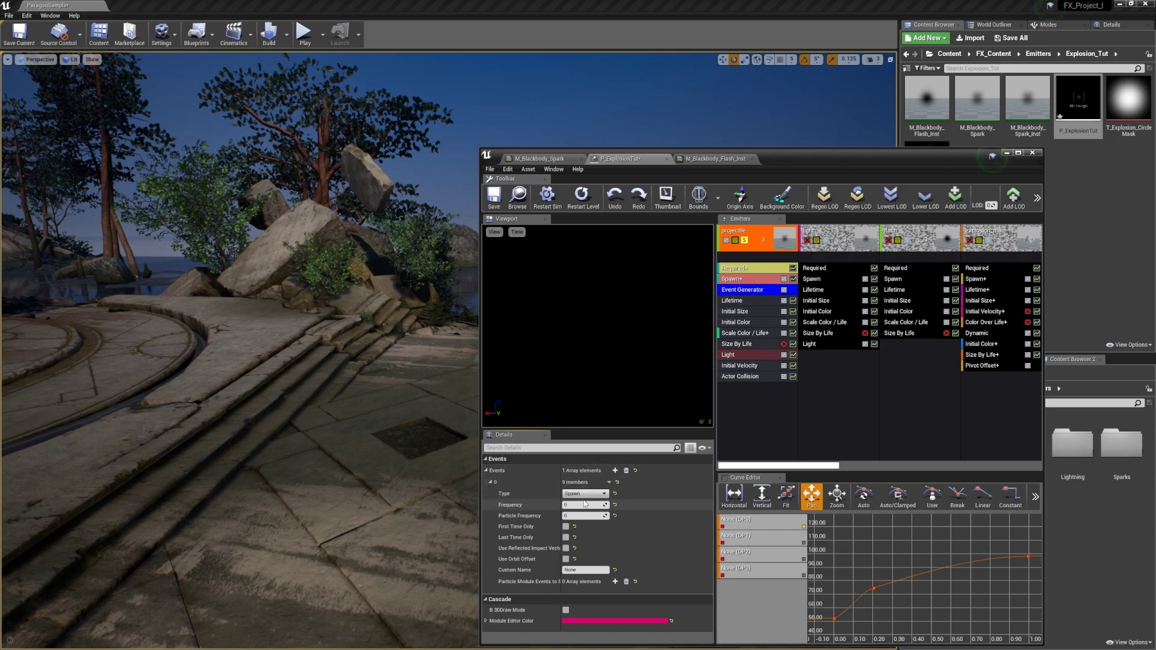
click(586, 569)
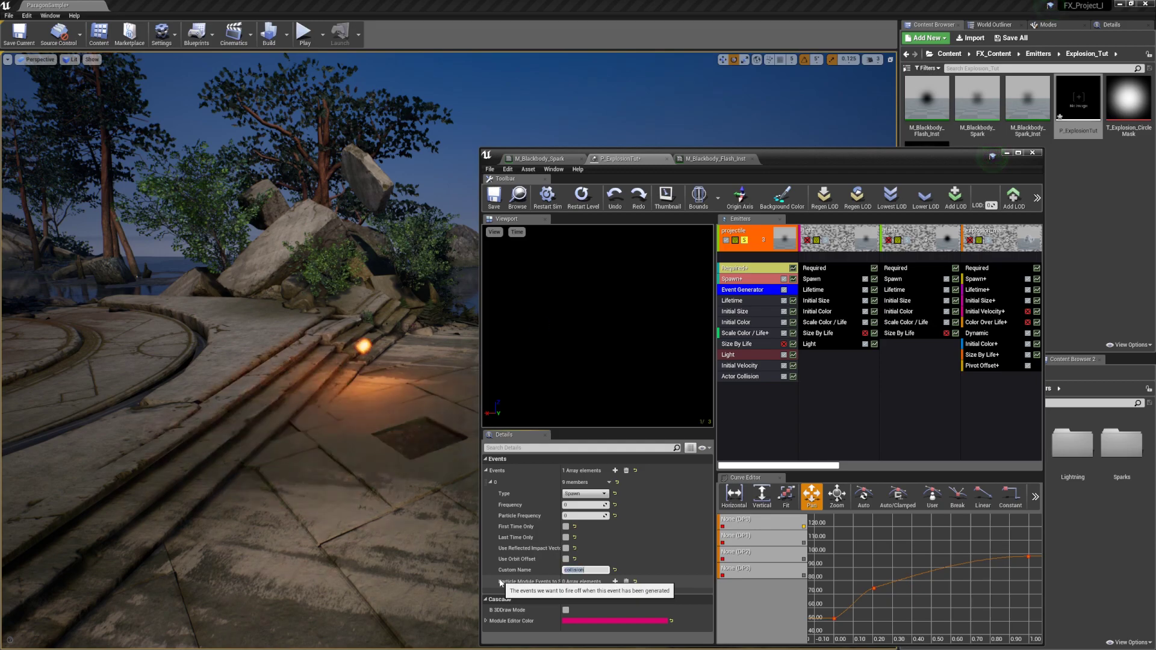
- Turn off solo for the projectile emitter so all emitters play again, and save P_ExplosionTut
click(761, 415)
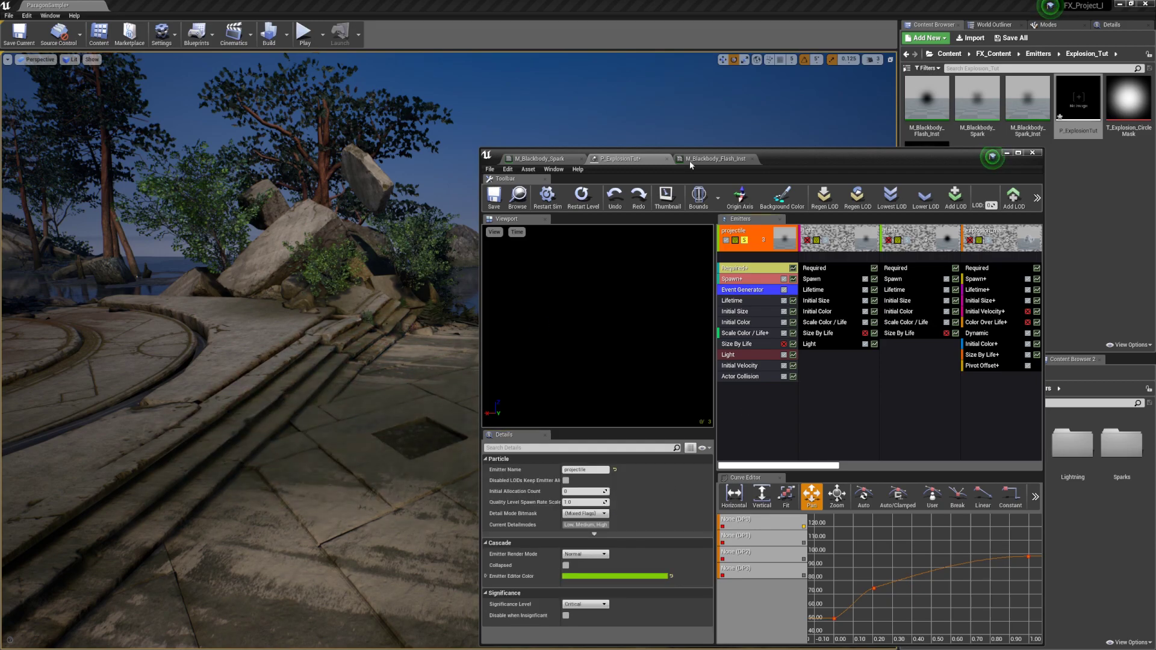
click(746, 242)
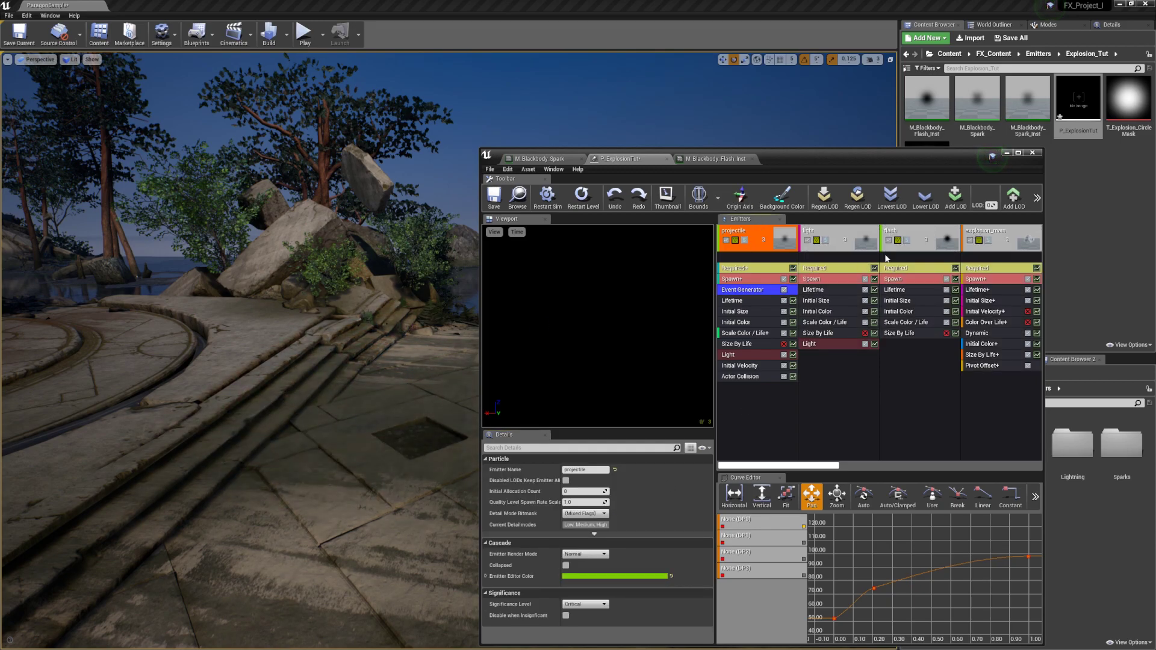
click(495, 197)
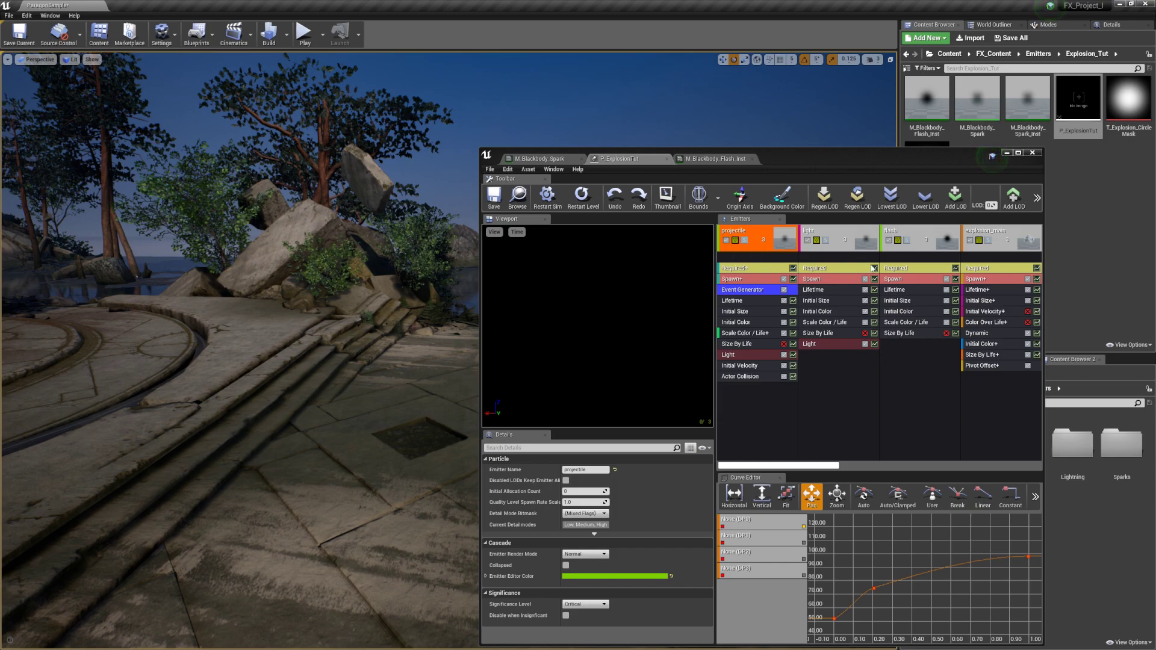
- Add an EventReceiver Spawn module to the flash emitter and set its constant spawn count to 1
right_click(888, 354)
mouse_move(921, 405)
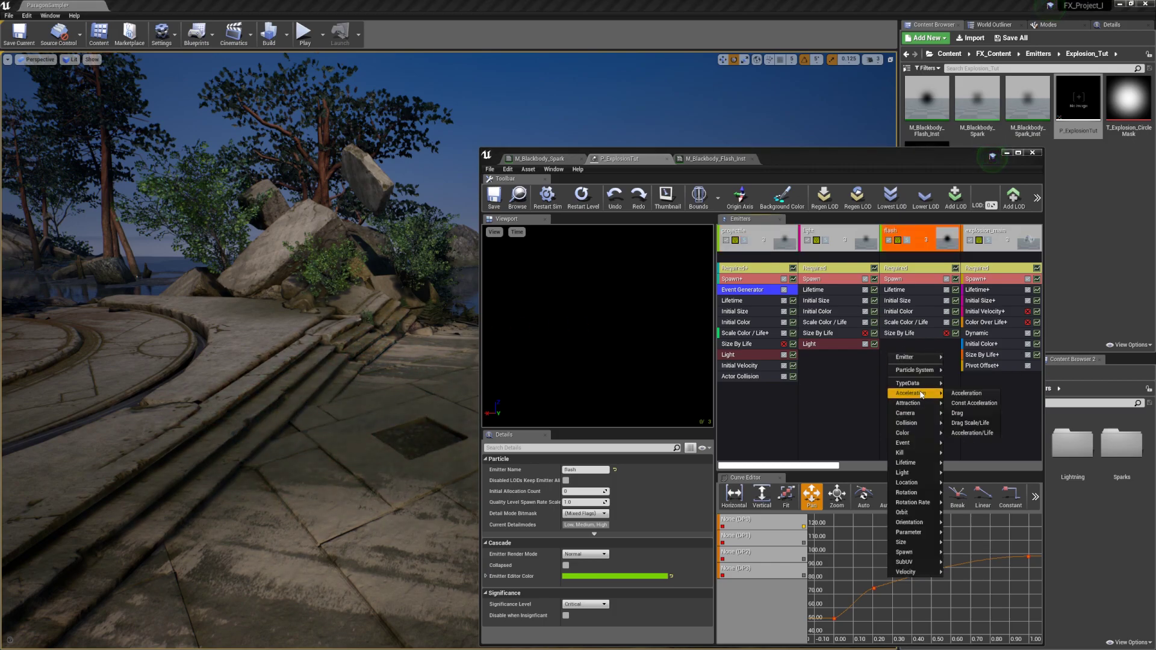
mouse_move(914, 445)
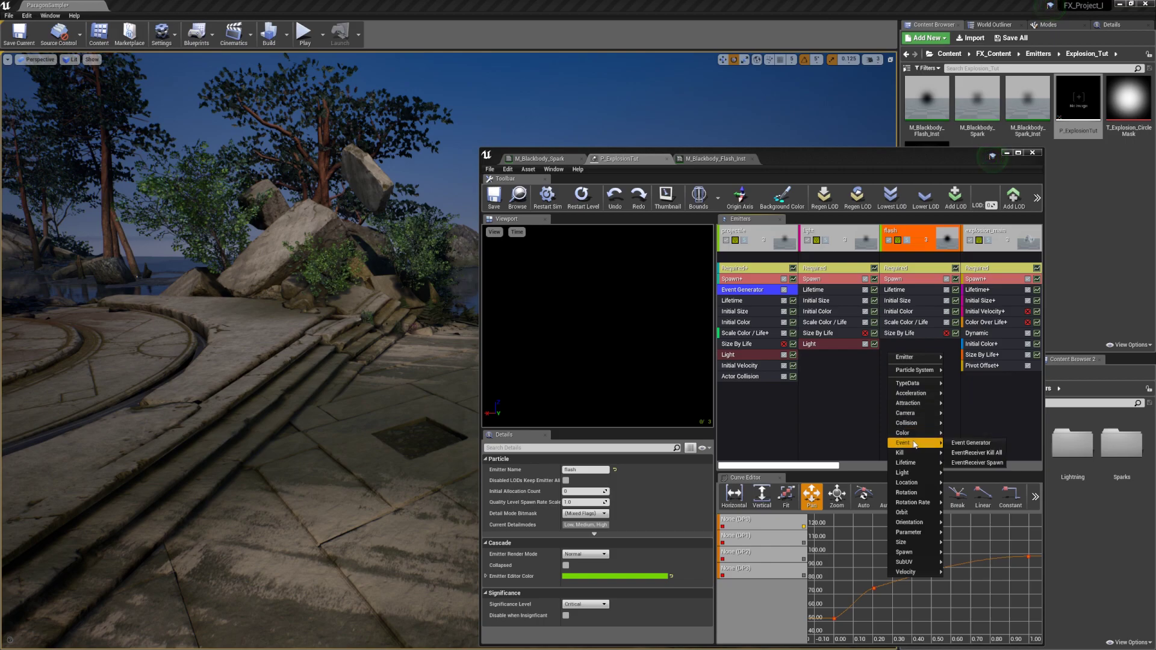
click(977, 462)
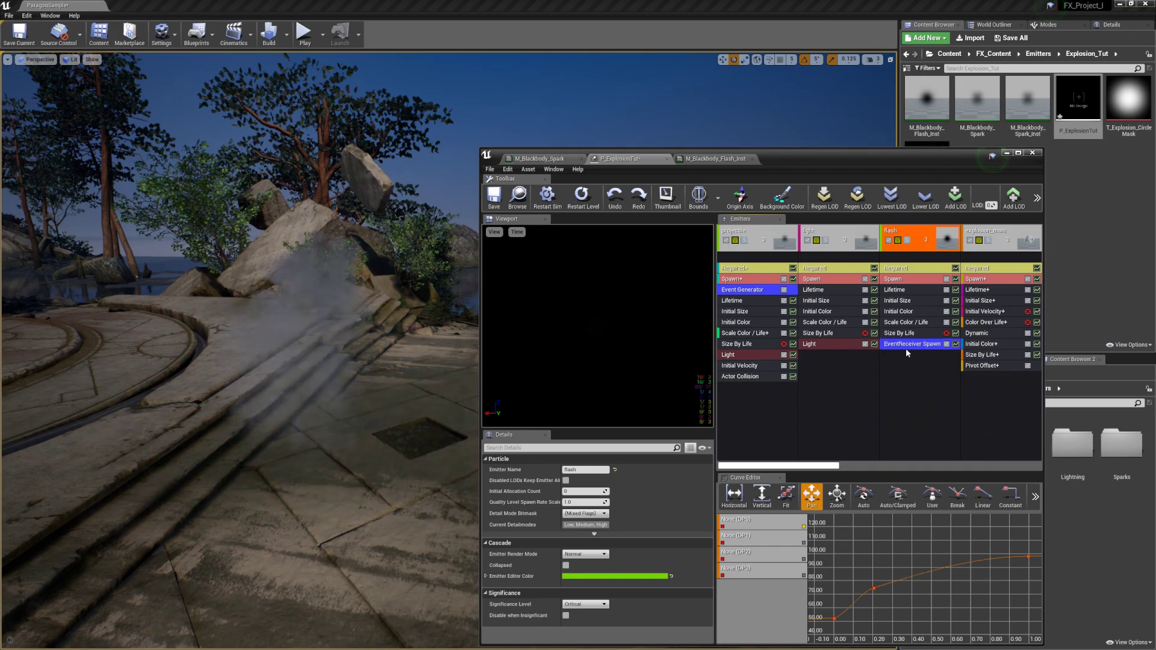
click(923, 345)
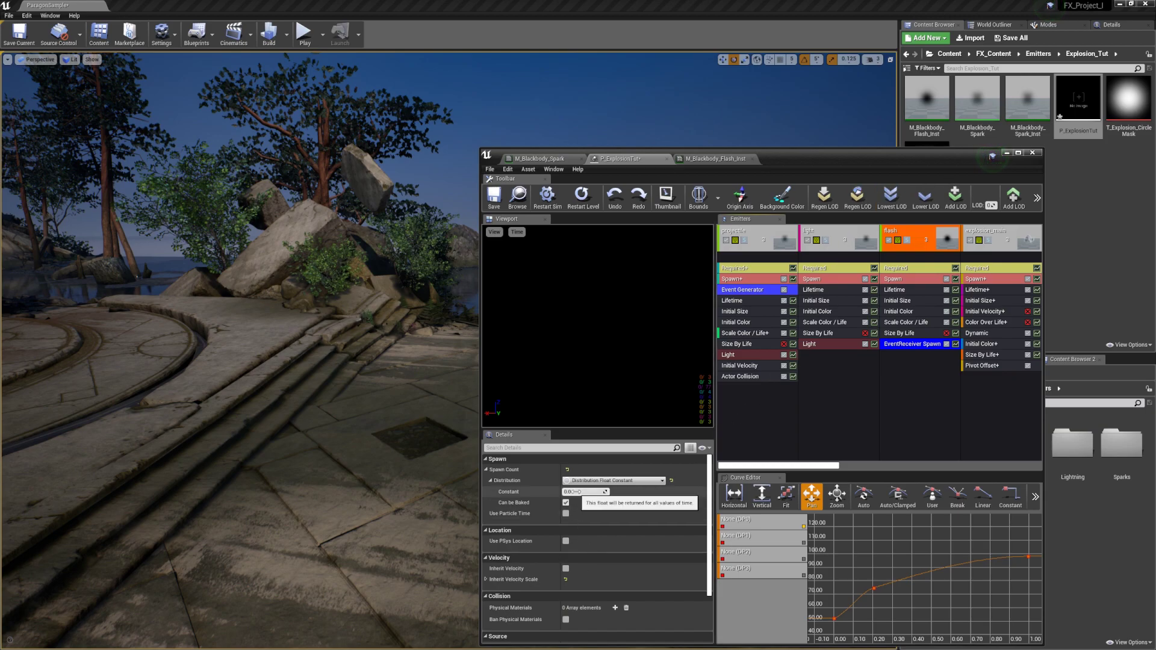
click(577, 492)
text(1)
key(Return)
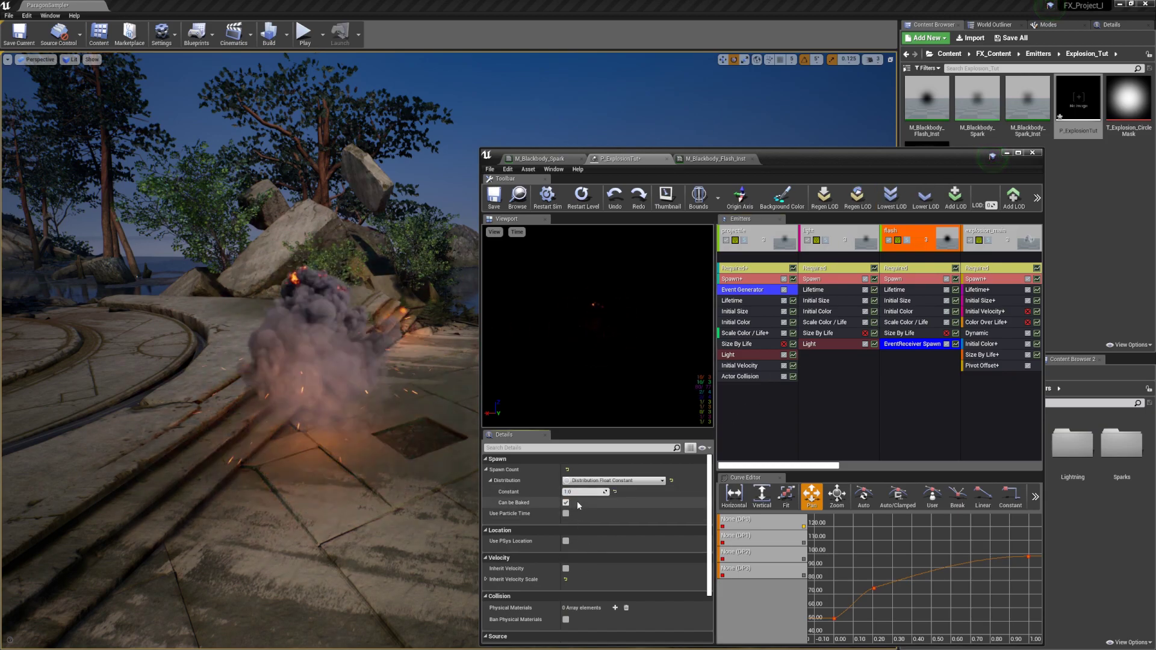
- Set the event generator type of the flash emitter's EventReceiver Spawn module to Collision
scroll(601, 505, down, 2)
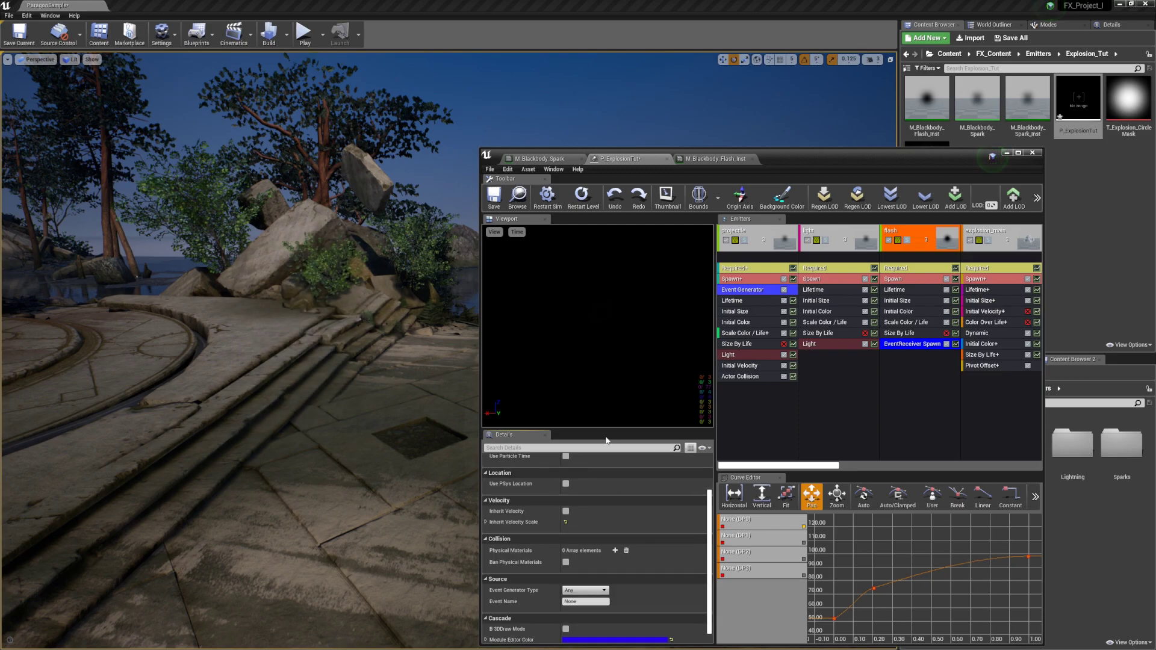
click(583, 590)
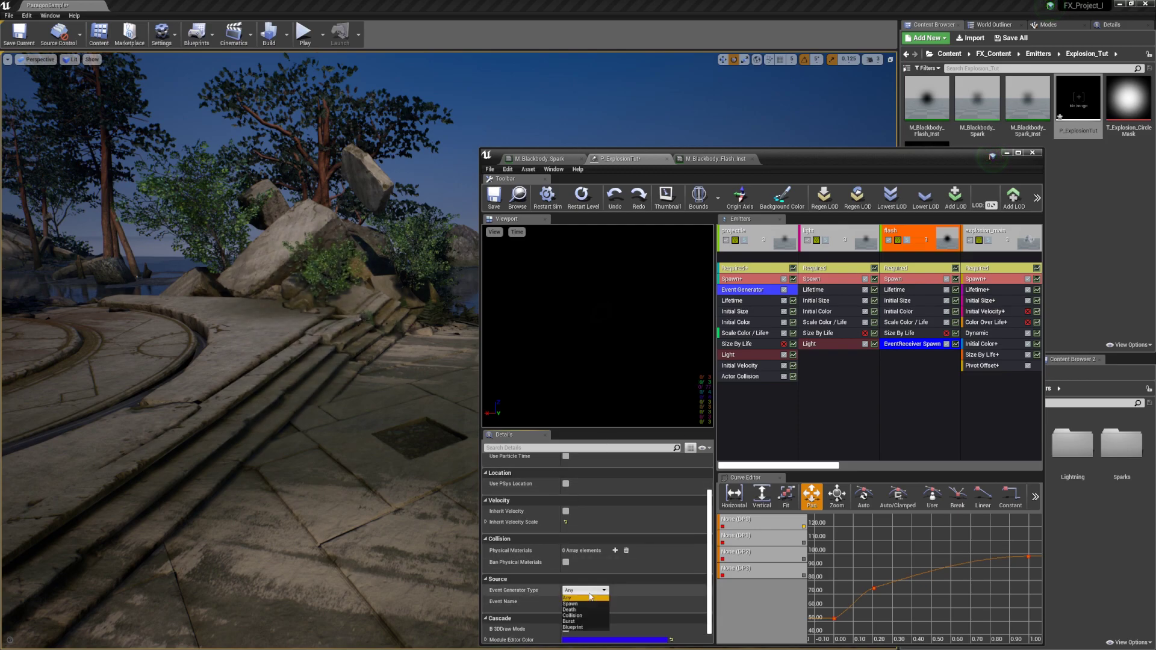
click(573, 615)
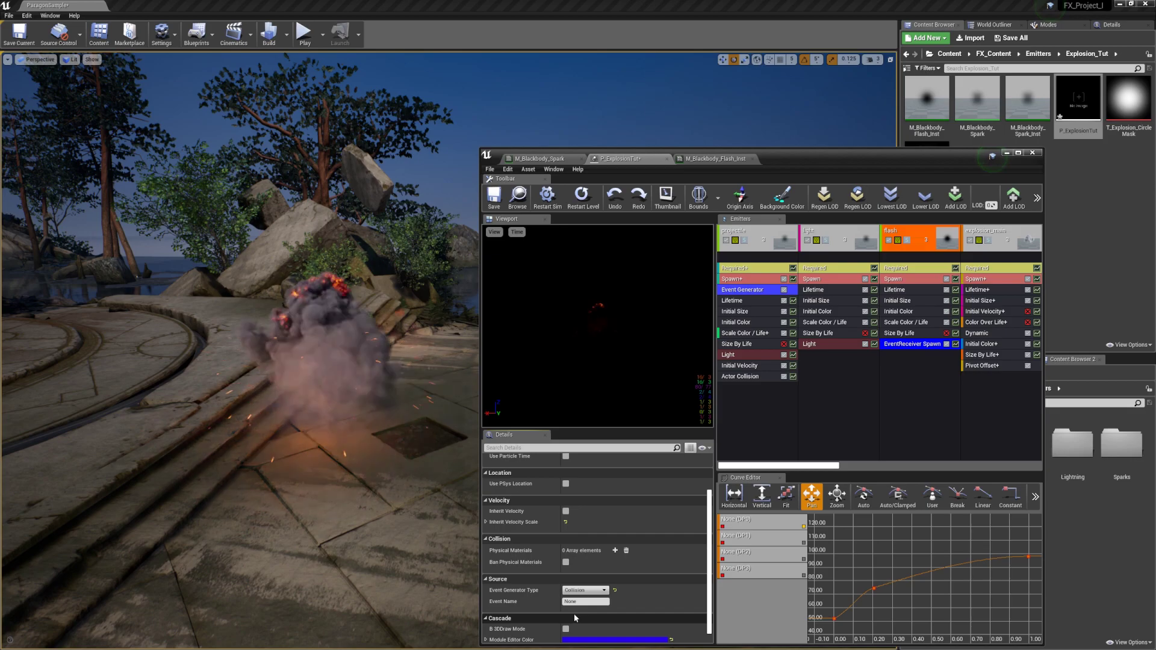
- Change the event type in the projectile emitter's Event Generator module to Collision
click(755, 293)
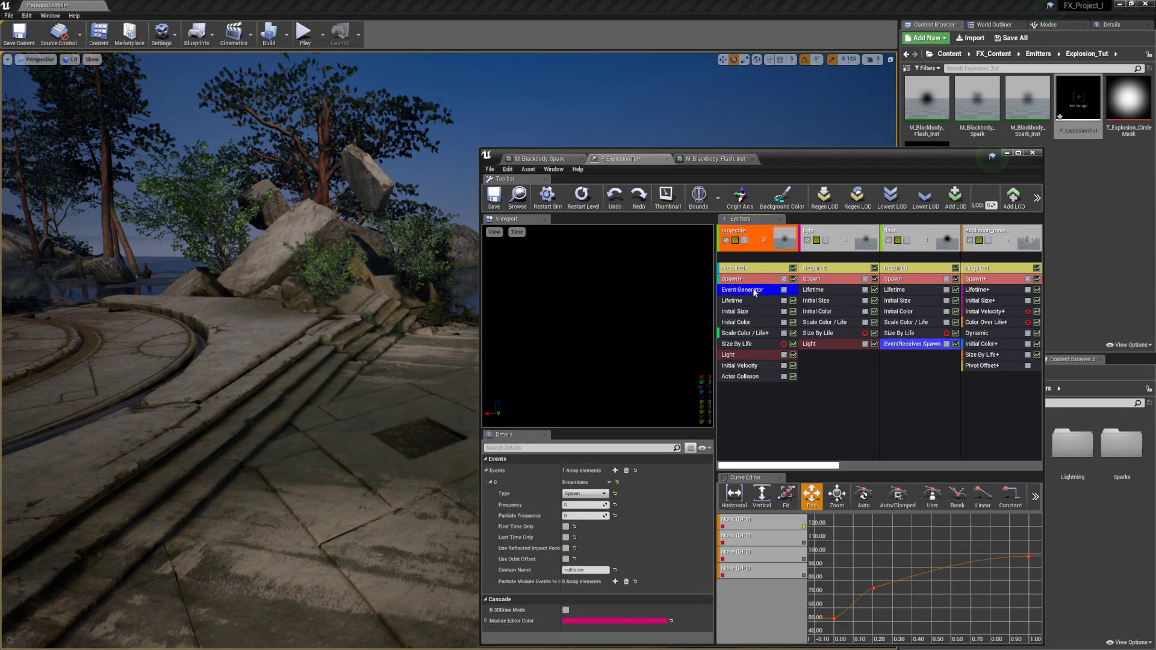
click(584, 494)
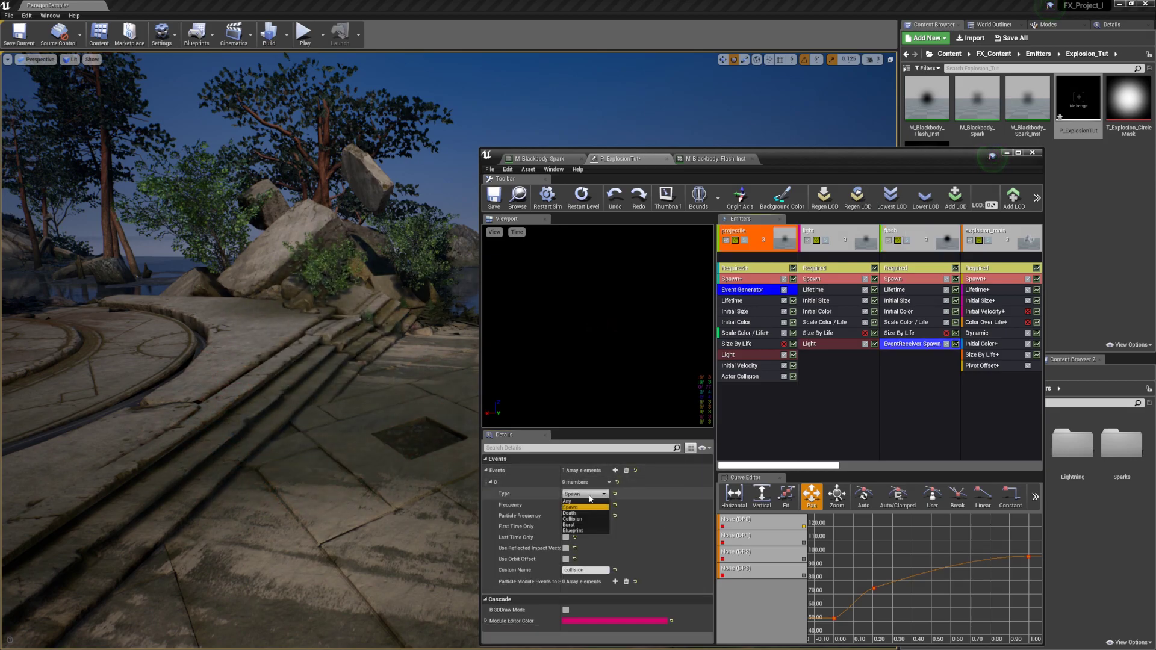
click(579, 520)
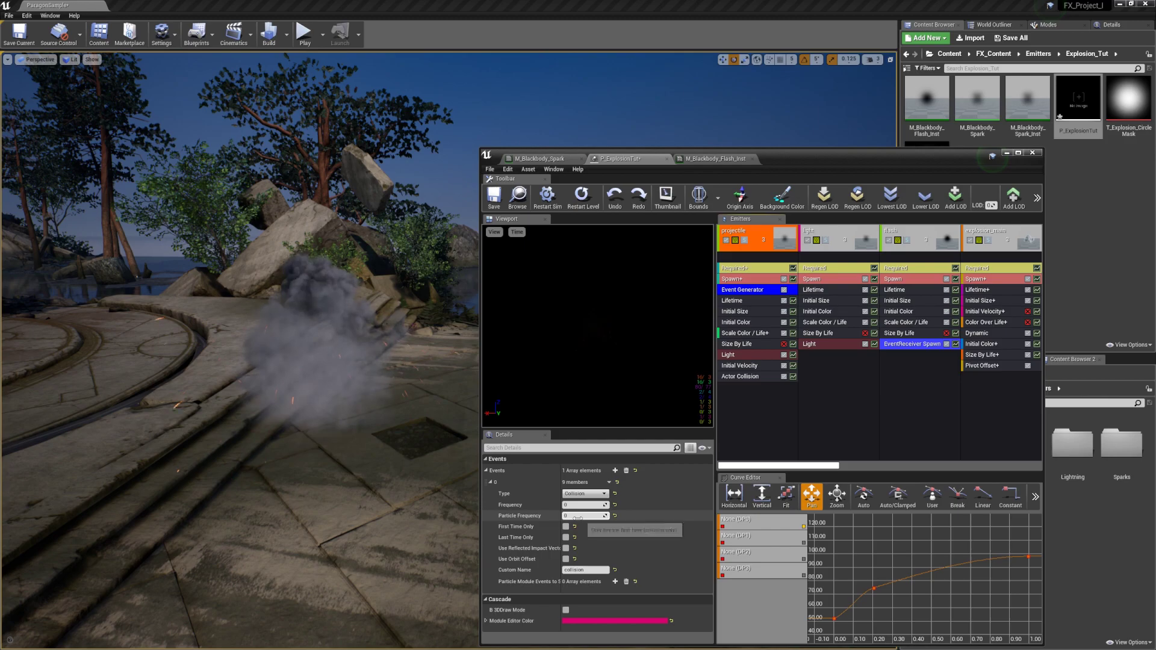
- Enter collision as the event name in the flash emitter's EventReceiver Spawn module
click(907, 345)
scroll(579, 548, down, 3)
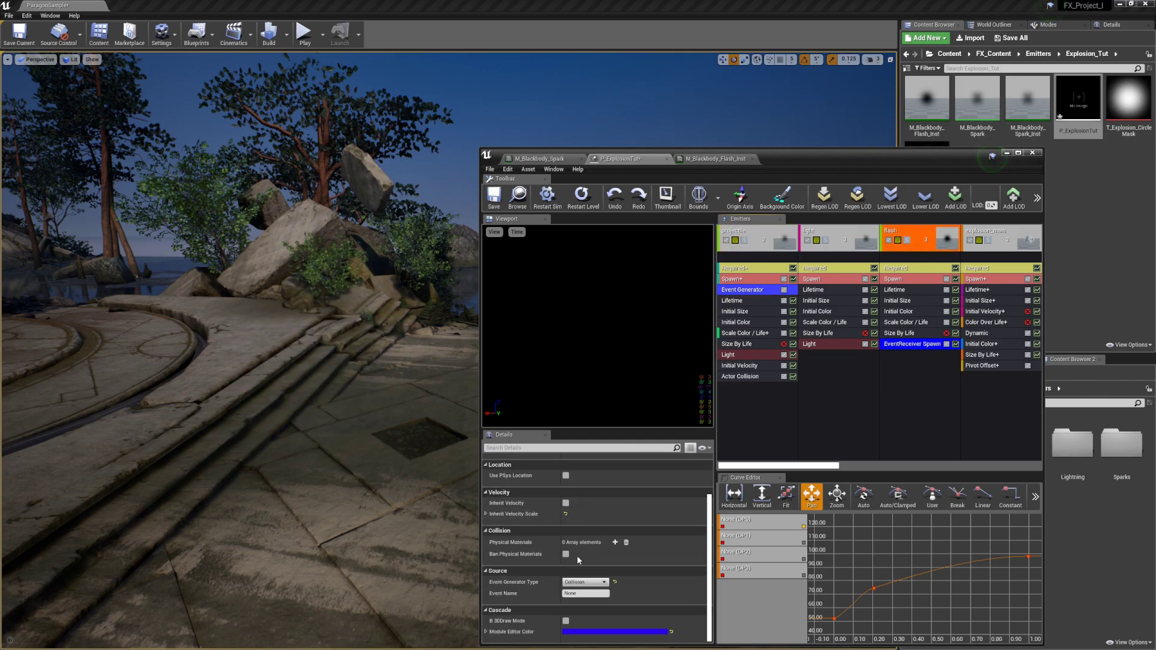
click(582, 594)
text(collision)
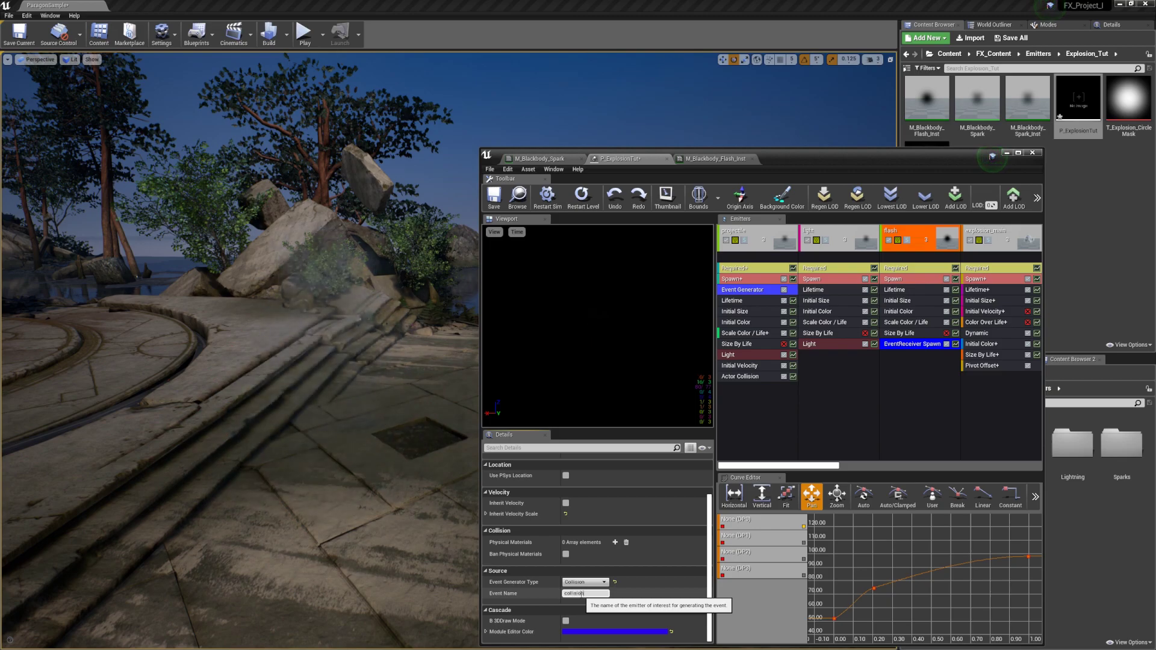
key(Return)
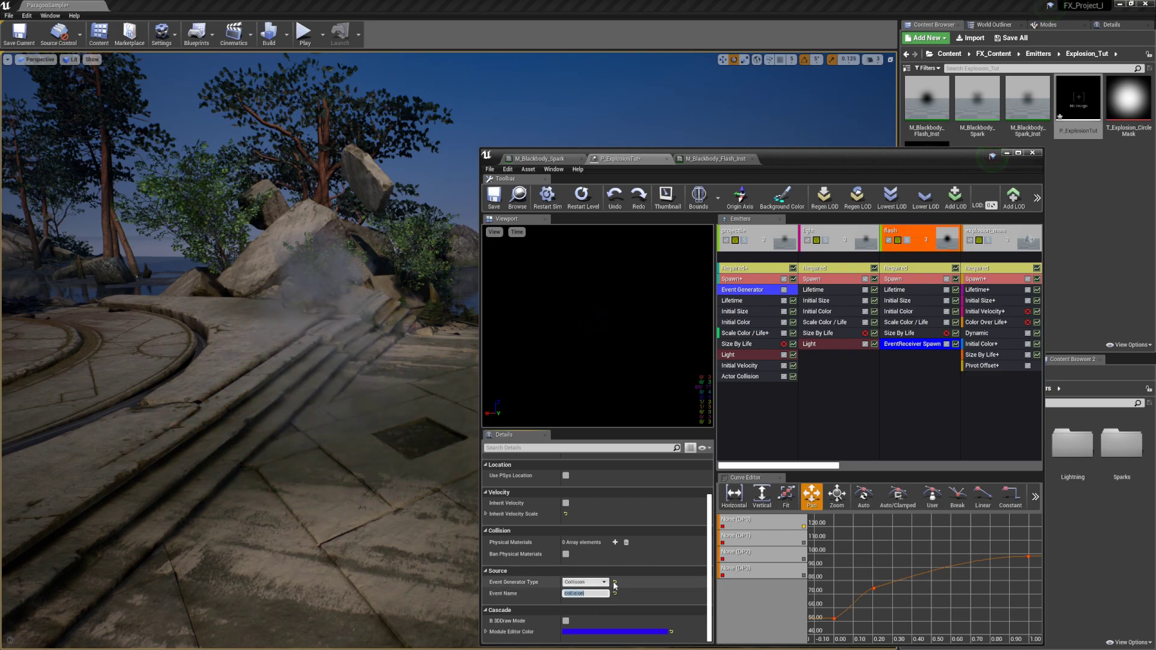
- Solo the projectile and flash emitters so that only these two play
click(815, 409)
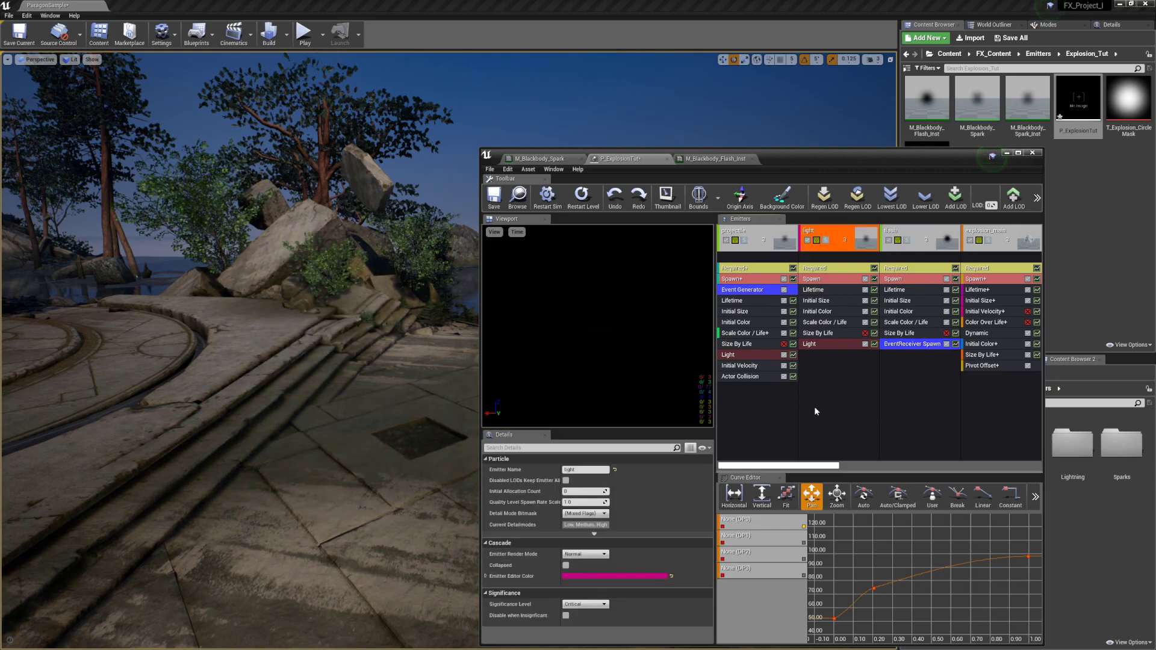
click(744, 241)
click(906, 240)
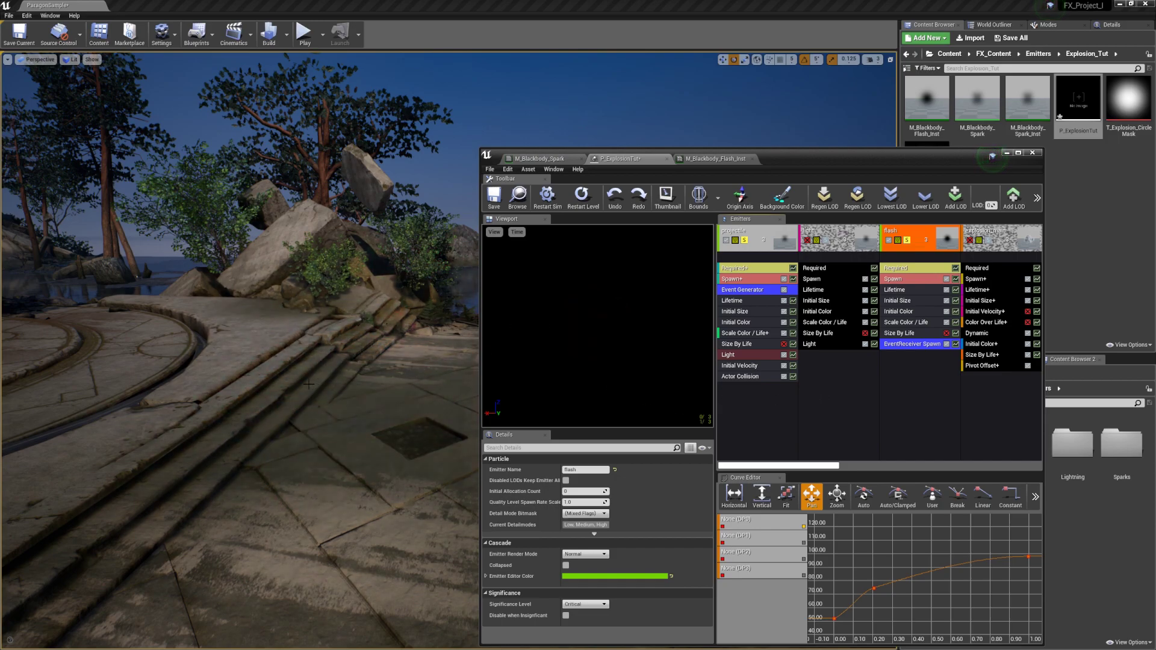
- Set the burst count in the flash emitter's Spawn module to 0
click(840, 394)
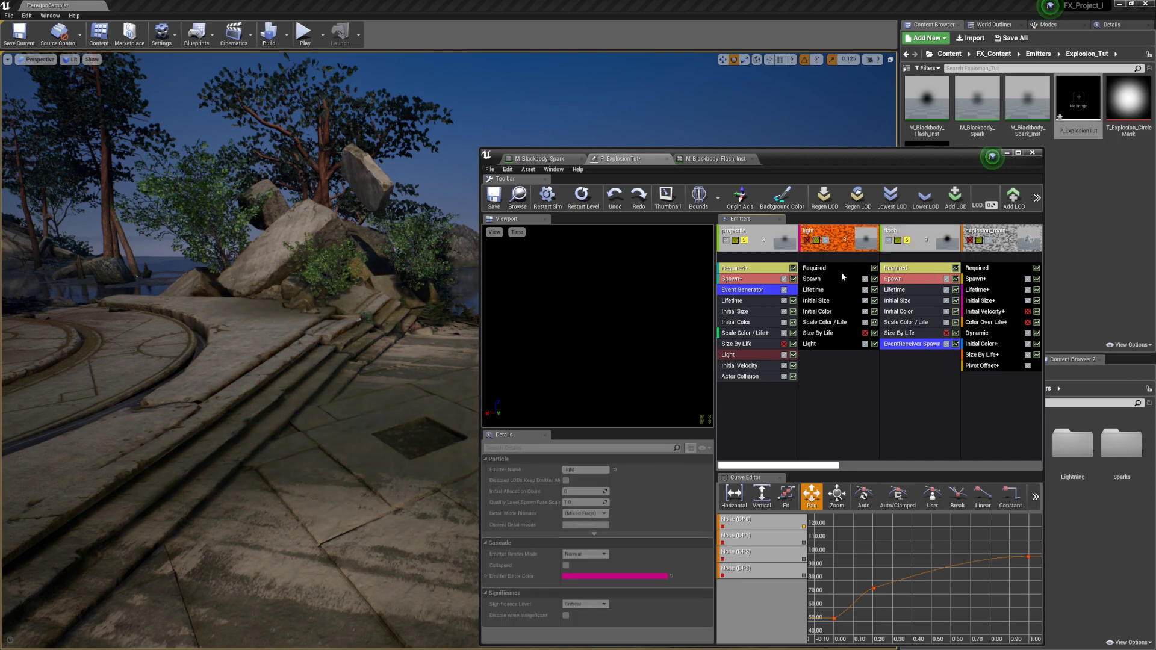
click(898, 280)
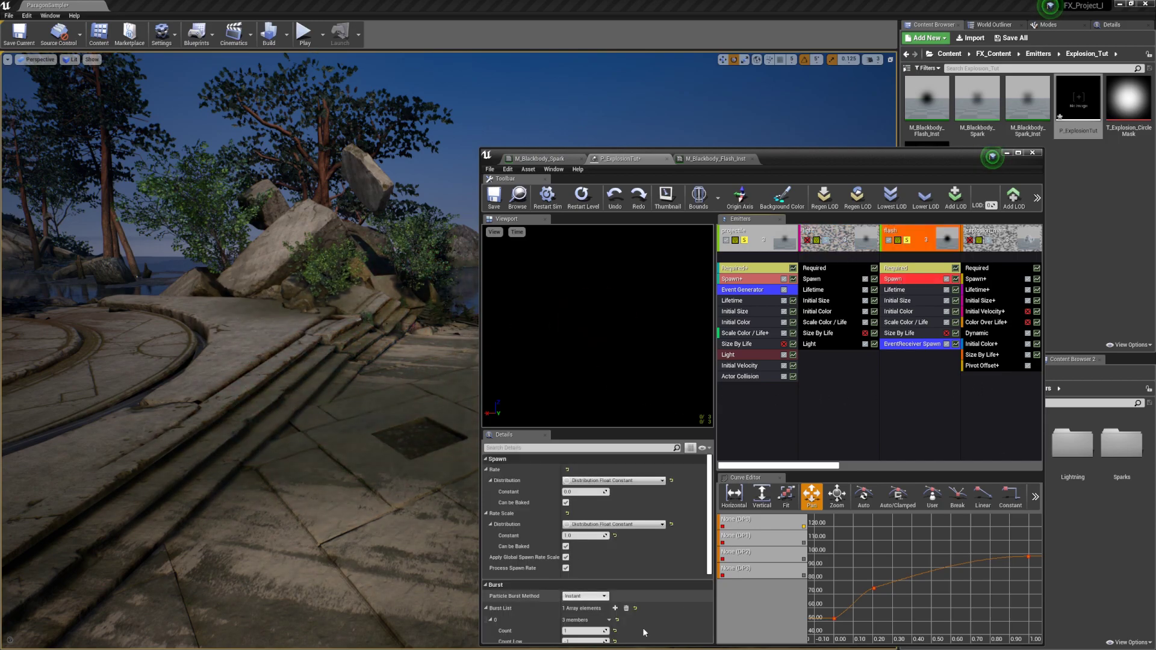
click(586, 631)
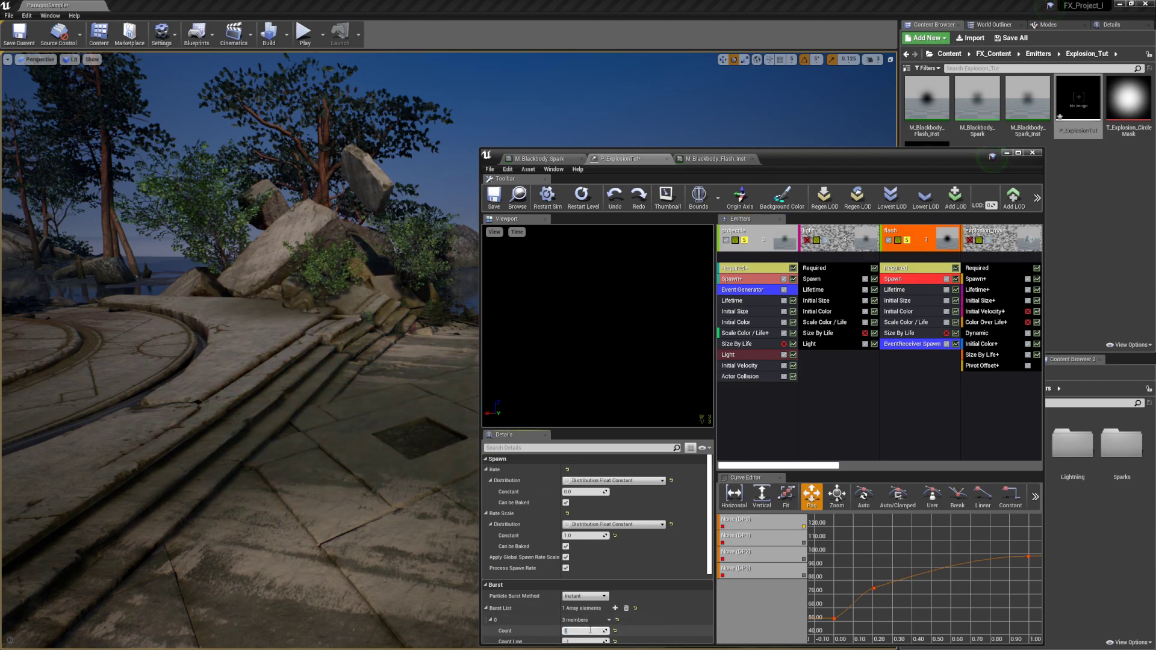
click(896, 368)
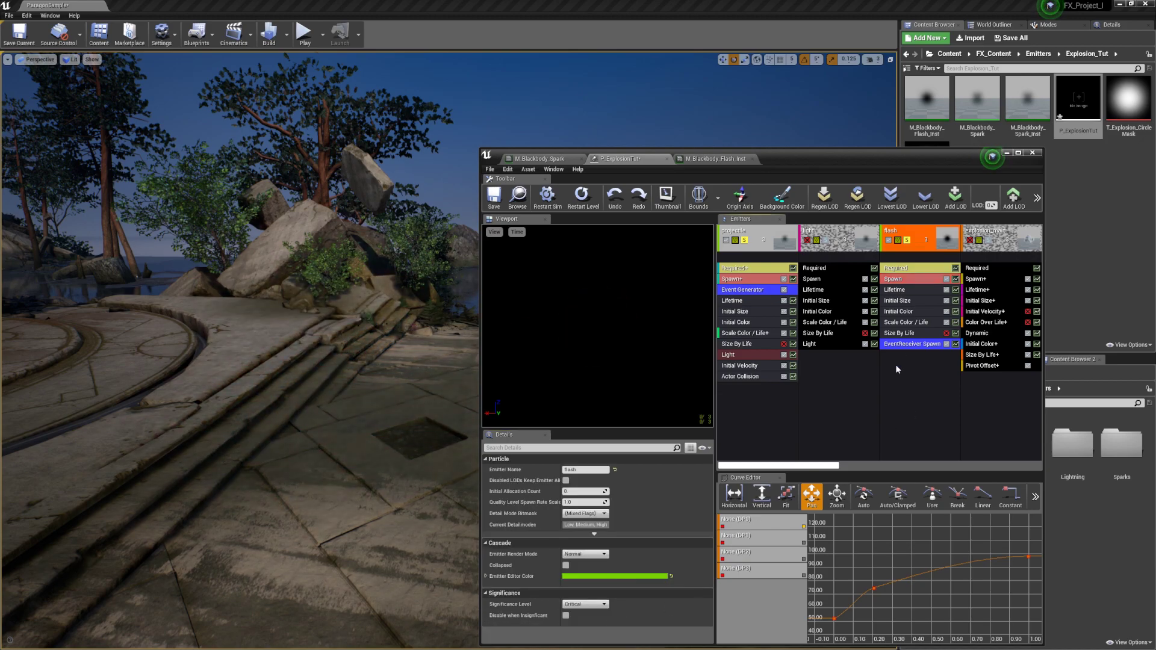
- Try disabling the flash emitter's Spawn module, and restore it
click(939, 280)
click(946, 279)
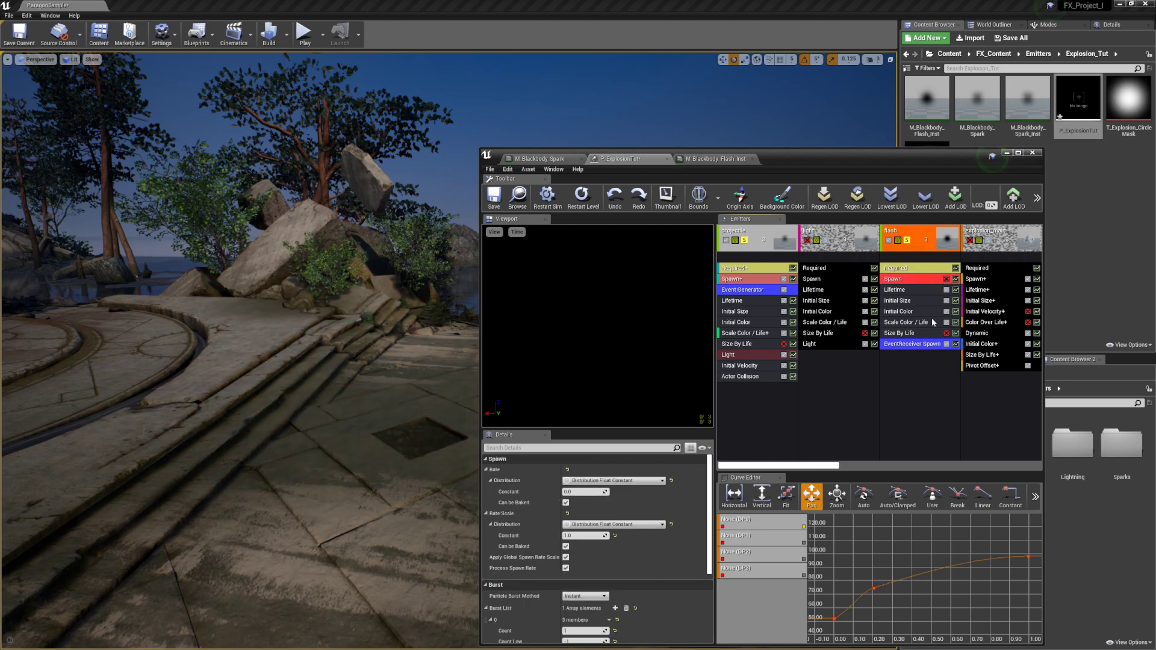
click(912, 380)
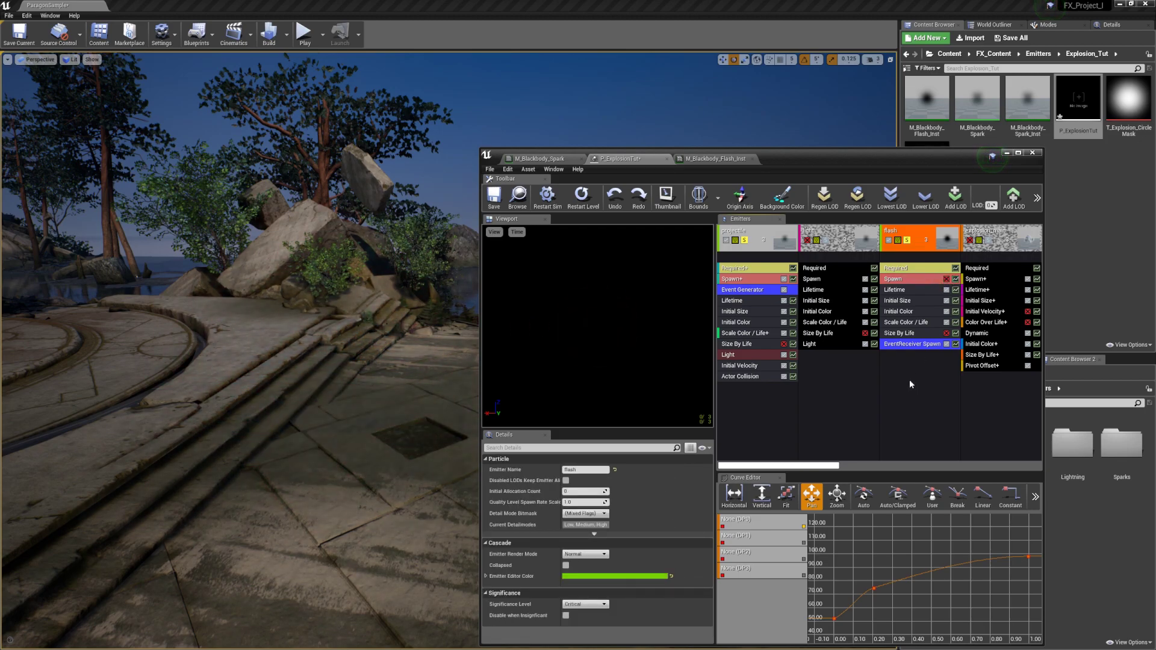
click(946, 279)
- Check the burst list entry in the flash emitter's Spawn module
click(930, 280)
scroll(613, 548, down, 5)
click(579, 602)
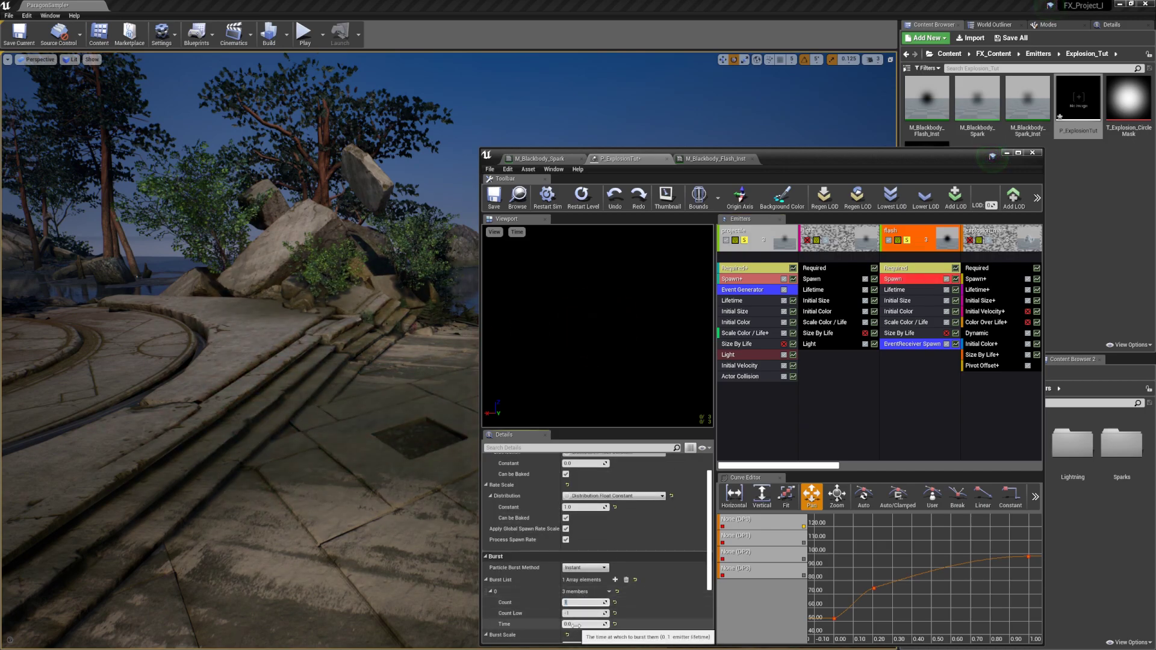
click(927, 362)
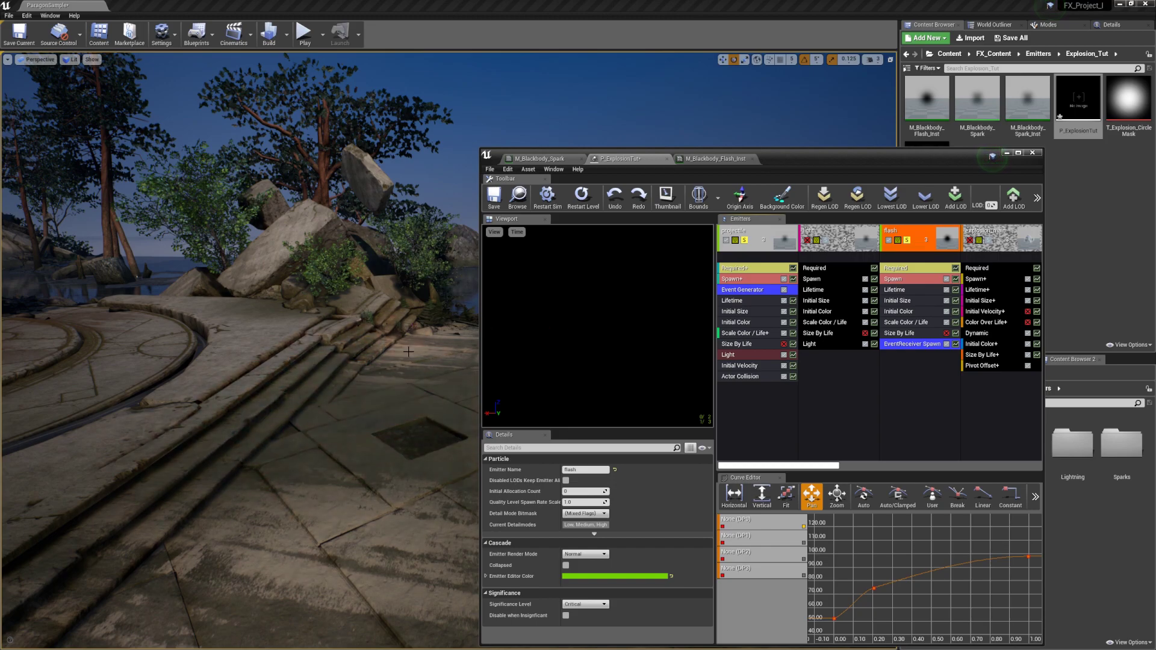
- Preview the soloed projectile and flash in the level, and turn off solo for both emitters
right_drag(339, 394, 330, 394)
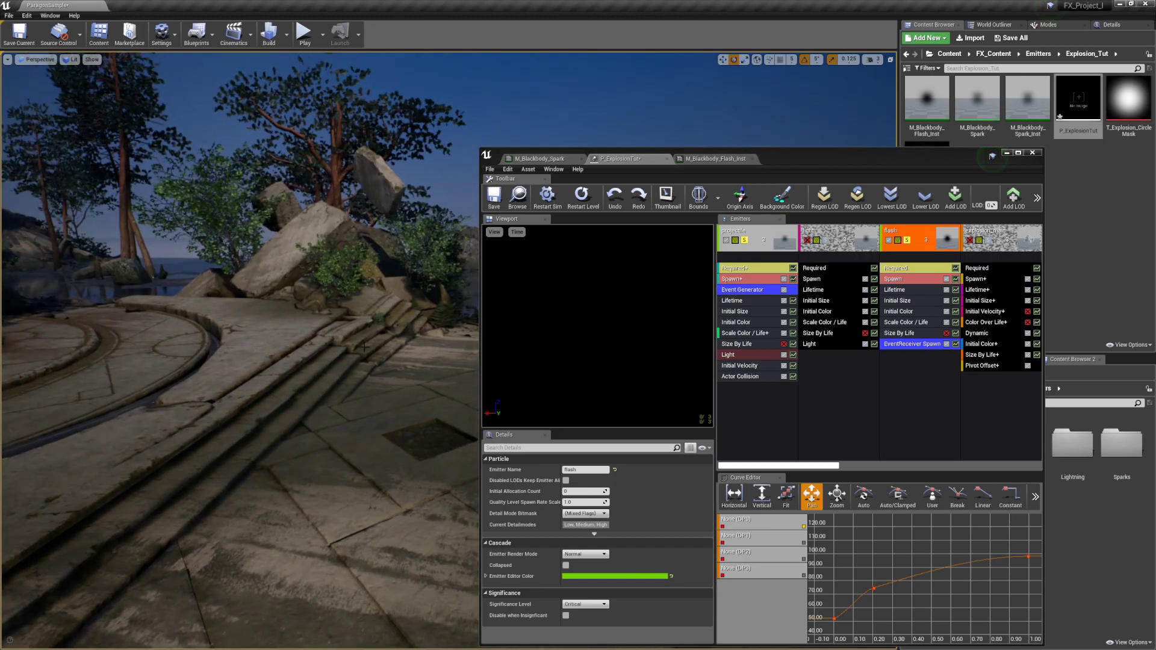
key(g)
click(338, 392)
drag(313, 373, 314, 376)
click(814, 355)
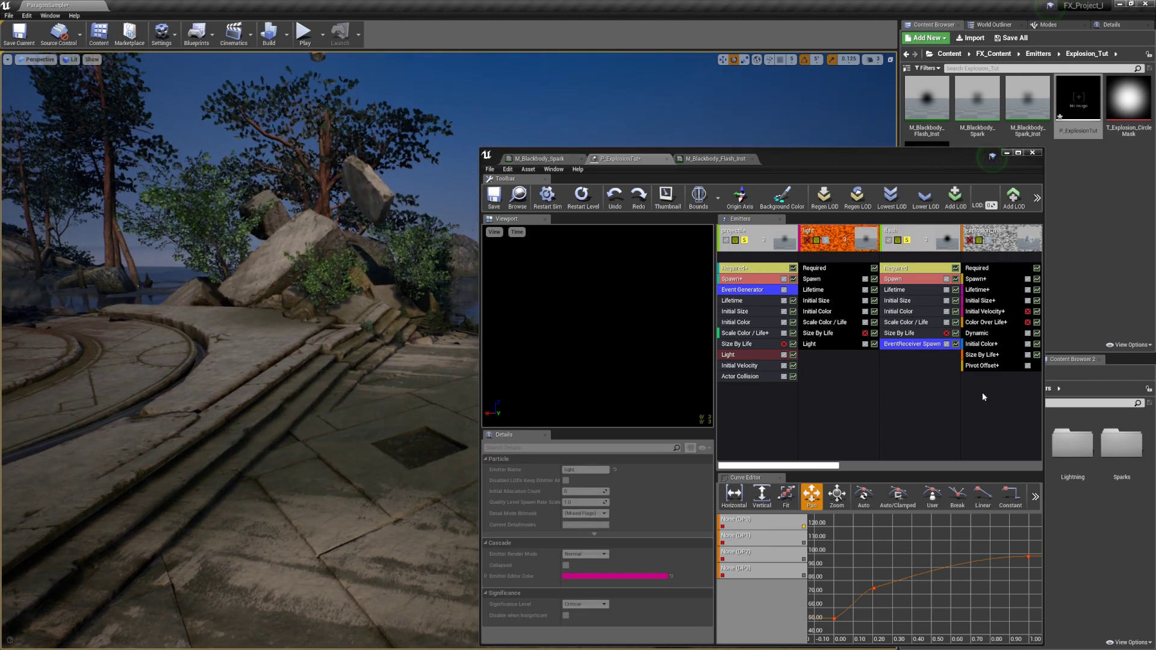
click(917, 390)
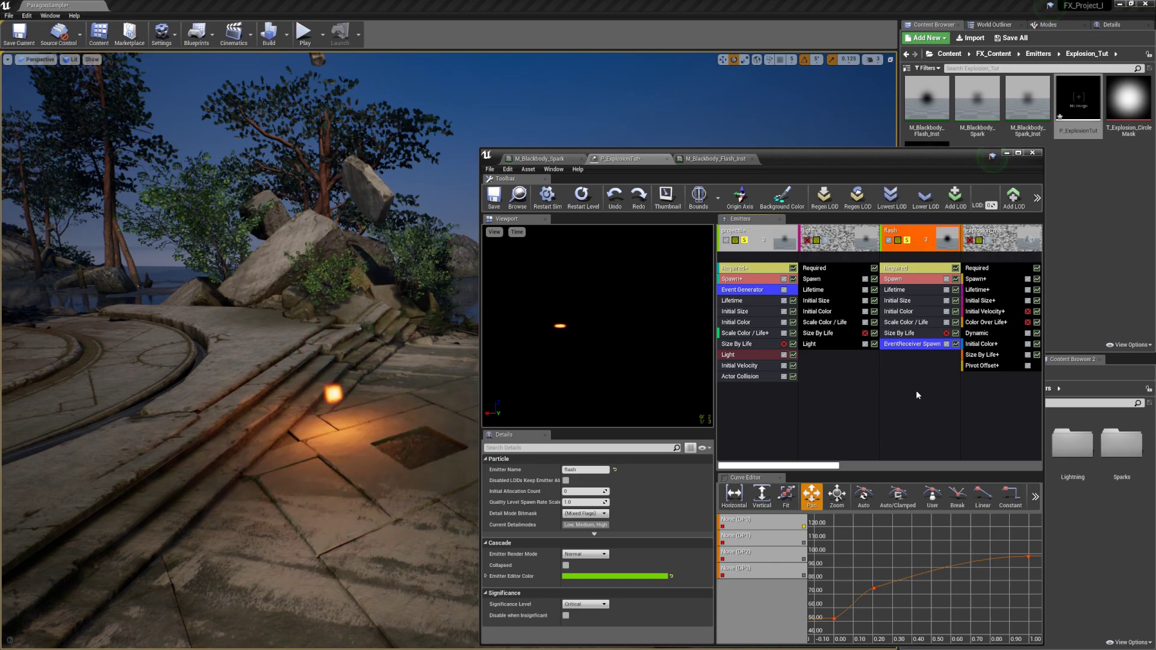
click(906, 240)
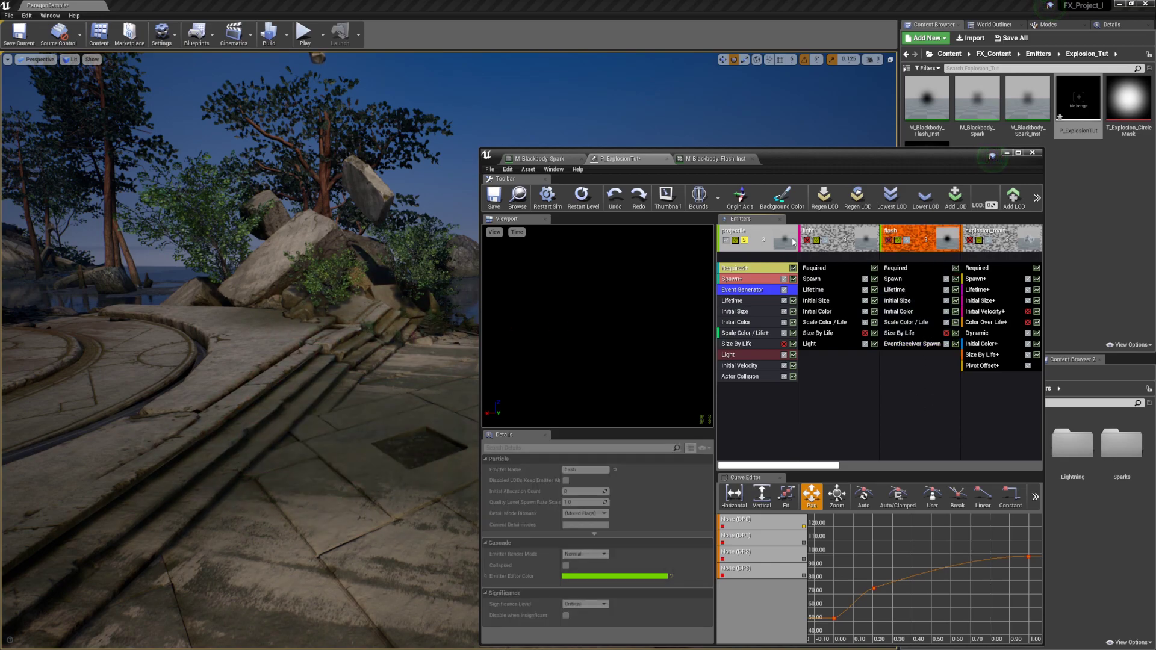
click(745, 240)
- Copy the flash emitter's EventReceiver Spawn module to the light emitter and set the light emitter's burst count to 0
click(907, 346)
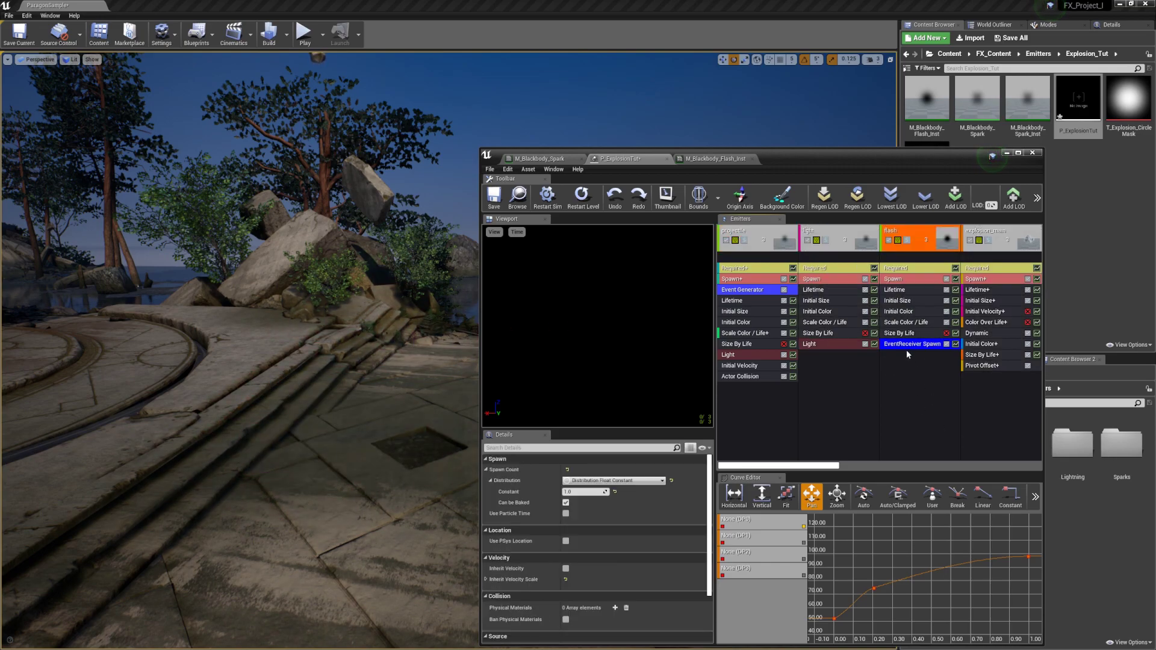
ctrl+drag(909, 349, 828, 395)
click(819, 280)
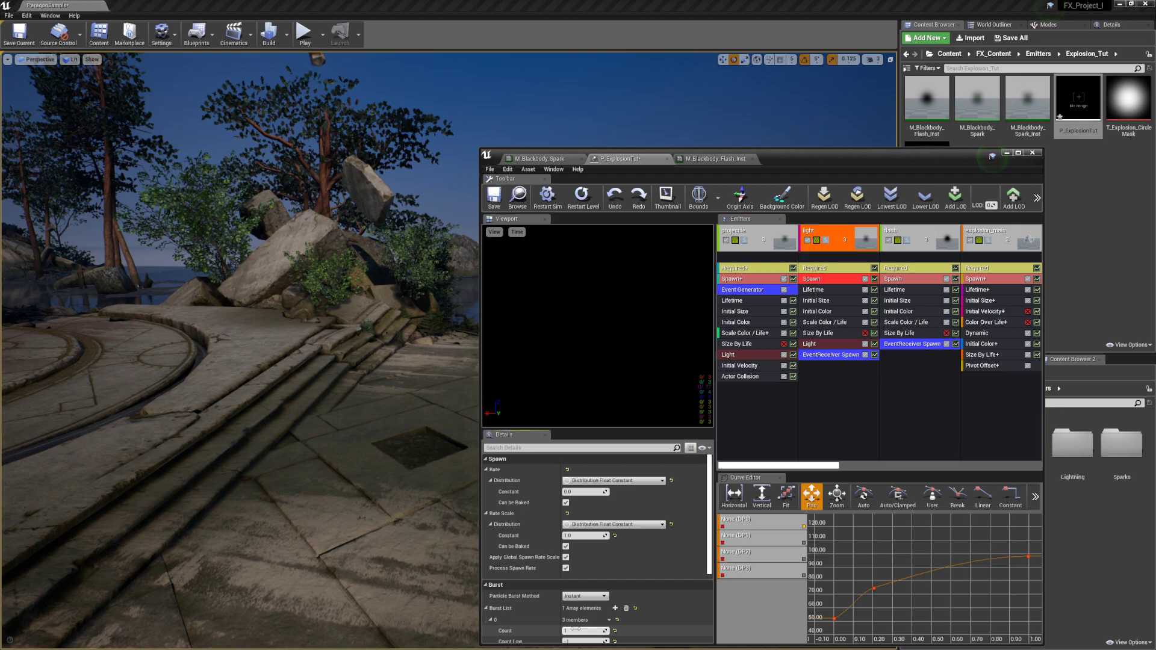
text(0)
key(Return)
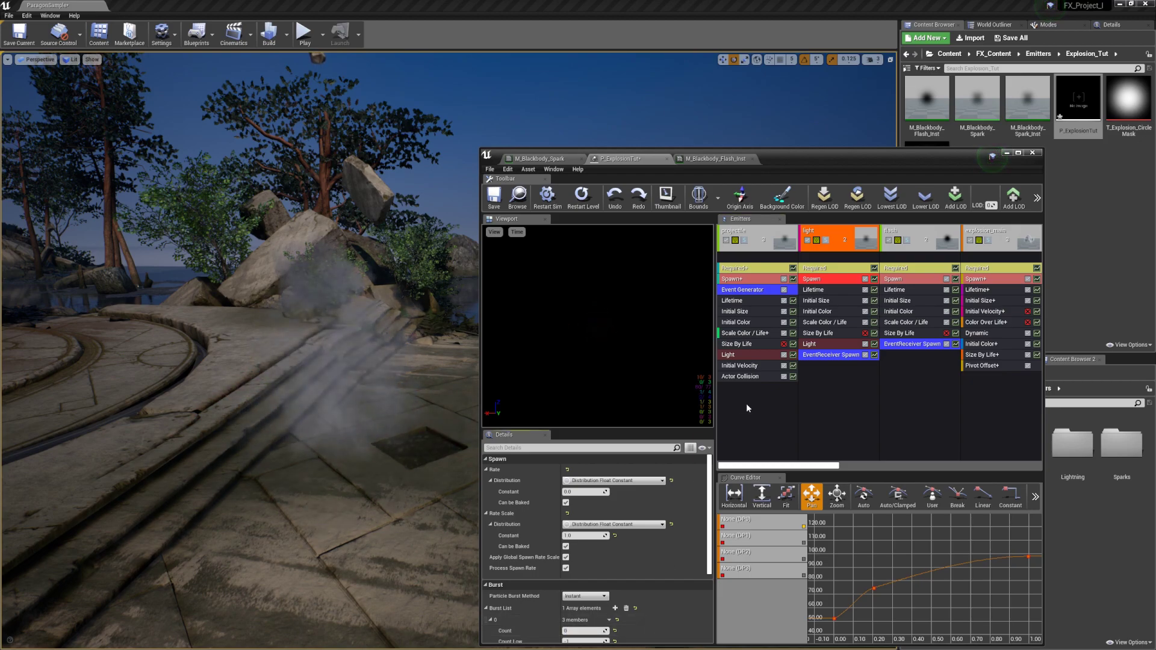
click(841, 365)
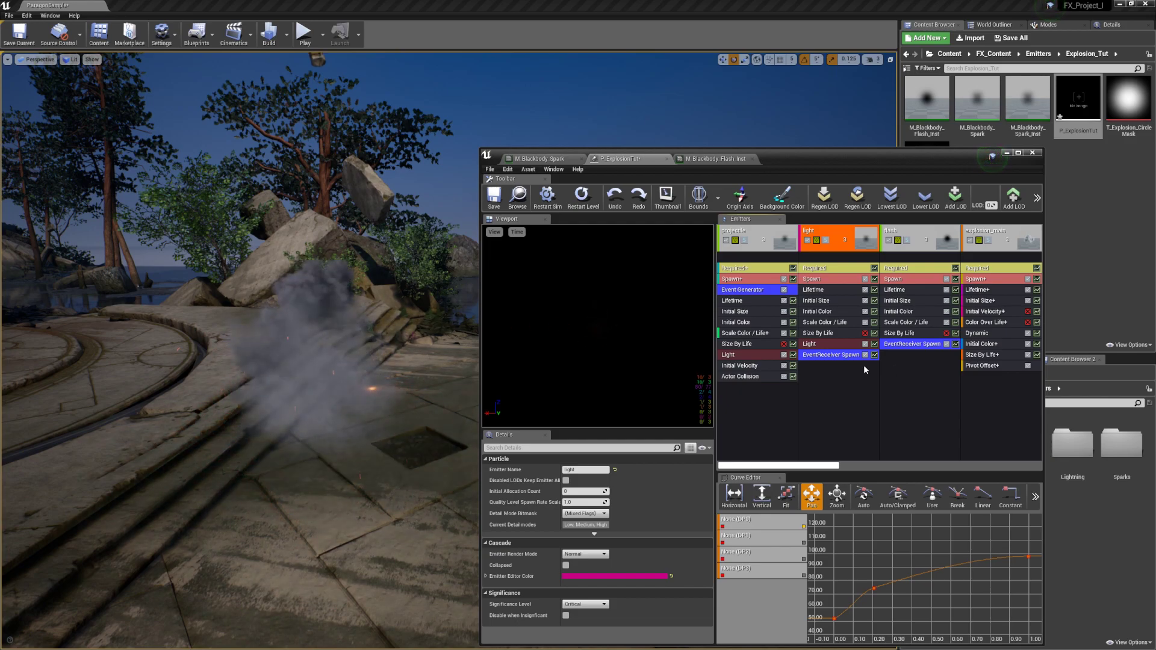
- Copy the EventReceiver Spawn module to both explosion_main emitters and open their shared Spawn module's burst settings
drag(796, 467, 827, 466)
ctrl+drag(826, 347, 905, 381)
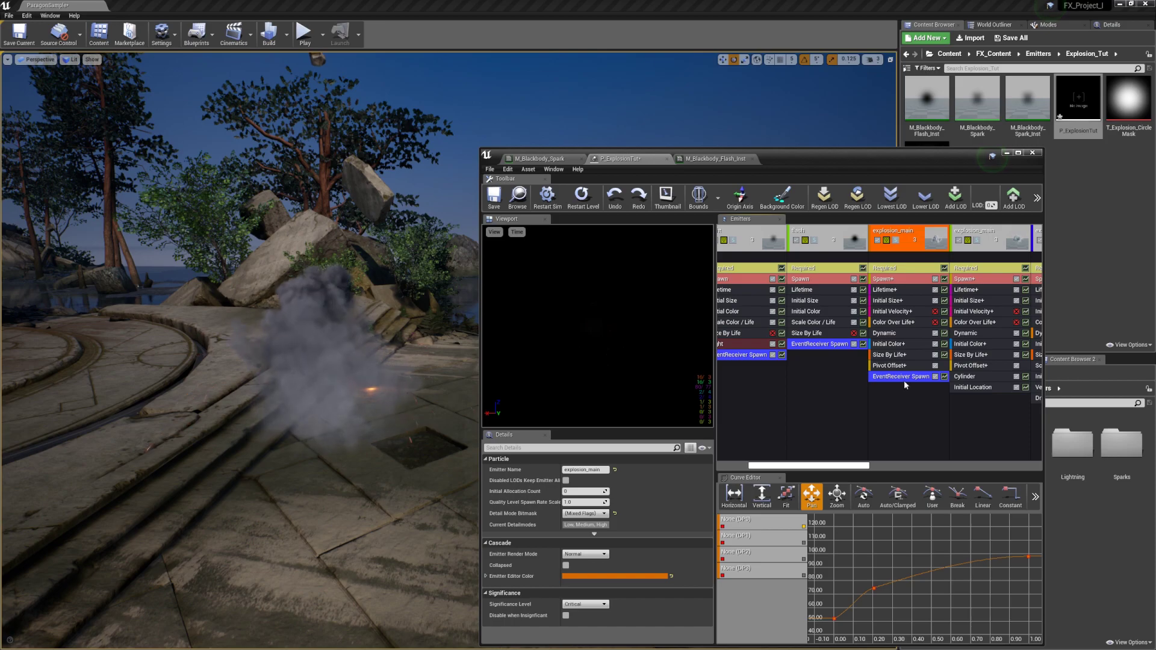
click(899, 280)
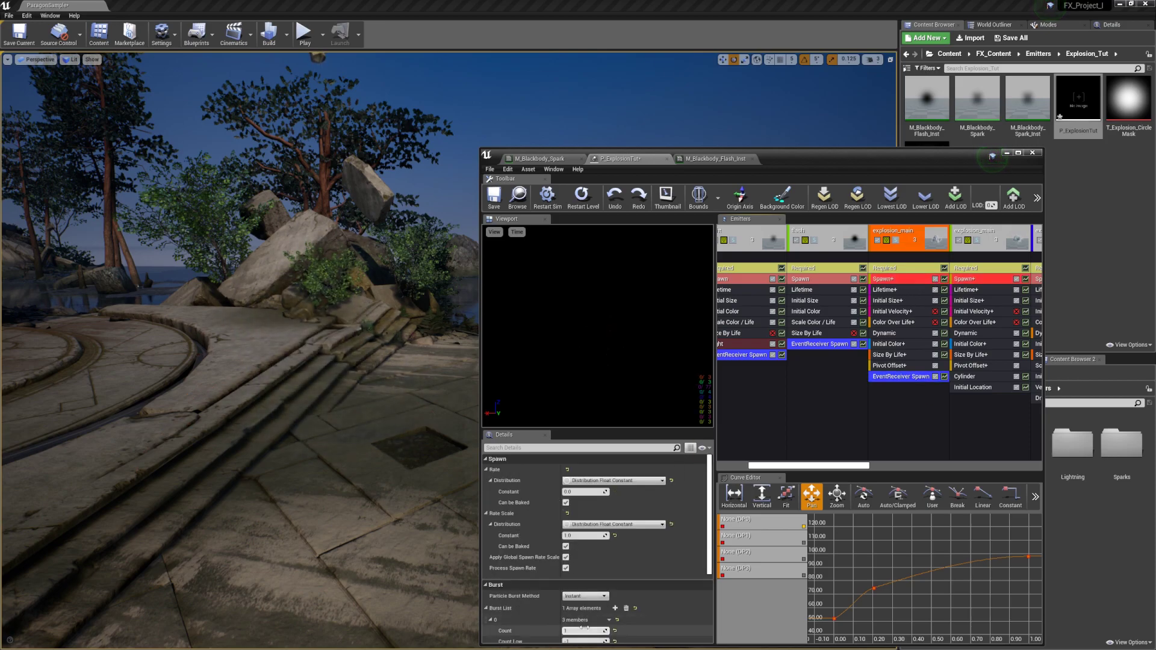
click(915, 378)
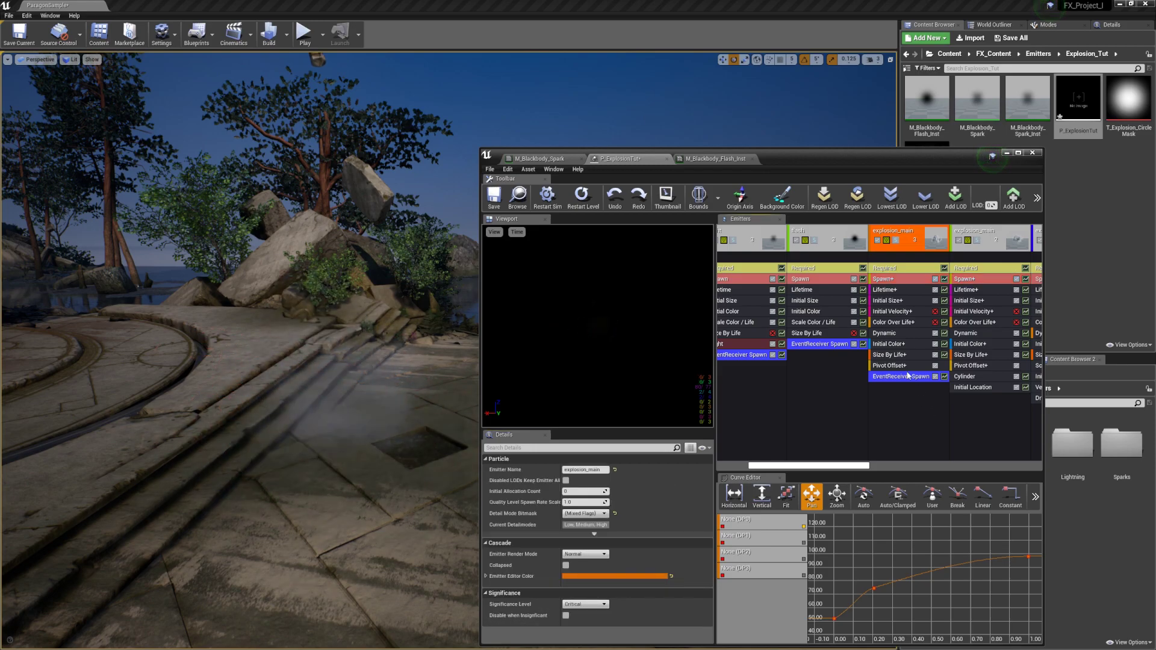
drag(1007, 415, 954, 453)
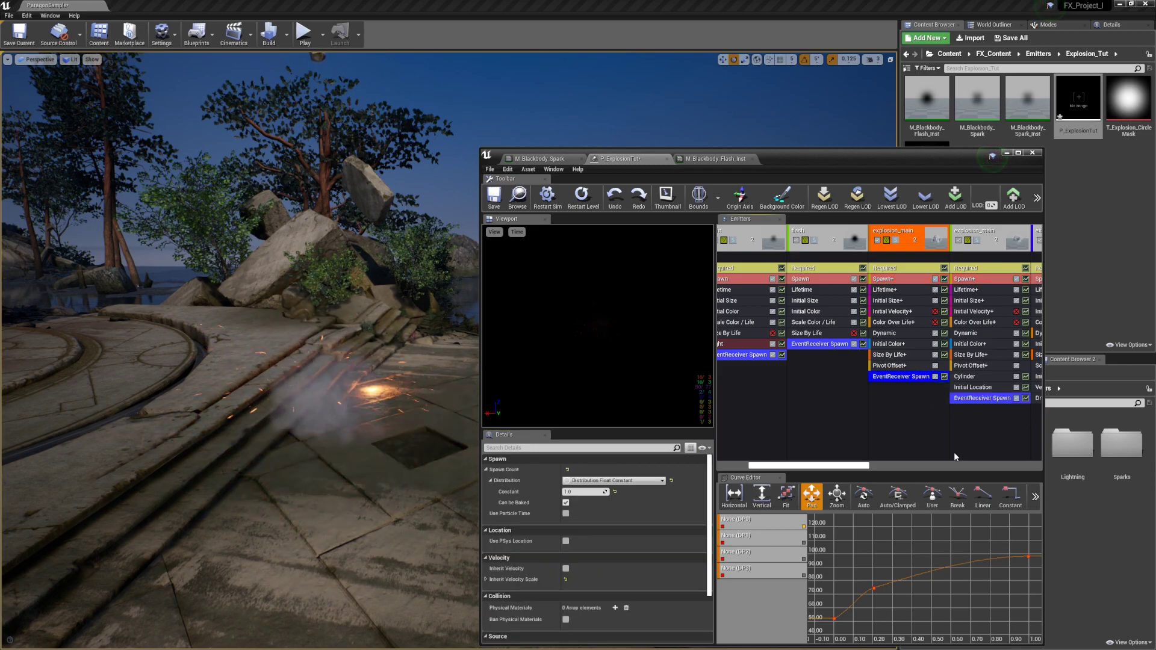
click(954, 452)
- Preview the projectile and explosion in the level in game view from a wider angle
right_drag(424, 428, 235, 421)
key(g)
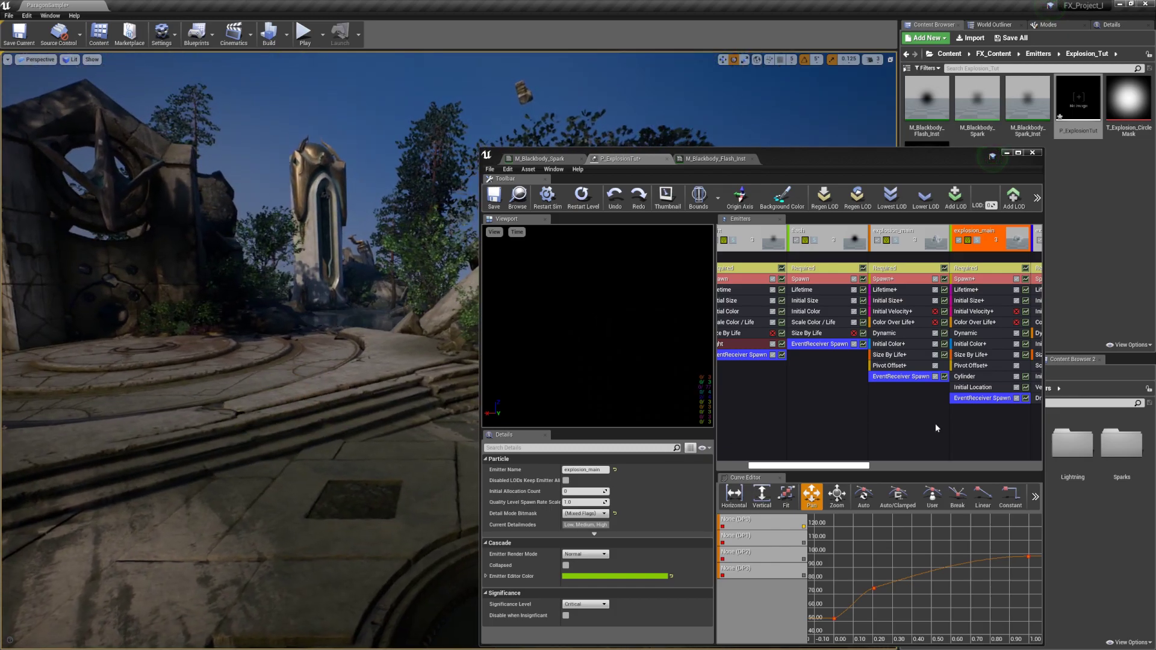
click(935, 424)
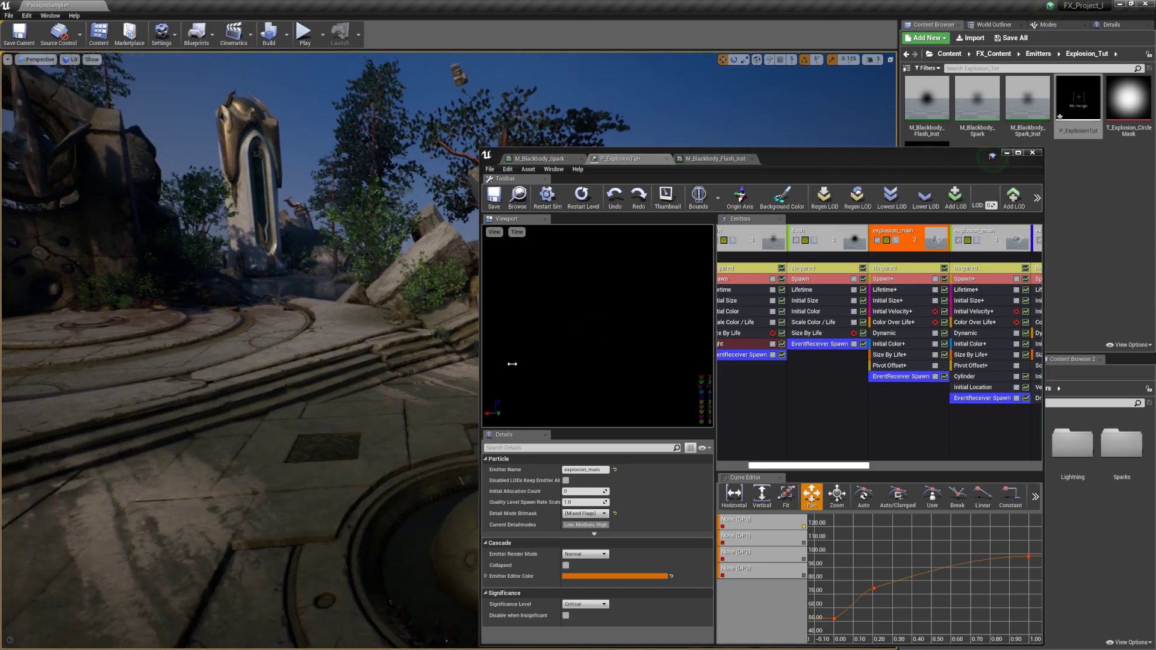
click(796, 413)
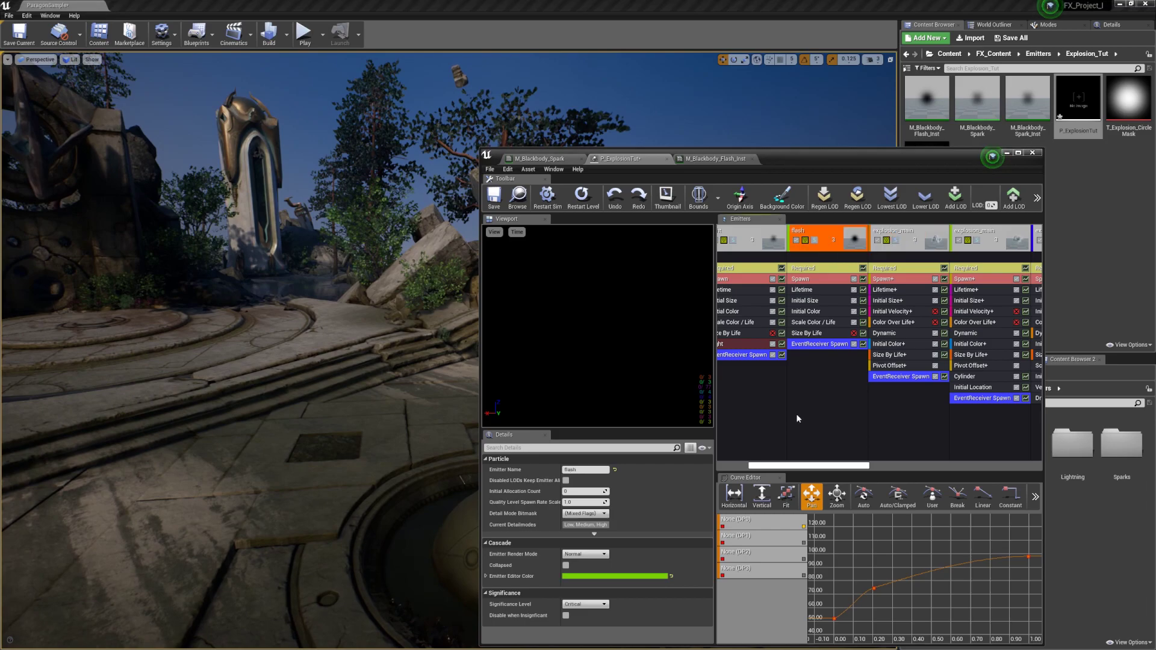
- Turn off Use Local Space in the Required modules of both explosion_main emitters
click(906, 270)
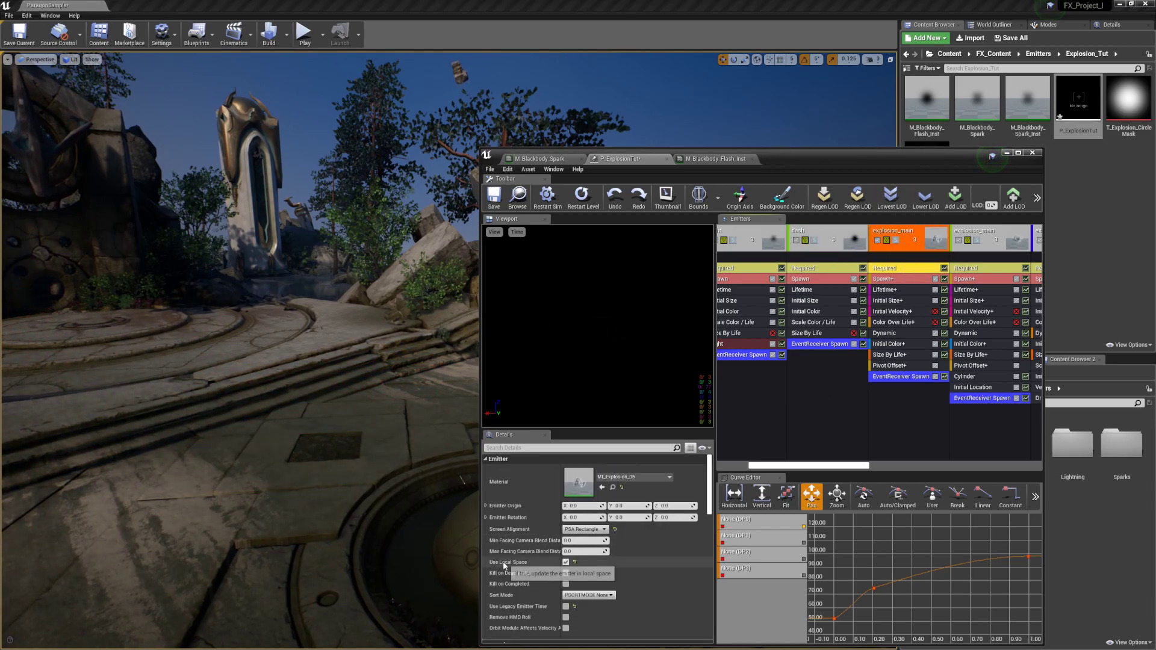
click(565, 563)
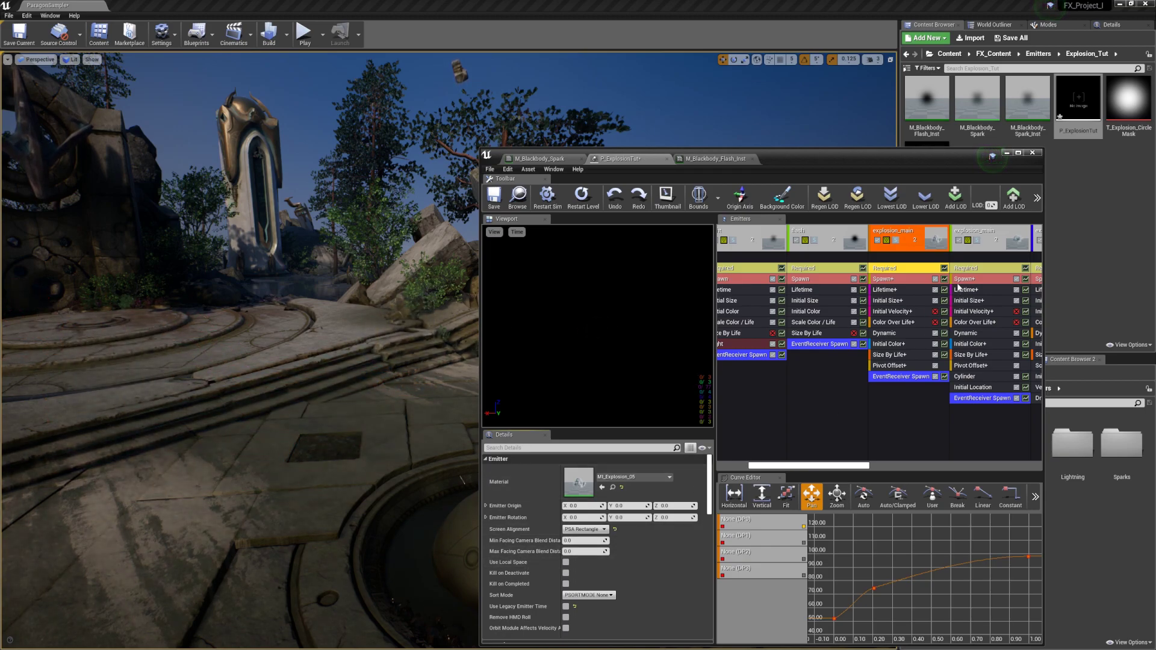
click(970, 271)
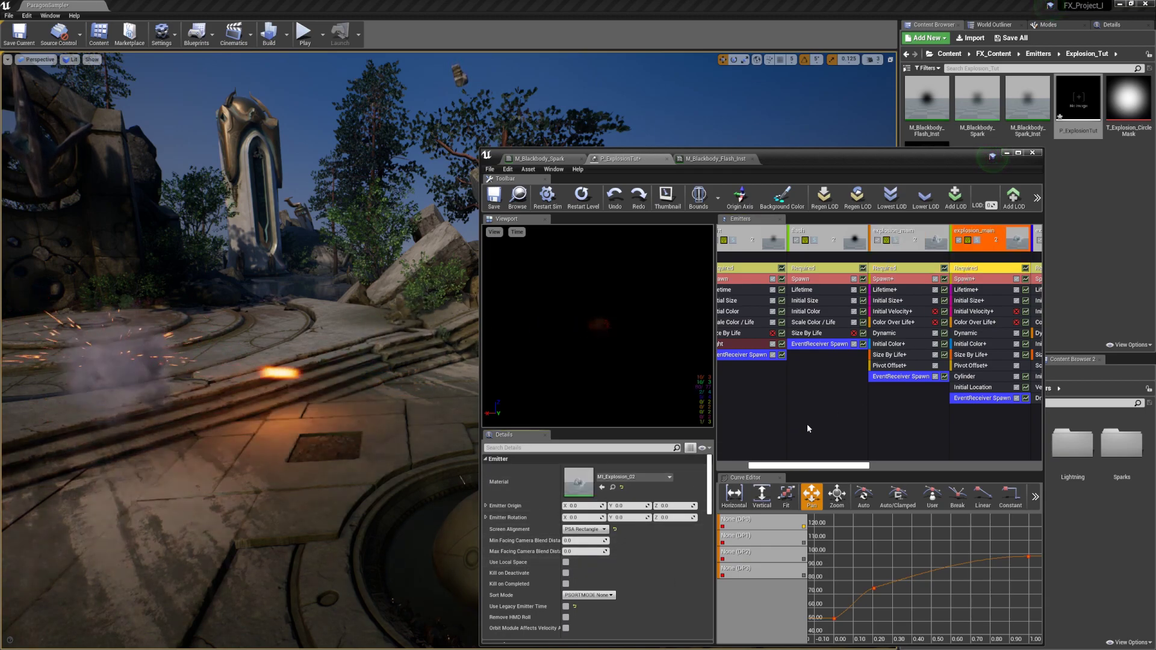
click(832, 405)
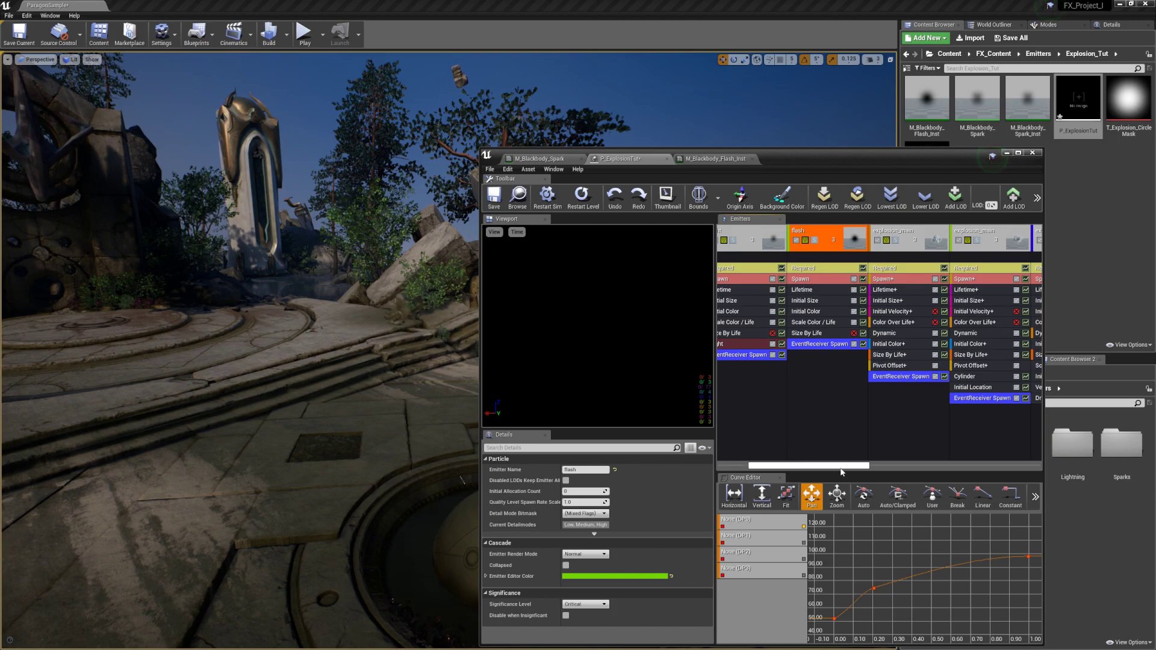
- Copy the EventReceiver Spawn module to the first explosion dust emitter and set that emitter's burst count to 0
drag(842, 466, 908, 465)
ctrl+drag(783, 398, 870, 412)
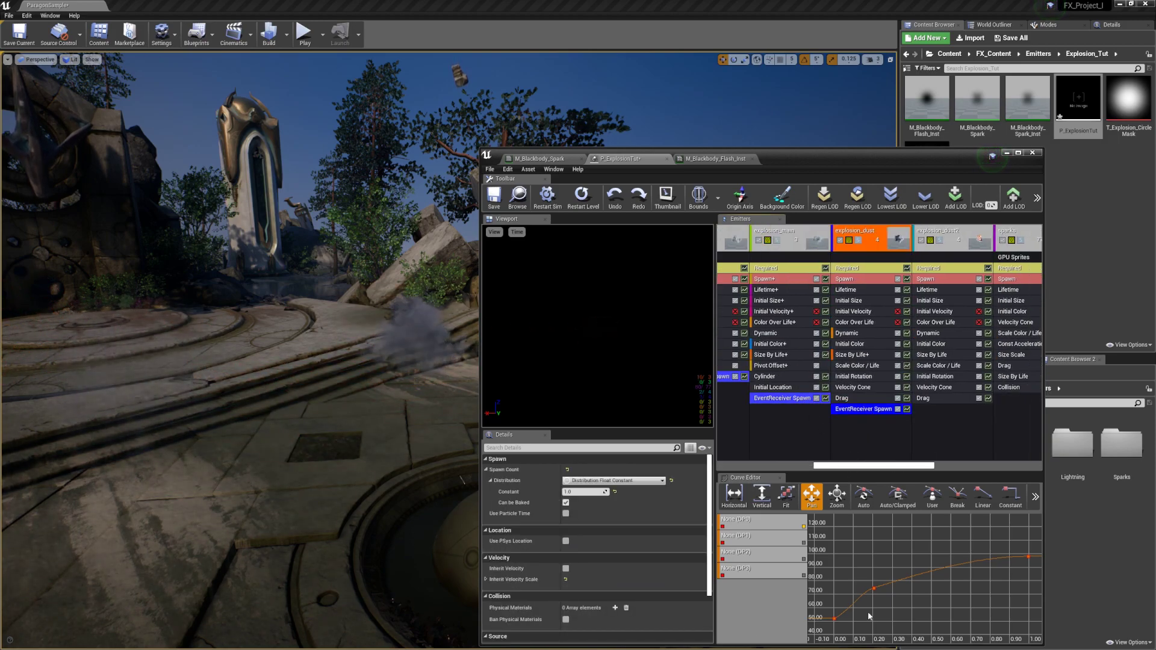
click(846, 279)
scroll(596, 560, down, 2)
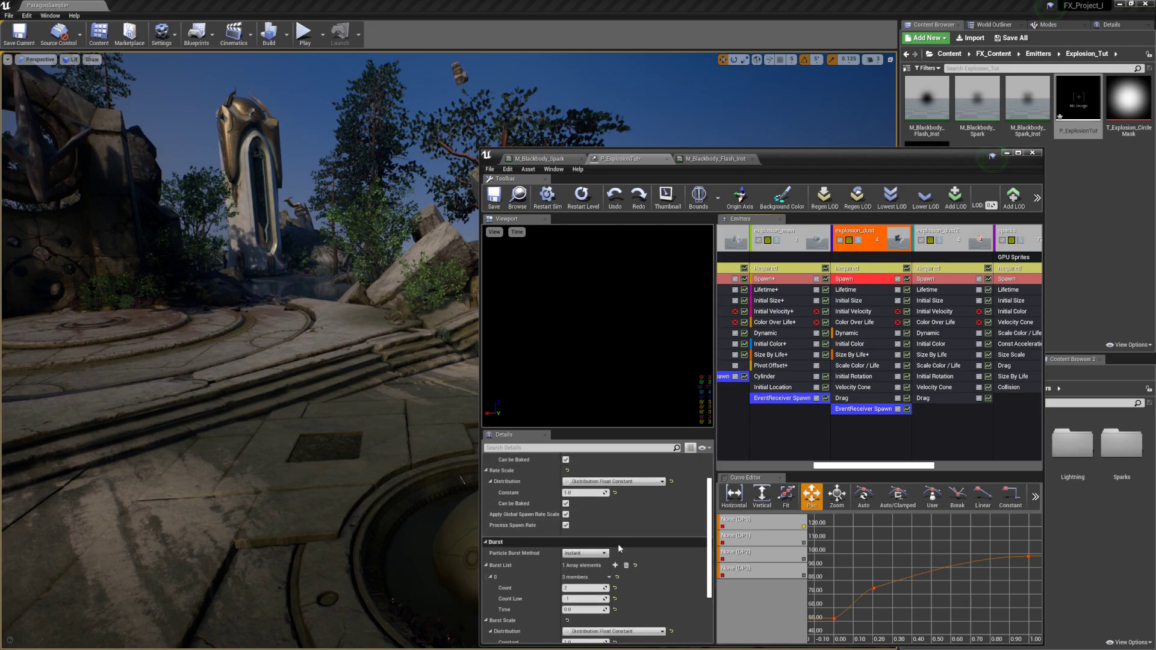
text(1)
key(Return)
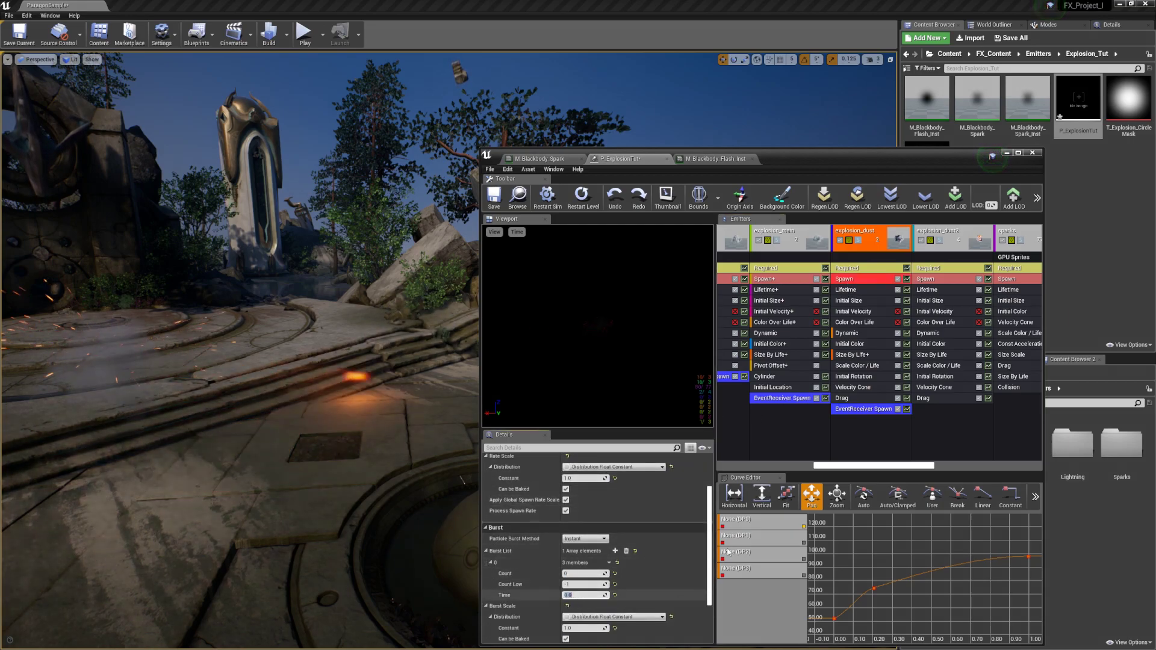
- Set the spawn count constant of the first explosion dust emitter's EventReceiver Spawn module to 2
click(847, 411)
scroll(602, 488, up, 3)
click(585, 492)
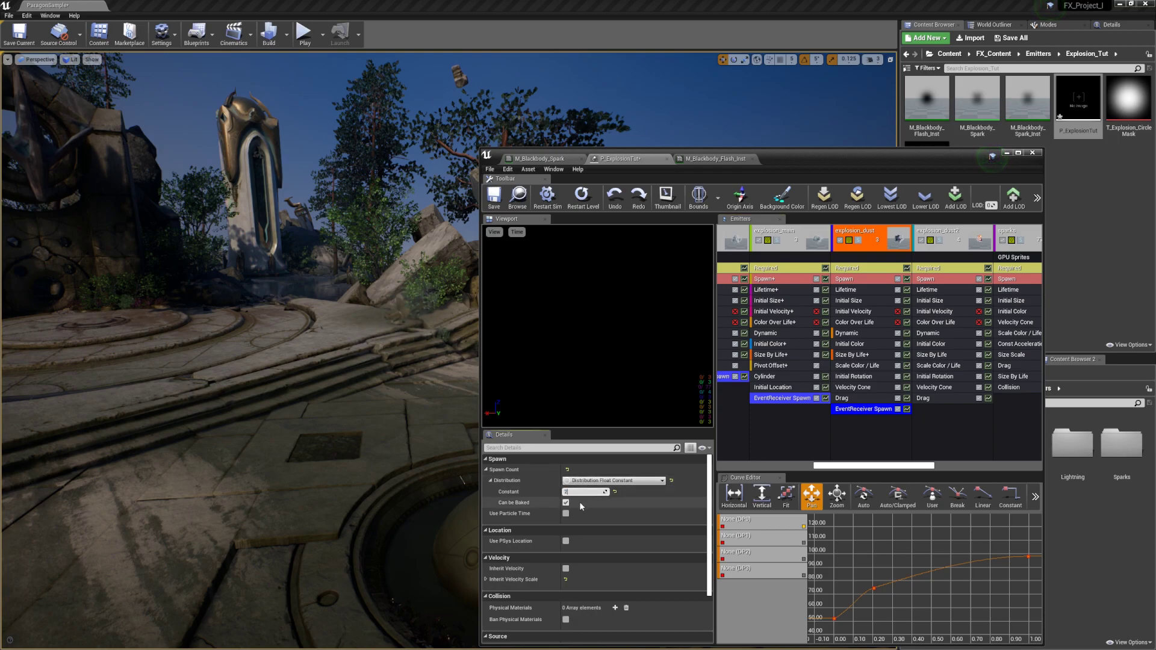
text(2)
key(Return)
click(871, 438)
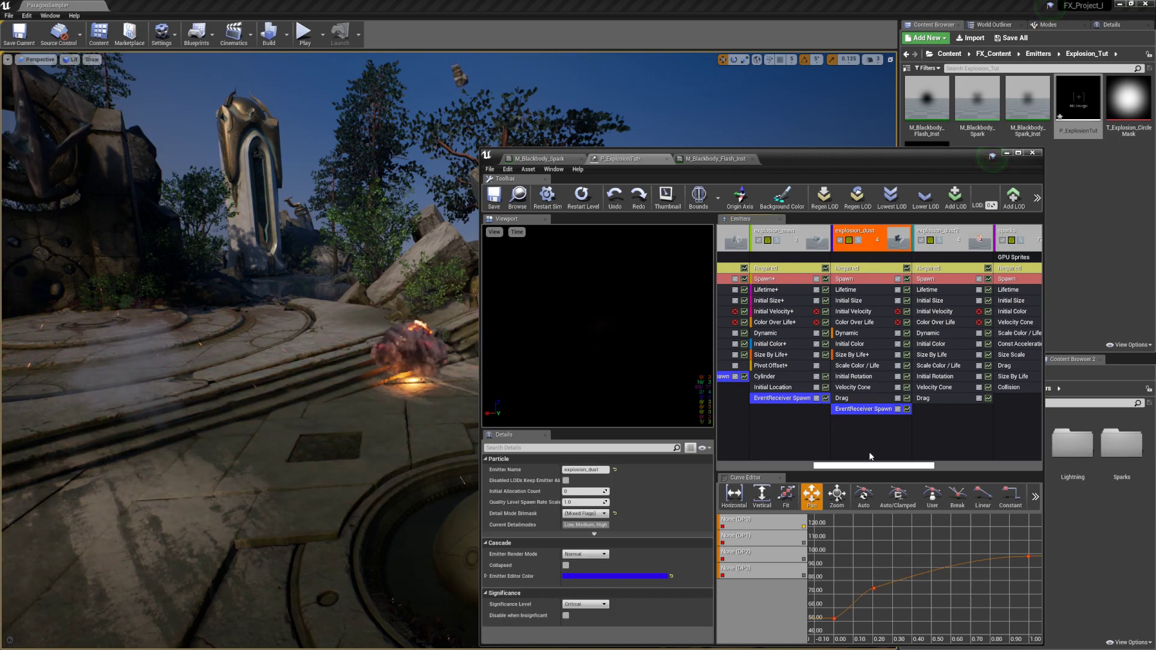
- Copy the EventReceiver Spawn module to the explosion_dust2 emitter and set that emitter's burst count to 0
drag(875, 468, 902, 467)
ctrl+drag(799, 410, 864, 409)
click(844, 279)
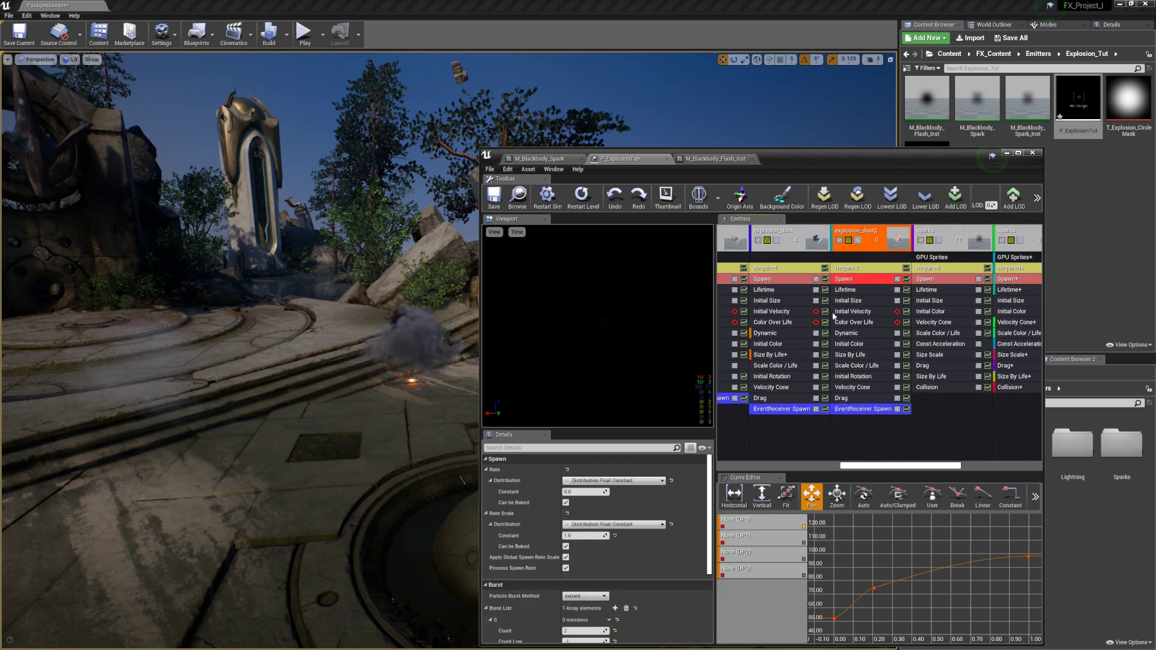
click(585, 631)
text(0)
key(Return)
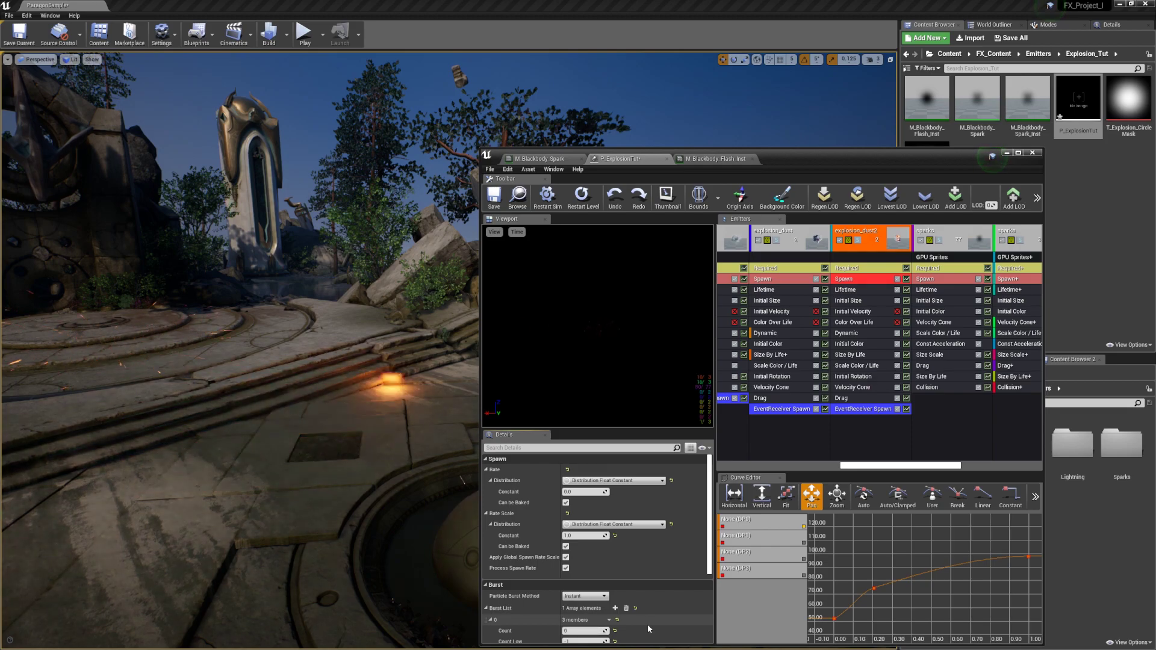
- Copy the EventReceiver Spawn module to the first sparks emitter and open that emitter's burst settings
drag(876, 466, 910, 466)
click(818, 425)
ctrl+drag(771, 414, 843, 400)
click(833, 281)
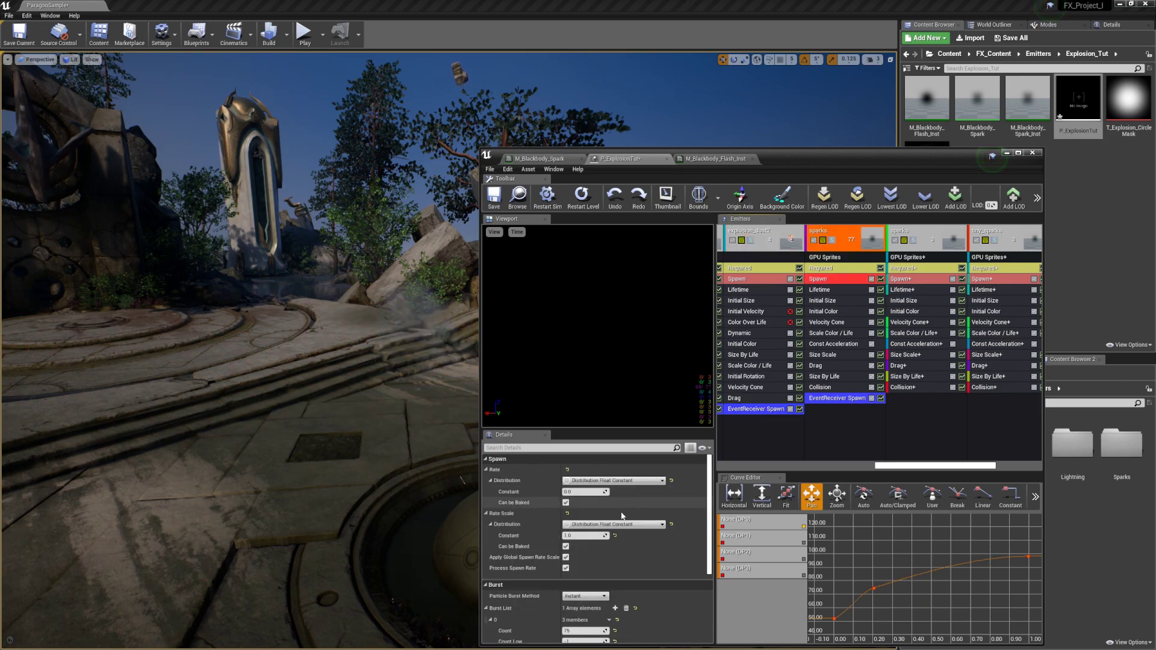
- Share the first sparks emitter's EventReceiver Spawn module with the other two GPU sparks emitters
drag(852, 399, 917, 402)
shift+drag(918, 400, 993, 401)
click(951, 411)
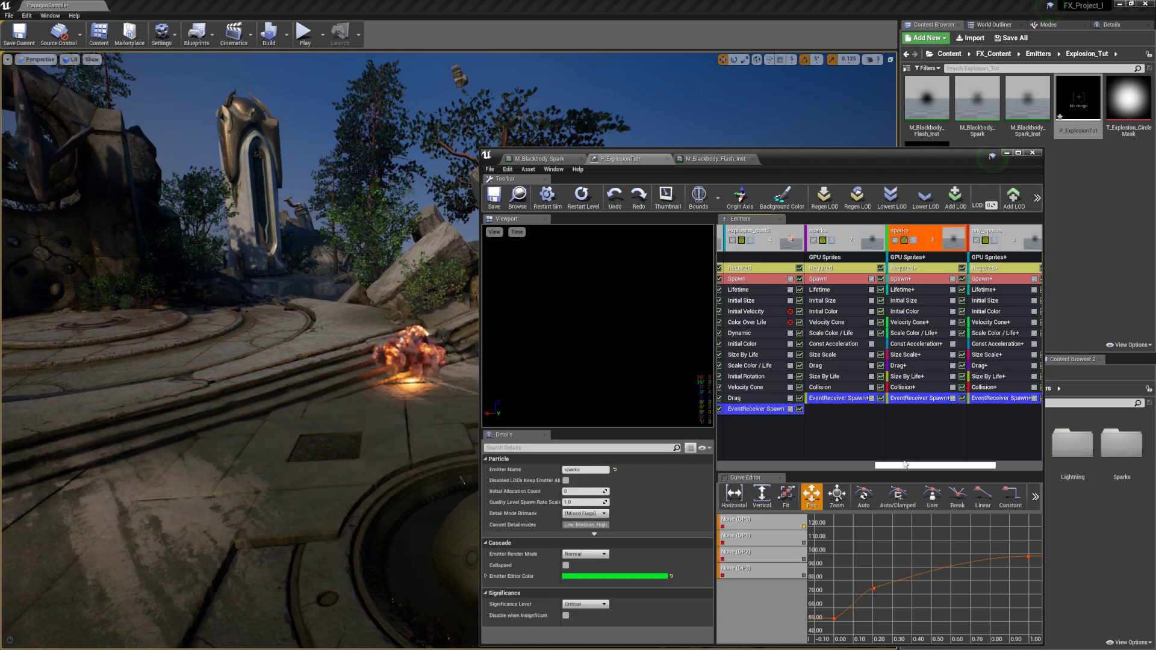
- Edit the burst count in the sparks emitters' shared Spawn module and the spawn count in their shared EventReceiver Spawn module
click(906, 279)
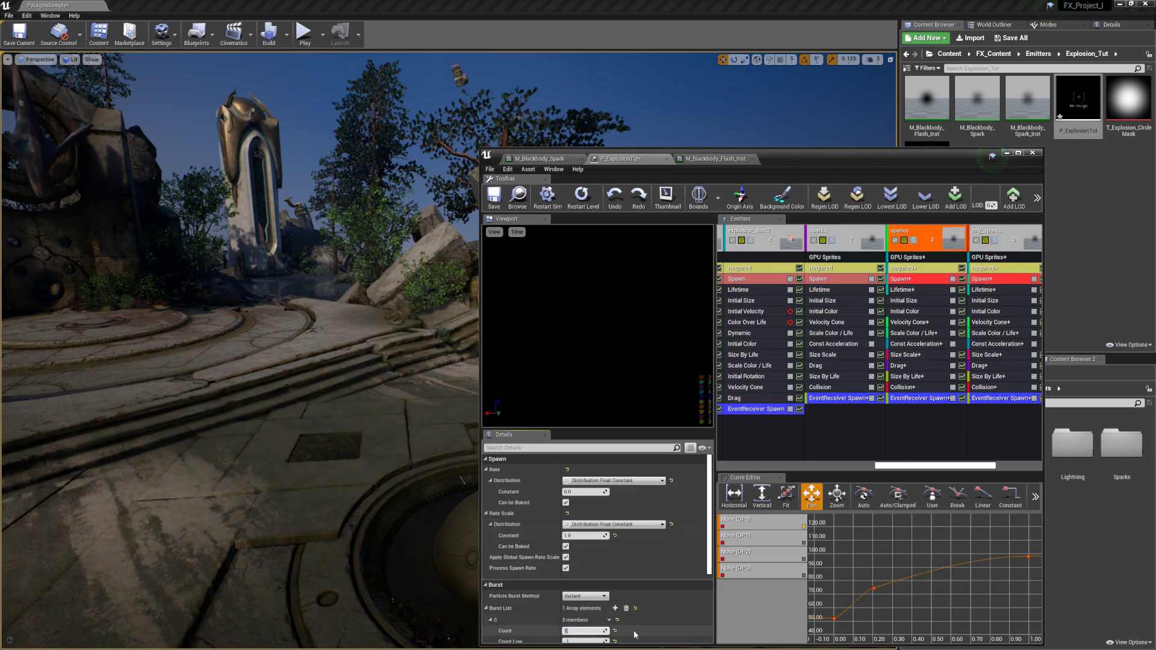
click(913, 398)
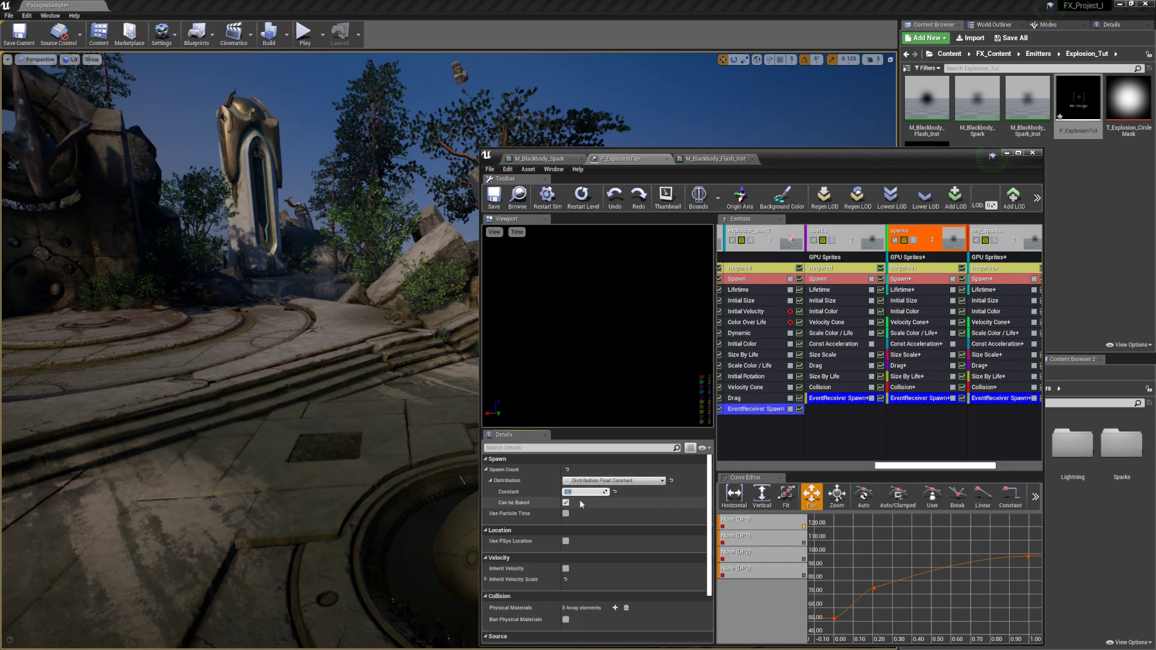
click(876, 428)
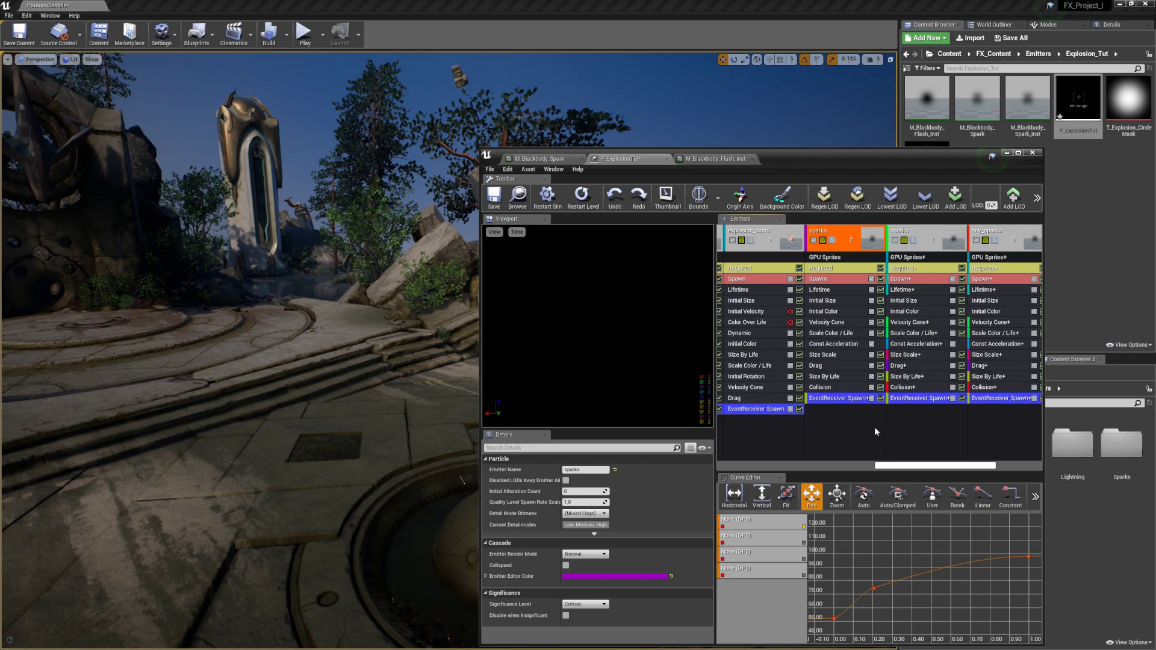
click(845, 399)
click(826, 434)
- Preview the collision-triggered explosion in the level in game view
drag(915, 467, 704, 469)
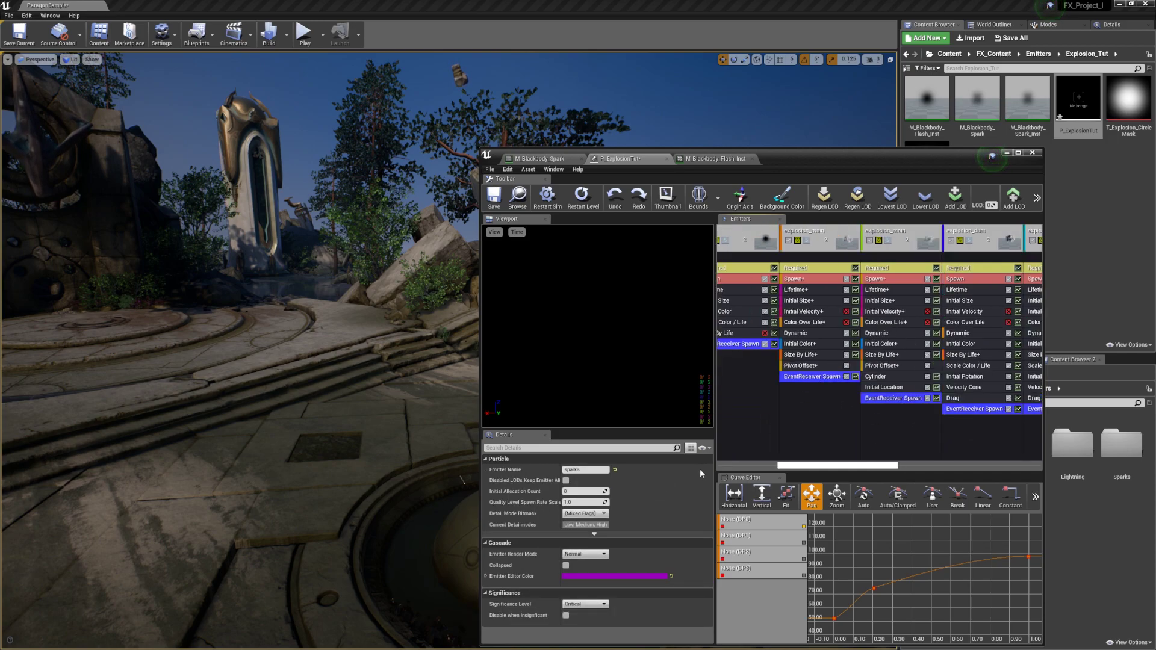
click(780, 403)
right_drag(443, 367, 448, 370)
key(g)
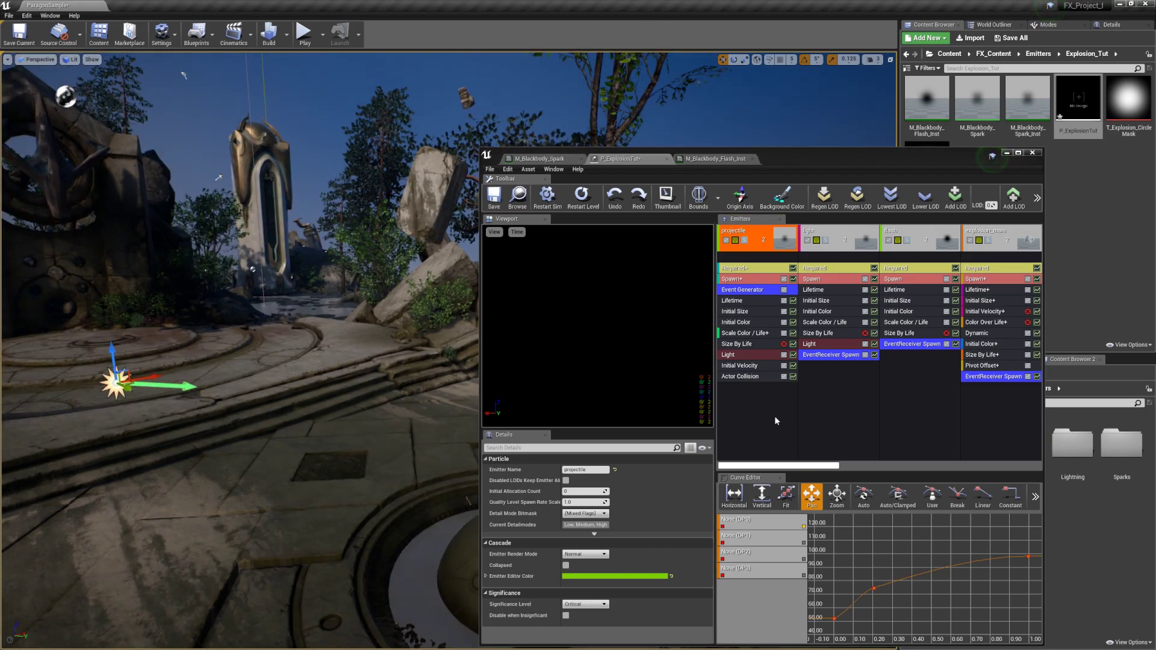
mouse_move(288, 369)
right_down()
mouse_move(310, 365)
mouse_move(293, 368)
right_up()
key(g)
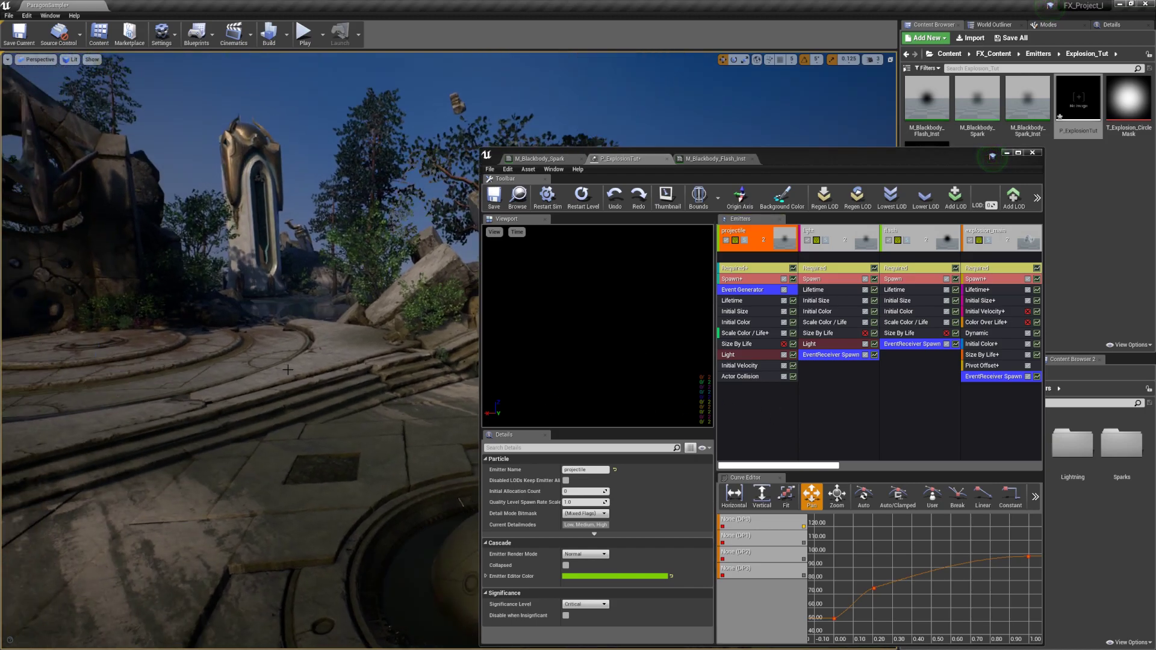
click(811, 434)
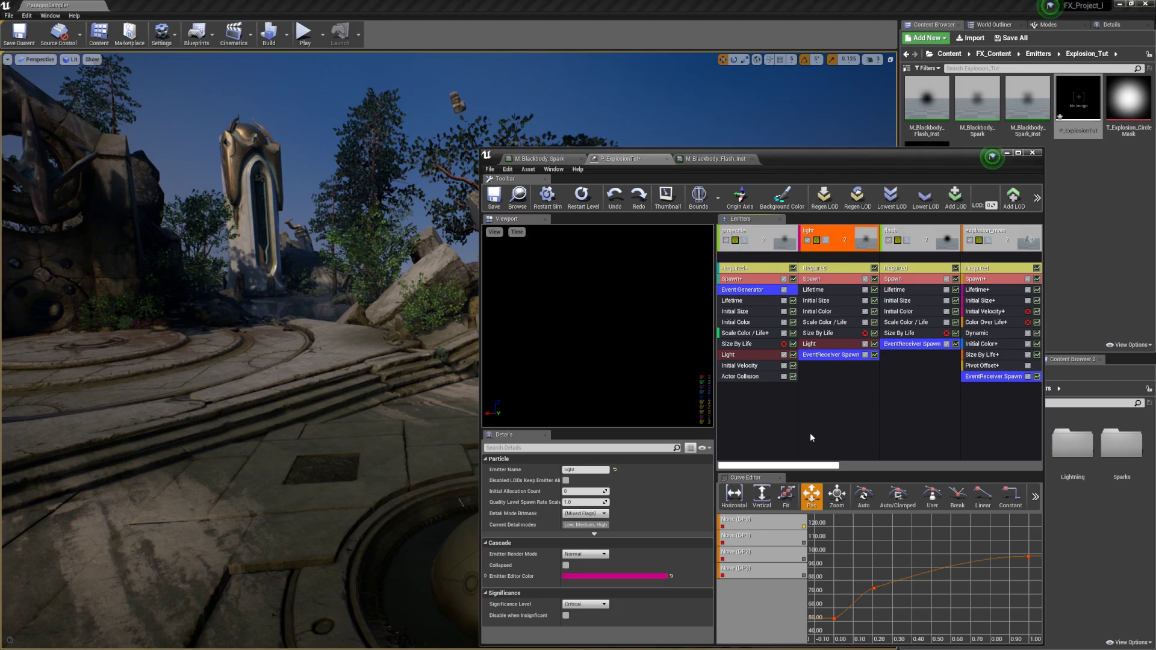
- Check the burst list settings in the projectile emitter's Spawn module
click(745, 280)
scroll(616, 537, down, 2)
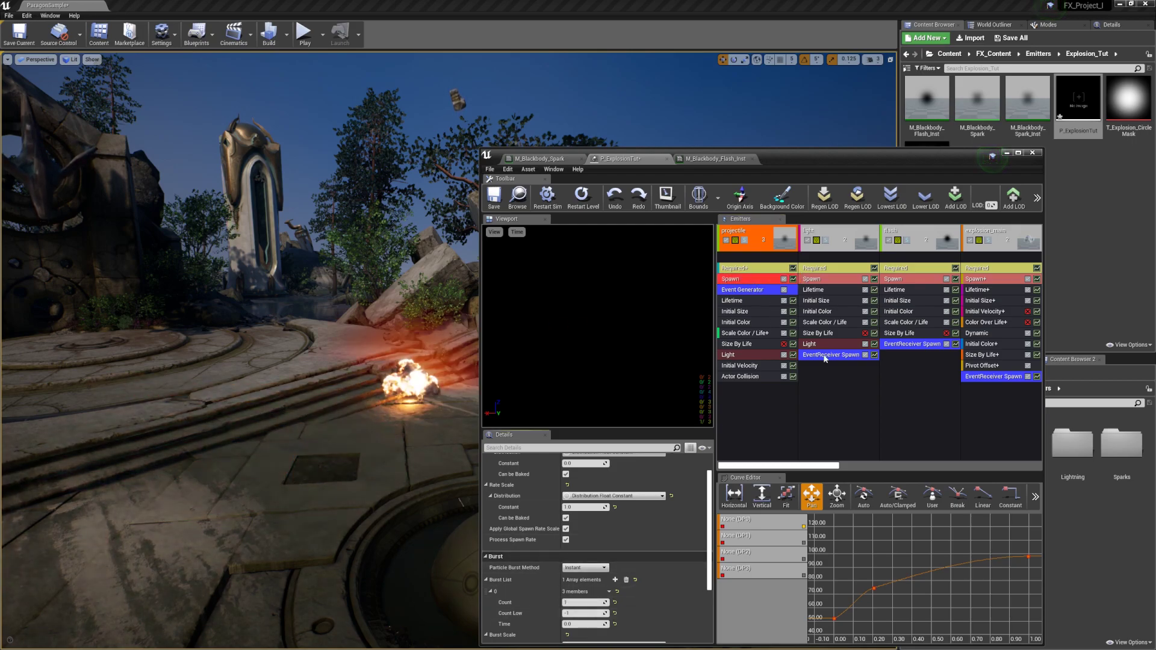
click(780, 389)
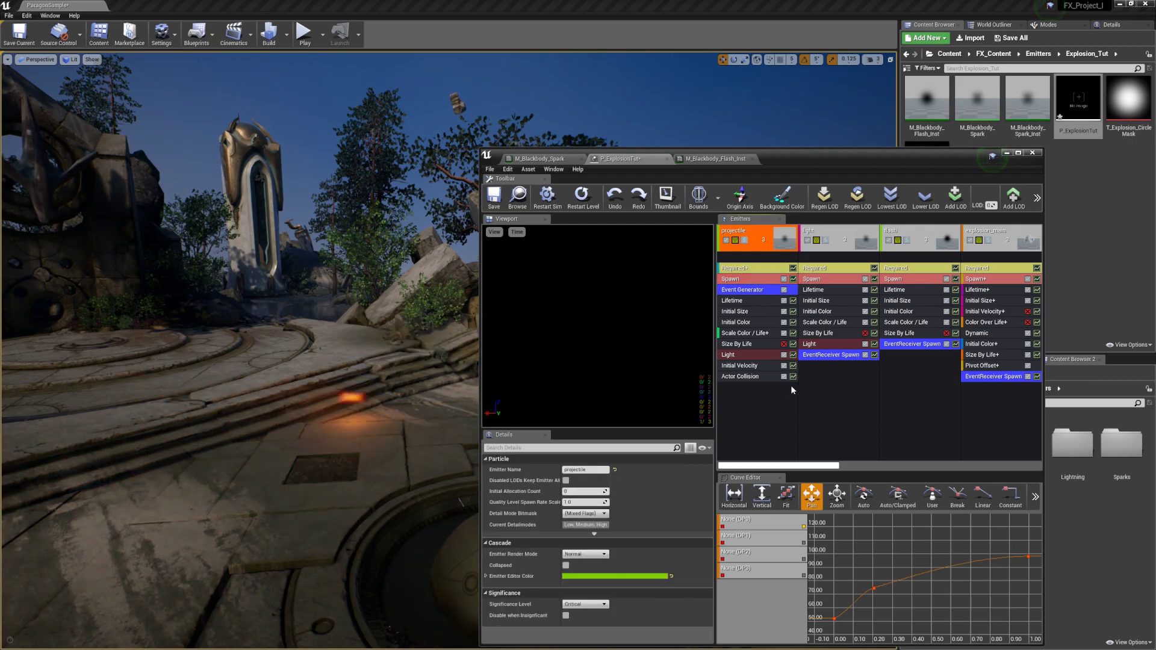
- Preview the projectile's impact and explosion in the level from different camera angles
right_drag(385, 337, 289, 374)
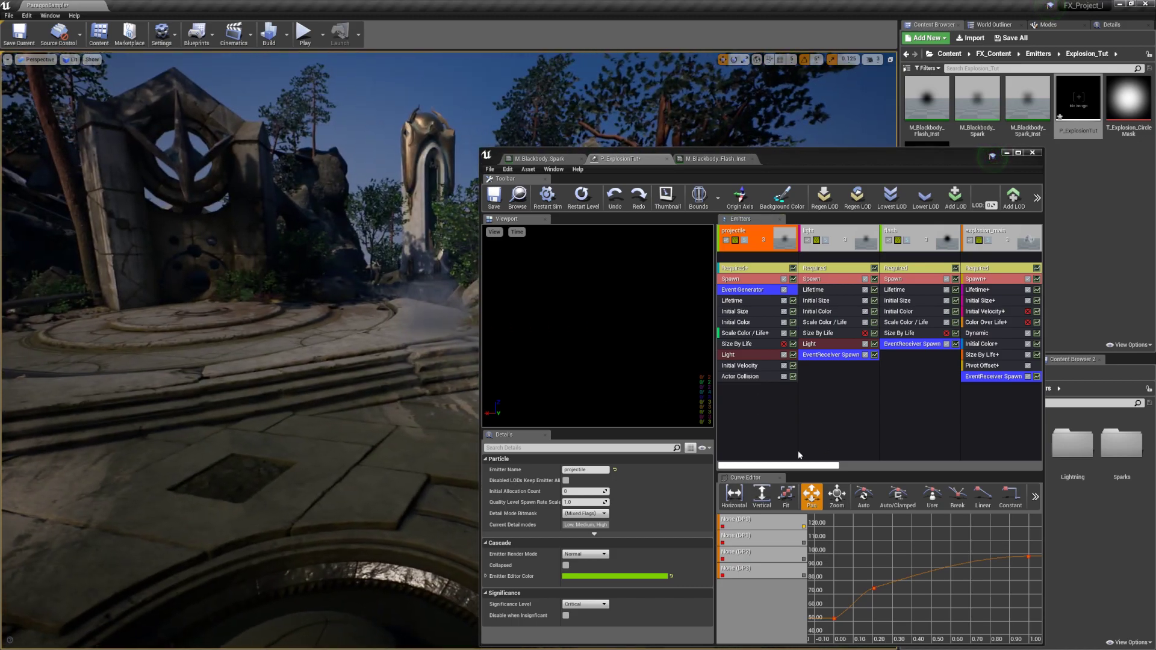
click(805, 415)
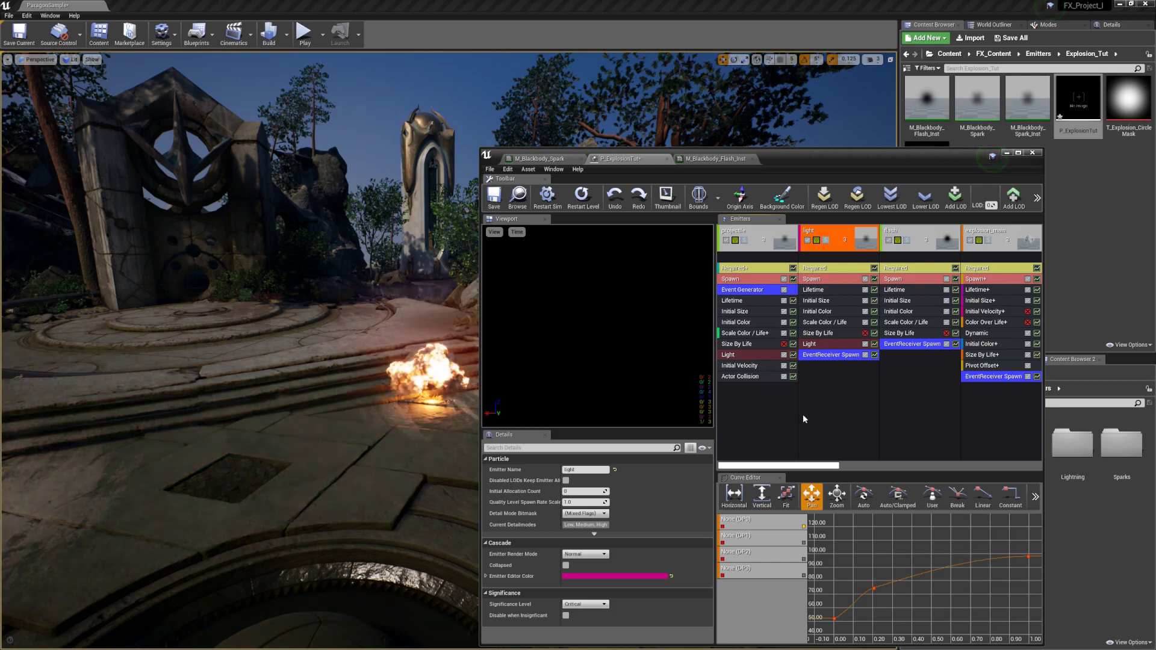
right_drag(385, 362, 316, 340)
click(749, 417)
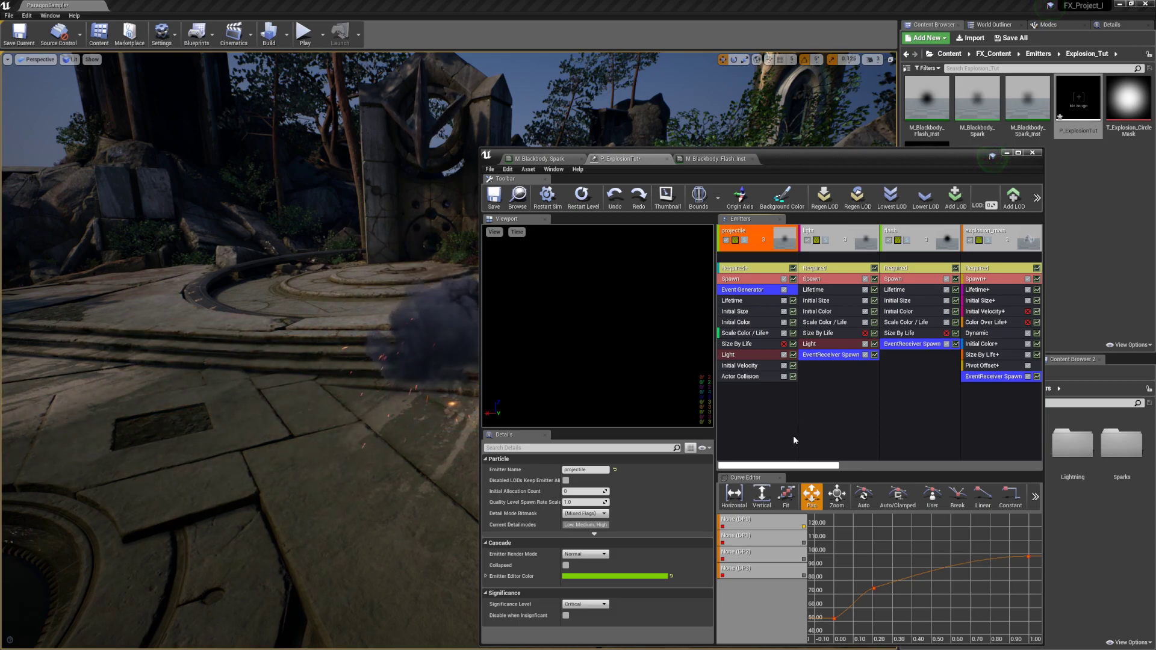
- Check the projectile emitter's Initial Color settings and preview the projectile again
drag(795, 465, 750, 457)
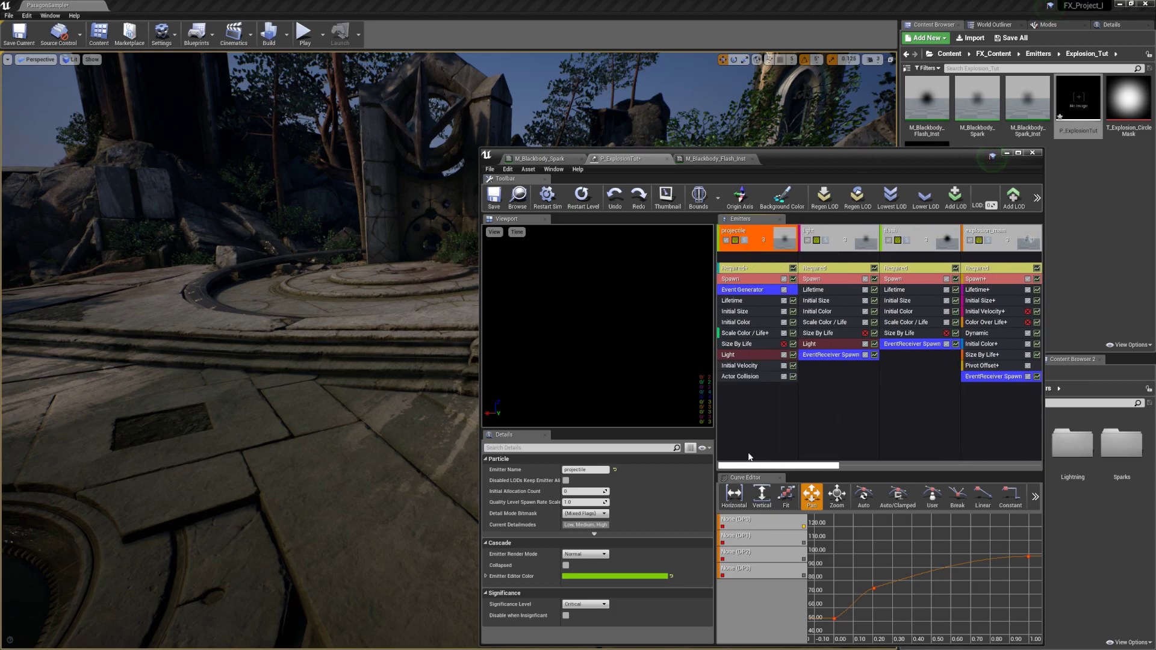
click(741, 322)
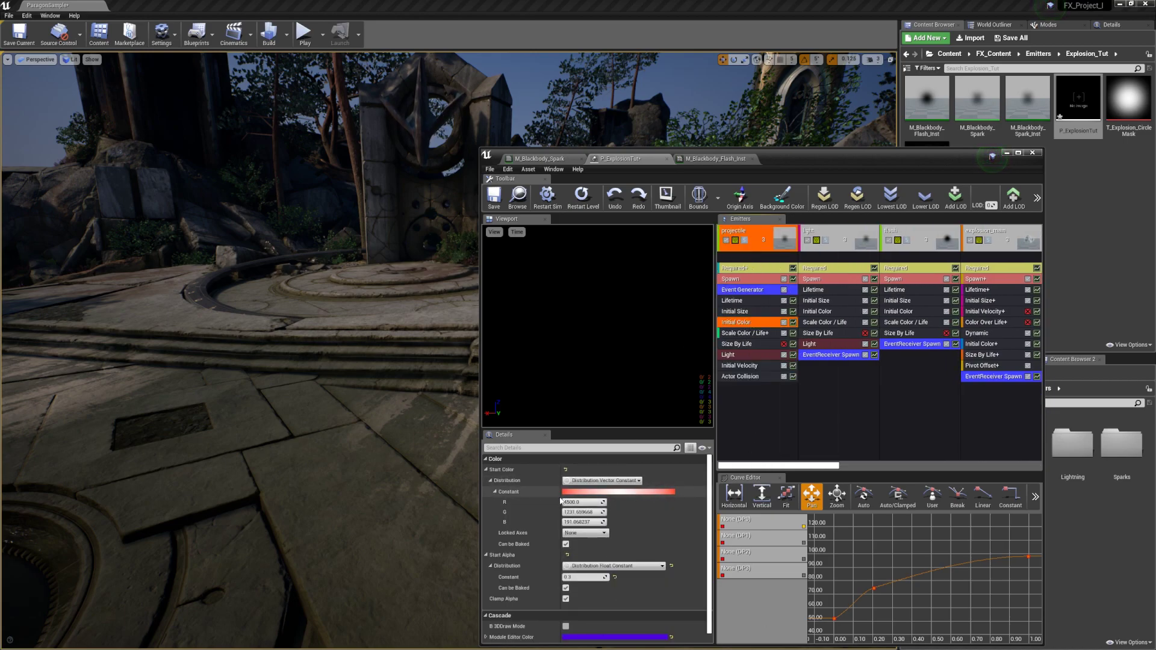
click(800, 420)
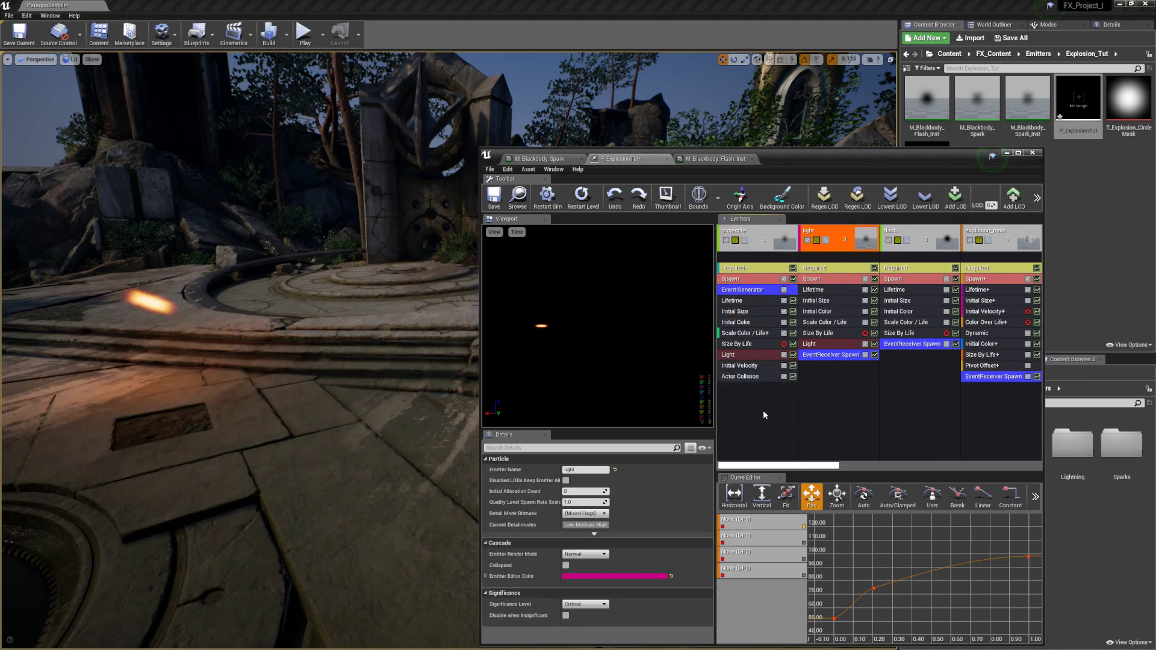
- Shift the projectile emitter's Initial Color slightly towards orange and set its color value to 2355
click(740, 323)
click(579, 492)
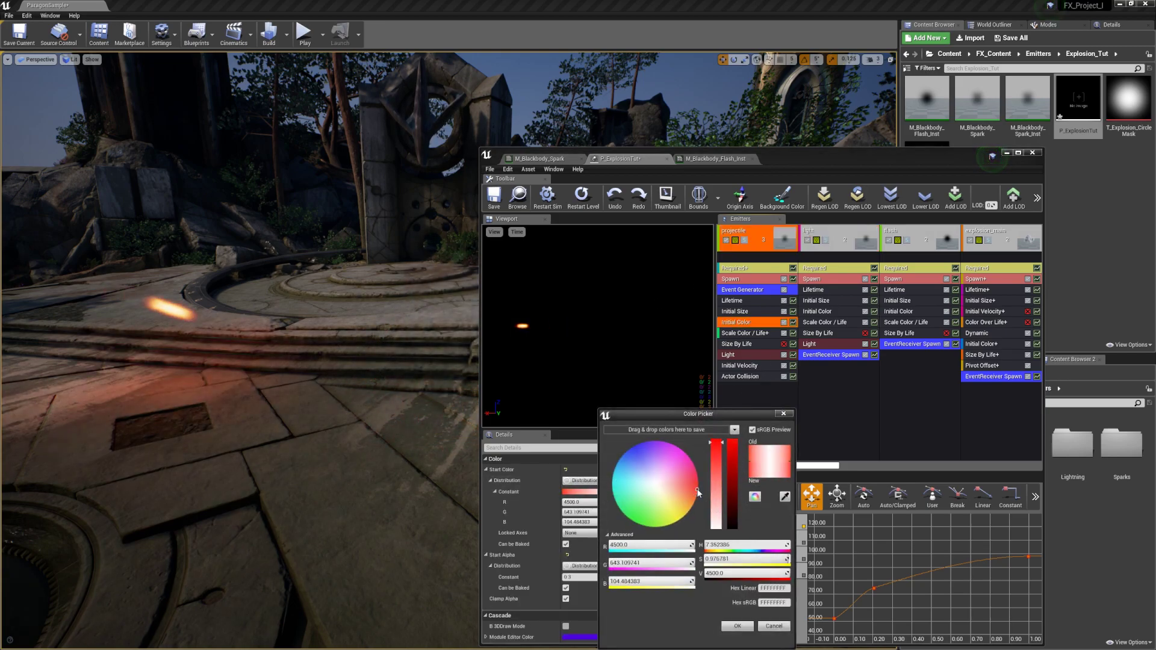
drag(734, 463, 734, 429)
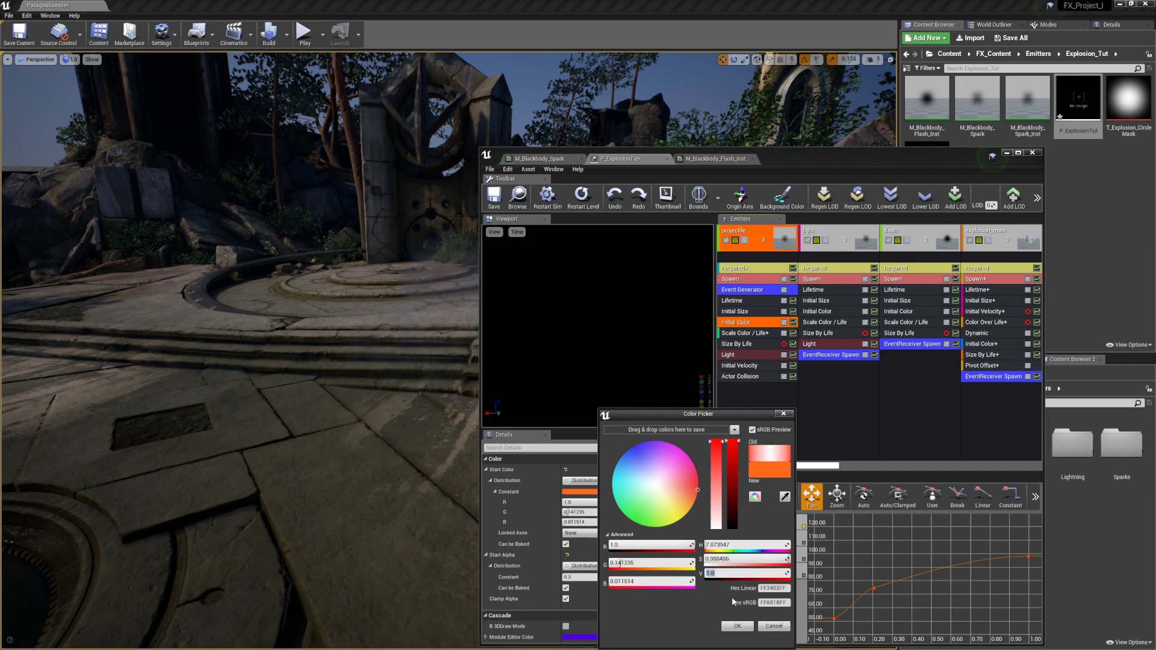
click(739, 627)
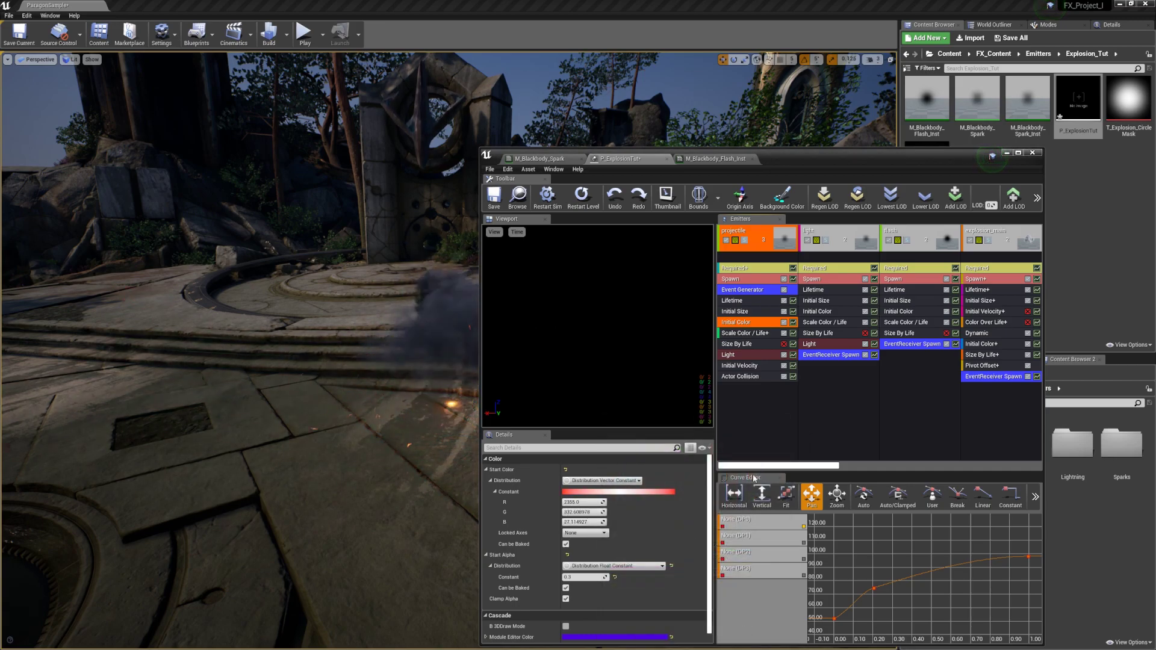
click(746, 424)
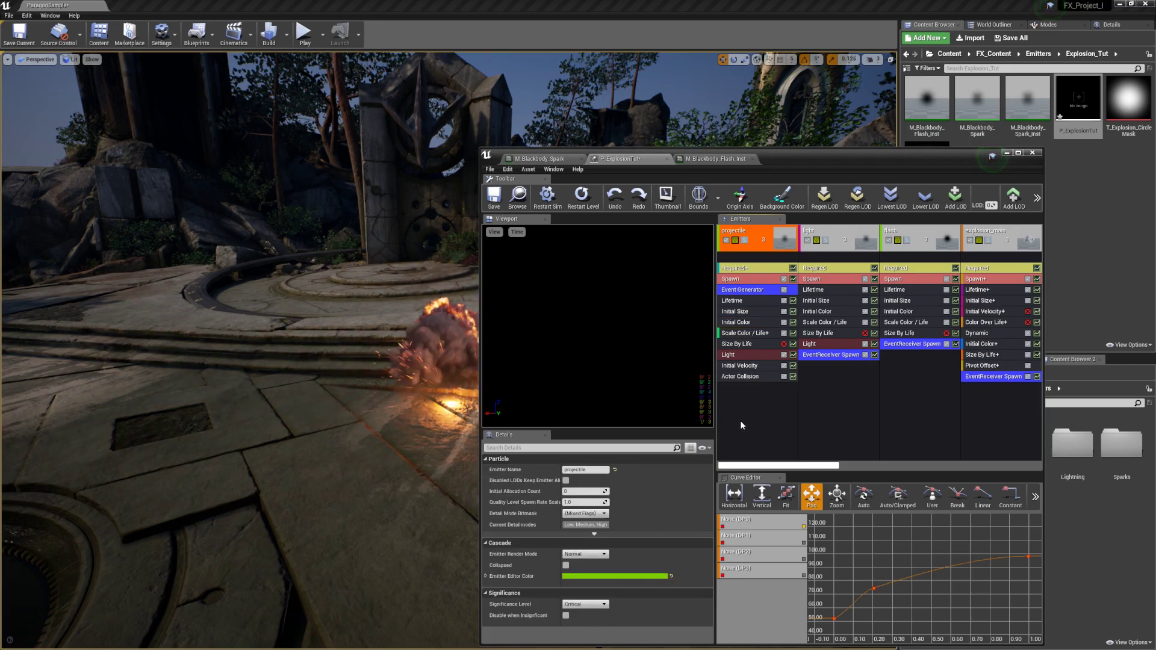
- Lengthen the projectile's Initial Size by setting its Y maximum to 255 and its Y minimum to 155
click(747, 312)
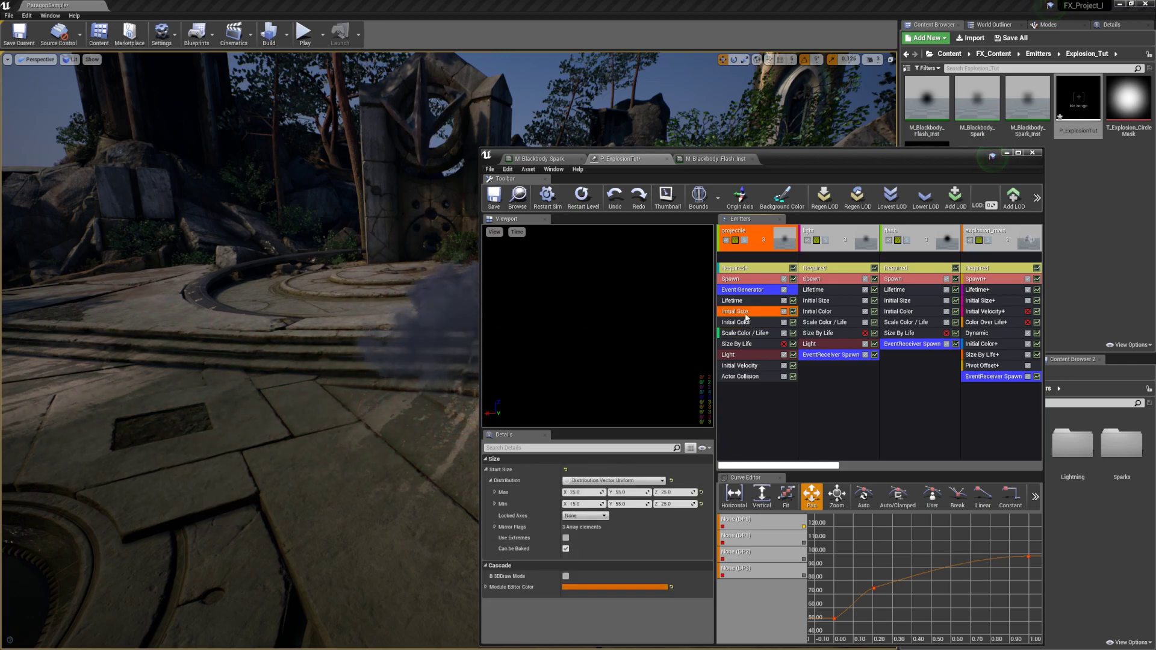
text(255)
click(632, 504)
text(15)
click(739, 424)
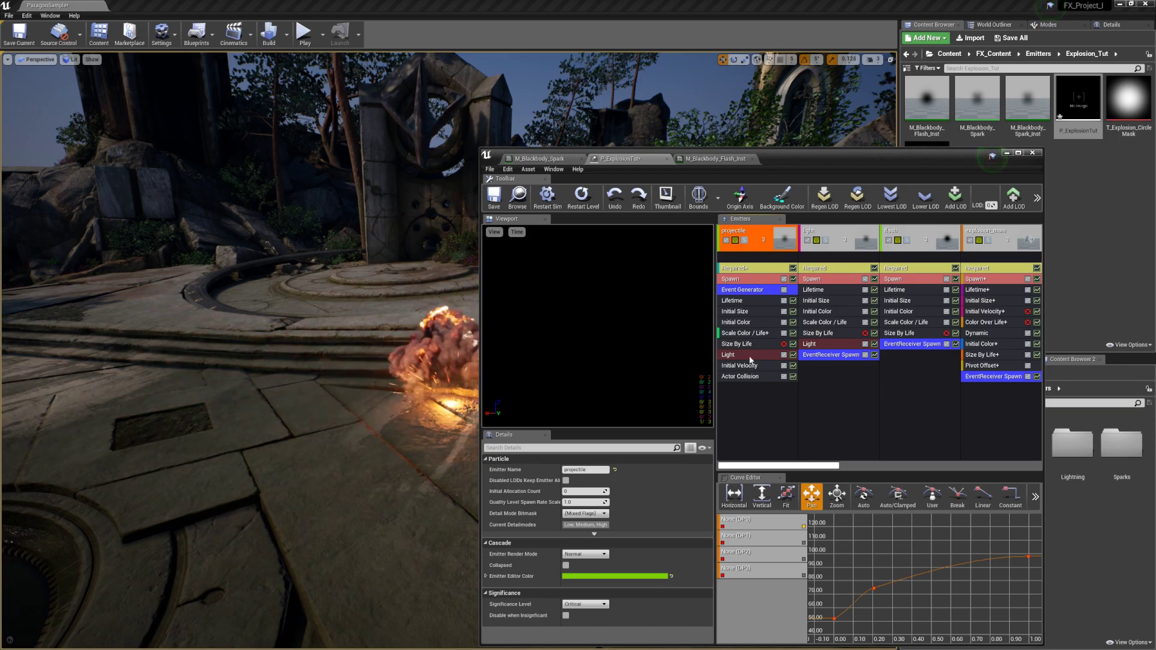
- Set the projectile's start alpha constant to 1 and its Initial Color value to 4555
click(737, 323)
click(589, 577)
text(1)
key(Return)
click(586, 492)
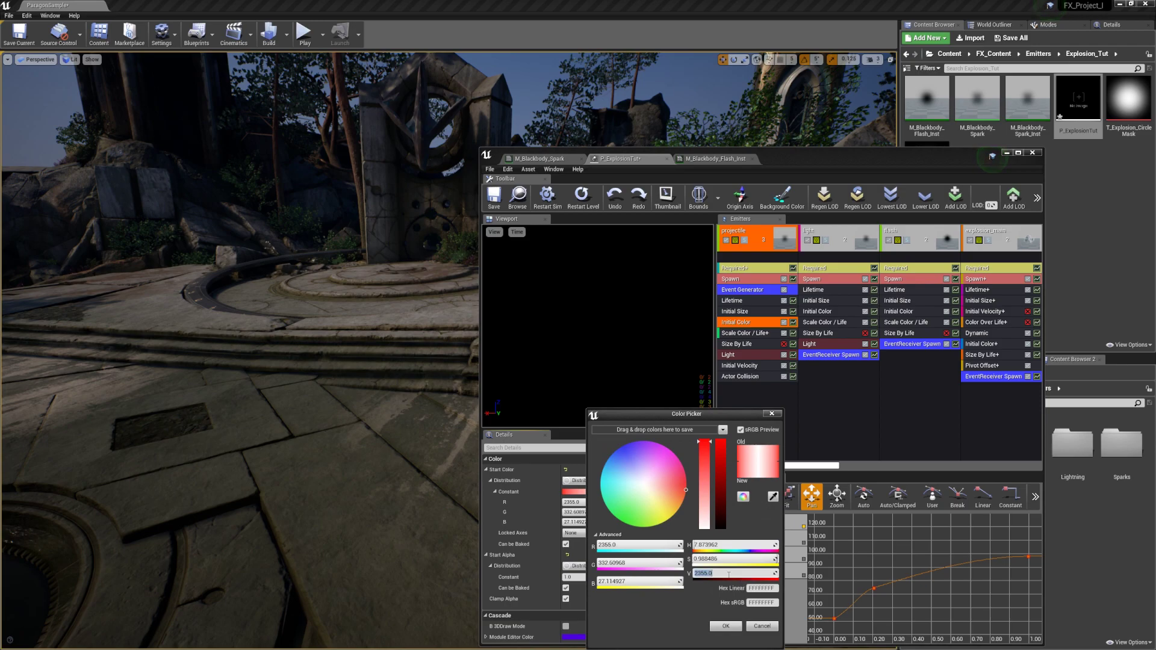
text(4555)
click(726, 626)
- Set the projectile's Initial Color value to 3555
click(647, 492)
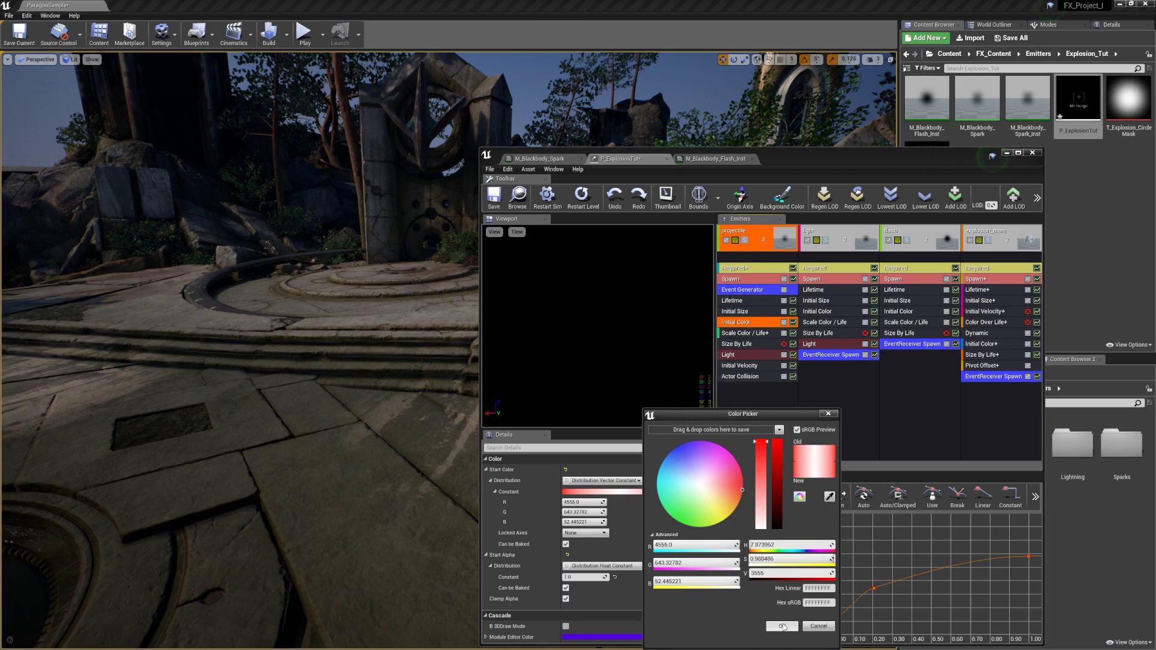
click(782, 626)
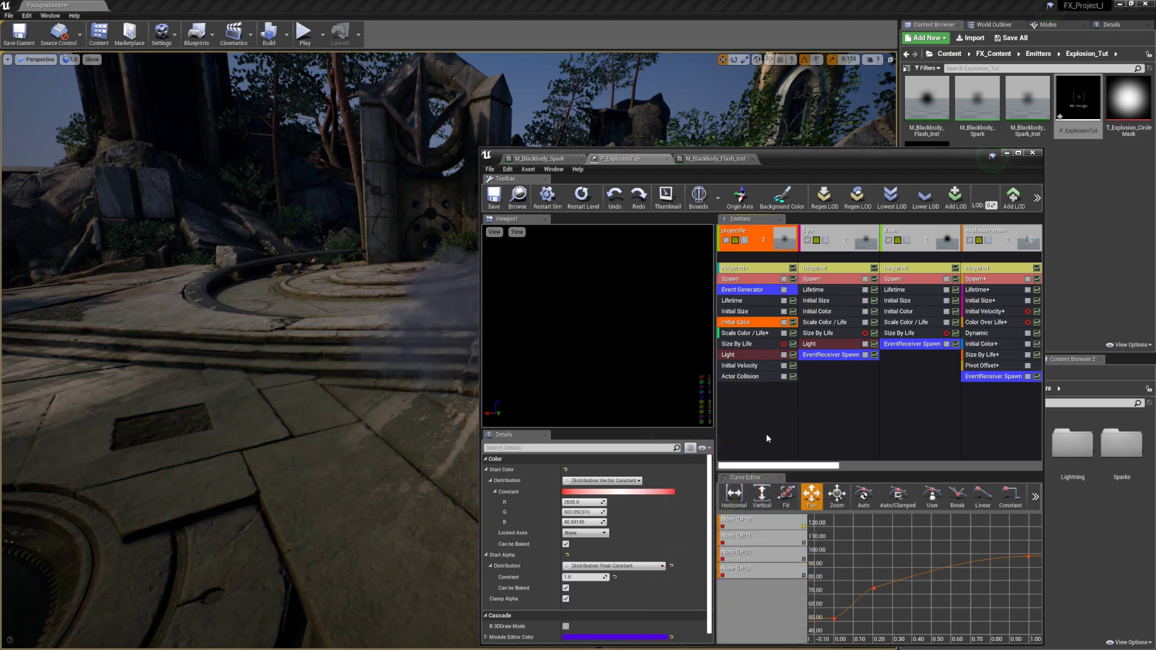
click(763, 428)
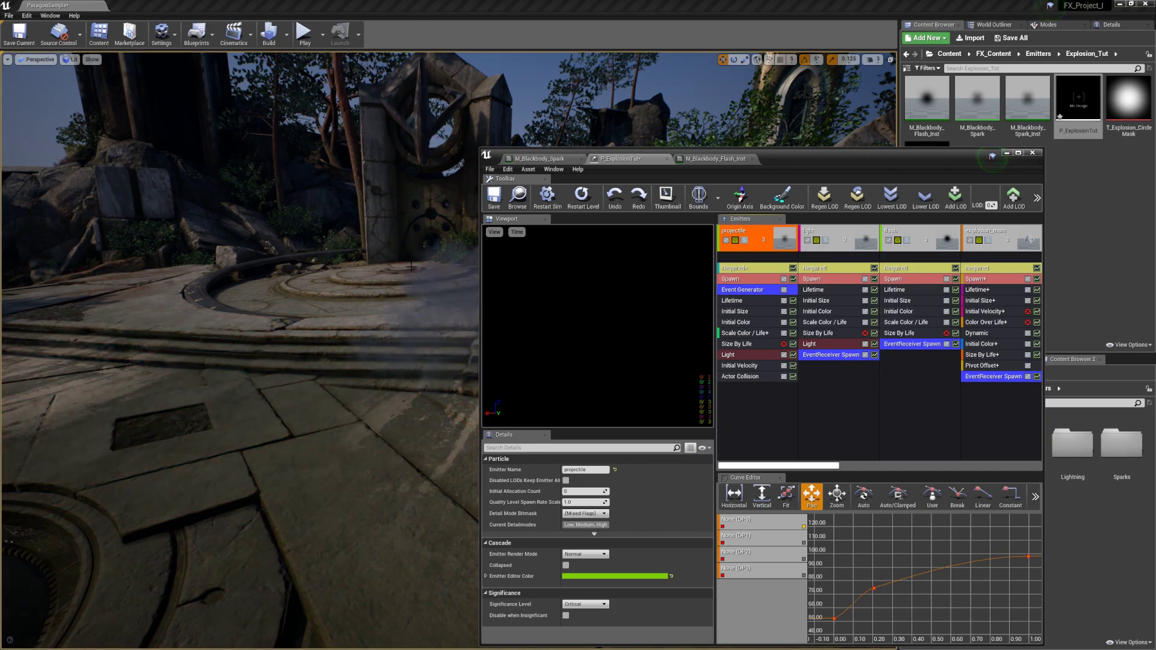
- Open the constant X value of the projectile's Initial Velocity module for editing
click(752, 366)
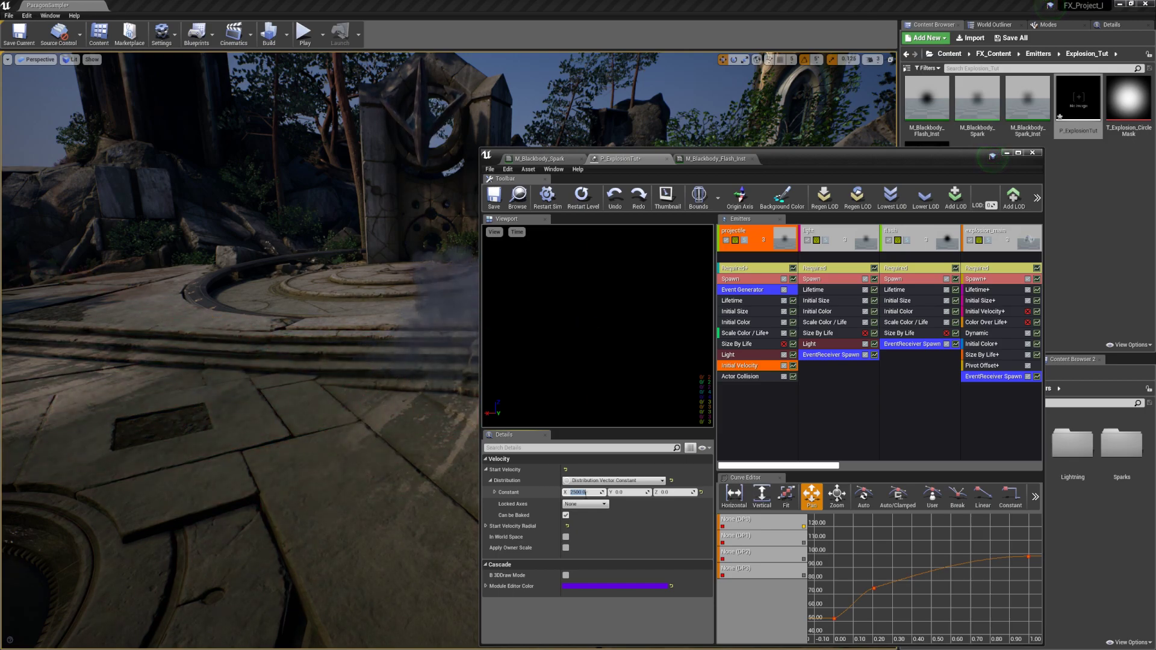
click(582, 493)
click(814, 406)
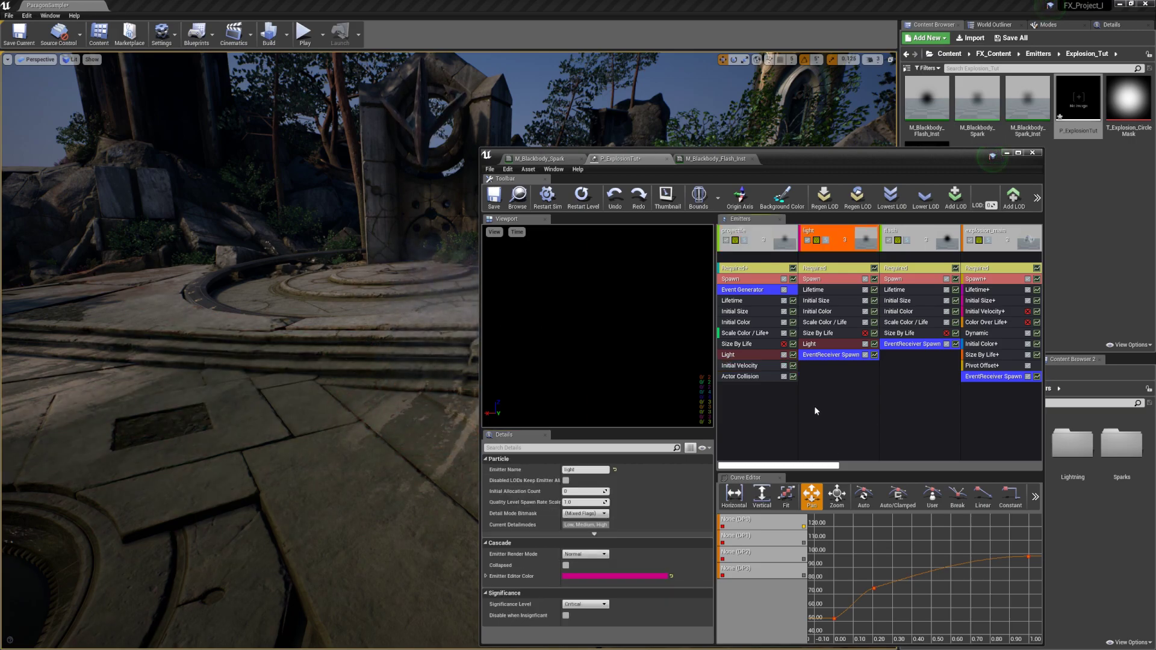
- Rotate the explosion emitter actor in the level by -90 degrees and preview the projectile in game view
right_drag(386, 386, 337, 415)
key(g)
right_drag(197, 415, 191, 410)
key(e)
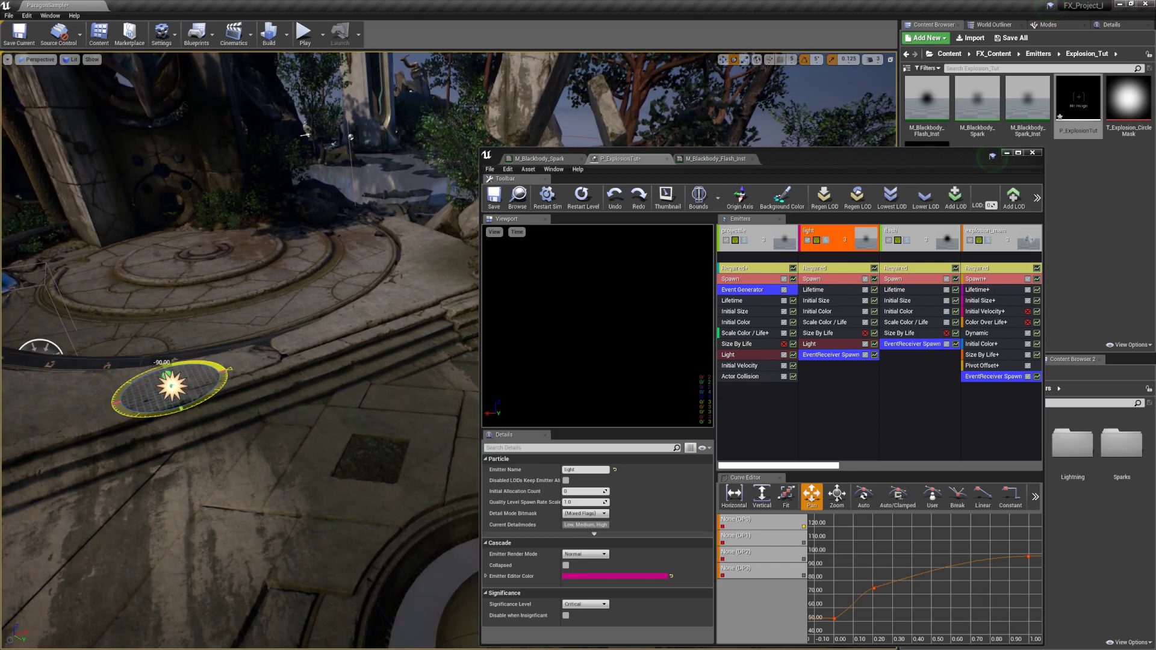
mouse_move(387, 321)
right_down()
mouse_move(364, 331)
mouse_move(377, 307)
right_up()
key(g)
click(764, 398)
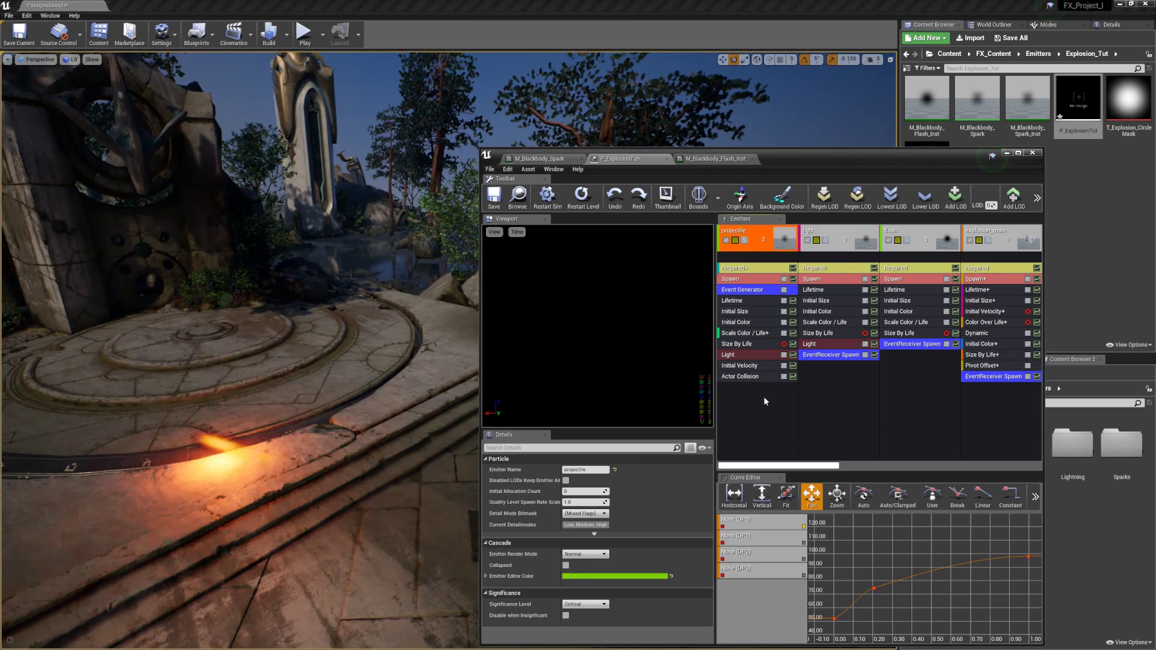
- Raise the explosion emitter actor higher above the steps and replay the effect in game view
right_drag(197, 477, 271, 452)
key(g)
key(r)
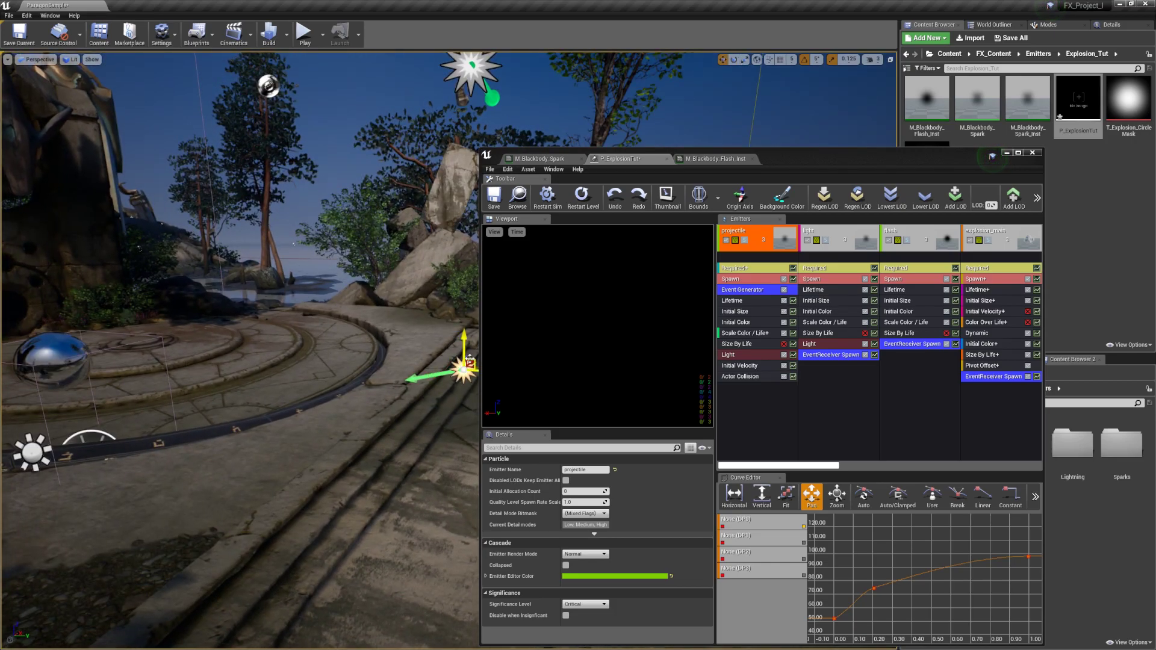
drag(469, 360, 489, 282)
key(g)
right_drag(361, 361, 363, 352)
click(731, 406)
key(space)
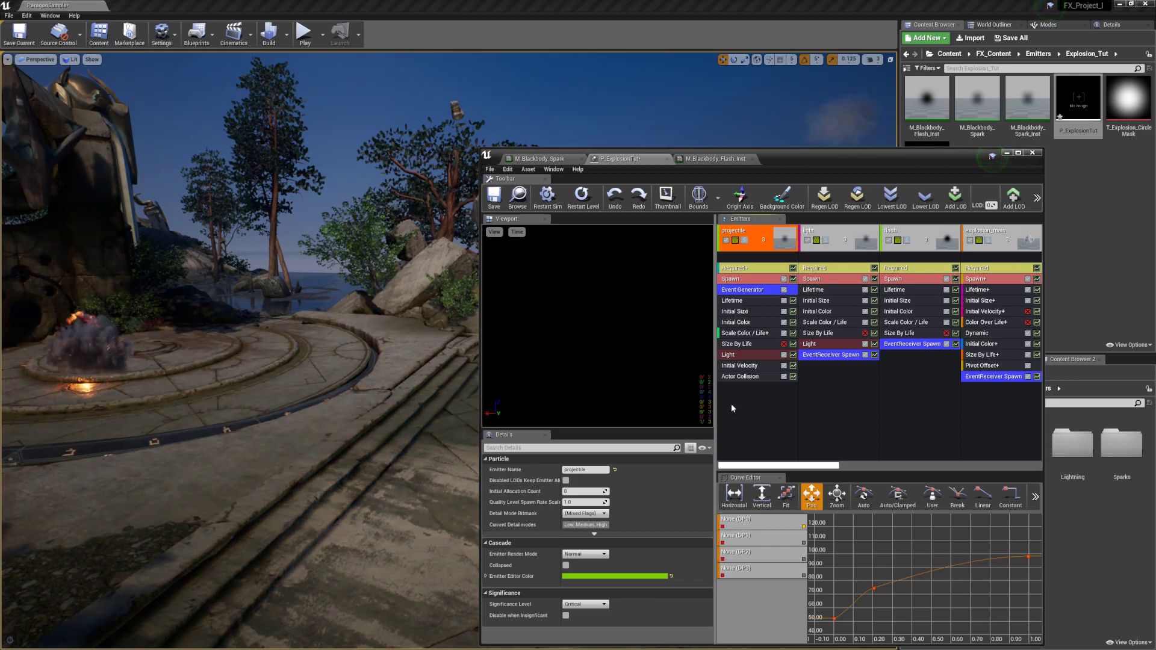
- Try a spawn rate constant of 25 on the projectile emitter and settle on 5
click(745, 280)
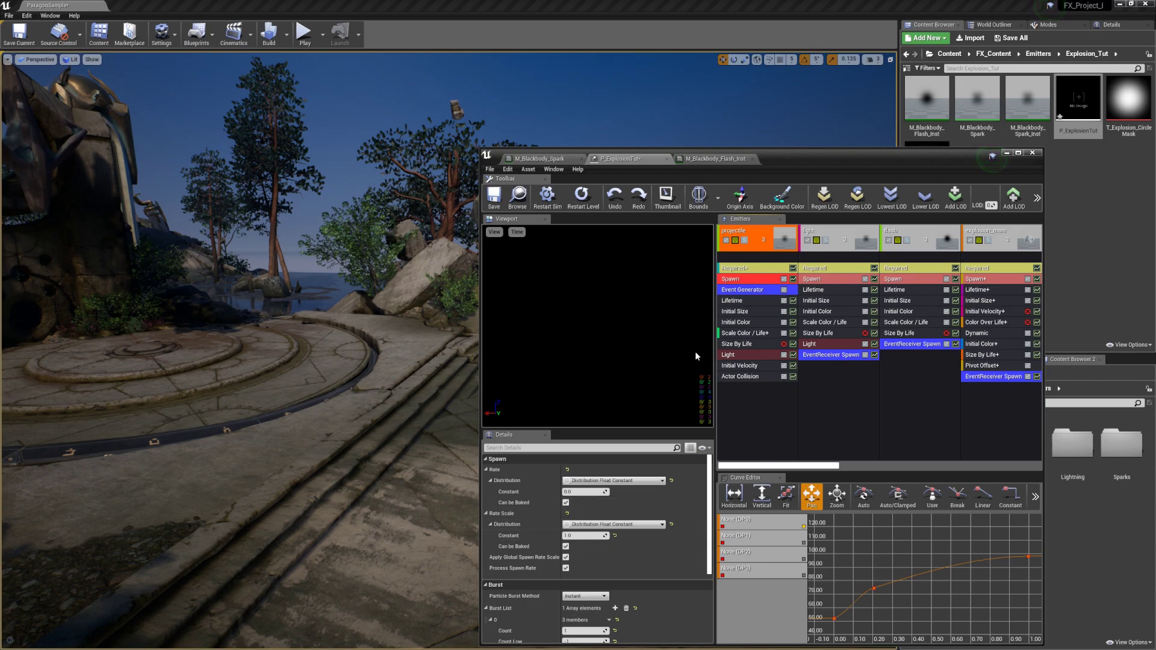
click(580, 492)
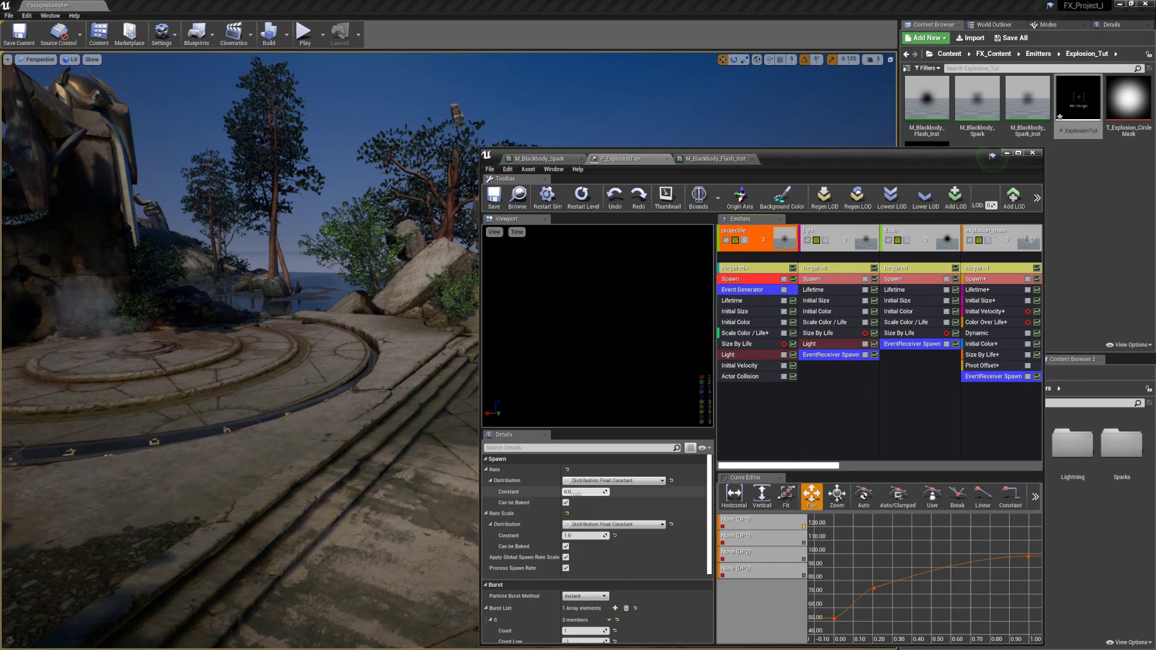
text(25)
key(Return)
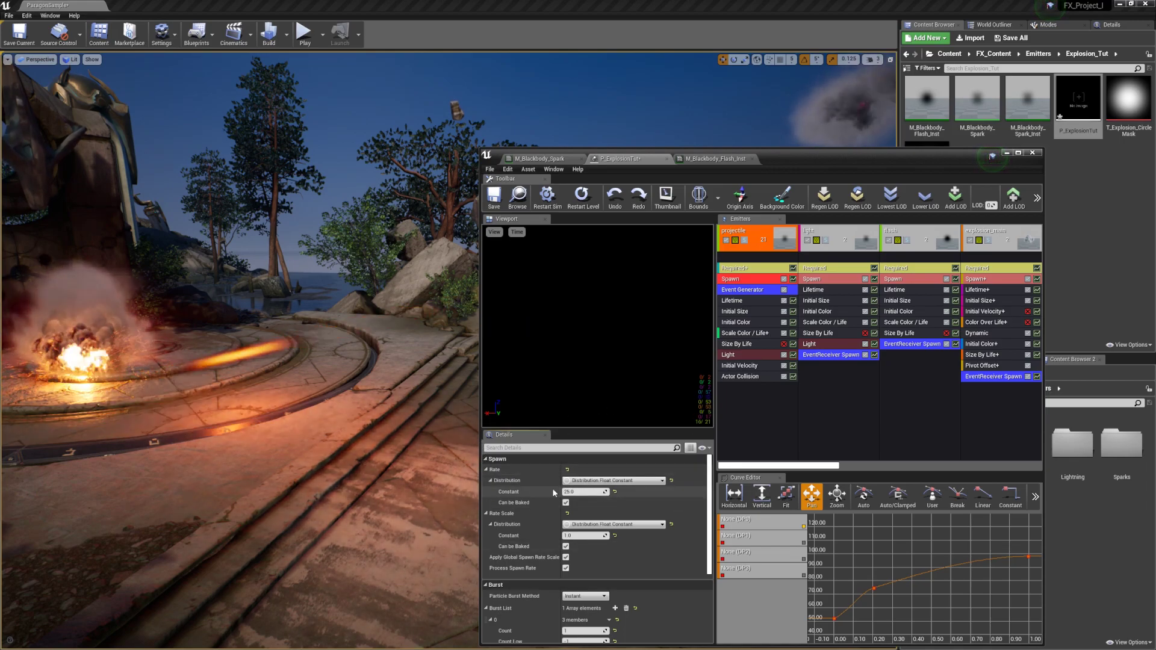
click(579, 492)
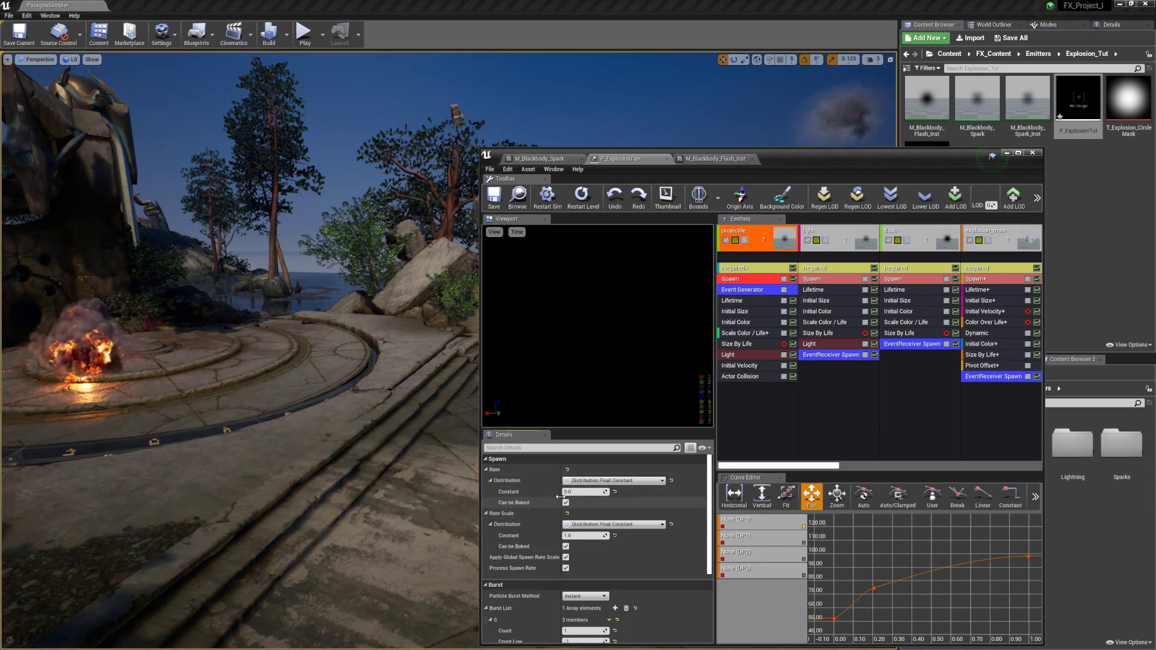
click(738, 392)
- Turn off Use Local Space in the Required modules of the explosion_dust emitter and the emitter after it
right_drag(244, 113, 386, 113)
drag(817, 466, 896, 465)
click(926, 272)
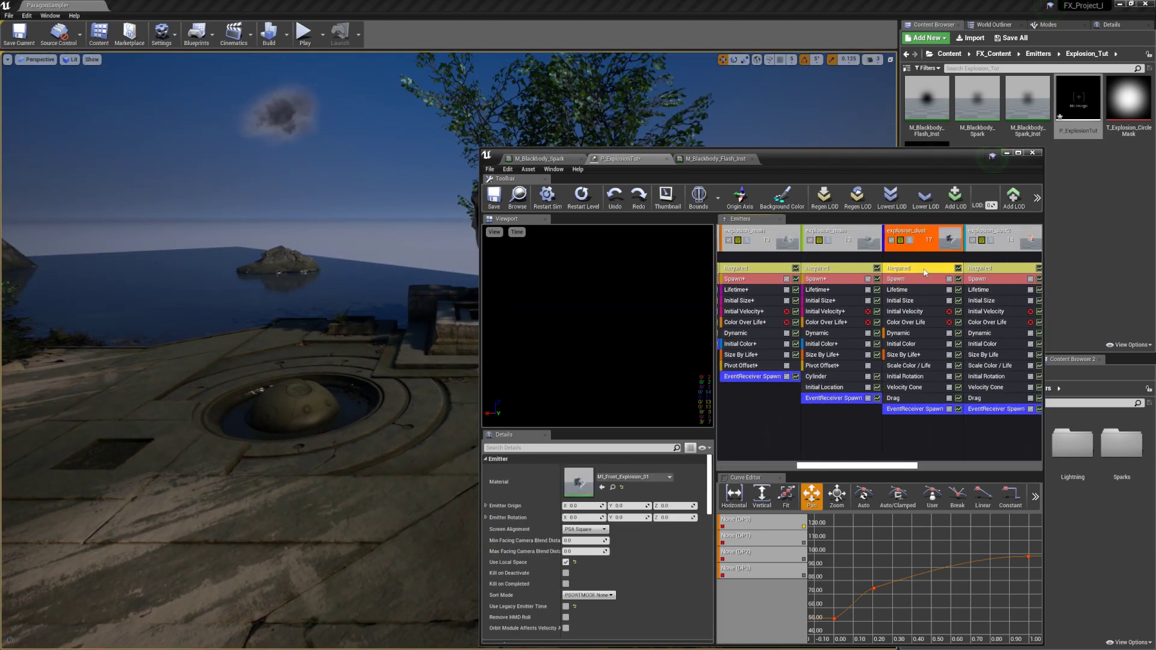
click(1017, 267)
click(566, 563)
click(566, 562)
right_drag(241, 337, 398, 331)
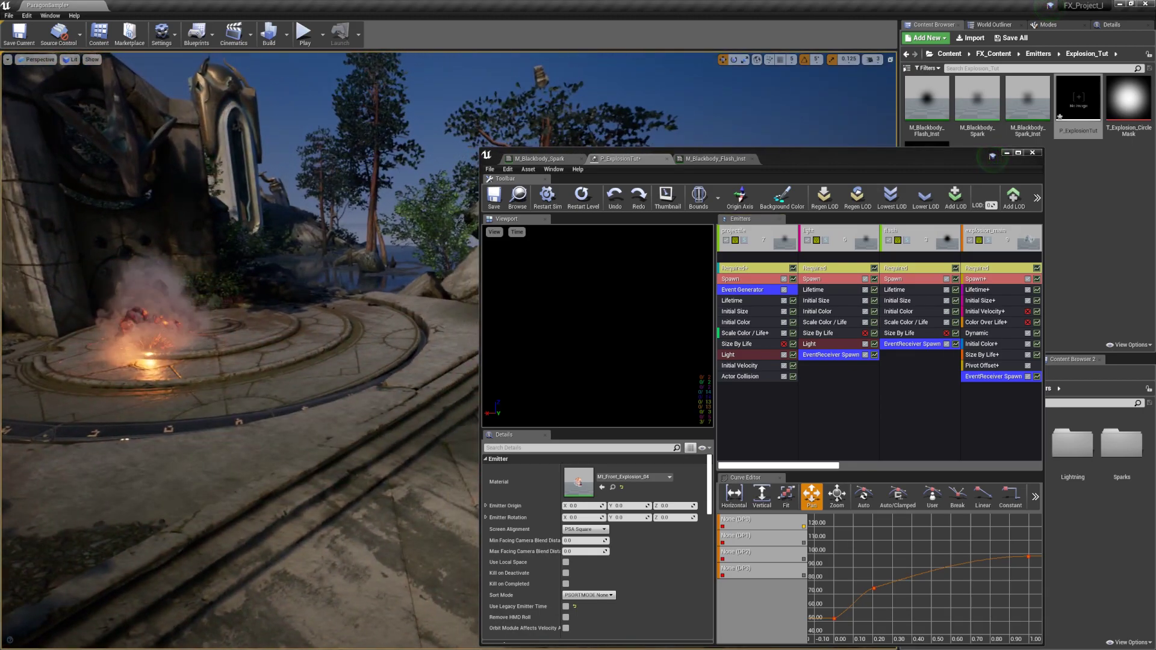
- Try adding a Velocity Cone module to the projectile emitter, and remove it
click(744, 395)
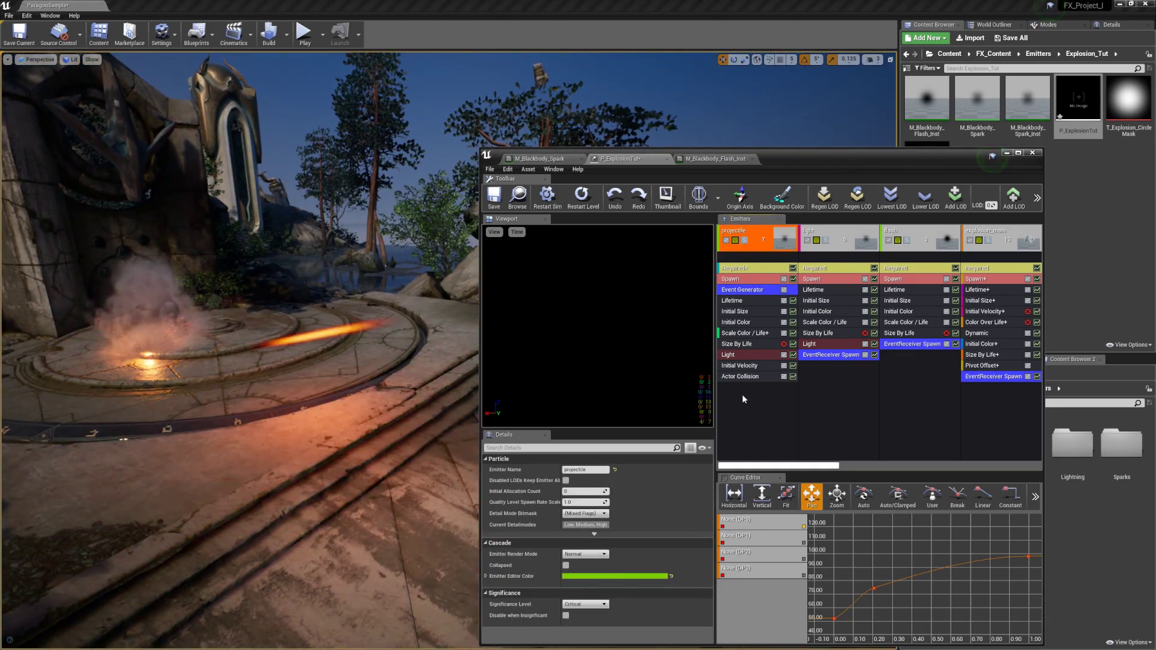
right_click(742, 394)
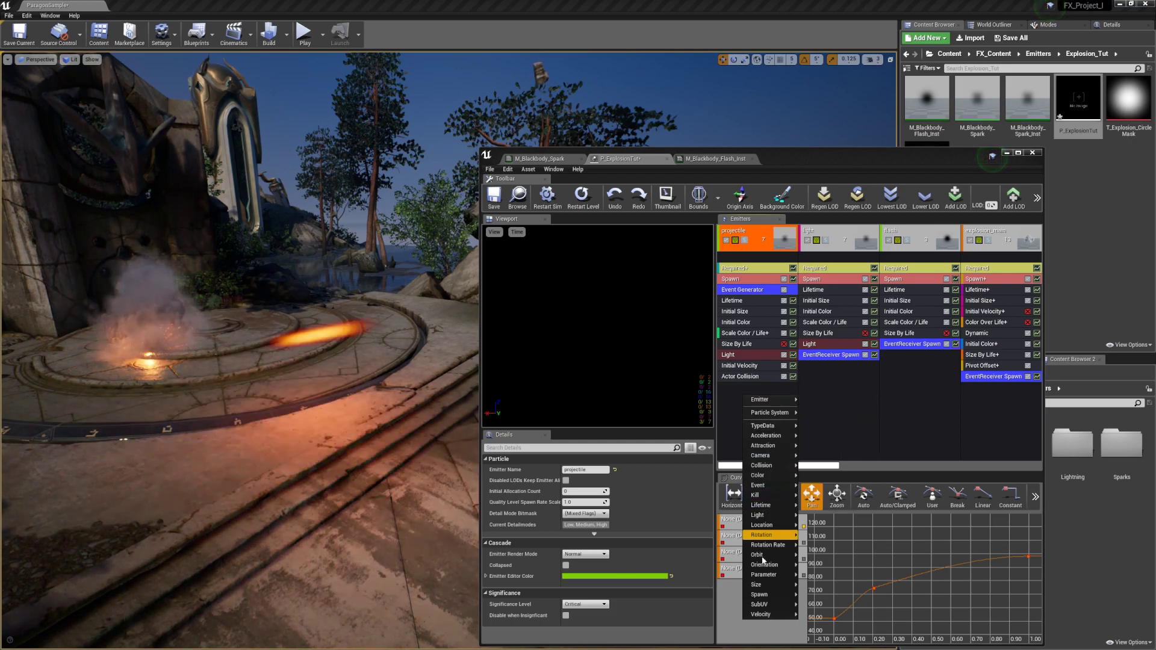
mouse_move(764, 614)
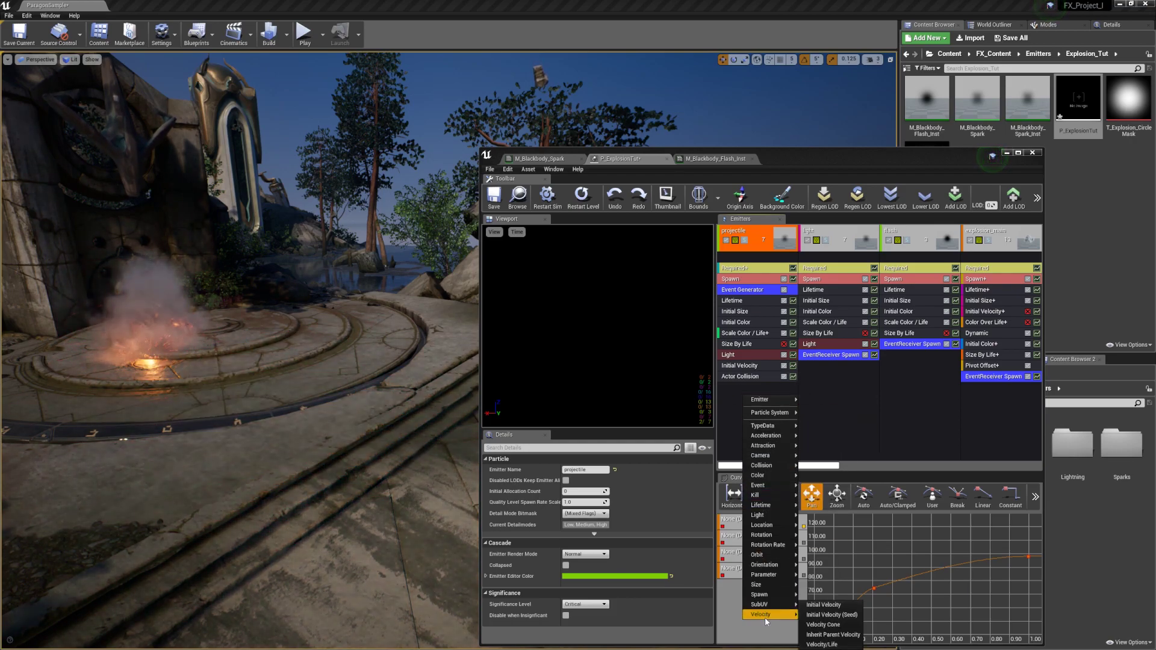
click(821, 626)
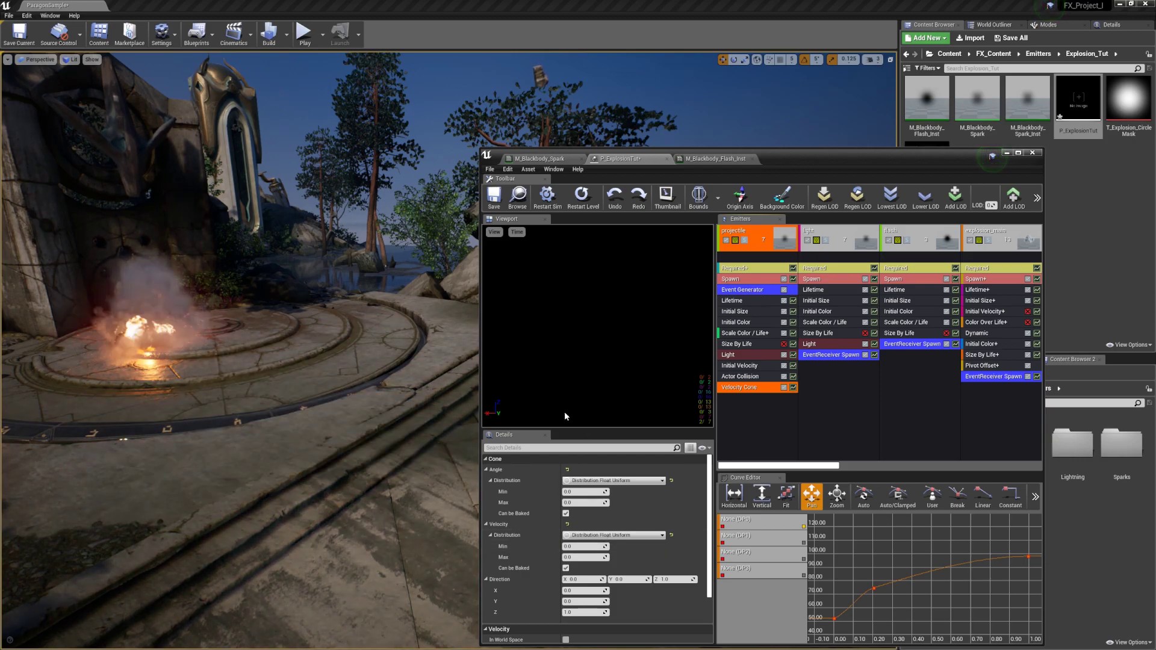
click(744, 386)
key(Delete)
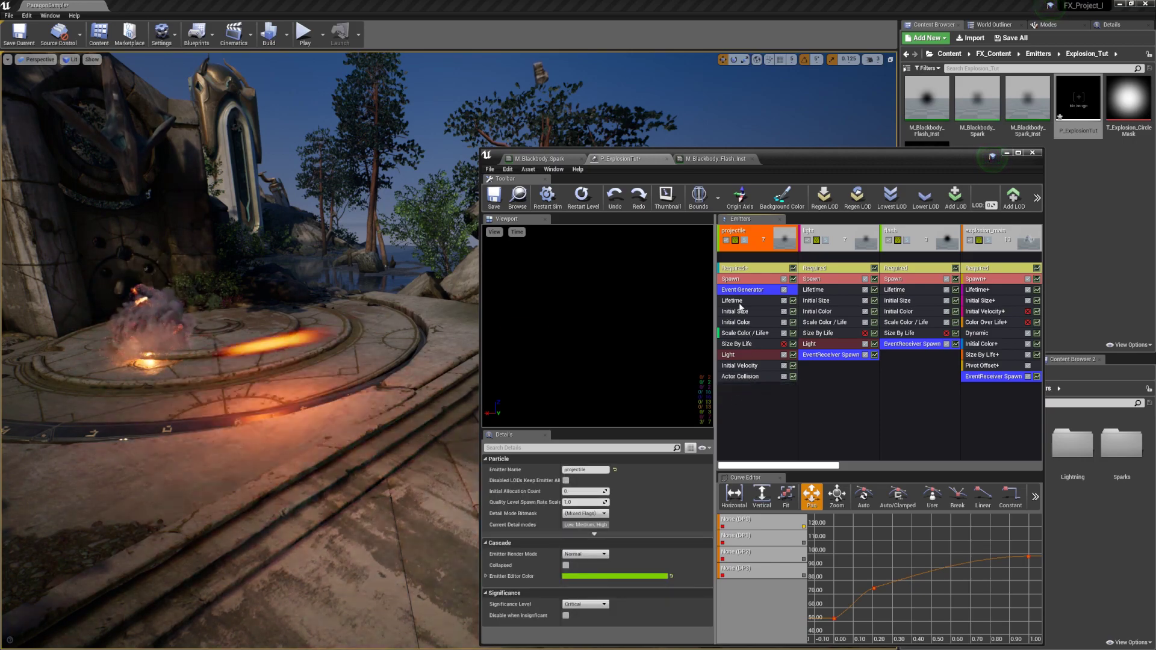
- Switch the projectile's Initial Velocity start velocity to a Distribution Vector Uniform
click(740, 312)
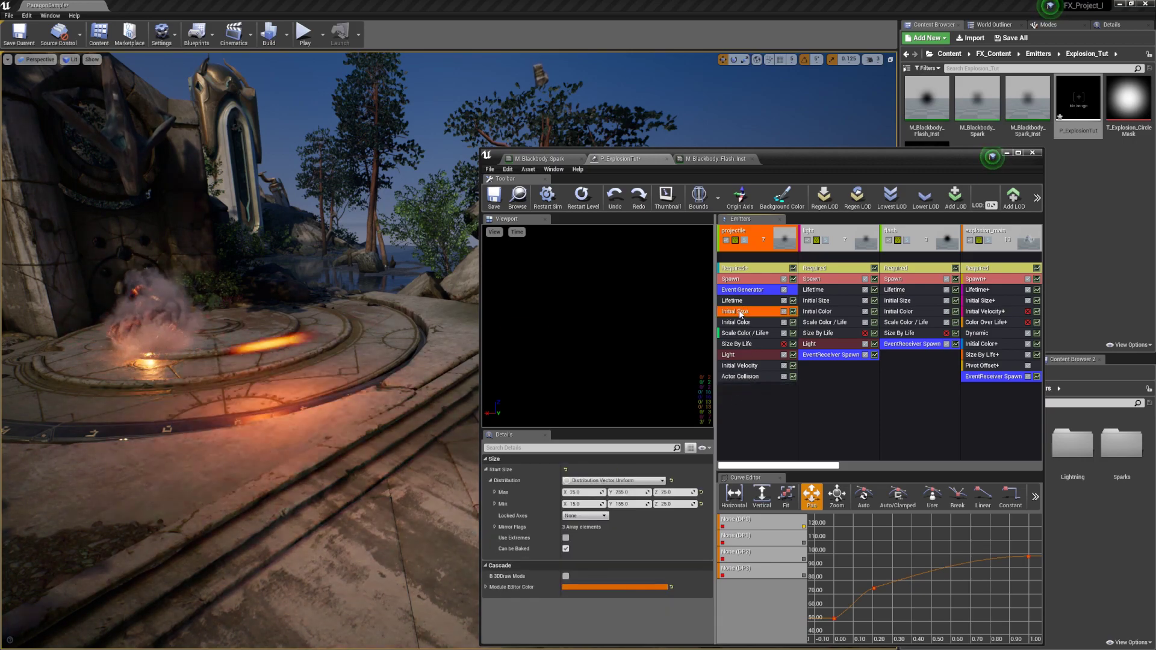
click(749, 366)
click(653, 486)
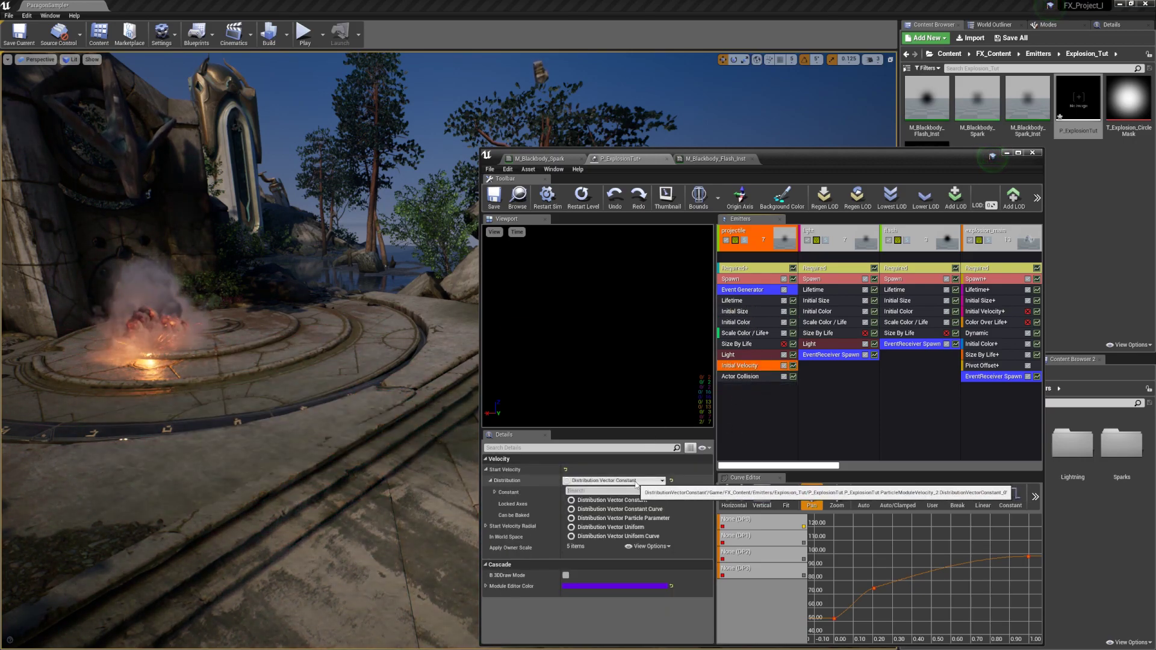
click(581, 530)
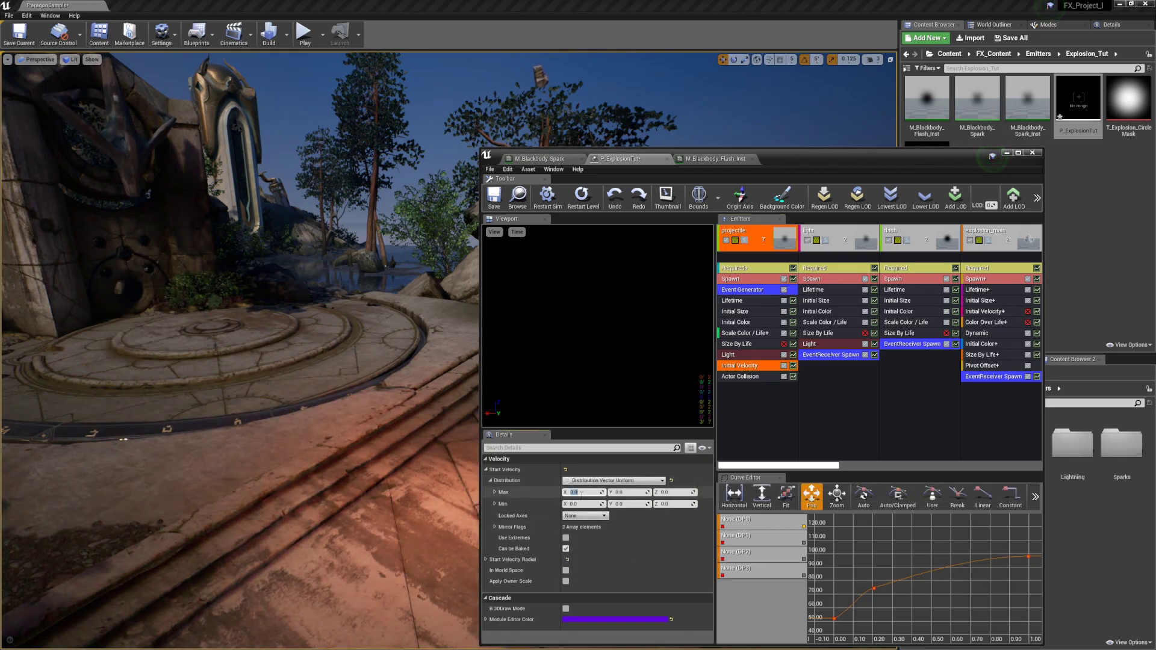
- Set the projectile's start velocity X to 10000 for both maximum and minimum, with Y and Z ranging from -1000 to 1000
text(100)
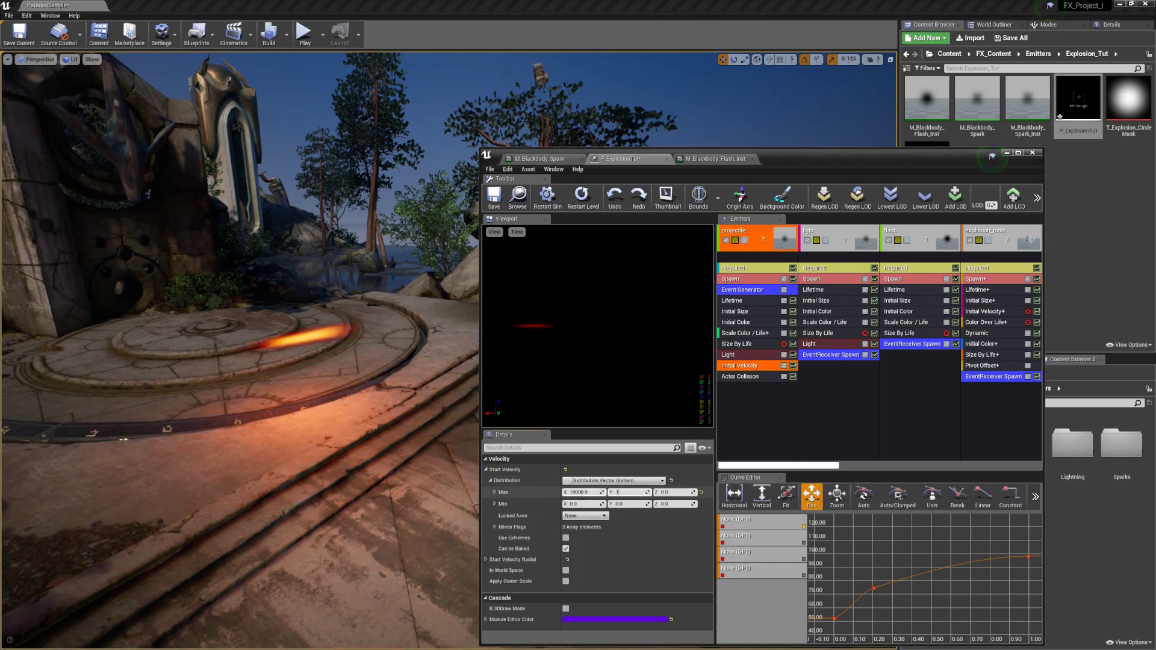
key(Tab)
key(Tab)
text(1-000)
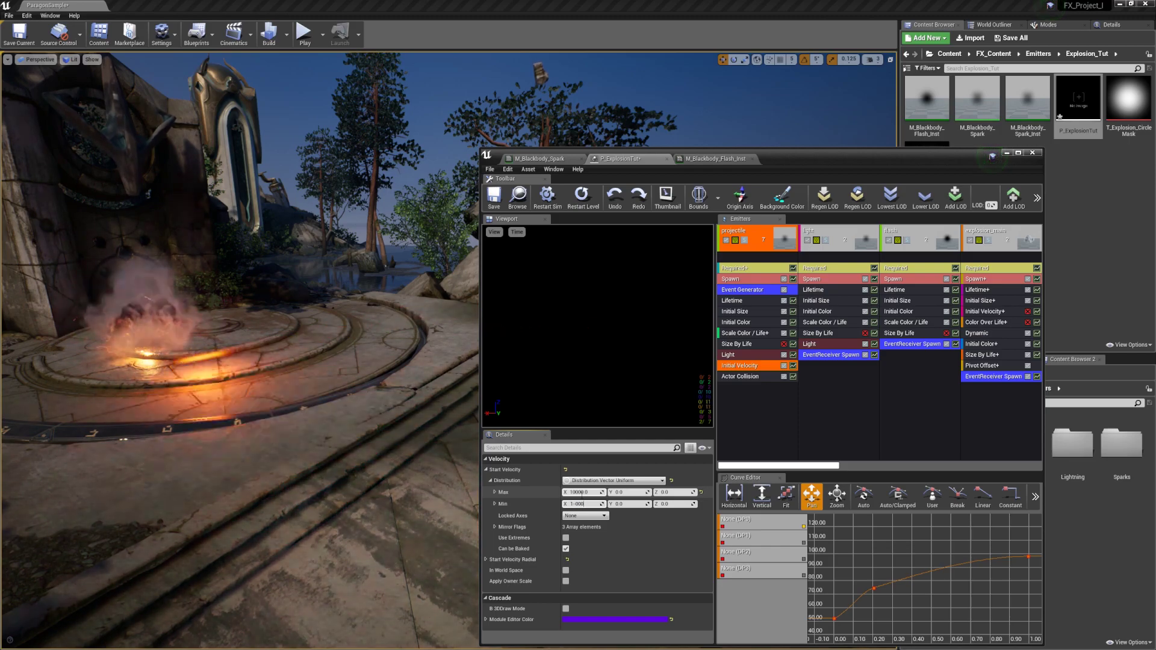
key(BackSpace)
key(BackSpace)
text(0)
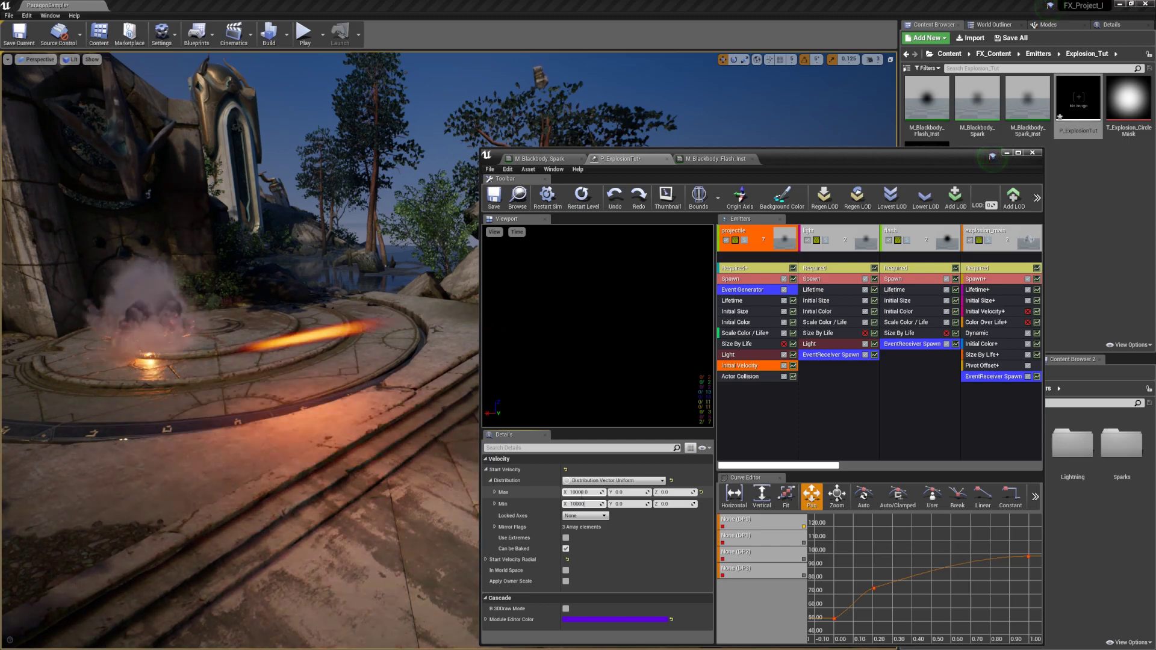
key(Return)
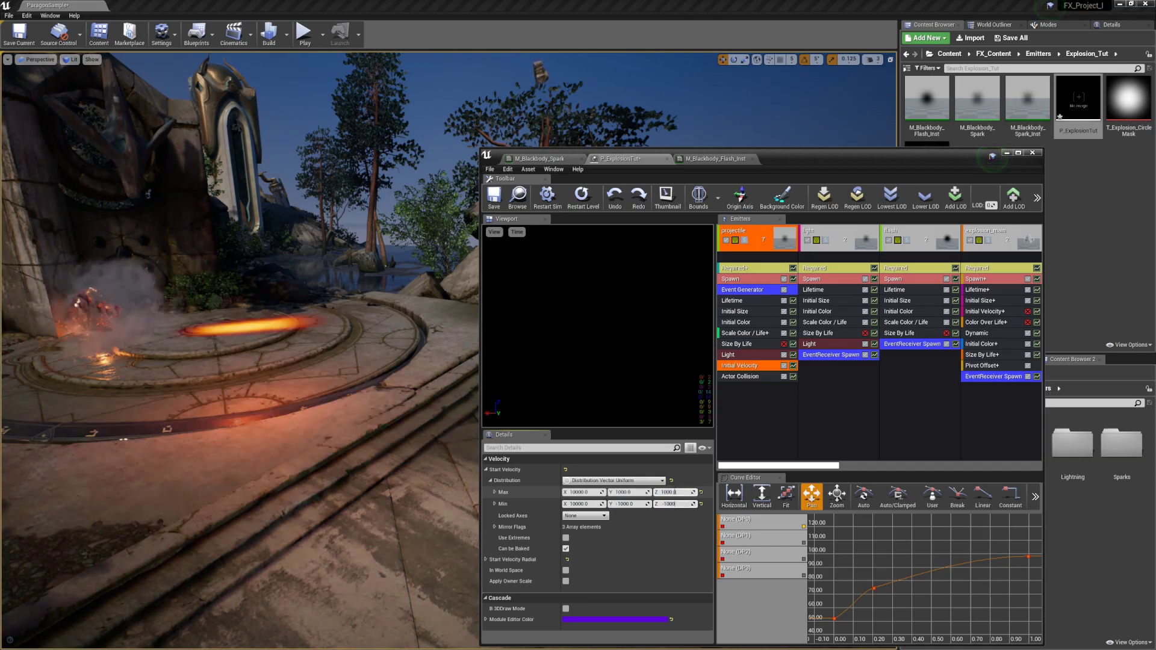
- Move the explosion emitter actor farther back from the circular stone platform
right_drag(47, 368, 14, 370)
right_drag(259, 260, 187, 262)
key(g)
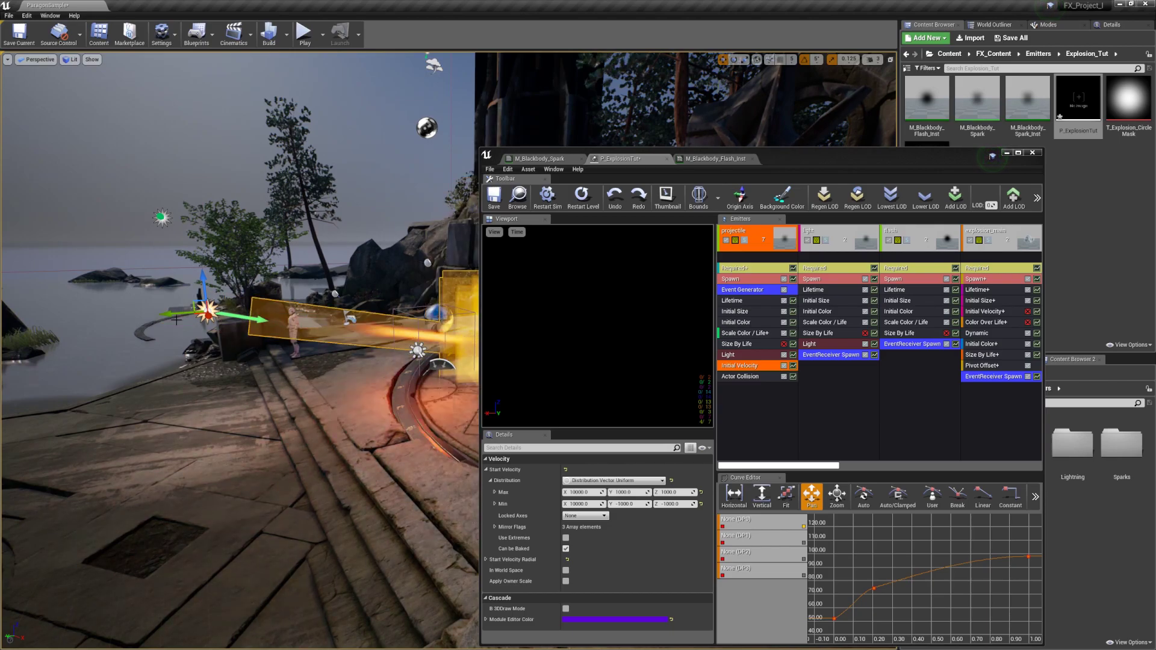
drag(194, 301, 58, 271)
- Preview the scattered projectiles and their impact explosions on the platform in game view from several angles
right_drag(151, 339, 310, 380)
key(g)
key(g)
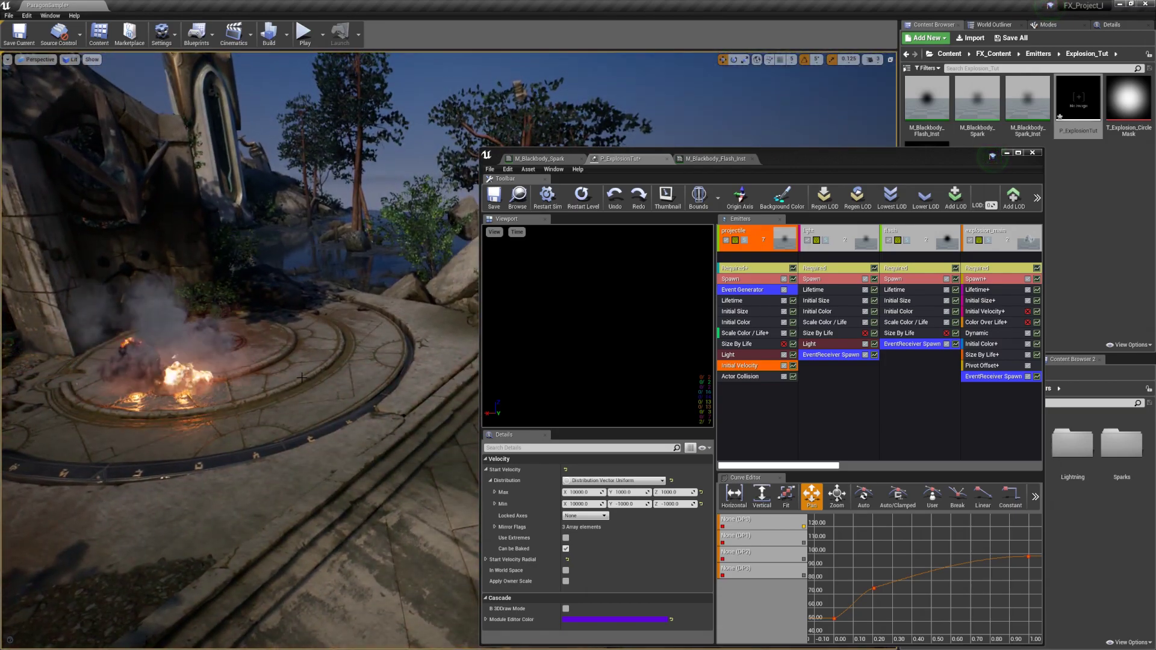
mouse_move(295, 360)
right_down()
mouse_move(328, 368)
mouse_move(293, 359)
right_up()
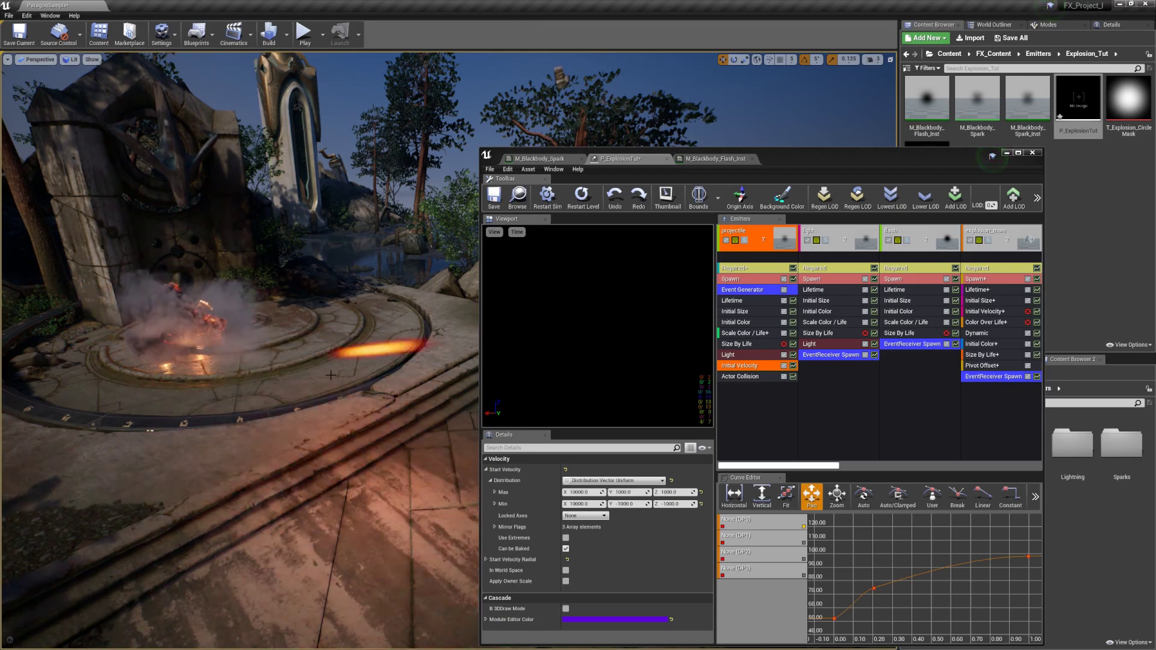
right_drag(339, 369, 416, 342)
right_drag(345, 471, 342, 470)
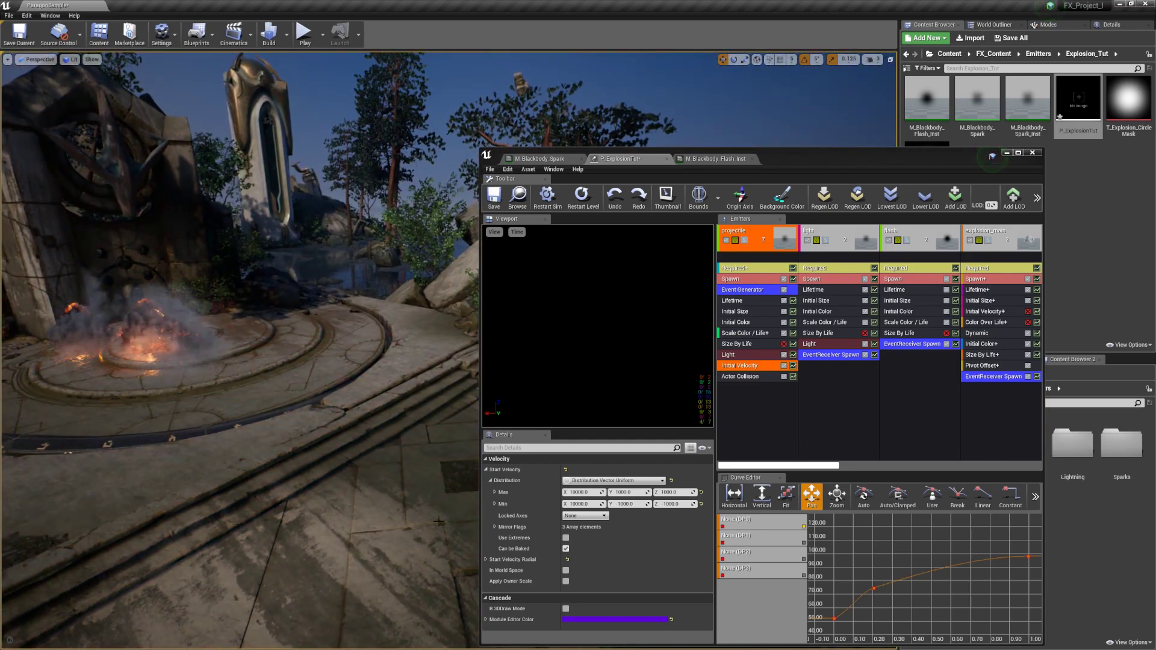